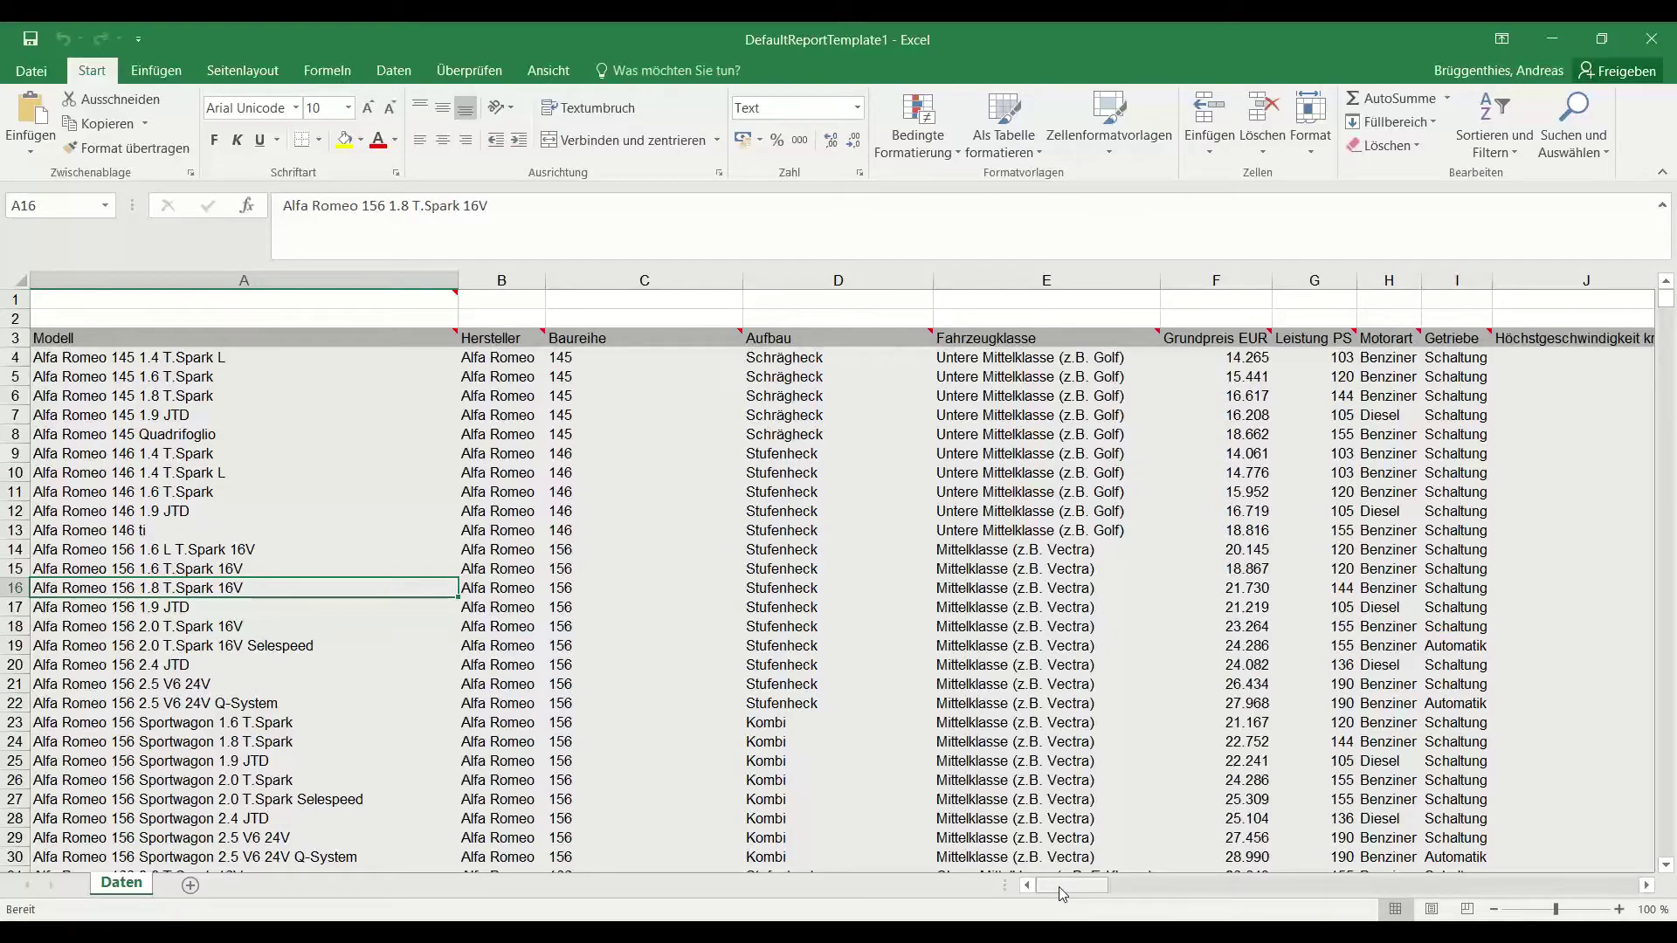
Look through the worksheet's car records and its technical columns from Zylinder to Tankvolumen, ending back at the Modell column.
drag(1064, 893, 1157, 884)
scroll(1043, 777, down, 5)
scroll(1043, 777, down, 4)
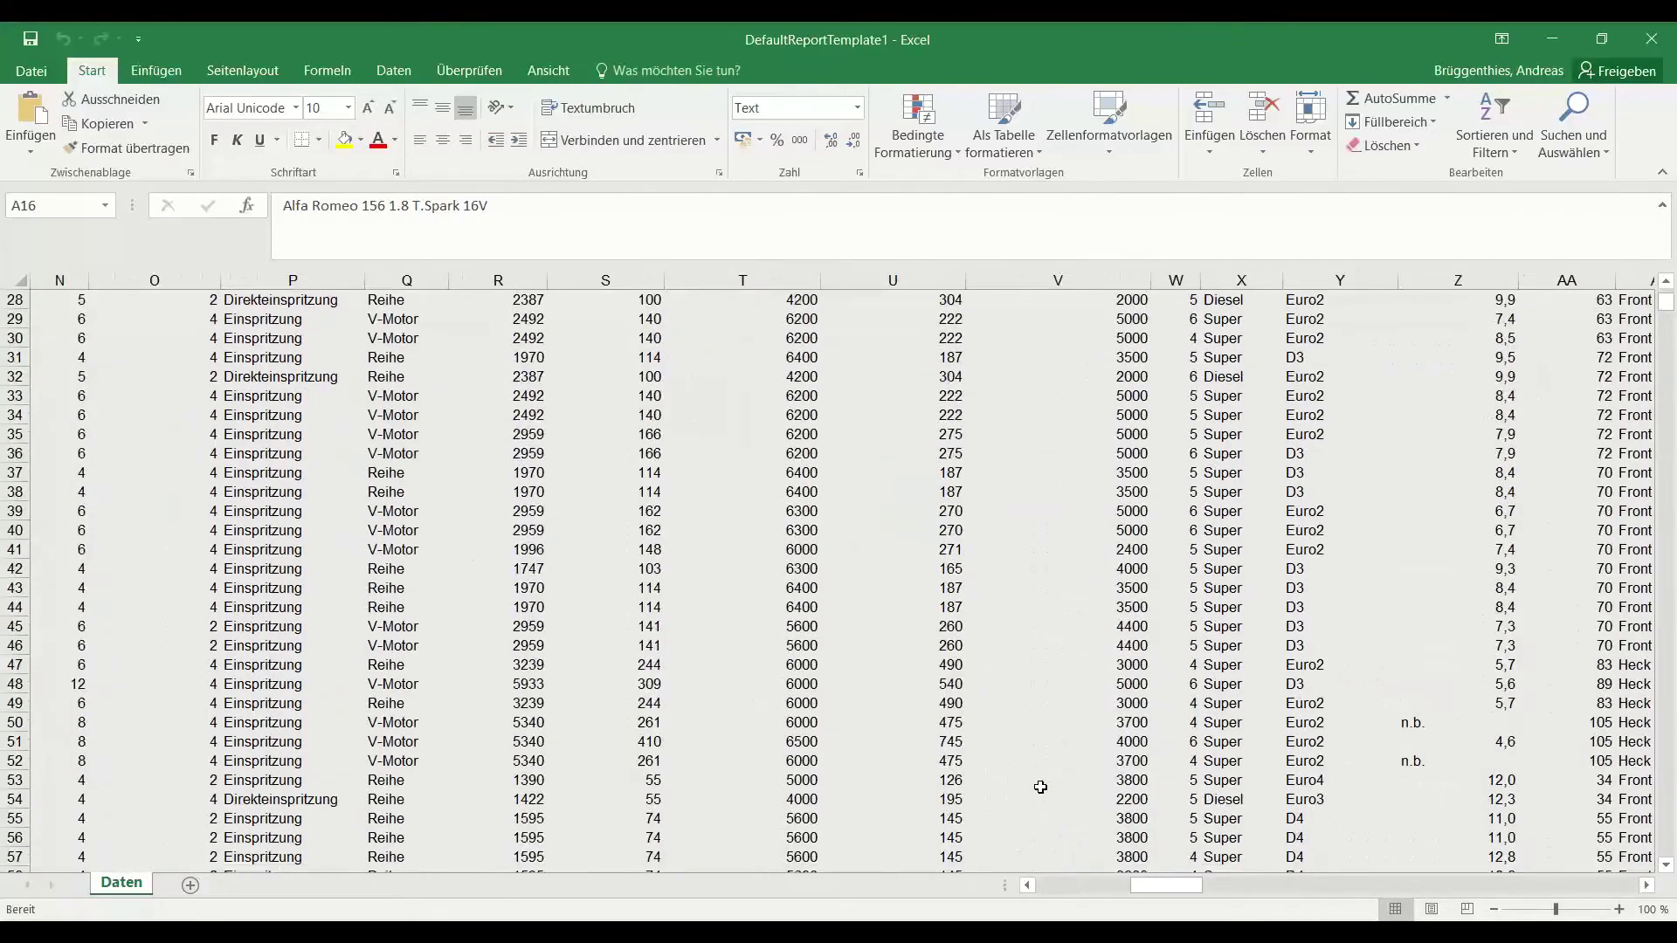
scroll(1043, 779, up, 9)
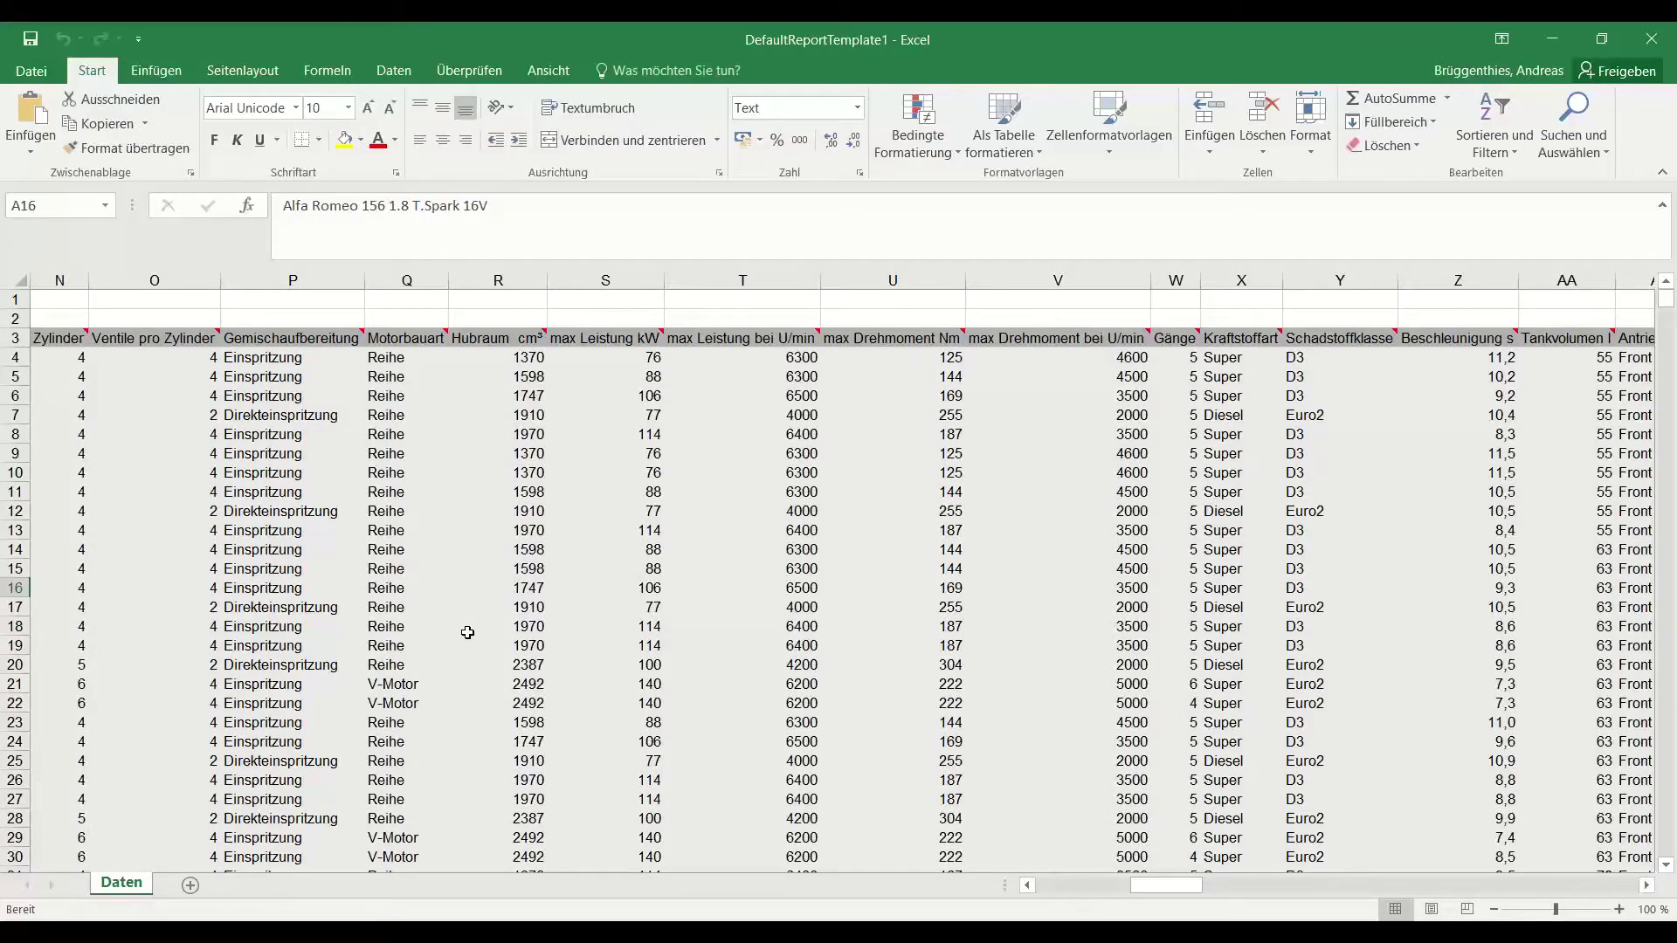
drag(1144, 885, 1035, 897)
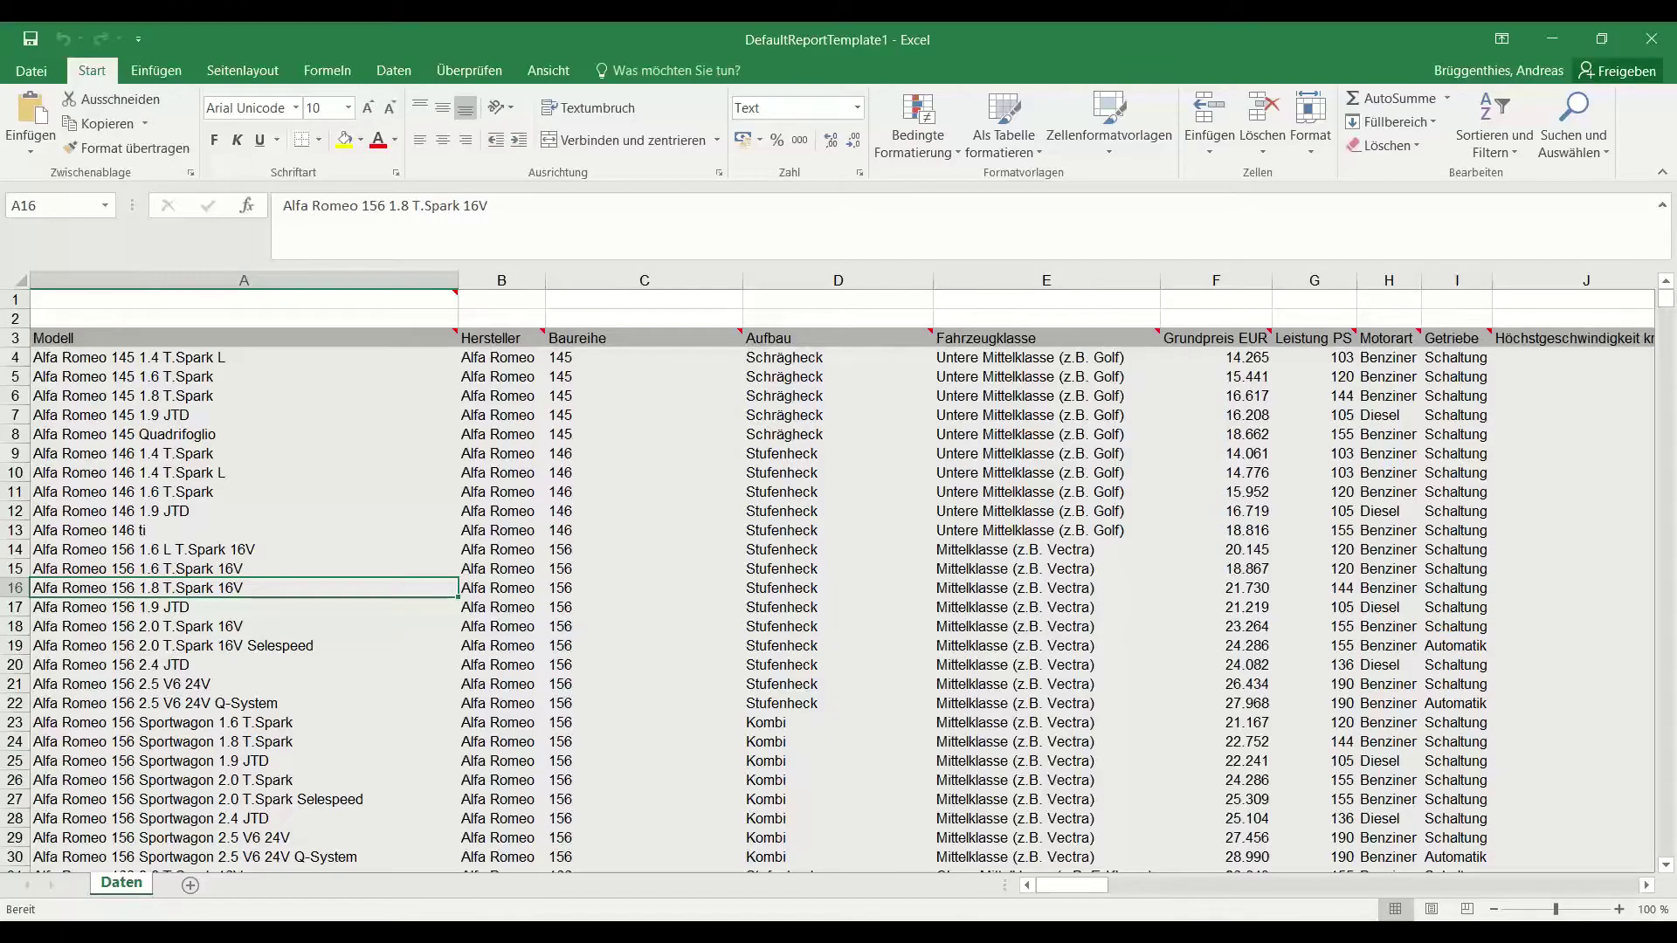
Read the evaluation questions in AufgabenLayout.pdf, close the PDF, and switch to the car data in InfoZoom.
click(1048, 839)
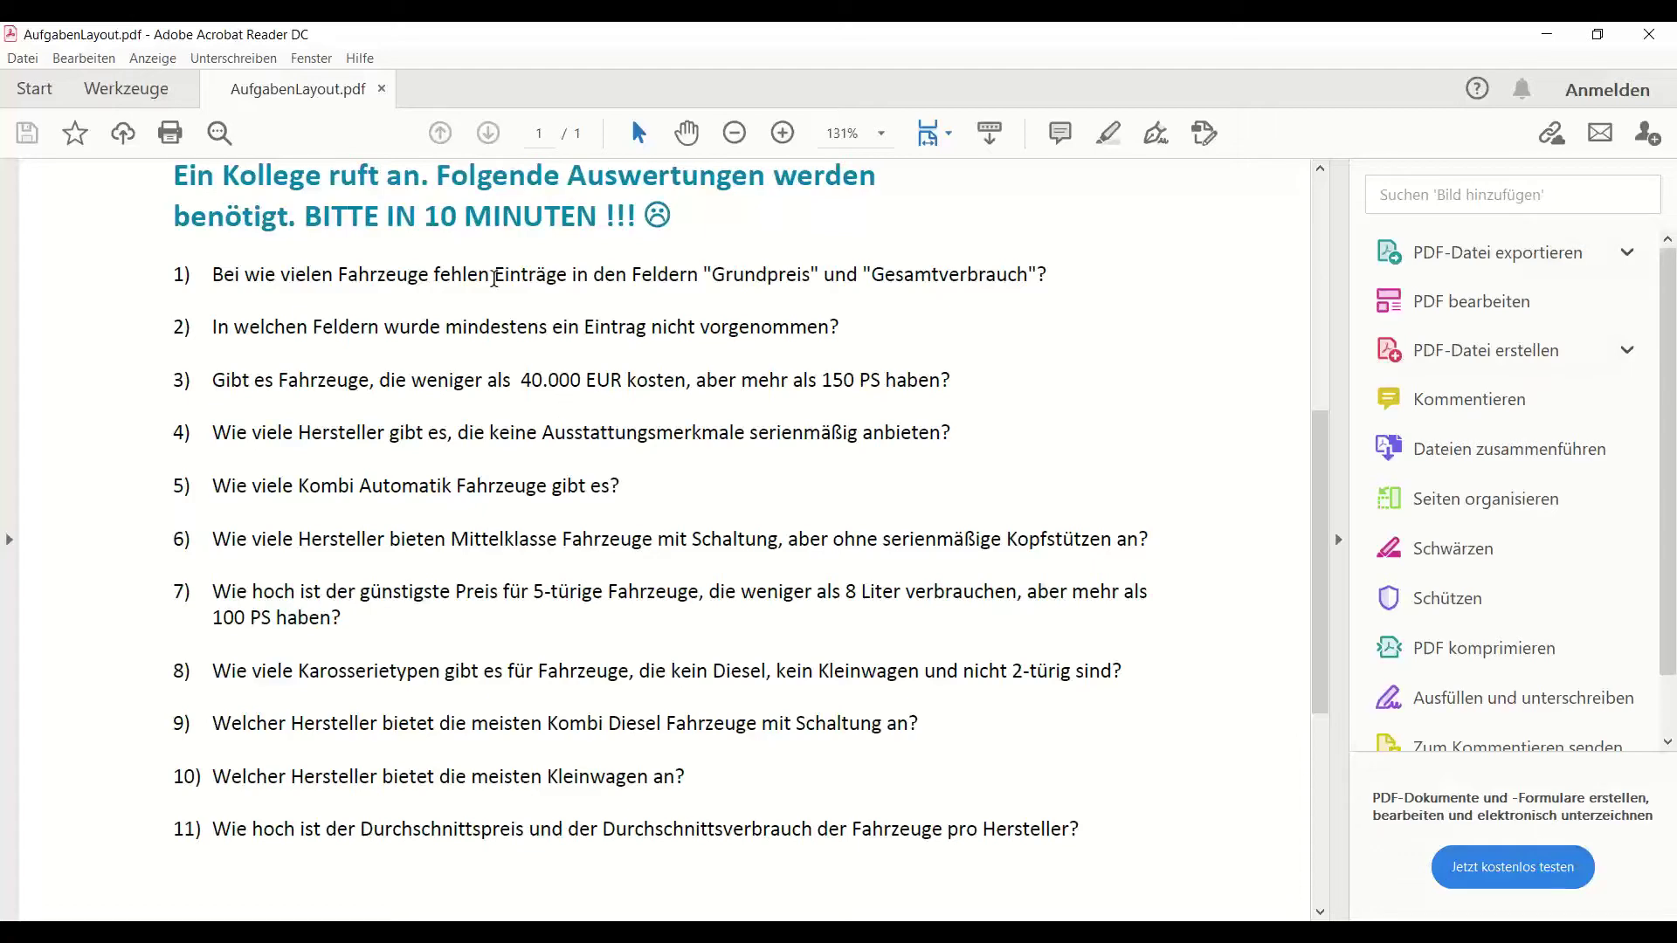
click(382, 91)
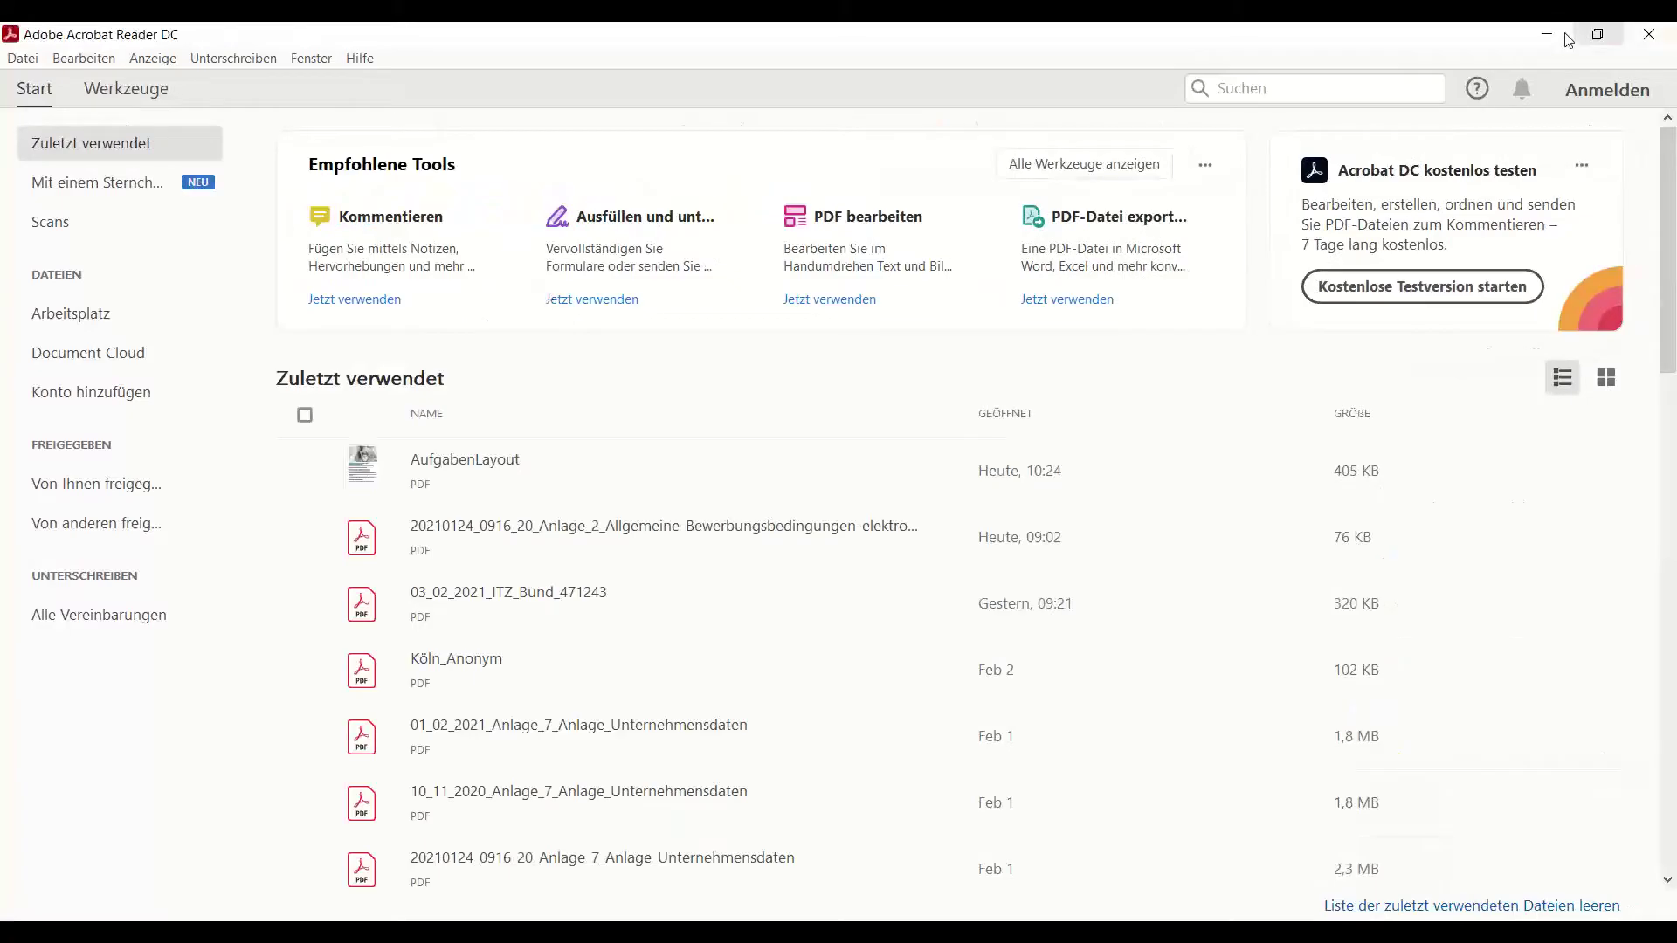
click(1564, 37)
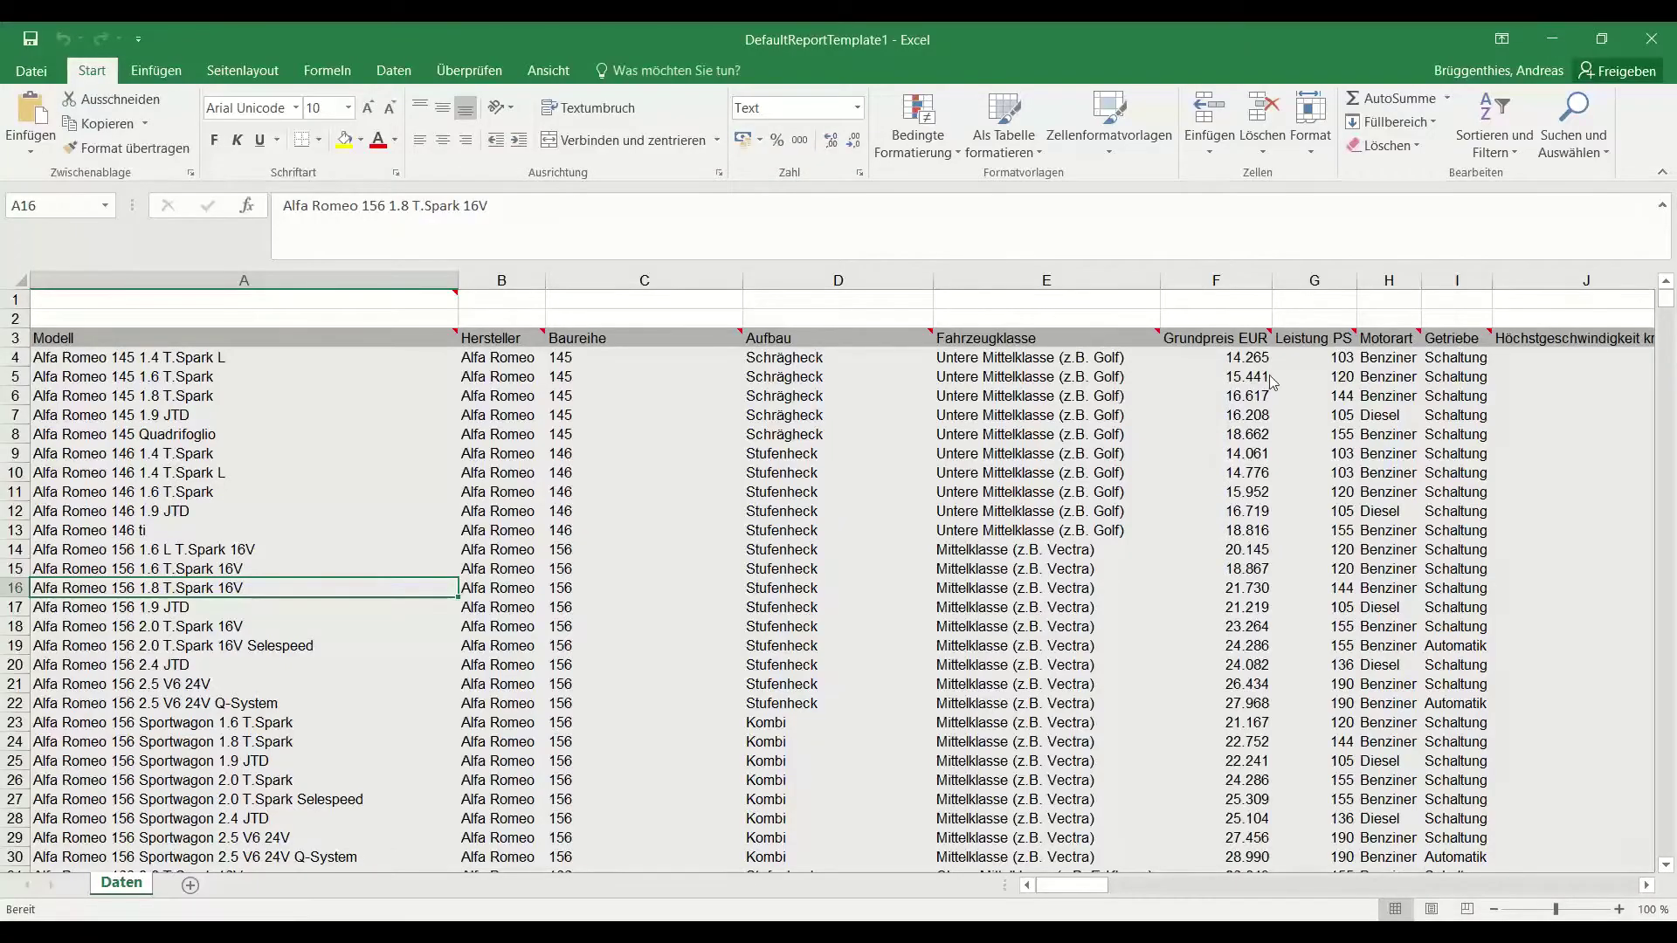
click(1552, 38)
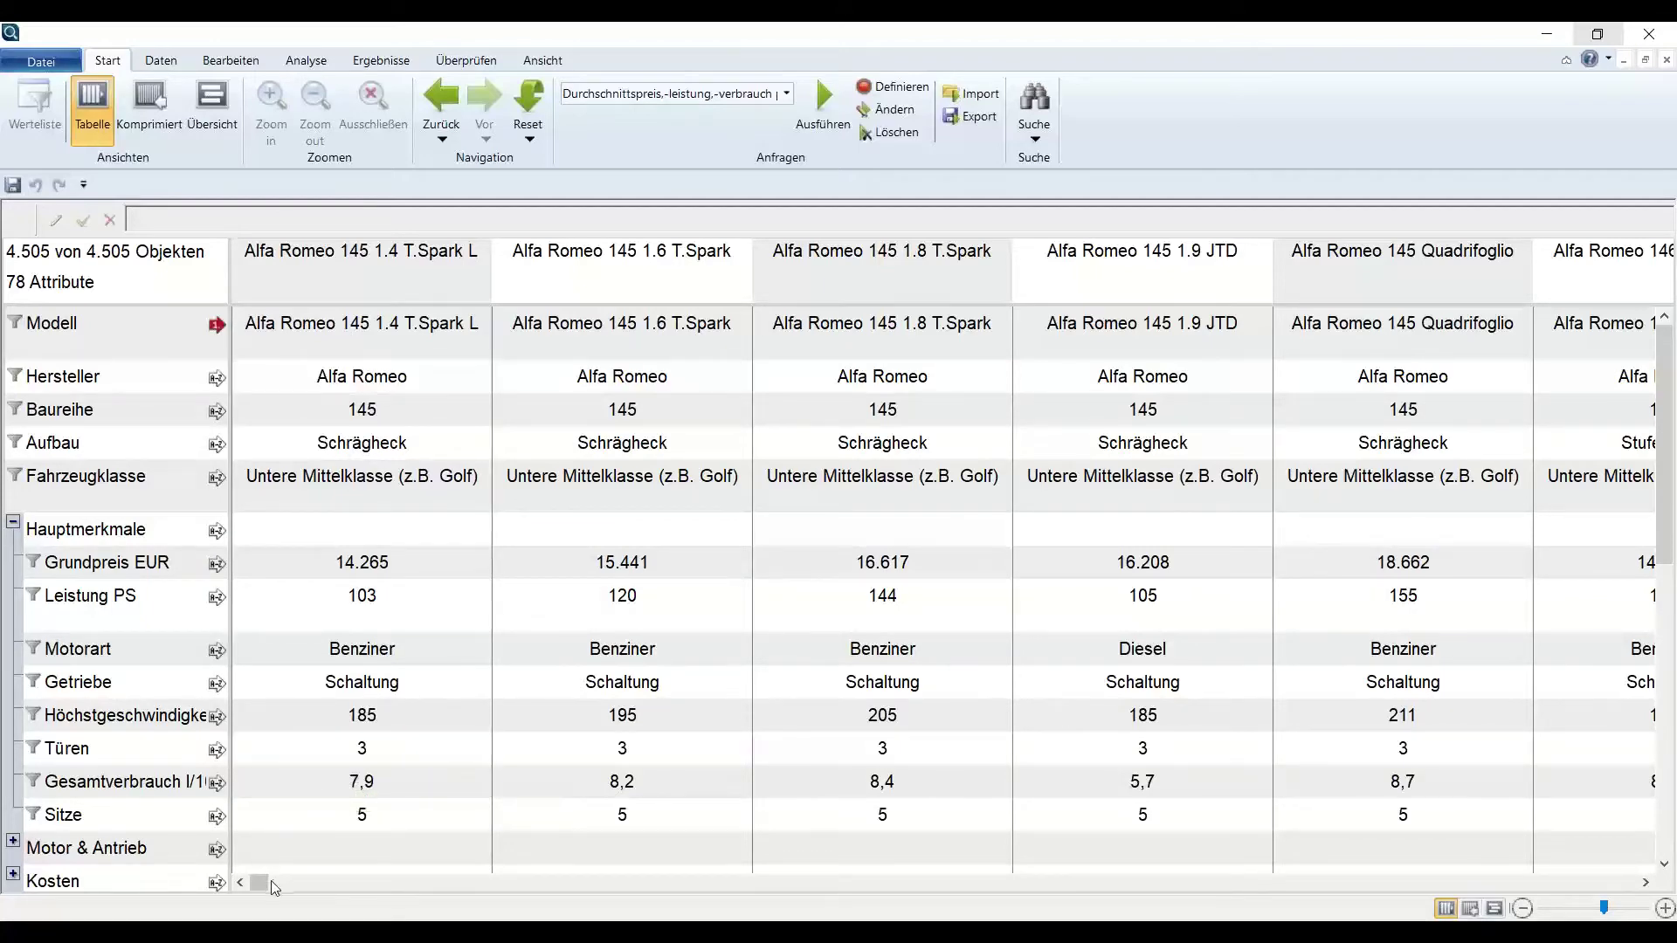
Browse the car records and the attributes Hersteller, Aufbau and Fahrzeugklasse in the table, and change the display to the Übersicht view.
mouse_move(263, 882)
mouse_down()
mouse_move(740, 861)
mouse_move(253, 882)
mouse_up()
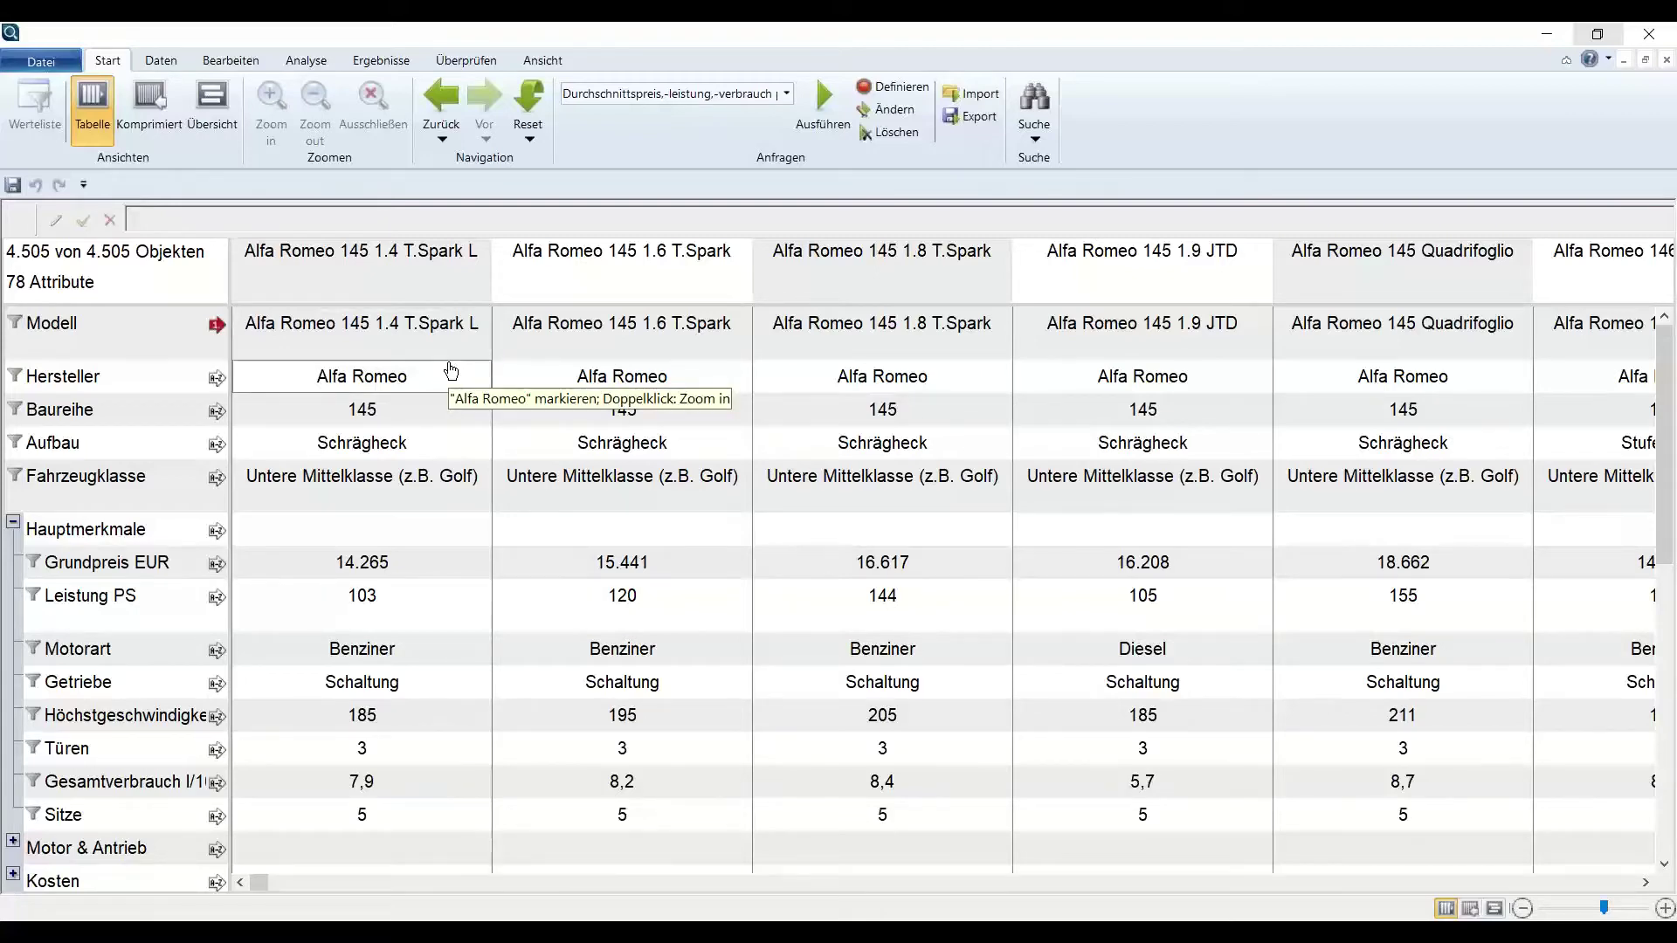
mouse_move(262, 884)
mouse_down()
mouse_move(314, 885)
mouse_move(270, 891)
mouse_up()
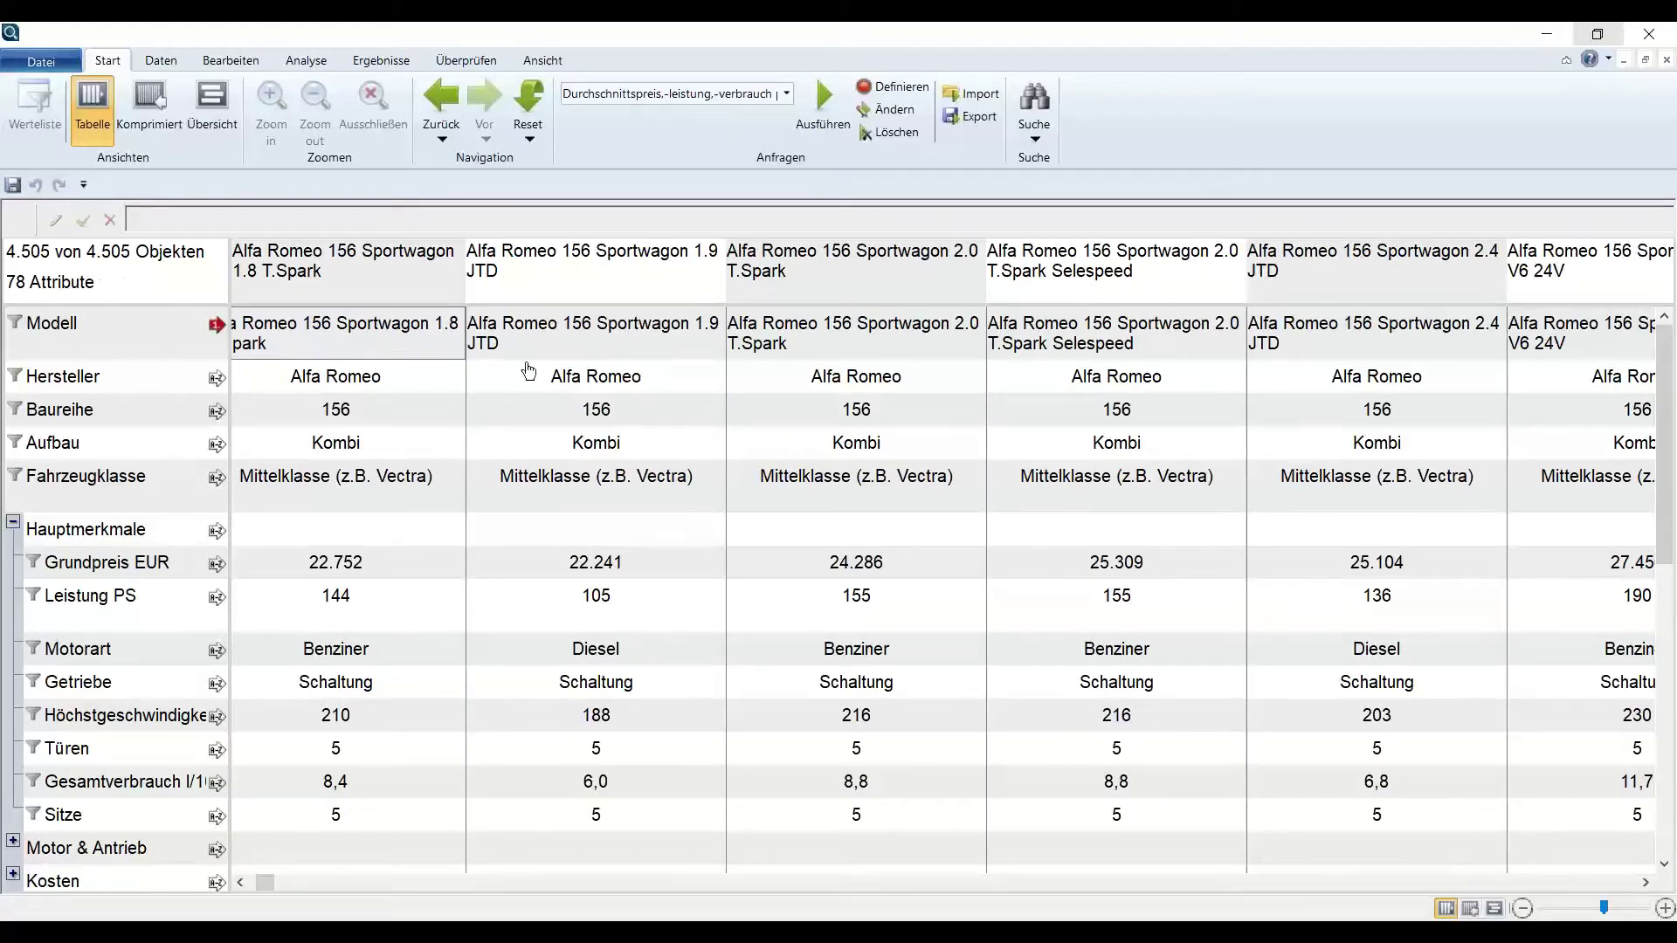
click(143, 384)
click(133, 440)
click(140, 472)
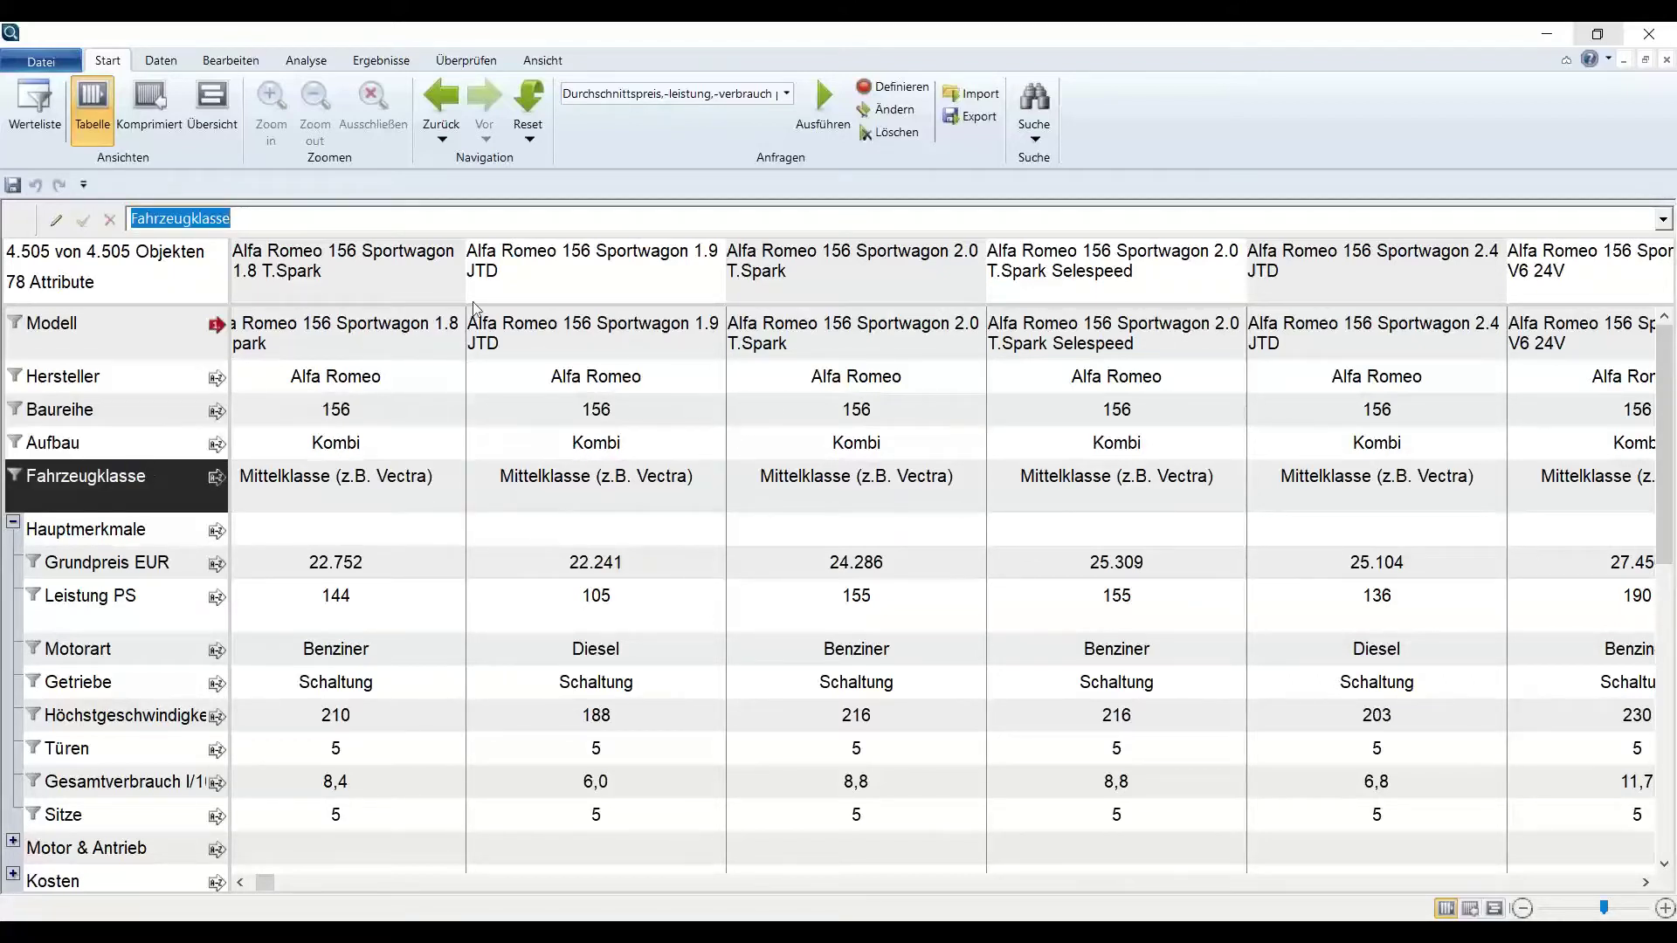
click(213, 118)
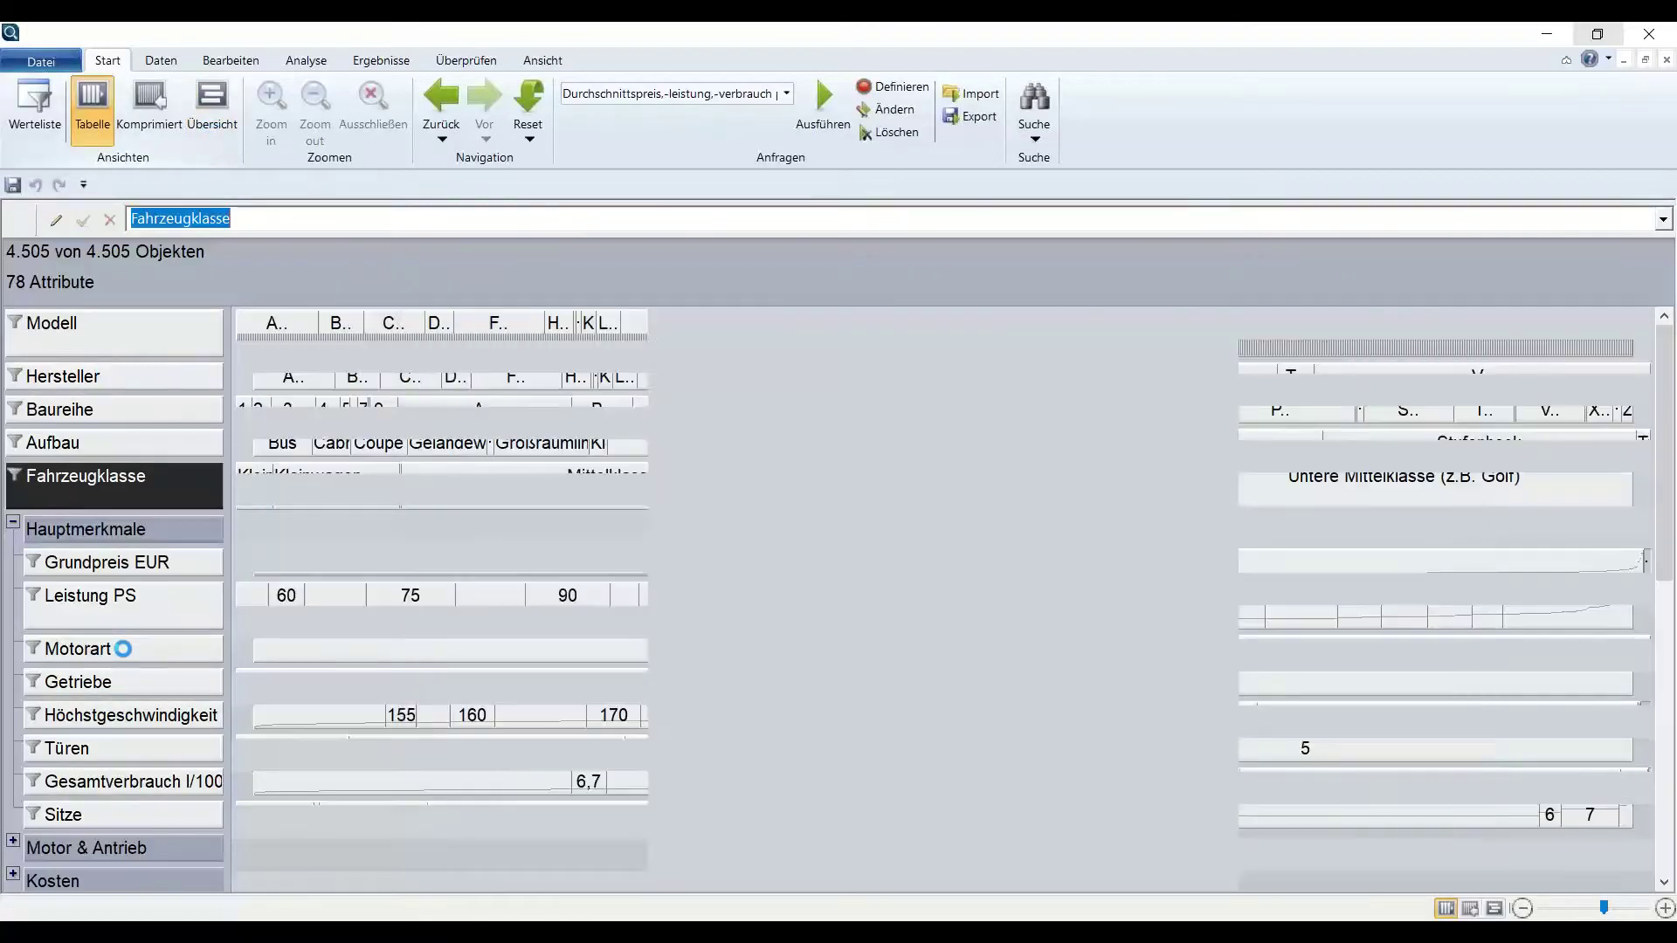
Examine the distribution of the Motorart attribute by marking its Benziner and Diesel values in turn.
click(123, 648)
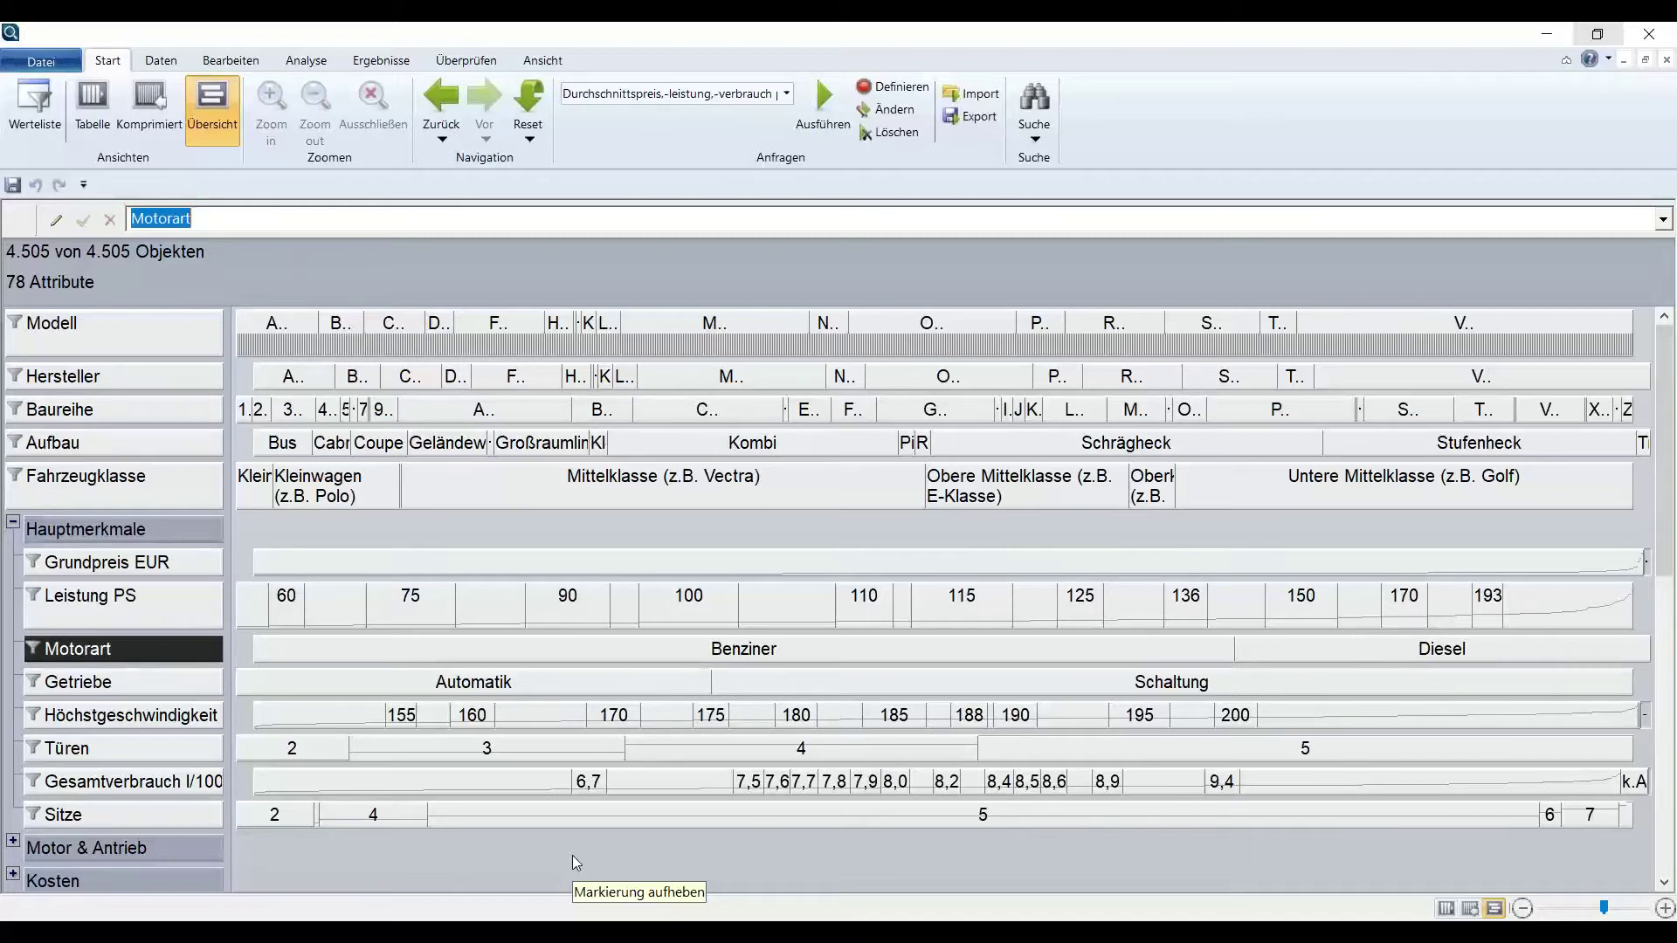
click(549, 658)
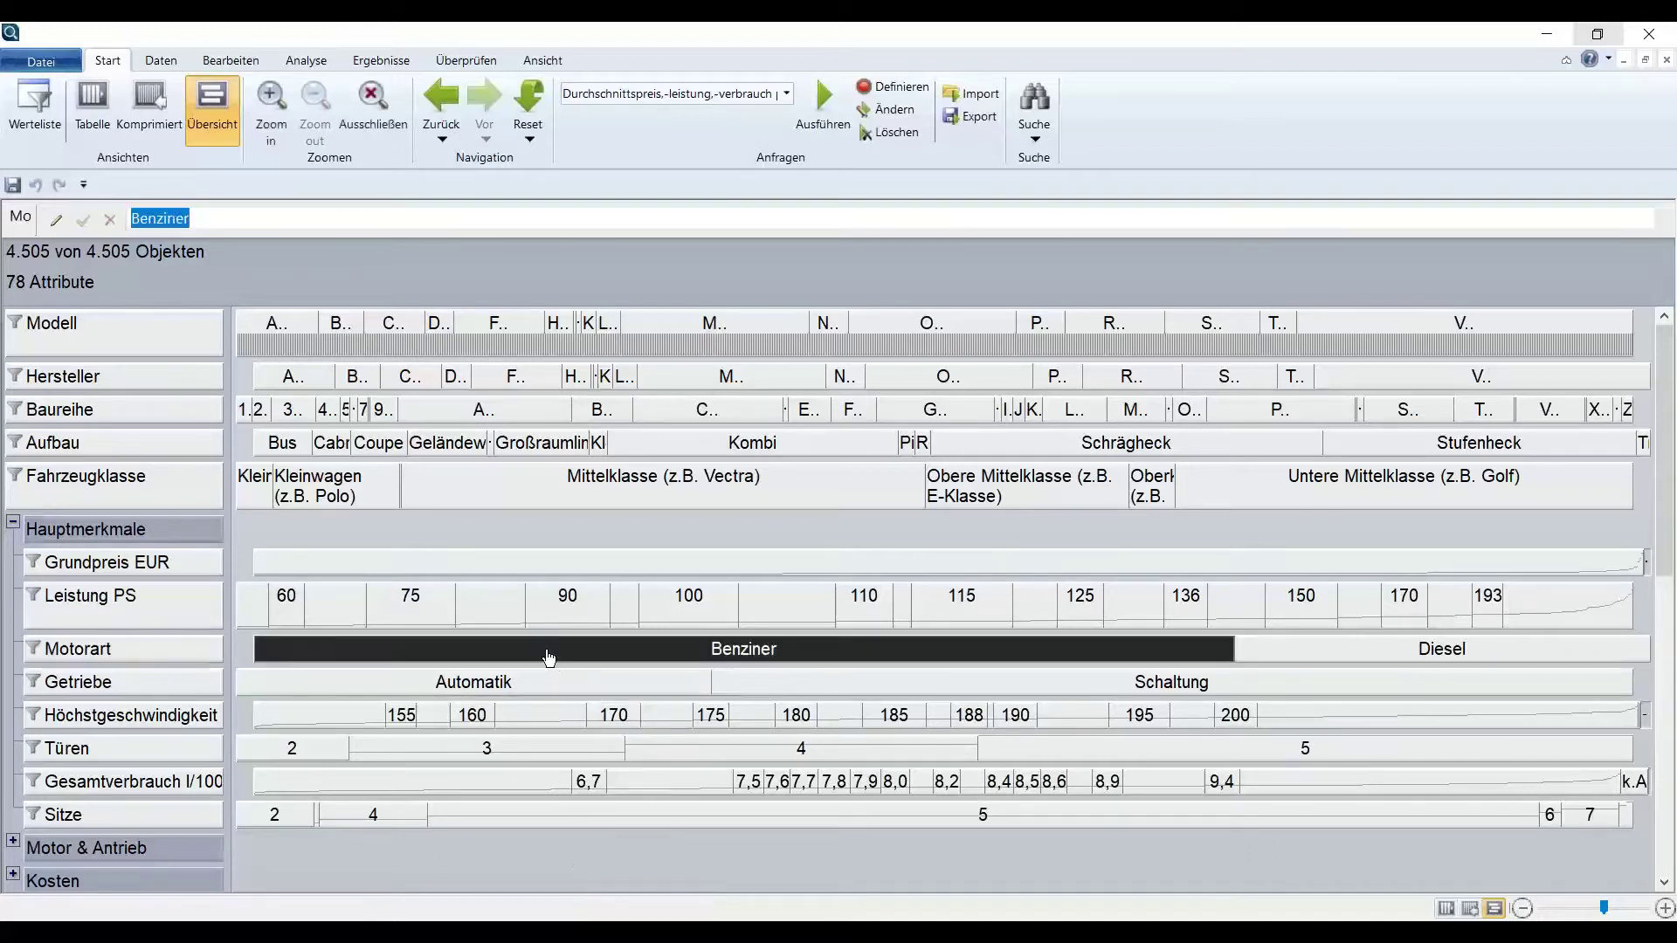
click(1415, 653)
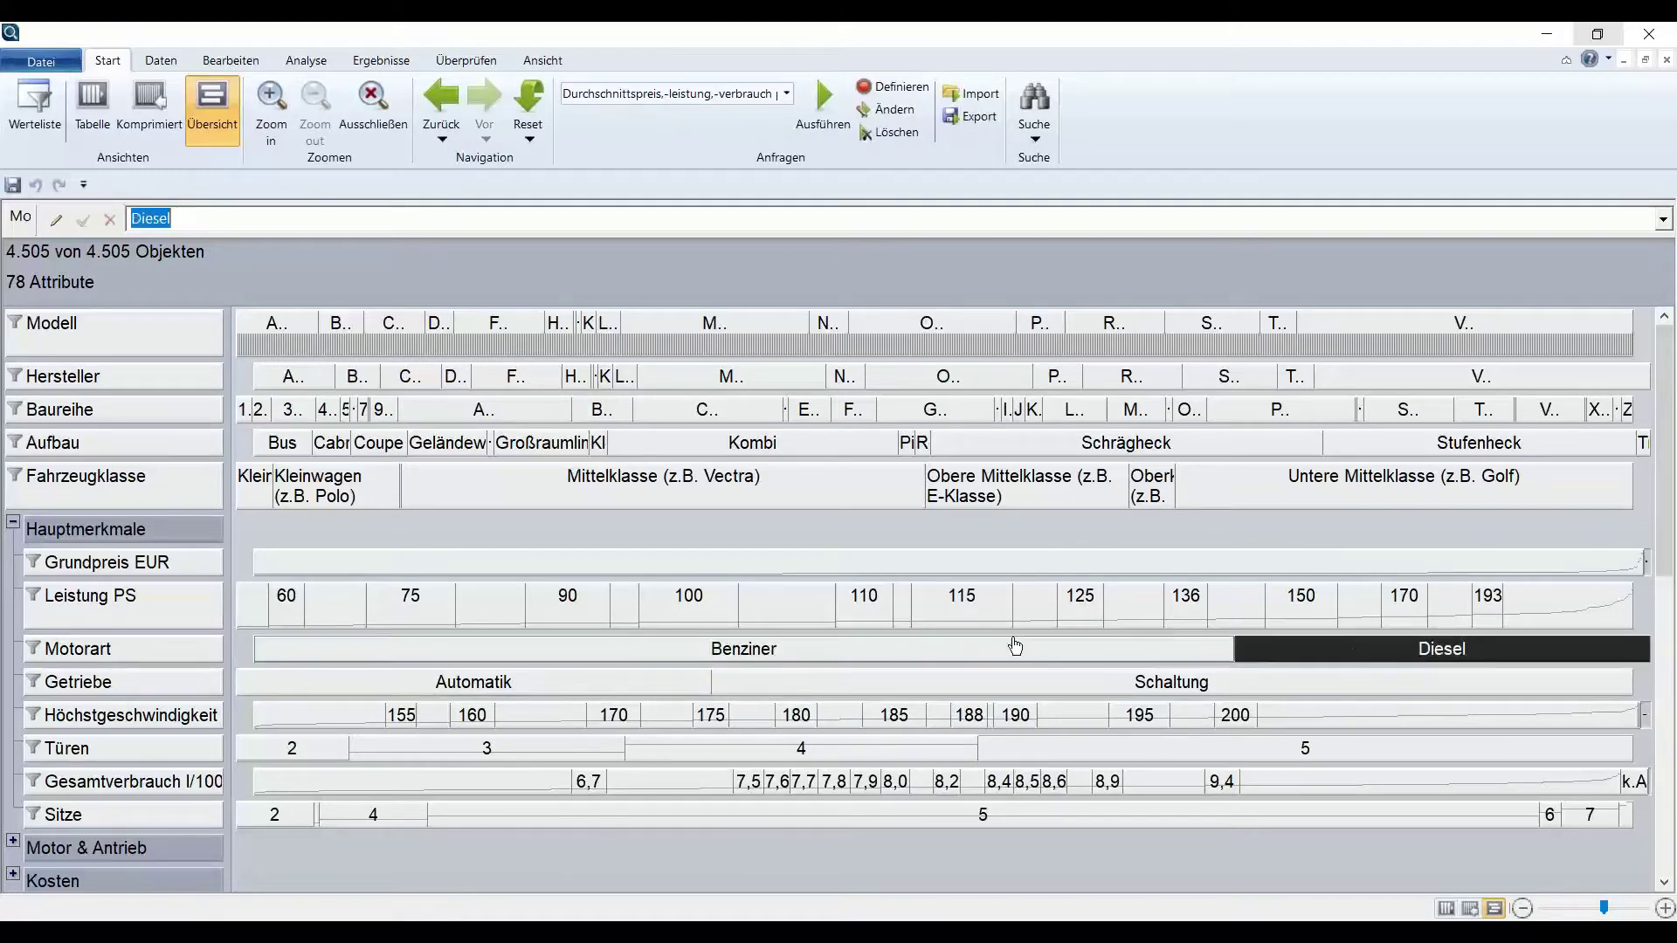
click(662, 665)
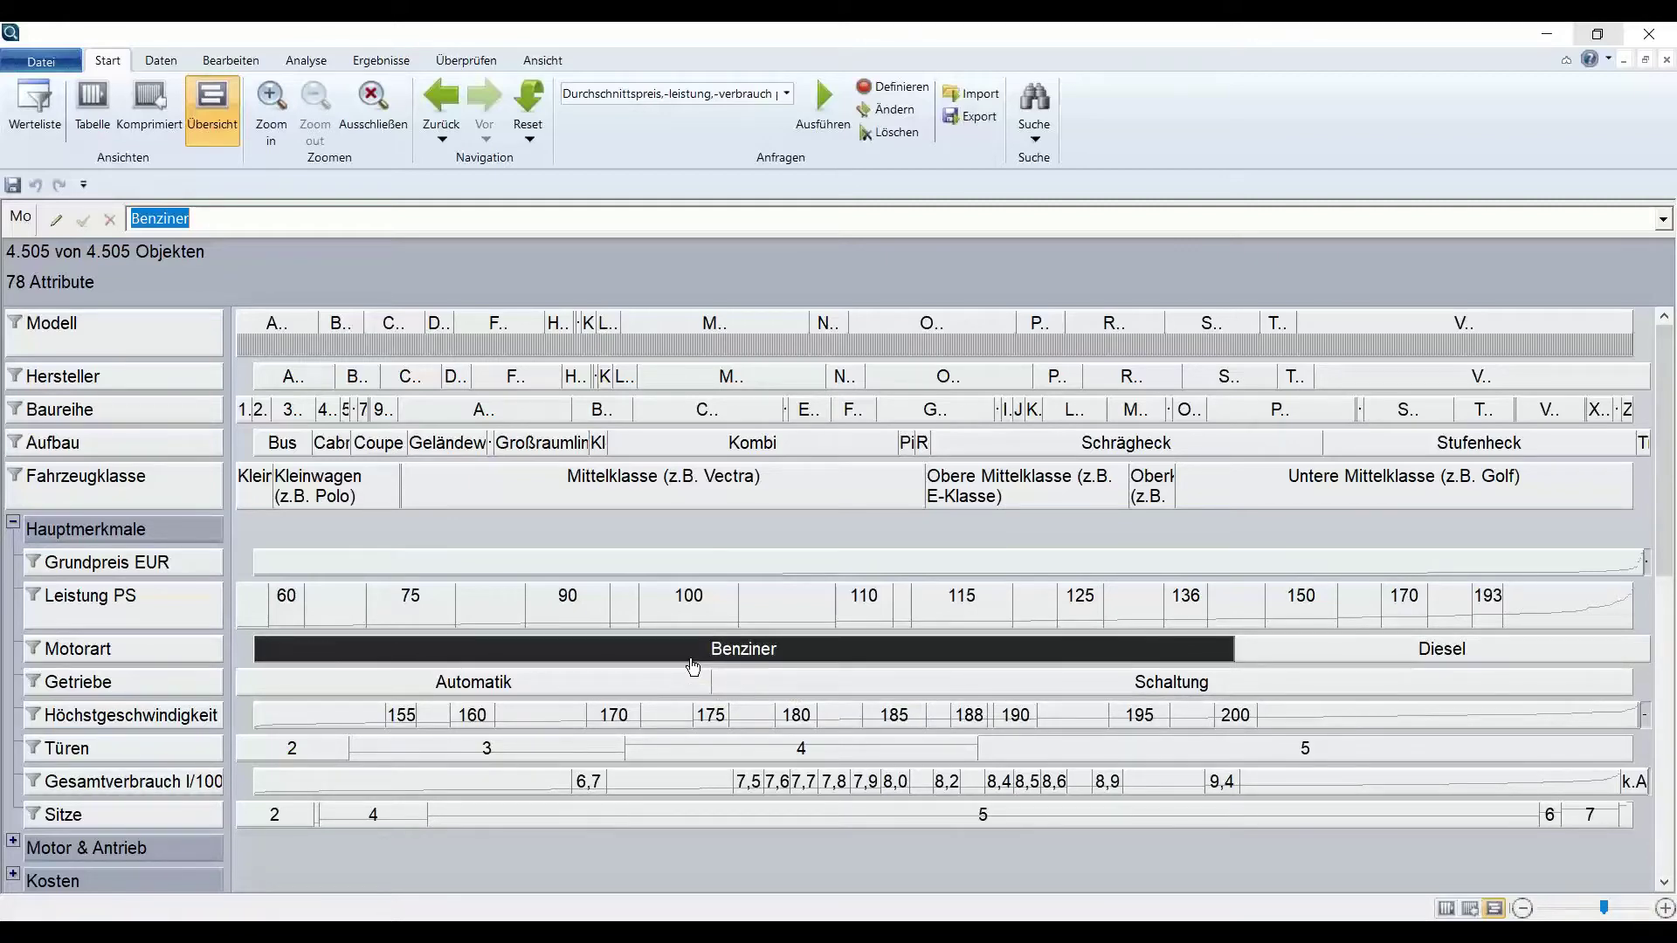
Create a diagram of the Motorart attribute, view the shares, and close the diagram.
click(166, 654)
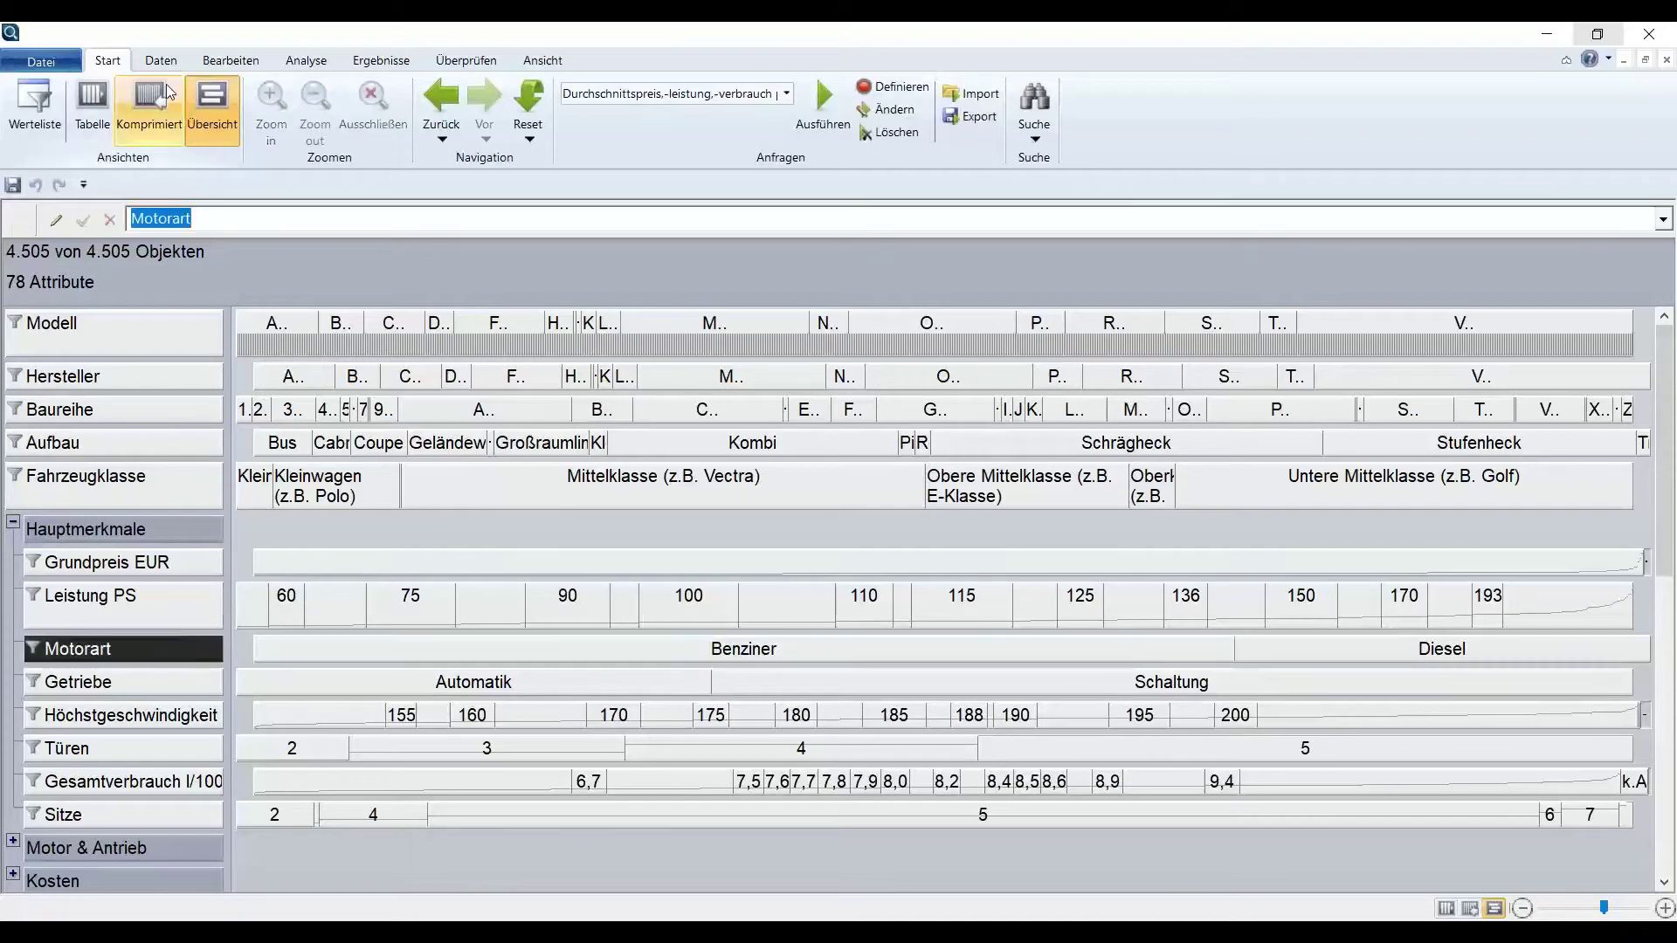
click(381, 60)
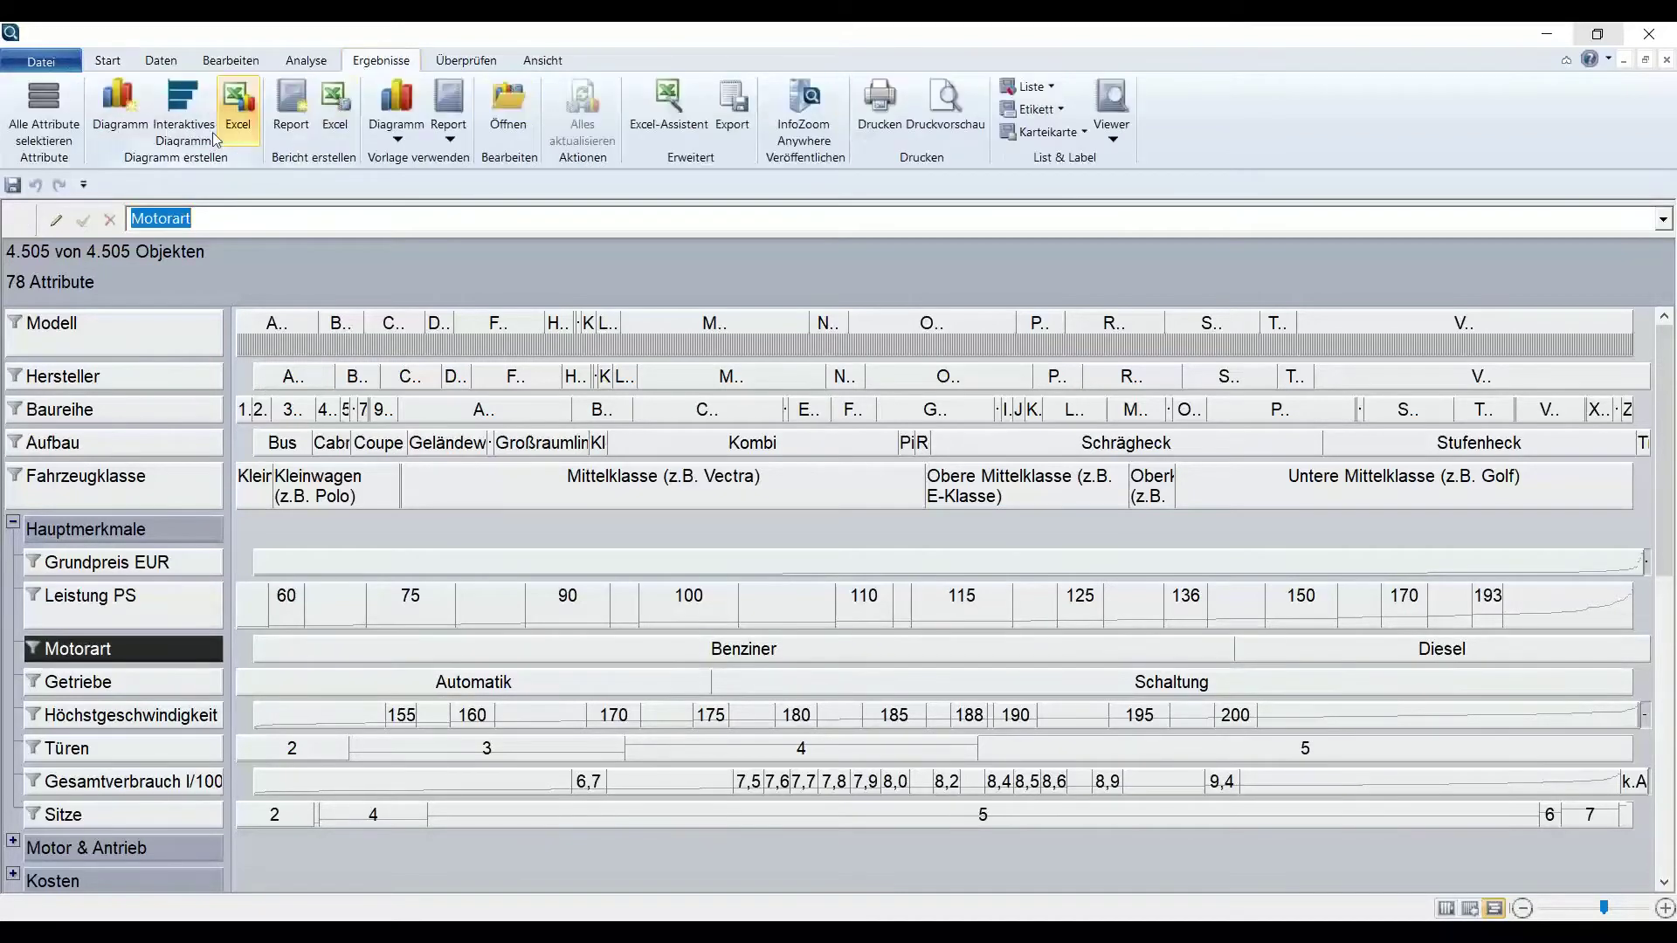
click(127, 125)
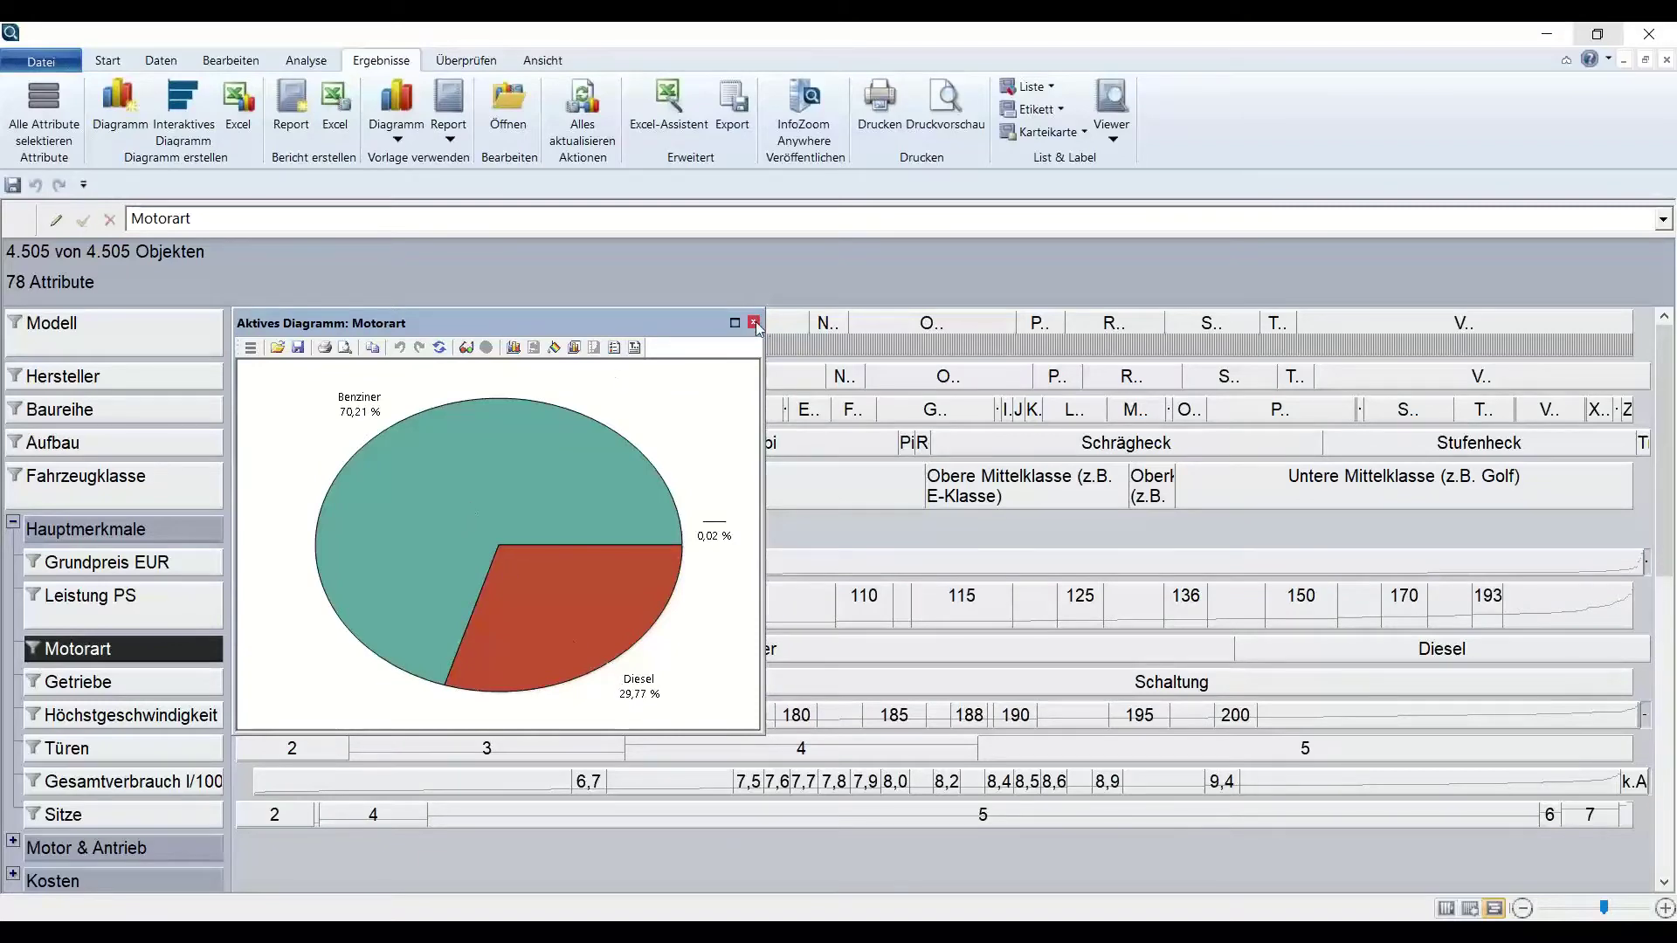
click(754, 324)
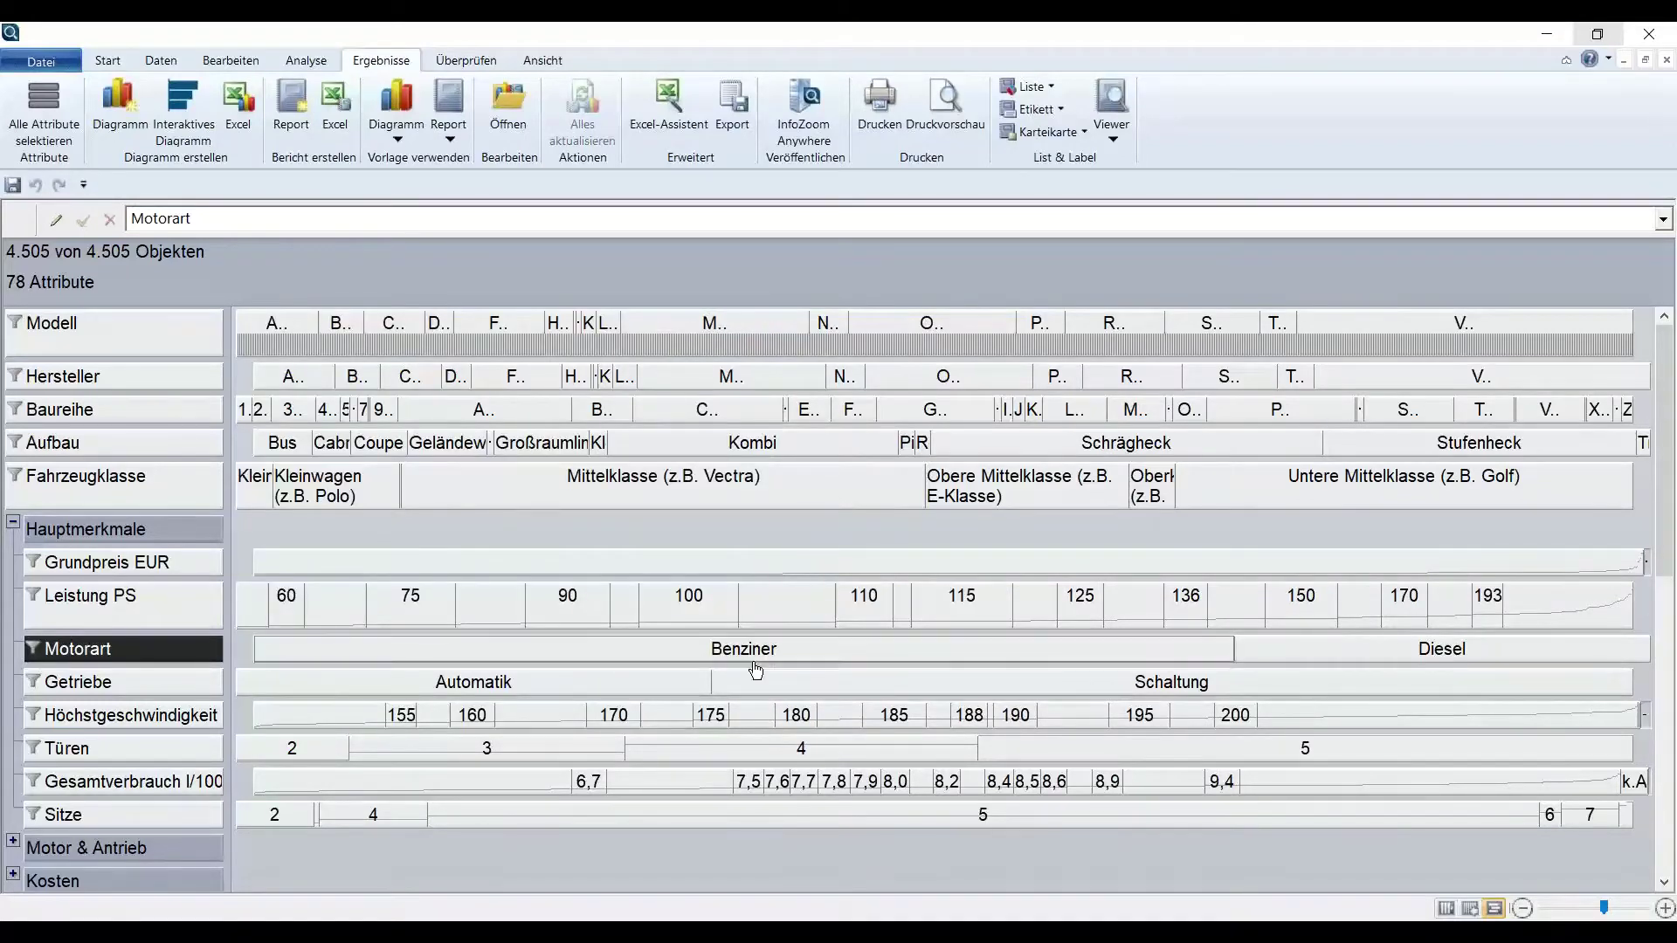
Compare value frequencies by marking Automatik and Schaltung under Getriebe, and Kombi, Schrägheck, Stufenheck and Pick-Up under Aufbau.
click(524, 683)
click(815, 690)
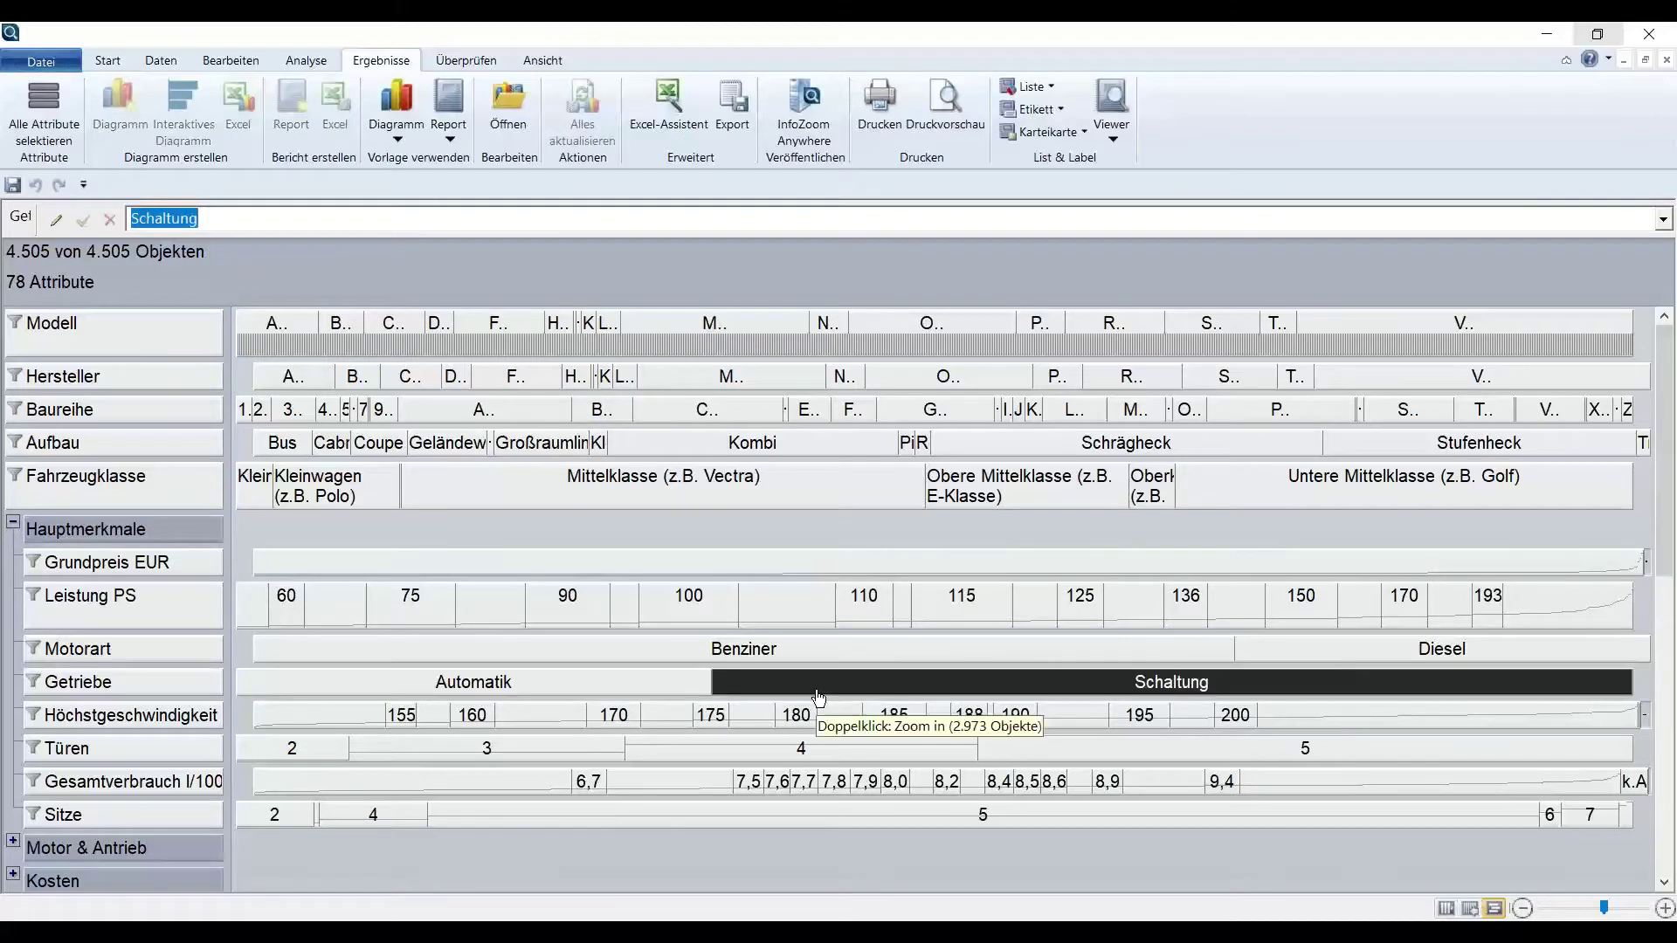
click(81, 447)
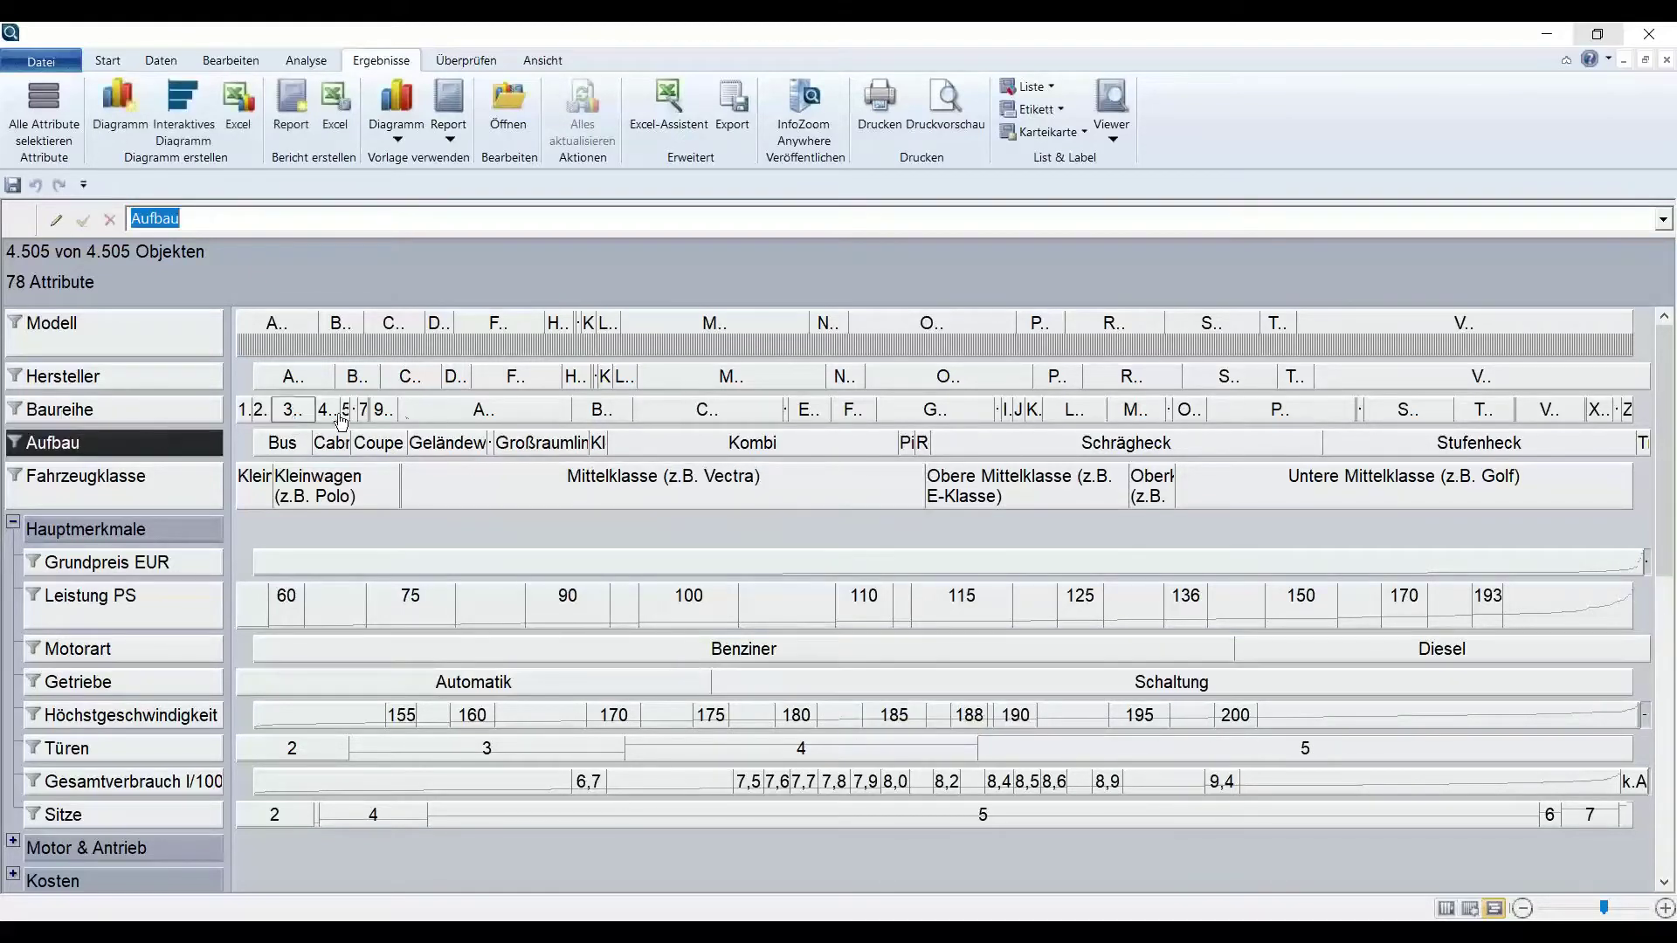
click(795, 452)
click(1090, 450)
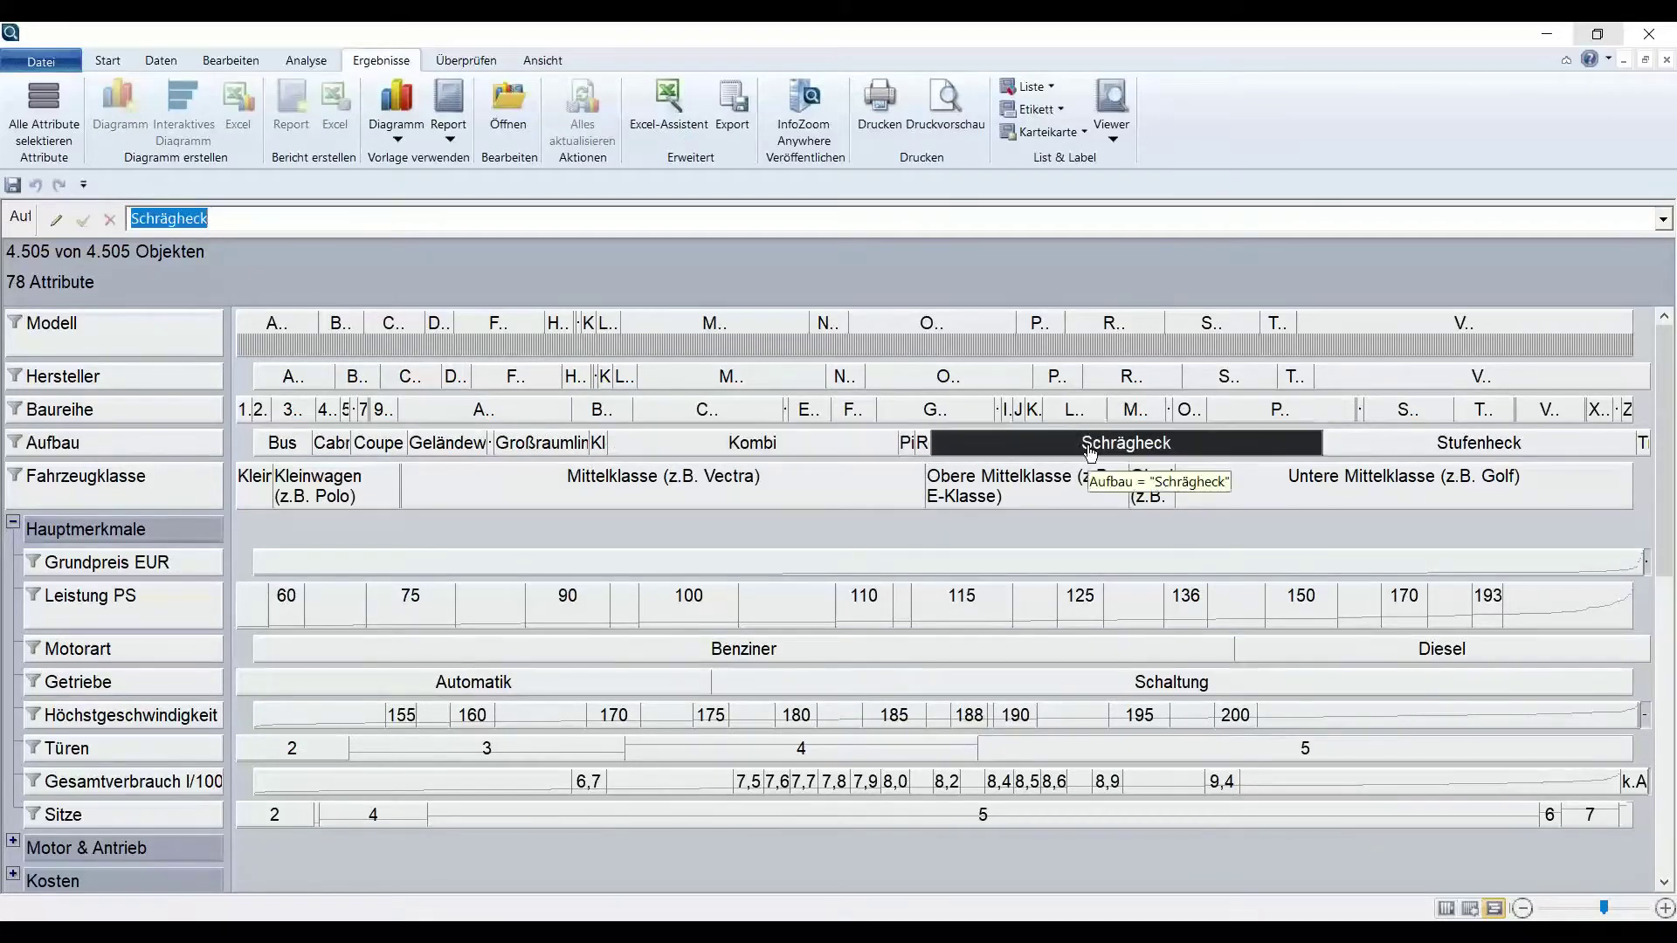
click(1427, 454)
click(906, 443)
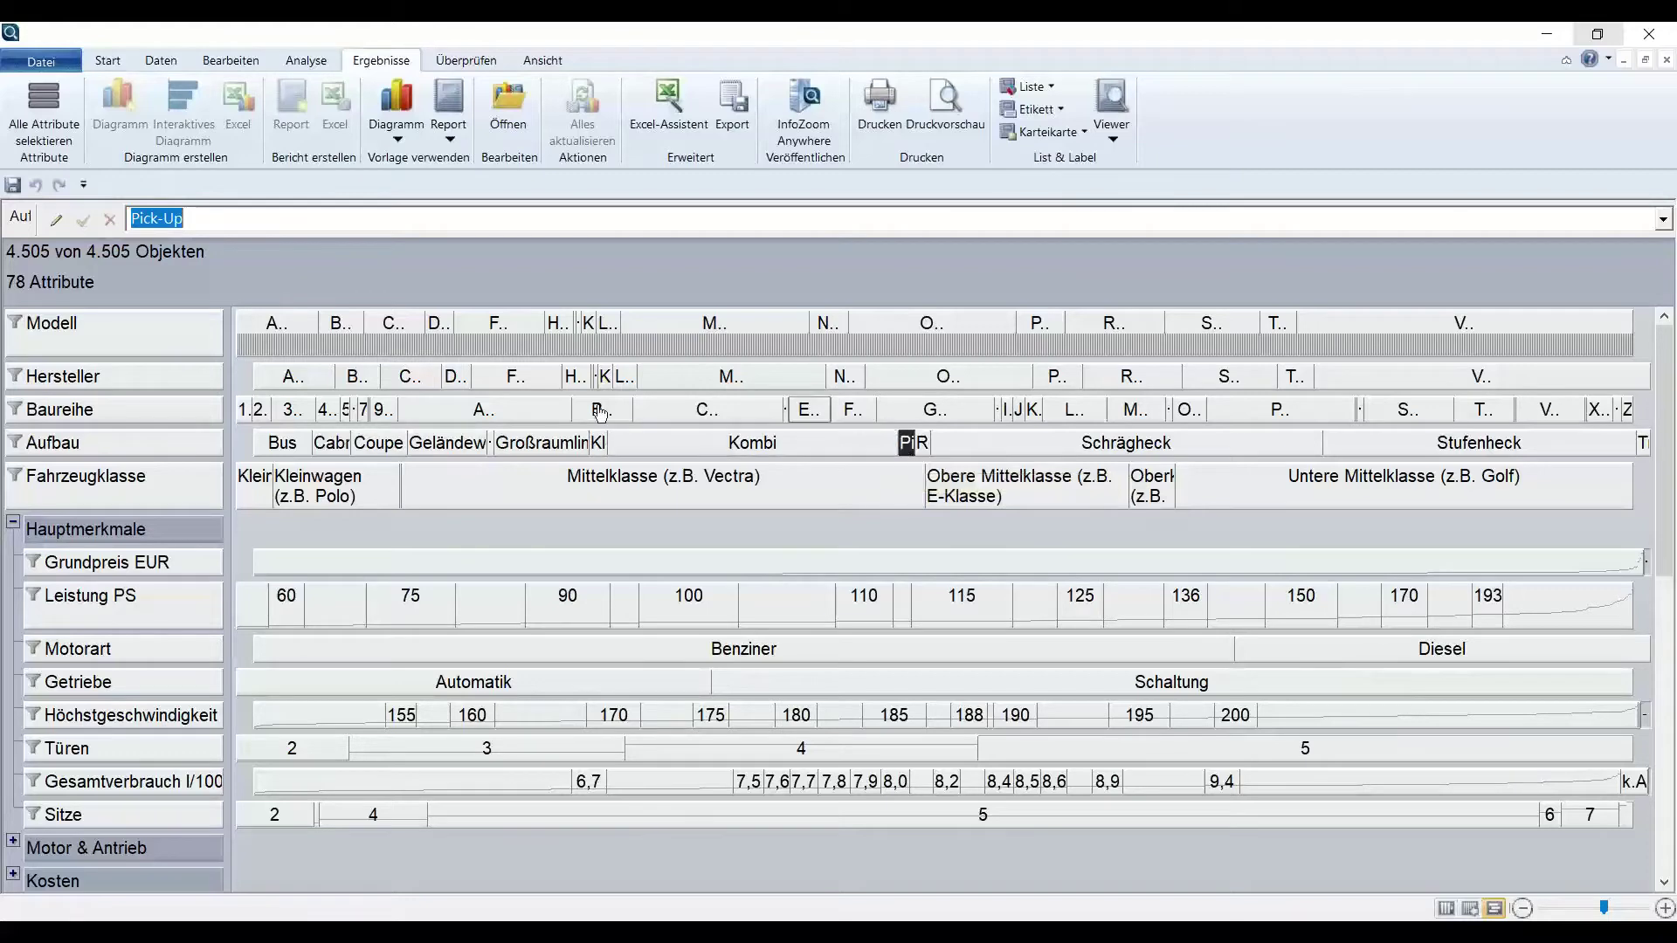
Open the value list of the Aufbau attribute to check its body types and mark the ??? entry.
click(87, 450)
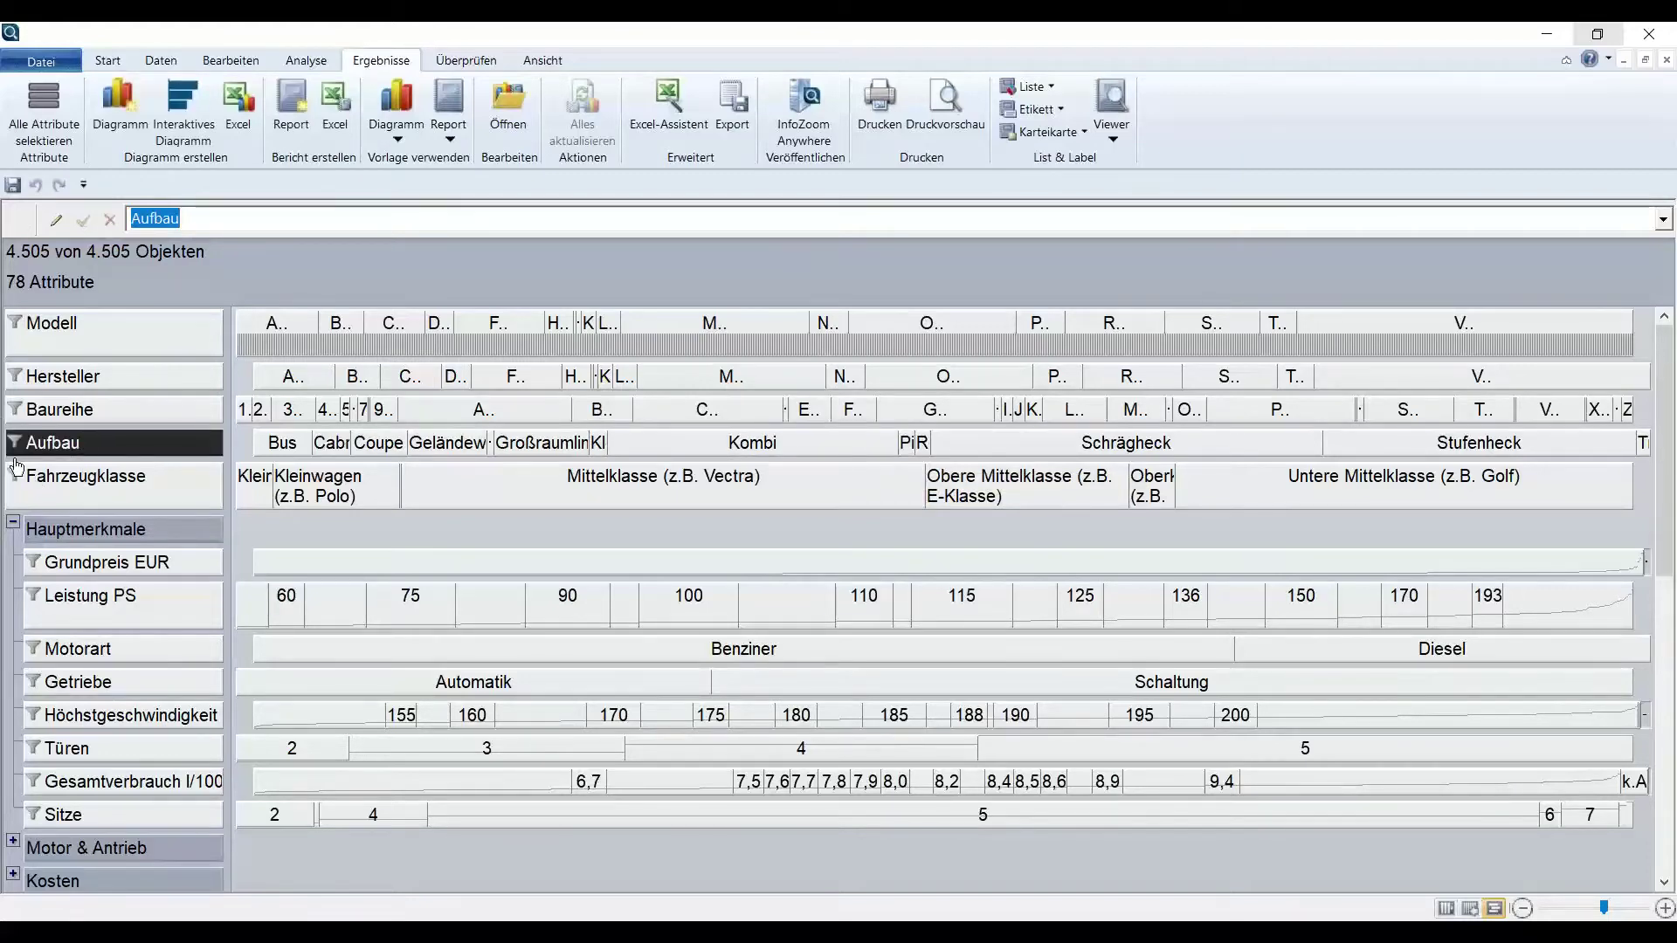
click(15, 443)
drag(76, 475, 868, 546)
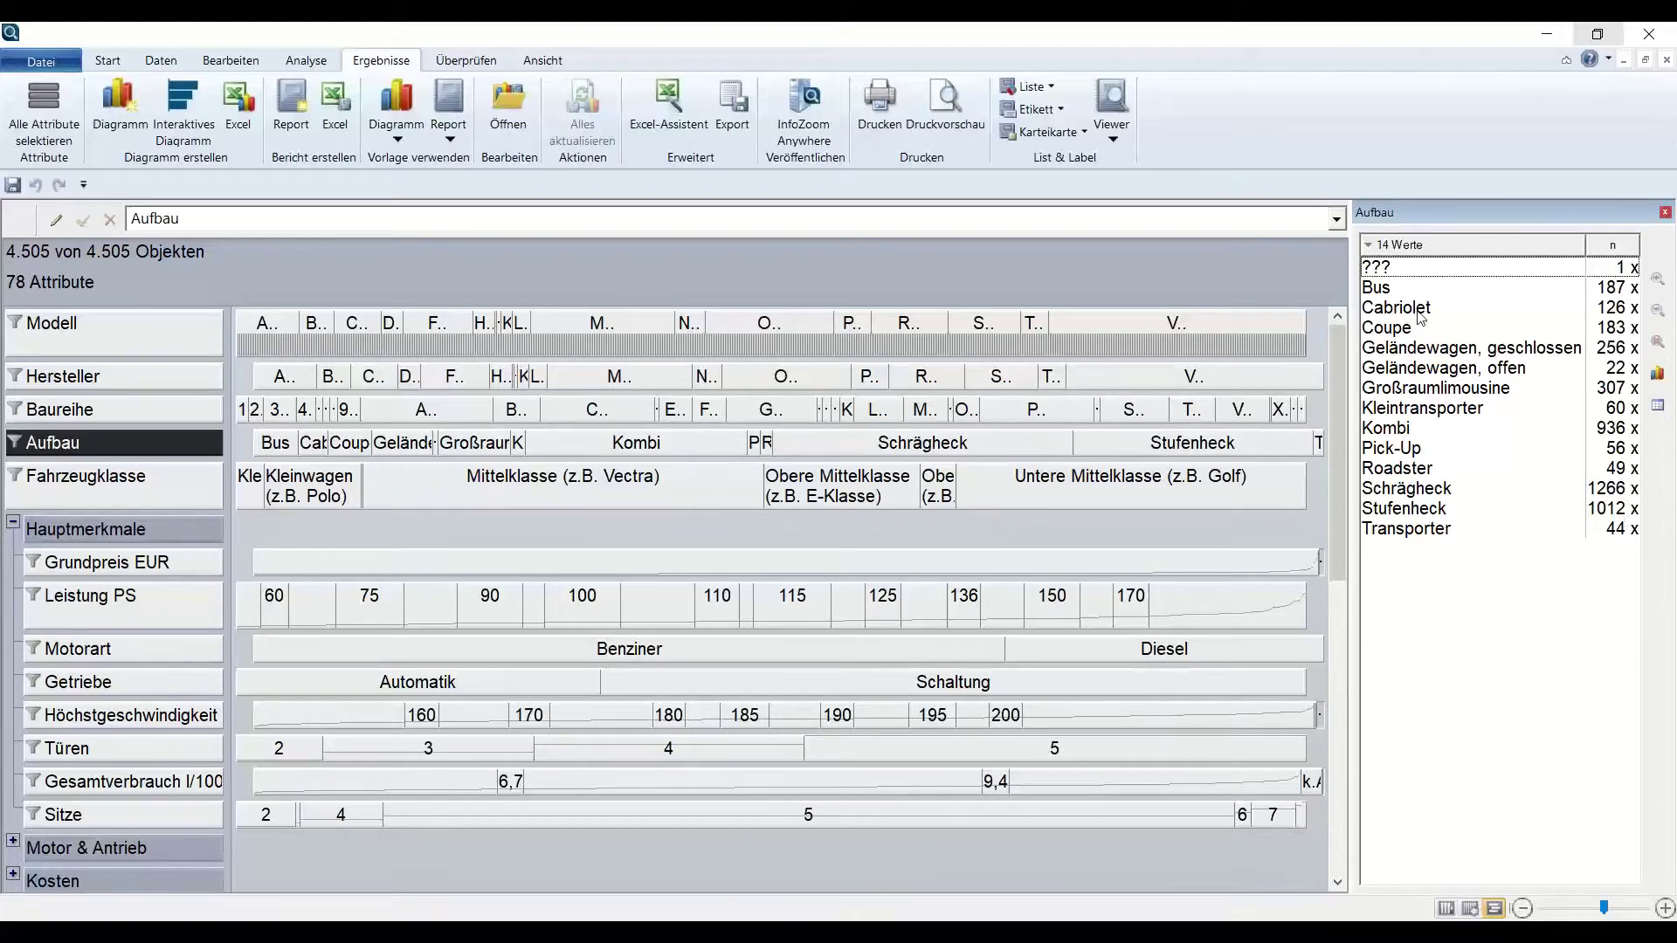
key(Tab)
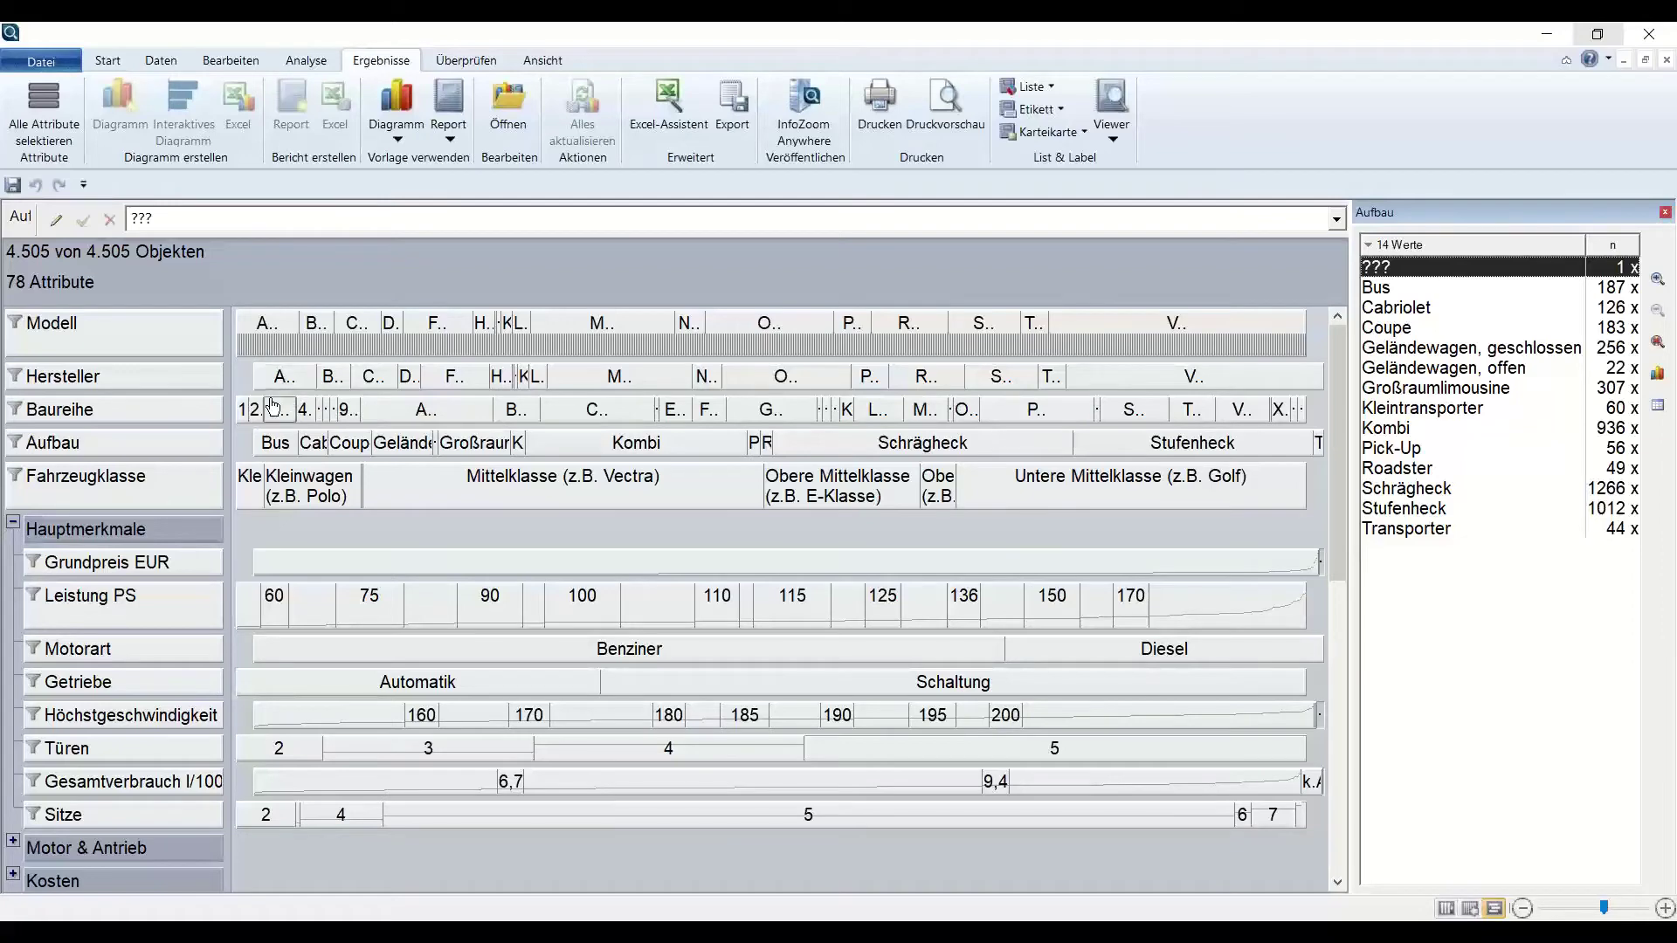
Open the value list of the Hersteller attribute and sort it by frequency, highest first.
click(27, 381)
drag(91, 398, 703, 546)
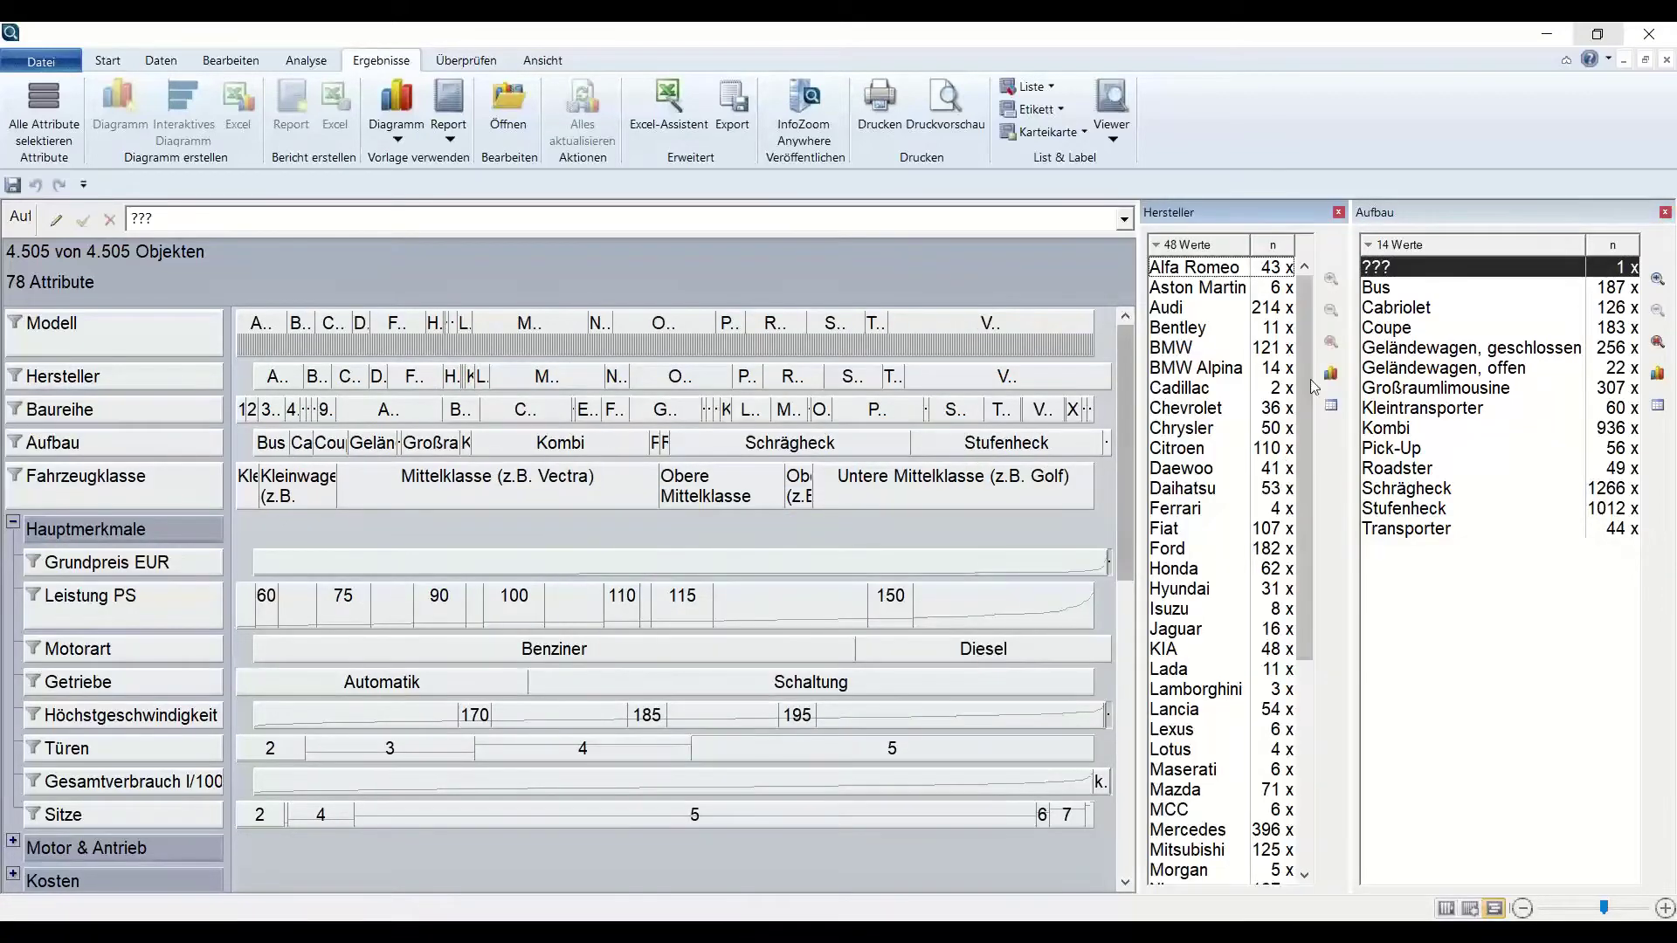
click(1274, 250)
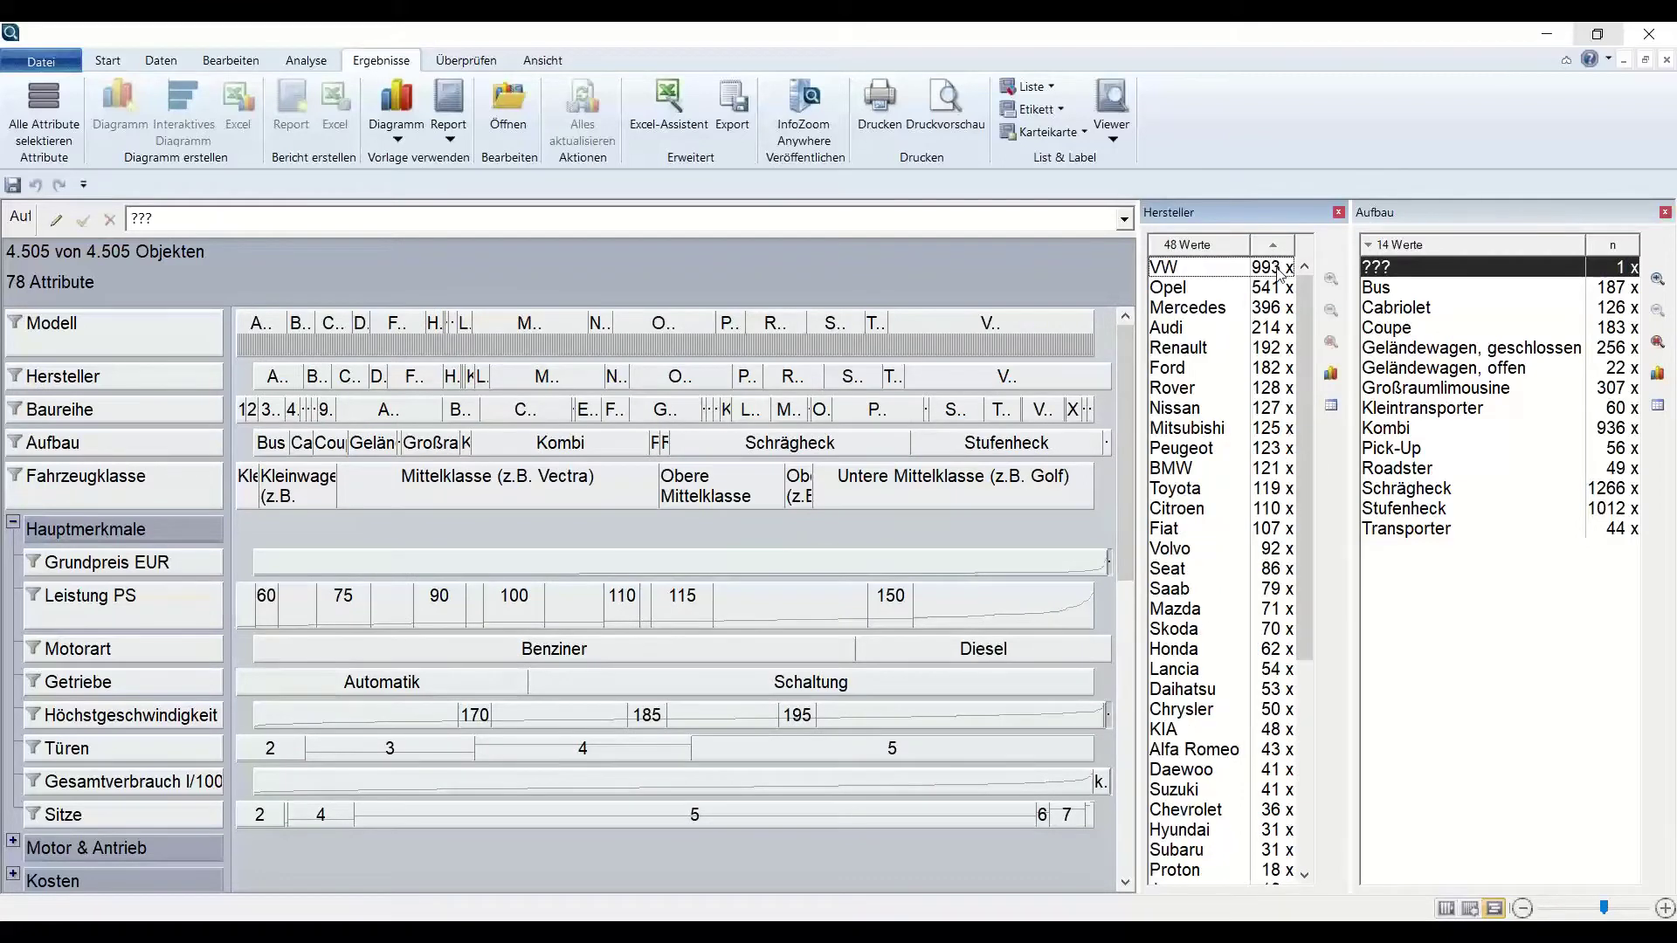
Mark VW, Opel and Mercedes in the Hersteller value list and re-sort the list alphabetically.
click(1210, 275)
drag(1211, 280, 1215, 312)
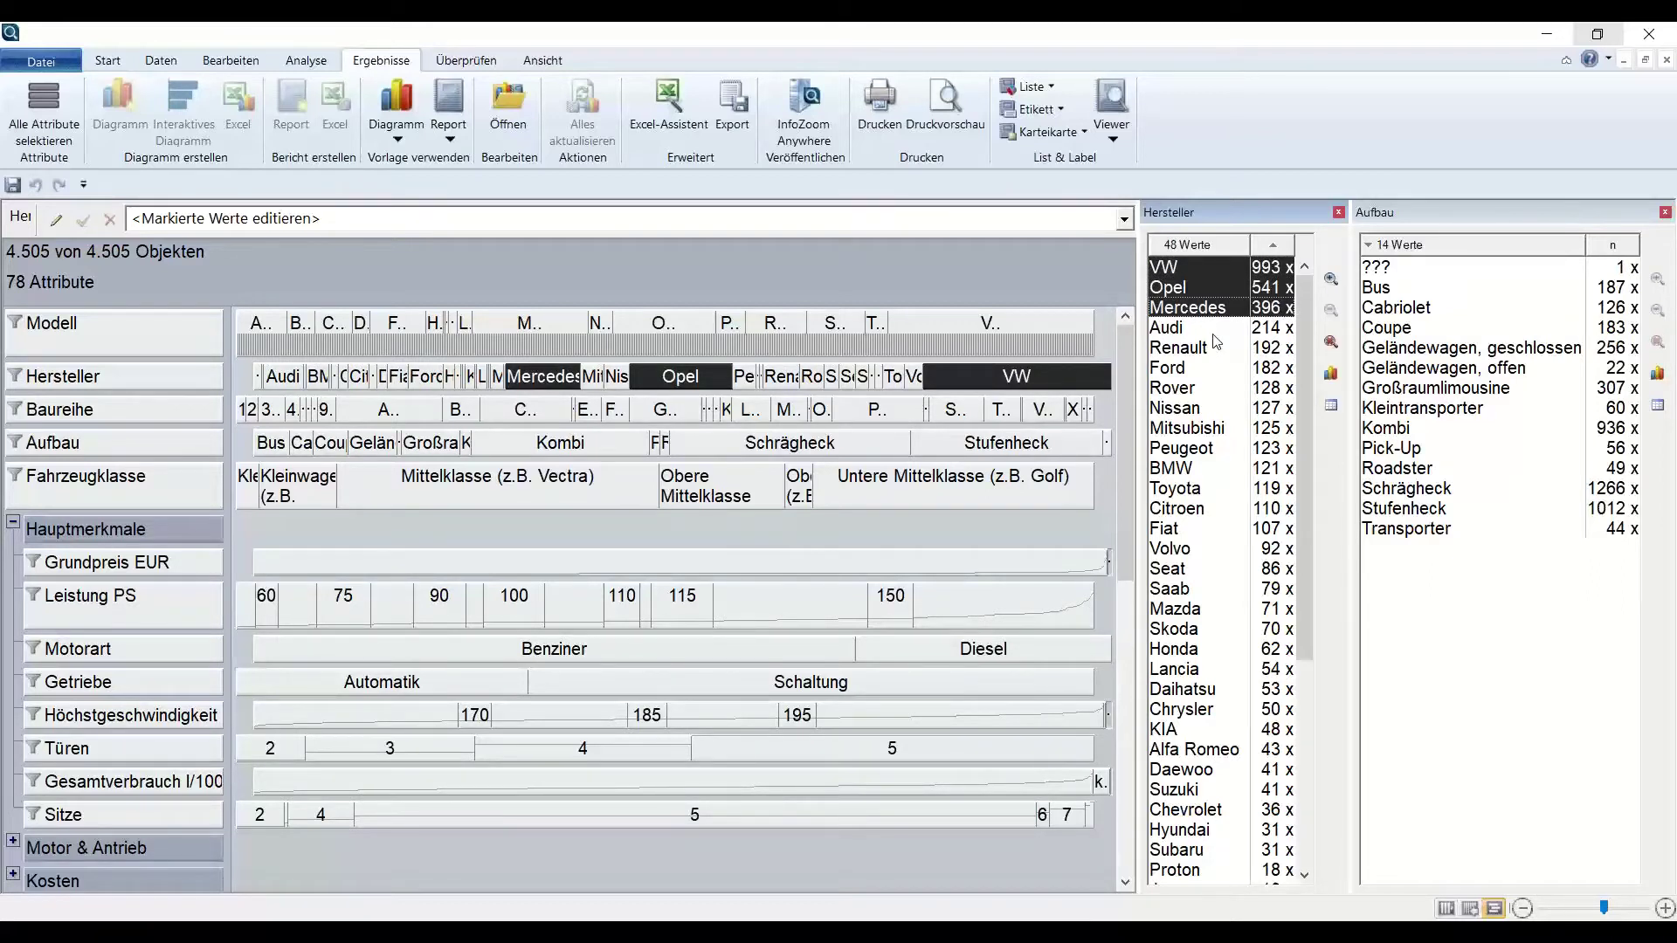
click(1193, 246)
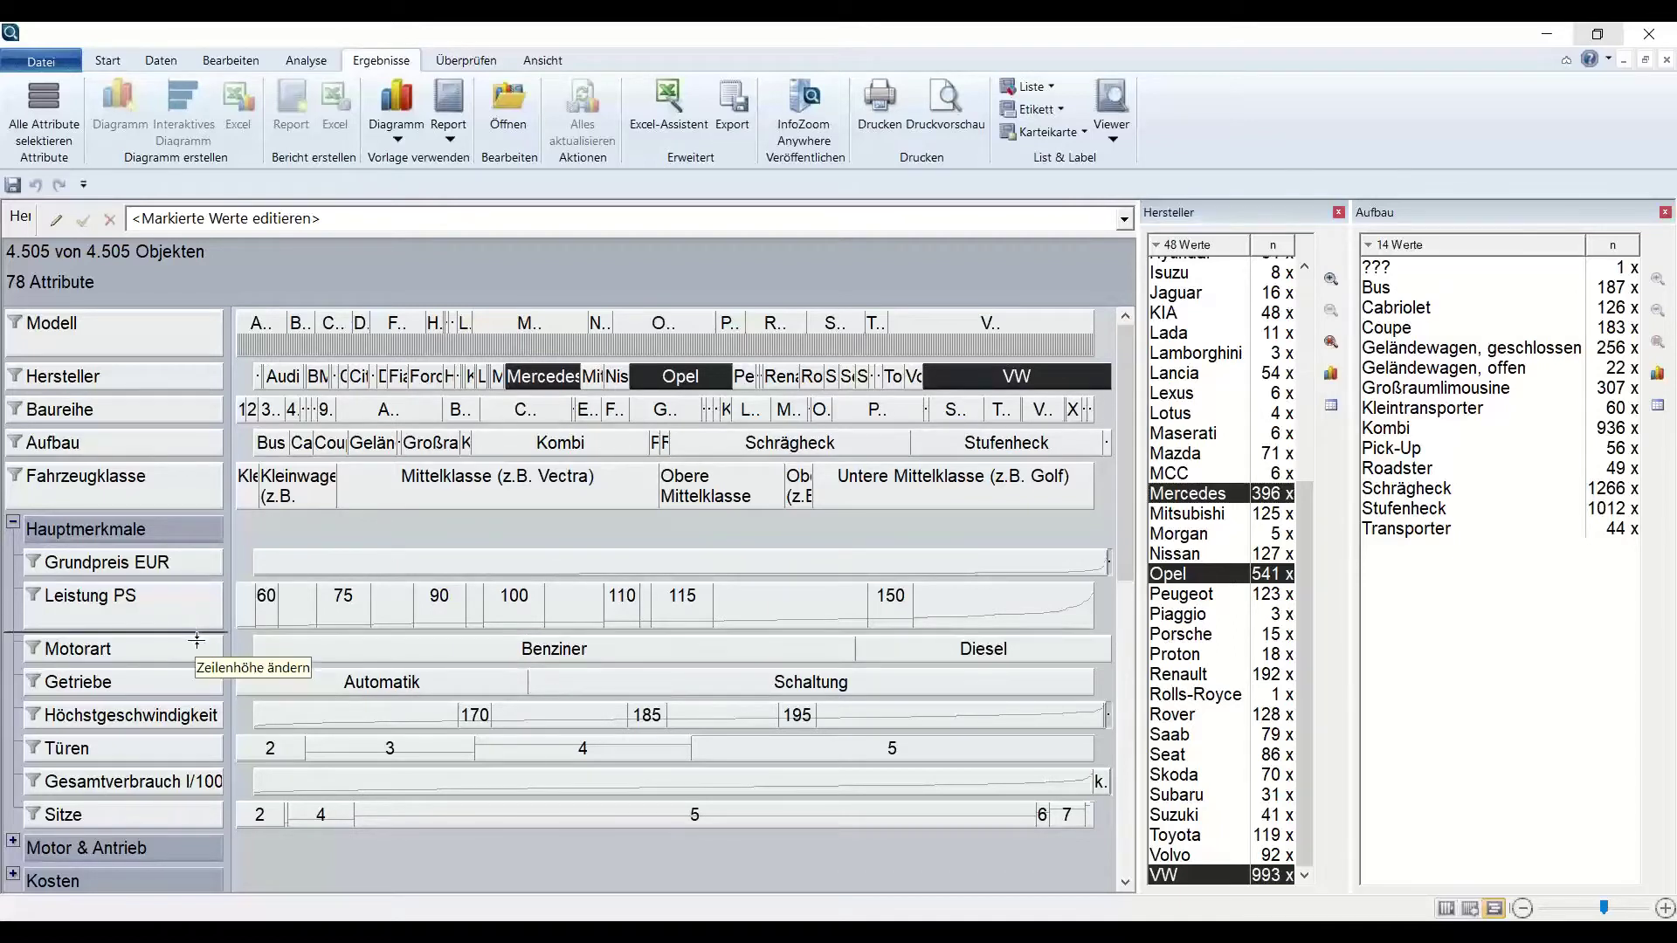
Enlarge the row height of Leistung PS and close the Aufbau and Hersteller value lists.
drag(195, 631, 200, 652)
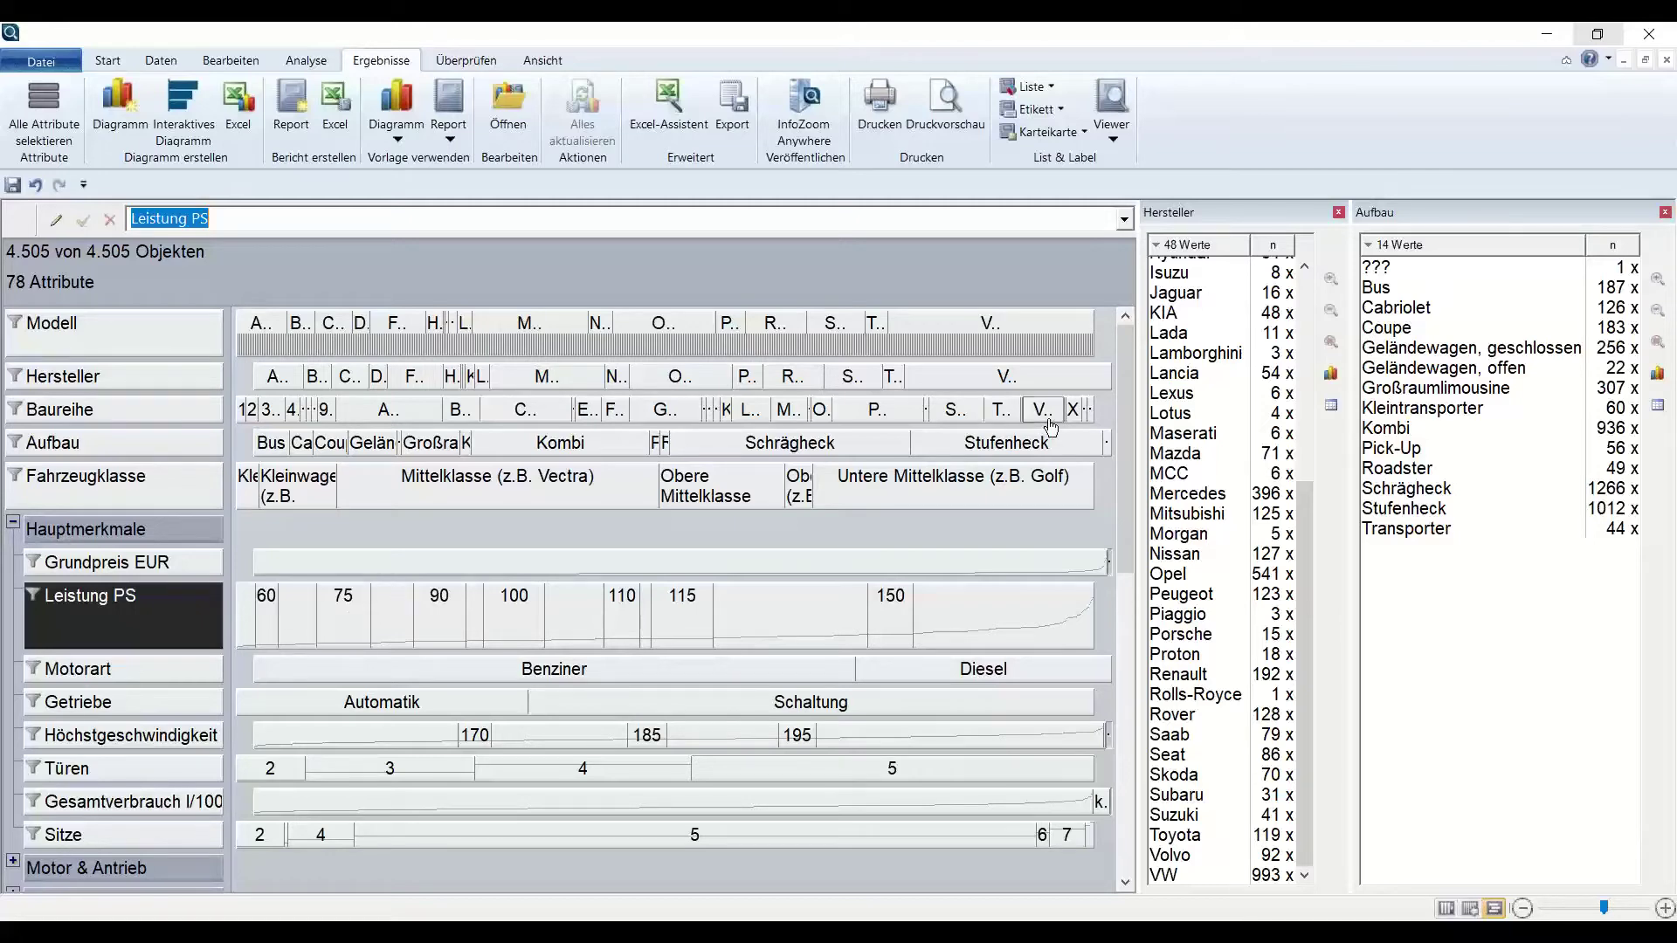
drag(1410, 217, 1132, 267)
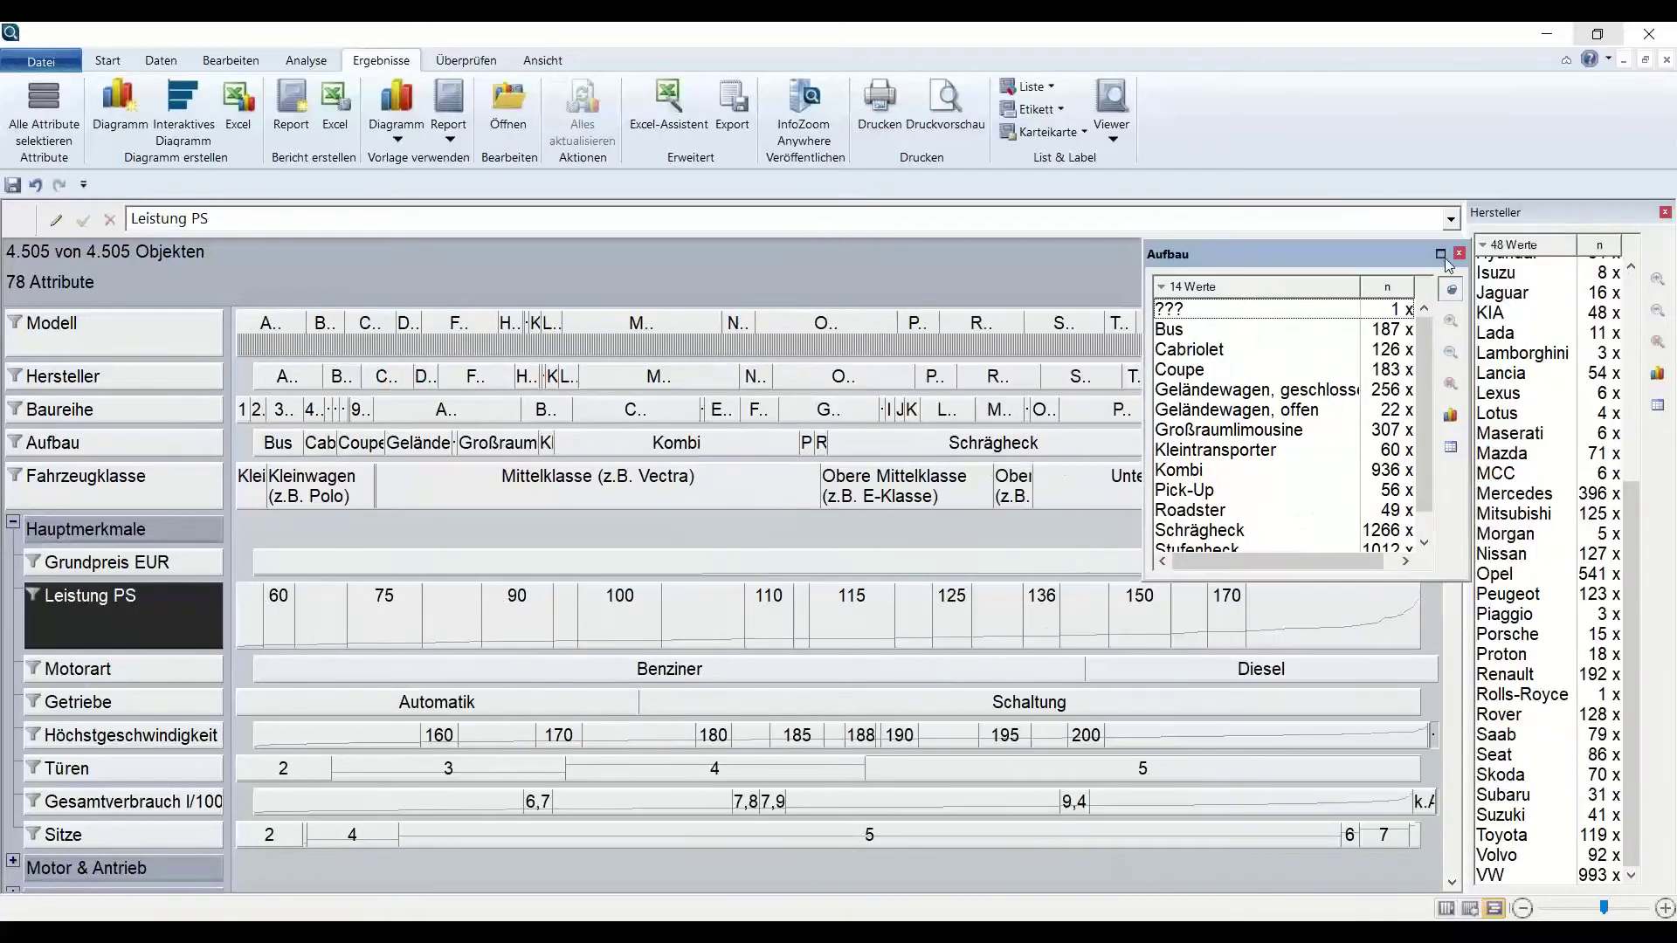
click(1458, 247)
drag(1524, 213, 1400, 225)
click(1426, 221)
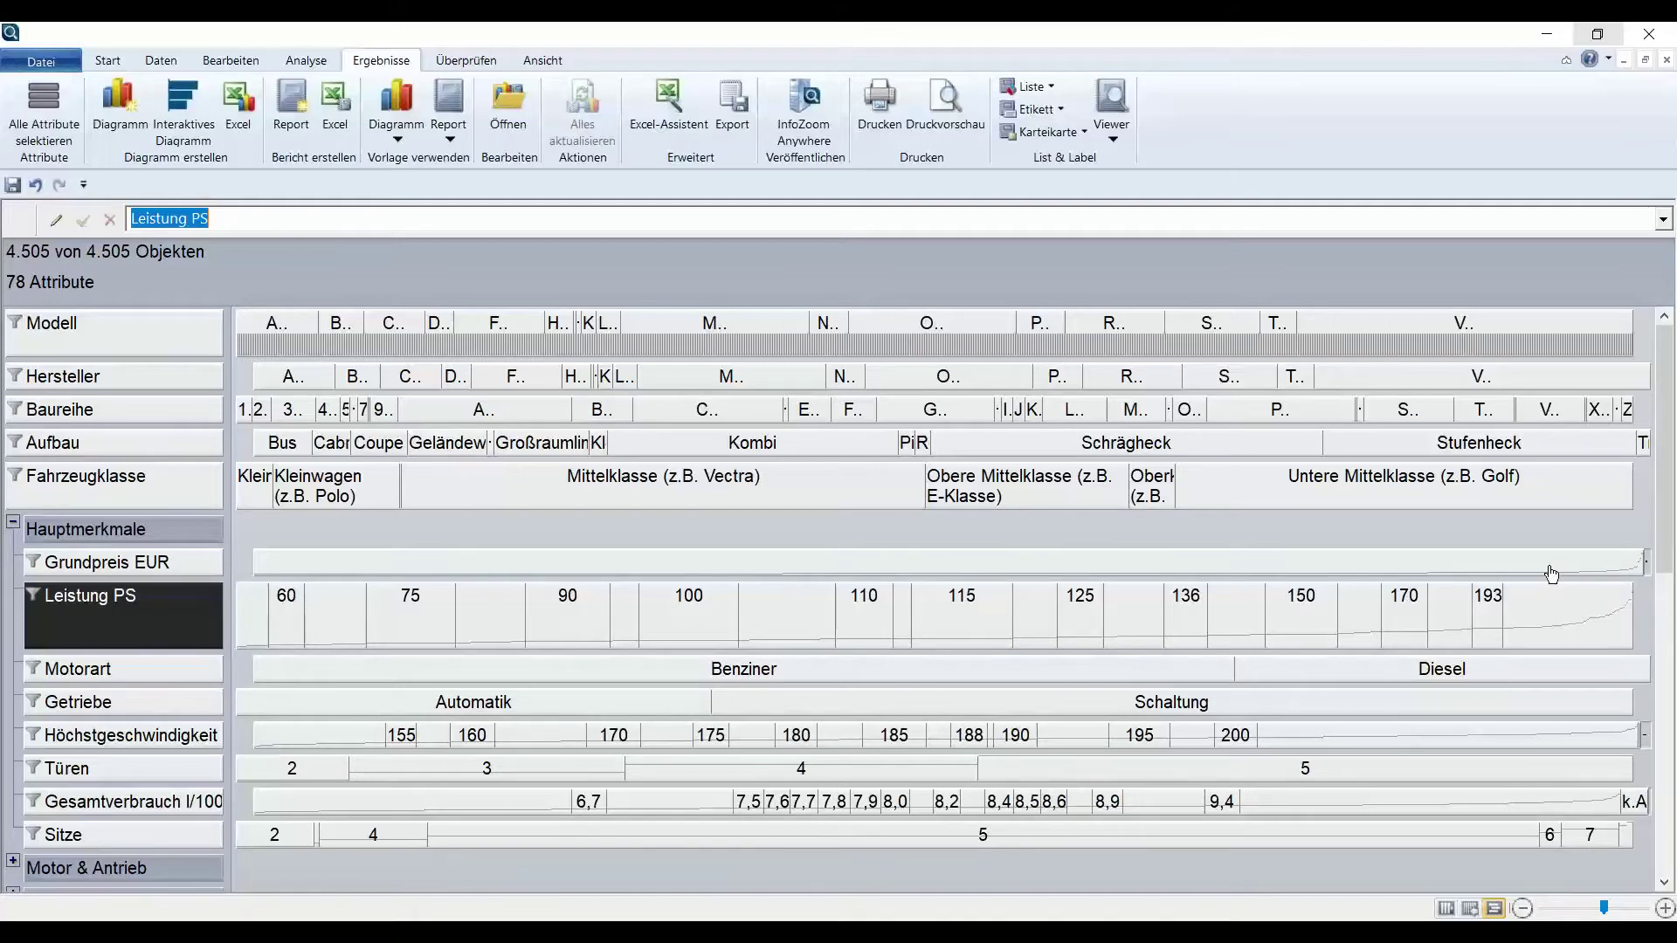
Reduce the Leistung PS row to single-line height and expand the Sicherheit & Zubehör attribute group.
drag(204, 655, 214, 609)
scroll(217, 616, down, 3)
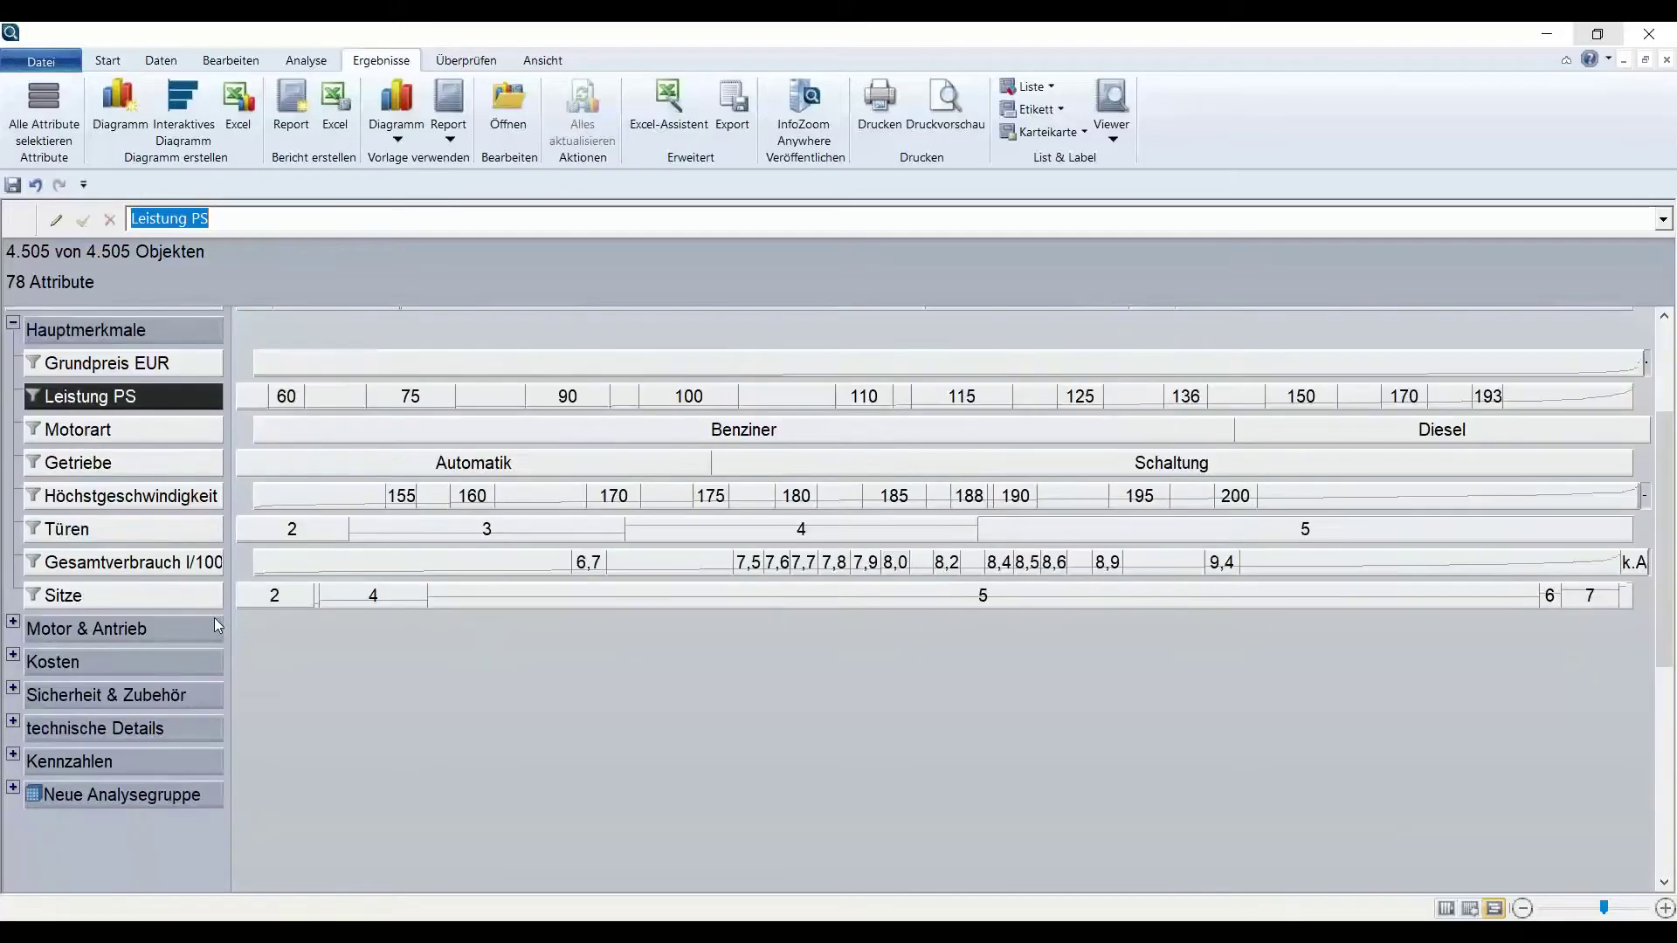
click(14, 692)
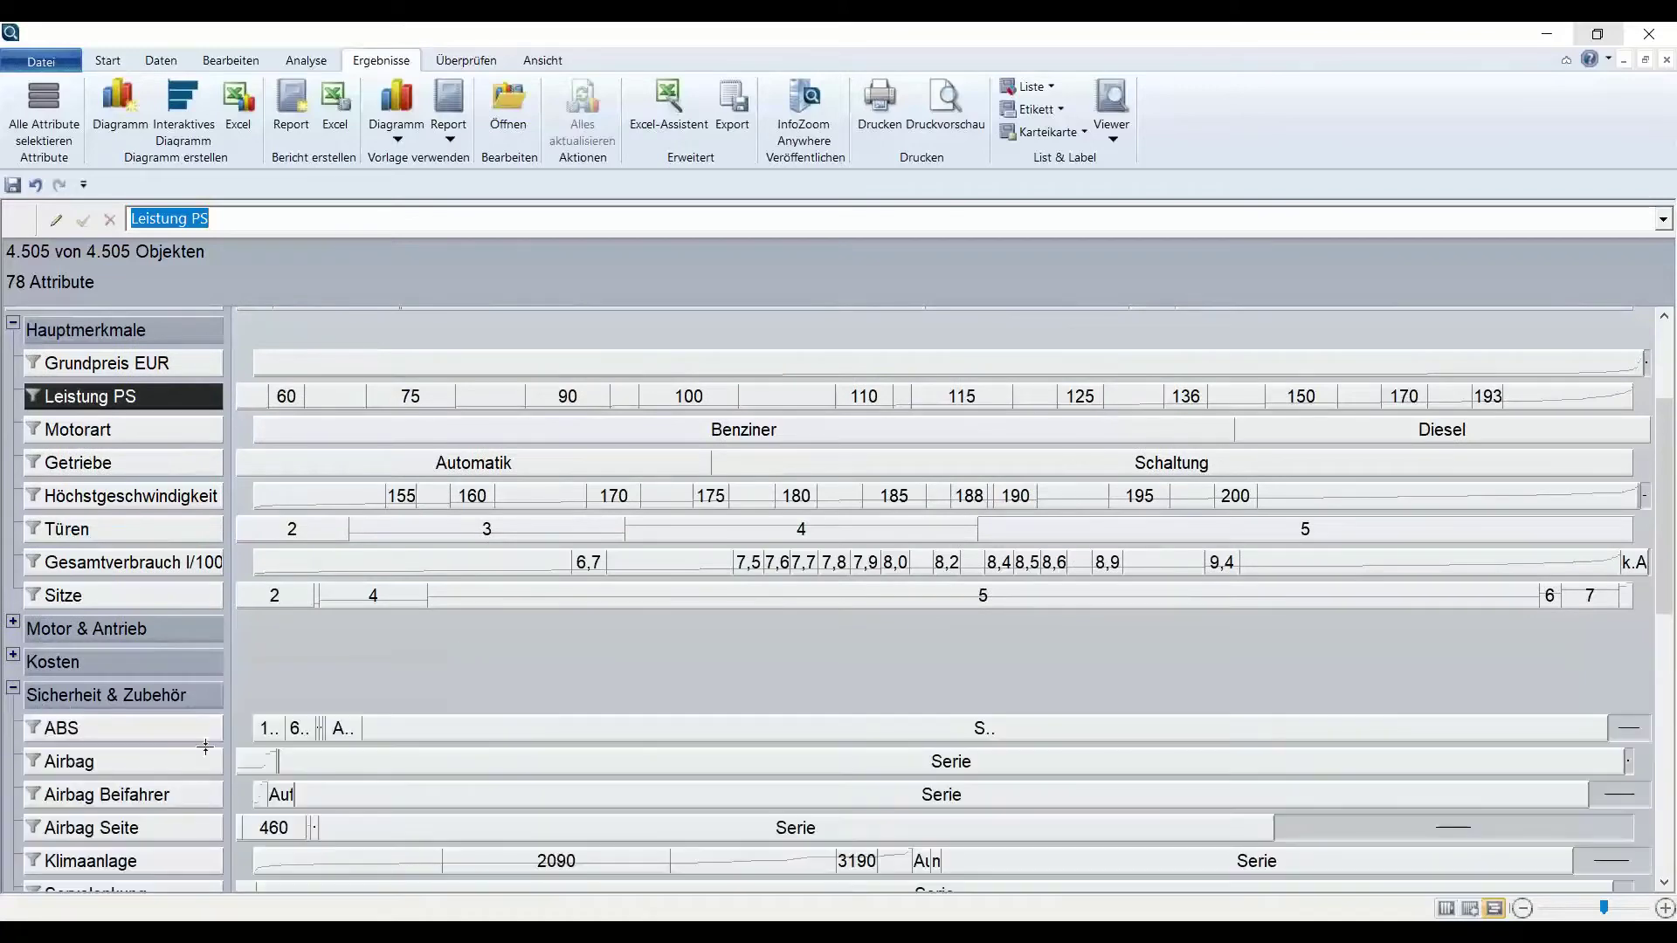
Create a pie diagram of the Airbag Seite attribute to view its value shares, and close the diagram.
scroll(201, 743, down, 2)
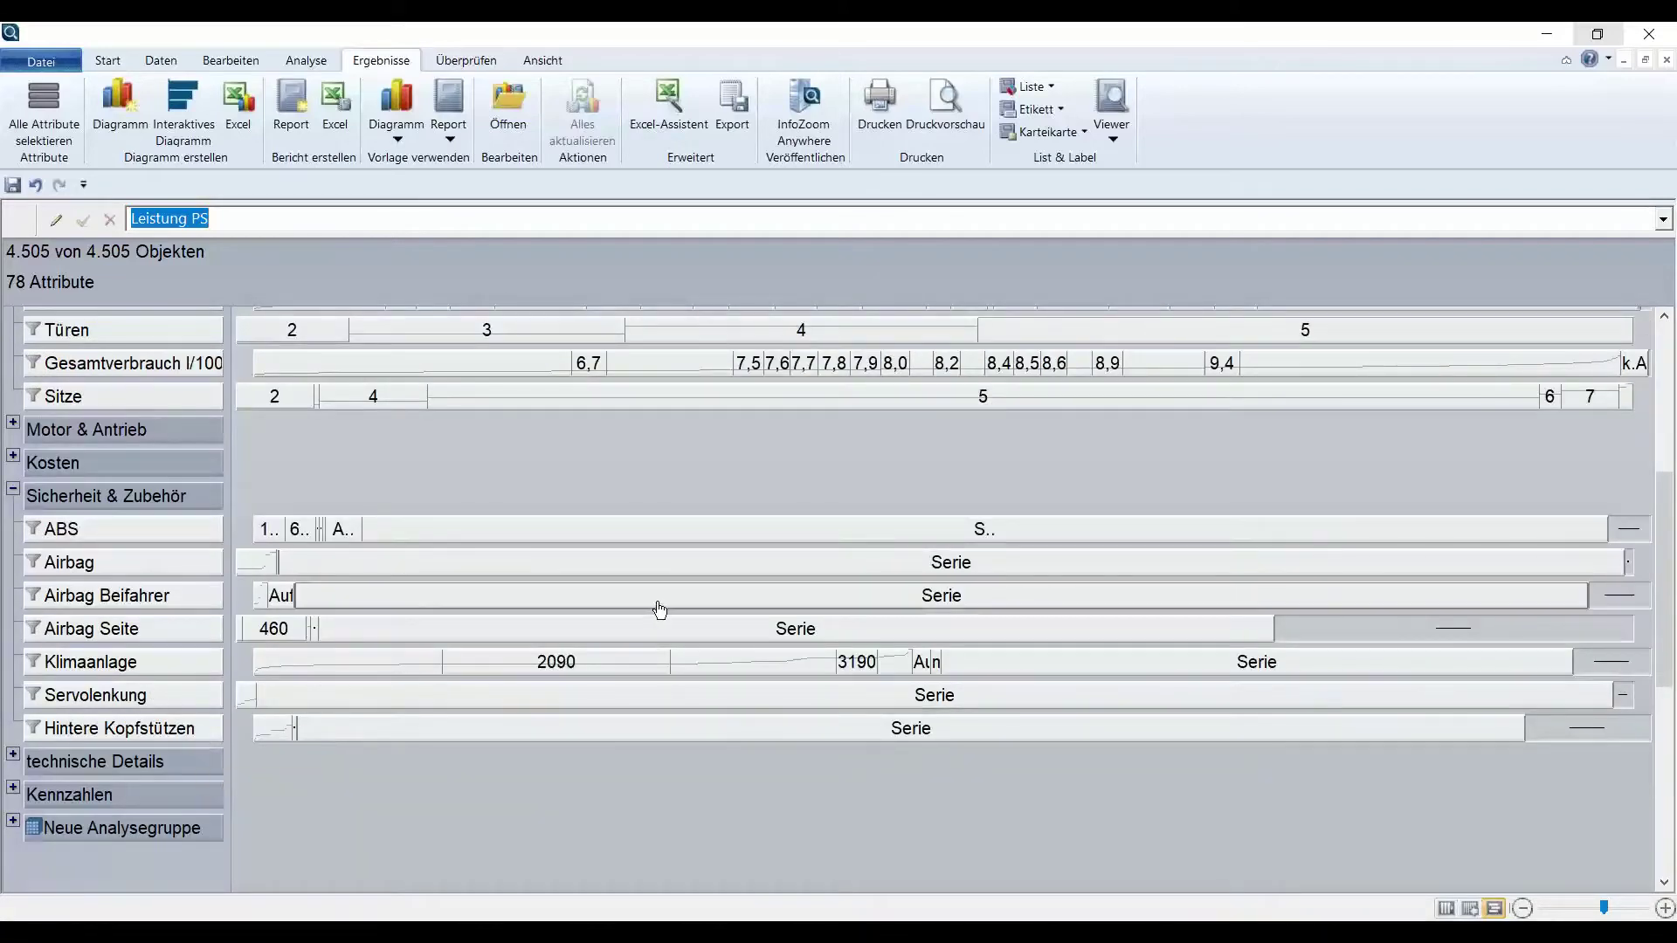
click(1431, 635)
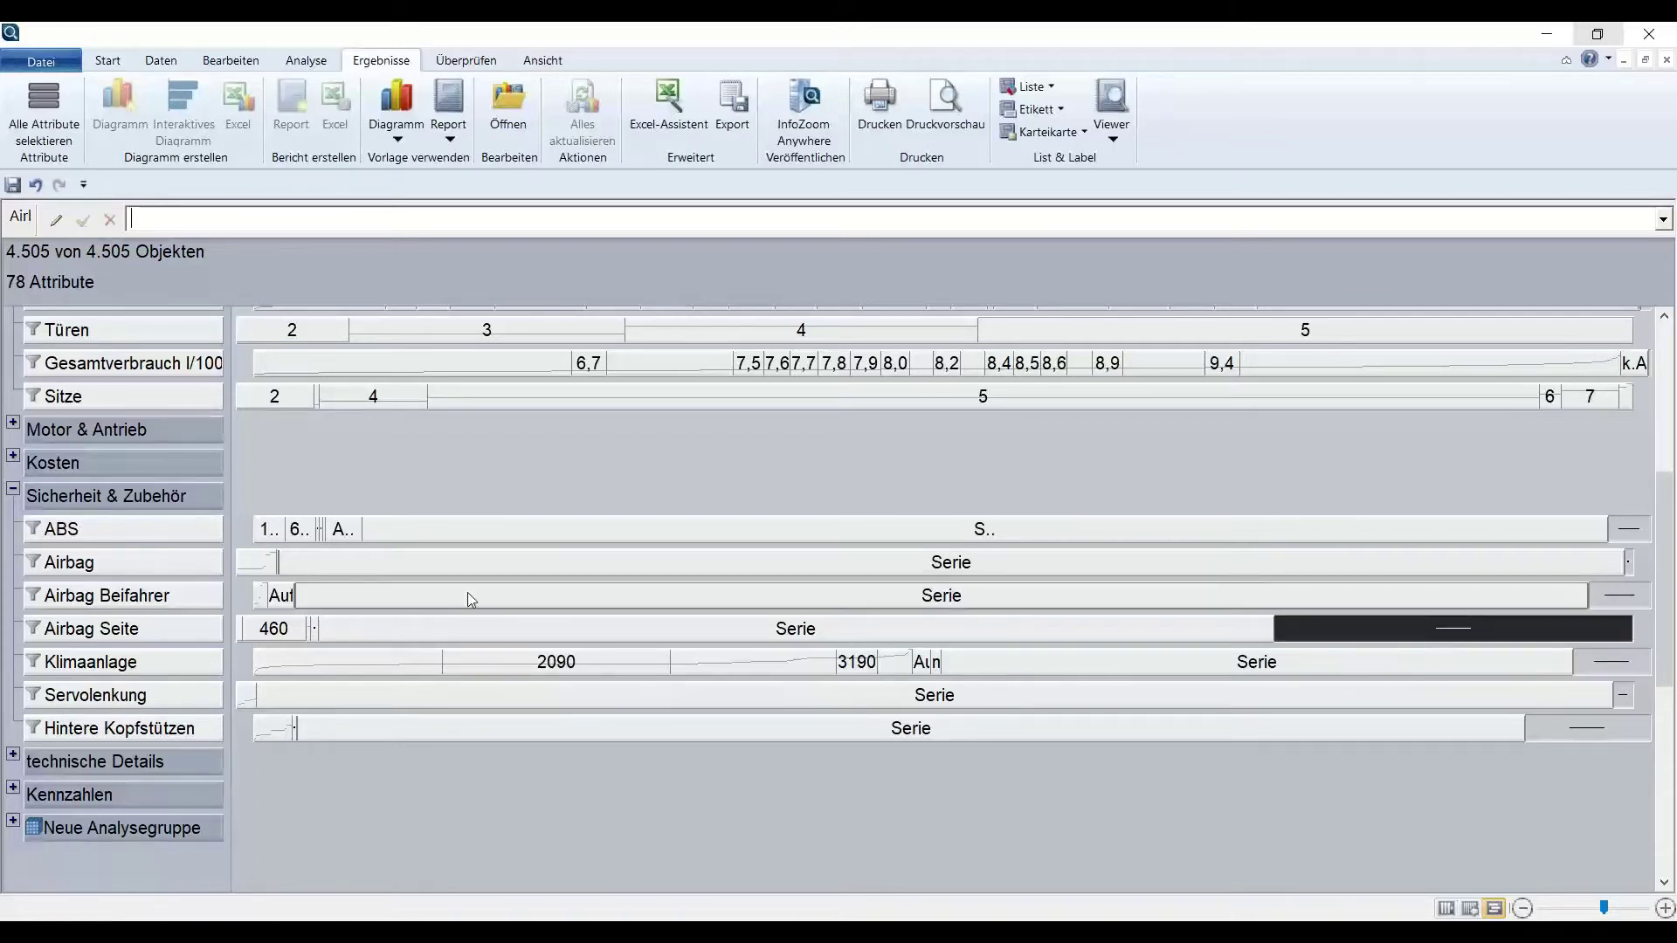
click(145, 635)
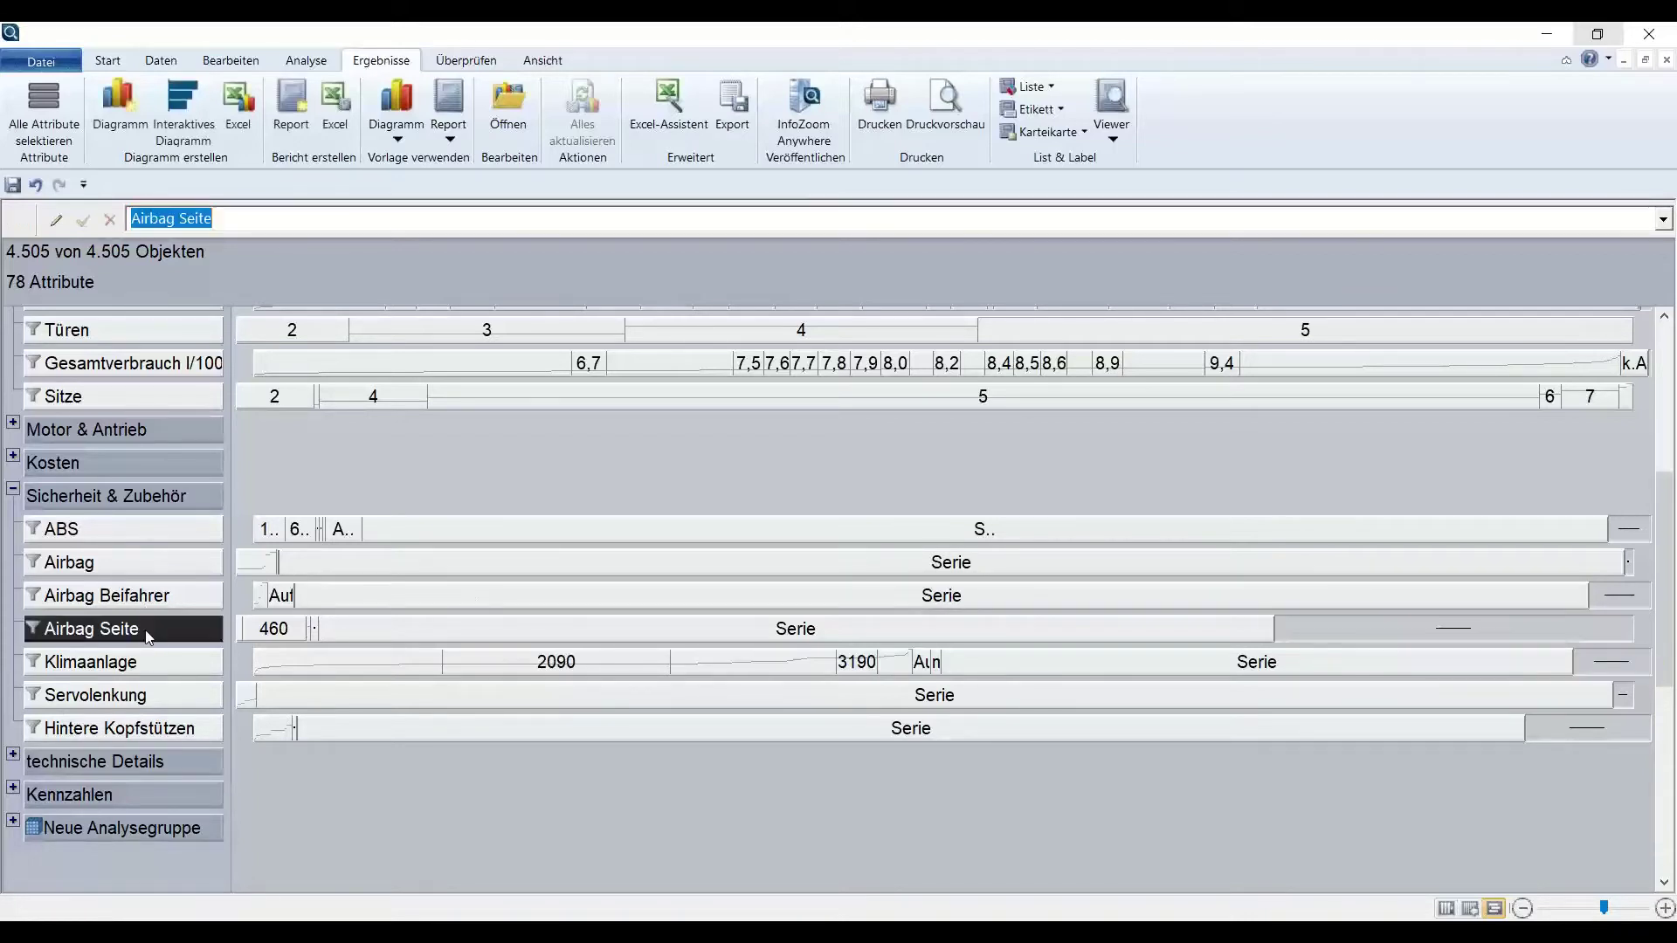
click(119, 107)
click(808, 553)
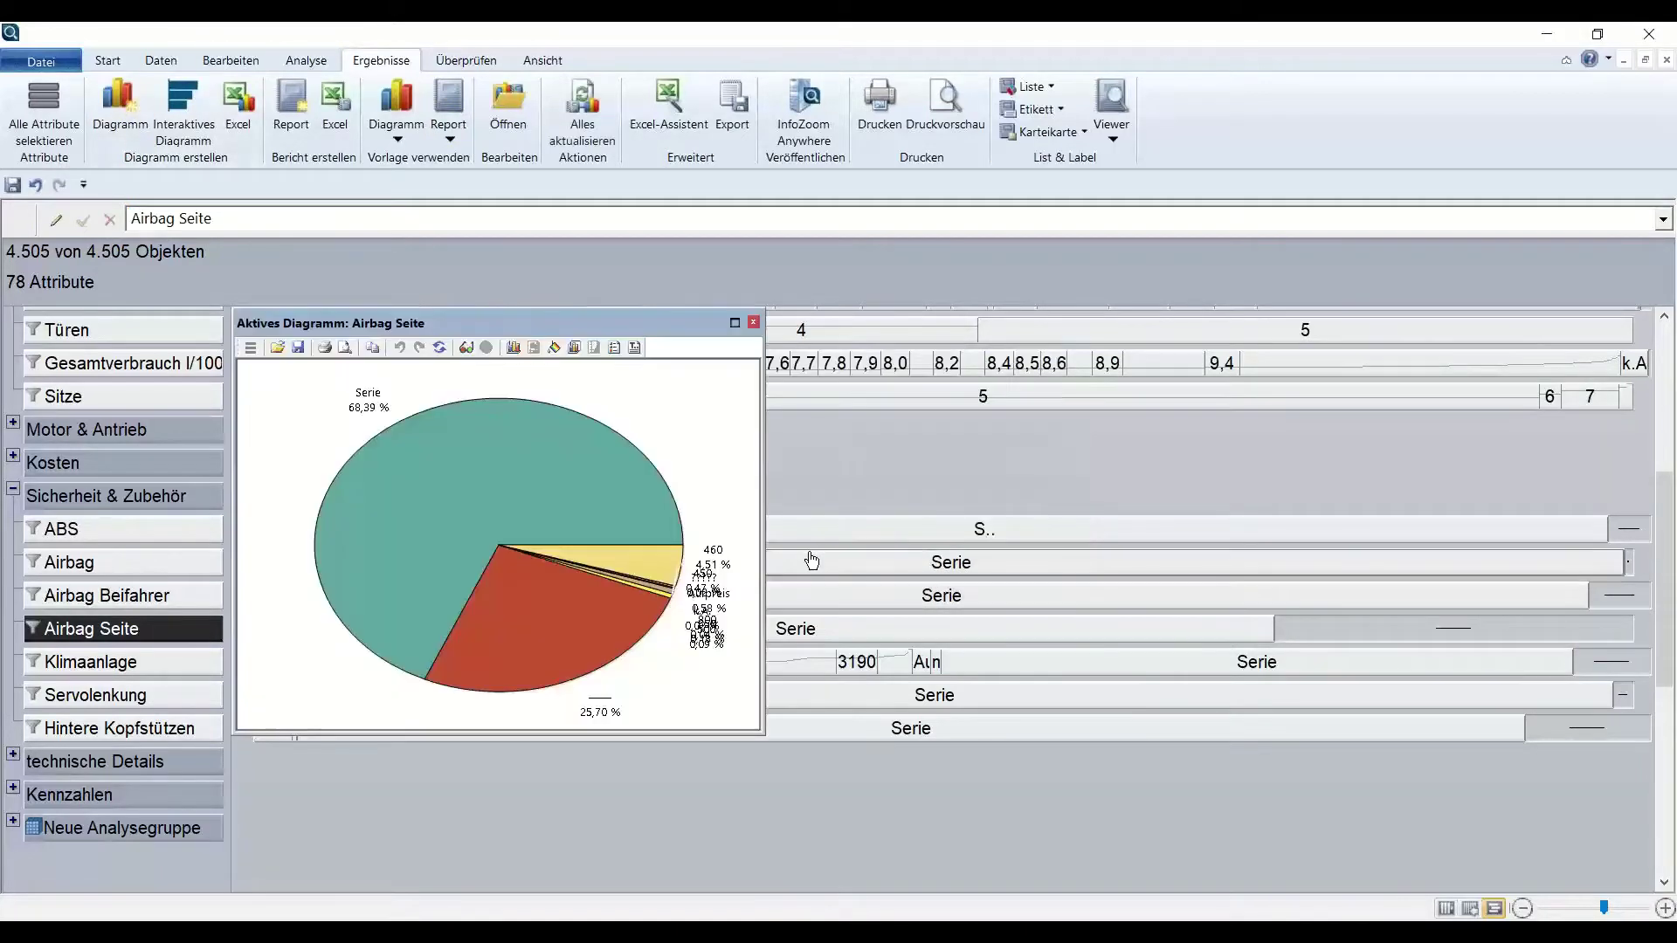
click(755, 323)
Compare the empty values of ABS, Airbag Beifahrer, Airbag Seite and Klimaanlage by marking each, ending on Airbag Seite.
click(1629, 528)
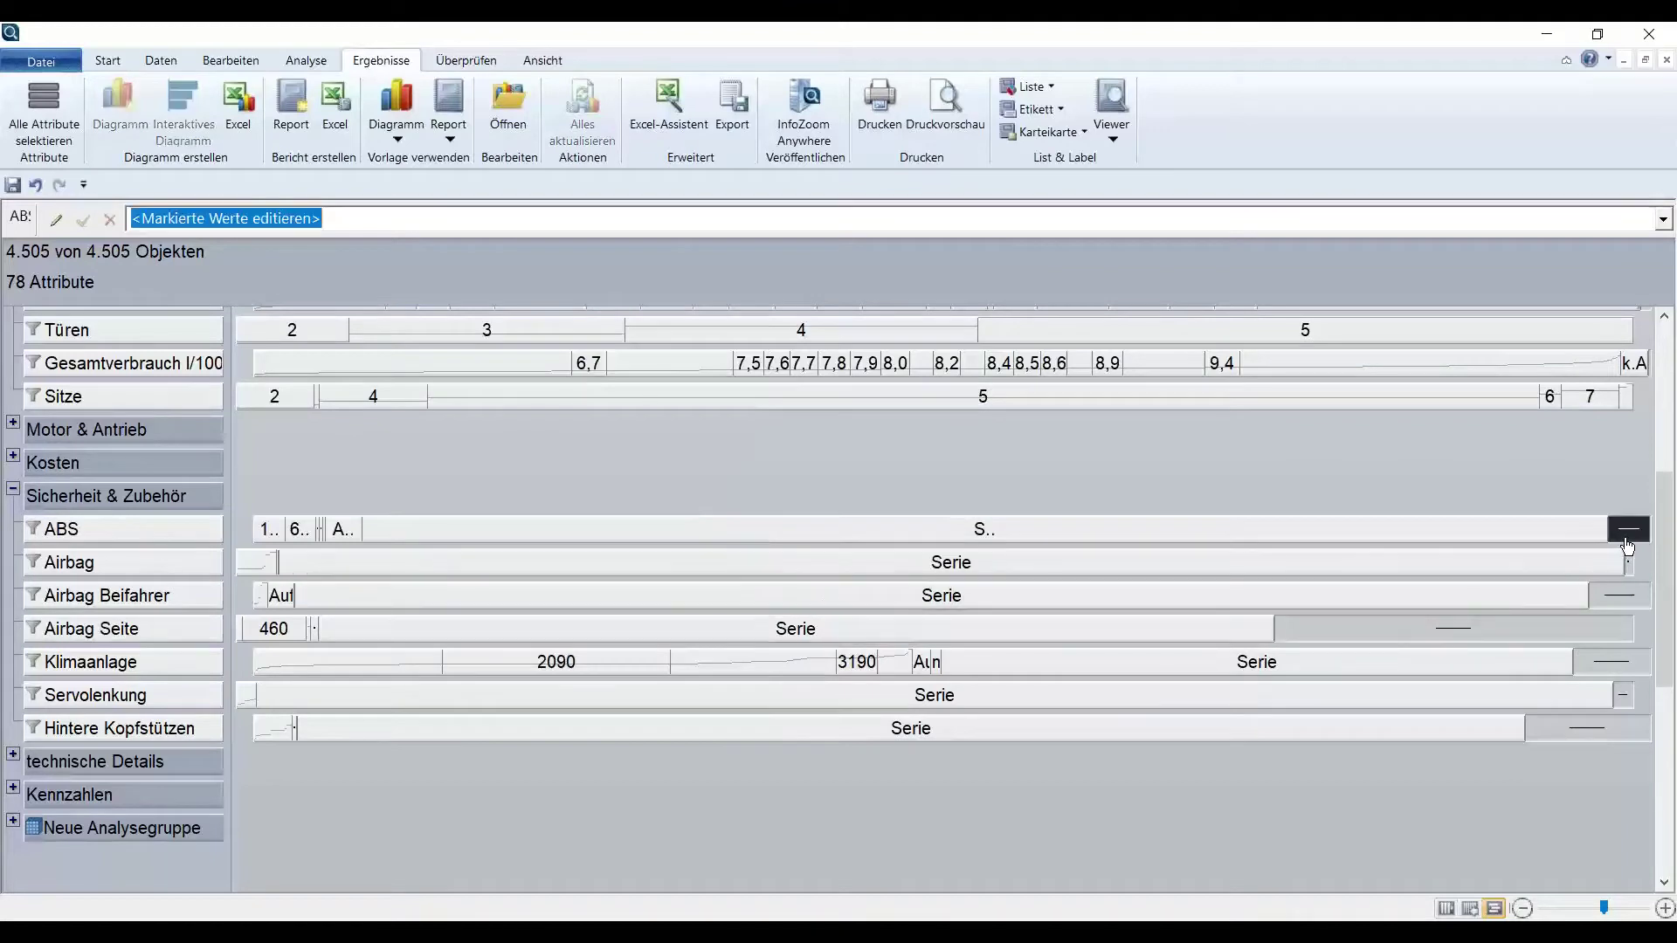
click(1619, 596)
click(1613, 624)
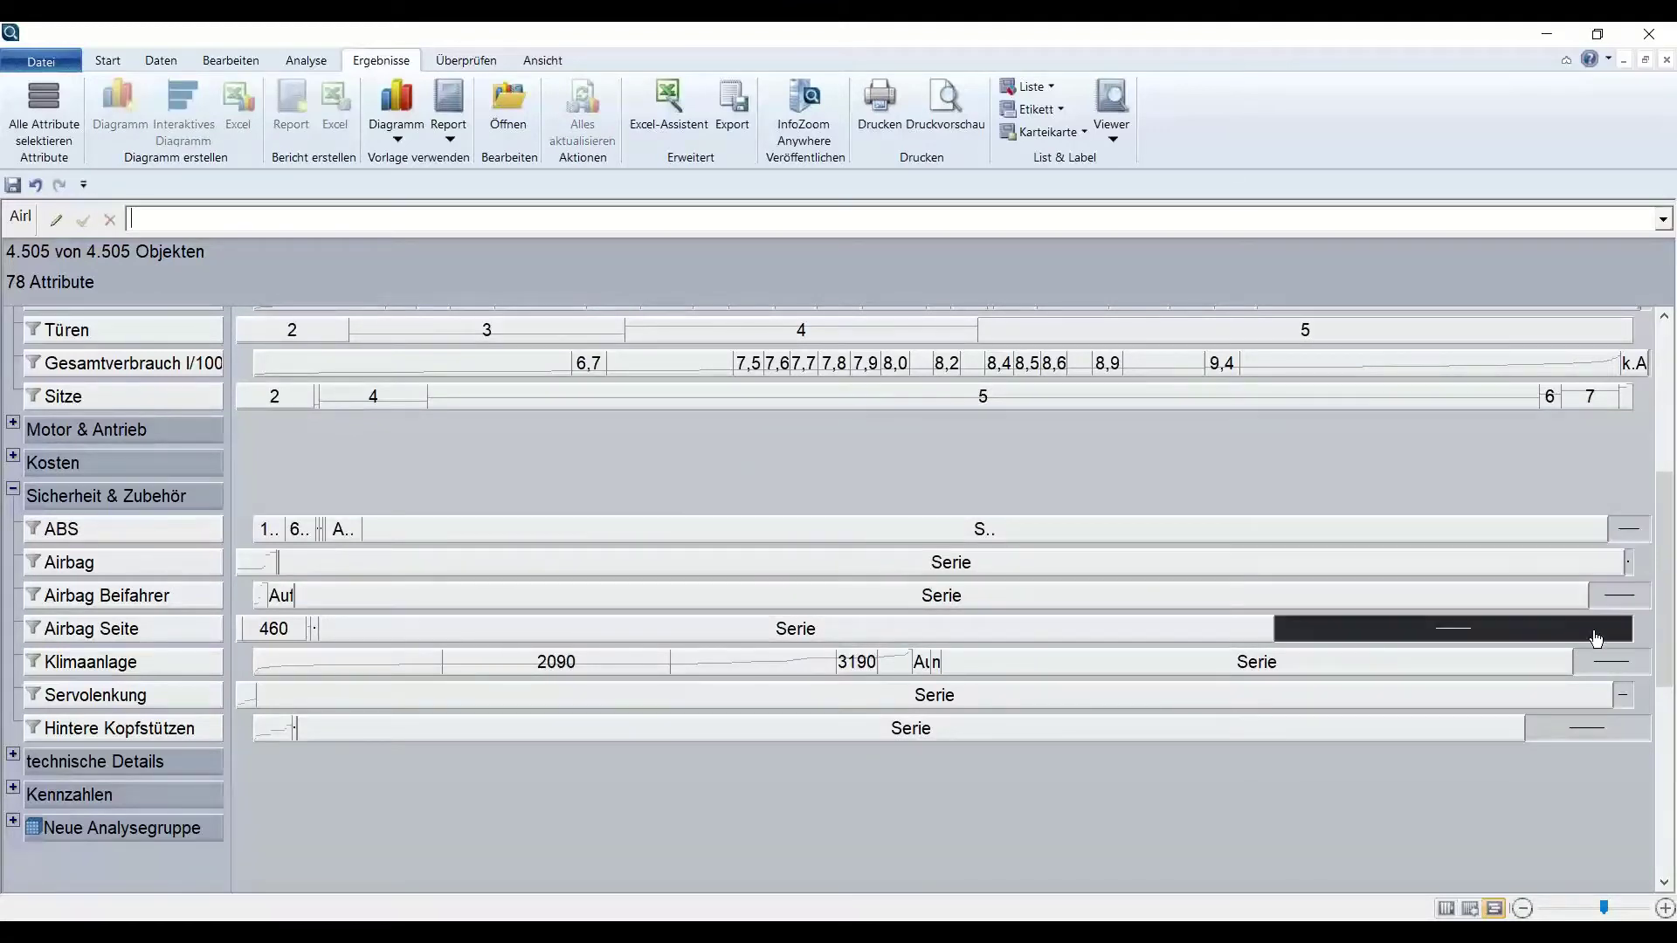
click(1610, 662)
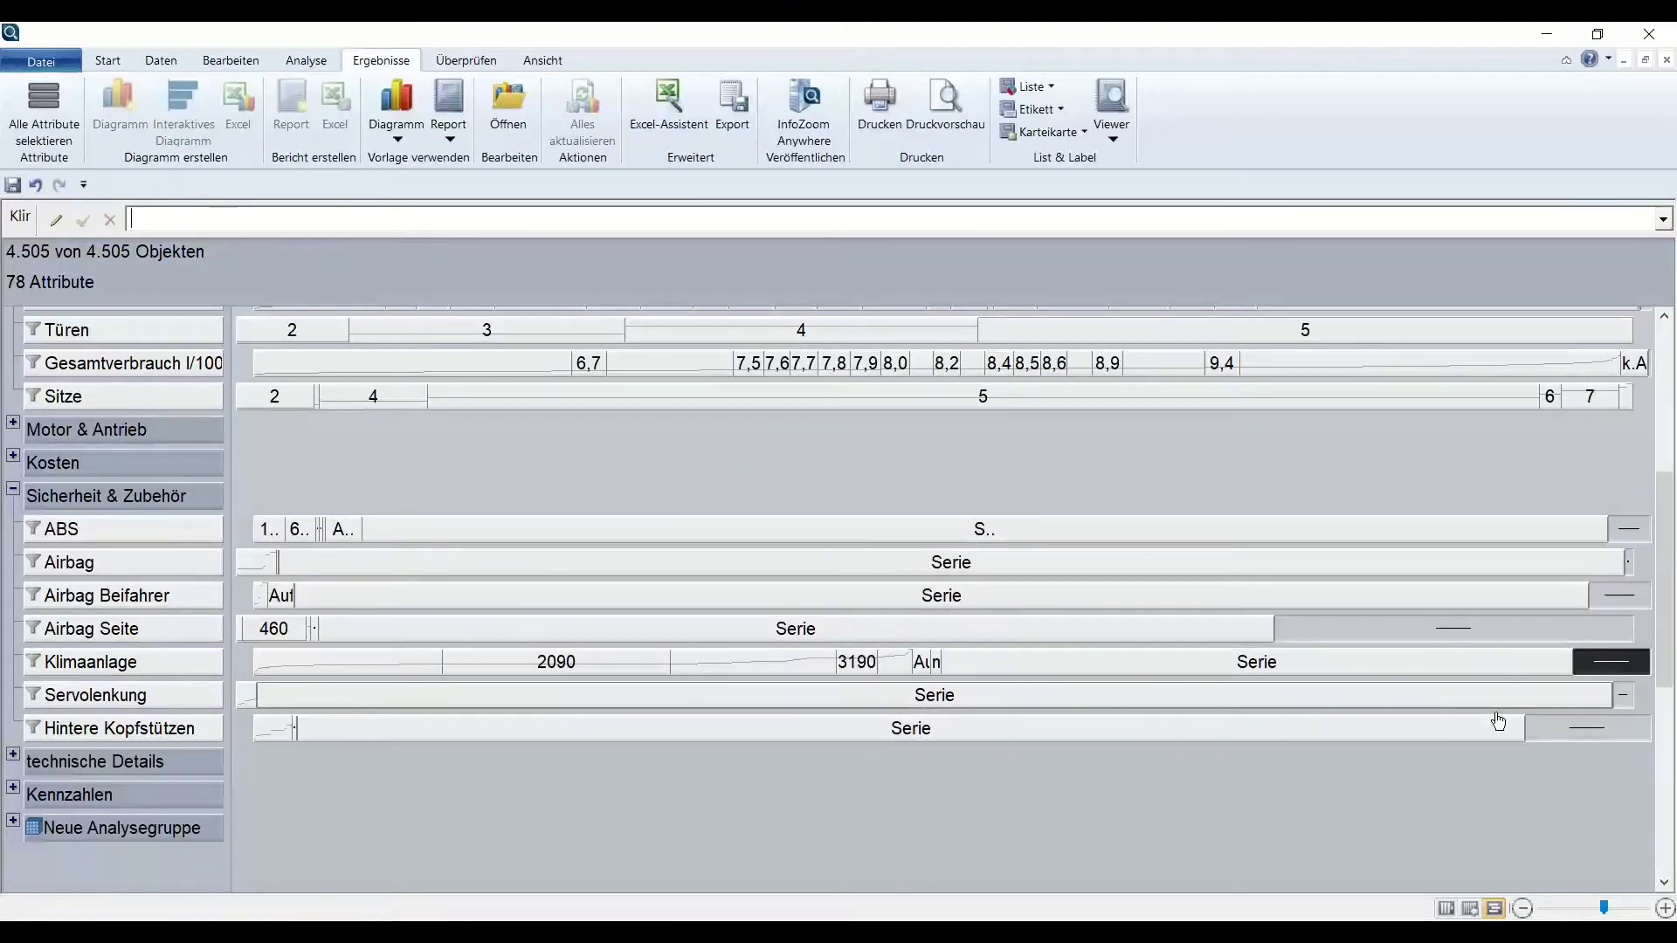
click(1385, 633)
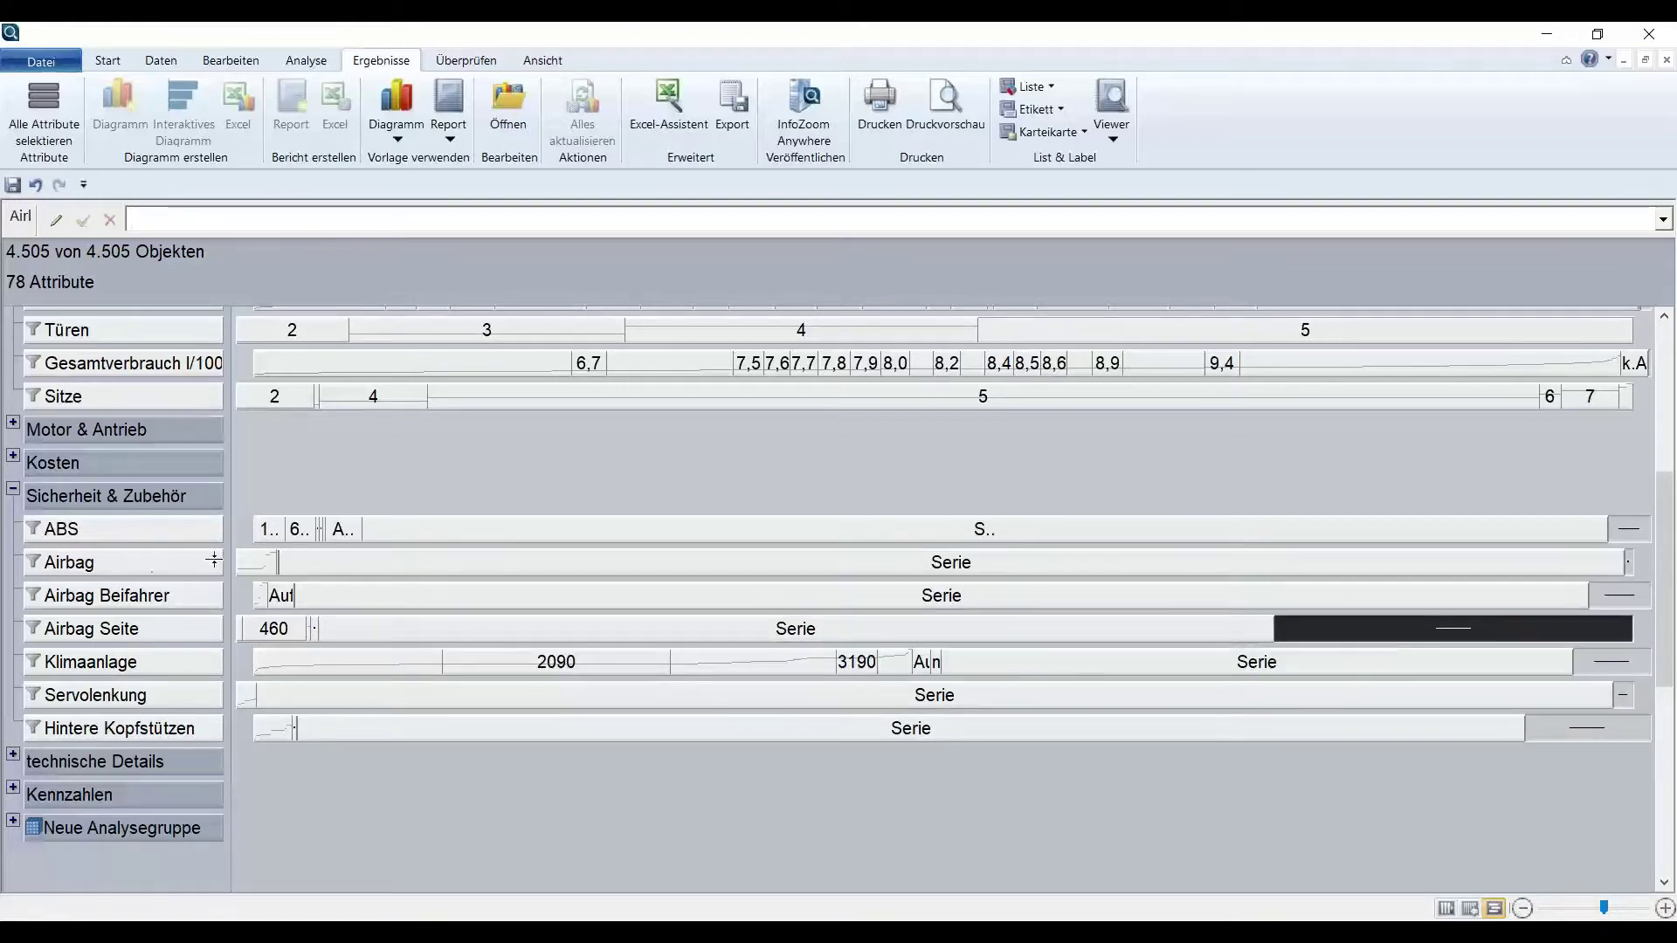
Check the Airbag Seite value list for missing entries by marking k.A. and ?????, and close the list.
click(82, 634)
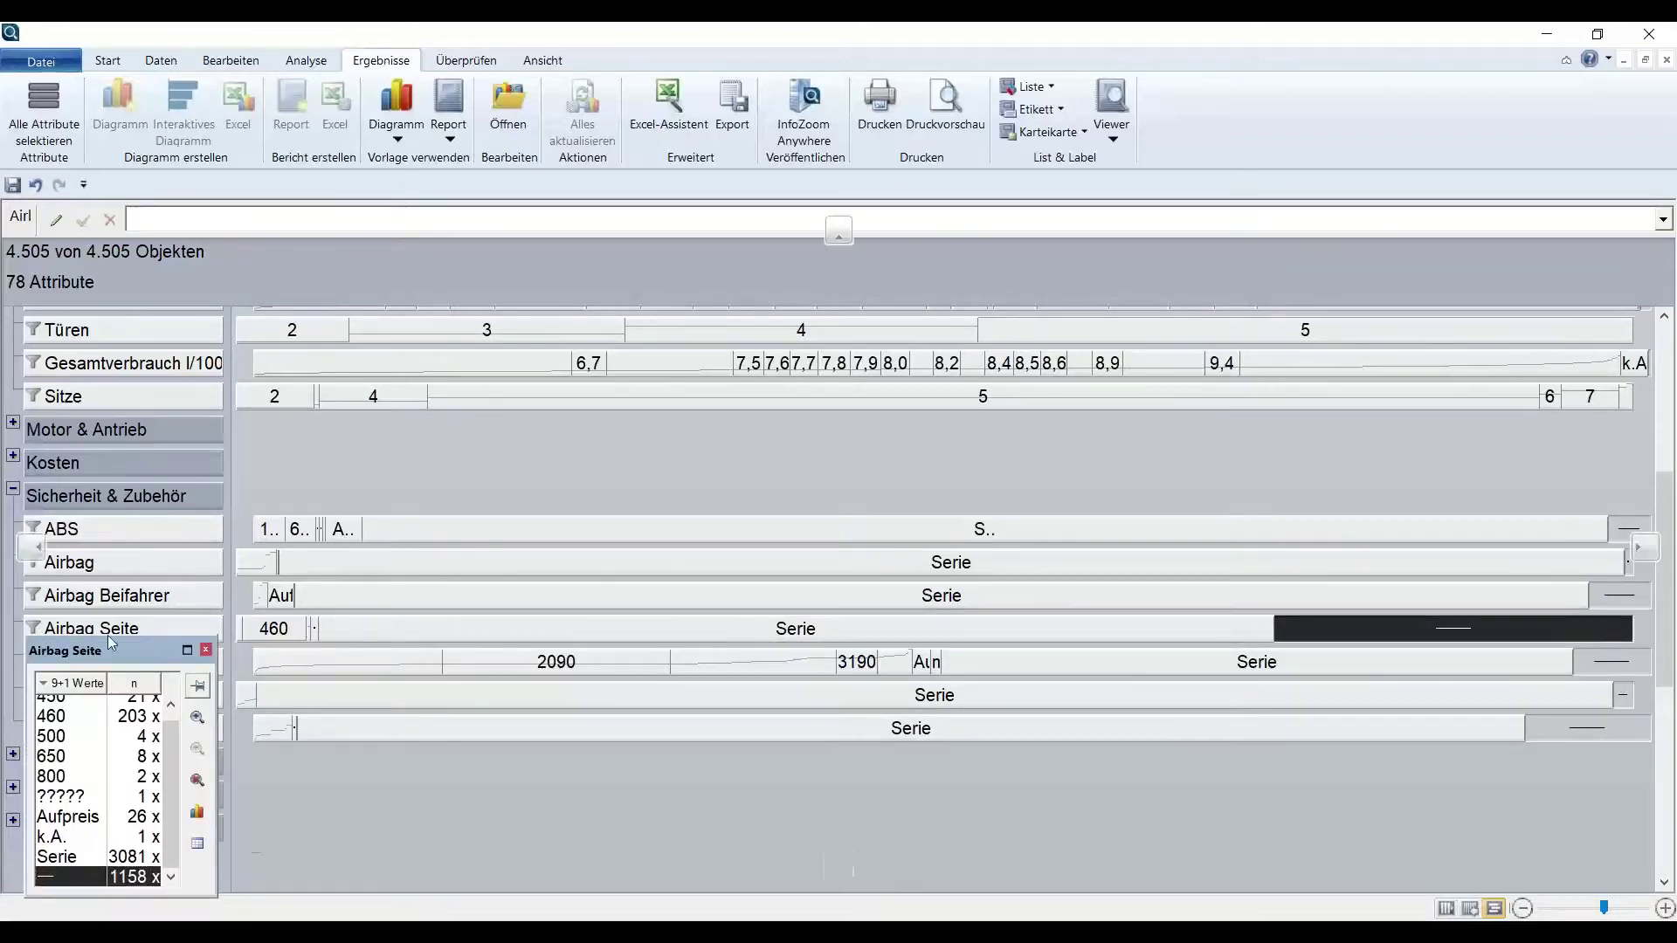
drag(83, 651, 210, 413)
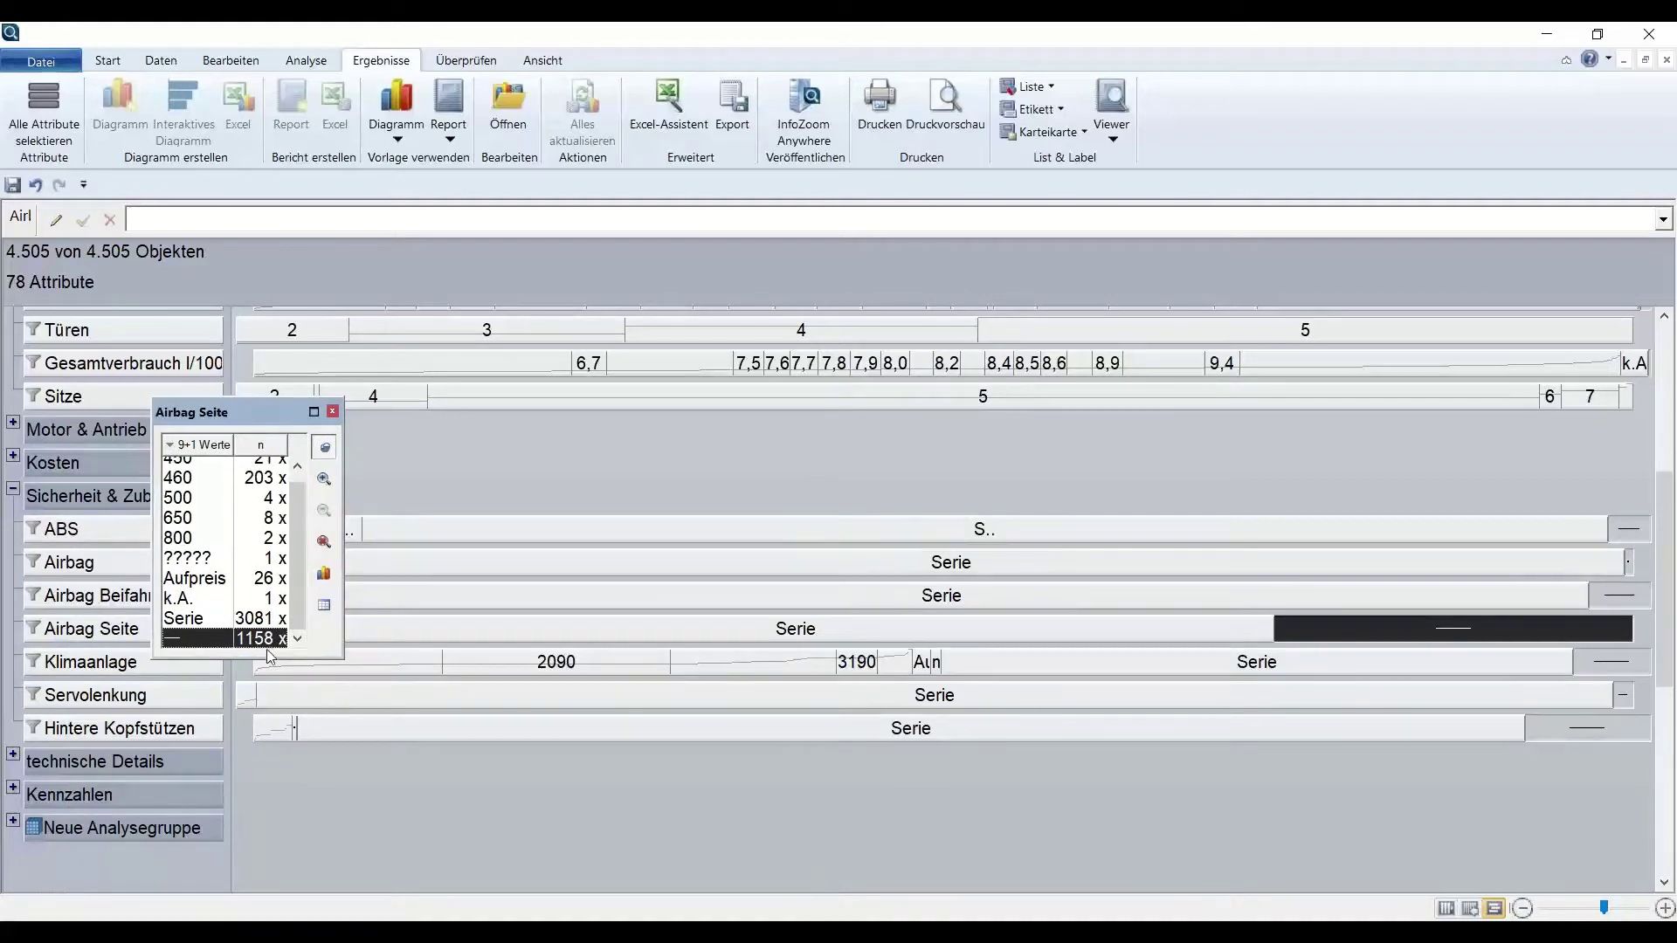
click(180, 598)
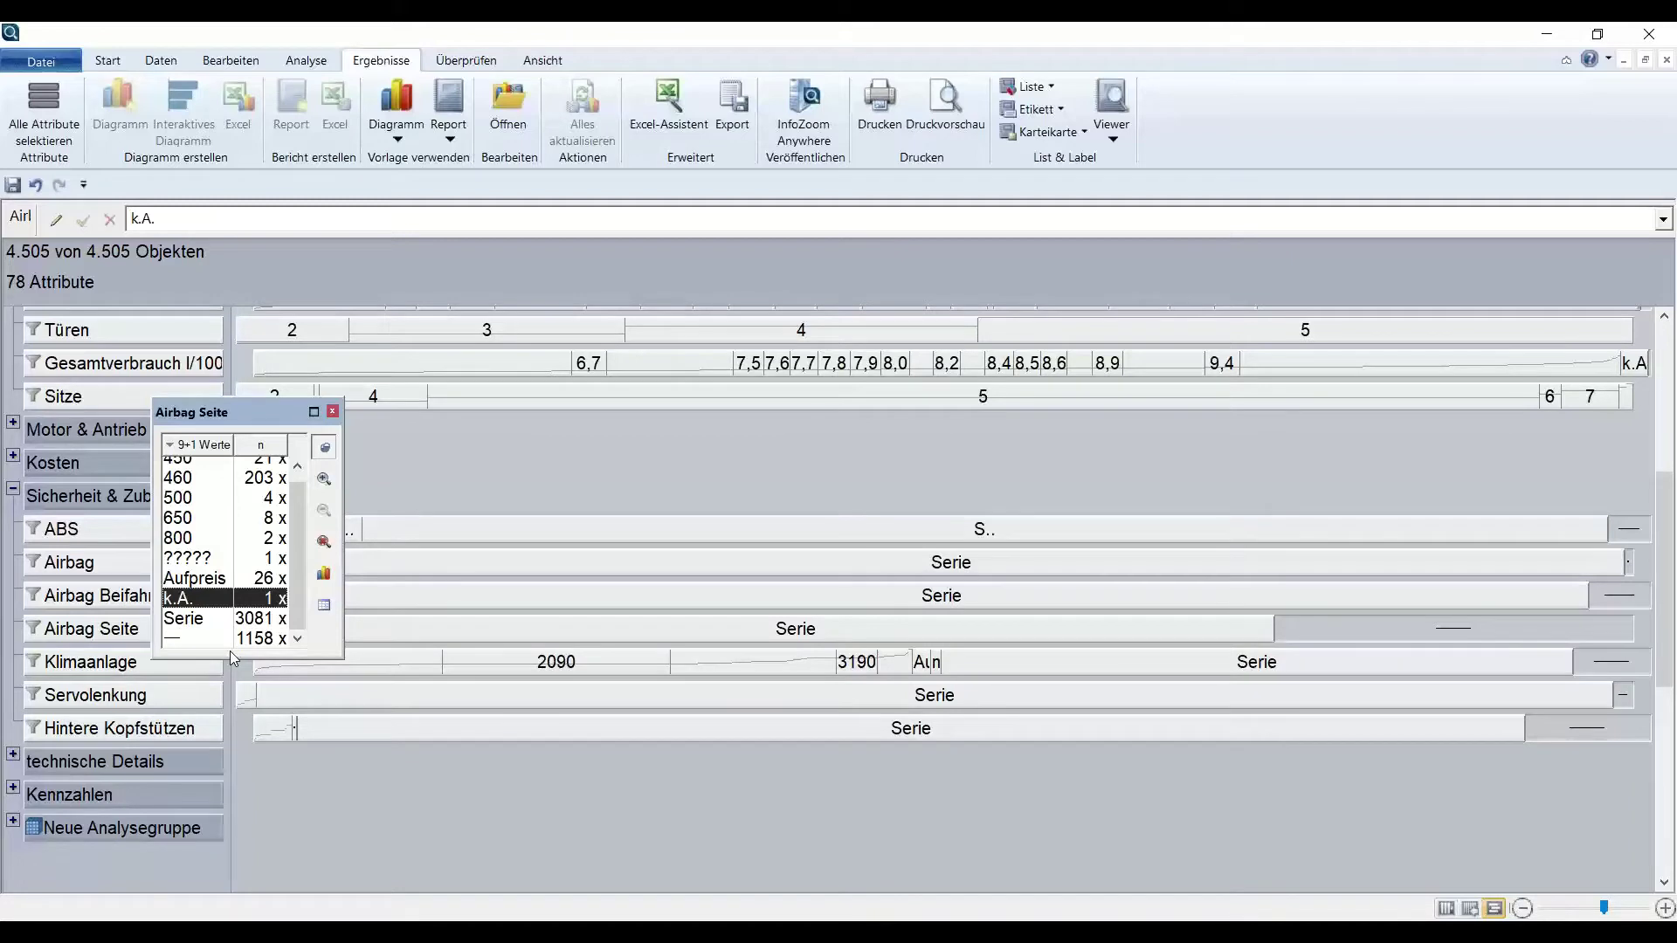
click(194, 559)
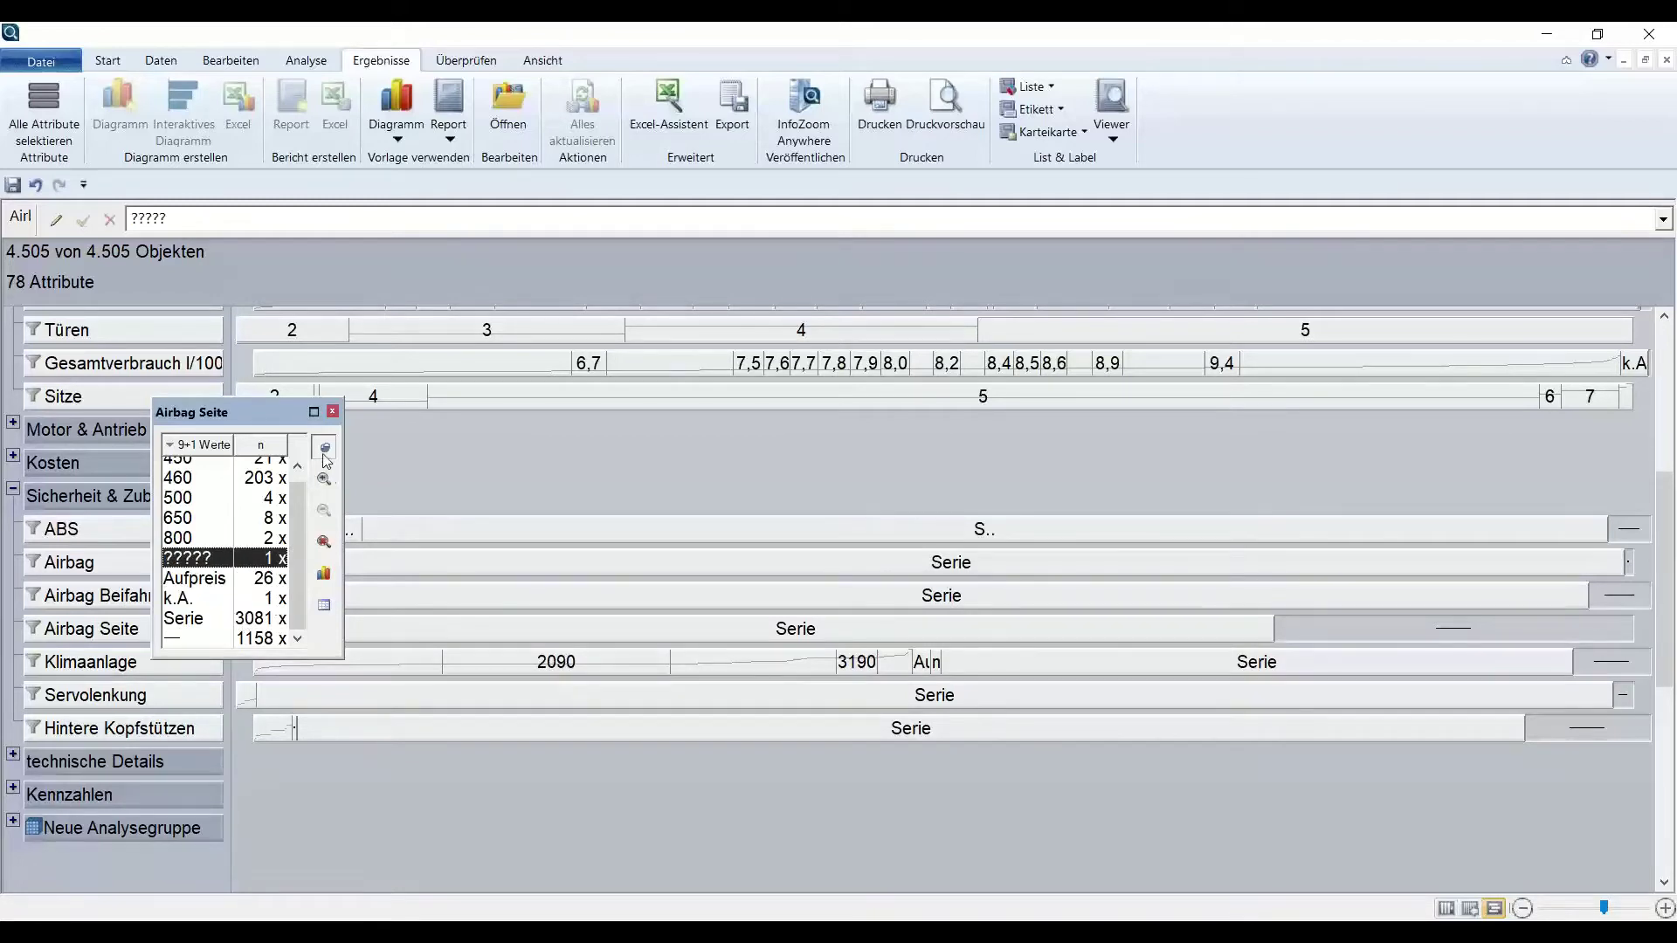
click(334, 410)
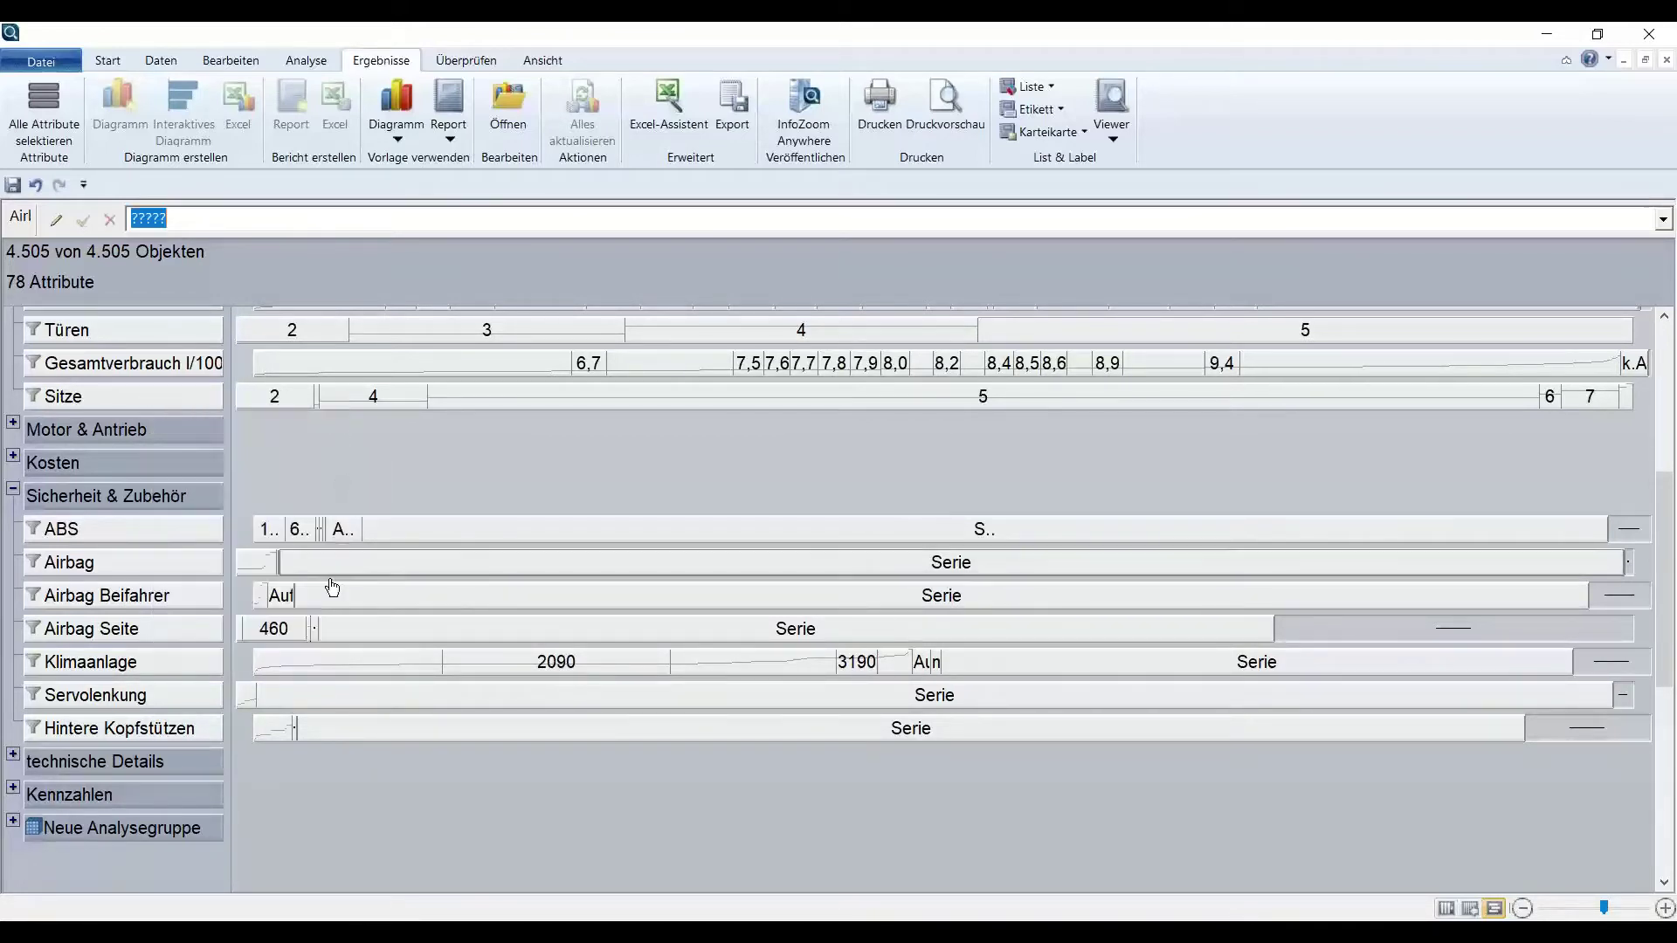
Hide all complete attributes so that only those with missing values are shown.
scroll(329, 588, up, 5)
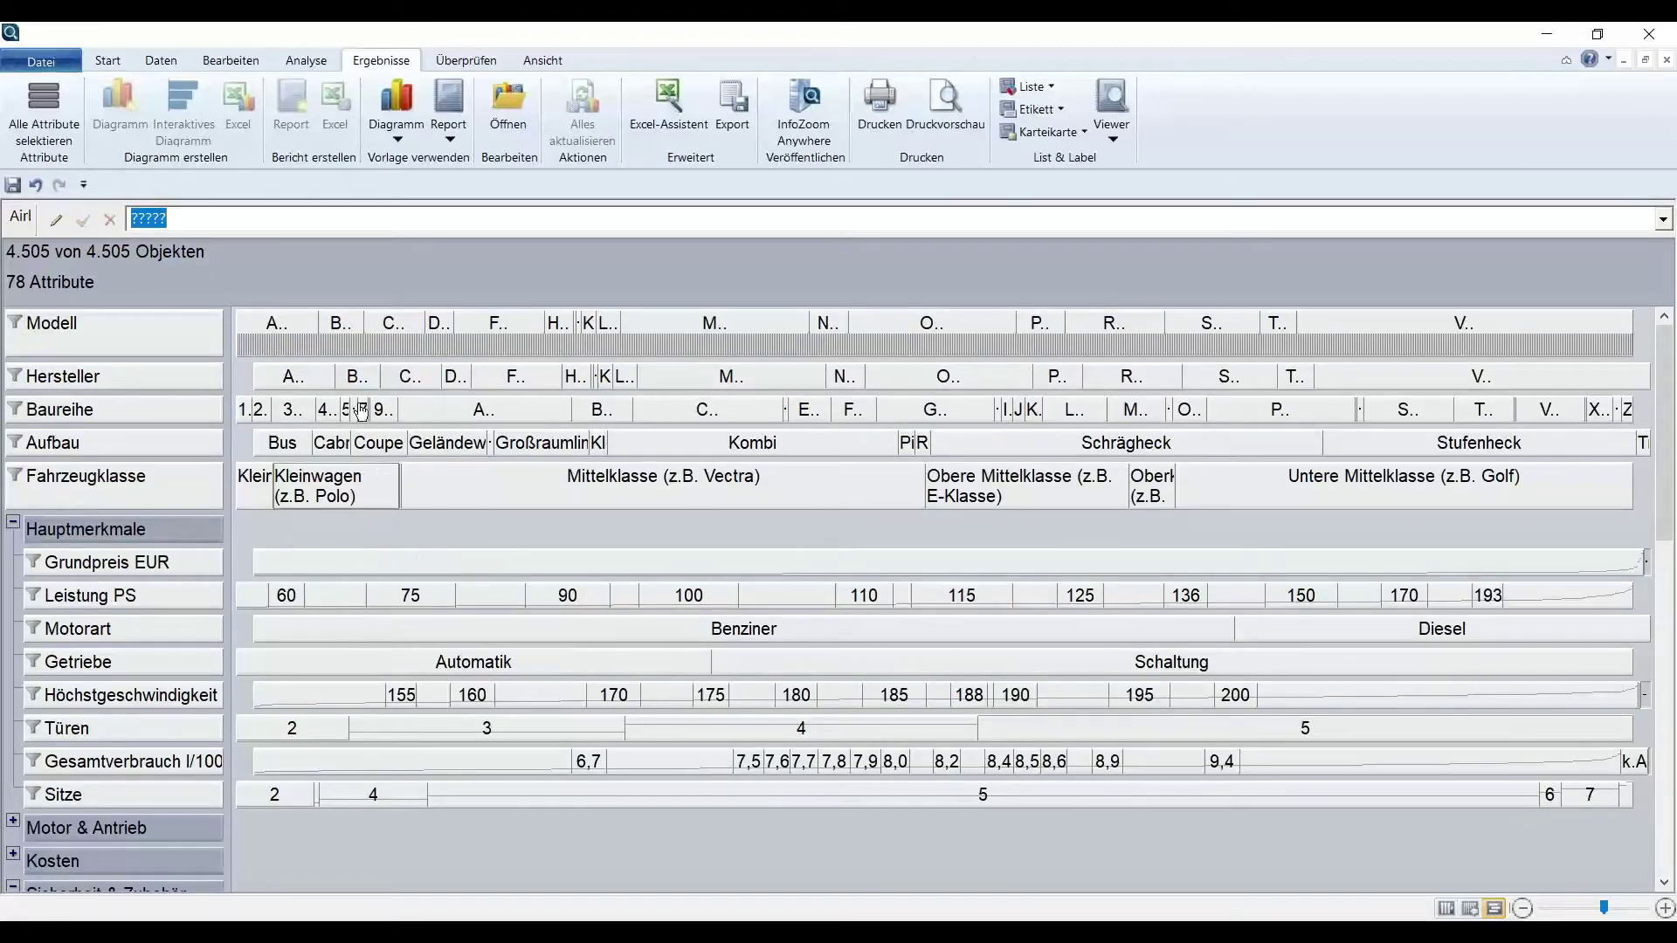
click(543, 59)
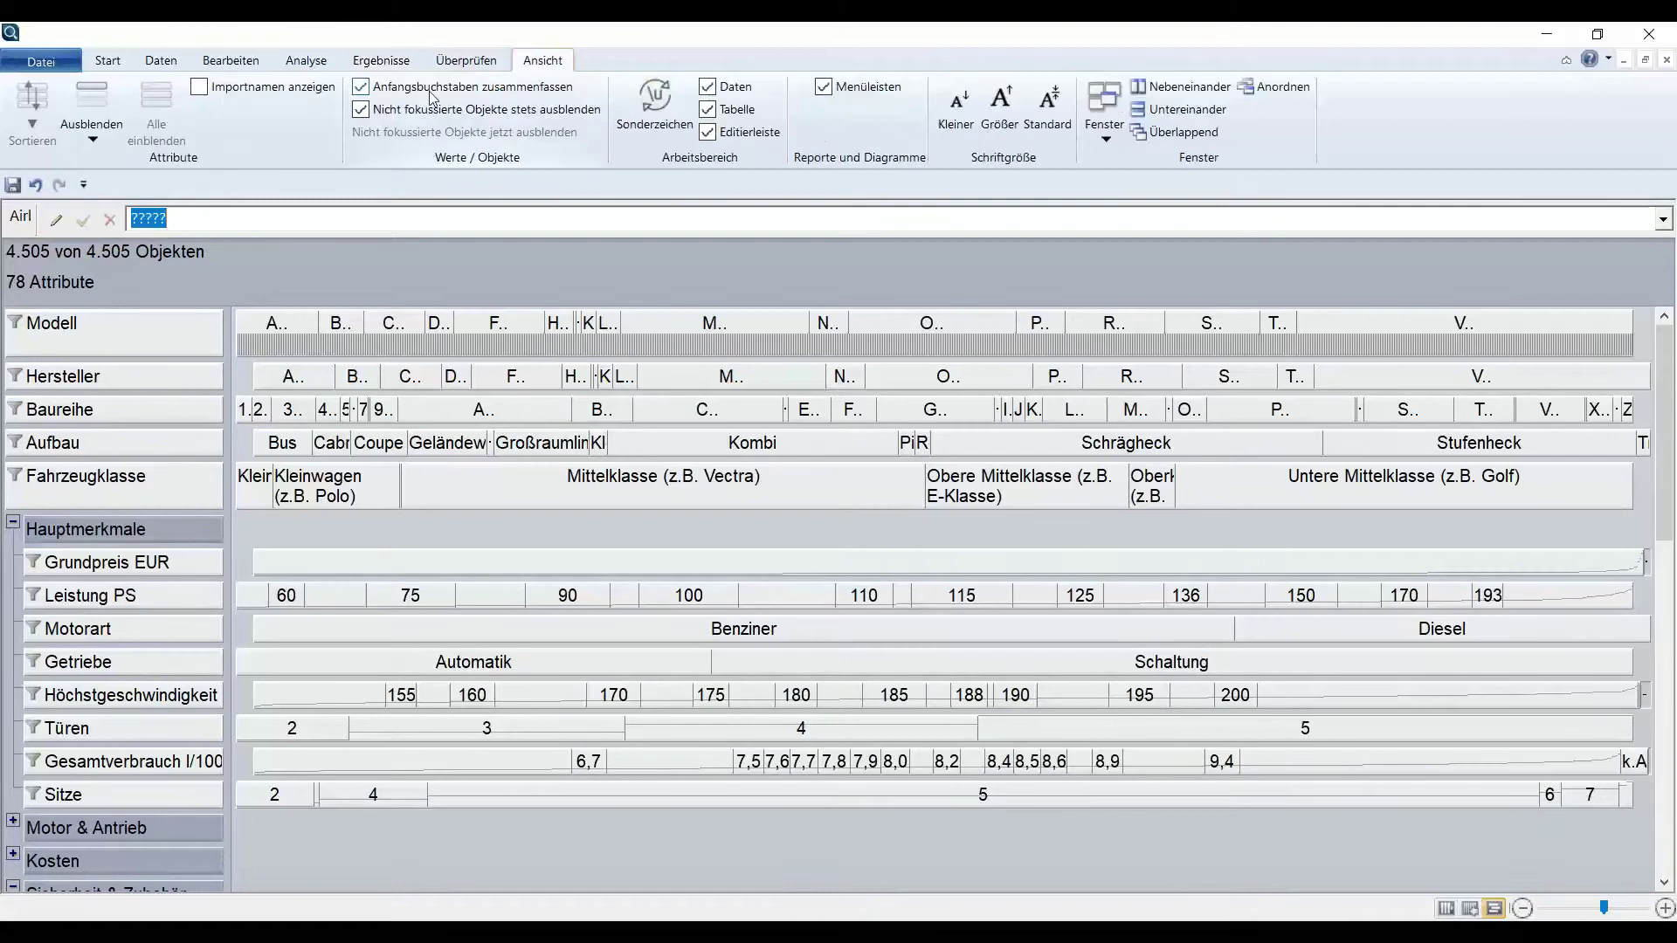
click(103, 145)
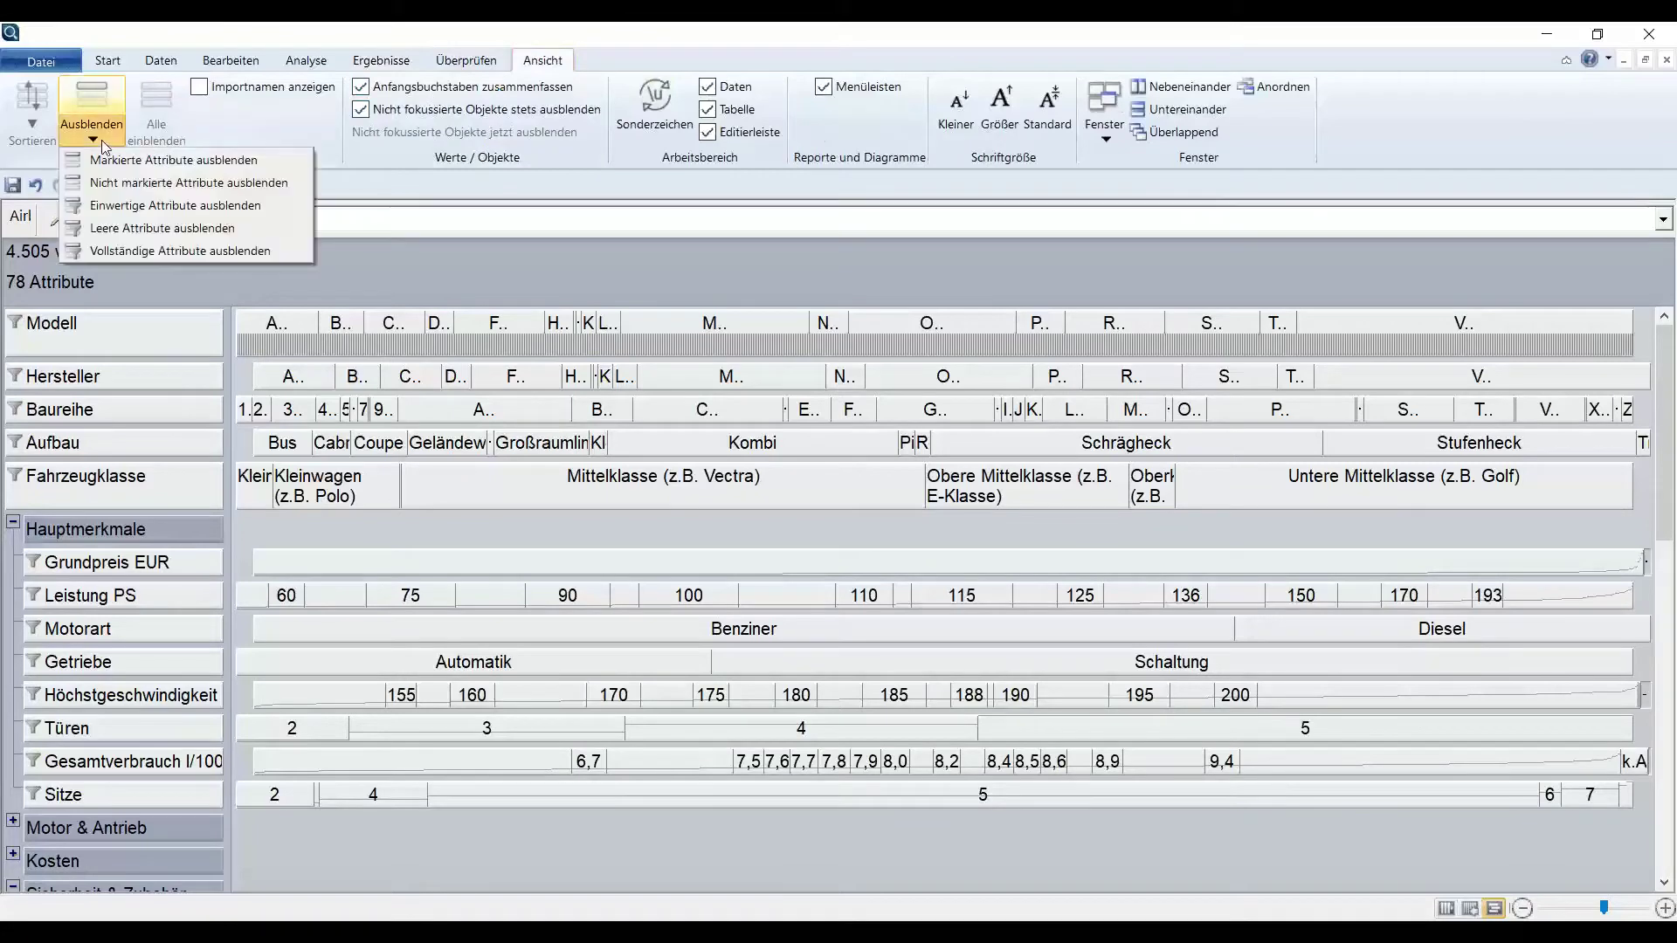
click(134, 251)
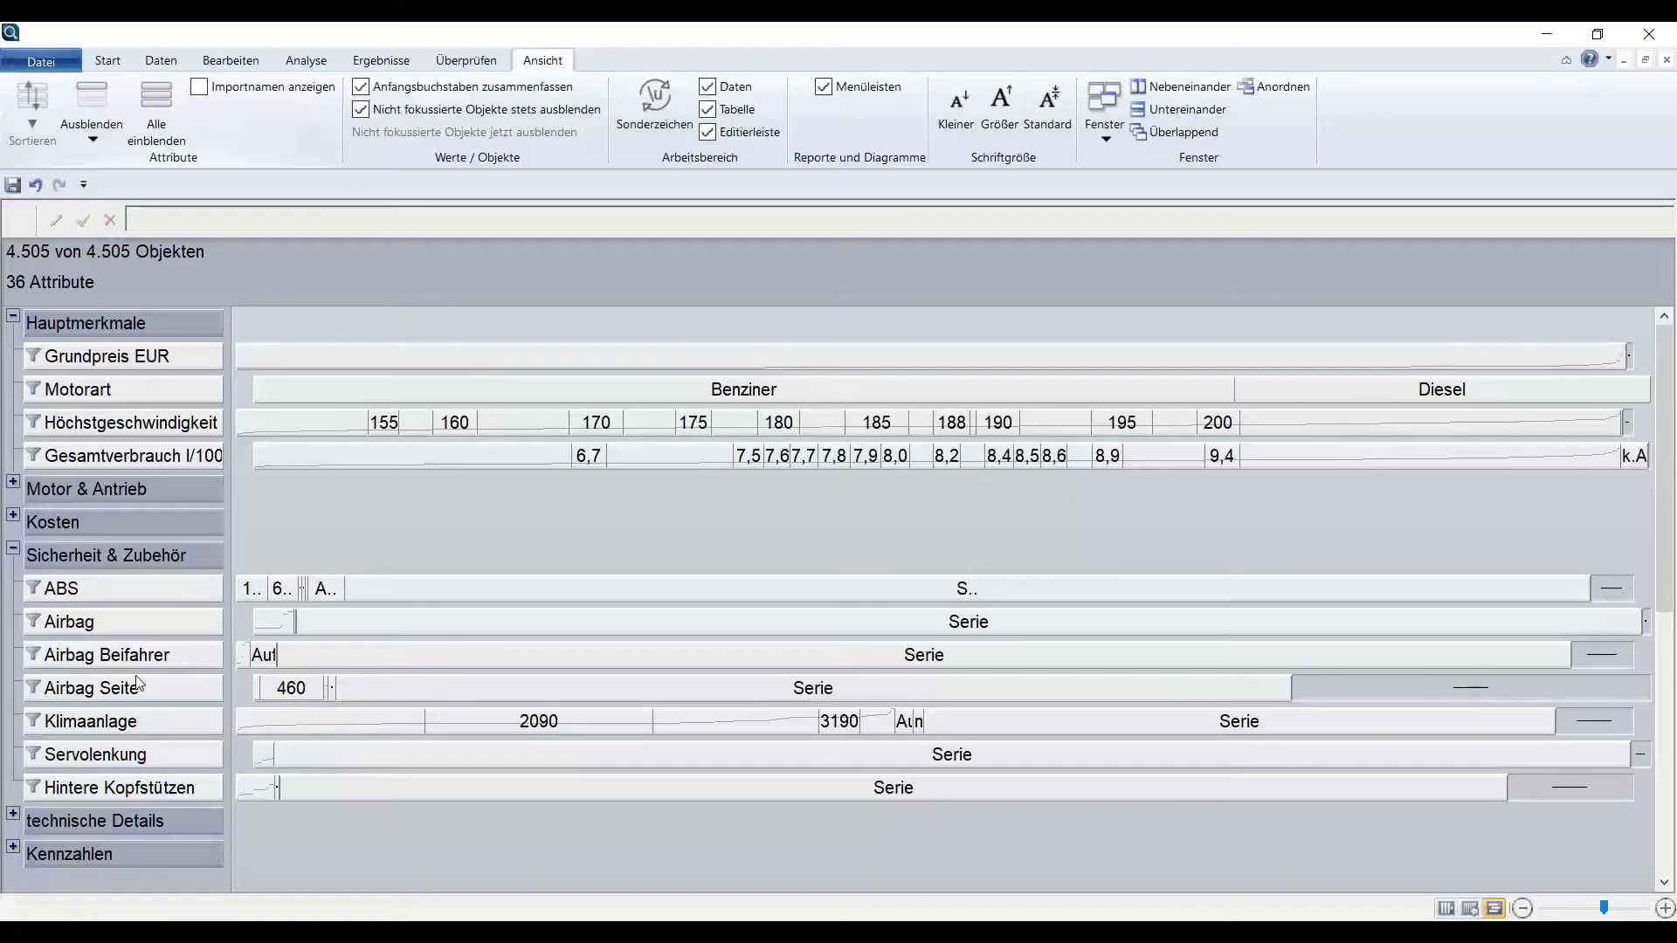
Reset the view to bring back all attributes and return to the overview.
click(108, 59)
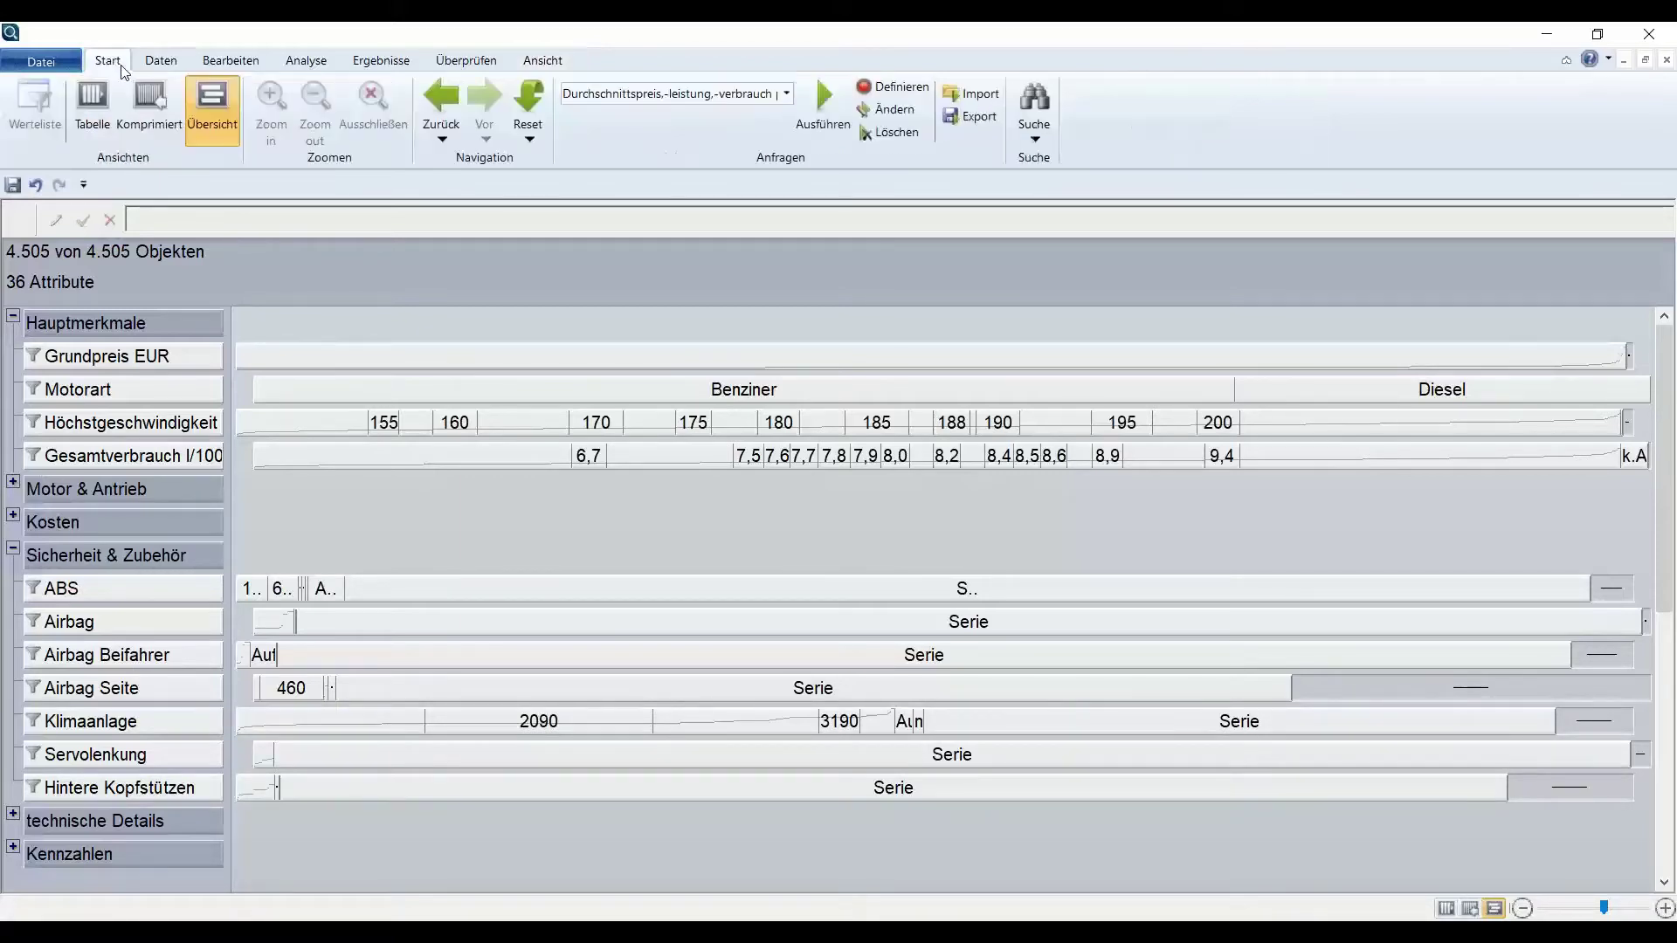
click(537, 138)
click(560, 184)
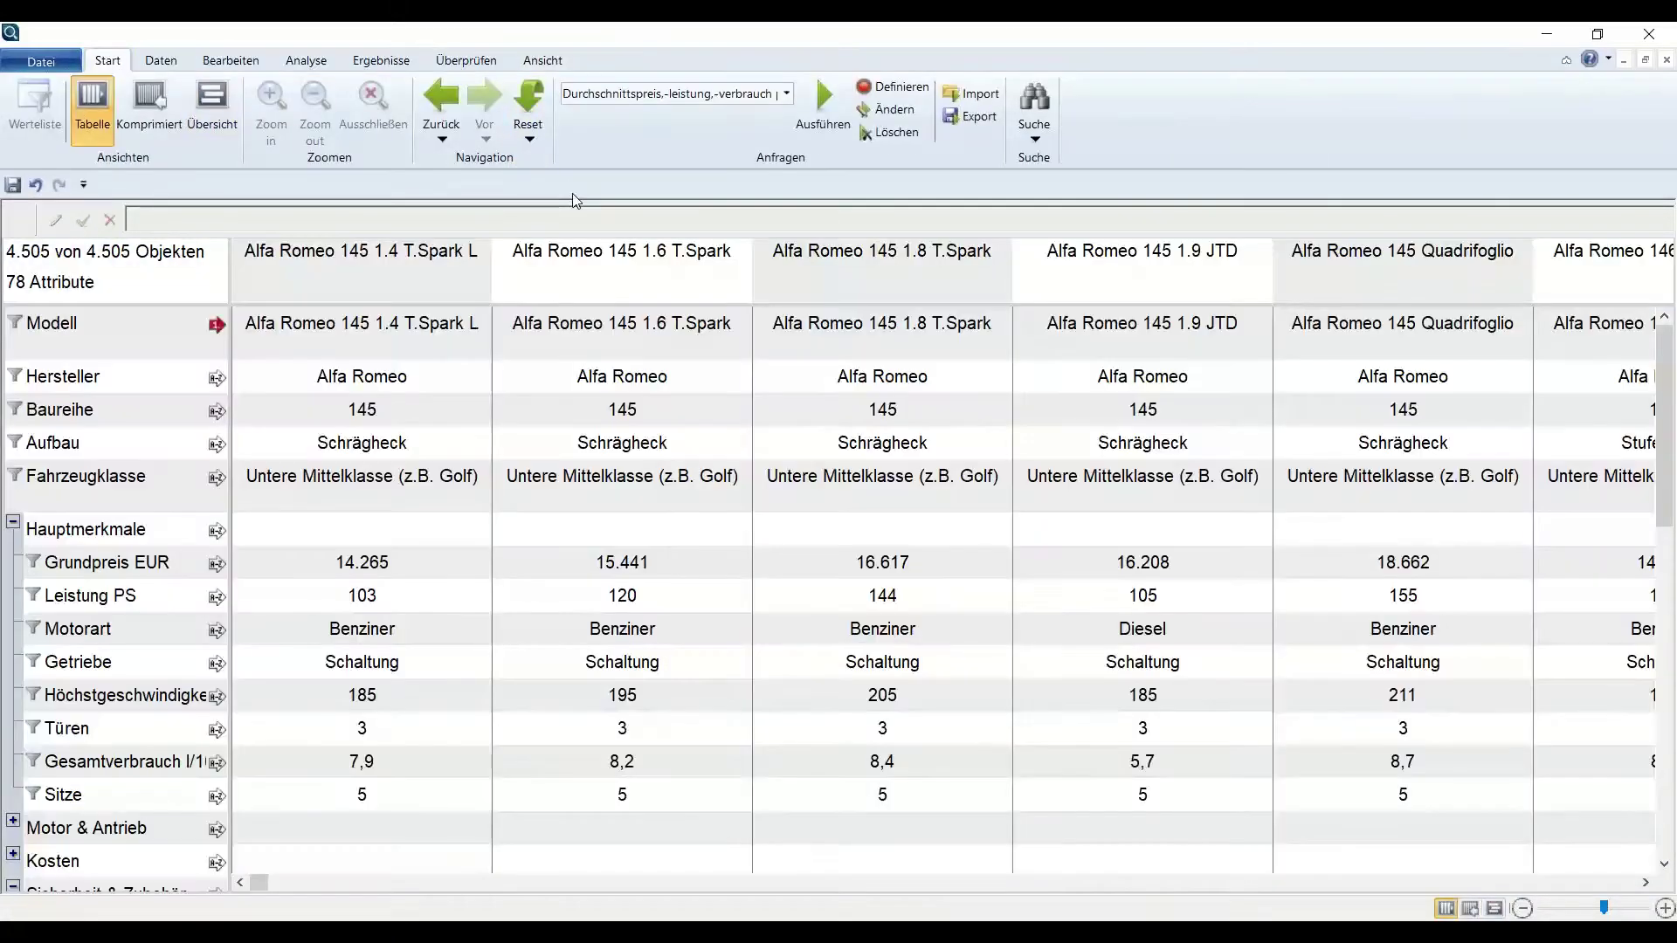
click(212, 109)
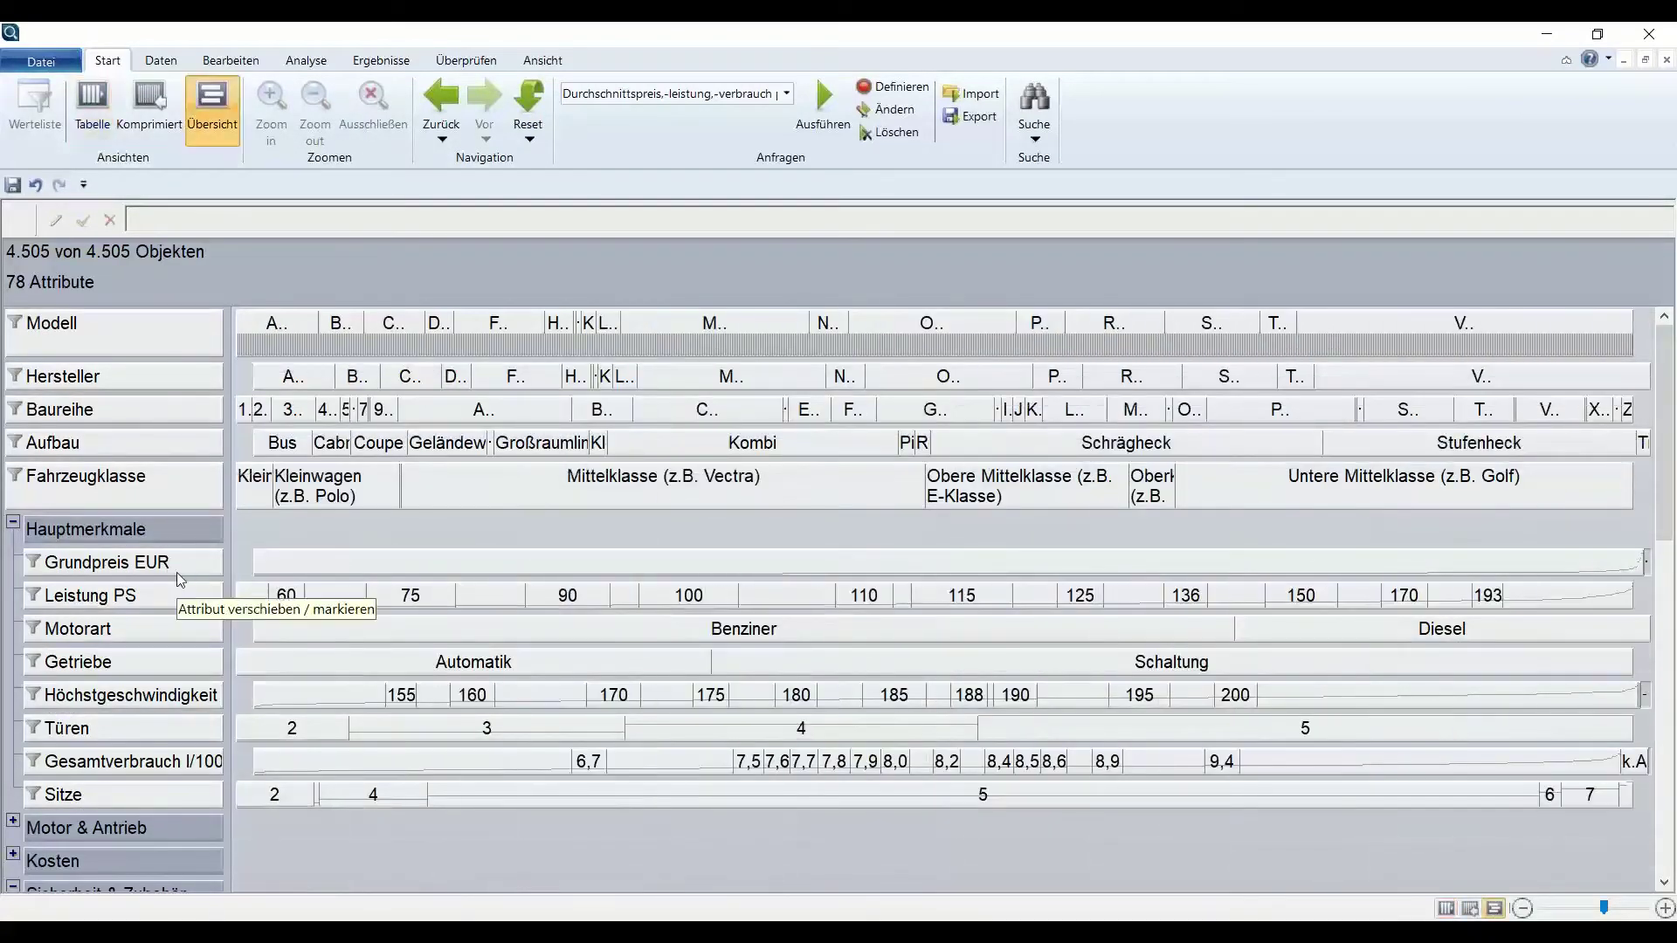
Dock the Hersteller and Aufbau value lists side by side beside the overview, and dock Motorart as a tab with Aufbau.
click(14, 378)
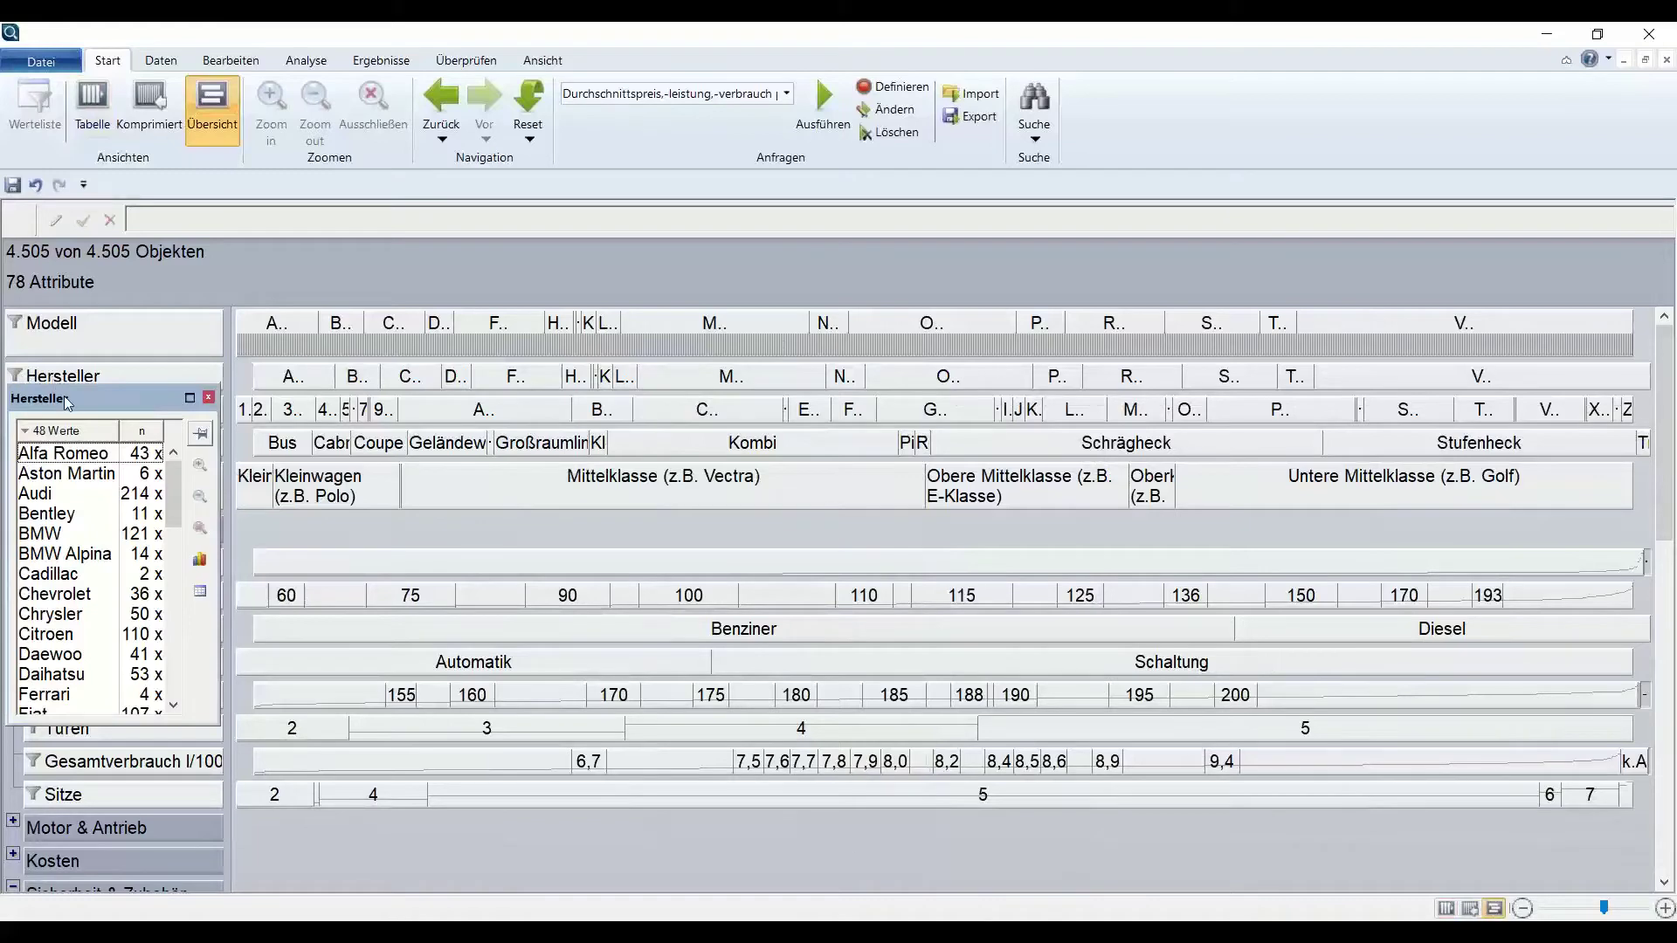
drag(60, 395, 887, 548)
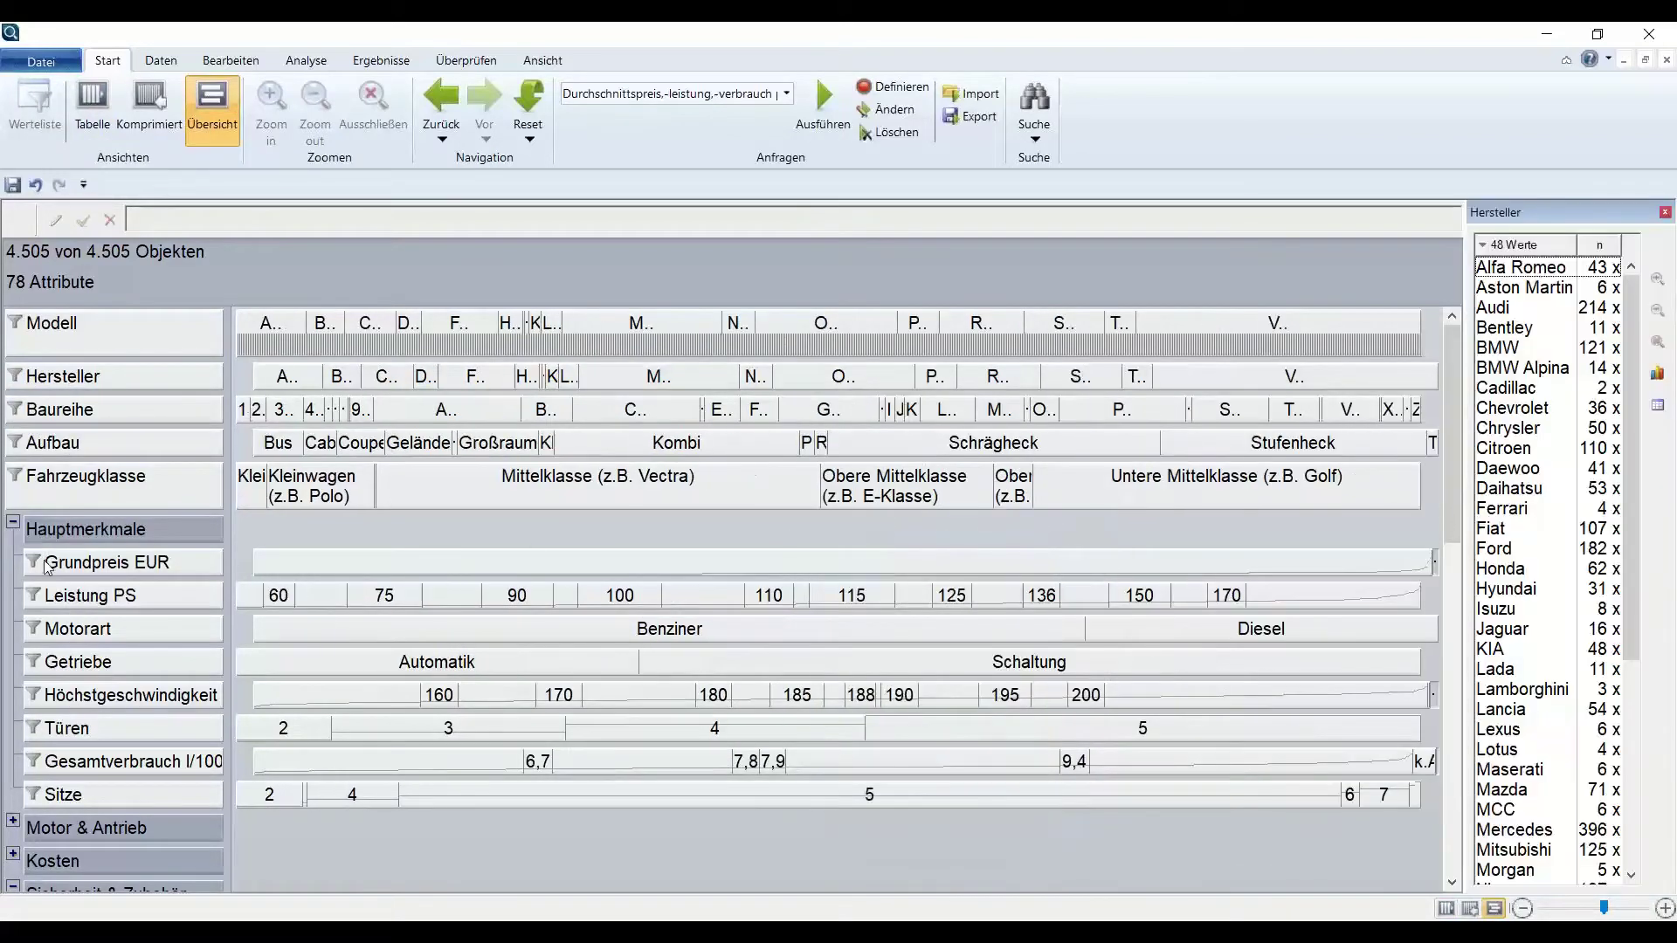
click(18, 445)
drag(52, 465, 782, 548)
click(33, 629)
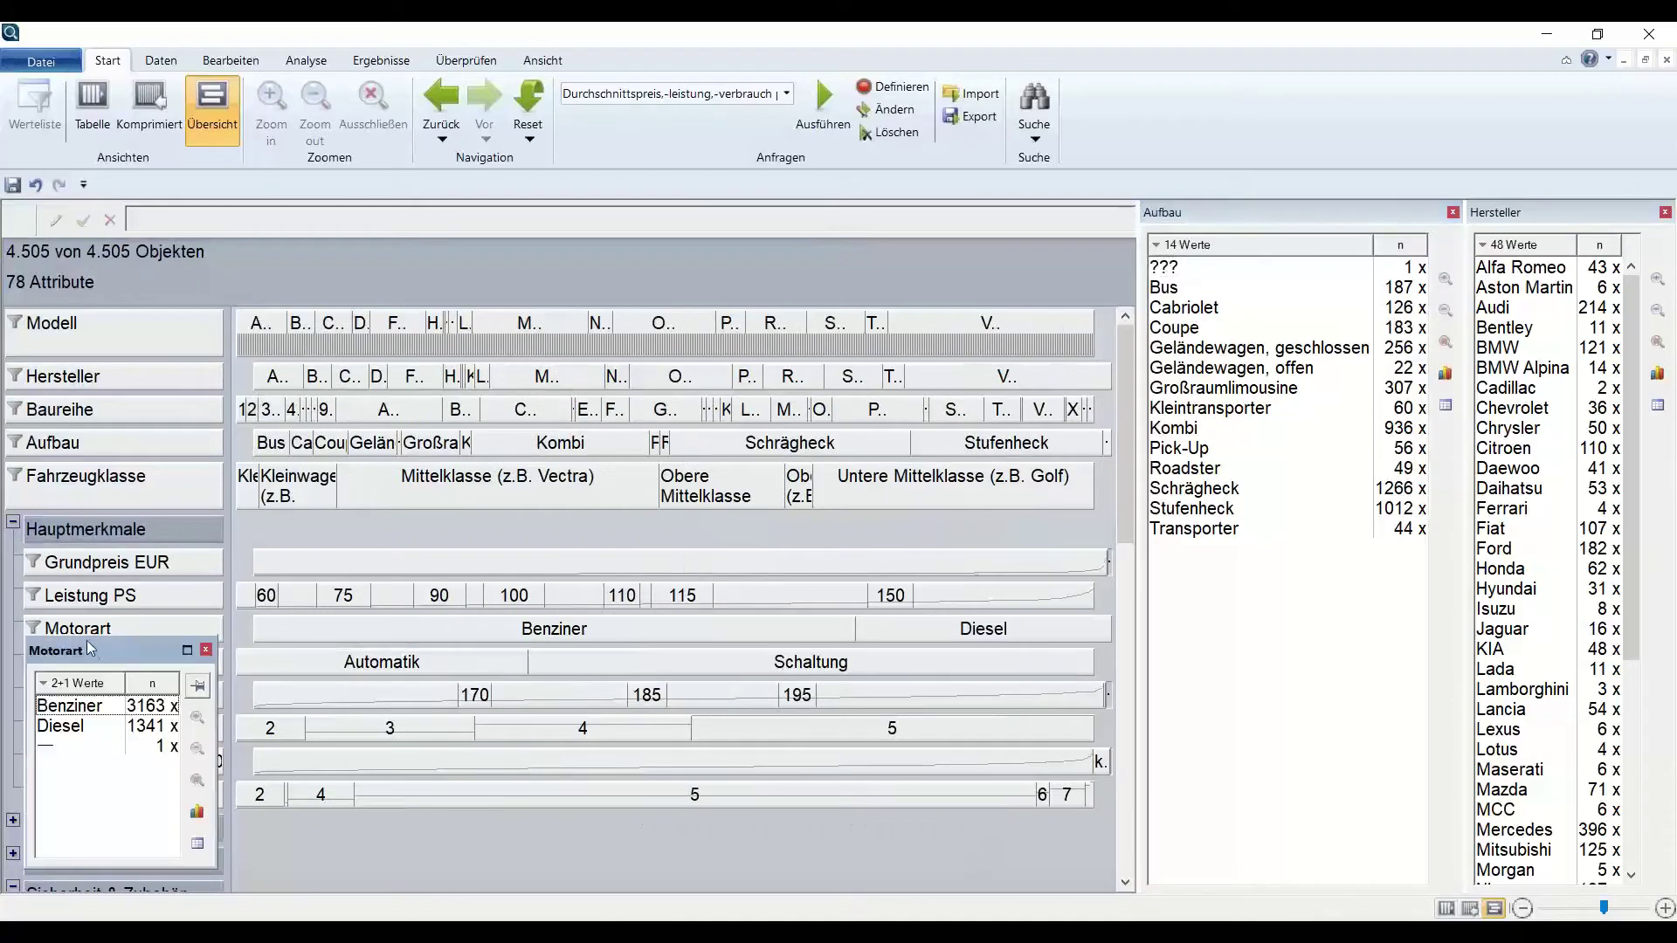
drag(145, 636, 1309, 556)
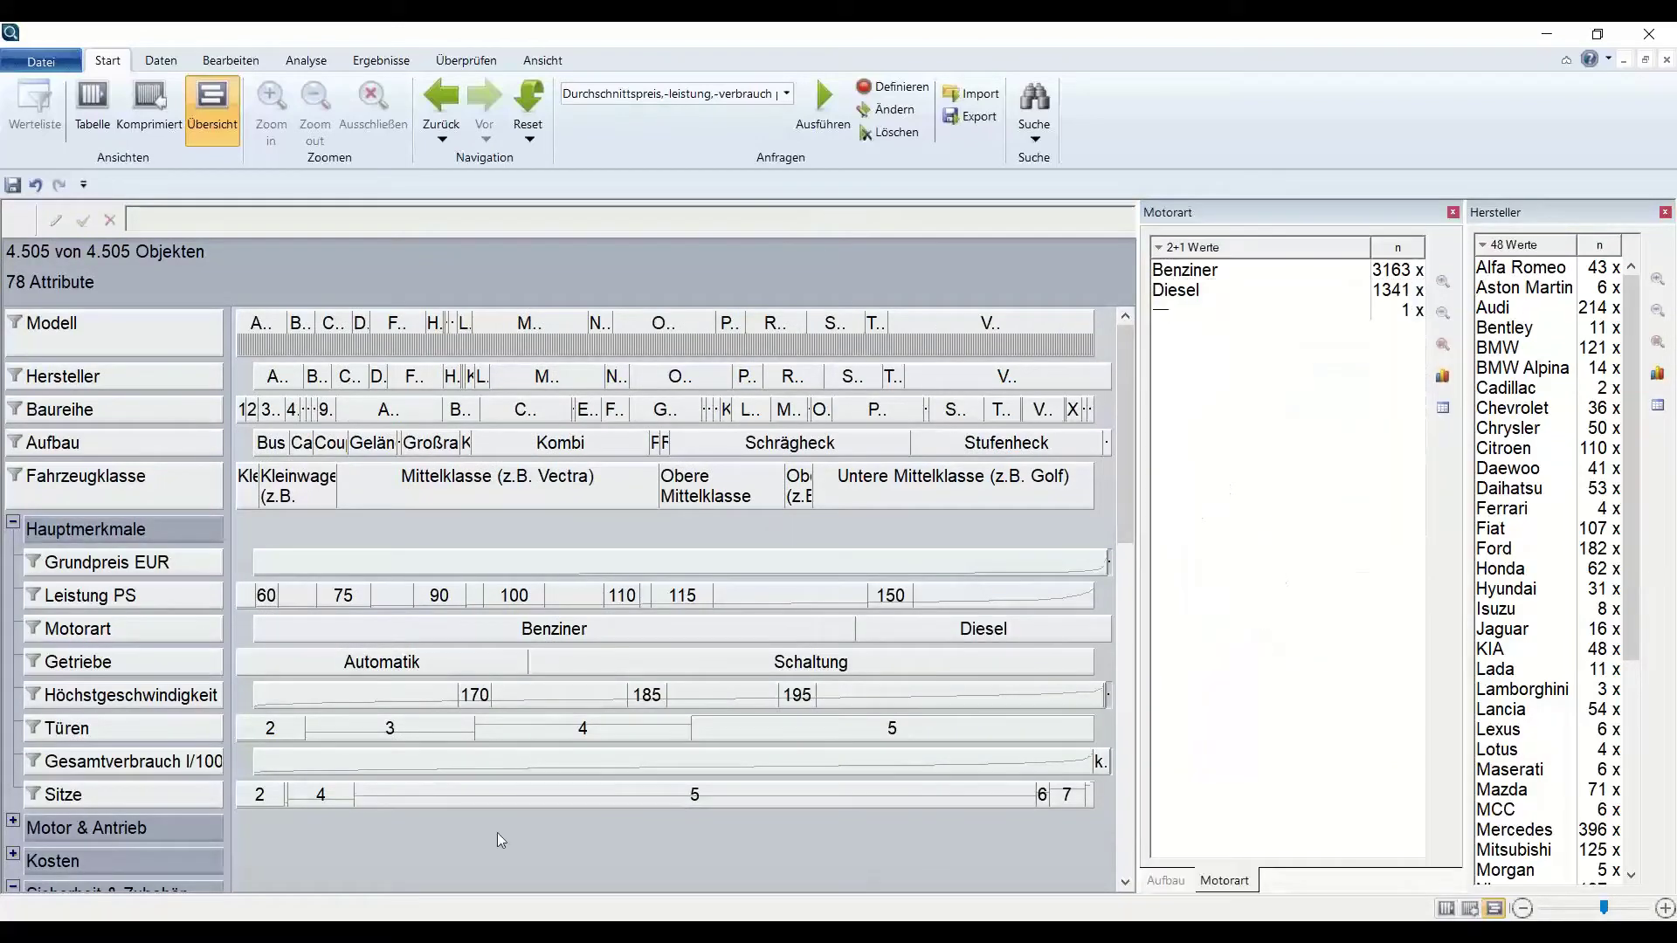
Dock the Sitze value list beneath the Motorart list and check the Aufbau tab, leaving Motorart in front.
click(33, 795)
drag(113, 529, 313, 648)
click(954, 530)
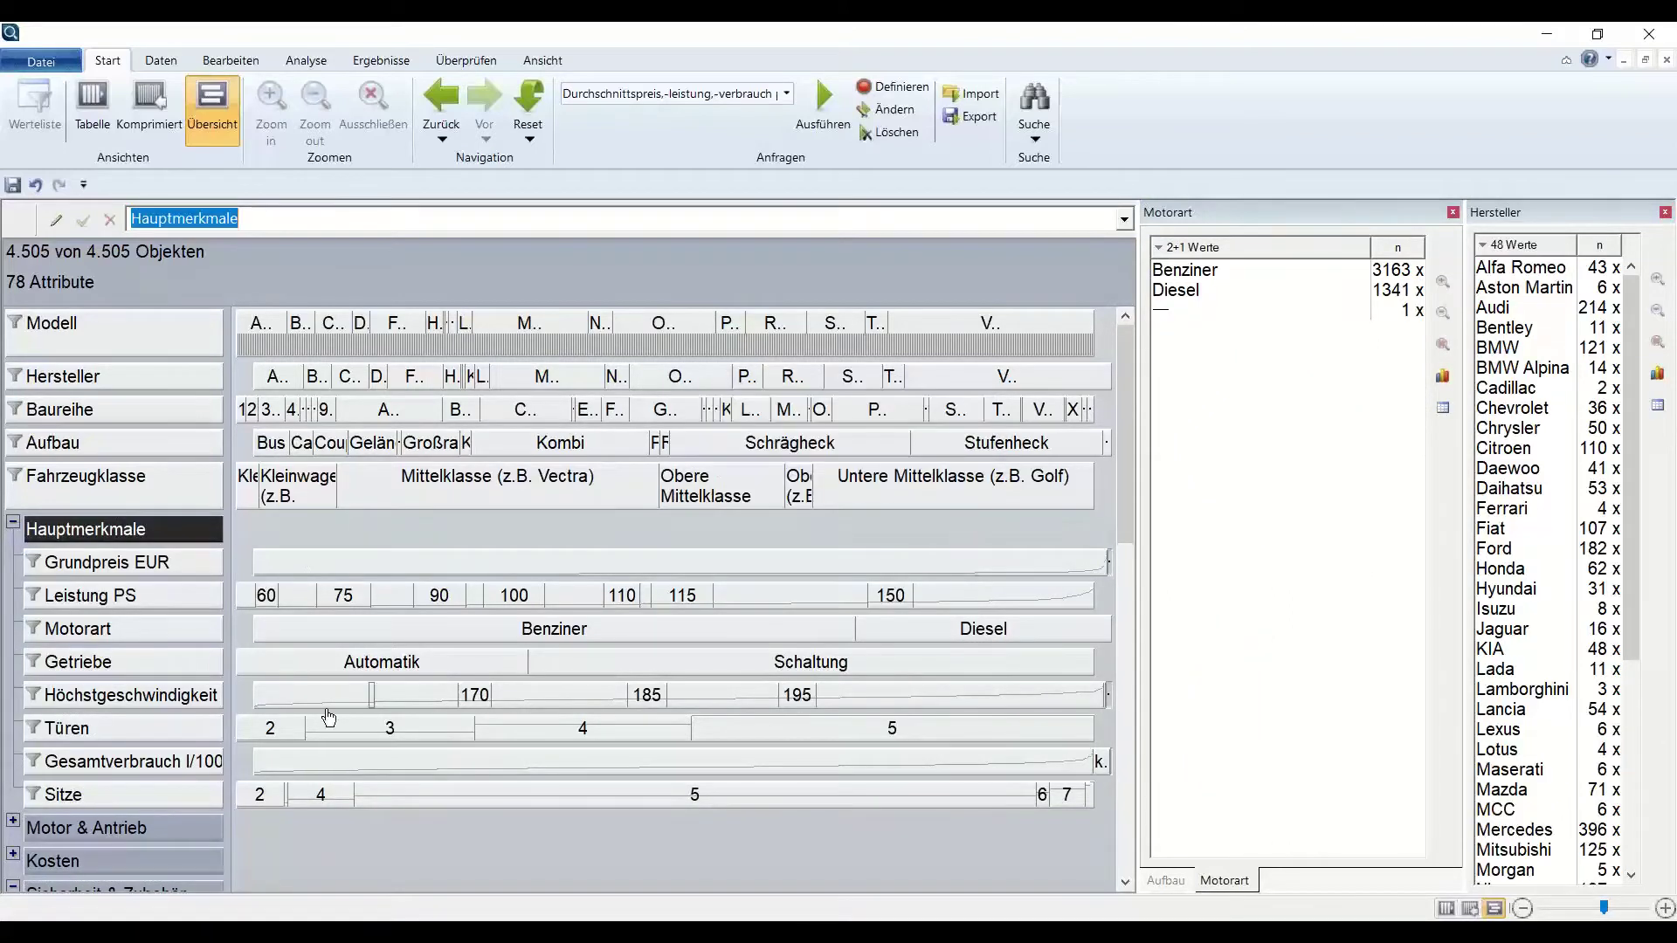
click(40, 792)
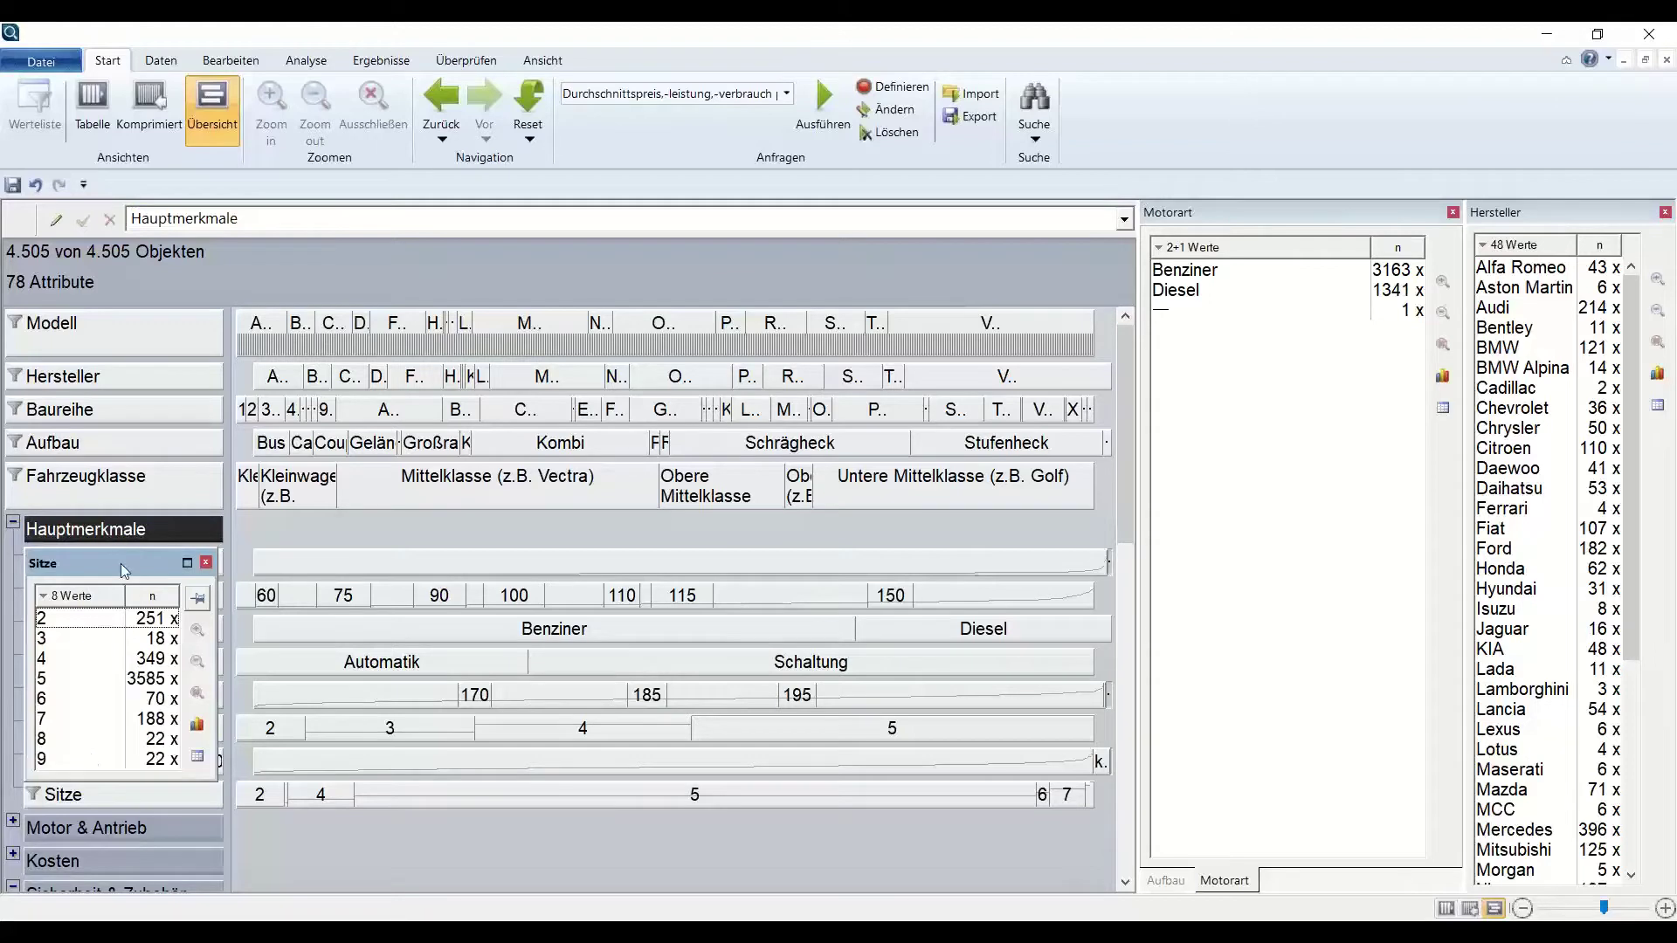
drag(120, 564, 1299, 583)
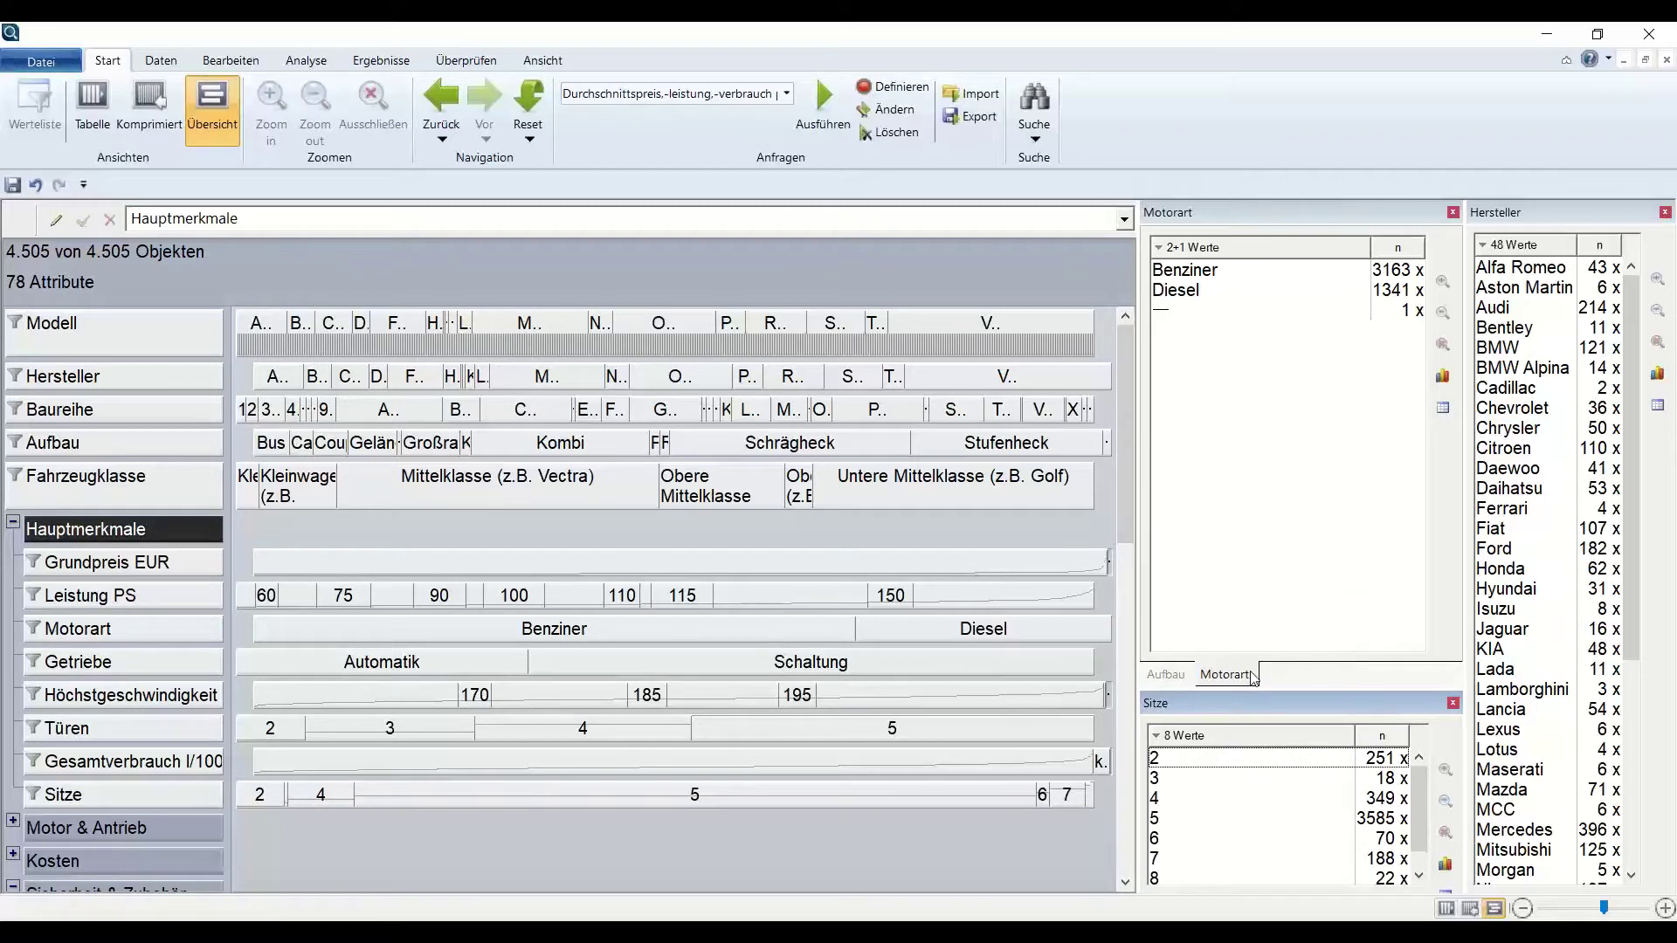
click(1185, 681)
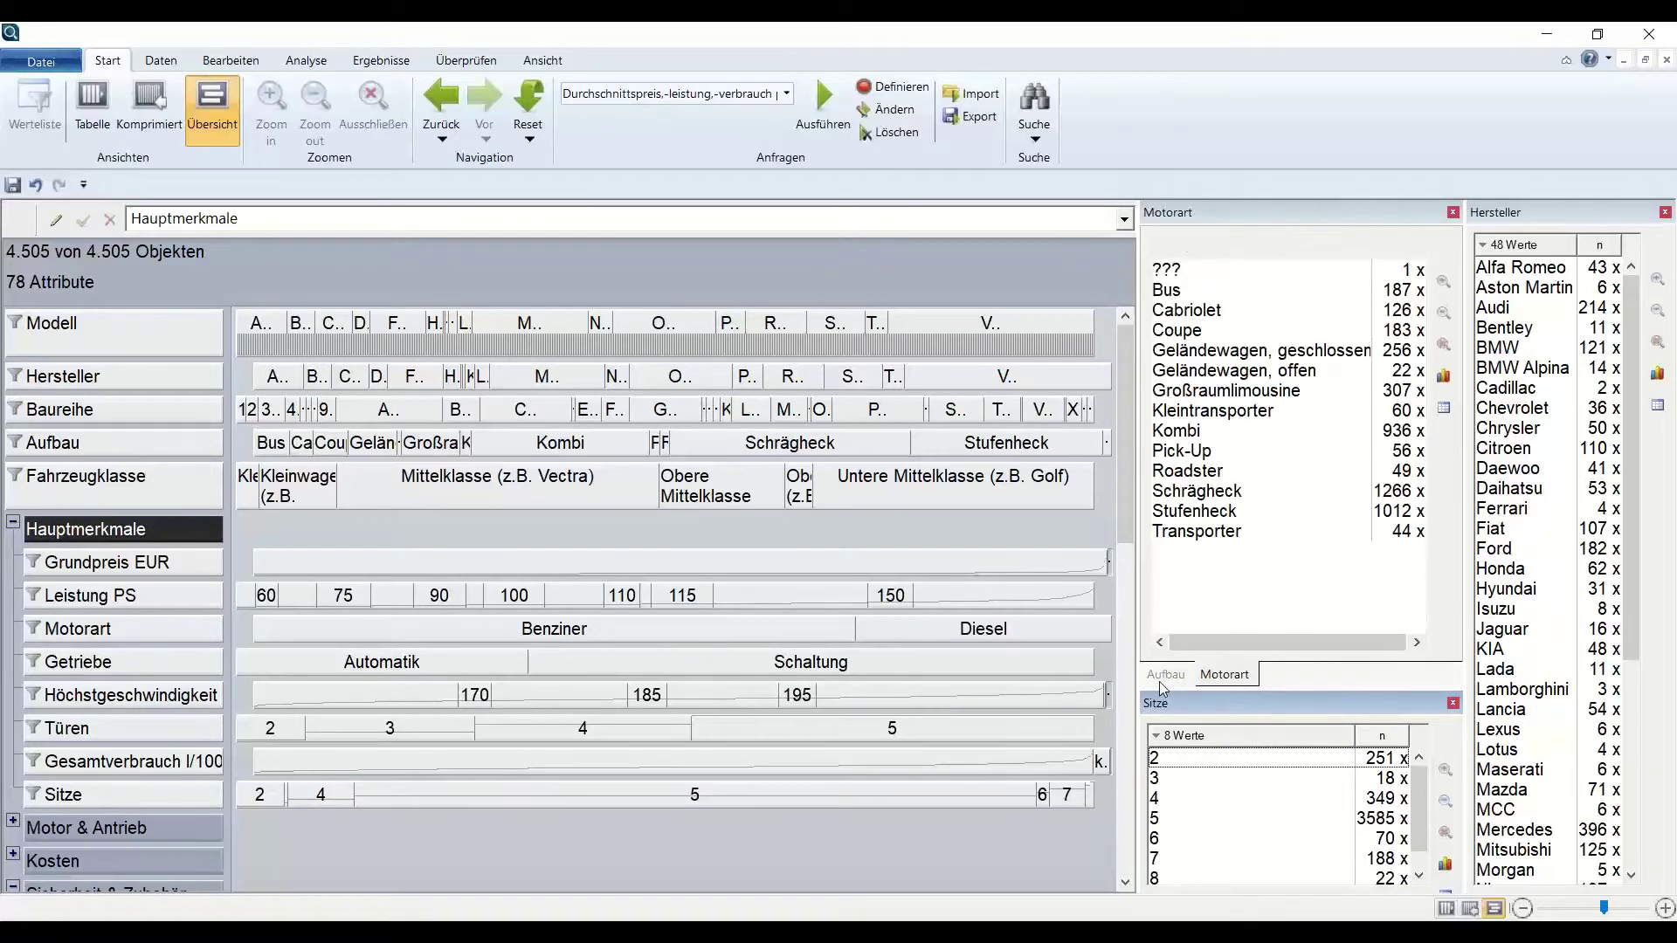
click(1225, 678)
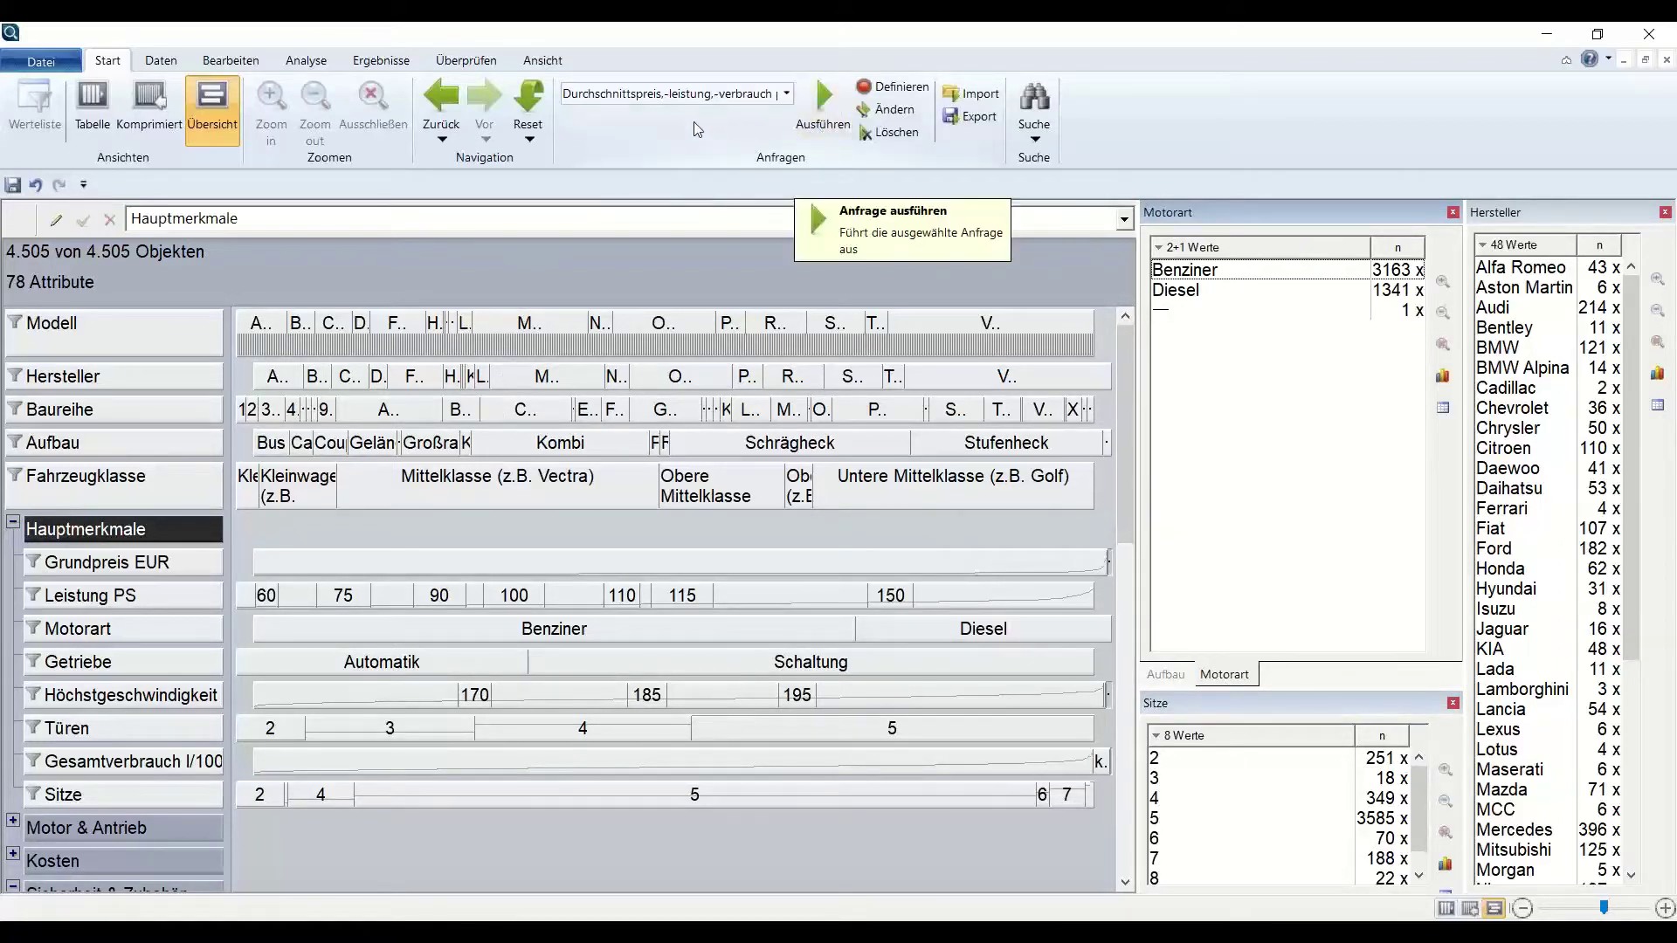
Define a new query named test that stores the current arrangement of docked value lists.
click(891, 86)
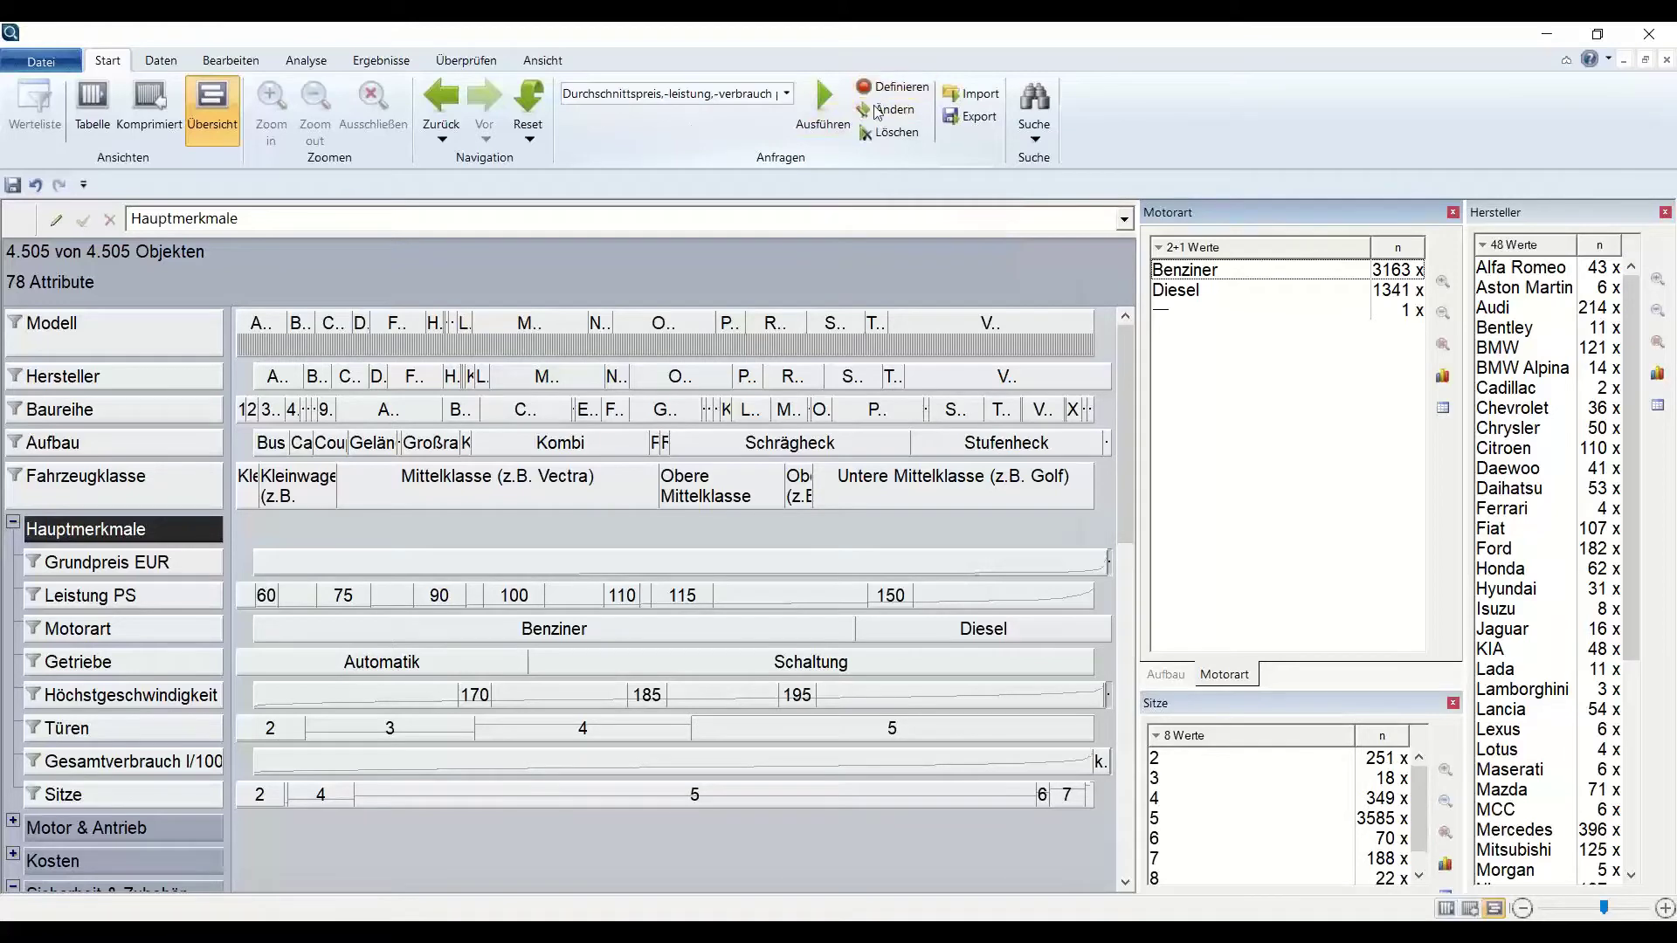
drag(756, 367, 673, 379)
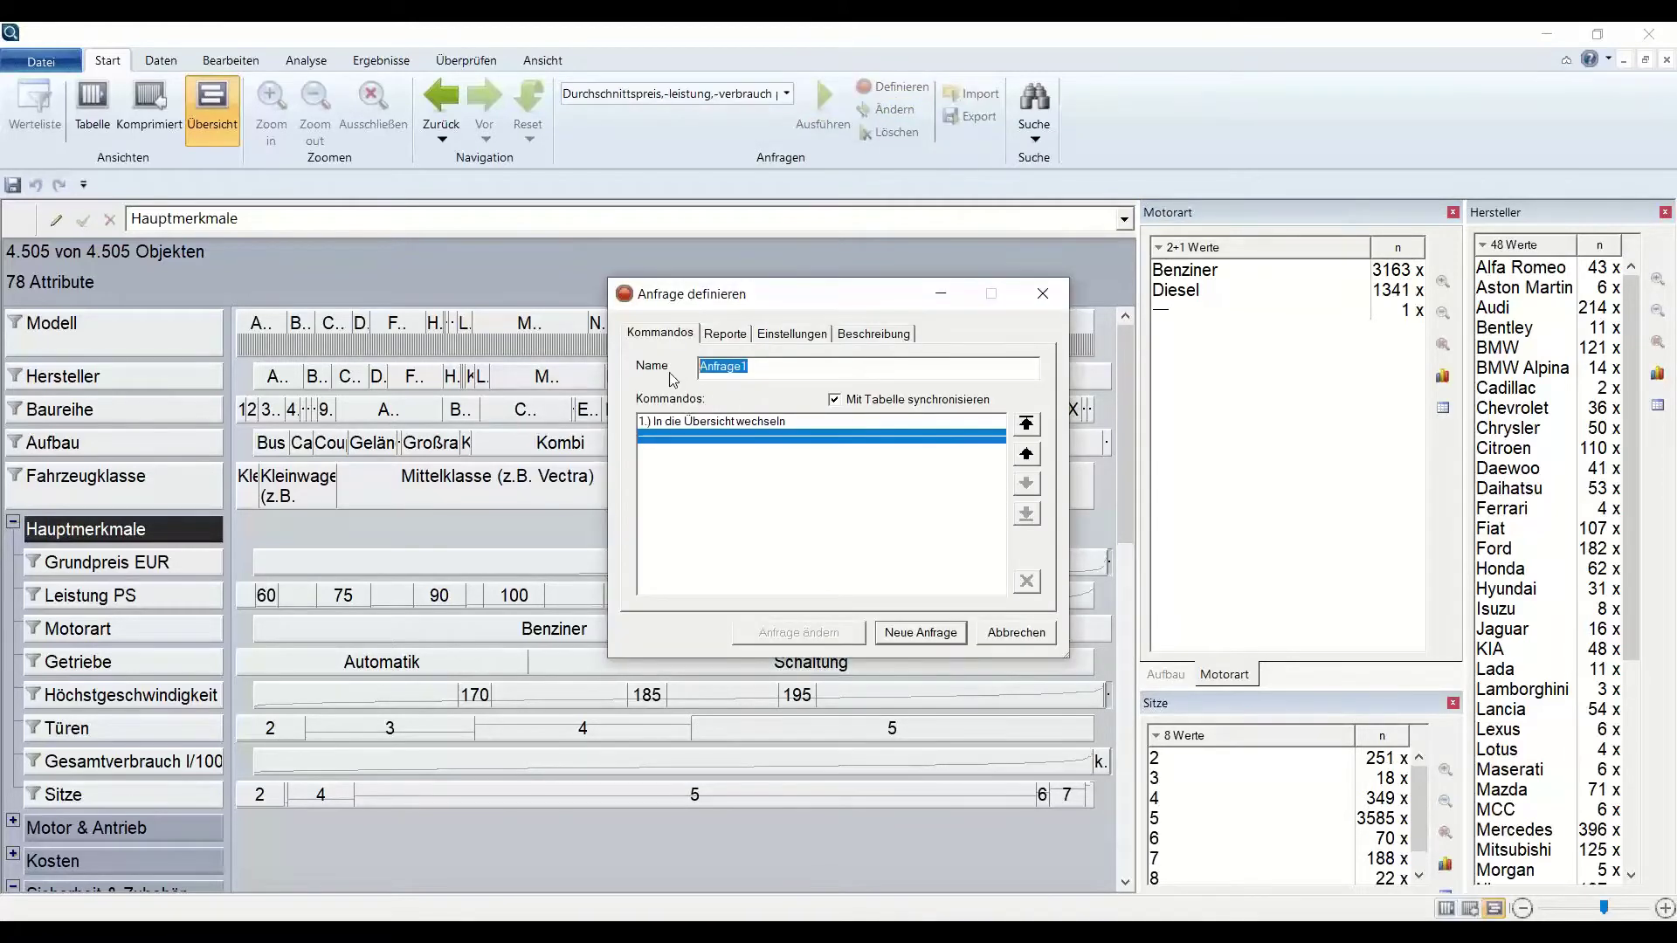
text(test)
key(Return)
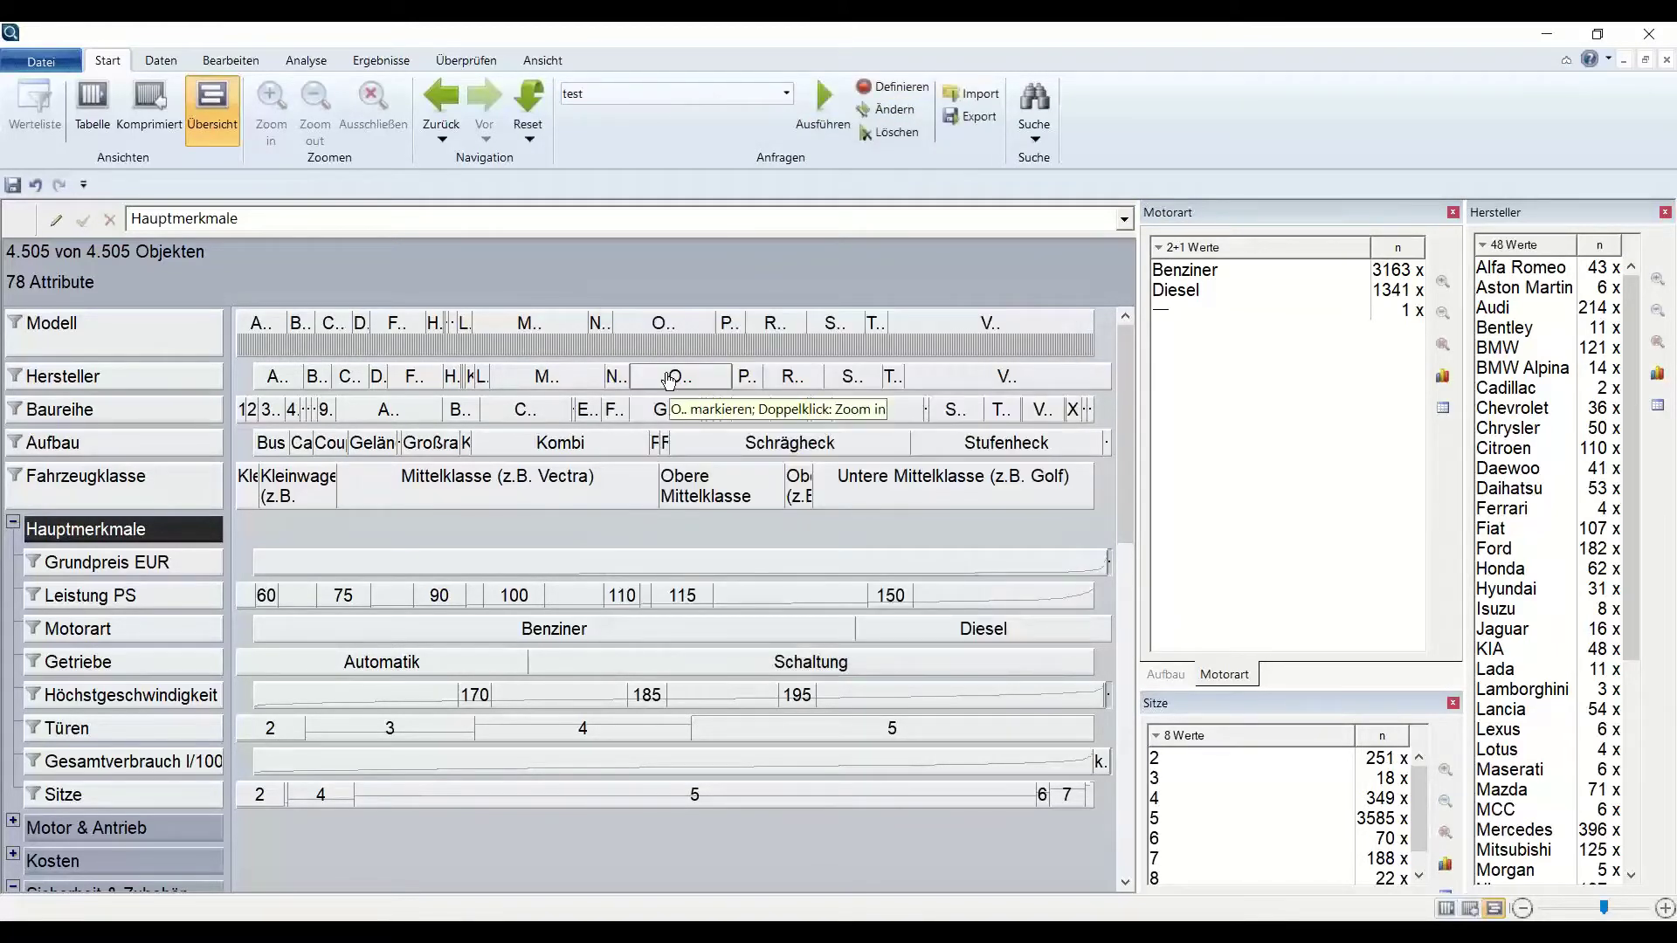
Reset the view and run the test query to restore the docked value lists.
click(529, 138)
click(568, 185)
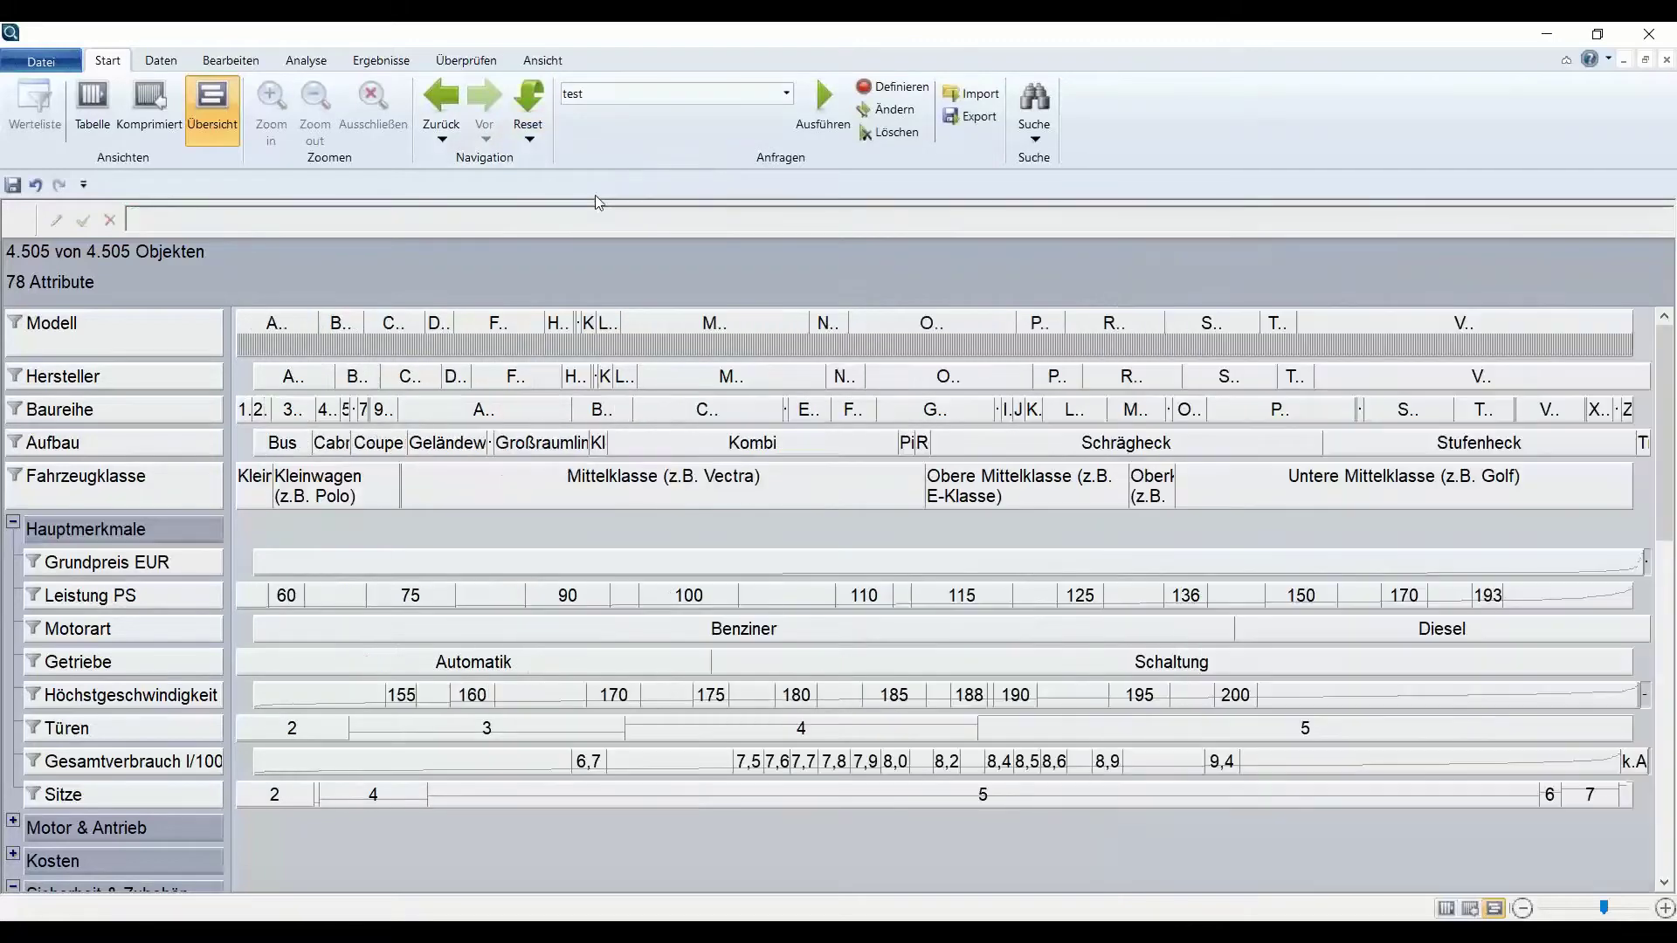
click(822, 128)
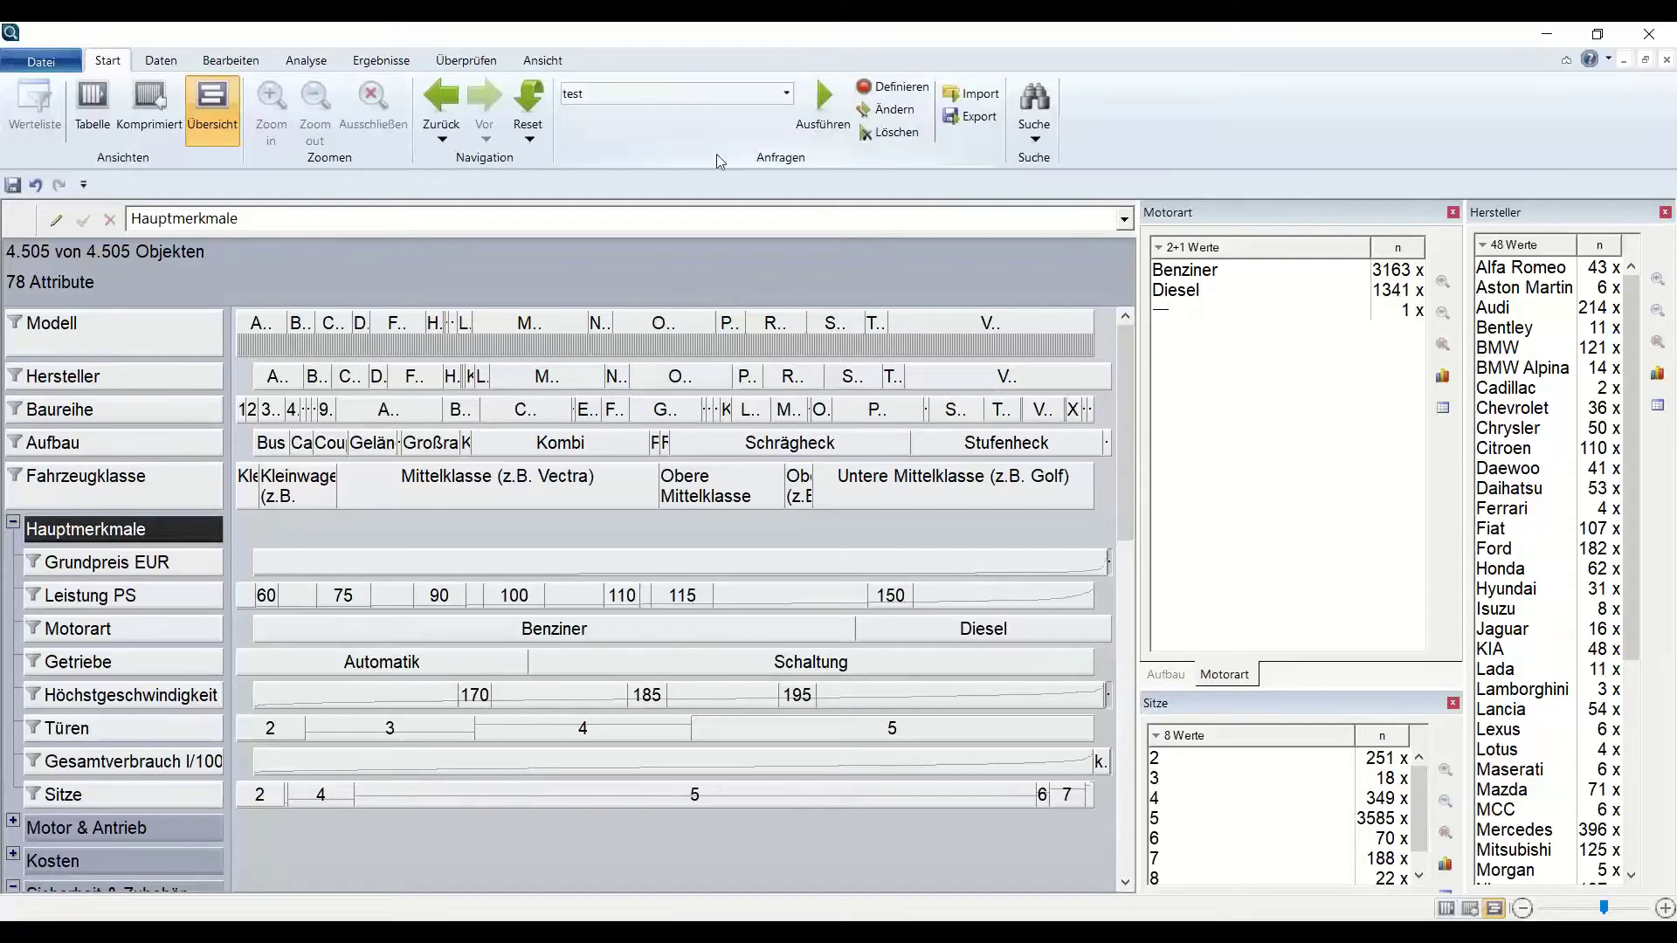
Reset the view again to clear the value lists docked by the test query.
click(529, 133)
click(553, 182)
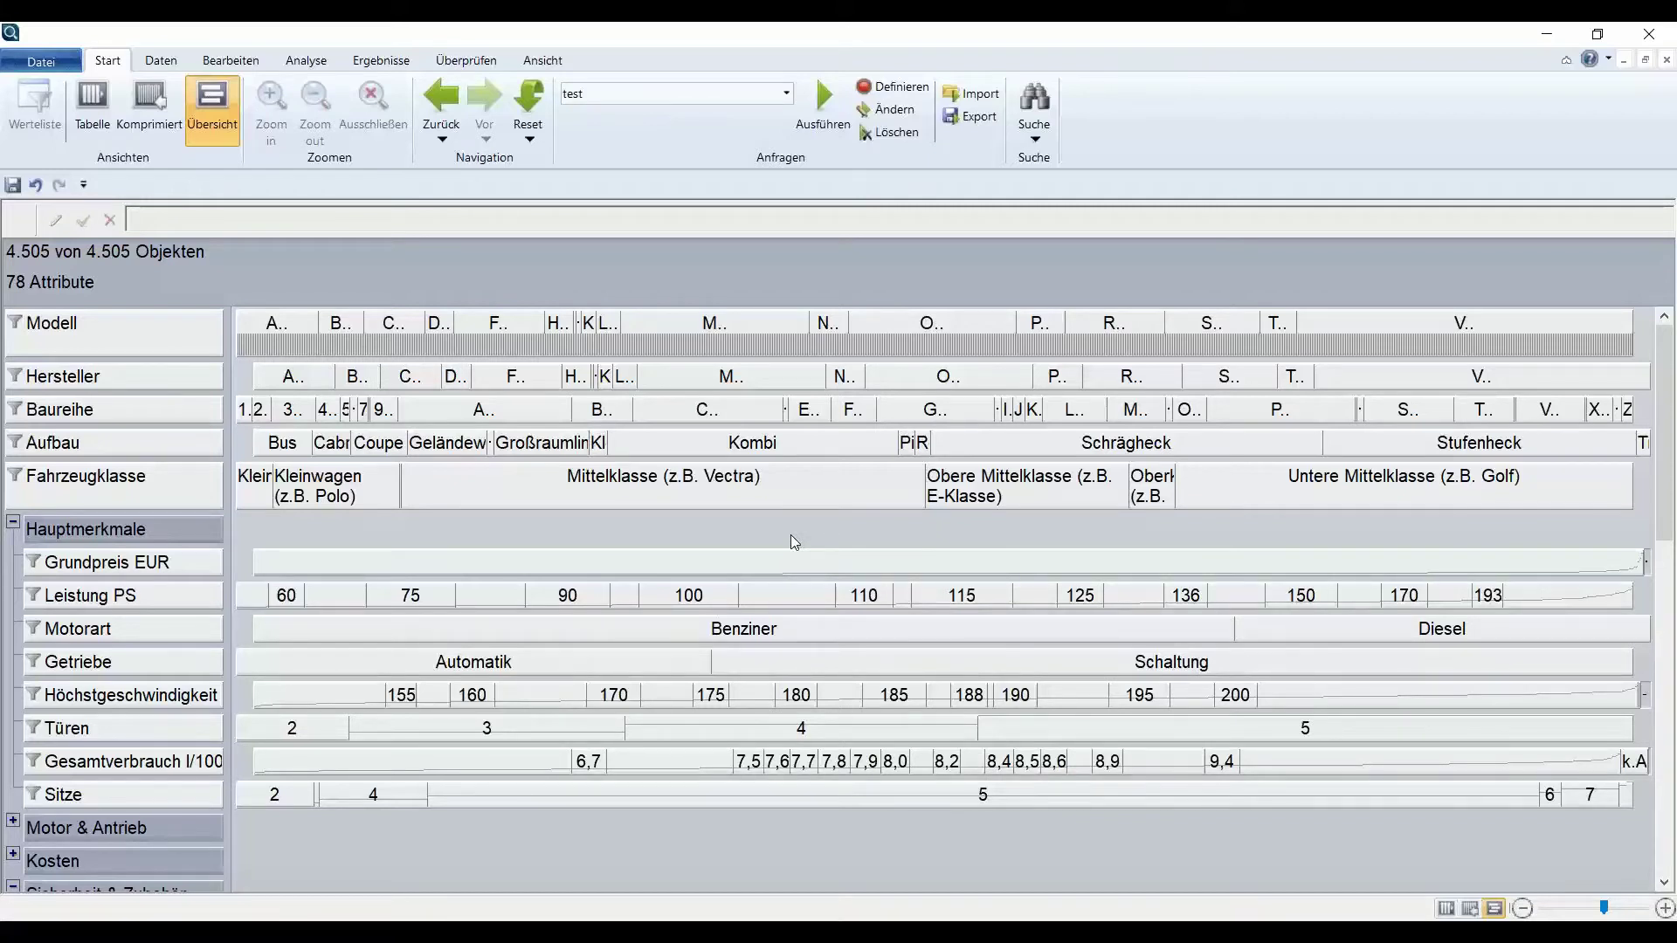
Narrow the cars to Kombi, Diesel, Schaltung and 110 PS, and dock the Hersteller value list beside the overview.
click(744, 448)
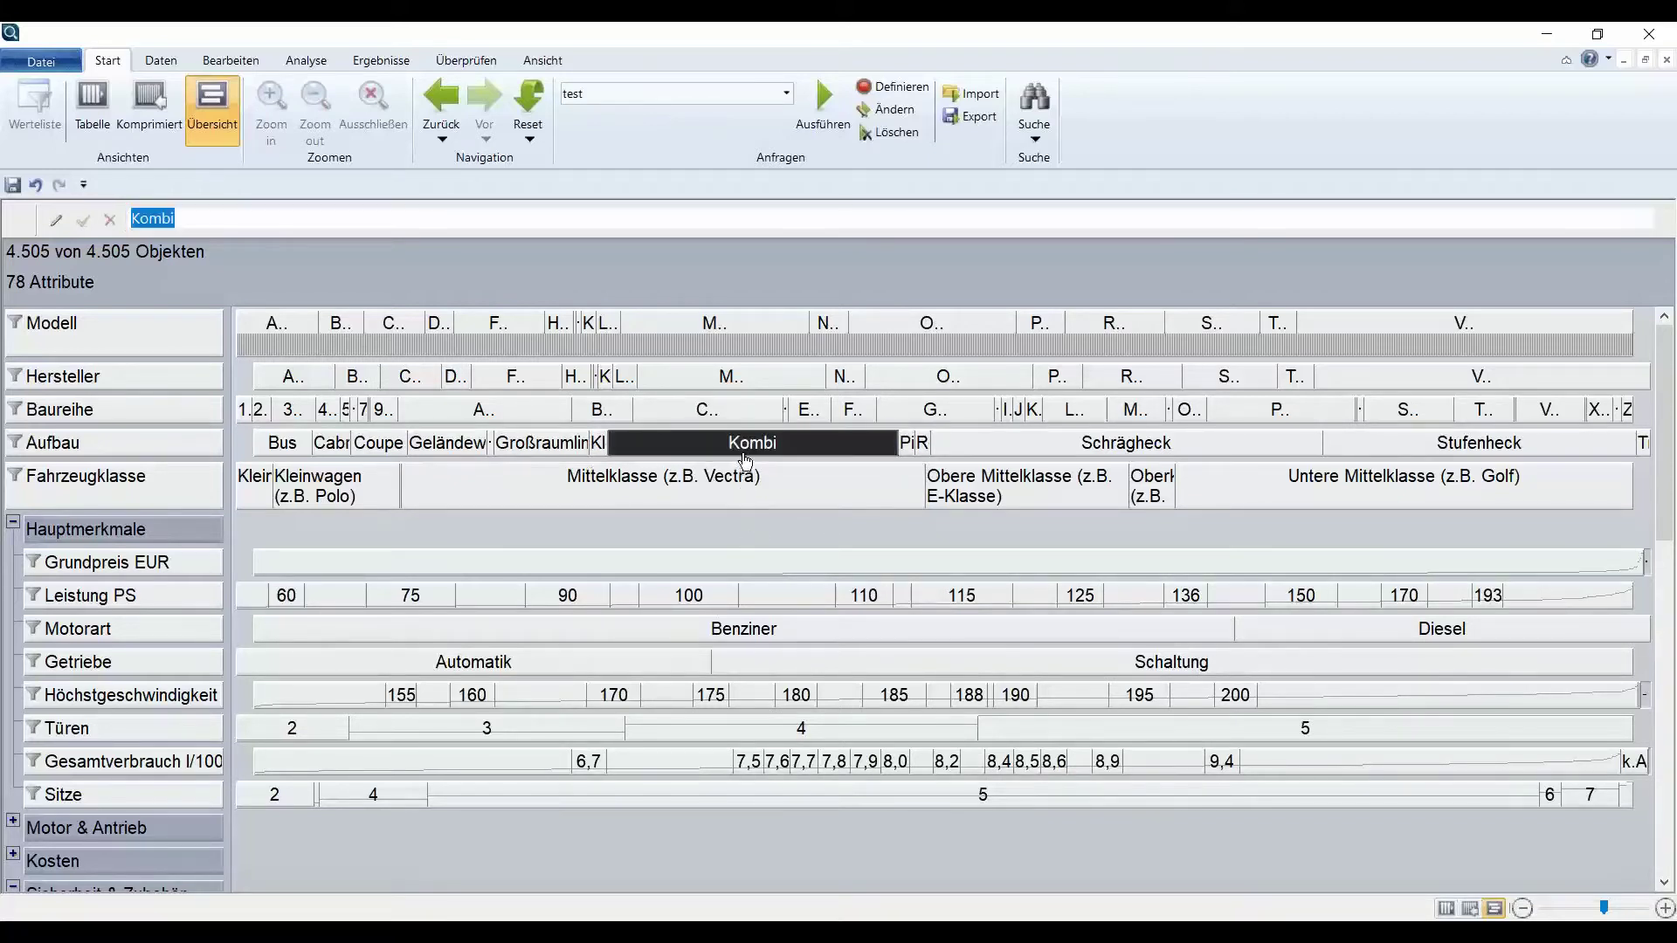
click(1398, 631)
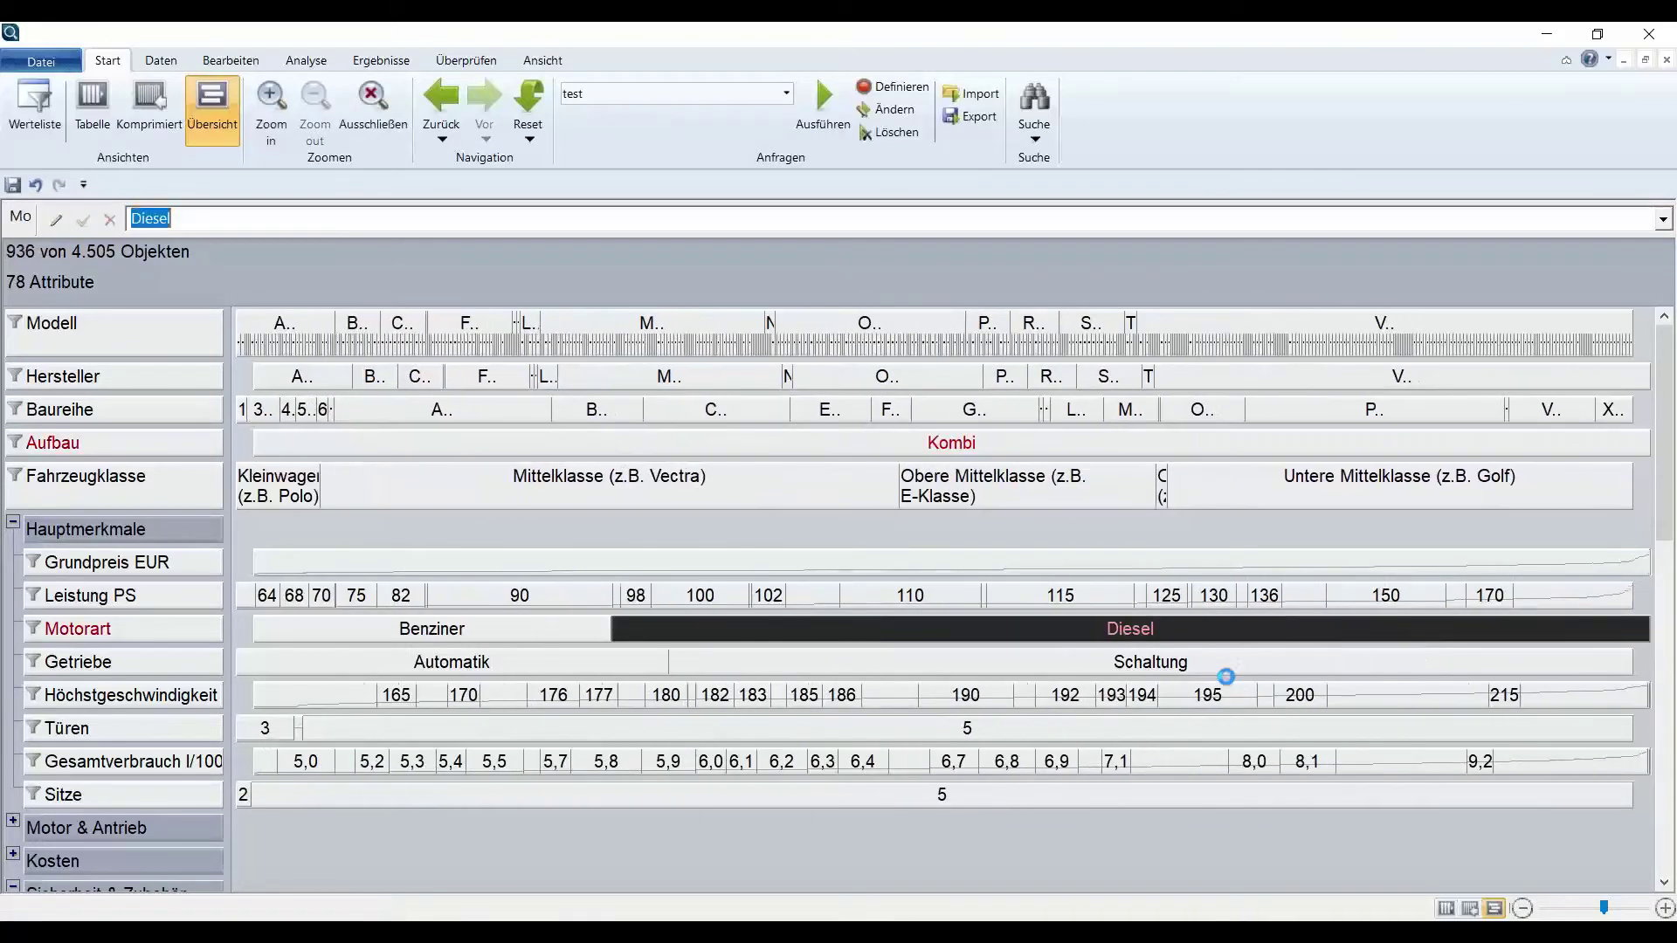
click(1161, 669)
click(1044, 596)
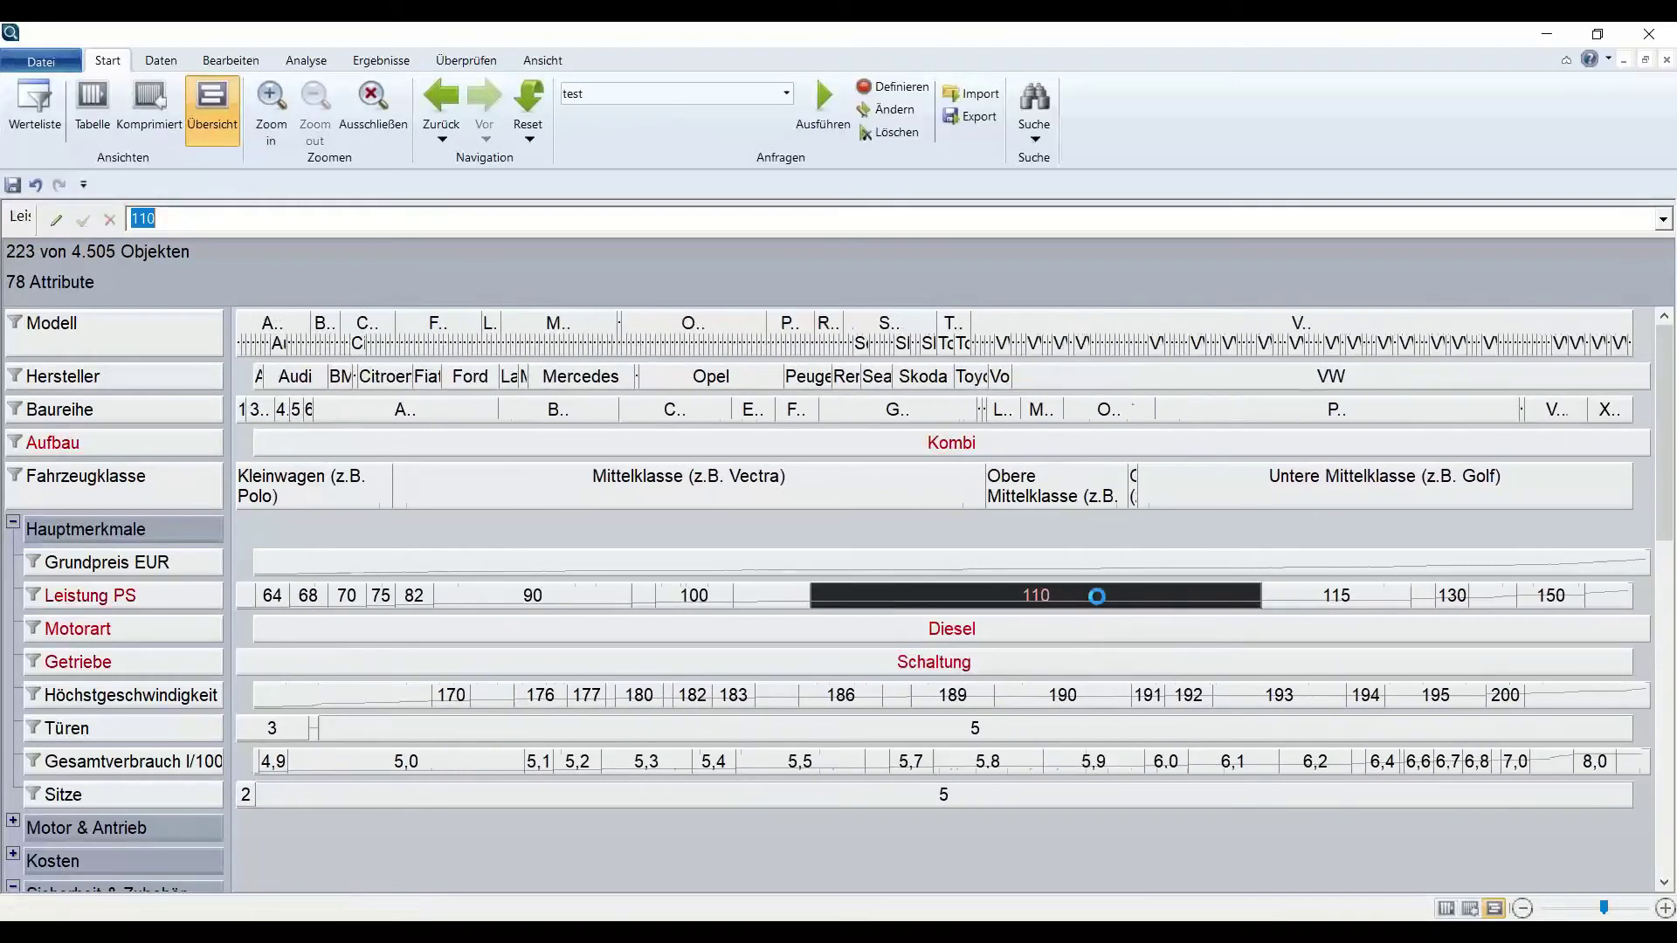
drag(31, 386, 1639, 547)
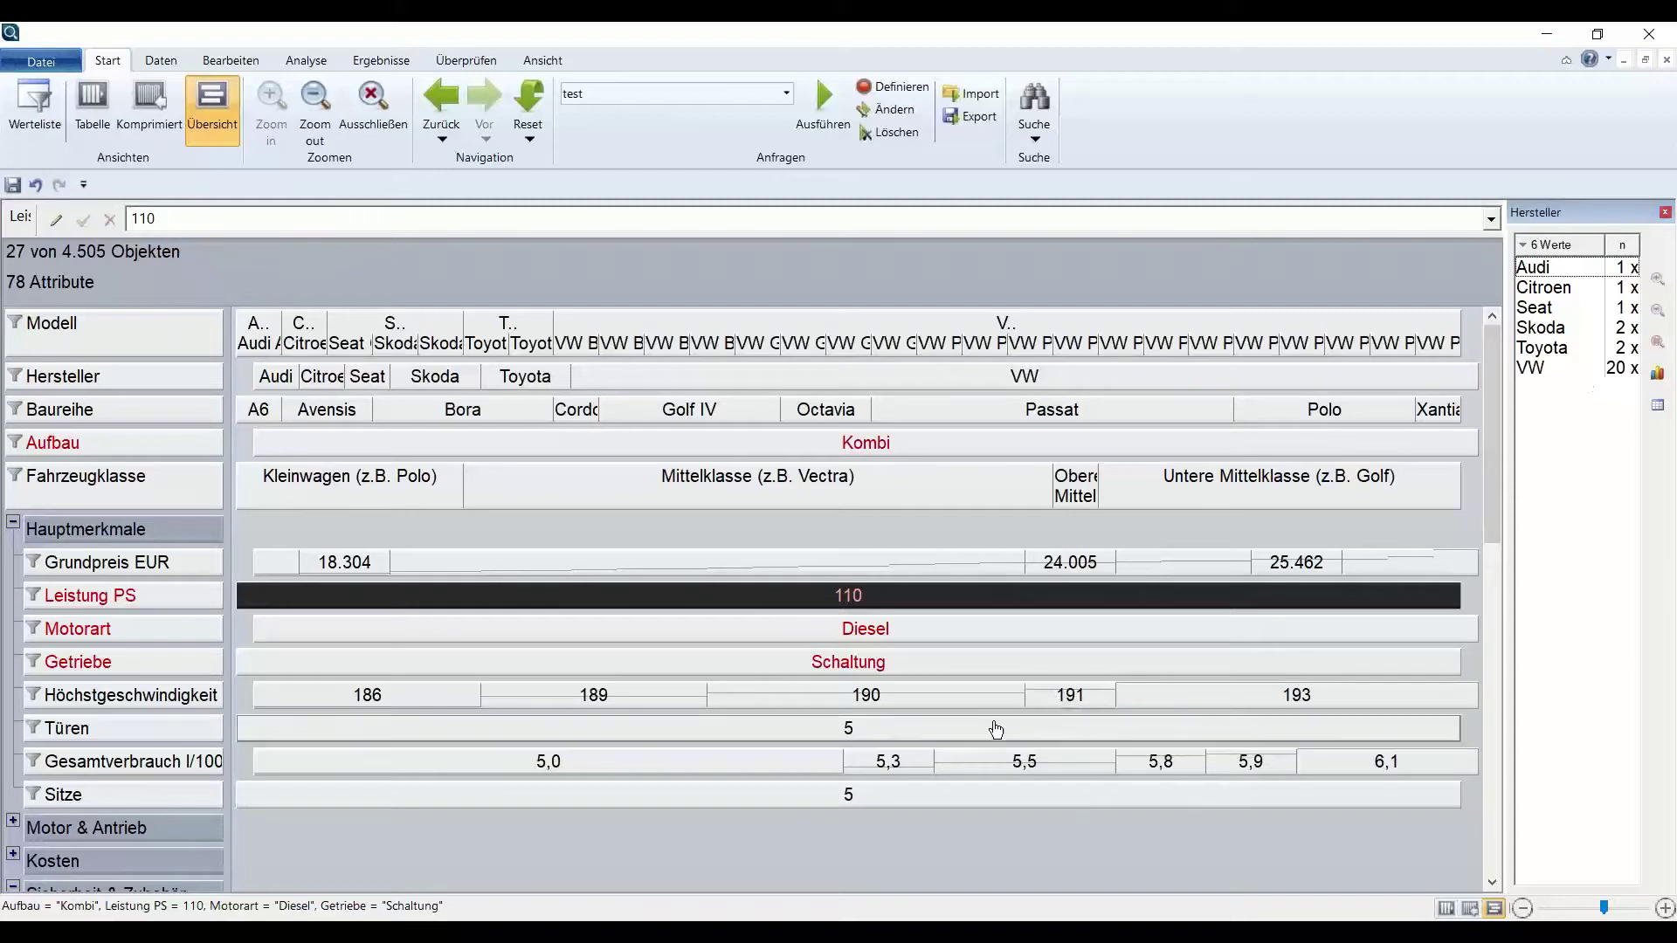
Zoom back out of the Getriebe, Leistung PS, Aufbau and Motorart restrictions.
double_click(874, 664)
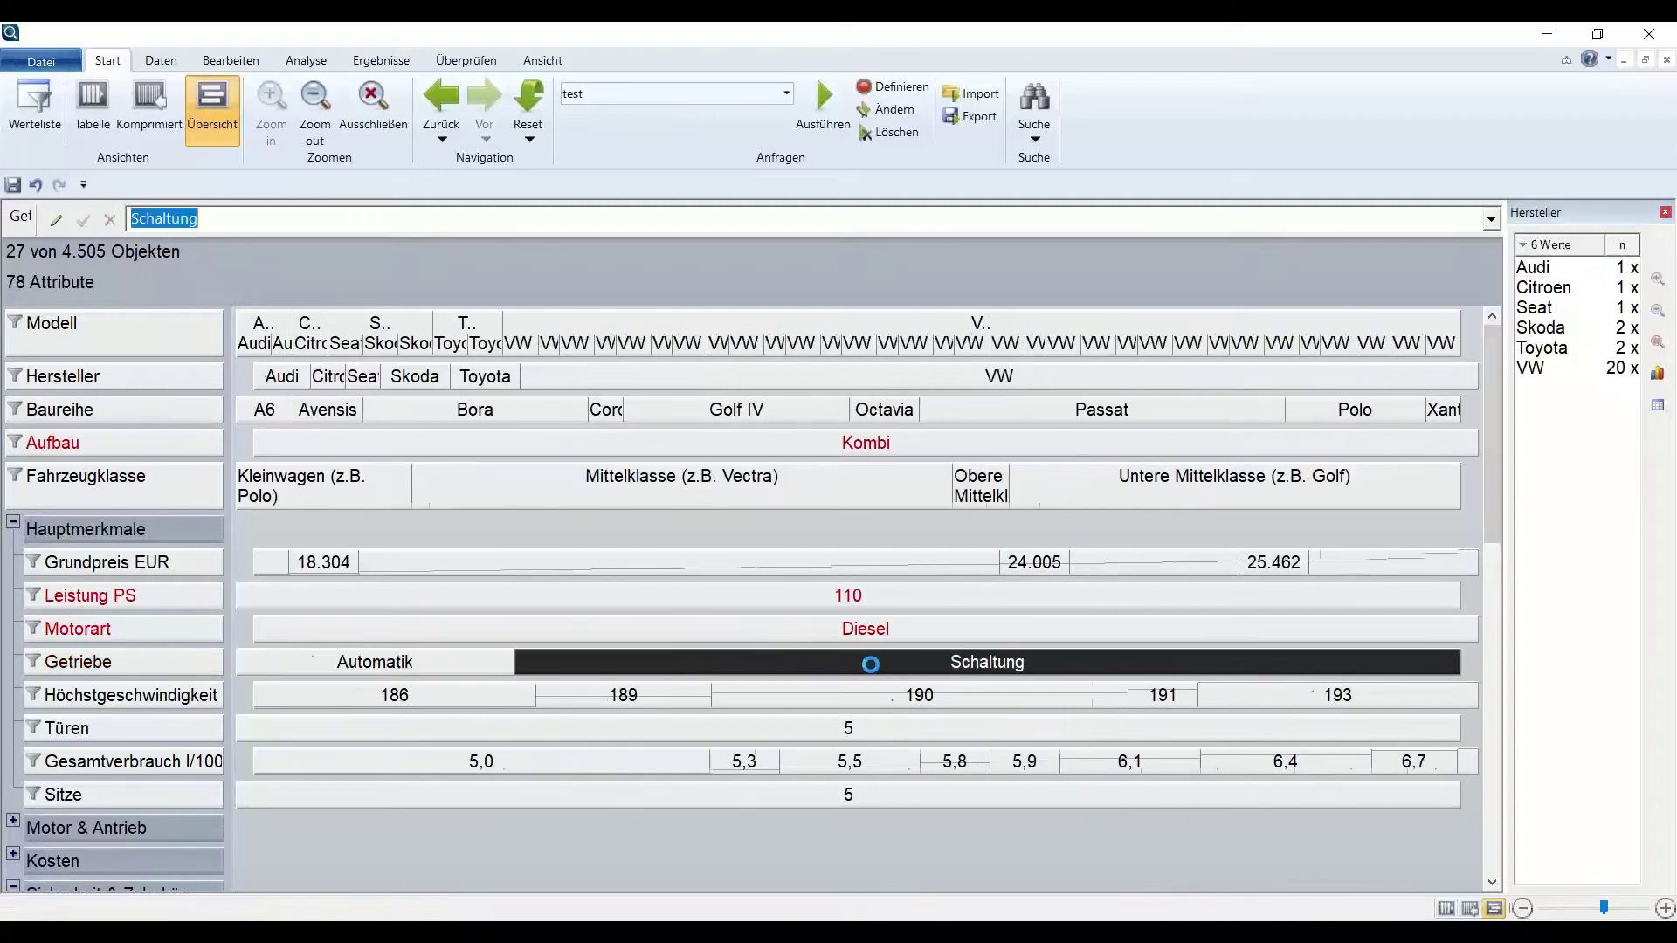
double_click(860, 595)
double_click(865, 443)
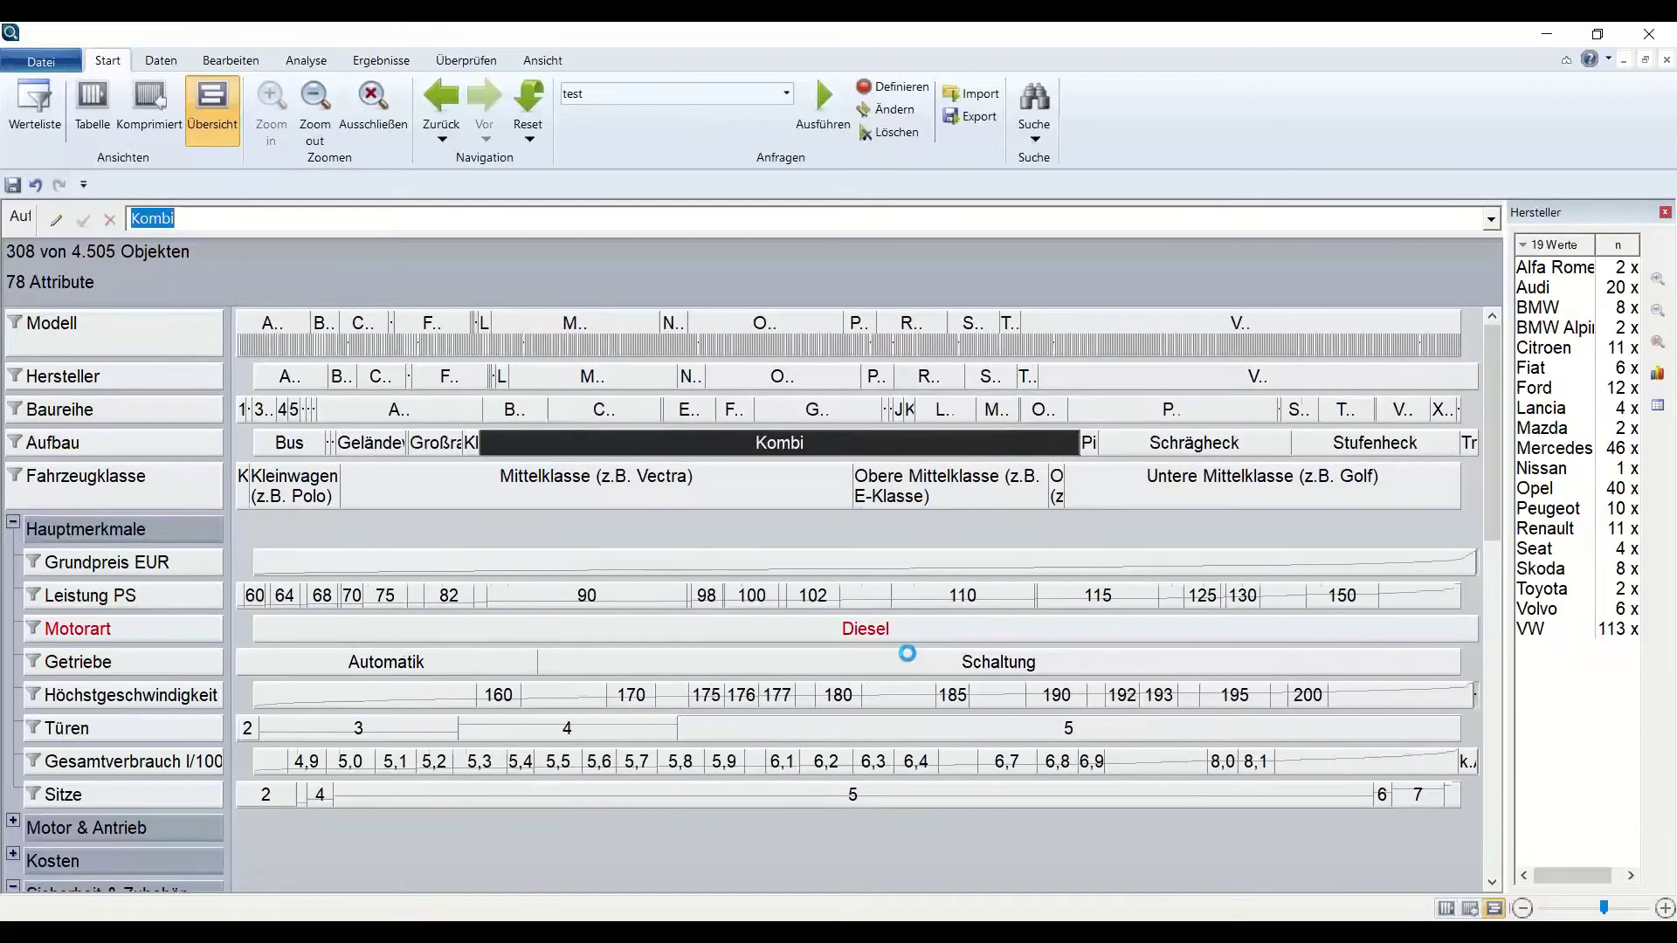
double_click(866, 629)
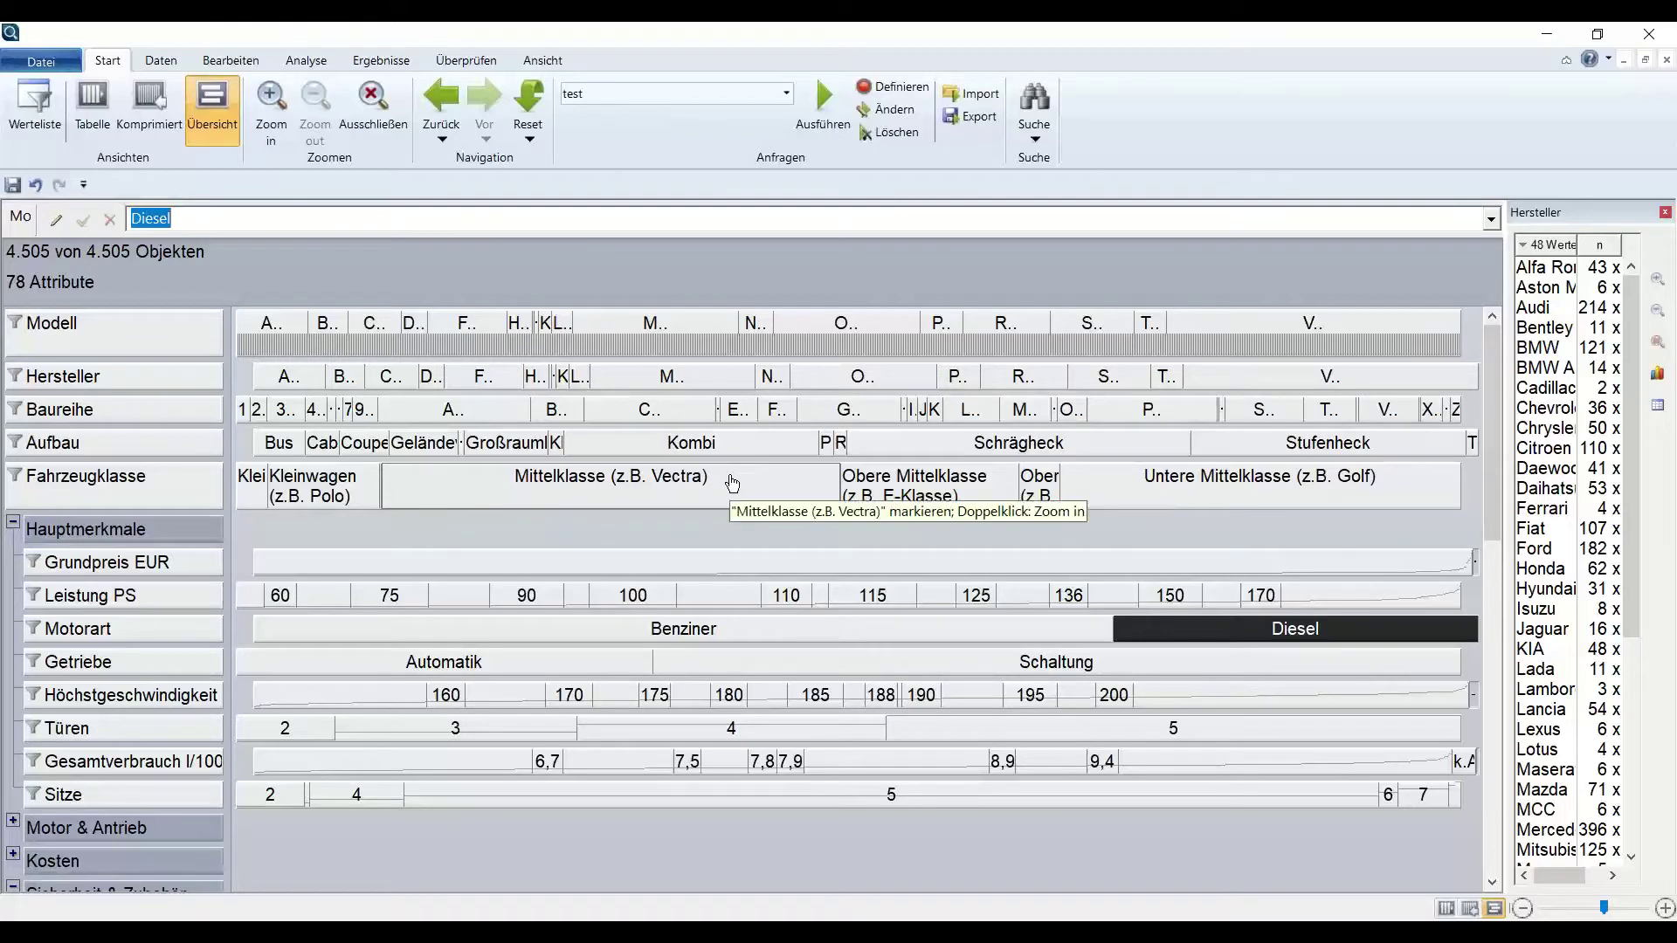
Restrict Aufbau to Kombi and Stufenheck, and Leistung PS to values up to 100.
click(735, 447)
ctrl+click(1297, 447)
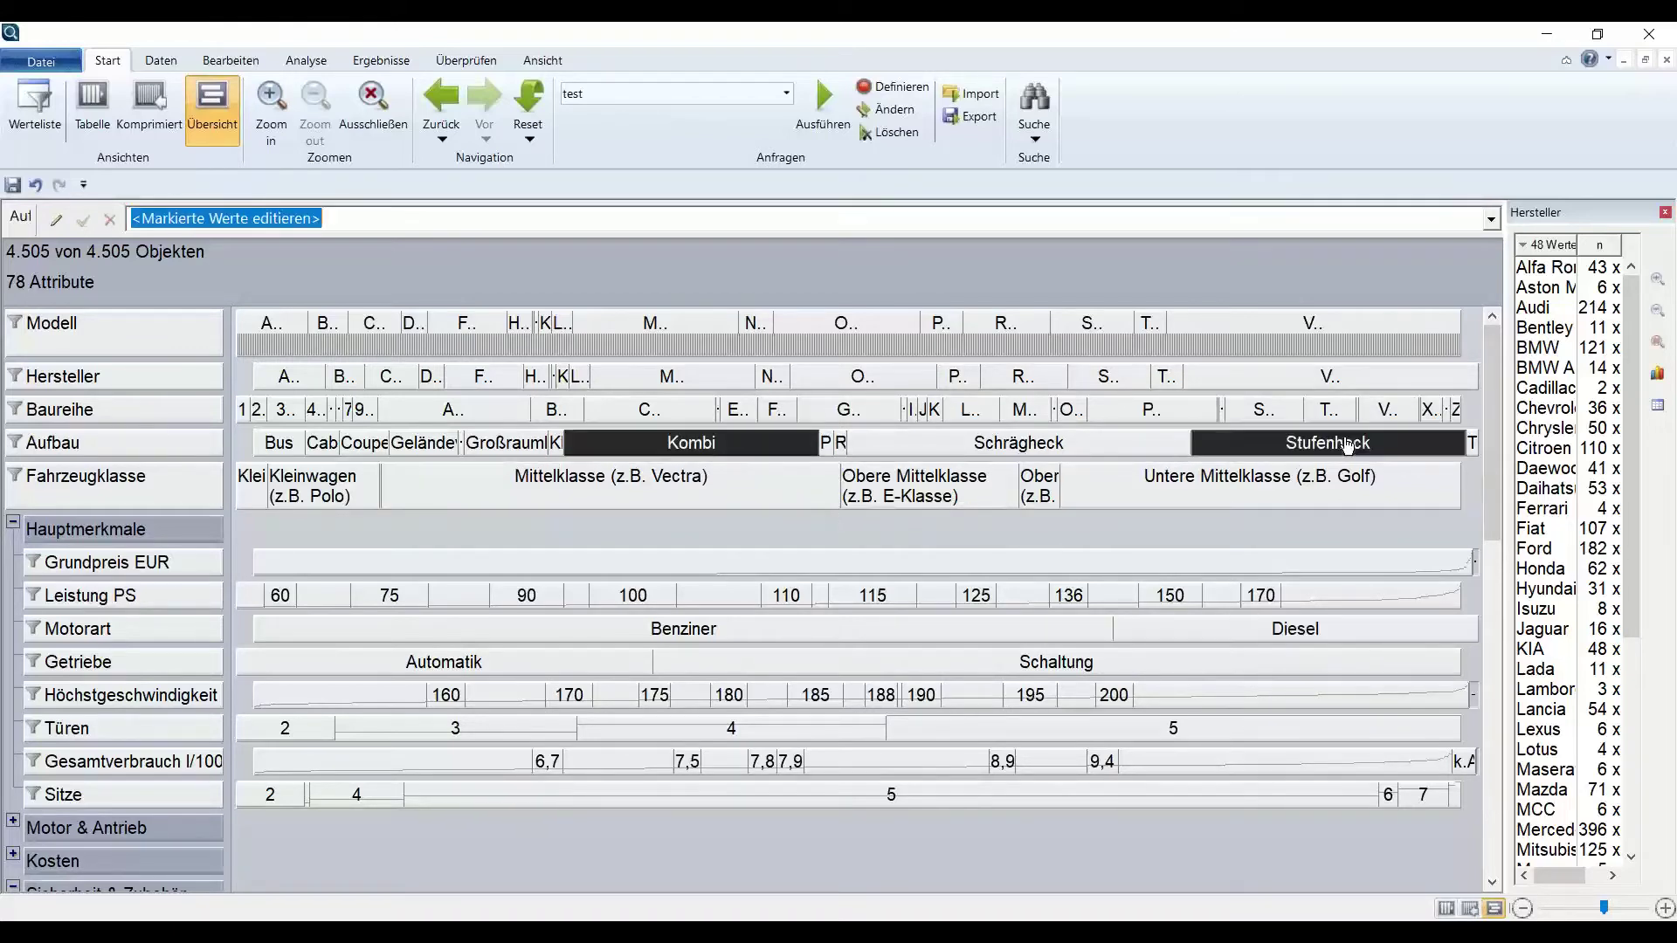
double_click(1296, 452)
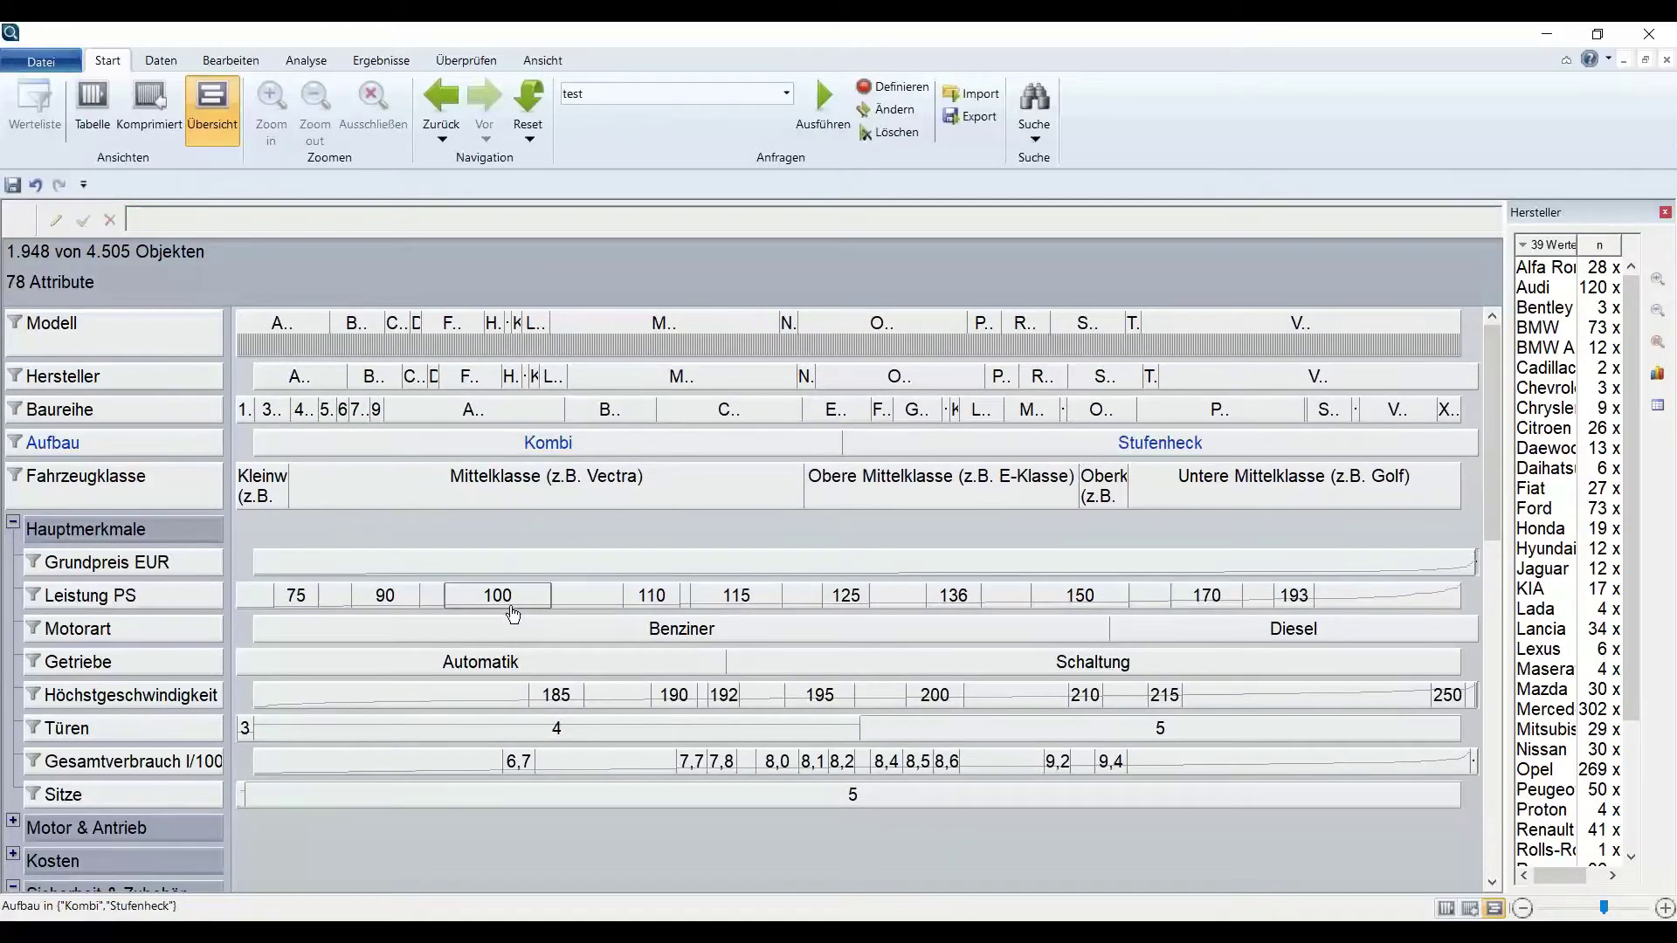
drag(497, 595, 227, 615)
double_click(292, 598)
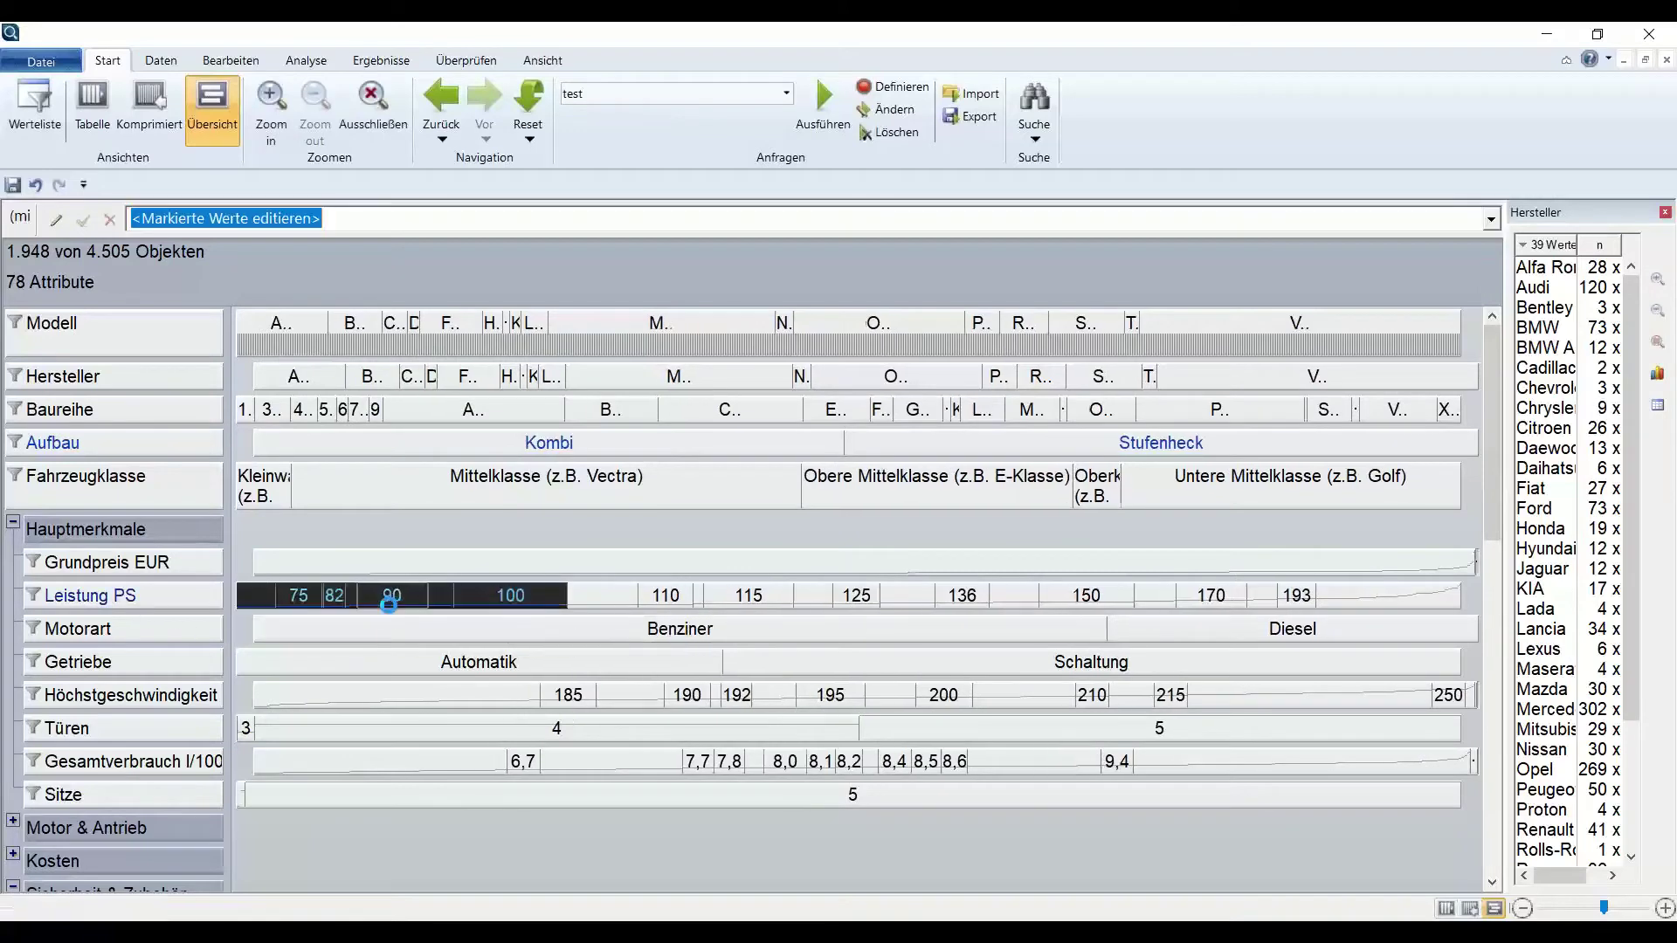
Exclude the Mittelklasse (z.B. Vectra) vehicle class and keep only cars whose Klimaanlage is Serie.
click(461, 488)
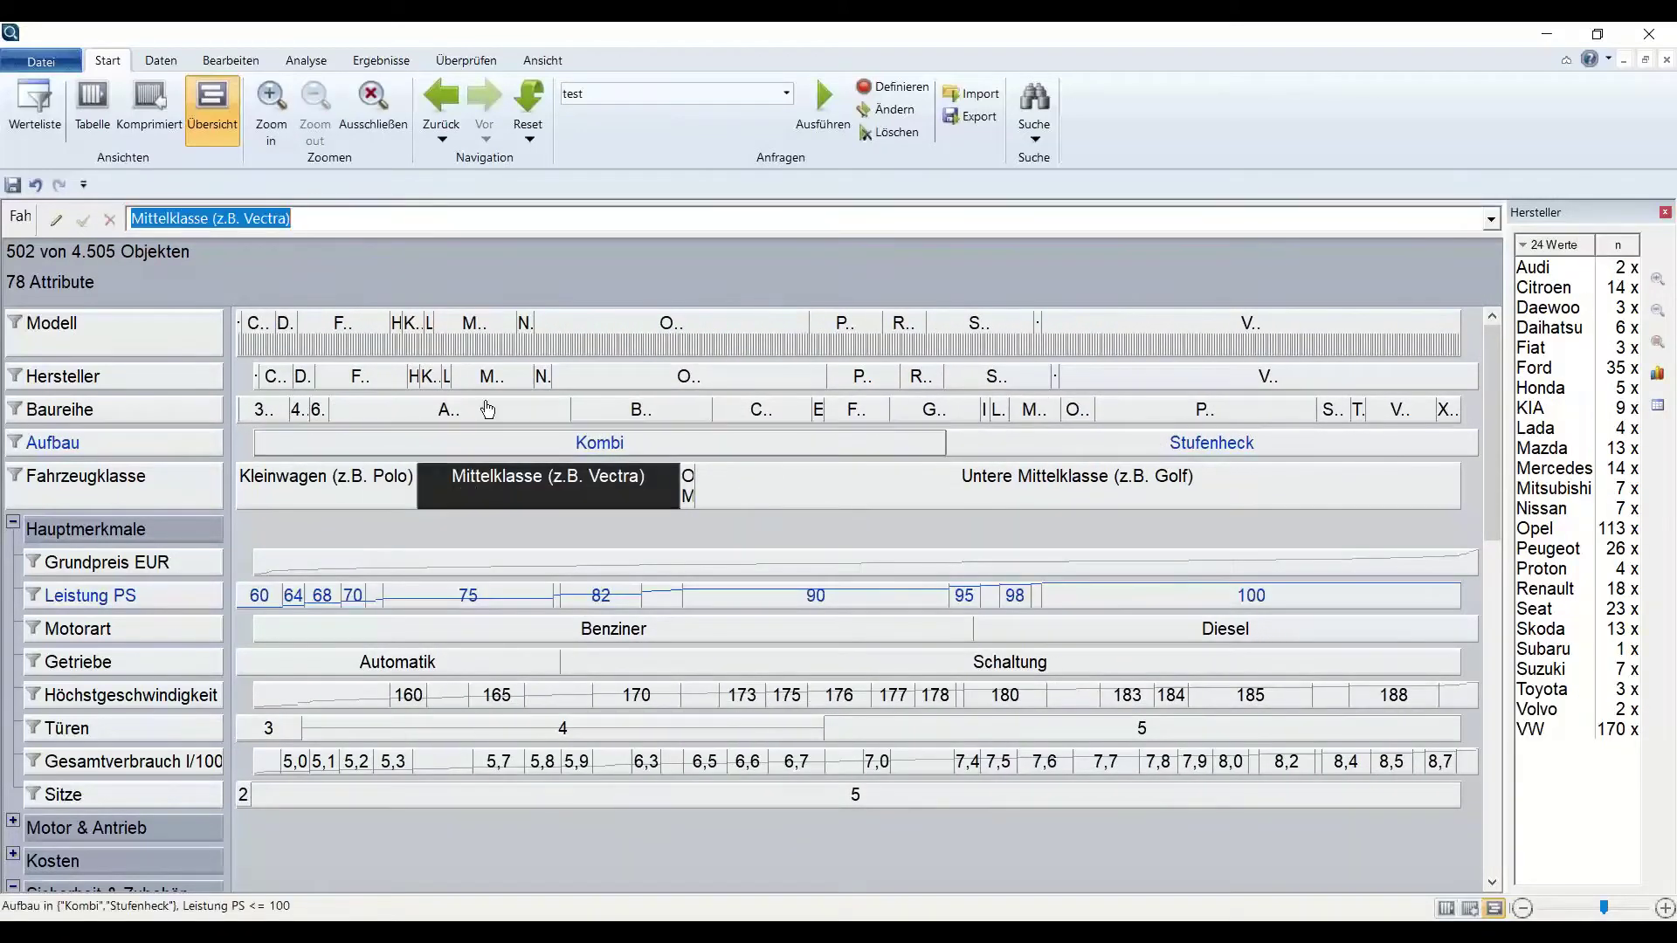
click(373, 113)
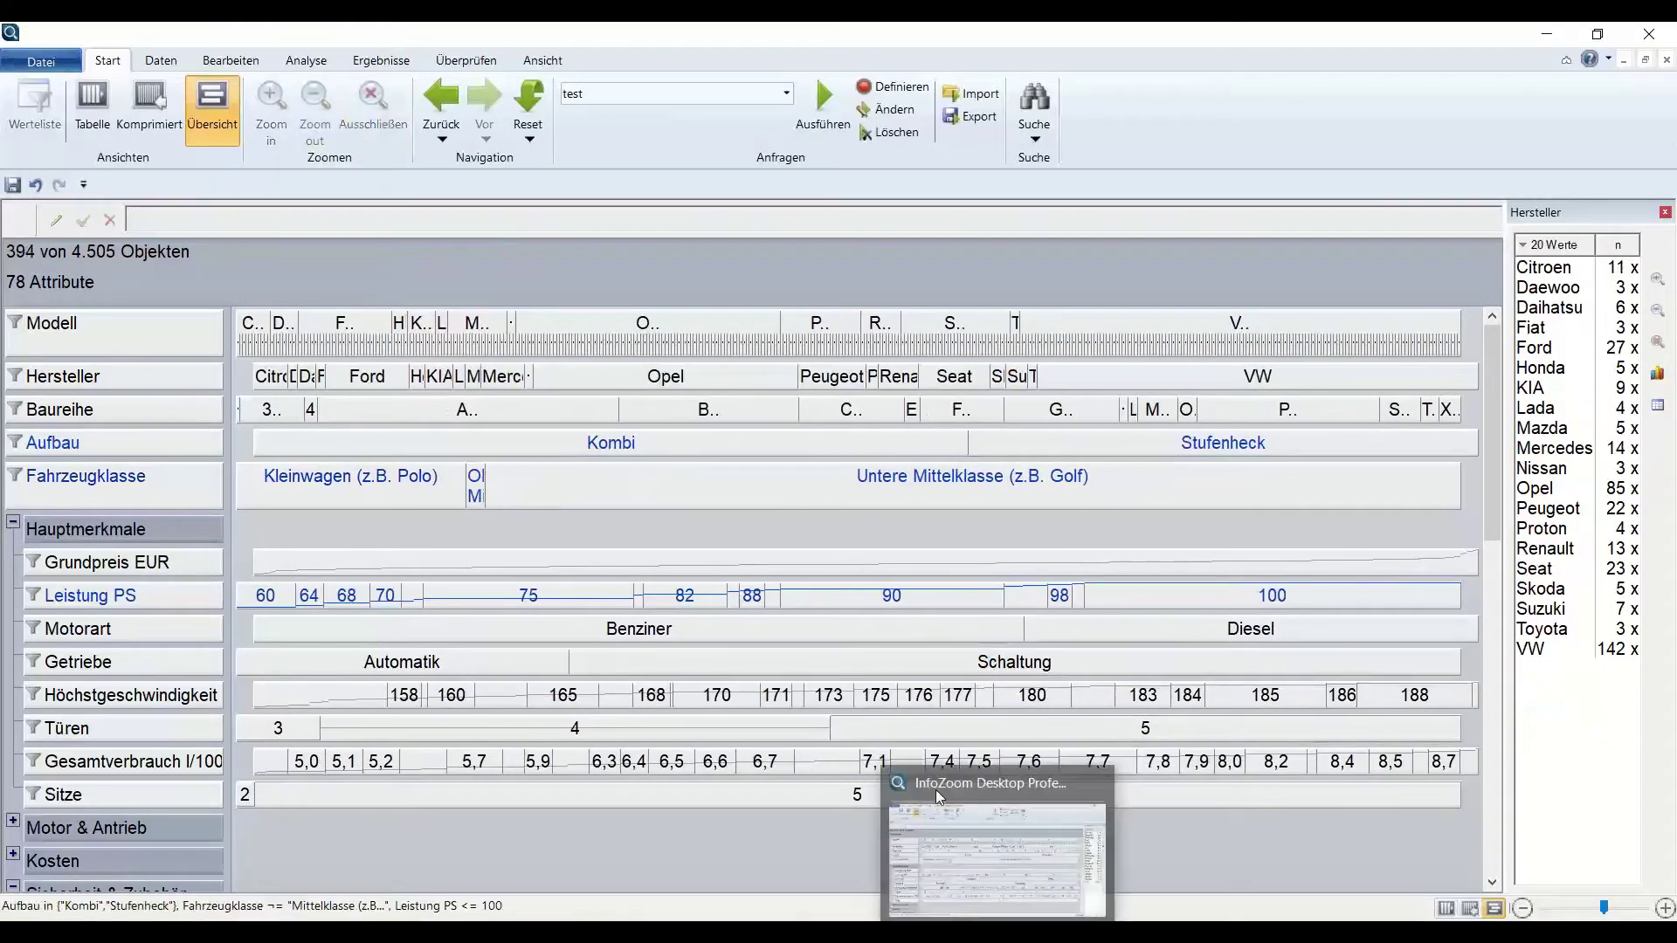
scroll(587, 702, down, 2)
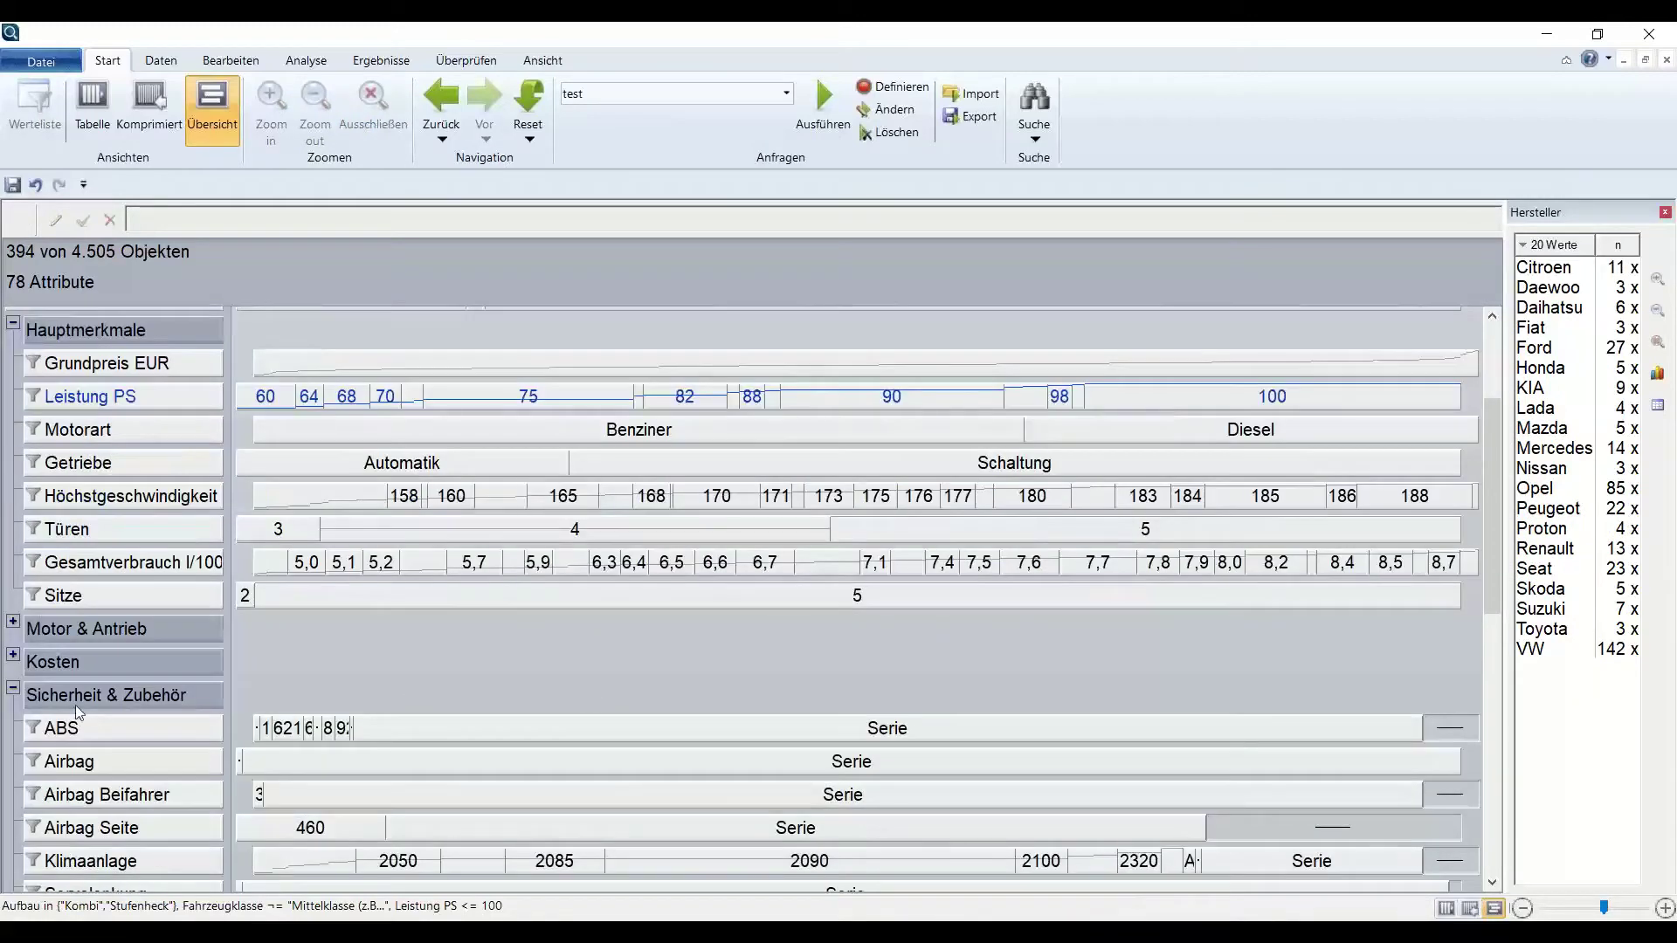
scroll(611, 717, down, 1)
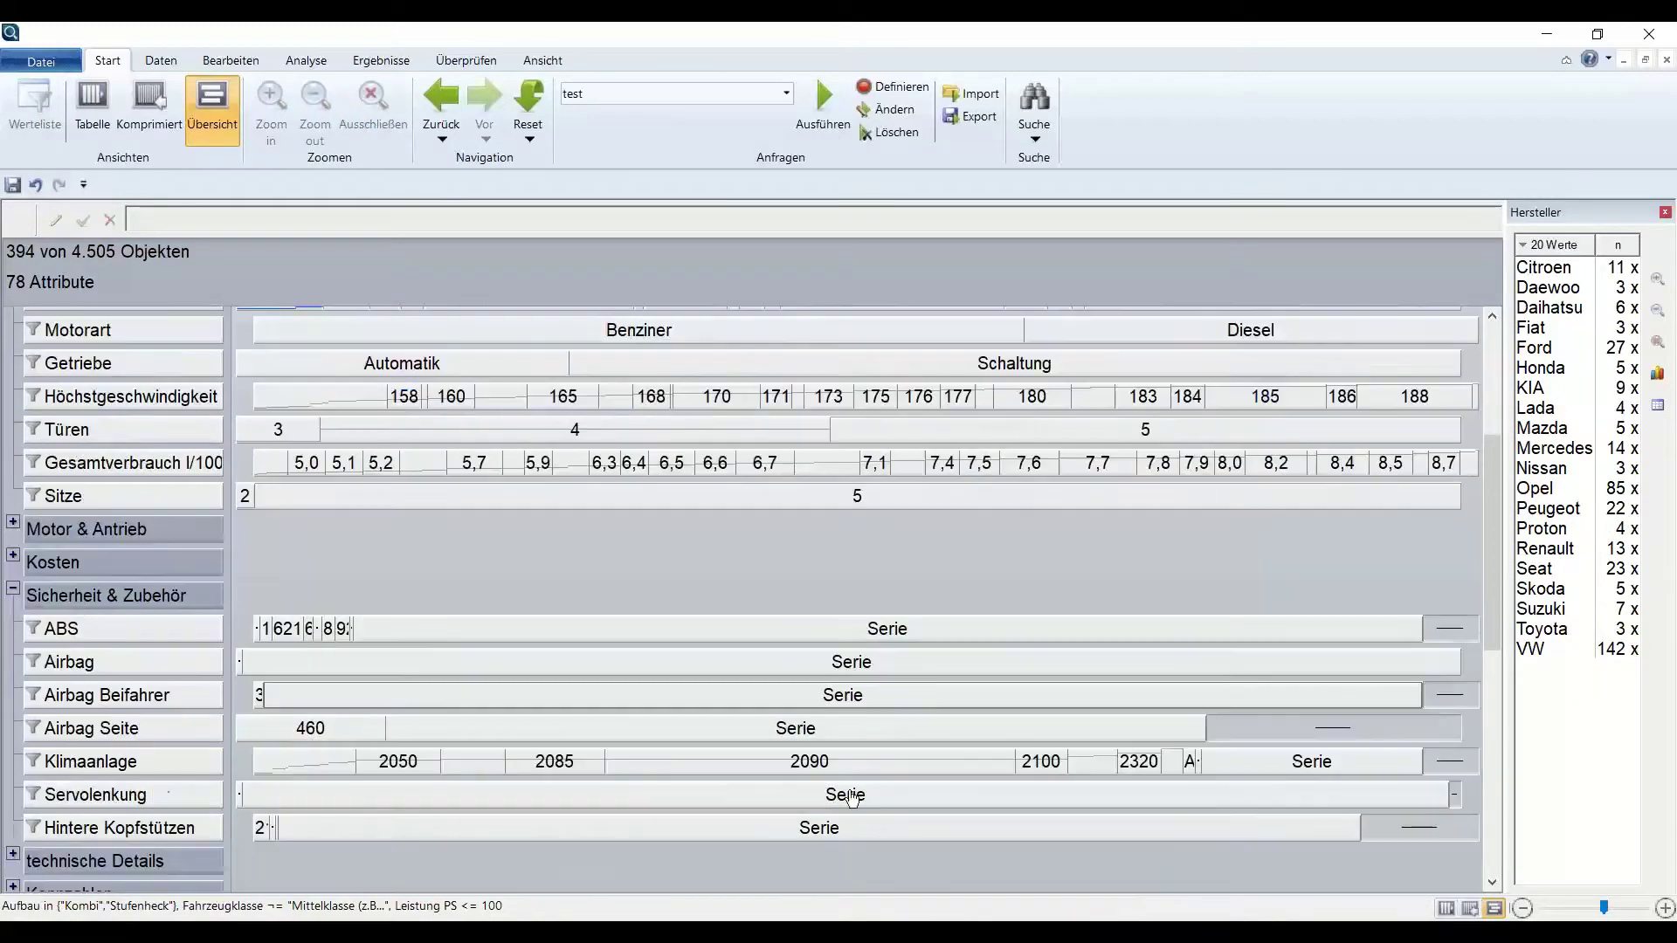
double_click(1242, 769)
scroll(697, 692, up, 3)
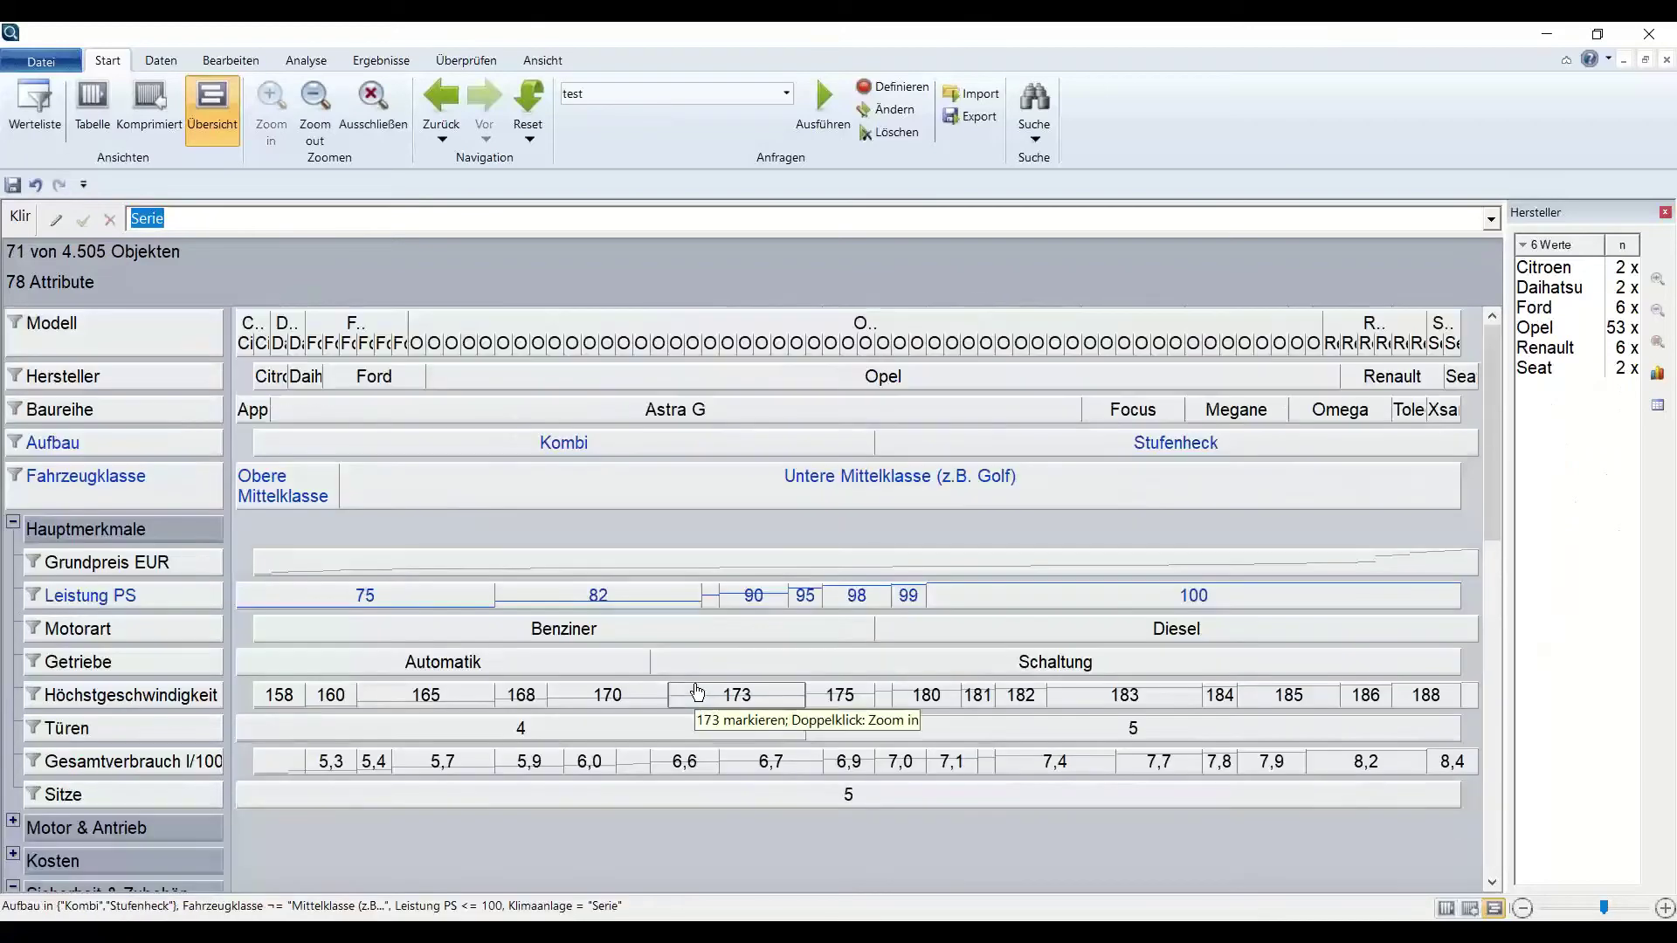
Create an Excel report from Modell, Baureihe, Aufbau, Fahrzeugklasse, Leistung PS, Motorart, Getriebe and Höchstgeschwindigkeit for the filtered cars.
click(180, 352)
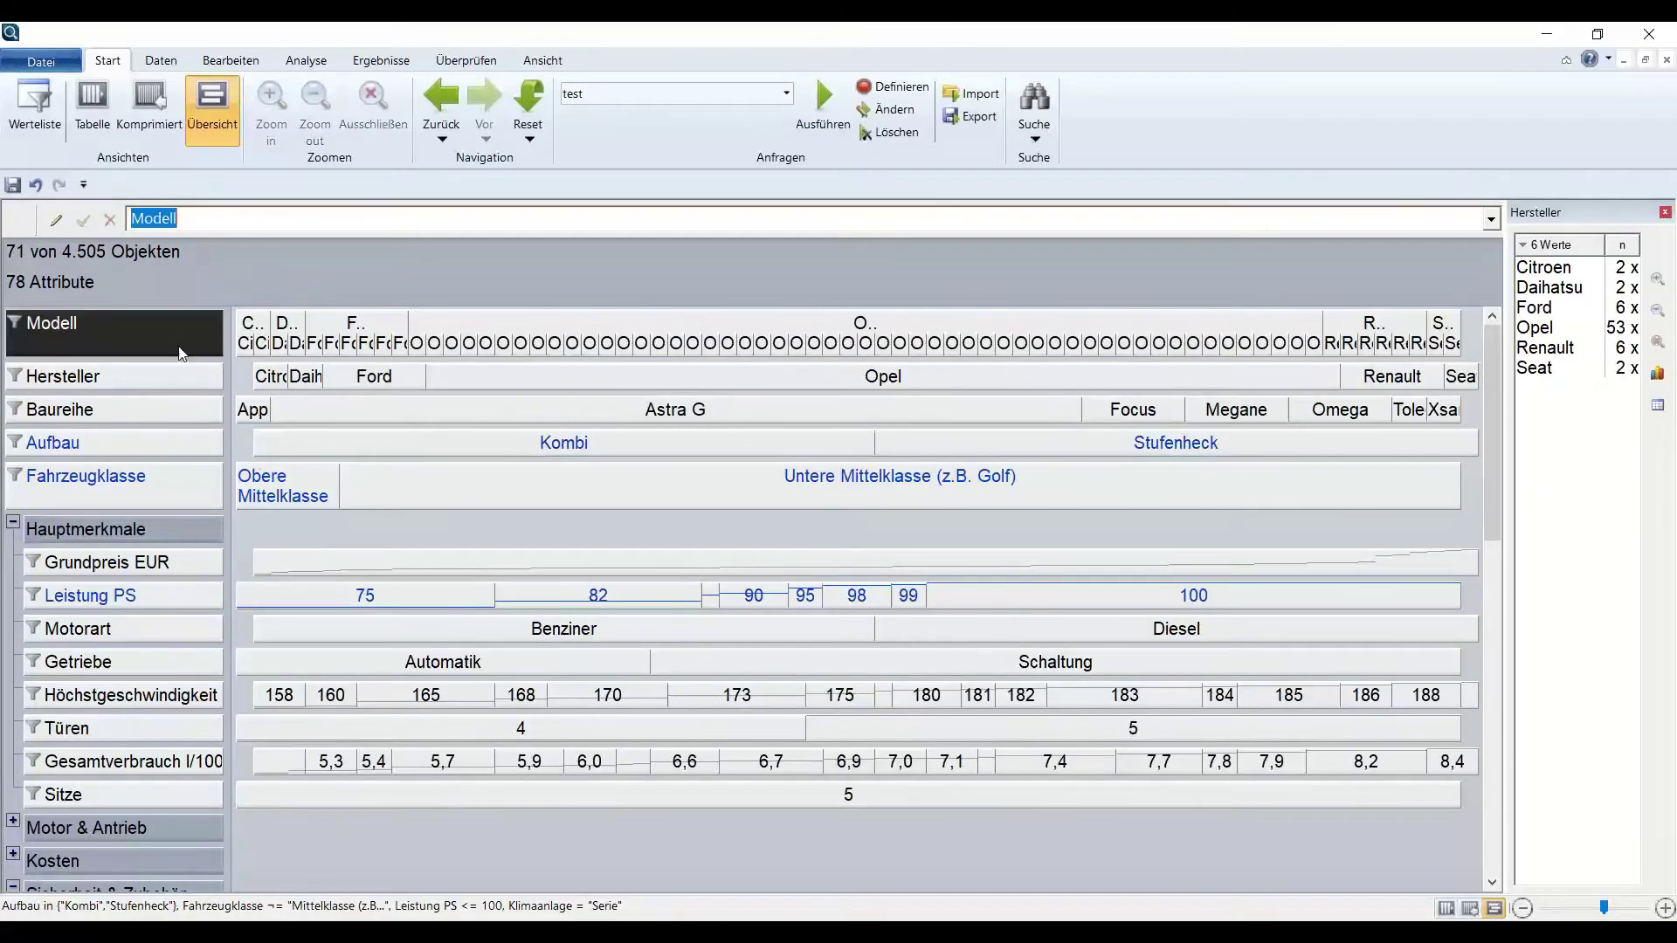
ctrl+click(157, 411)
ctrl+click(157, 436)
ctrl+click(153, 482)
ctrl+click(131, 598)
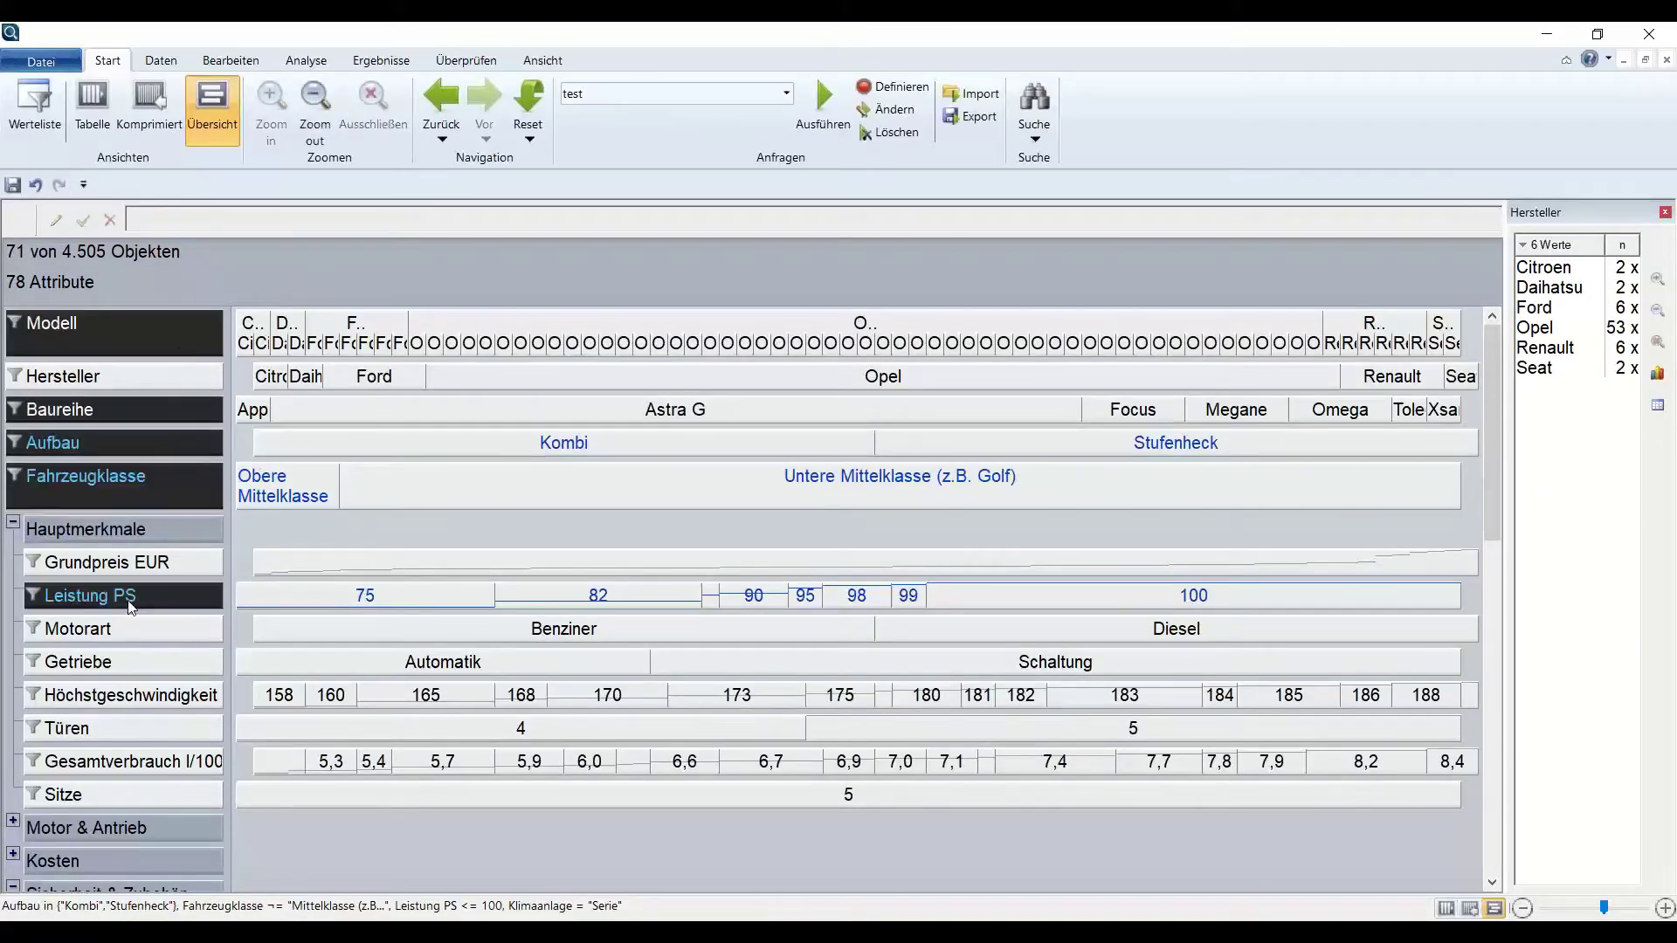
ctrl+click(131, 631)
ctrl+click(131, 662)
ctrl+click(139, 695)
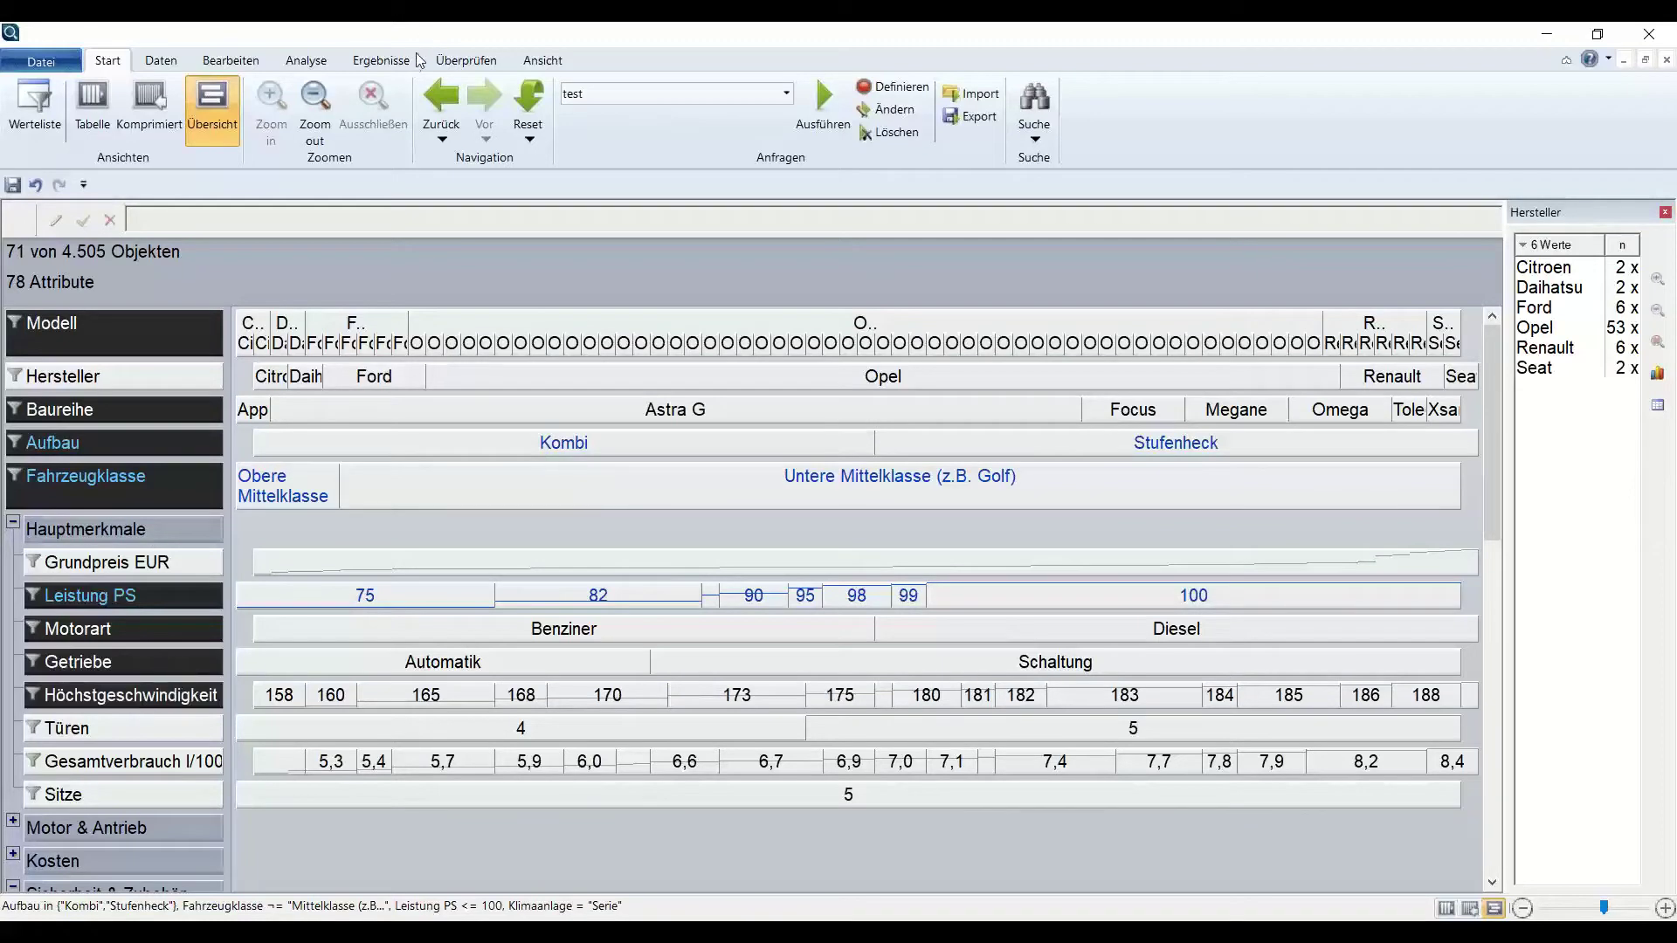
click(384, 61)
click(336, 105)
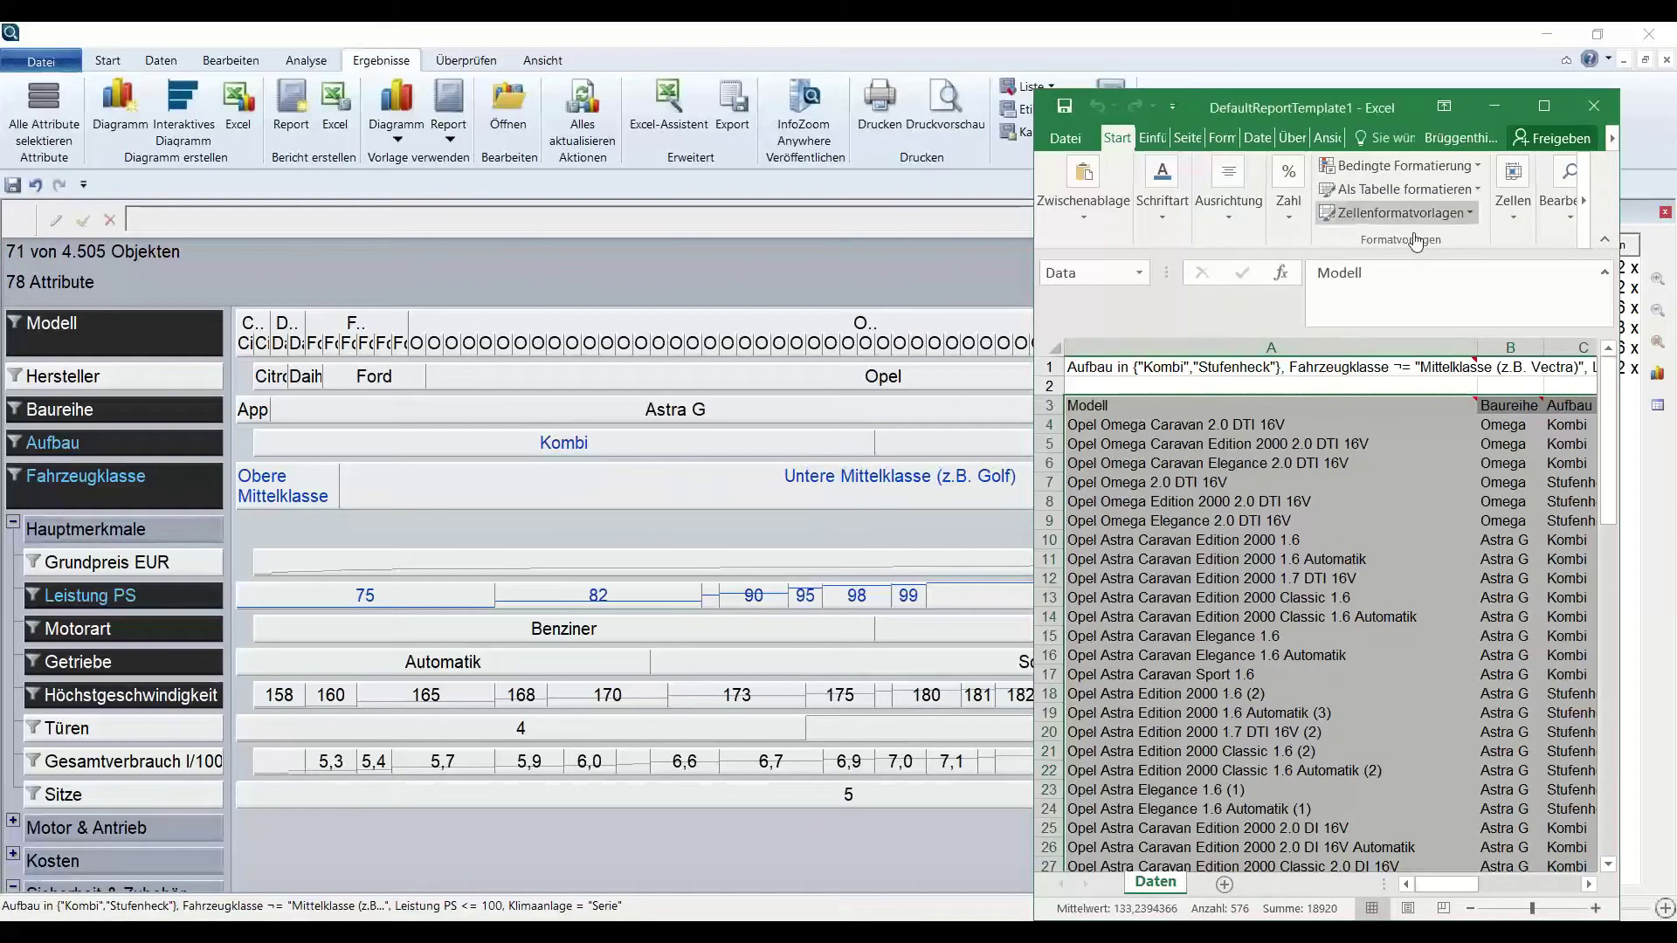
Move the Excel report window aside and narrow the table to the model Citroen Xsara Kombi 1.6 Exclusive Automatik.
drag(1380, 107, 988, 76)
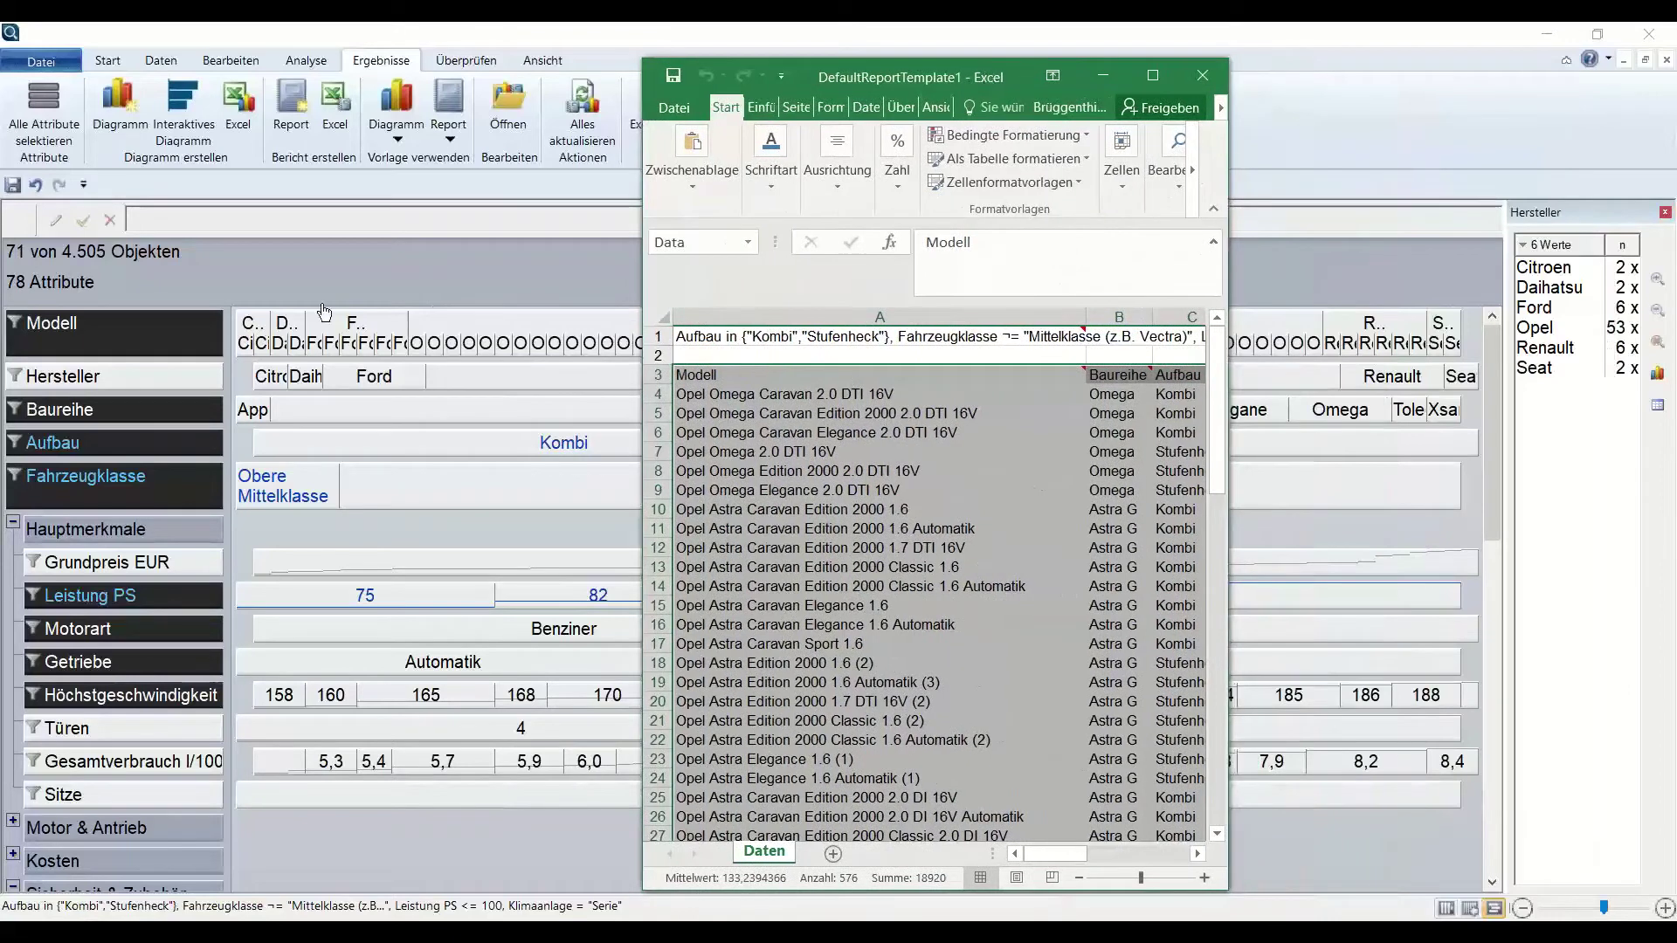
click(28, 339)
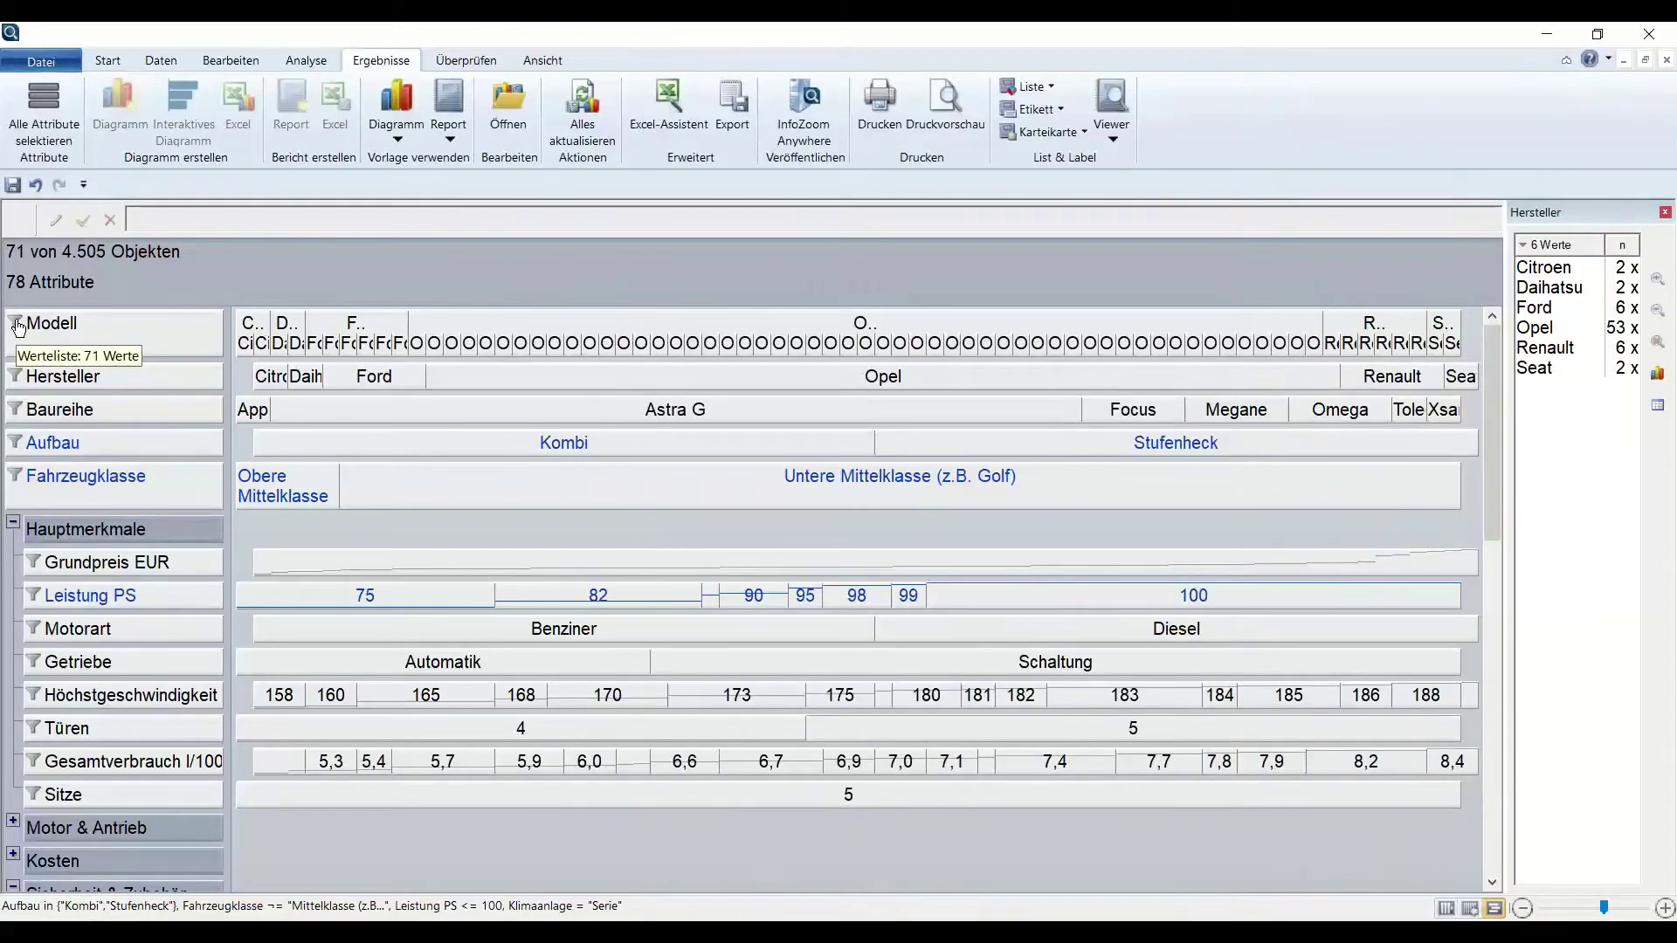
click(26, 325)
double_click(181, 404)
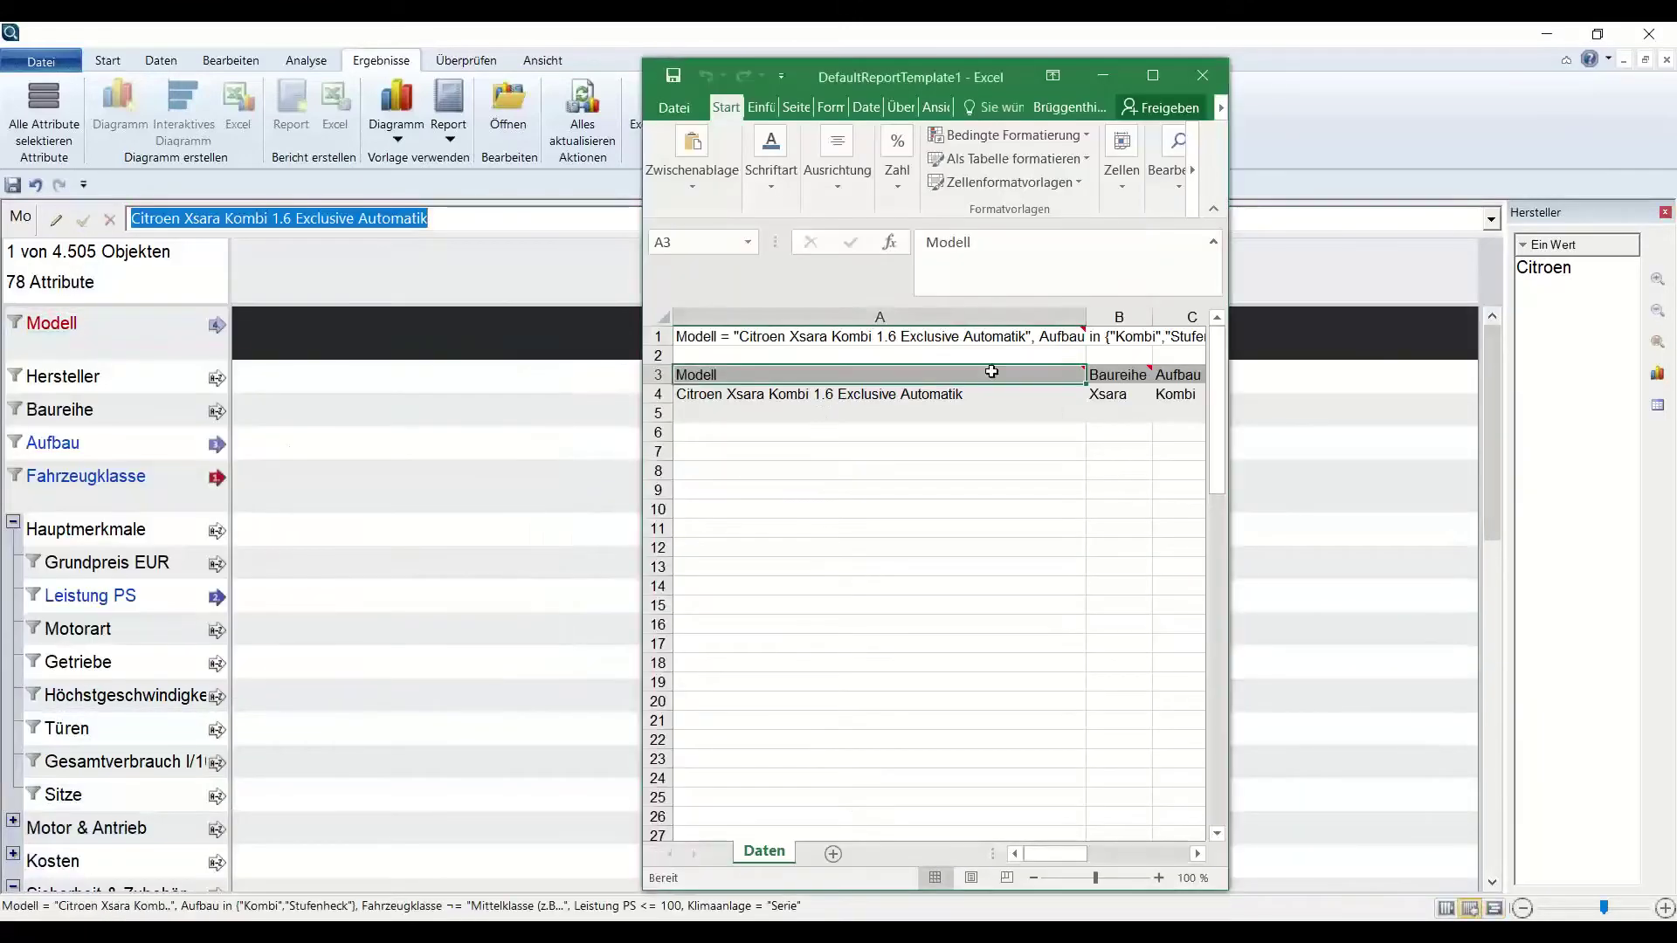
Close the Excel report and reset the table to clear all restrictions.
click(1203, 75)
click(108, 59)
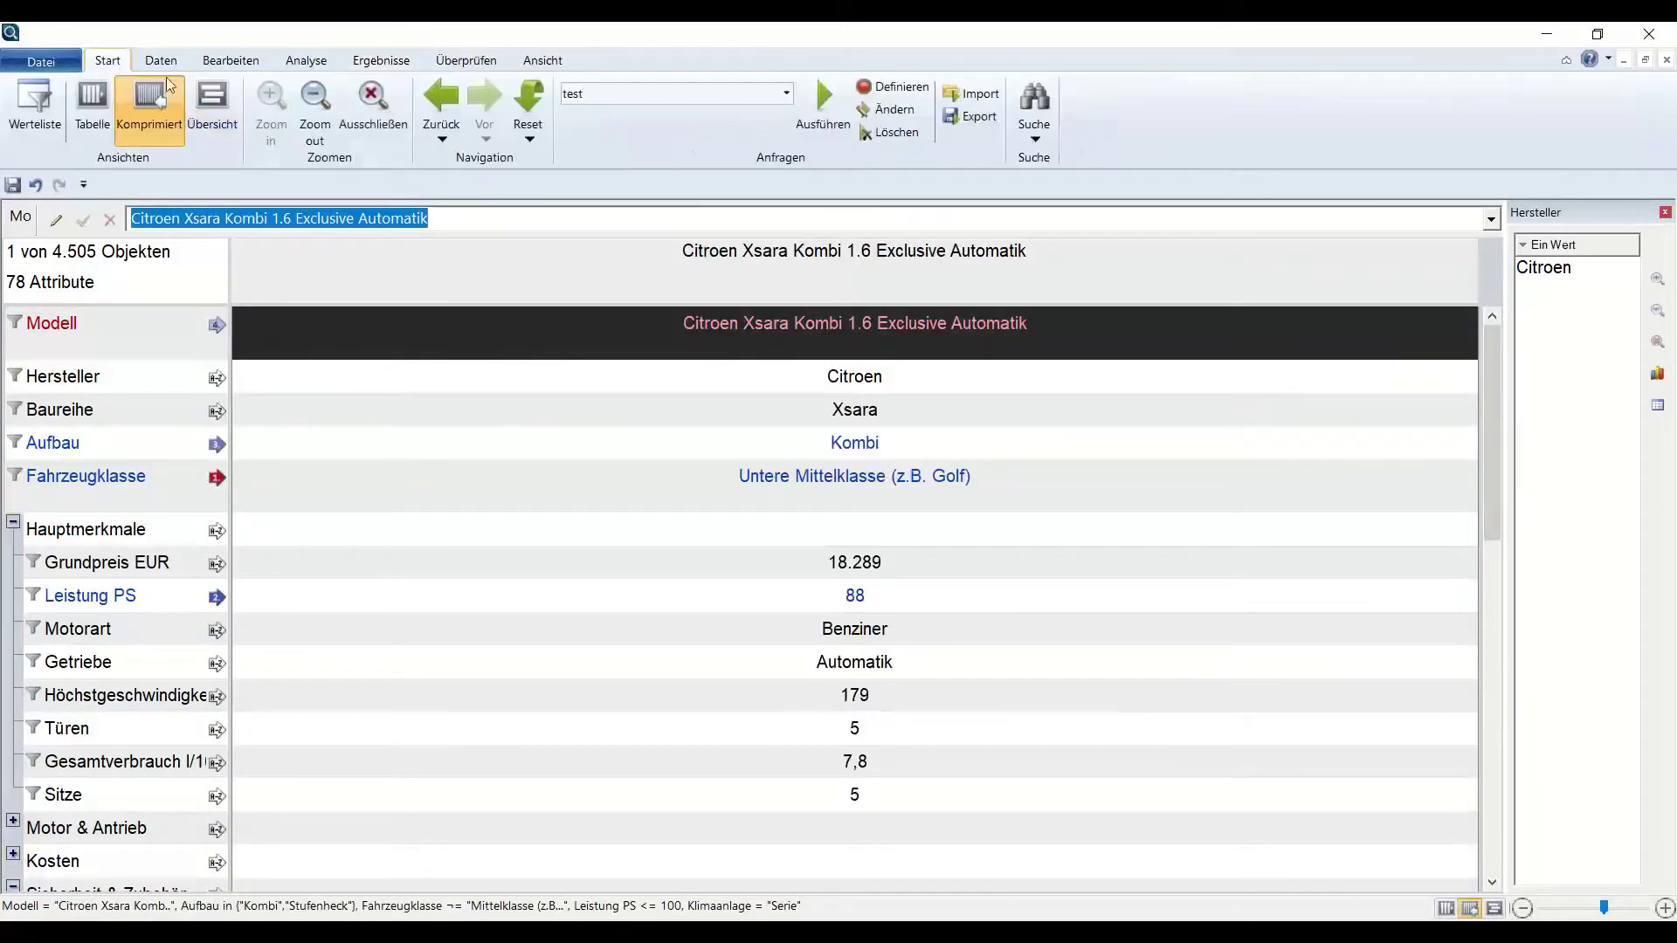
click(530, 133)
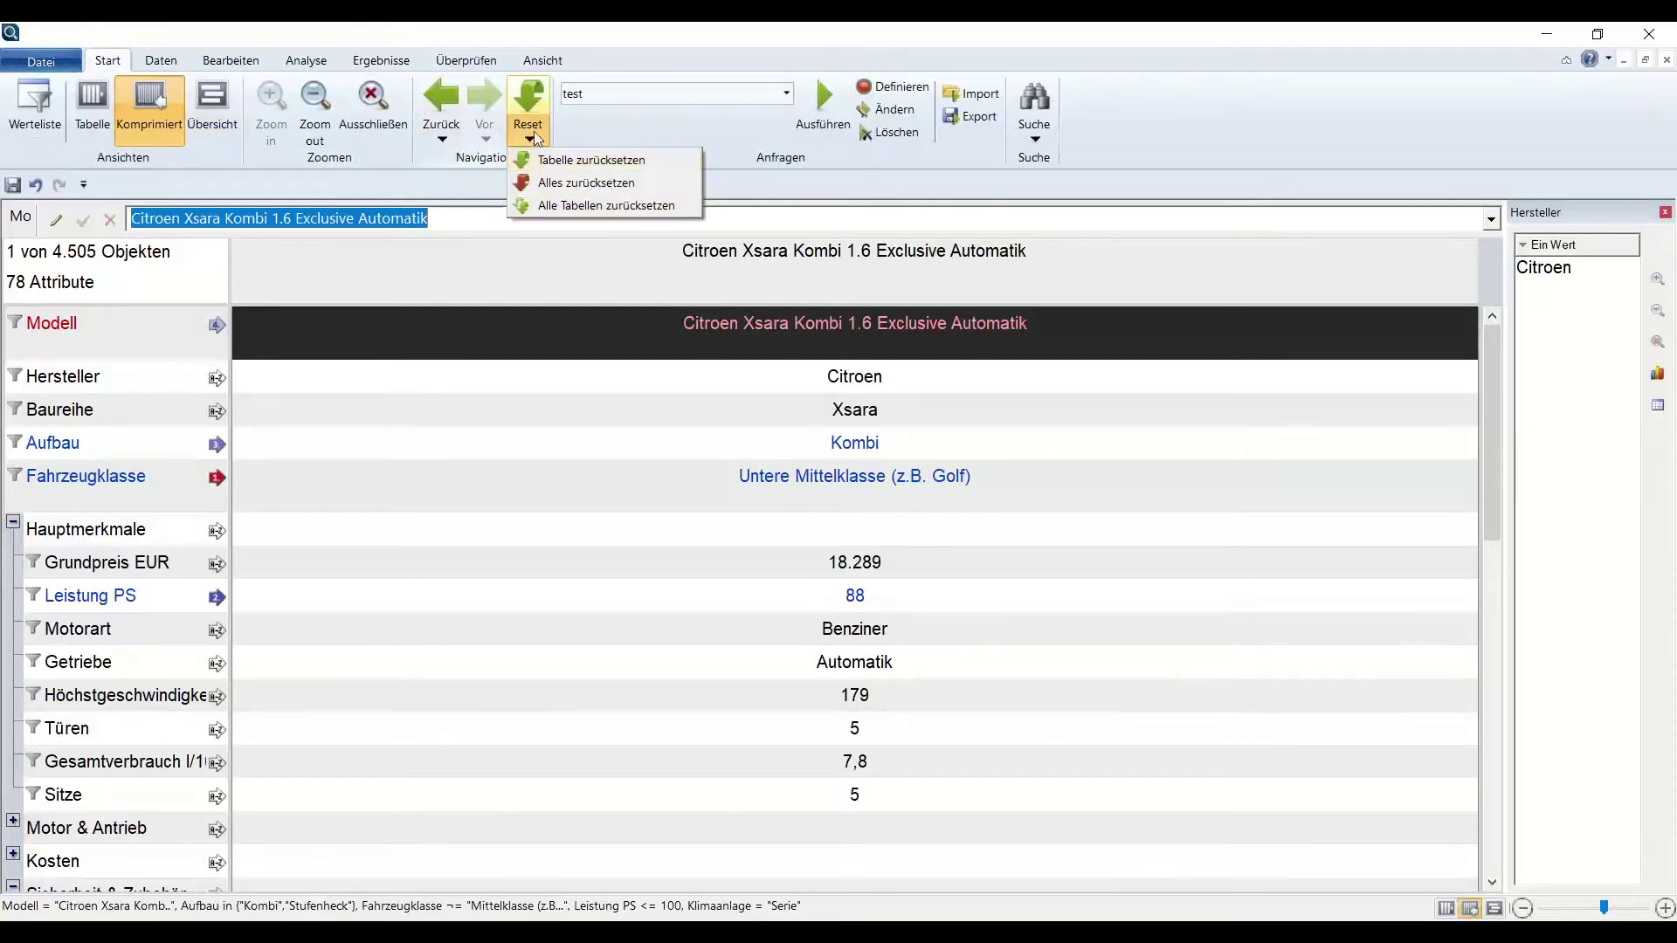
click(533, 101)
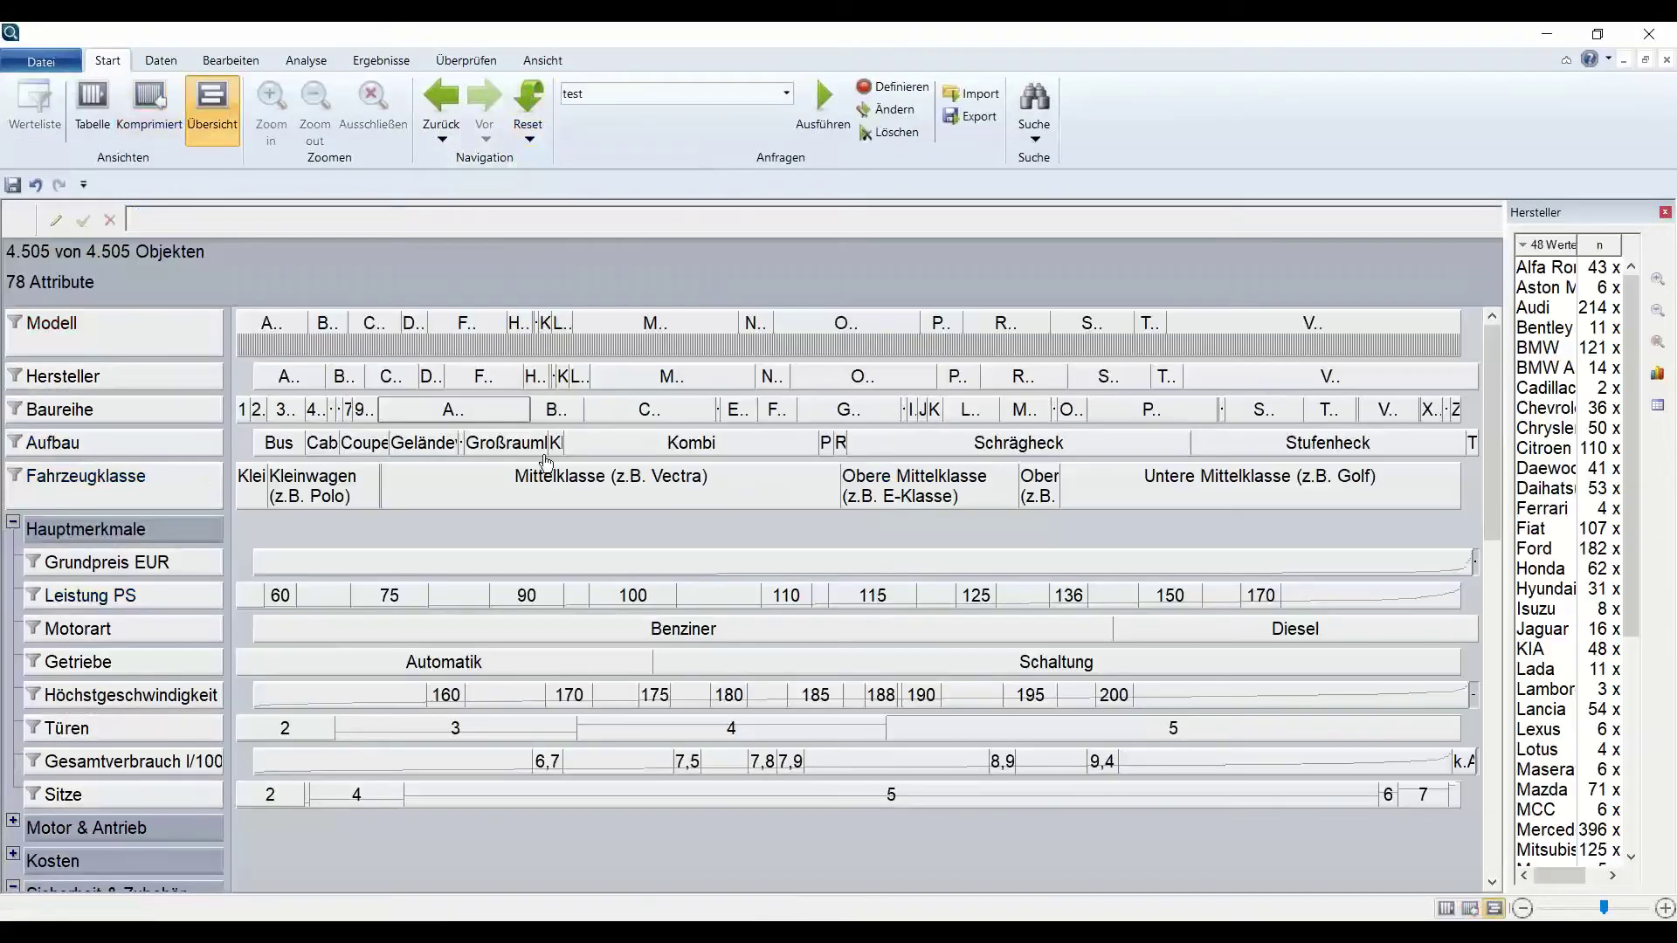
Zoom in on the Kombi value of Aufbau and back out to all cars.
click(624, 445)
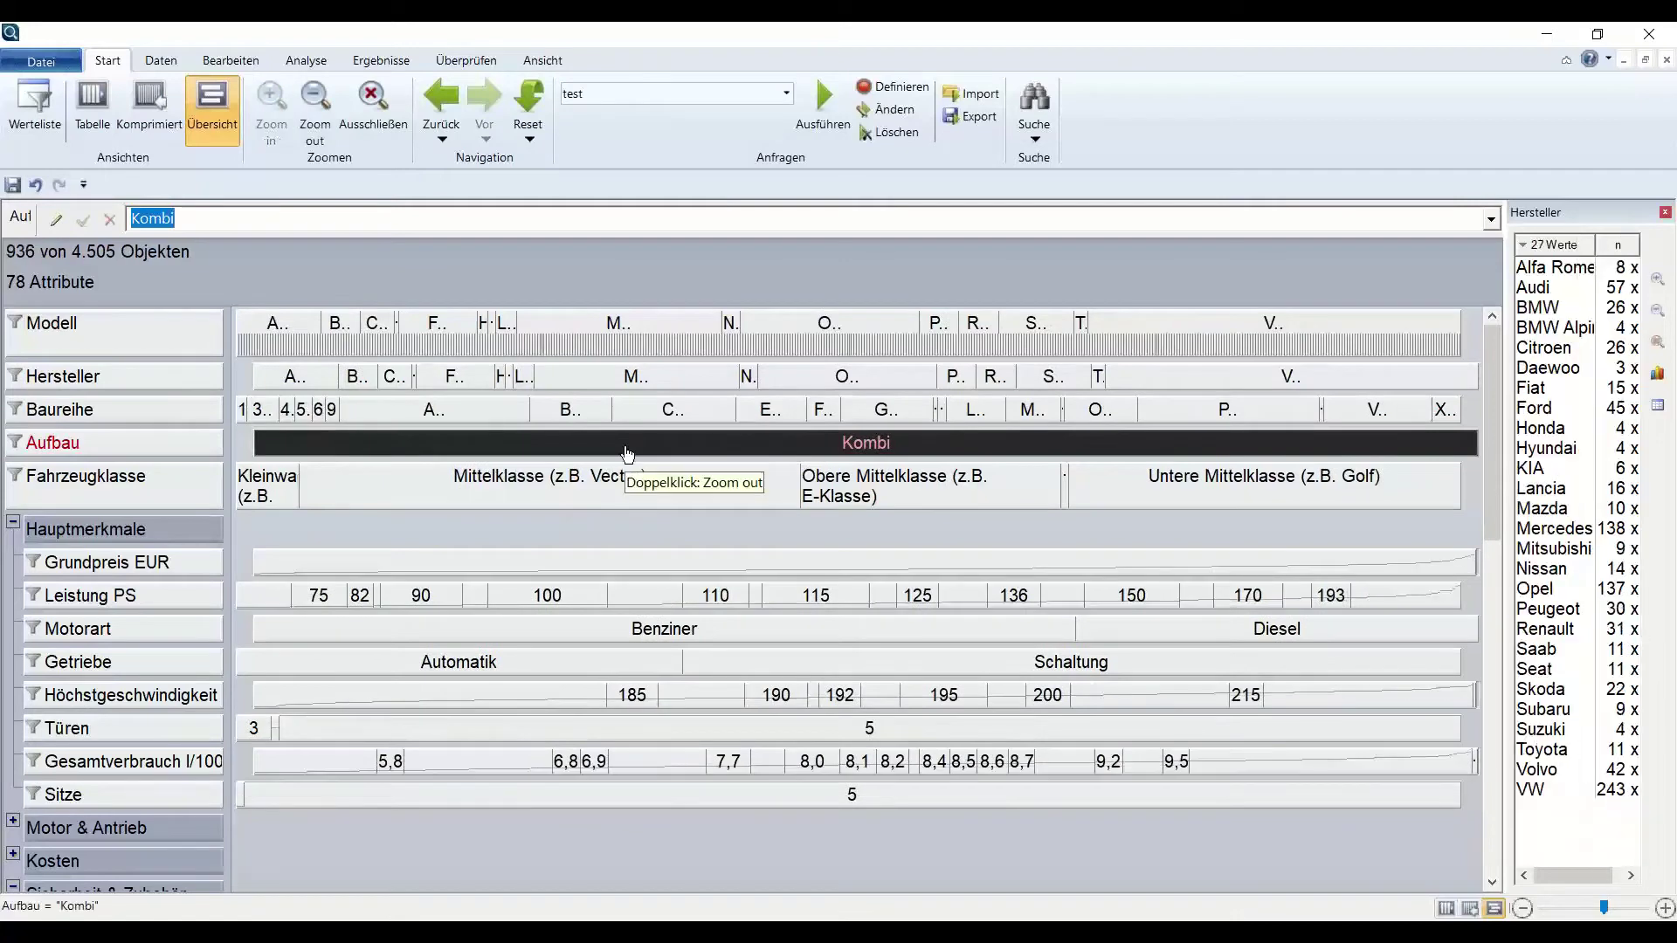
double_click(628, 447)
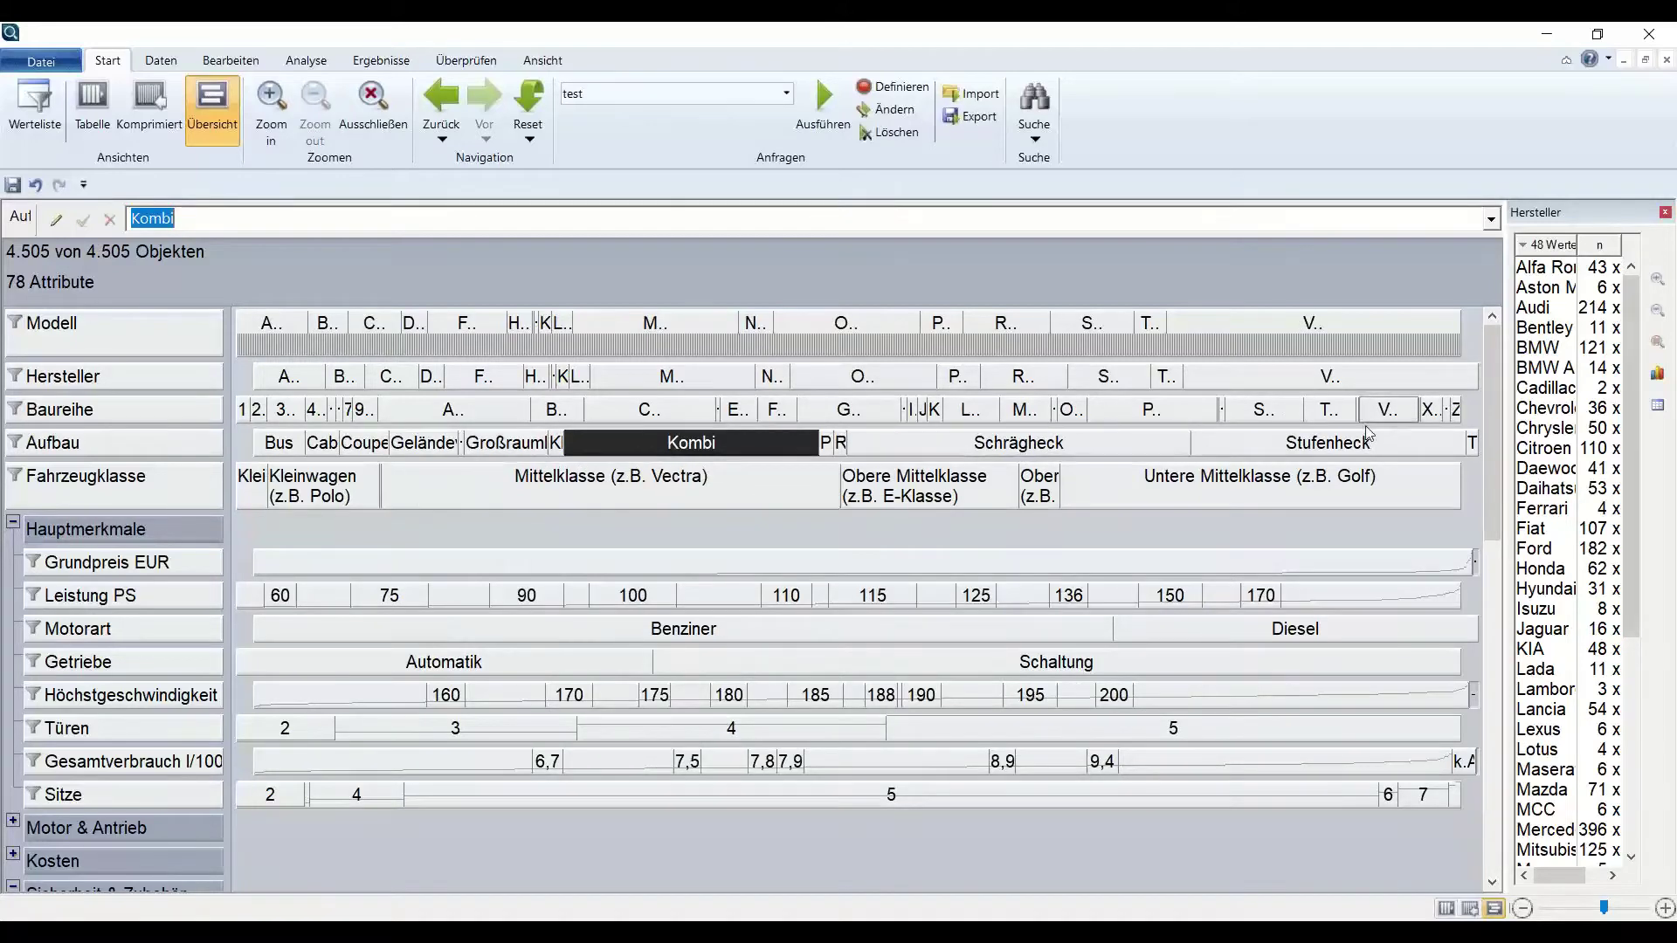
Widen the Hersteller list, zoom in on Alfa Romeo, Bentley, BMW Alpina, Chevrolet and Chrysler, and go back to the previous view.
drag(1503, 282, 1383, 282)
click(1429, 269)
ctrl+click(1422, 327)
ctrl+click(1420, 367)
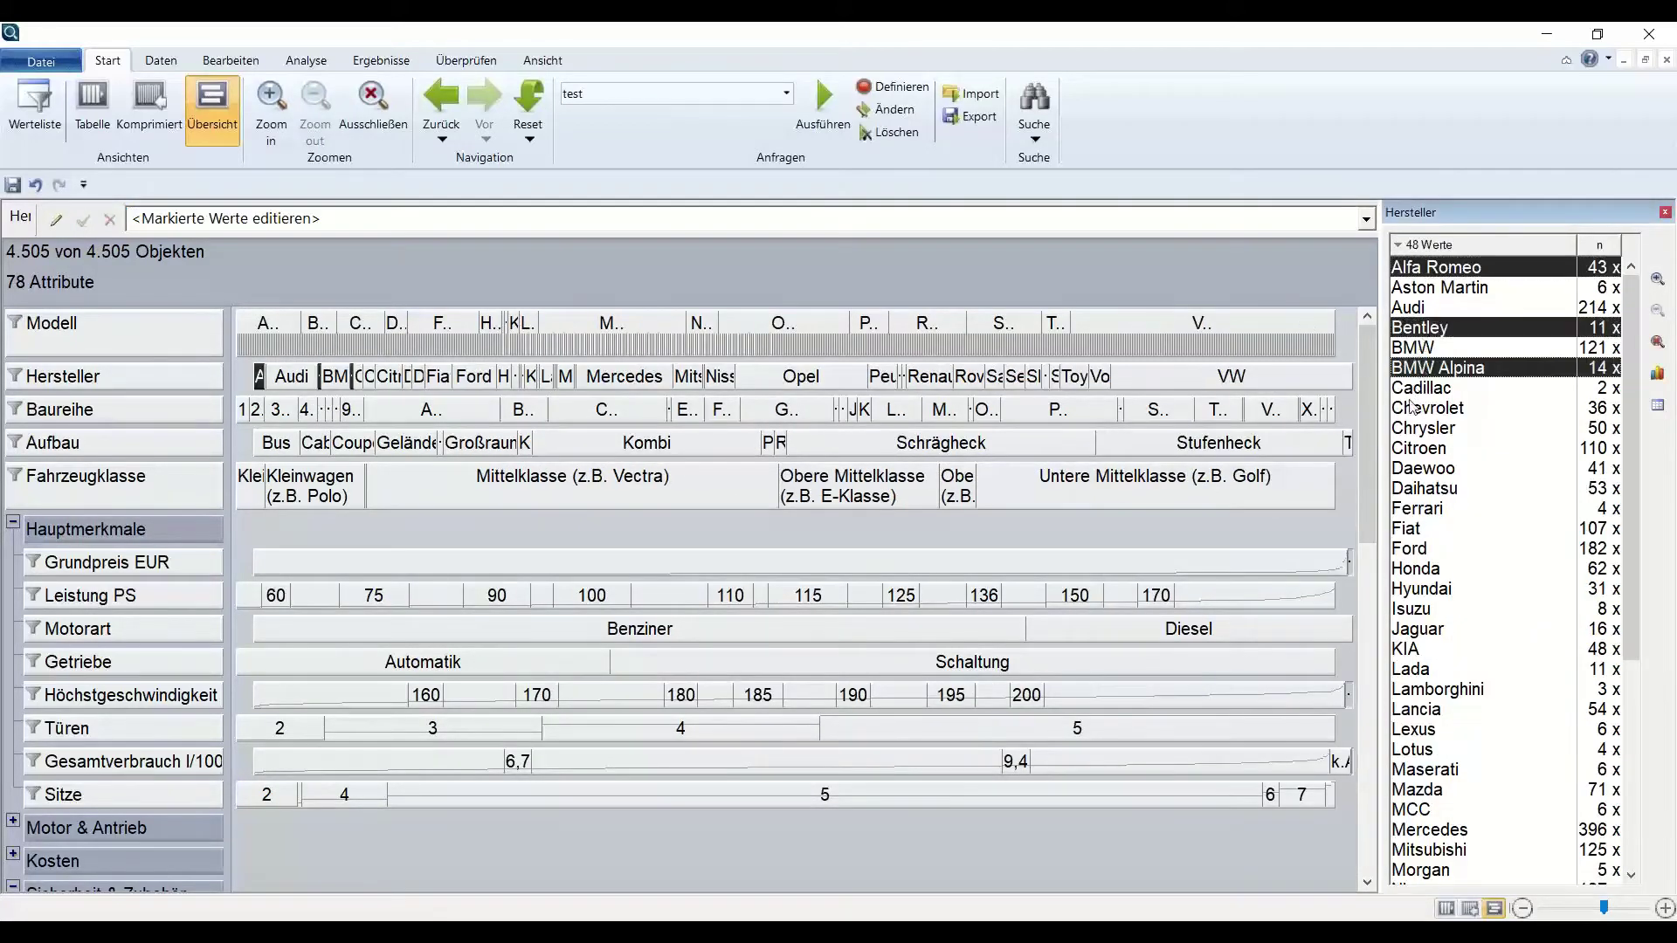
ctrl+click(1416, 408)
ctrl+click(1420, 428)
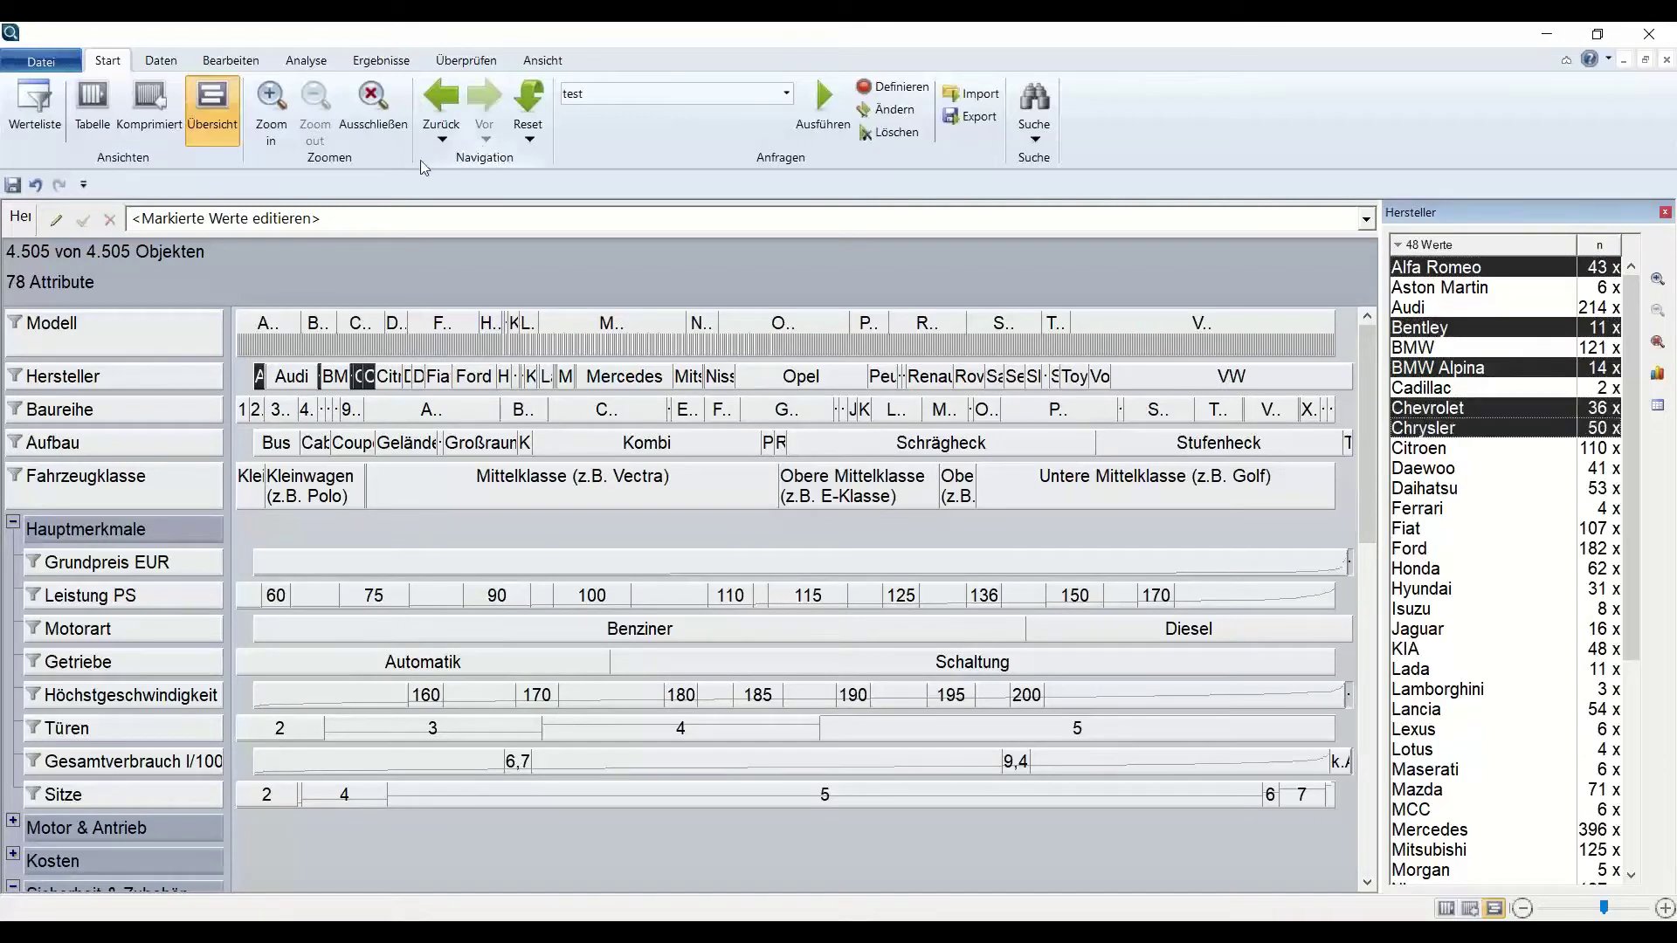
click(271, 100)
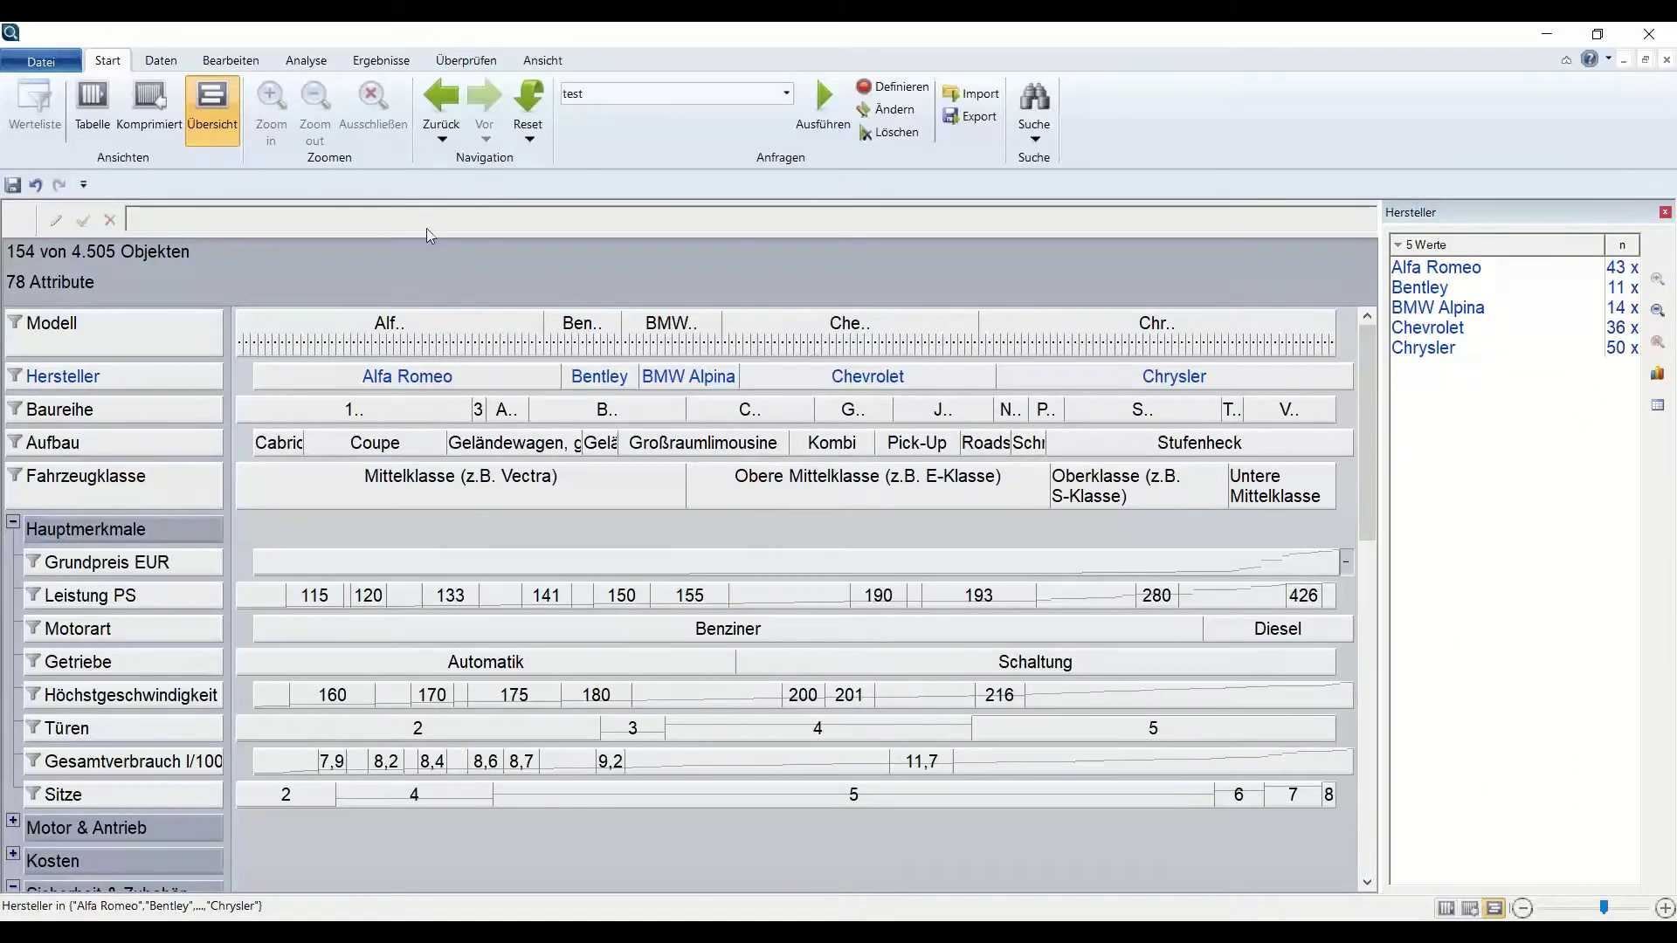
click(441, 100)
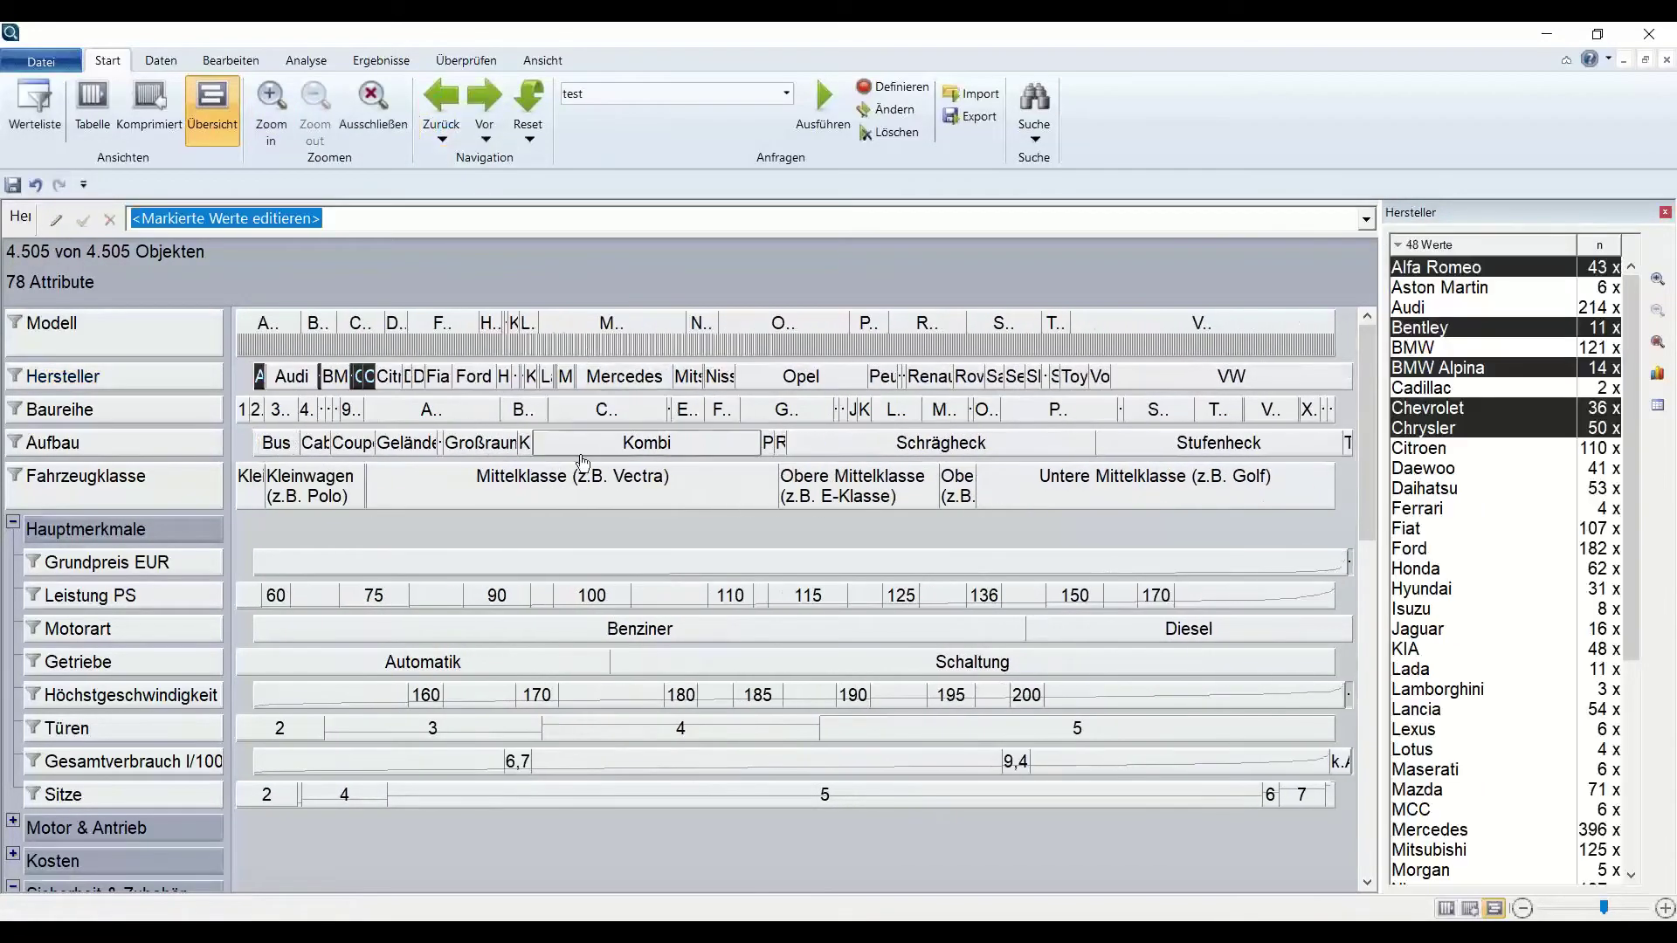
Filter for cars with Aufbau Stufenheck or Getriebe Automatik, and reset the table.
click(578, 492)
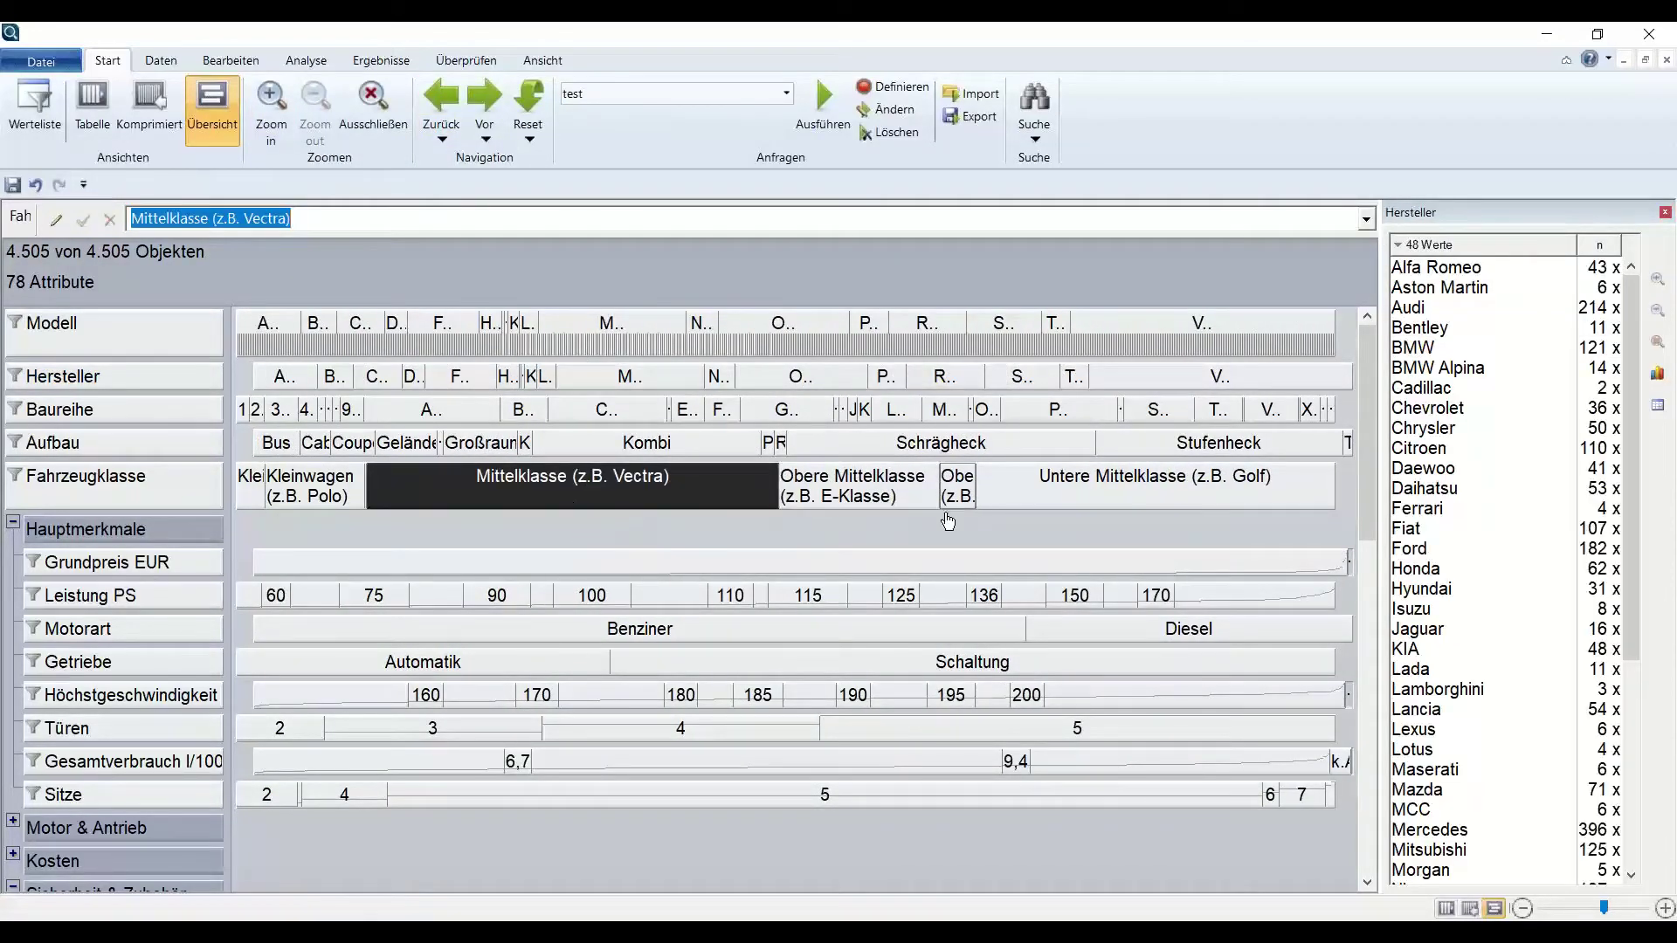
click(1135, 447)
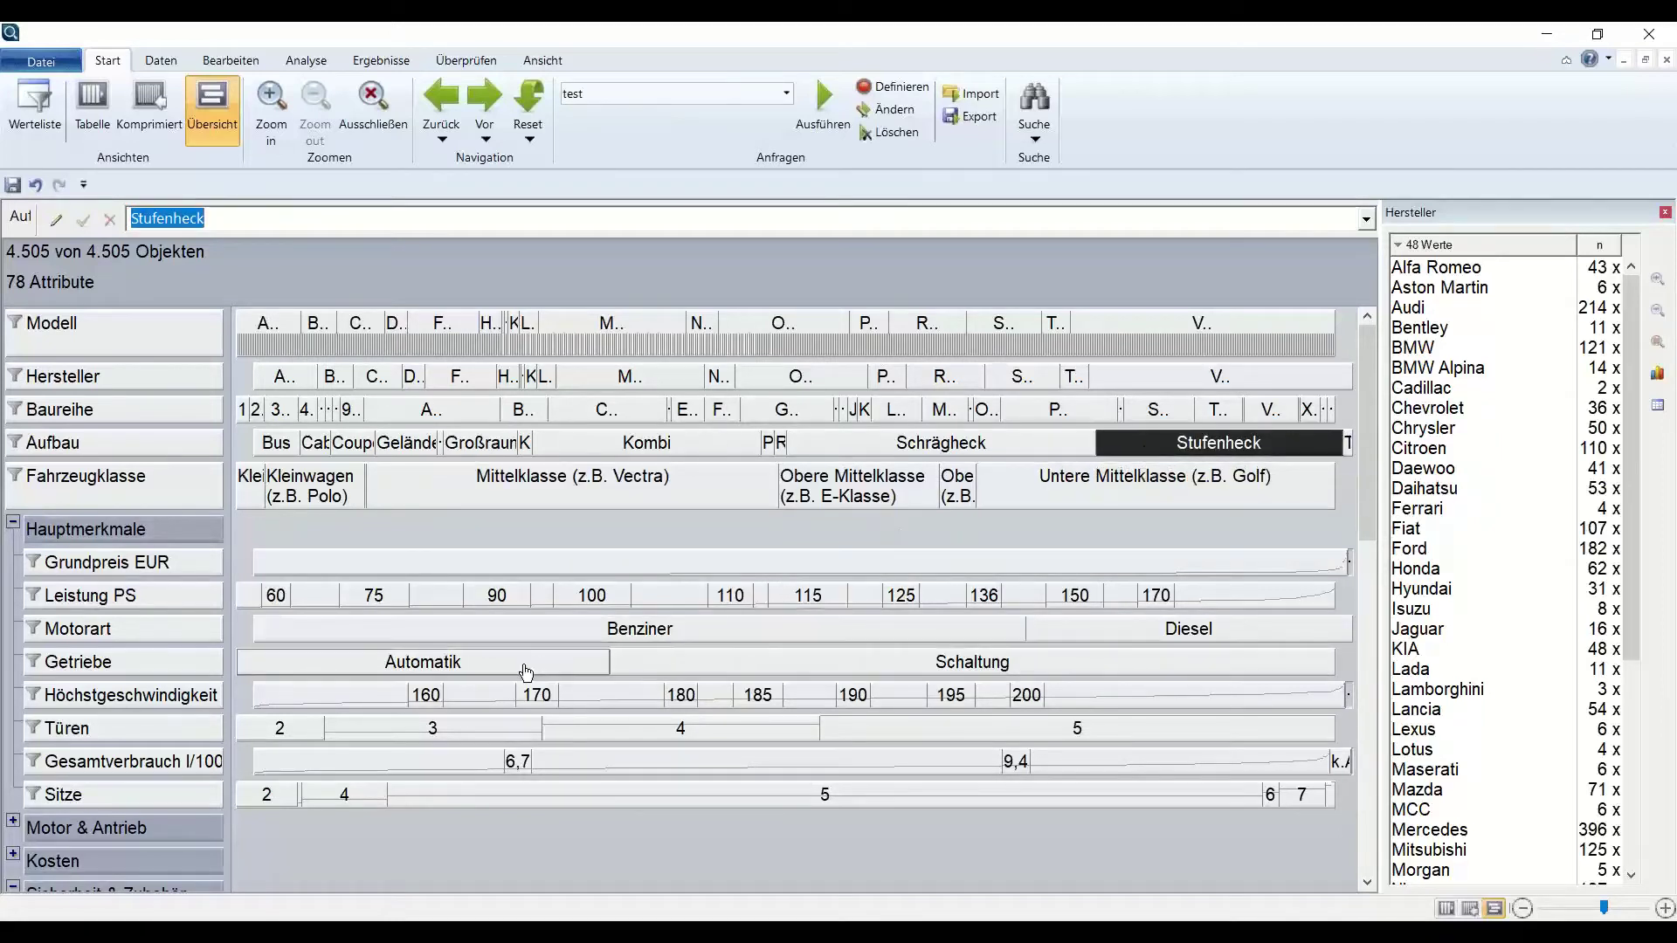
click(474, 666)
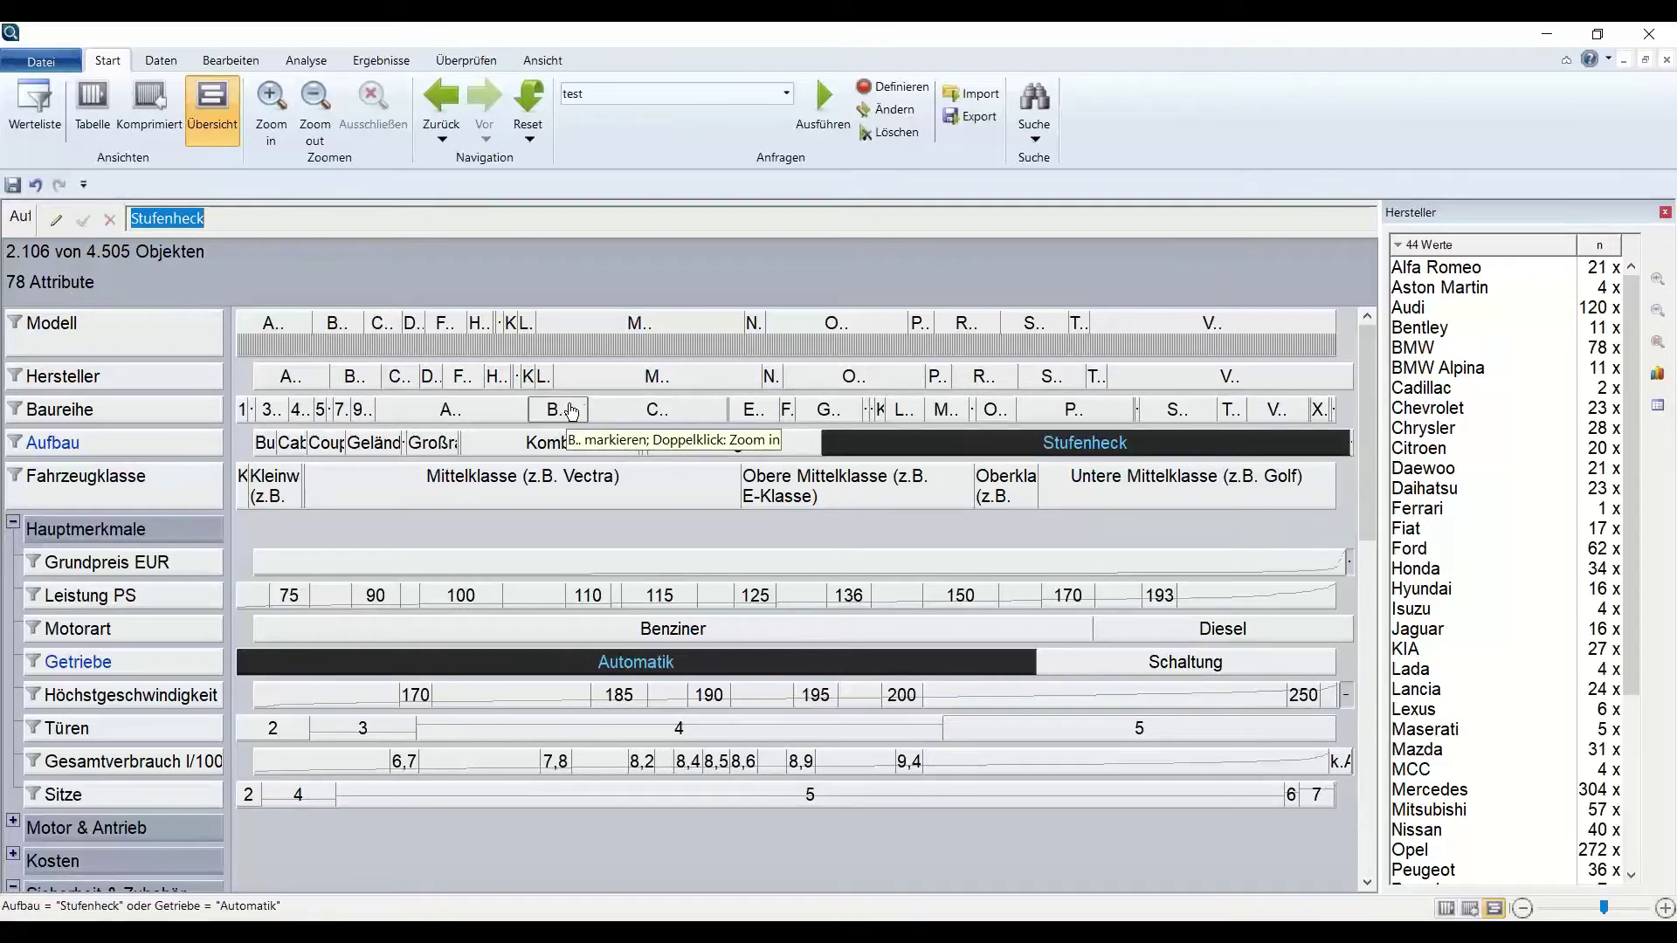
click(531, 106)
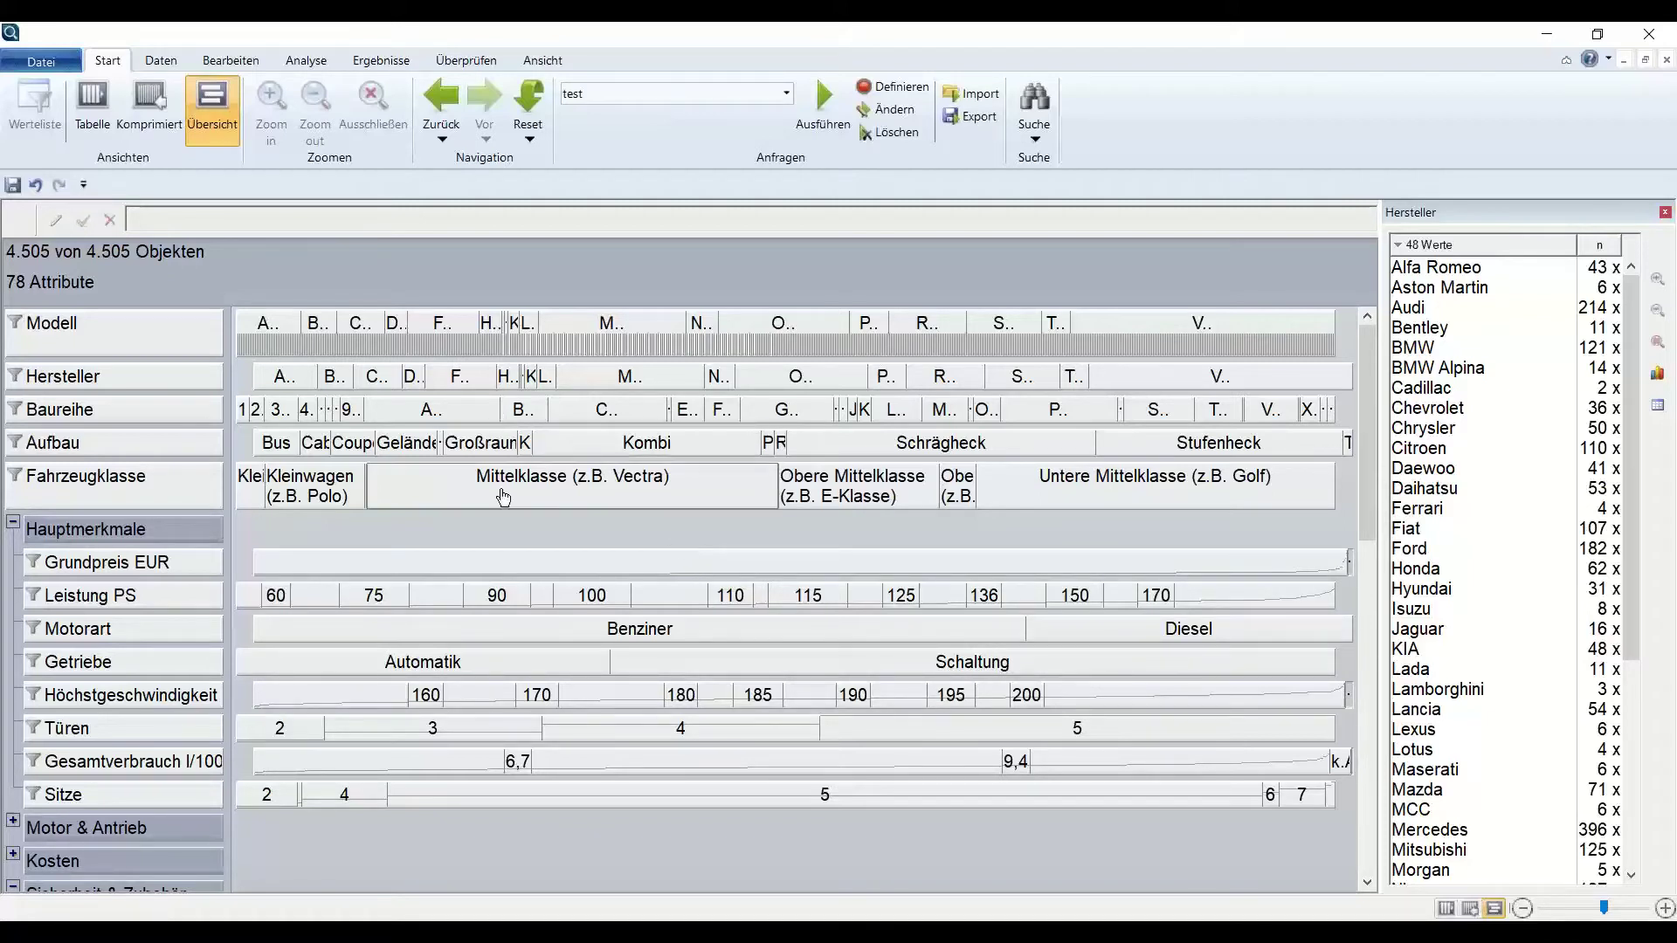
Start a database import with a new ODBC data source and connect to the user data source Stammdaten.
click(41, 61)
mouse_move(116, 246)
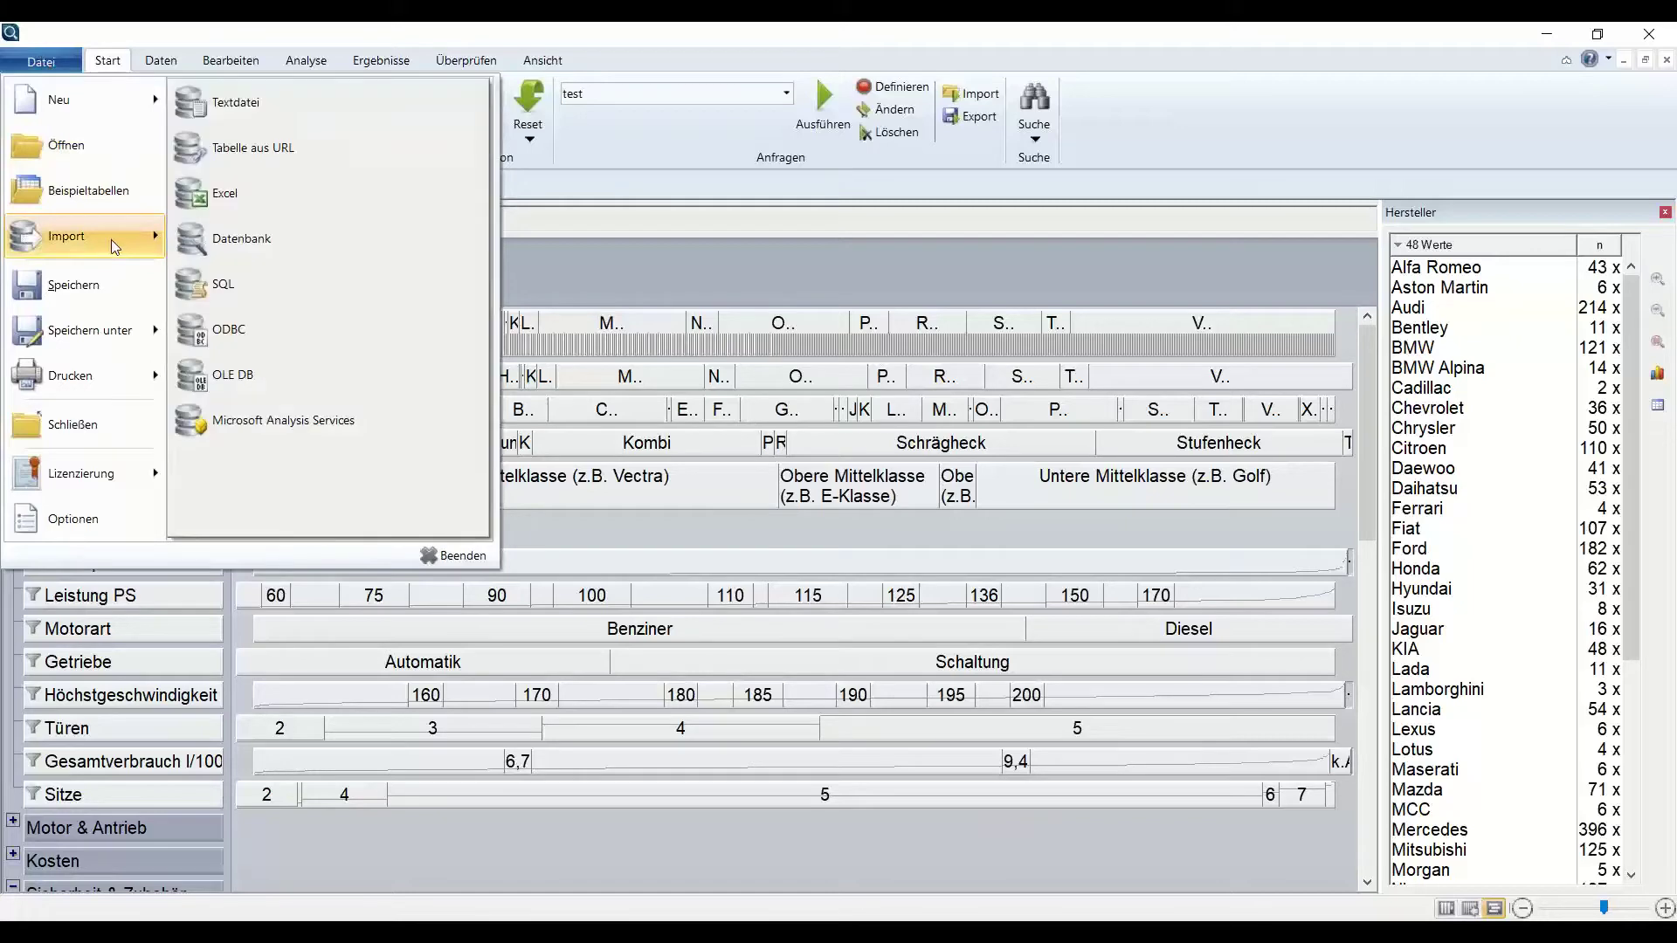
click(241, 239)
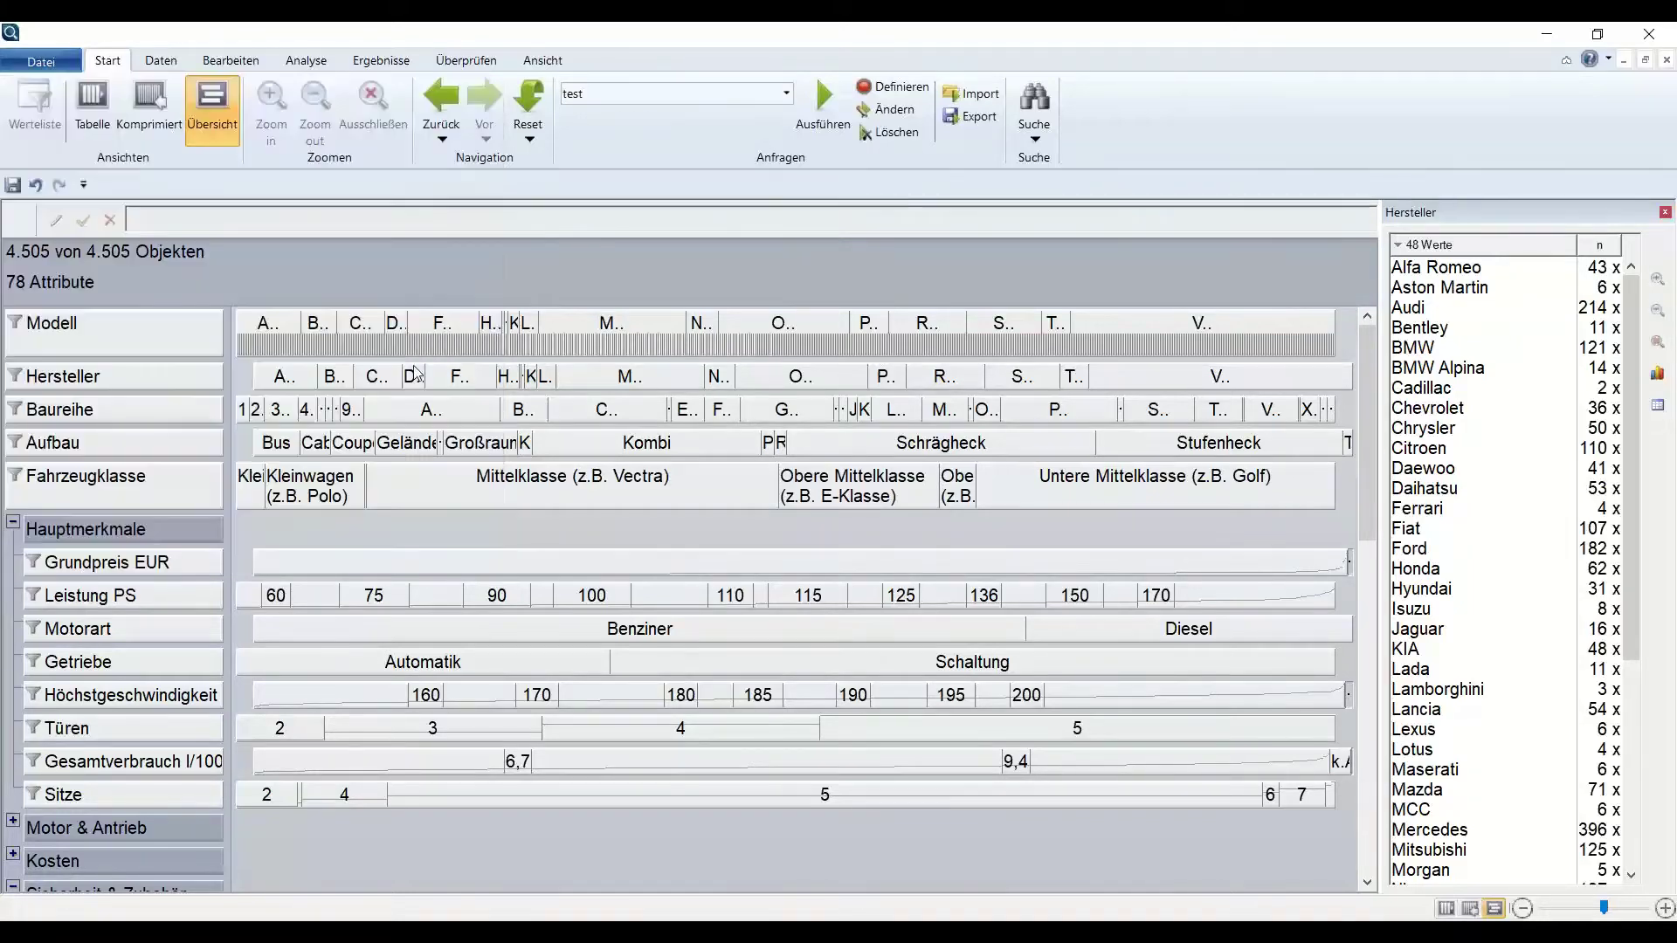
click(208, 146)
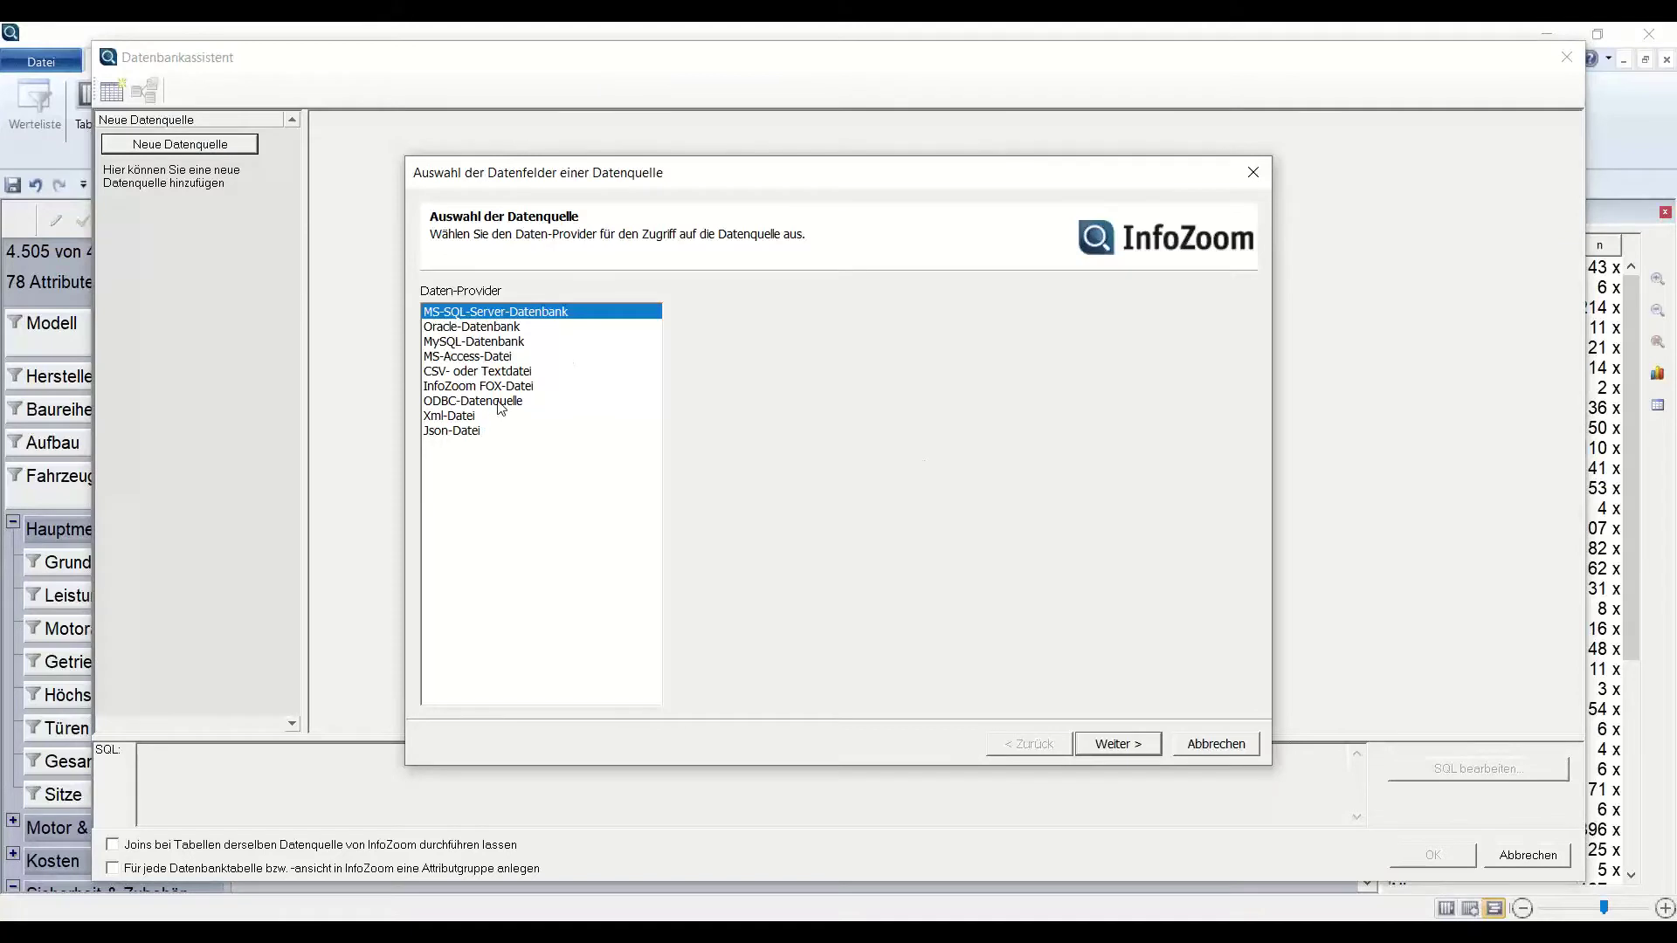
double_click(499, 401)
double_click(892, 367)
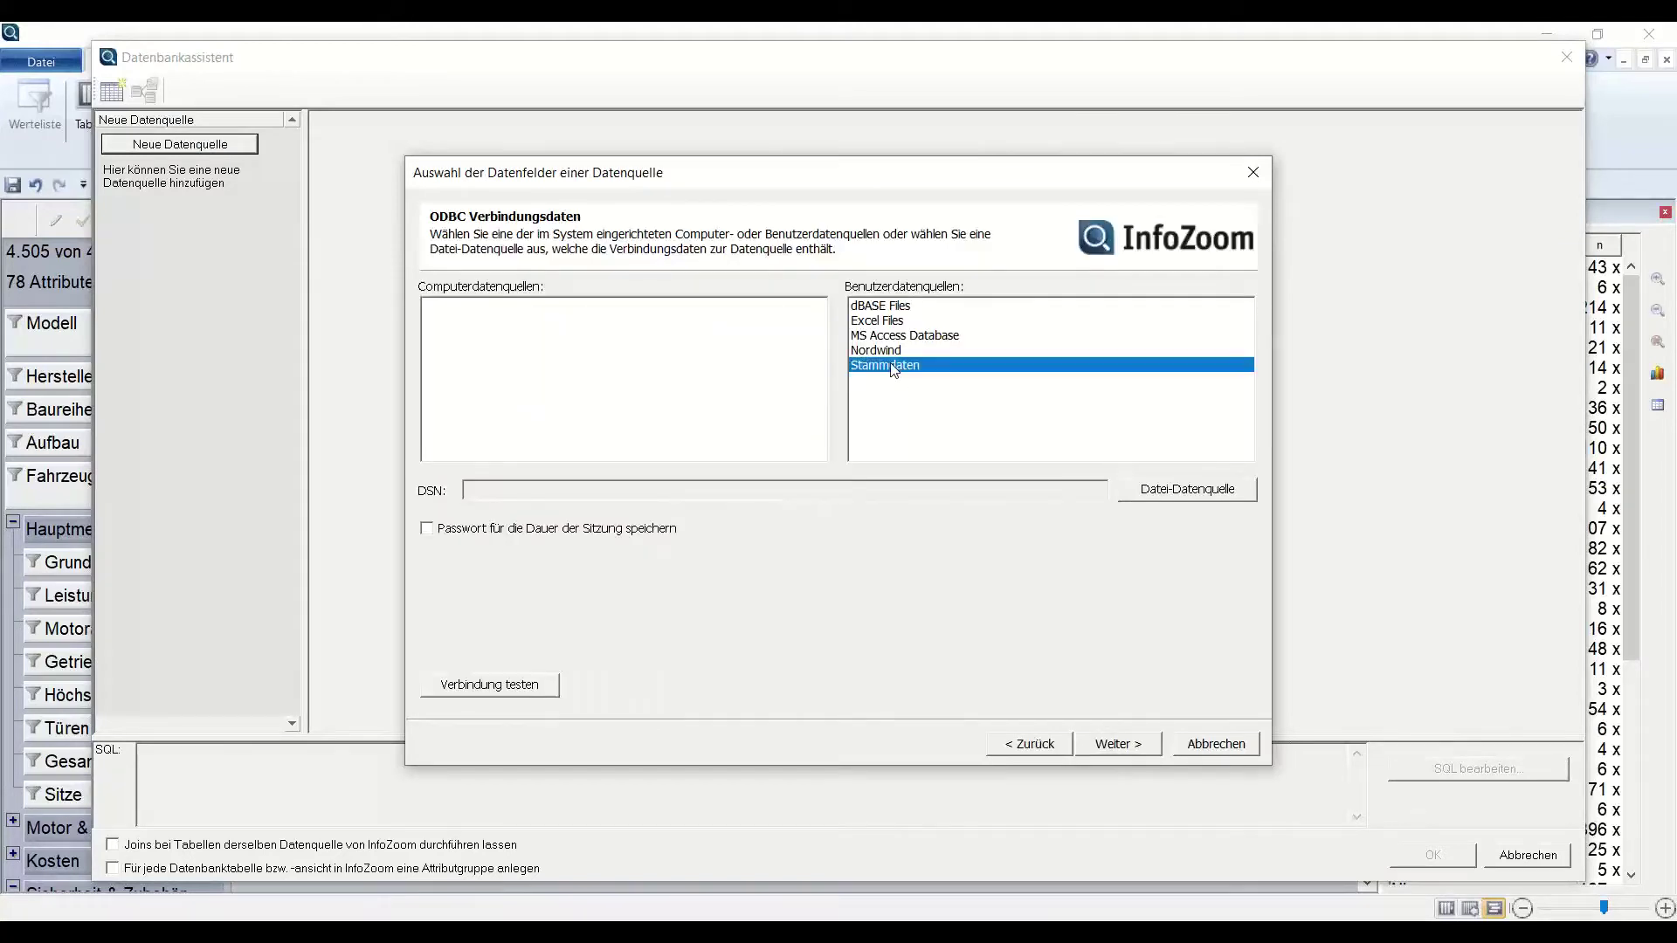
click(1118, 744)
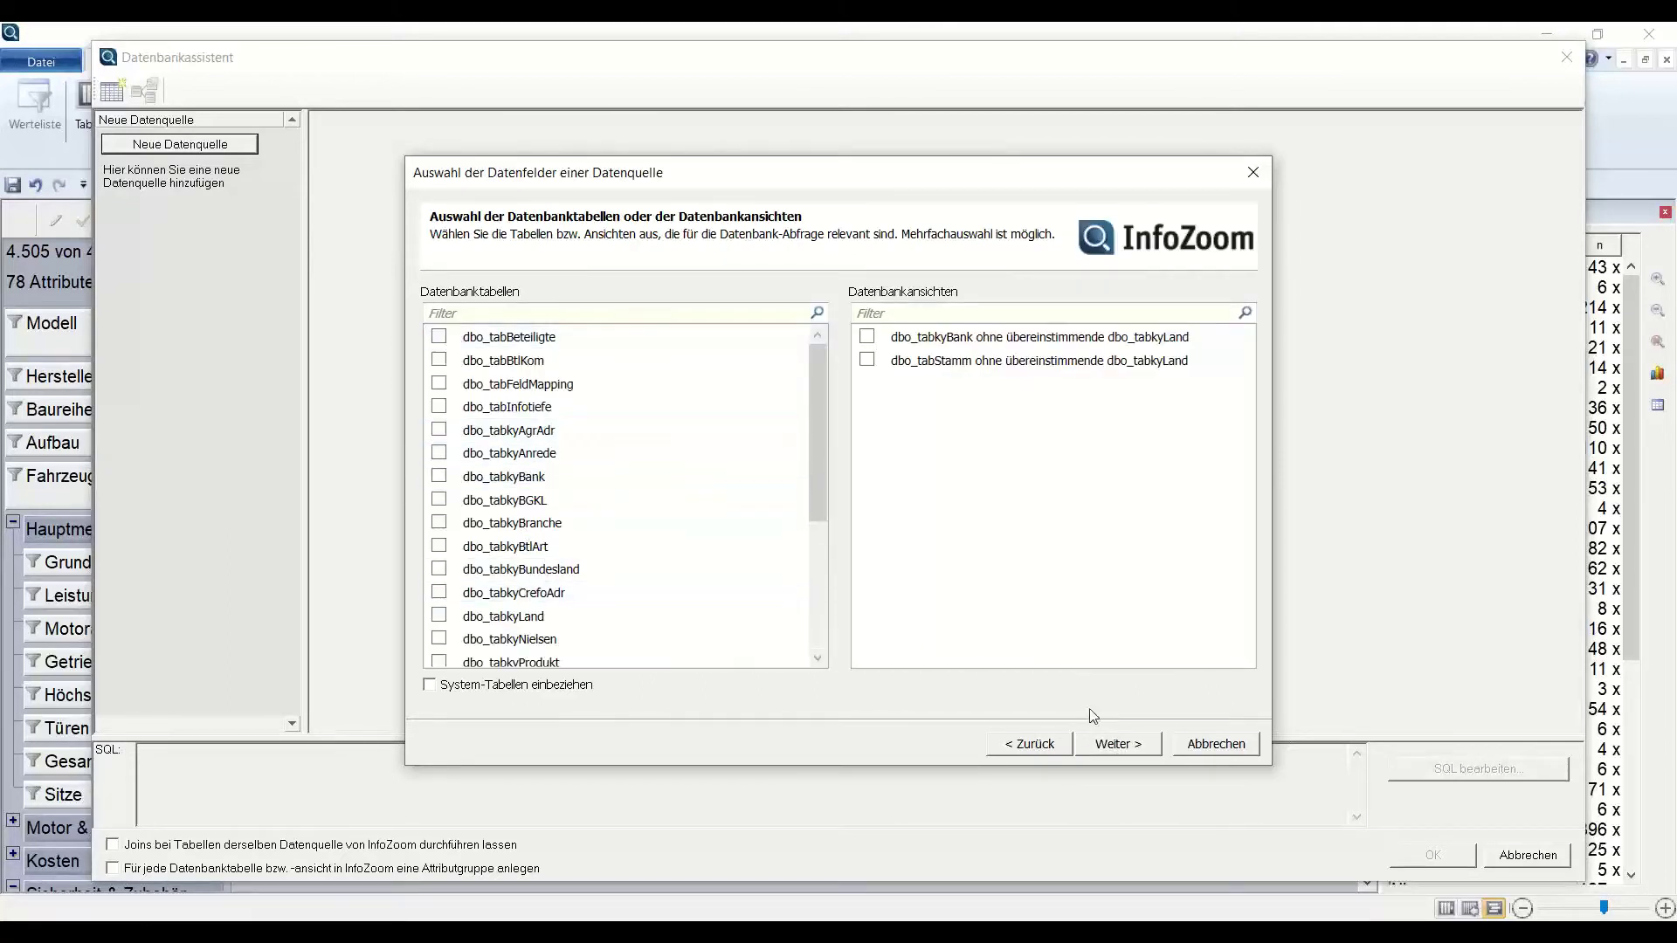
Choose the database table dbo_tabBeteiligte with all its fields and import it.
click(1119, 744)
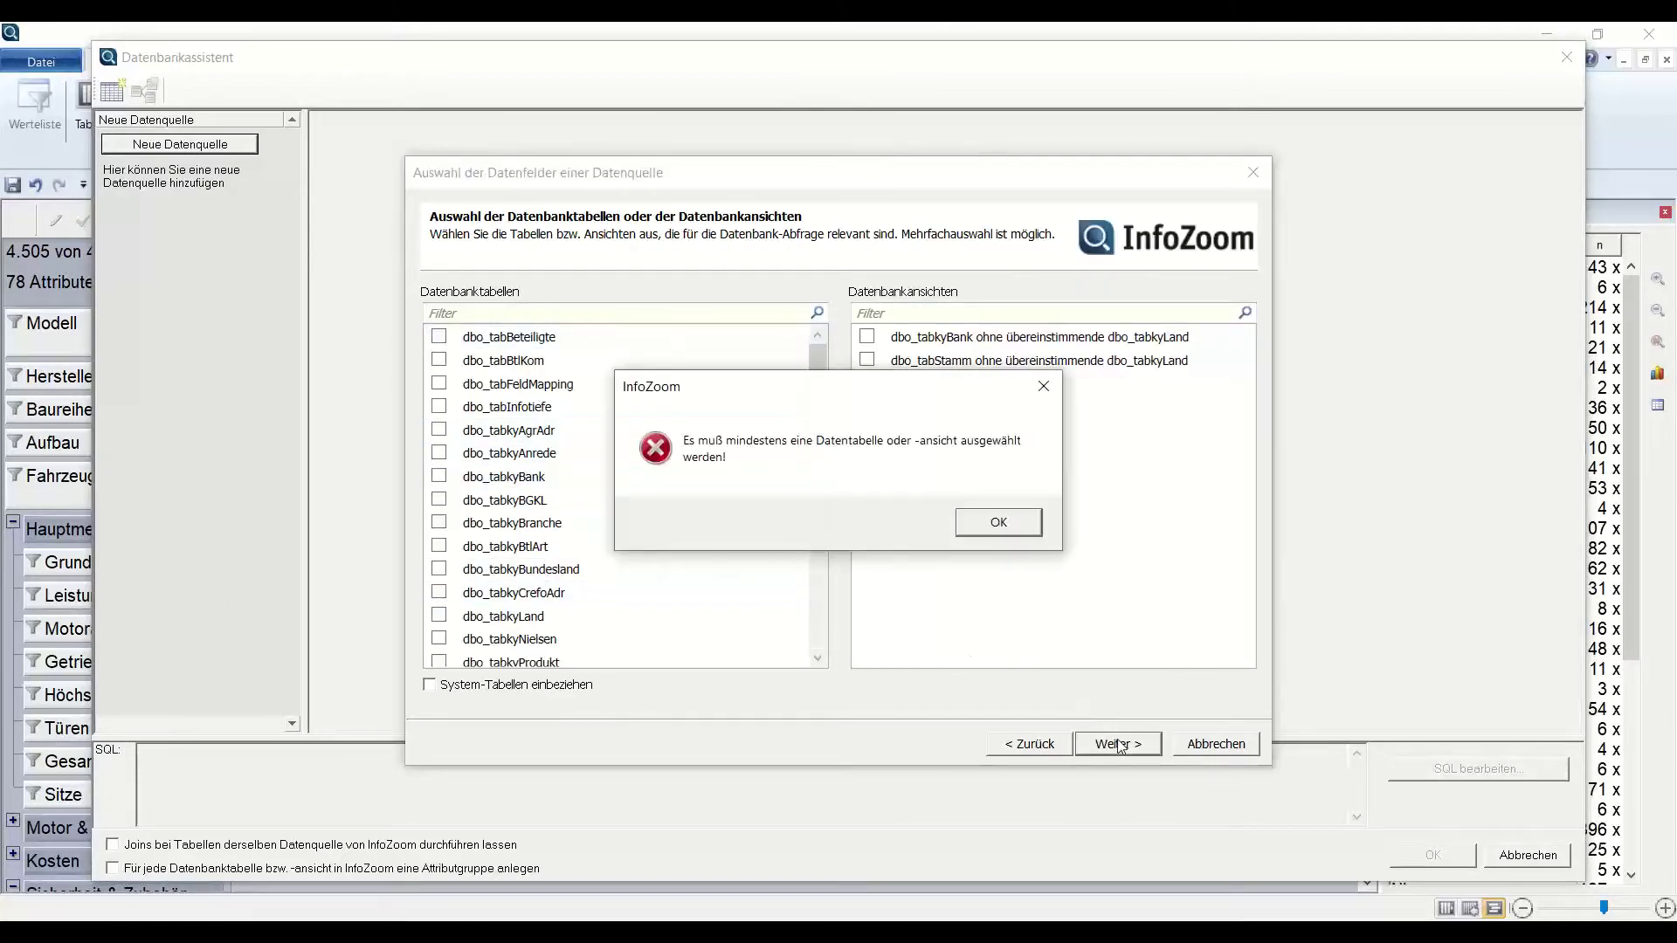
click(999, 522)
click(438, 336)
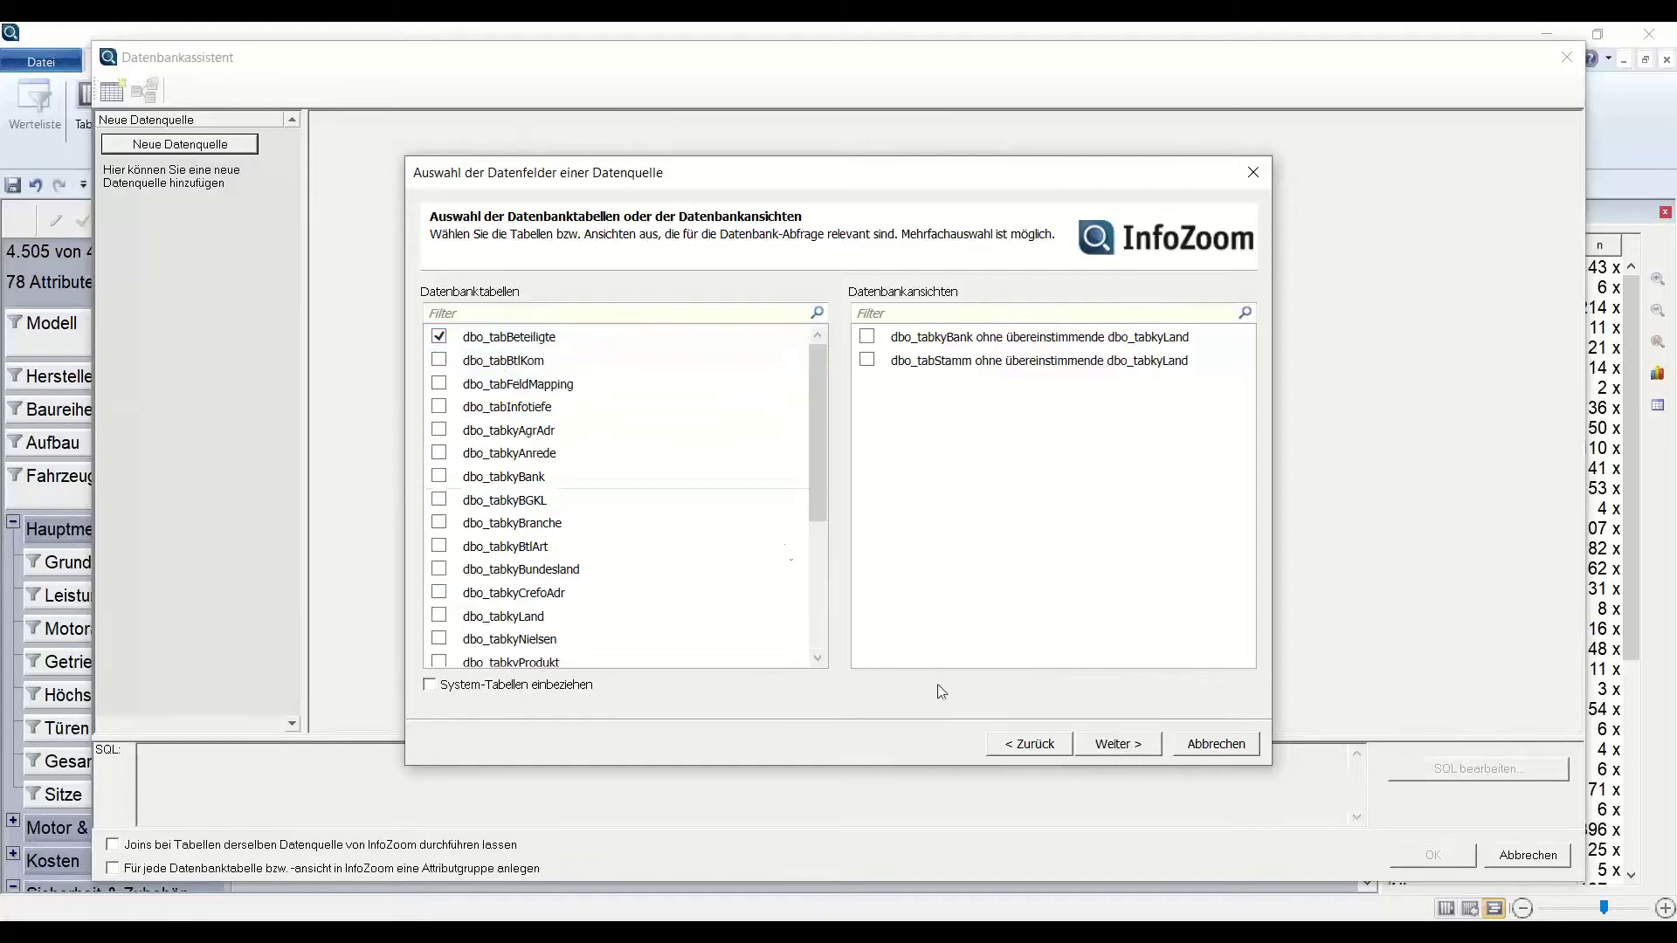
click(1117, 743)
click(1117, 744)
click(1117, 745)
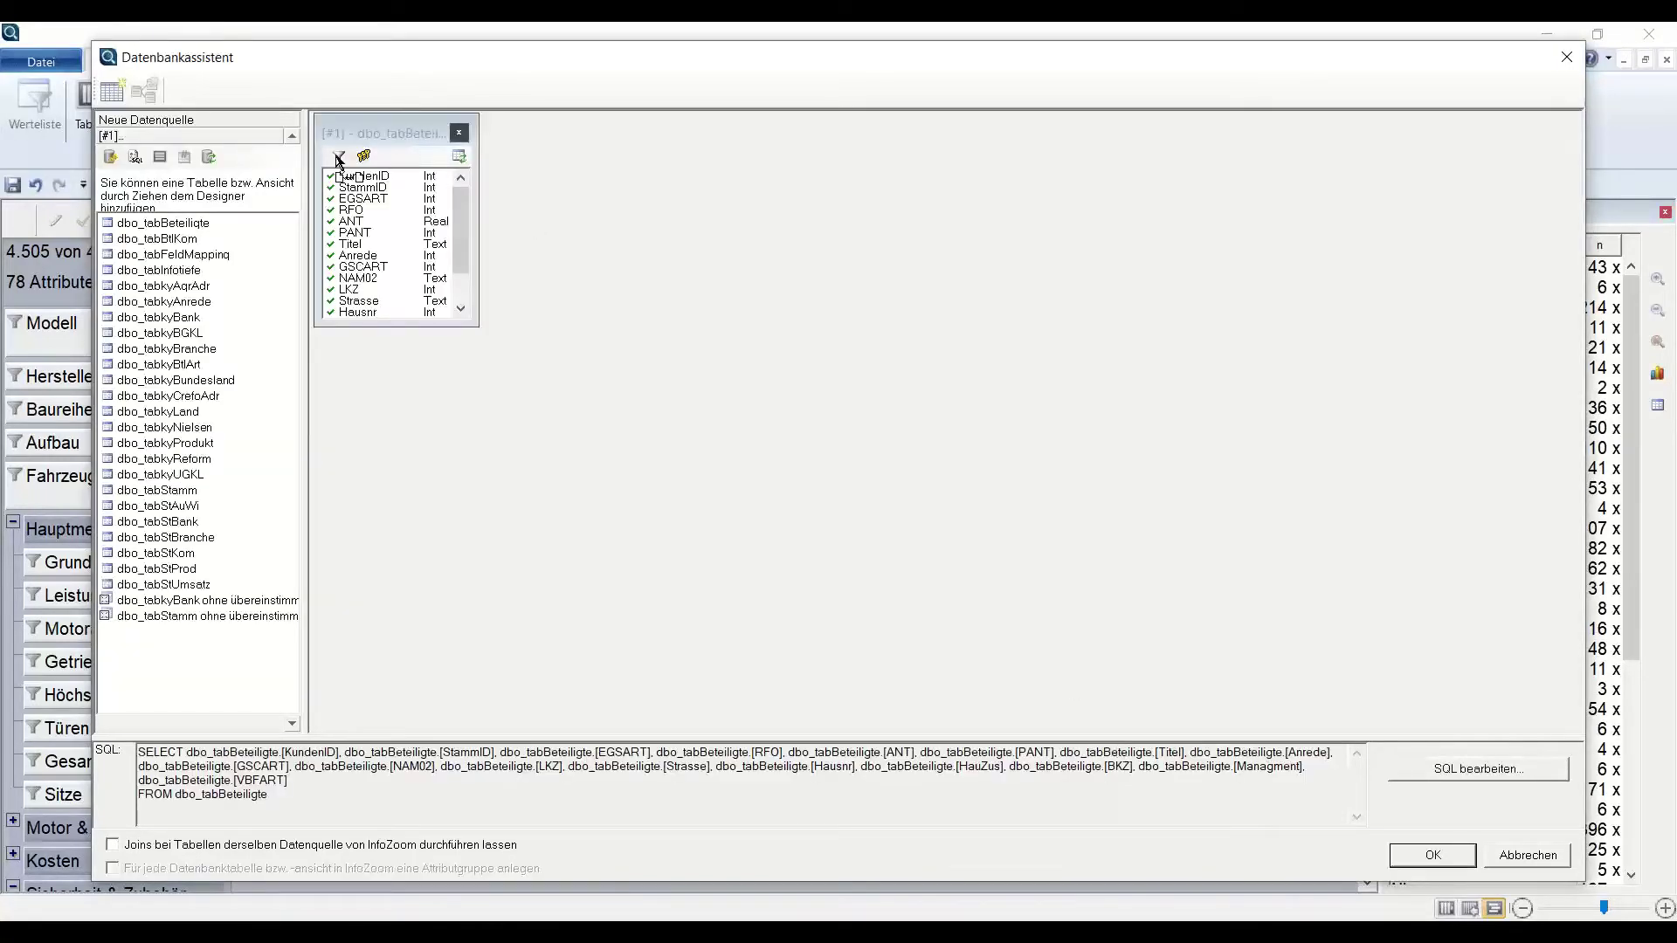
click(1437, 863)
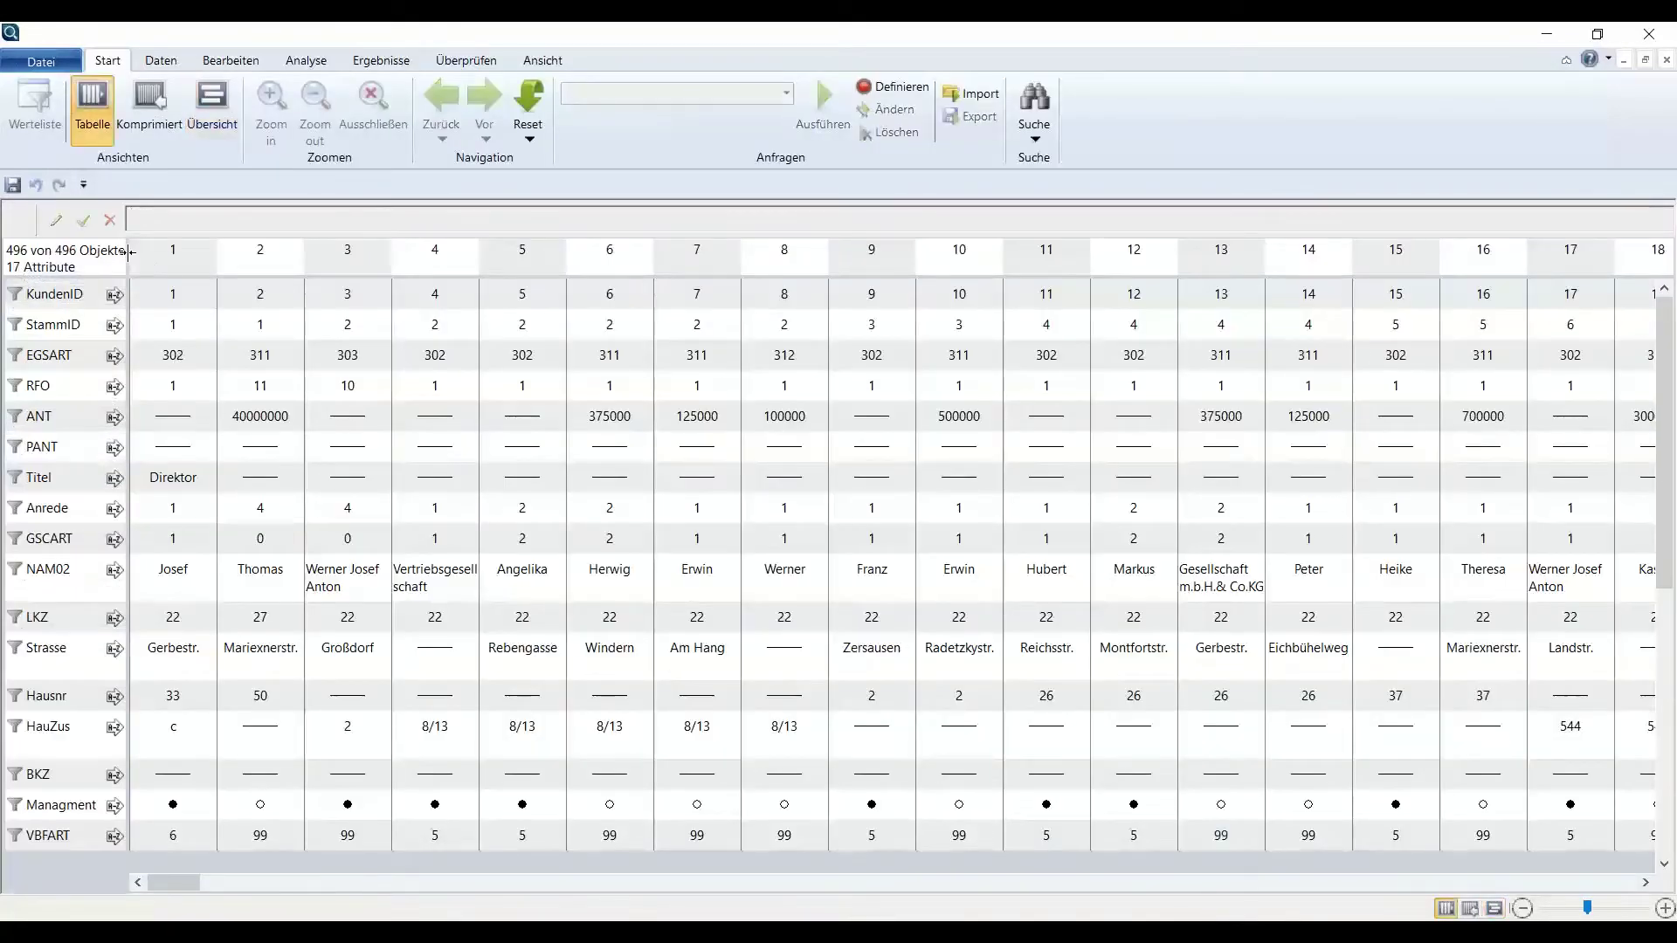
Widen the attribute name column, show the imported table in the overview and check the value list of PANT.
double_click(130, 252)
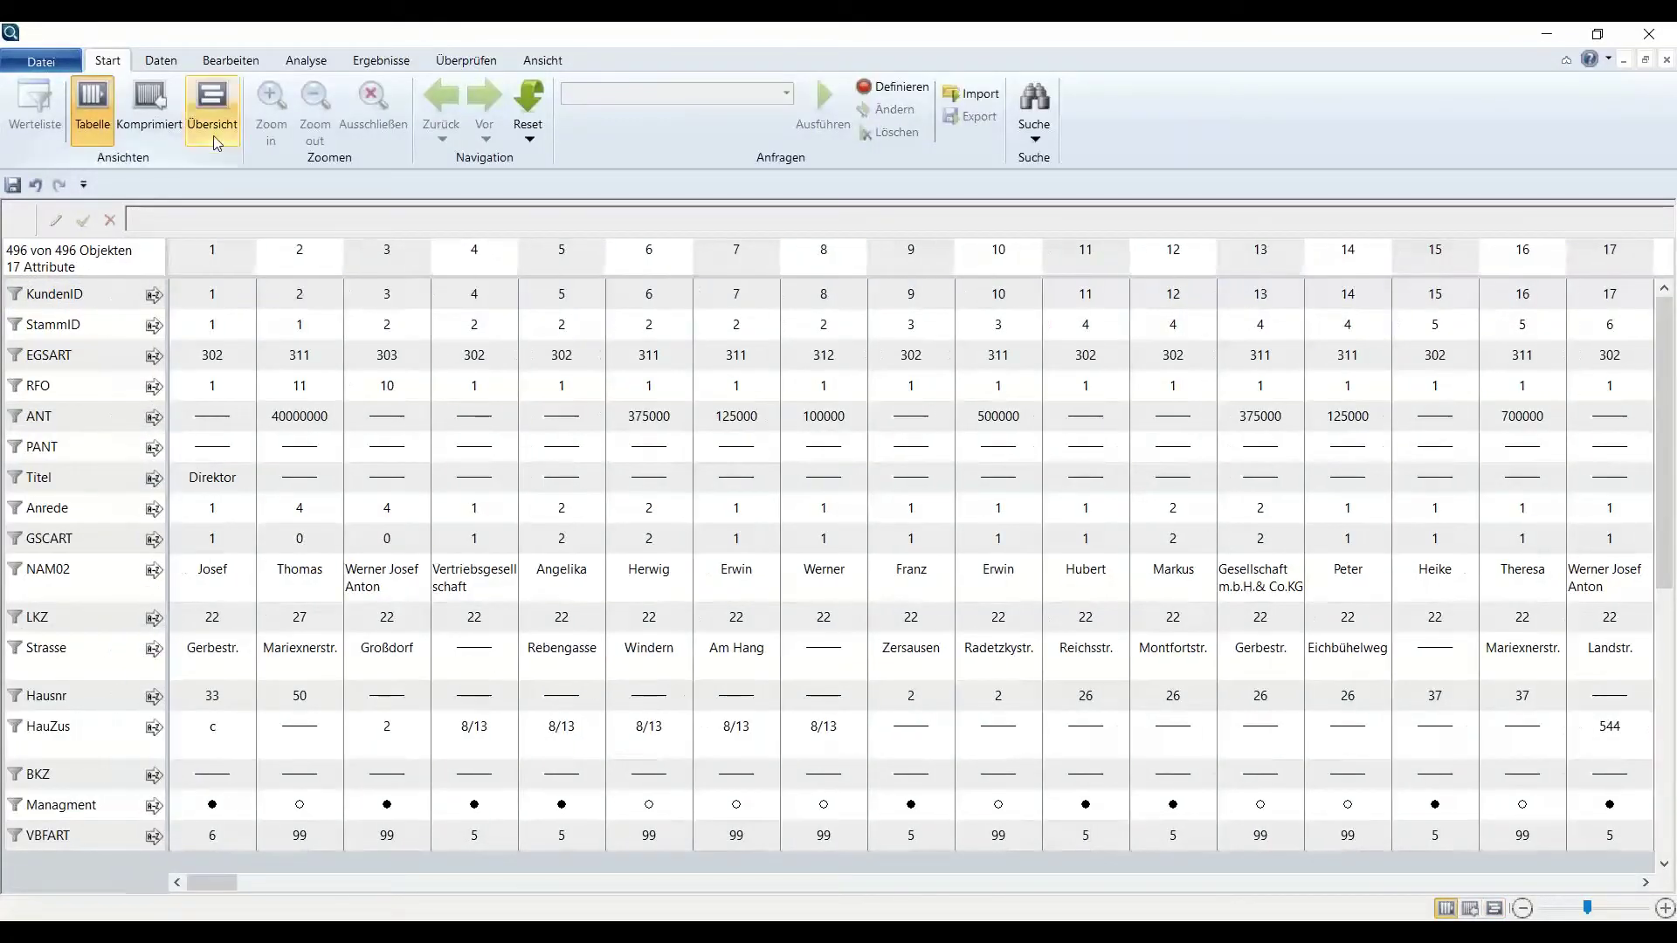
click(212, 110)
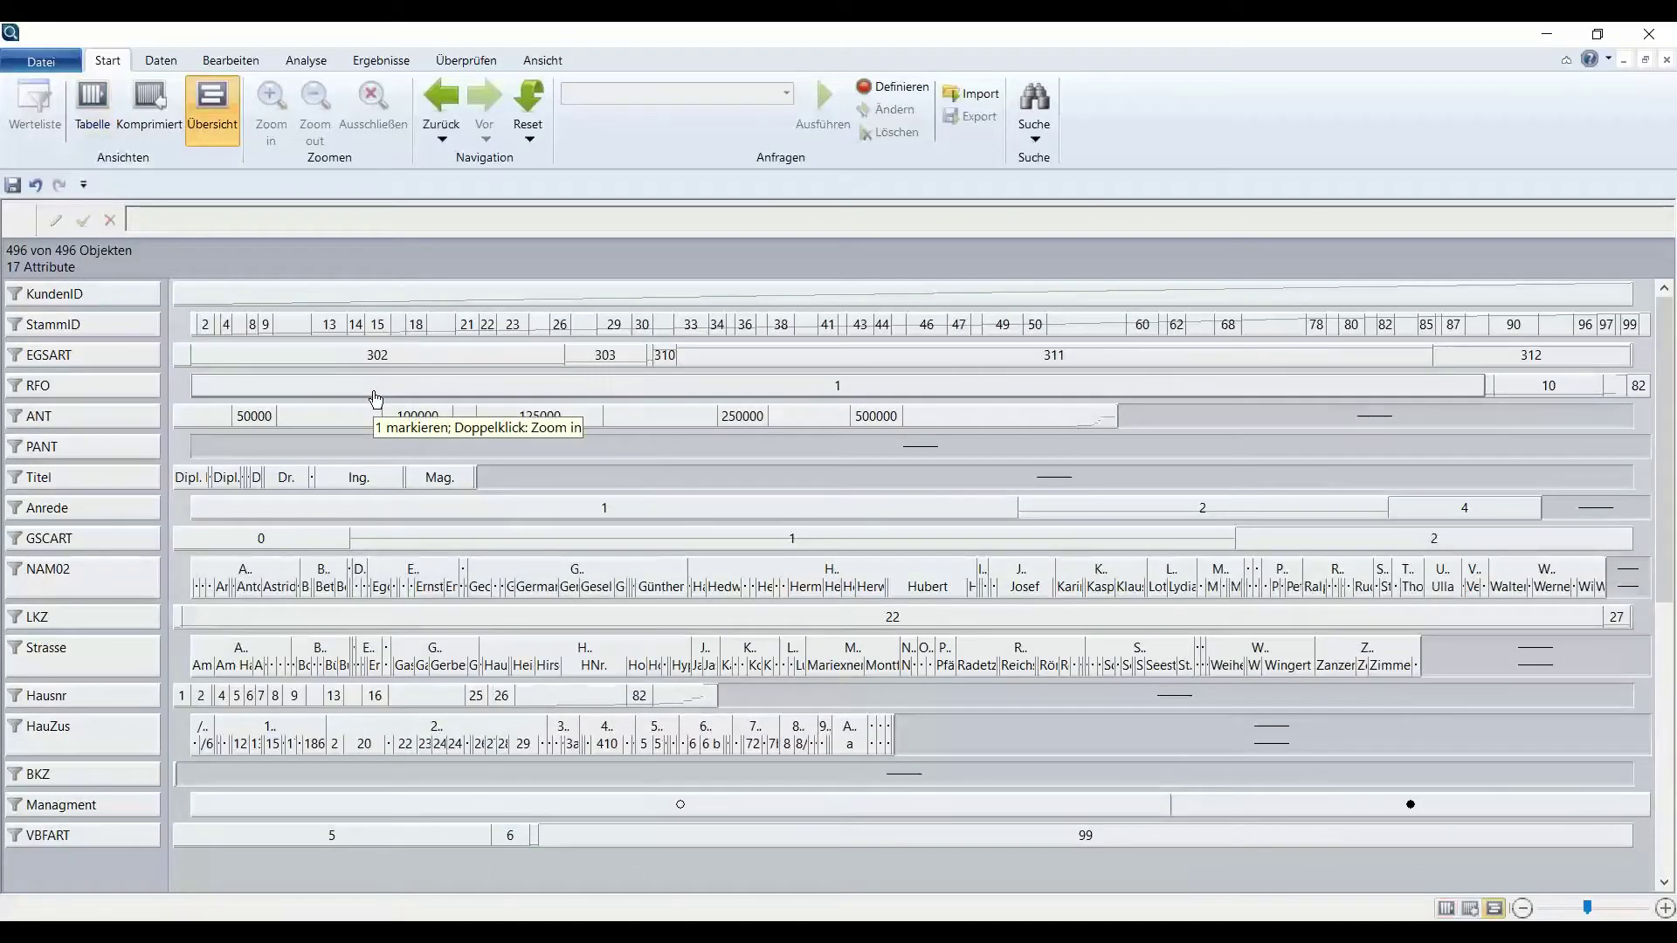
click(243, 446)
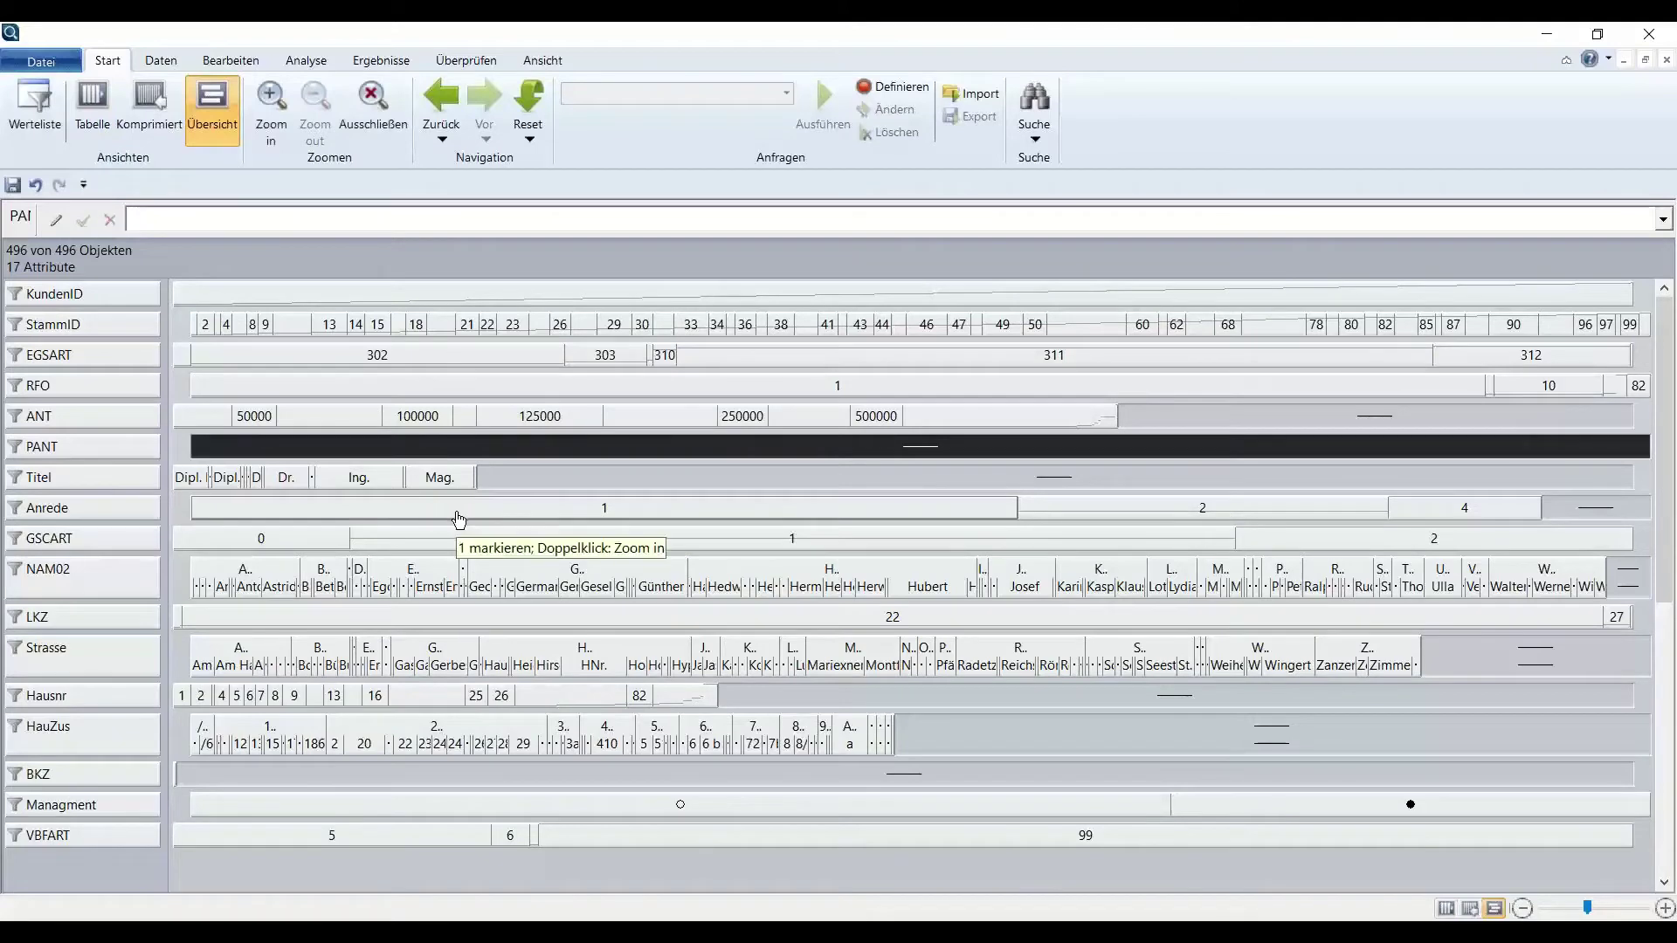
click(16, 449)
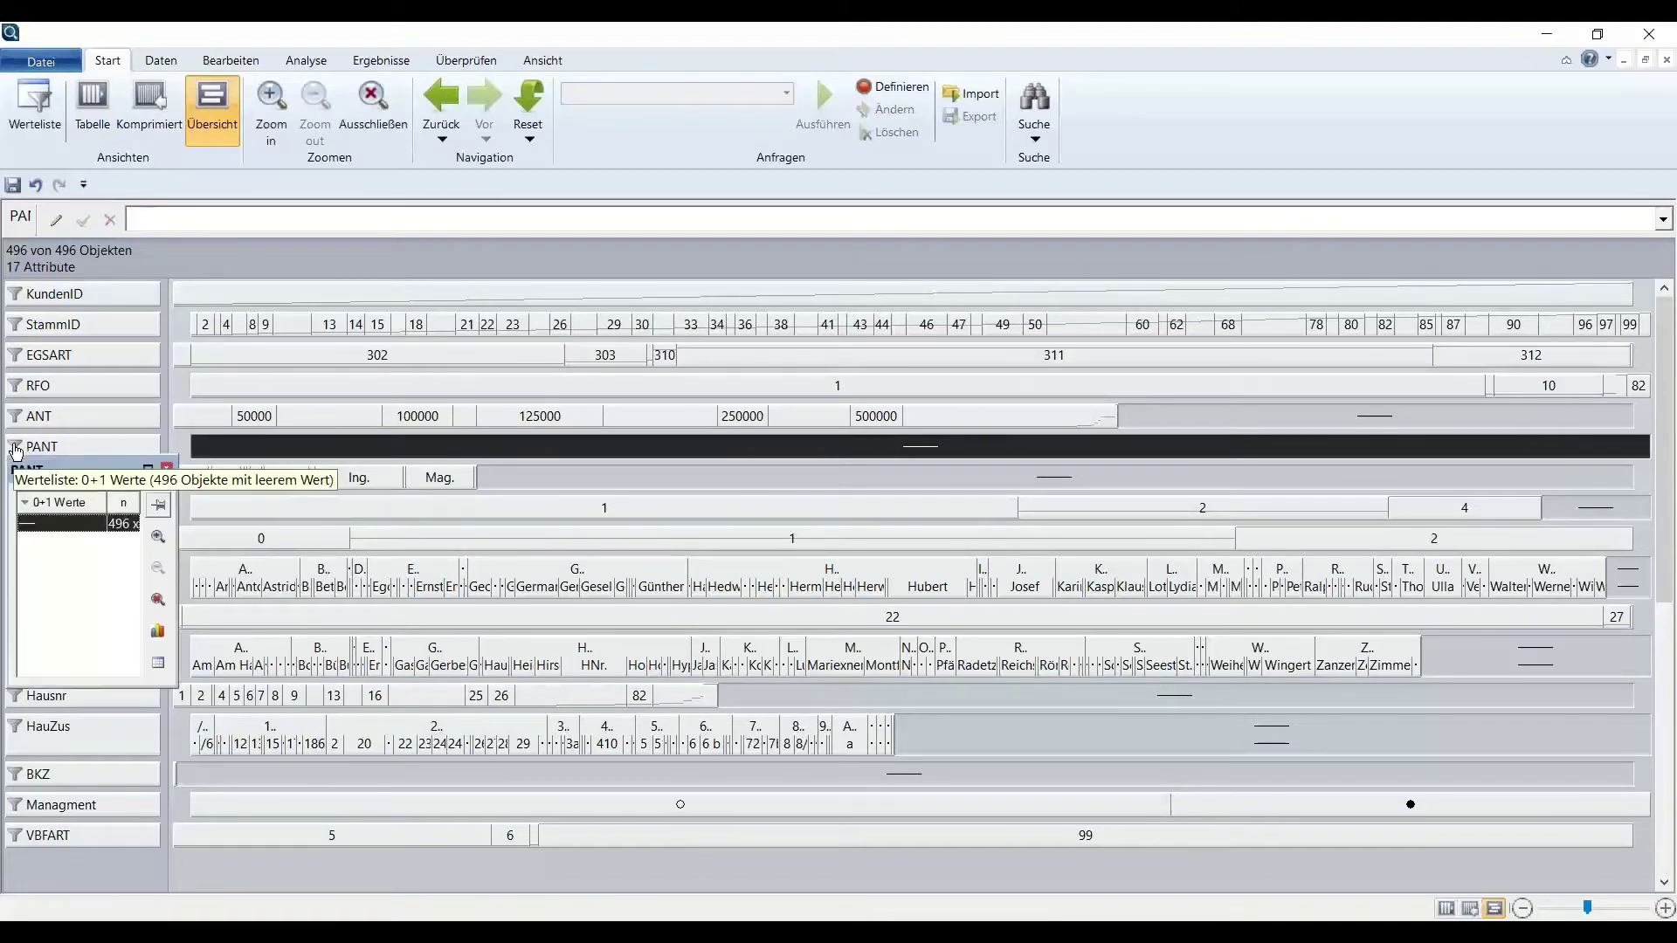
click(16, 449)
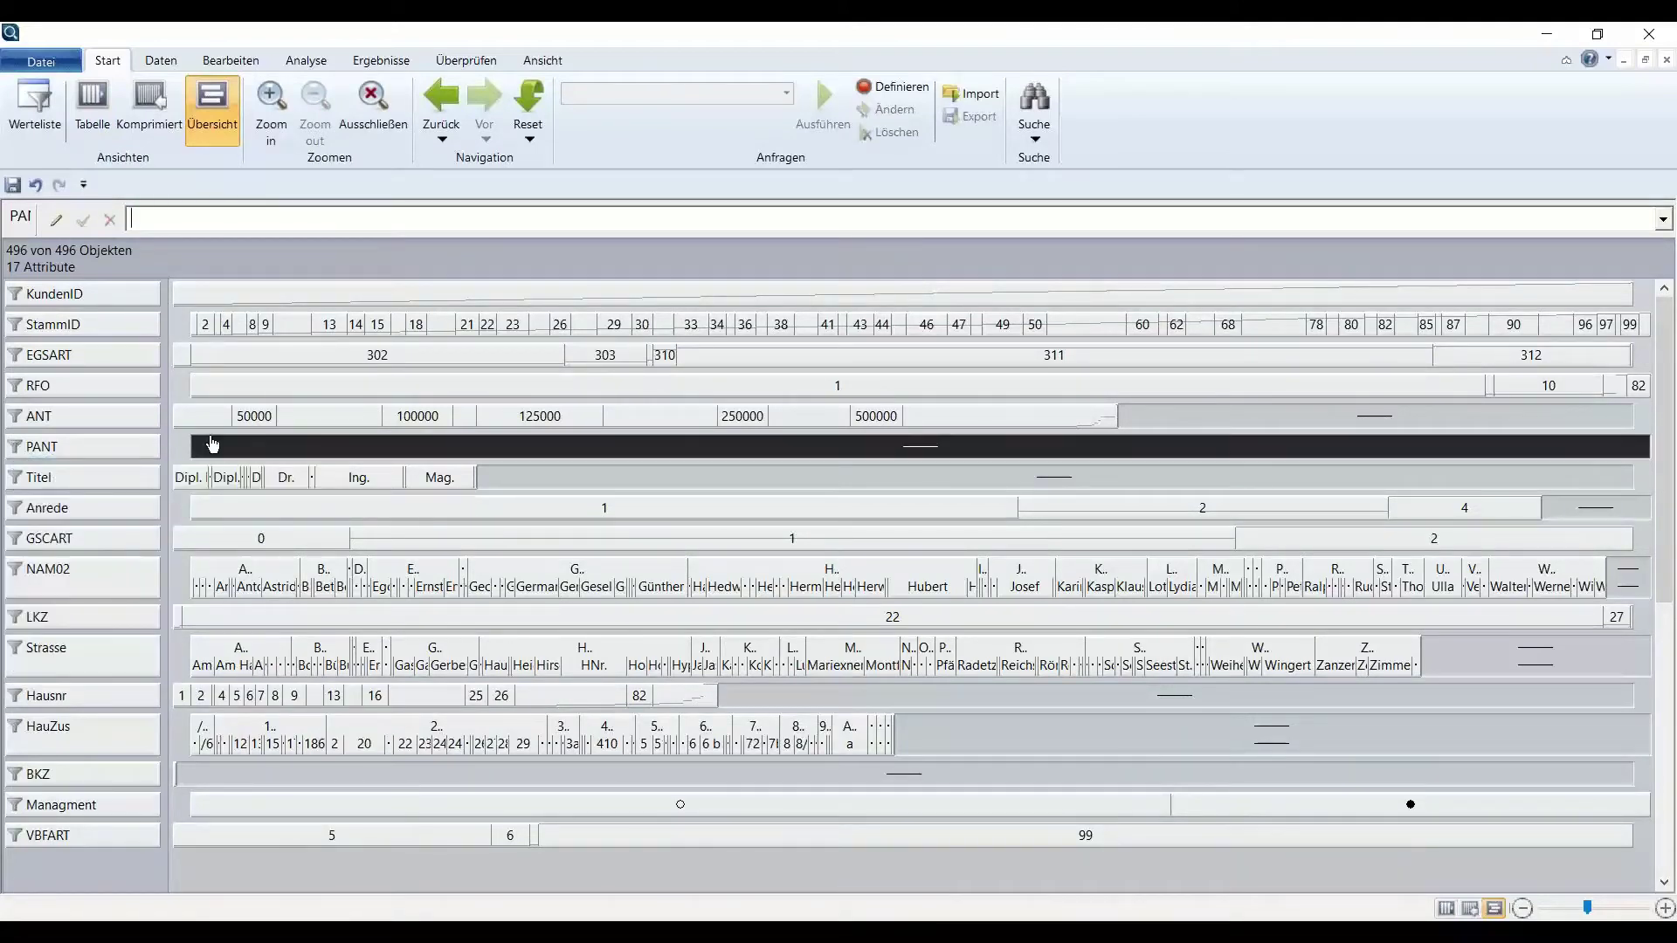
Show the value list of Titel and mark the values Dipl. Ing., Dipl.-Ing. and Dipl.Ing.
click(515, 470)
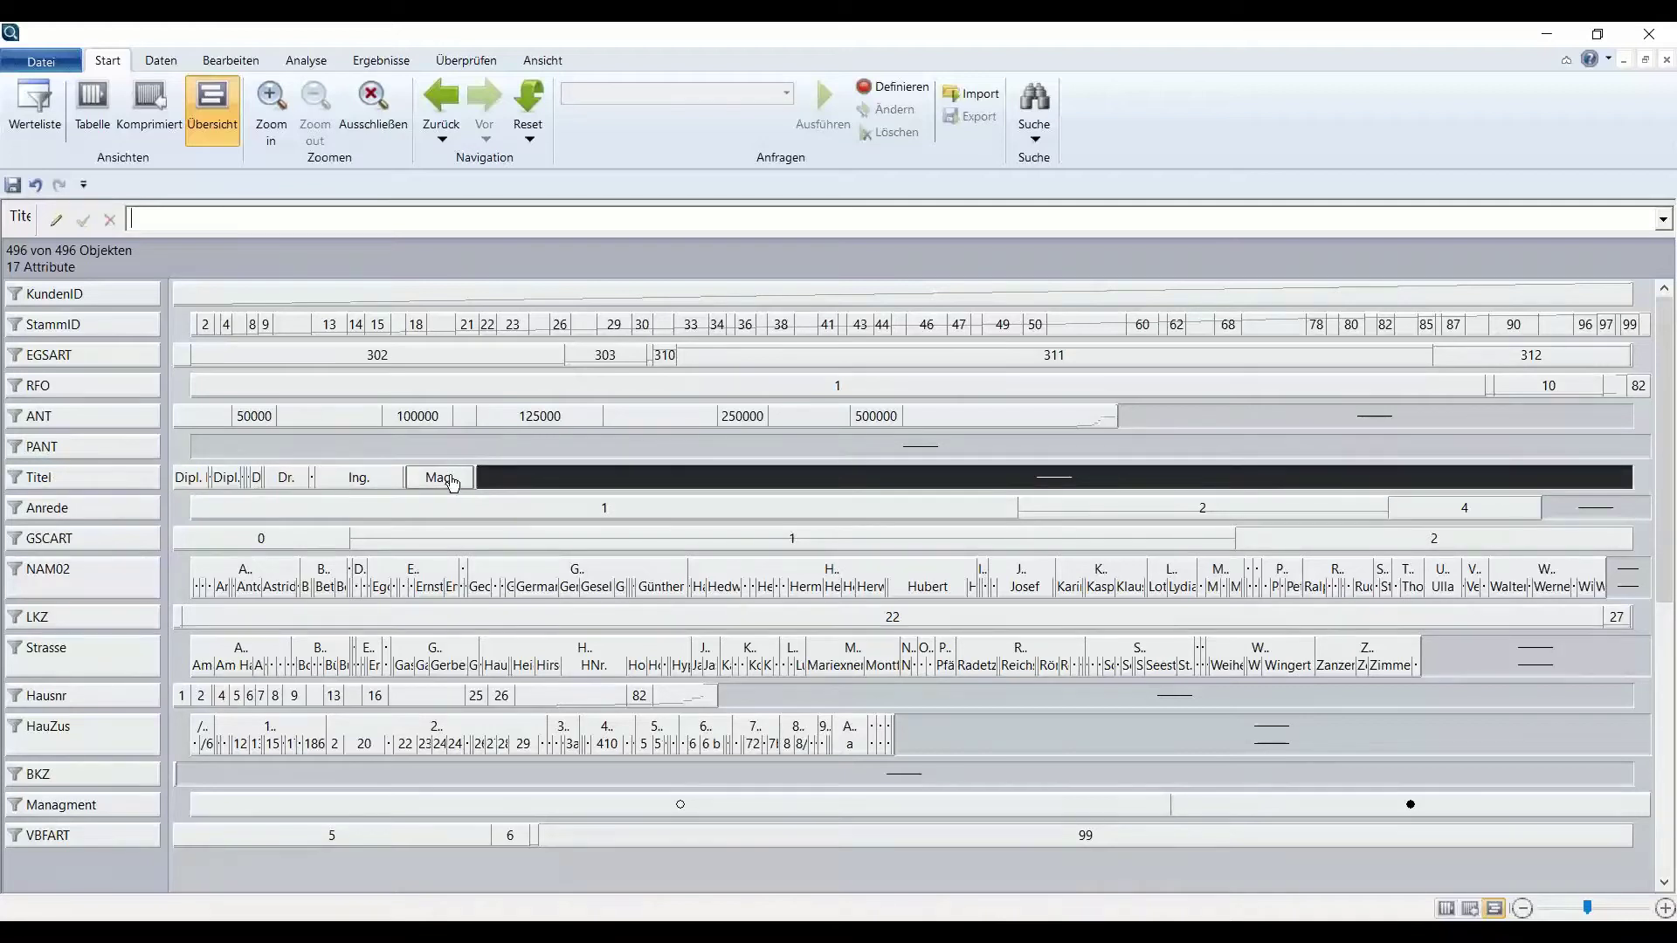
click(16, 479)
drag(68, 511, 192, 530)
scroll(186, 506, up, 2)
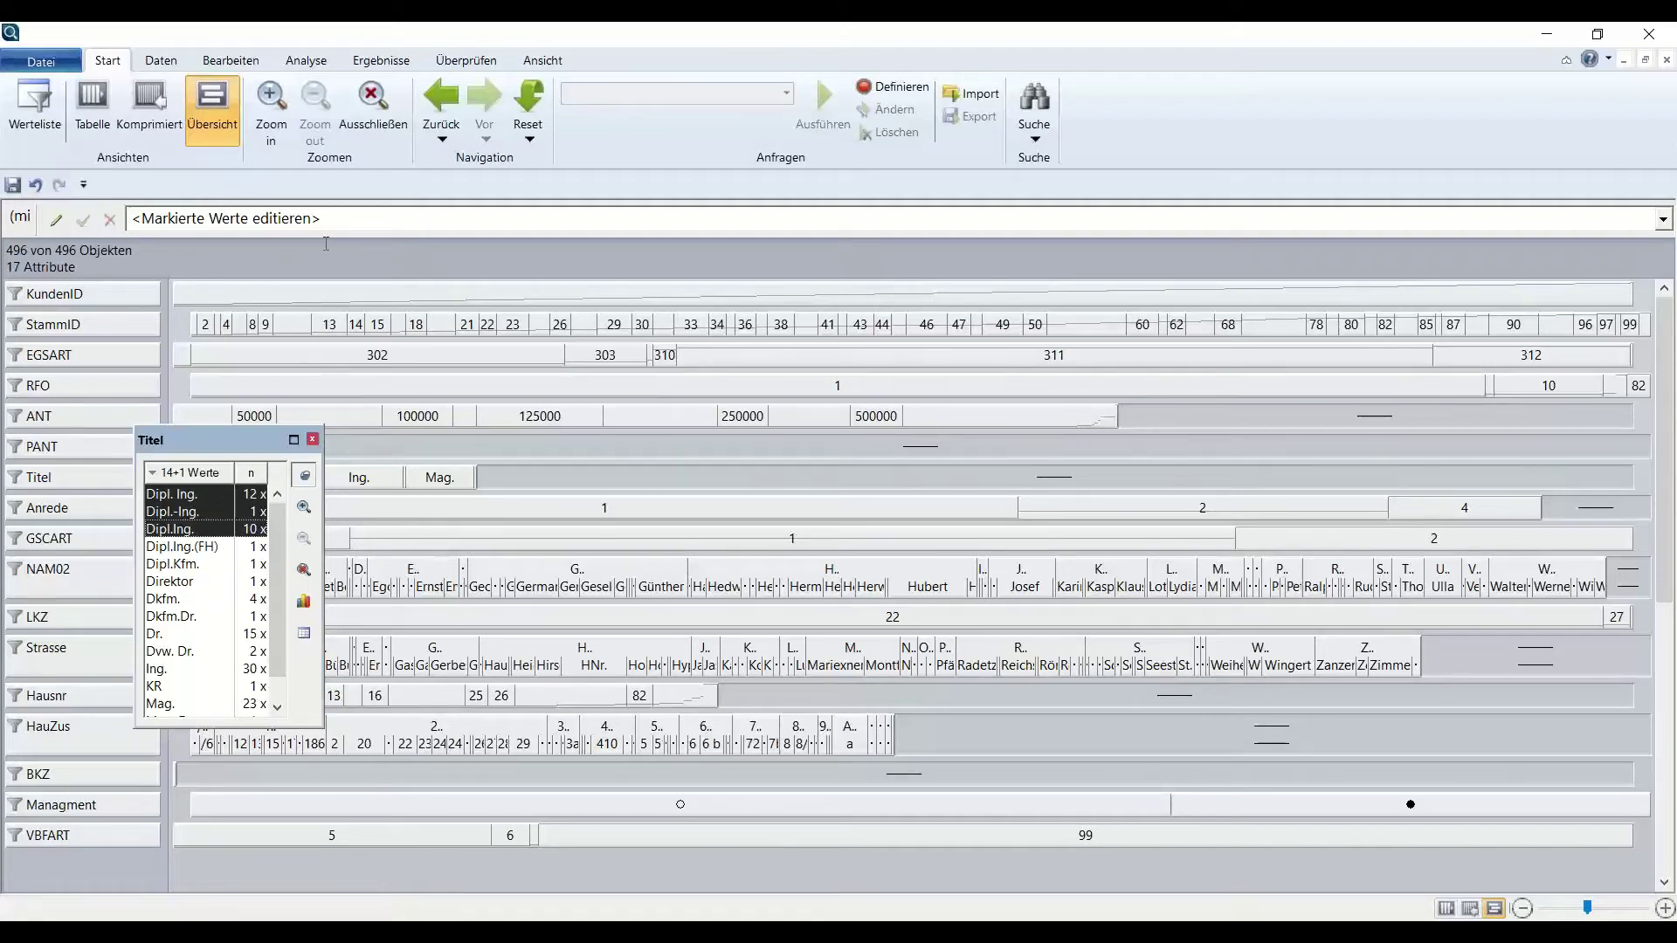
Replace the three marked Titel values with Diplom Ingenieur.
drag(322, 218, 111, 216)
text(Di)
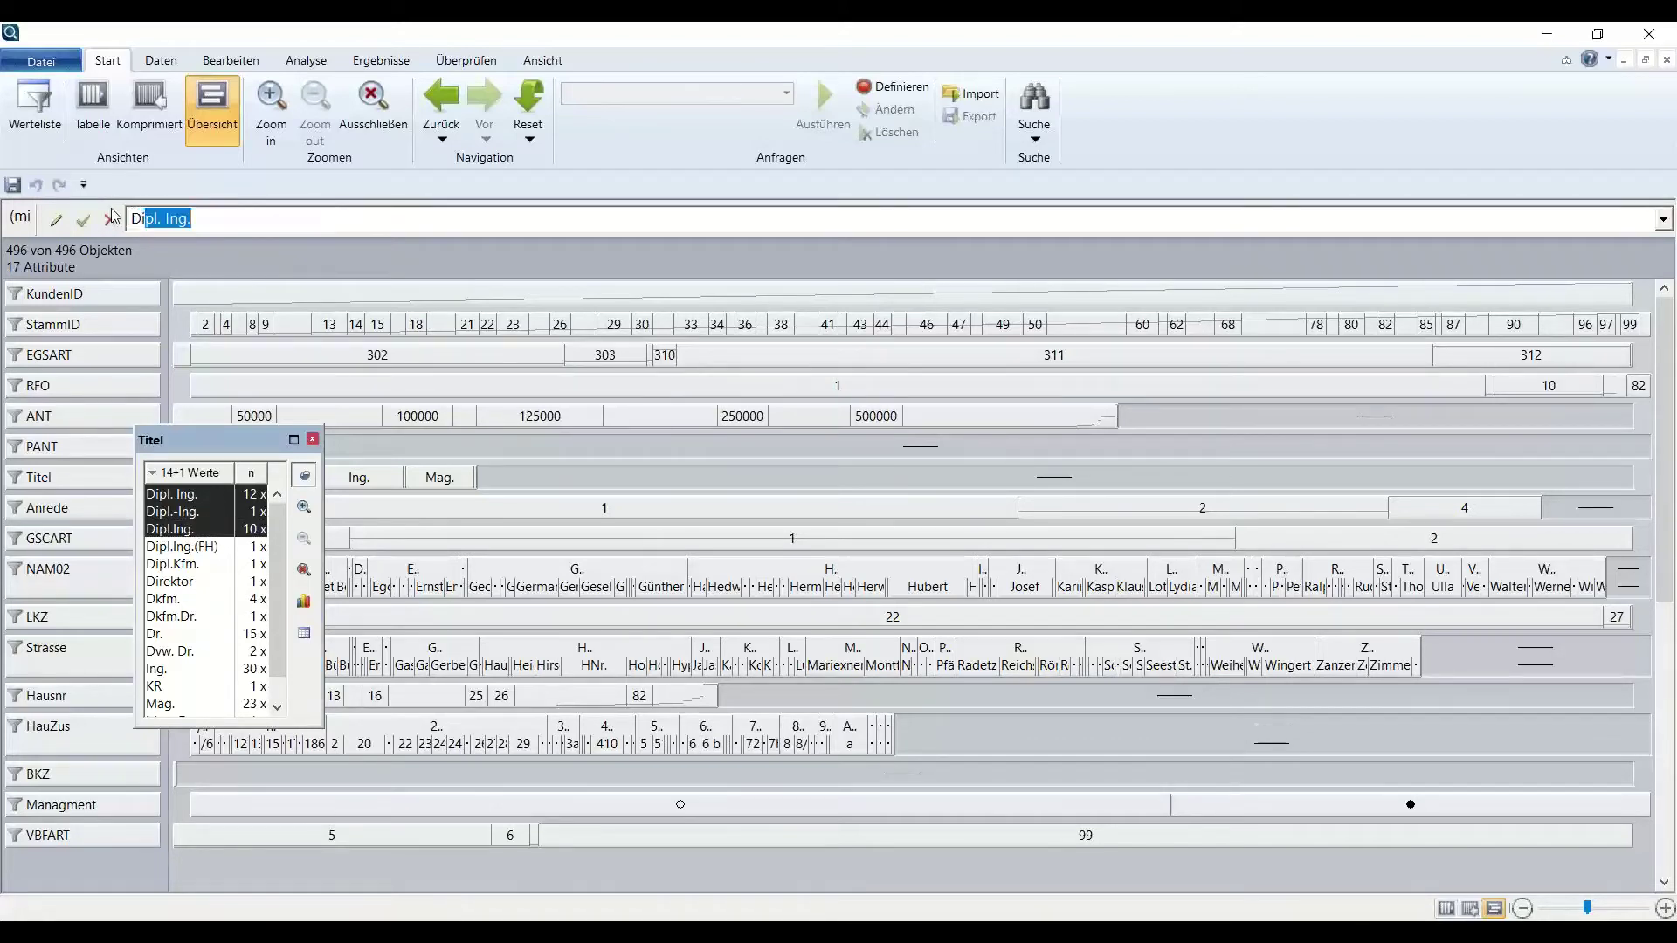
text(plom Ingeni)
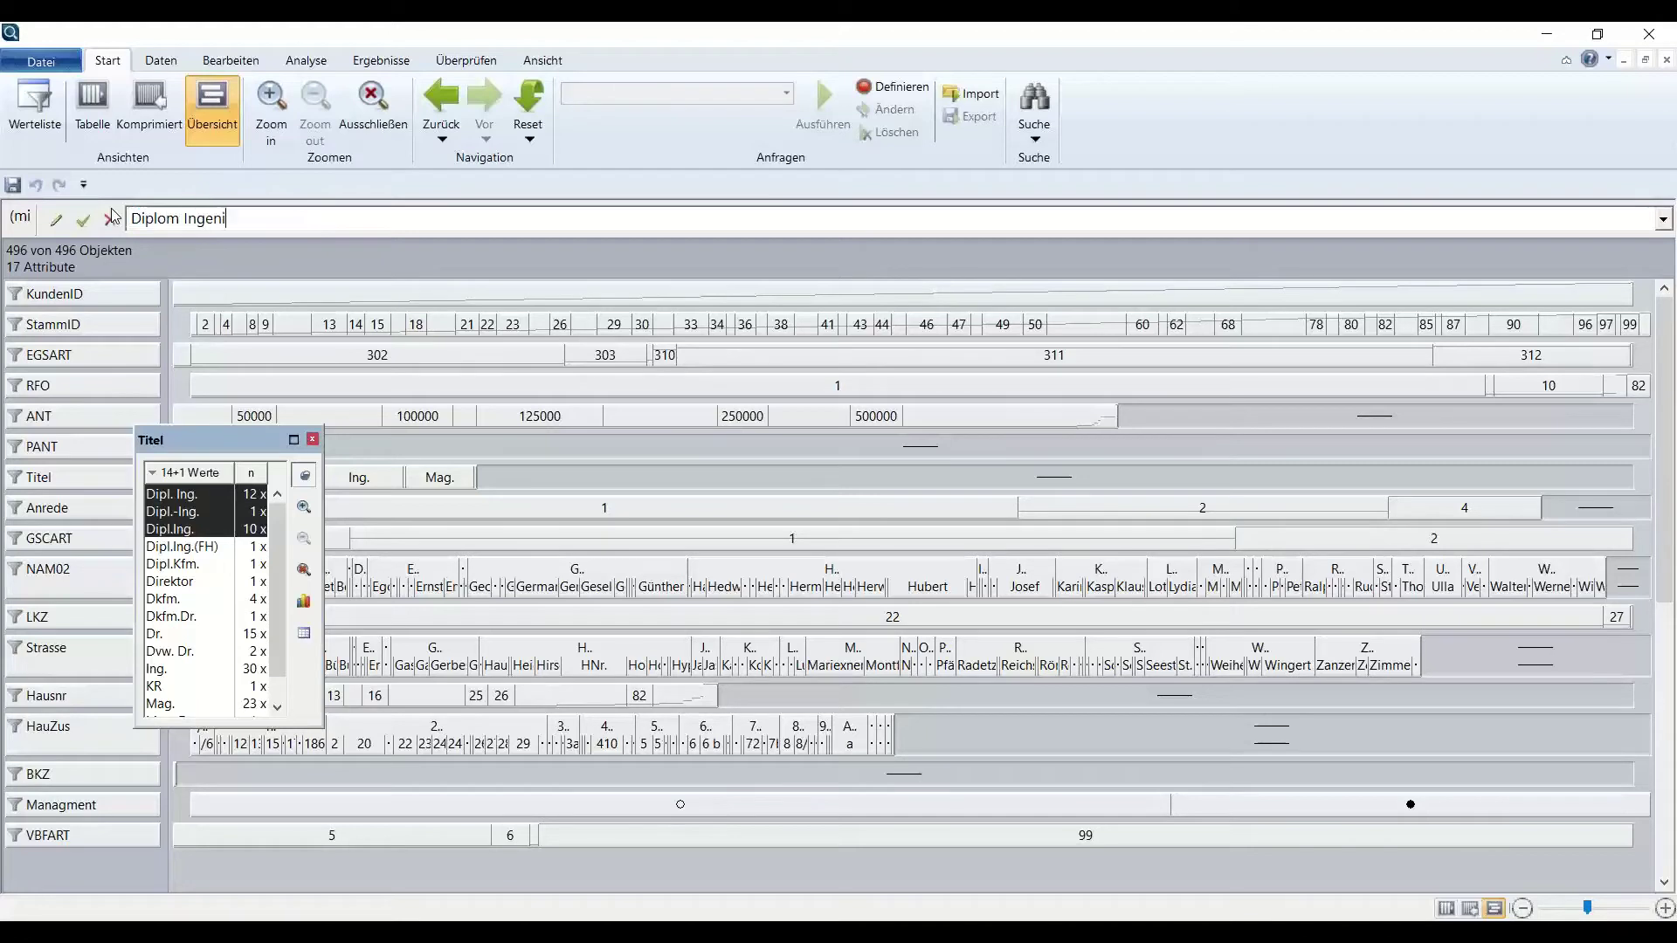
text(eur)
key(Return)
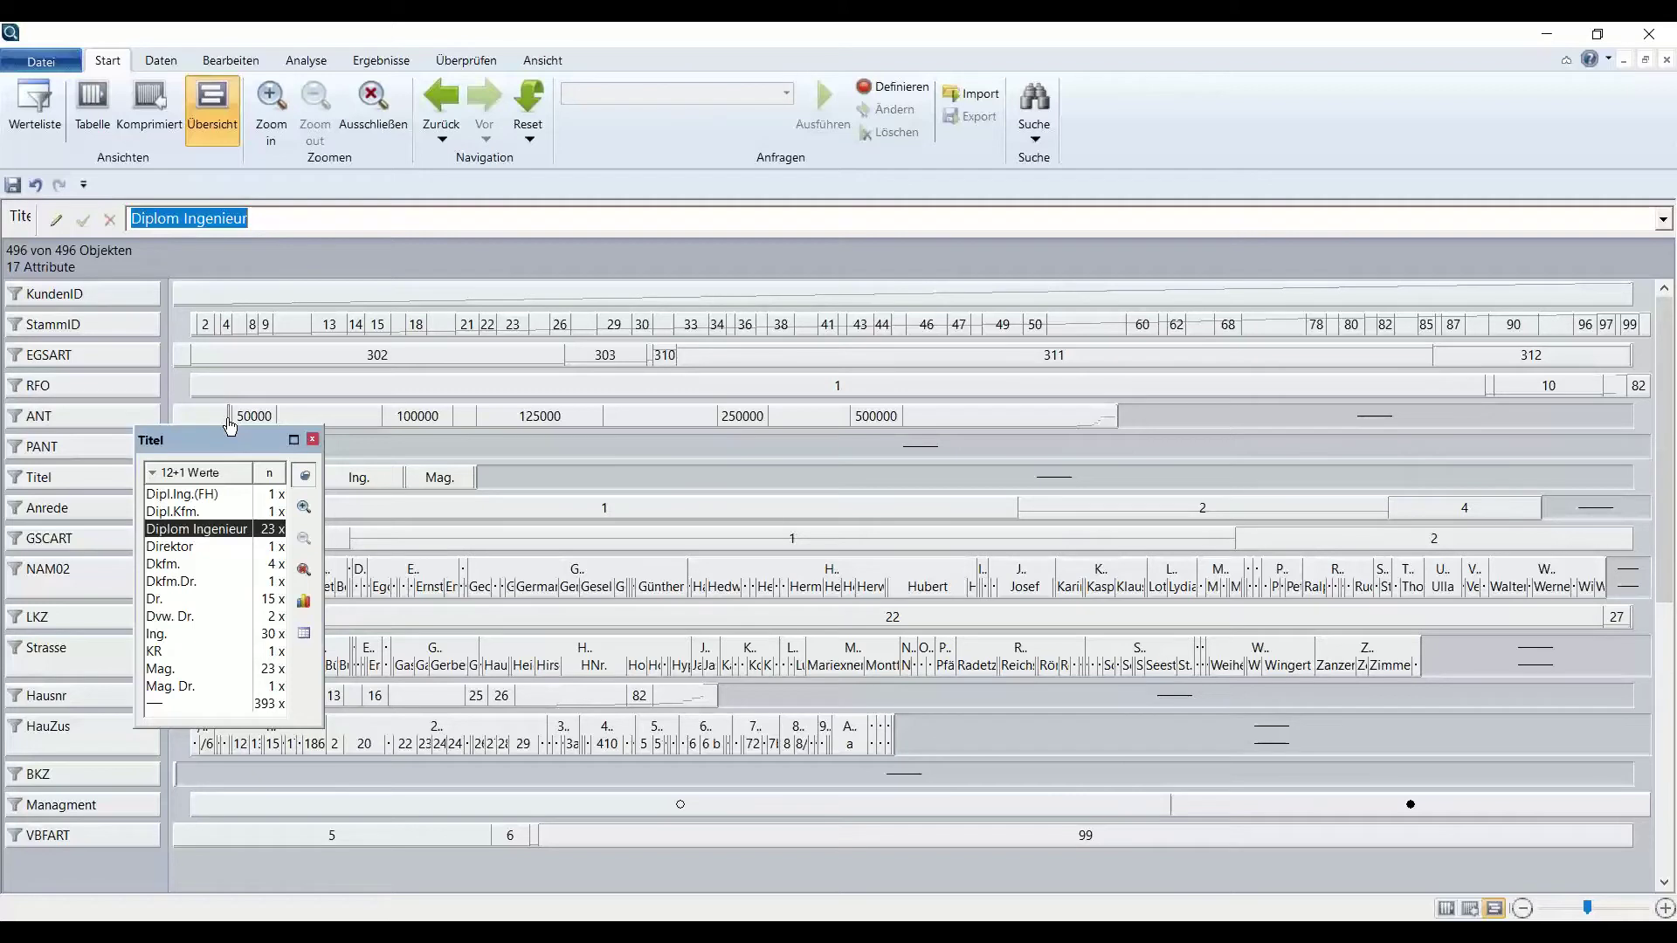
Undo the replacement of the Titel values and move the Titel value list aside.
click(231, 61)
click(197, 103)
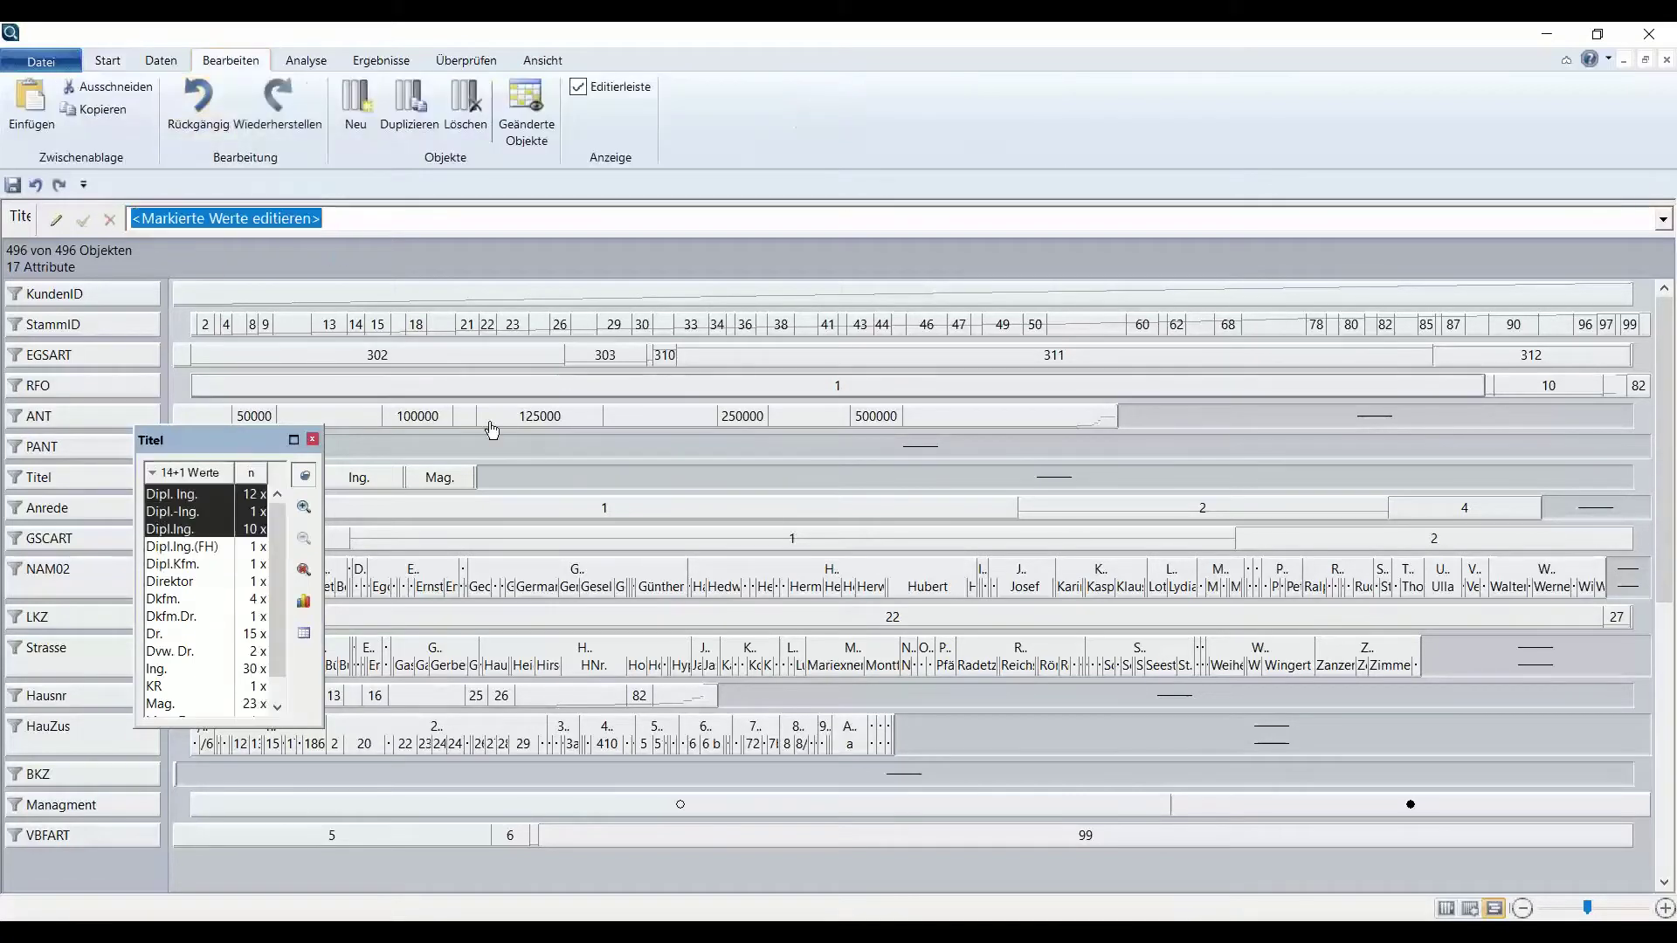
drag(214, 445, 345, 415)
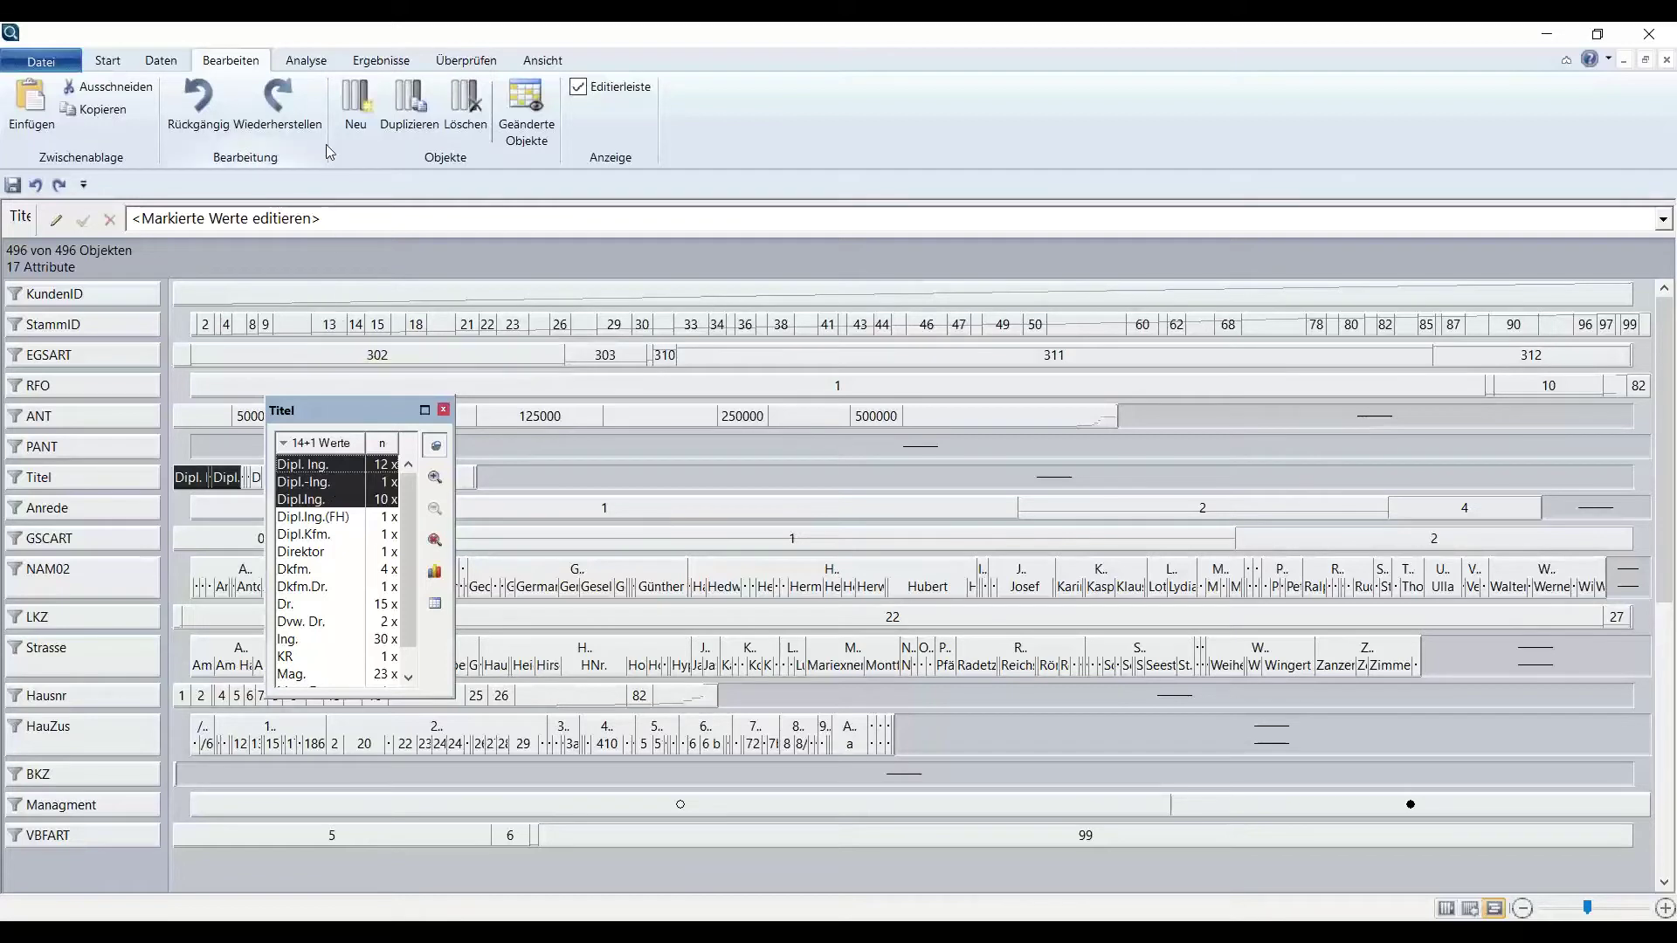
Start a new classification attribute on Titel and replace the default classes with one "in" class containing the marked values.
click(305, 60)
click(31, 109)
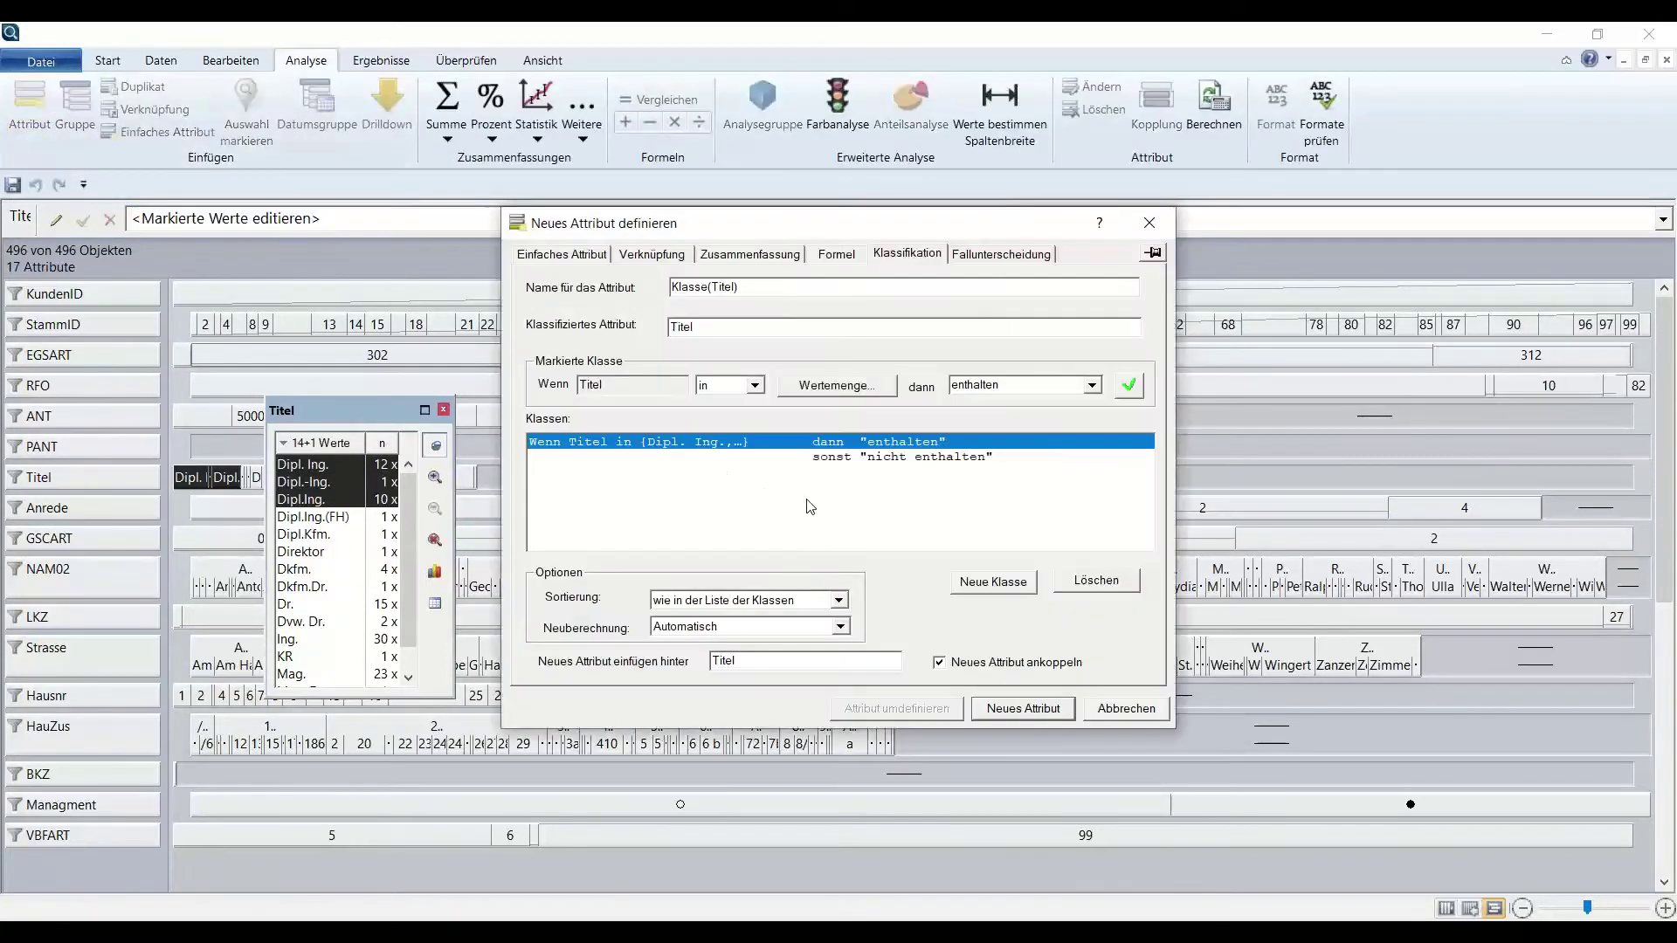
click(1086, 585)
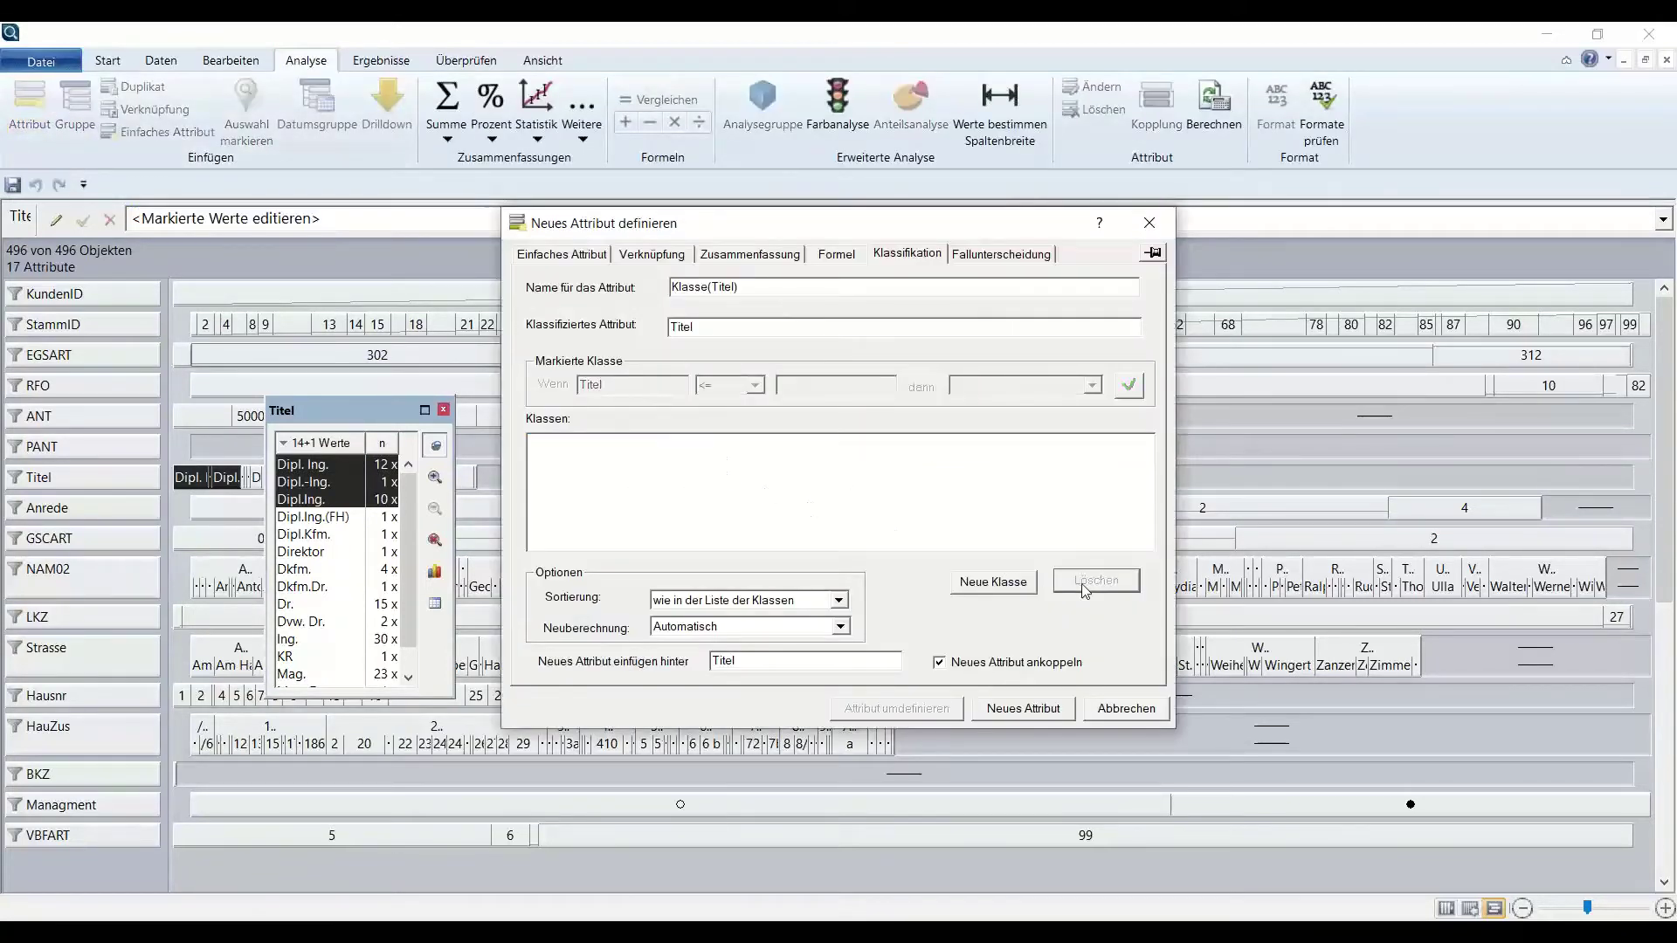
click(959, 589)
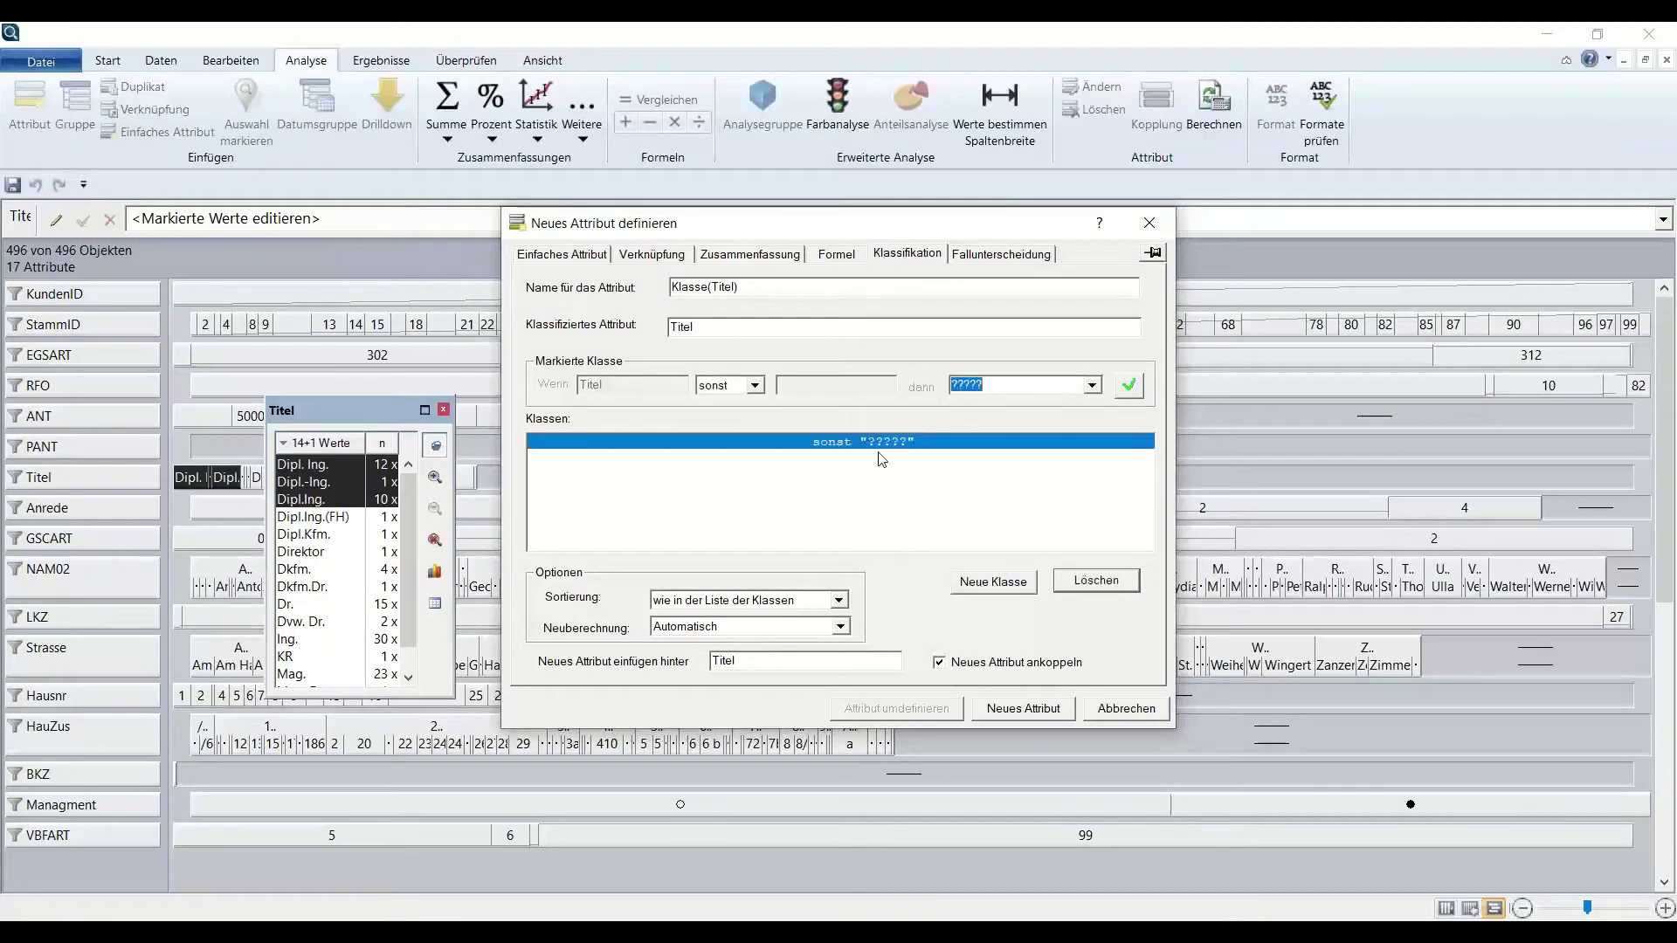
click(755, 386)
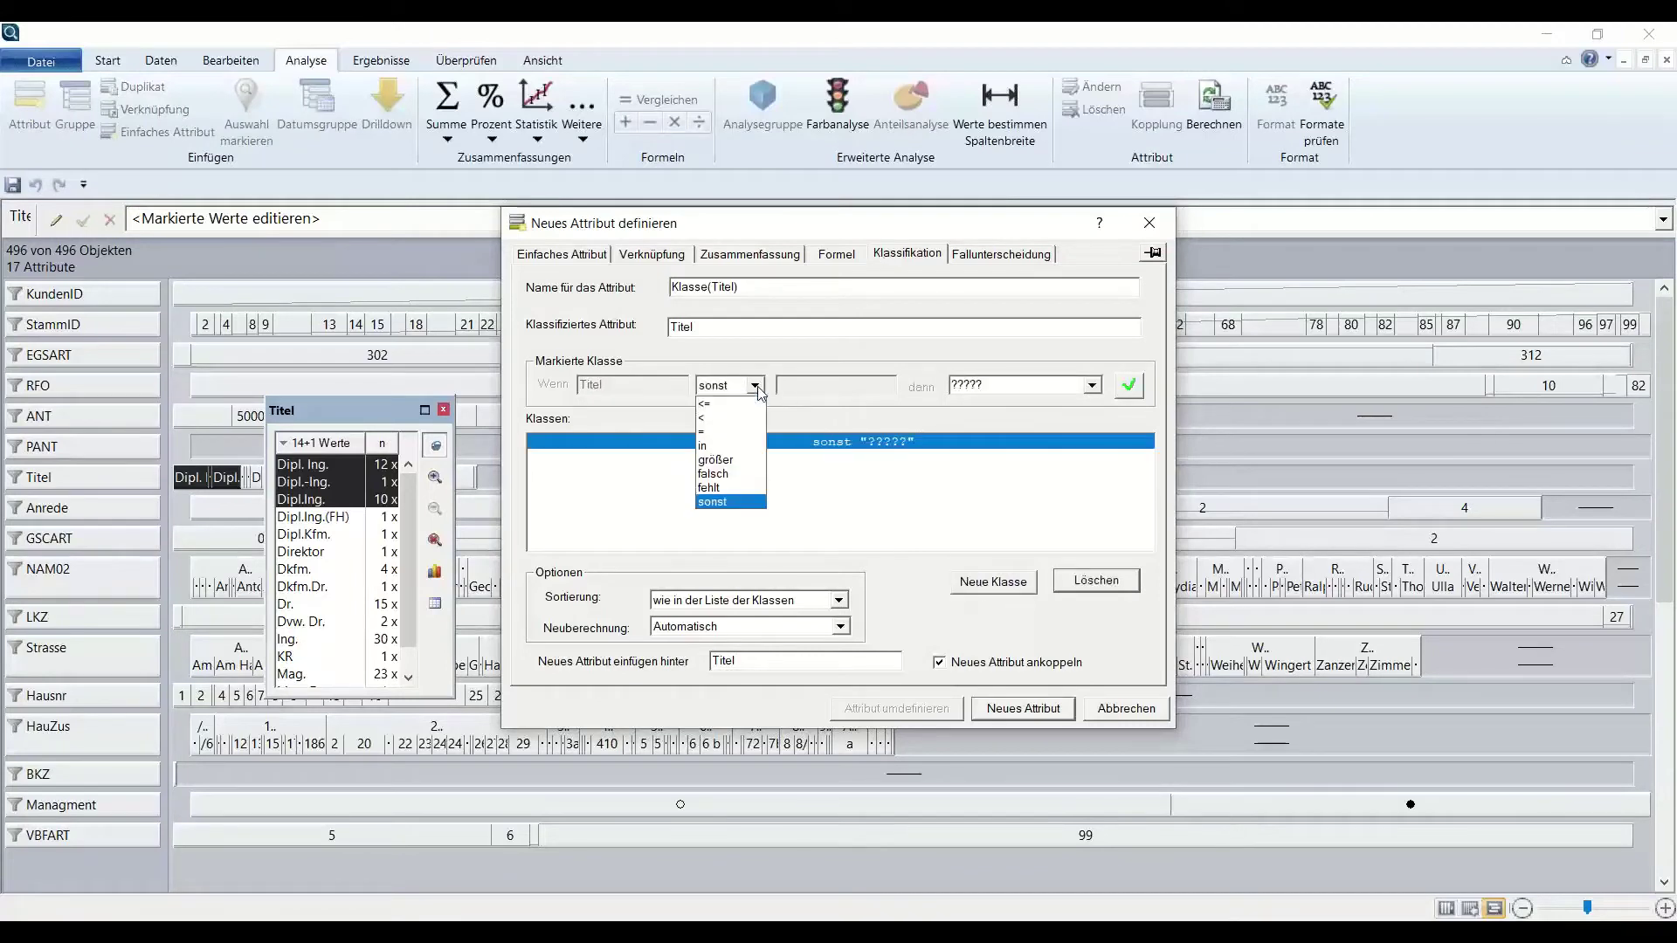
click(730, 446)
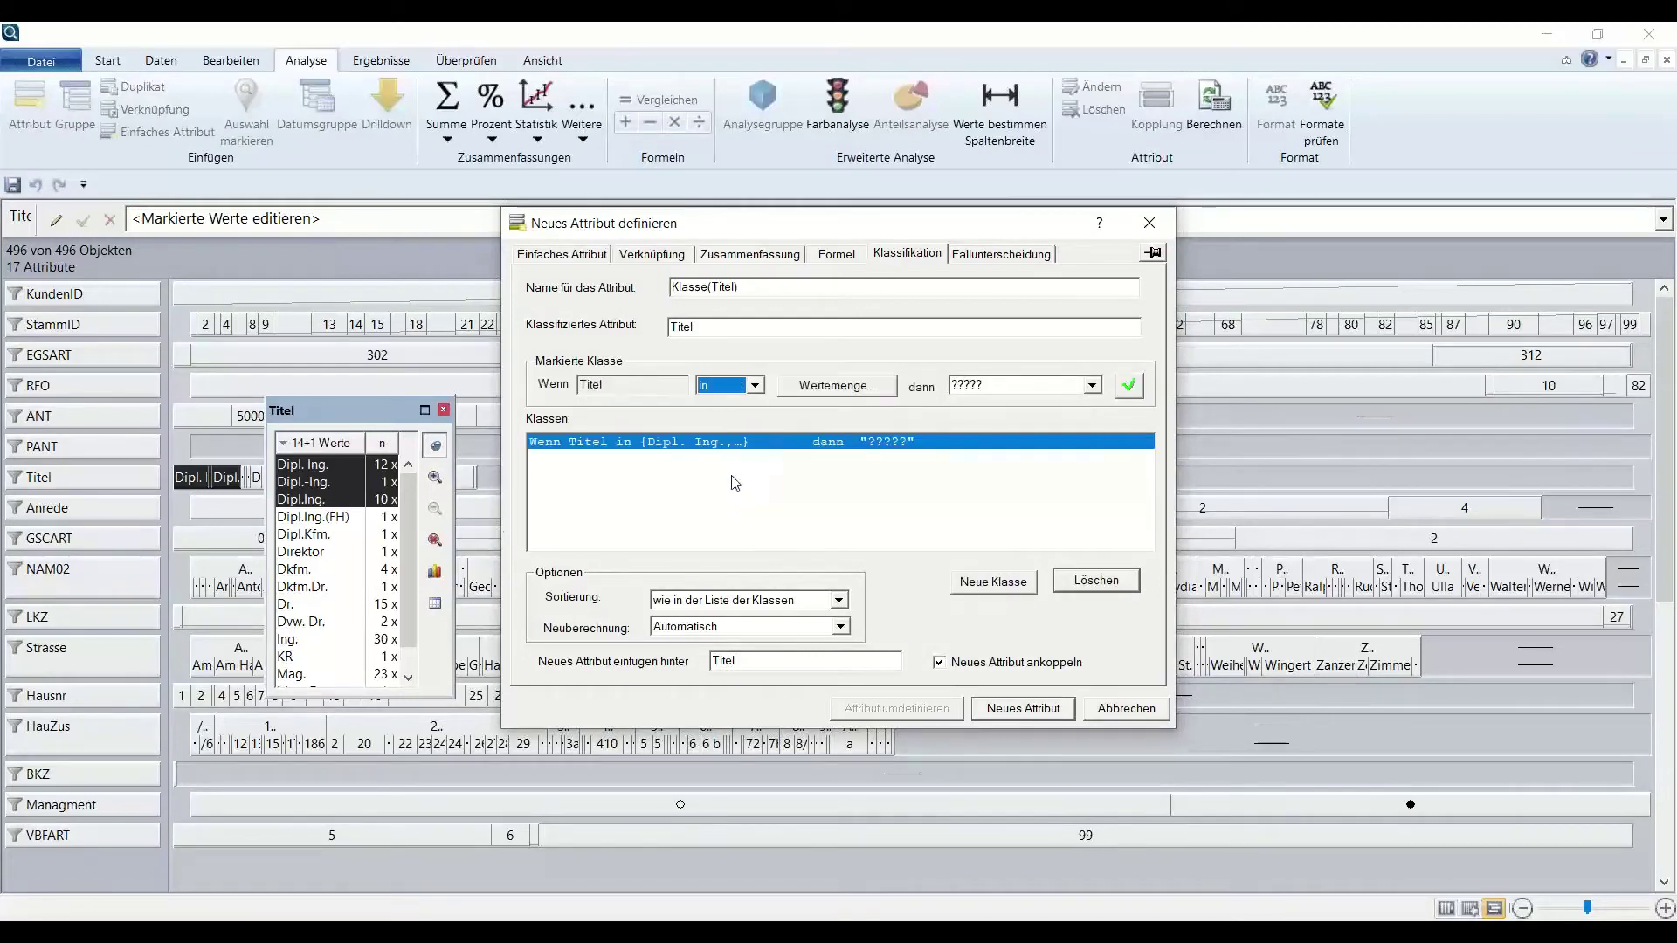
click(840, 390)
click(912, 656)
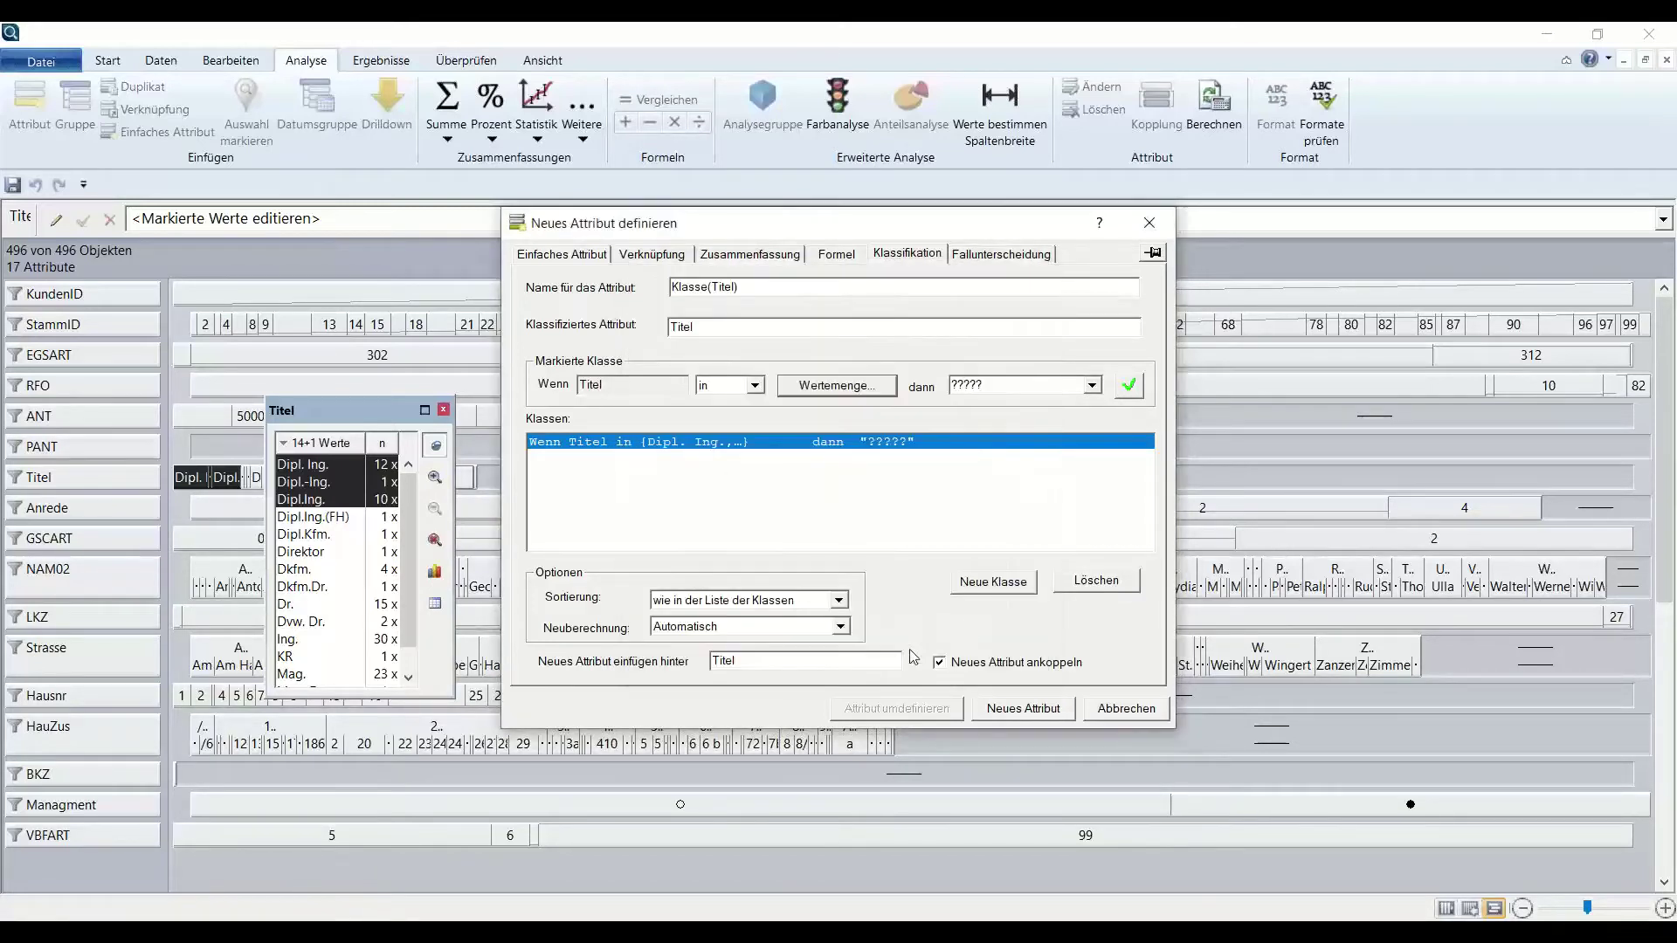
Set the class result to Diplom Ingenieur, create the new attribute and close the Titel value list.
click(959, 393)
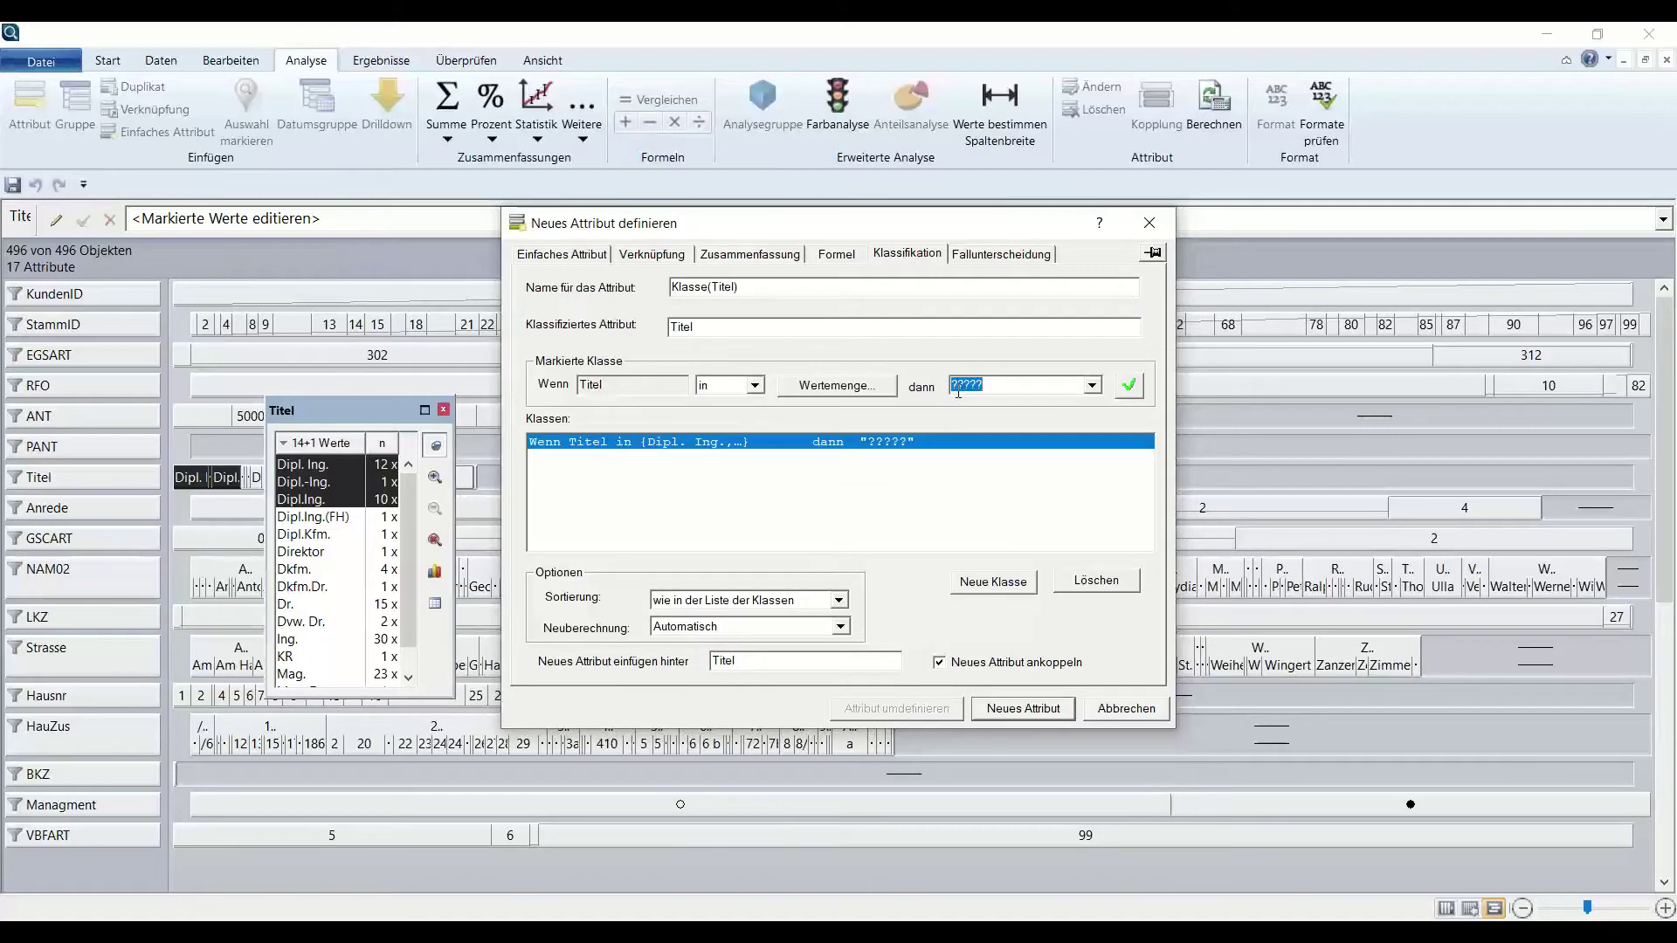
text(Diplom Ingenieur)
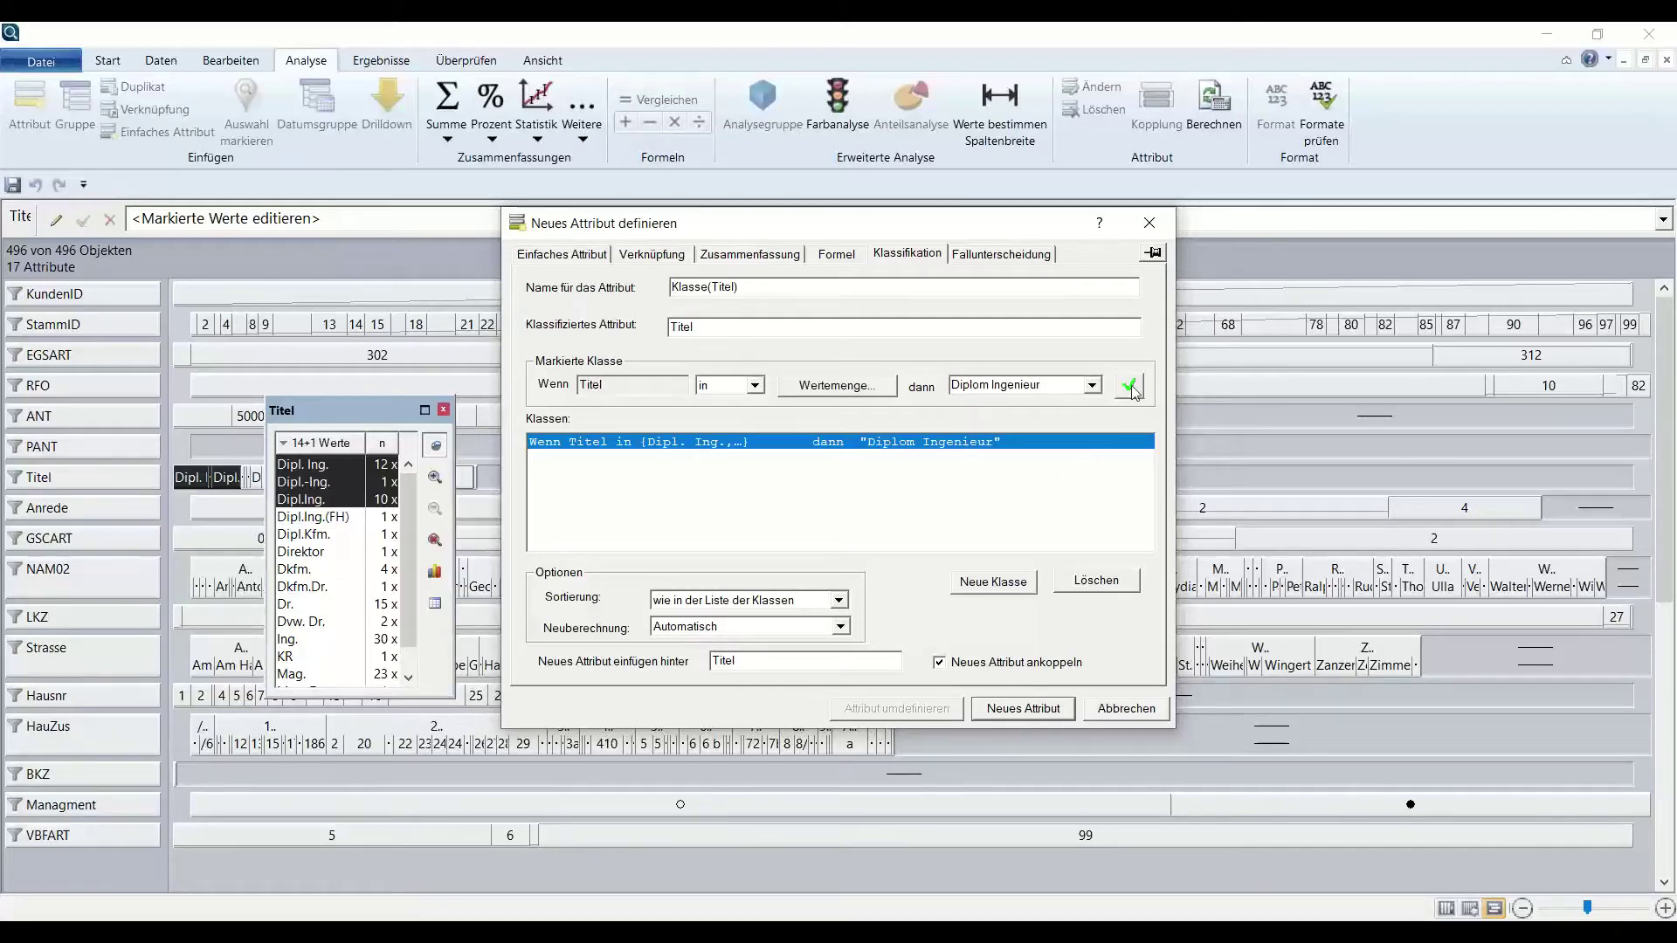
click(1130, 386)
click(1001, 709)
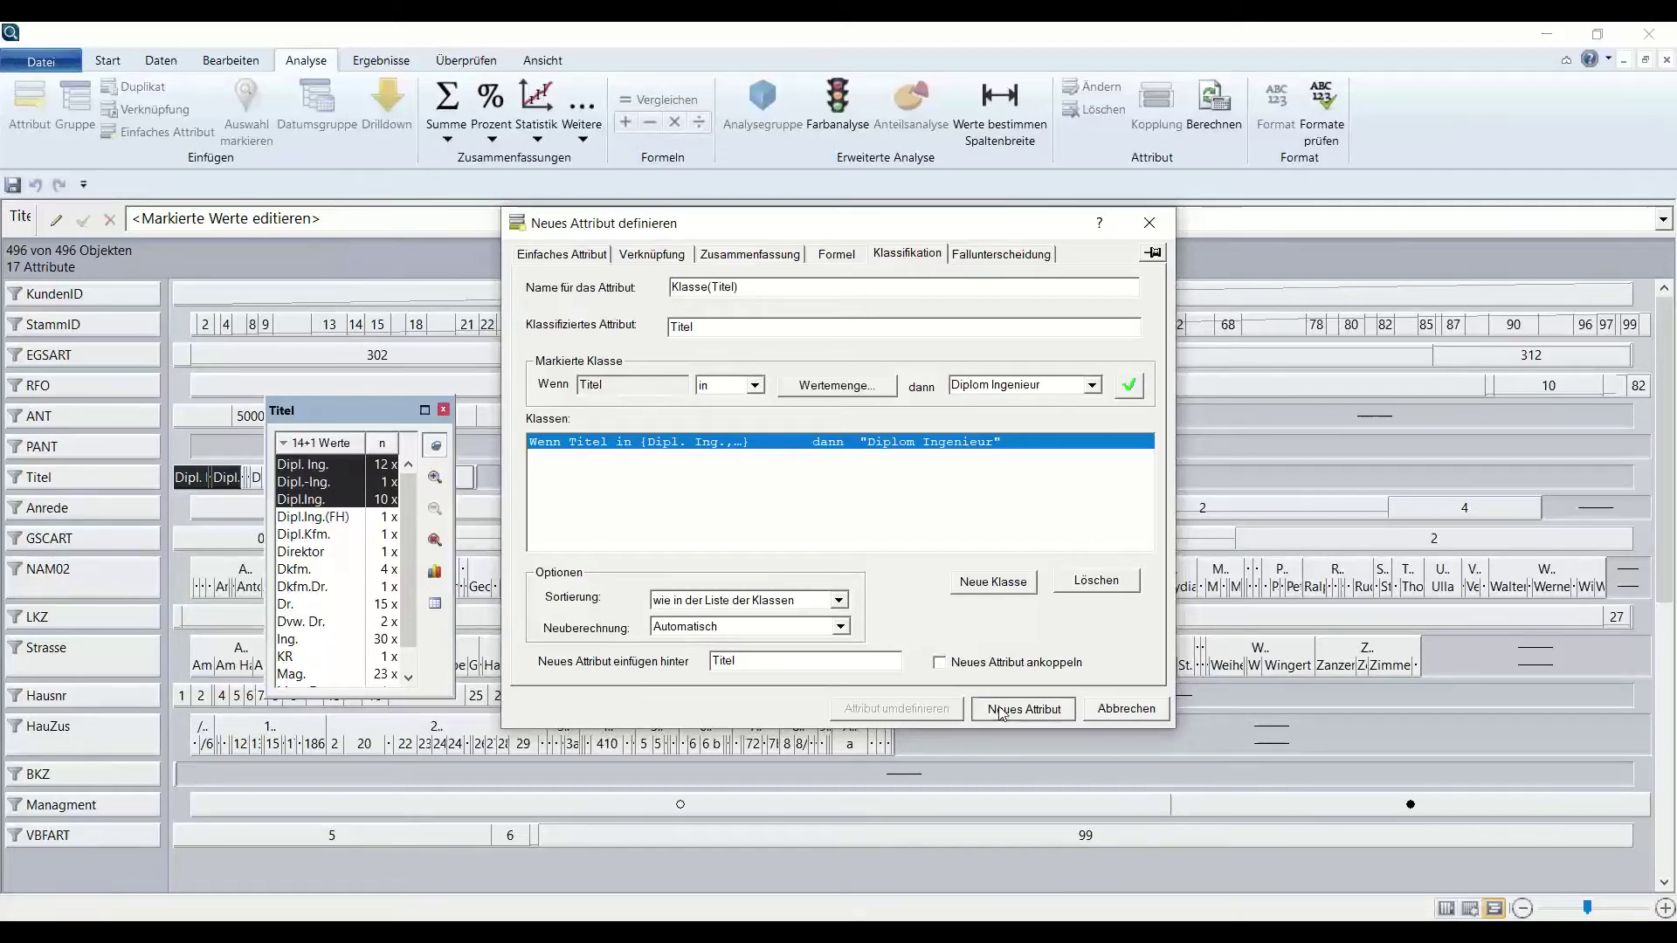
click(442, 411)
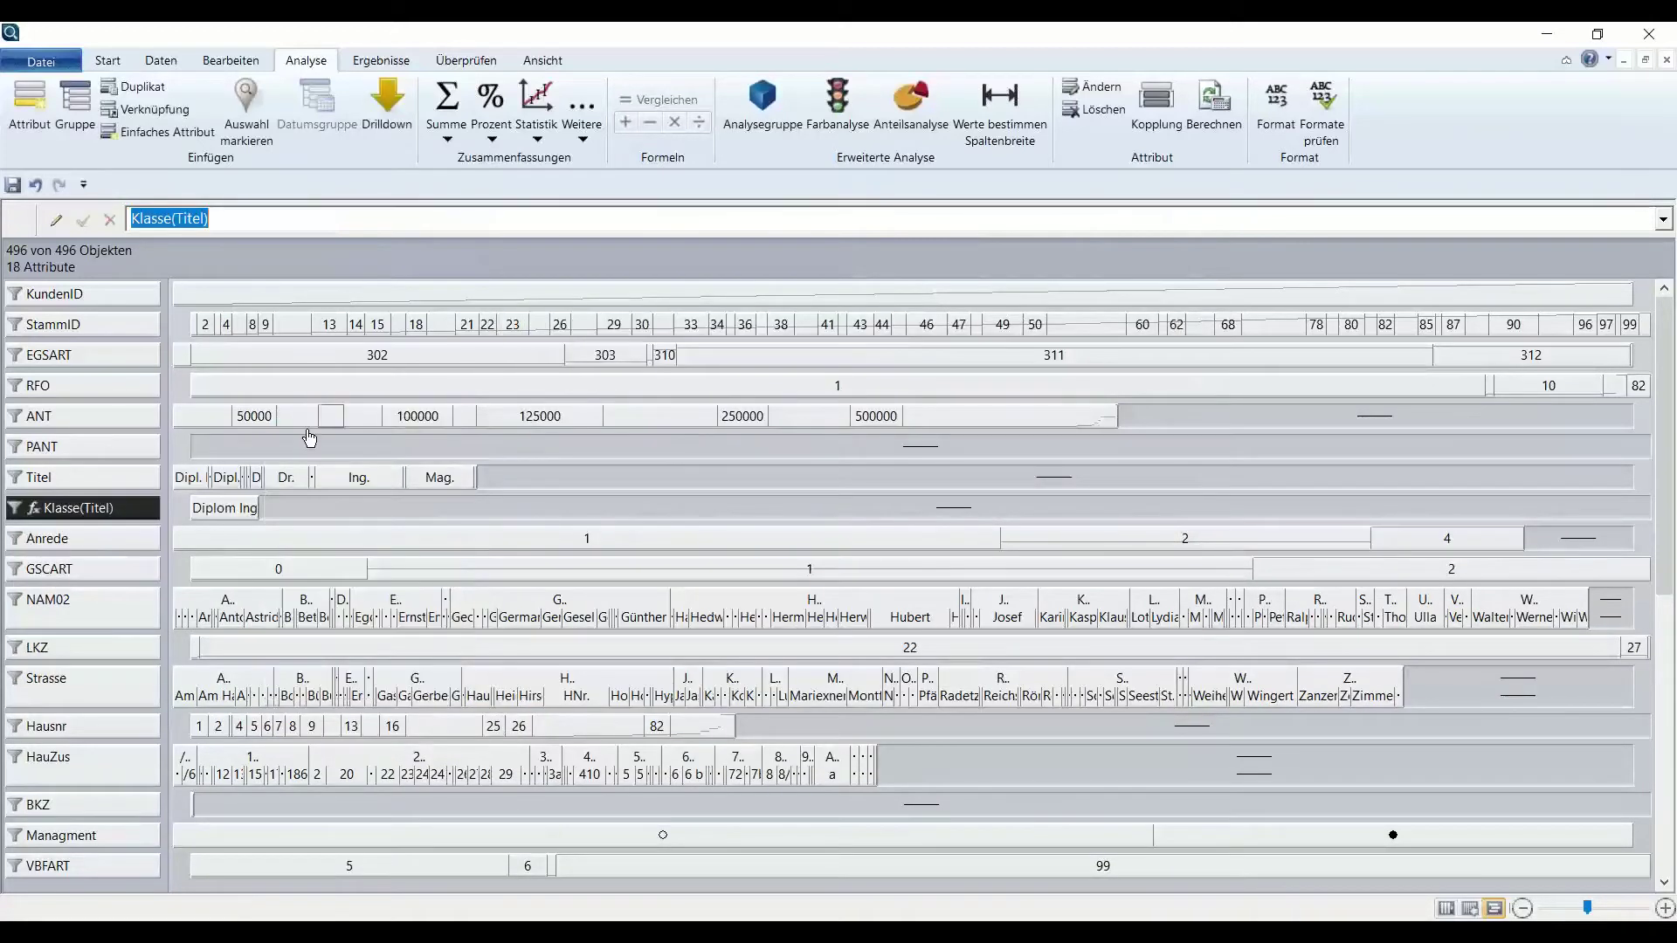
Zoom in on Diplom Ingenieur in Klasse(Titel) and report the attributes KundenID, Titel and Klasse(Titel) to Excel.
double_click(227, 513)
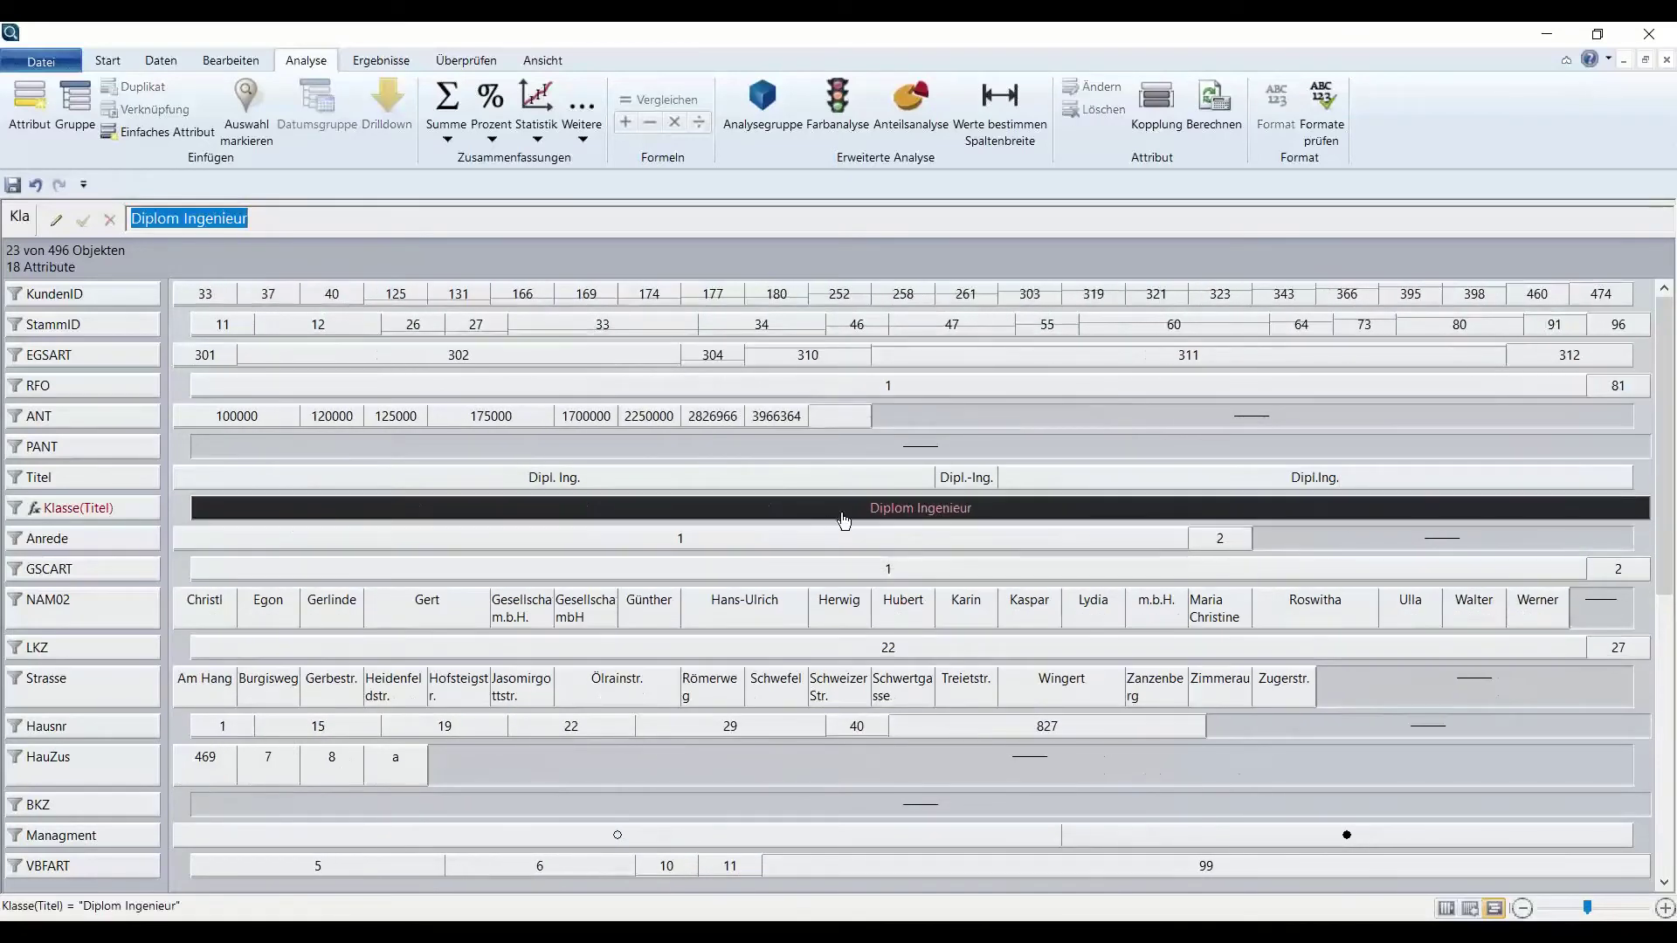
click(57, 297)
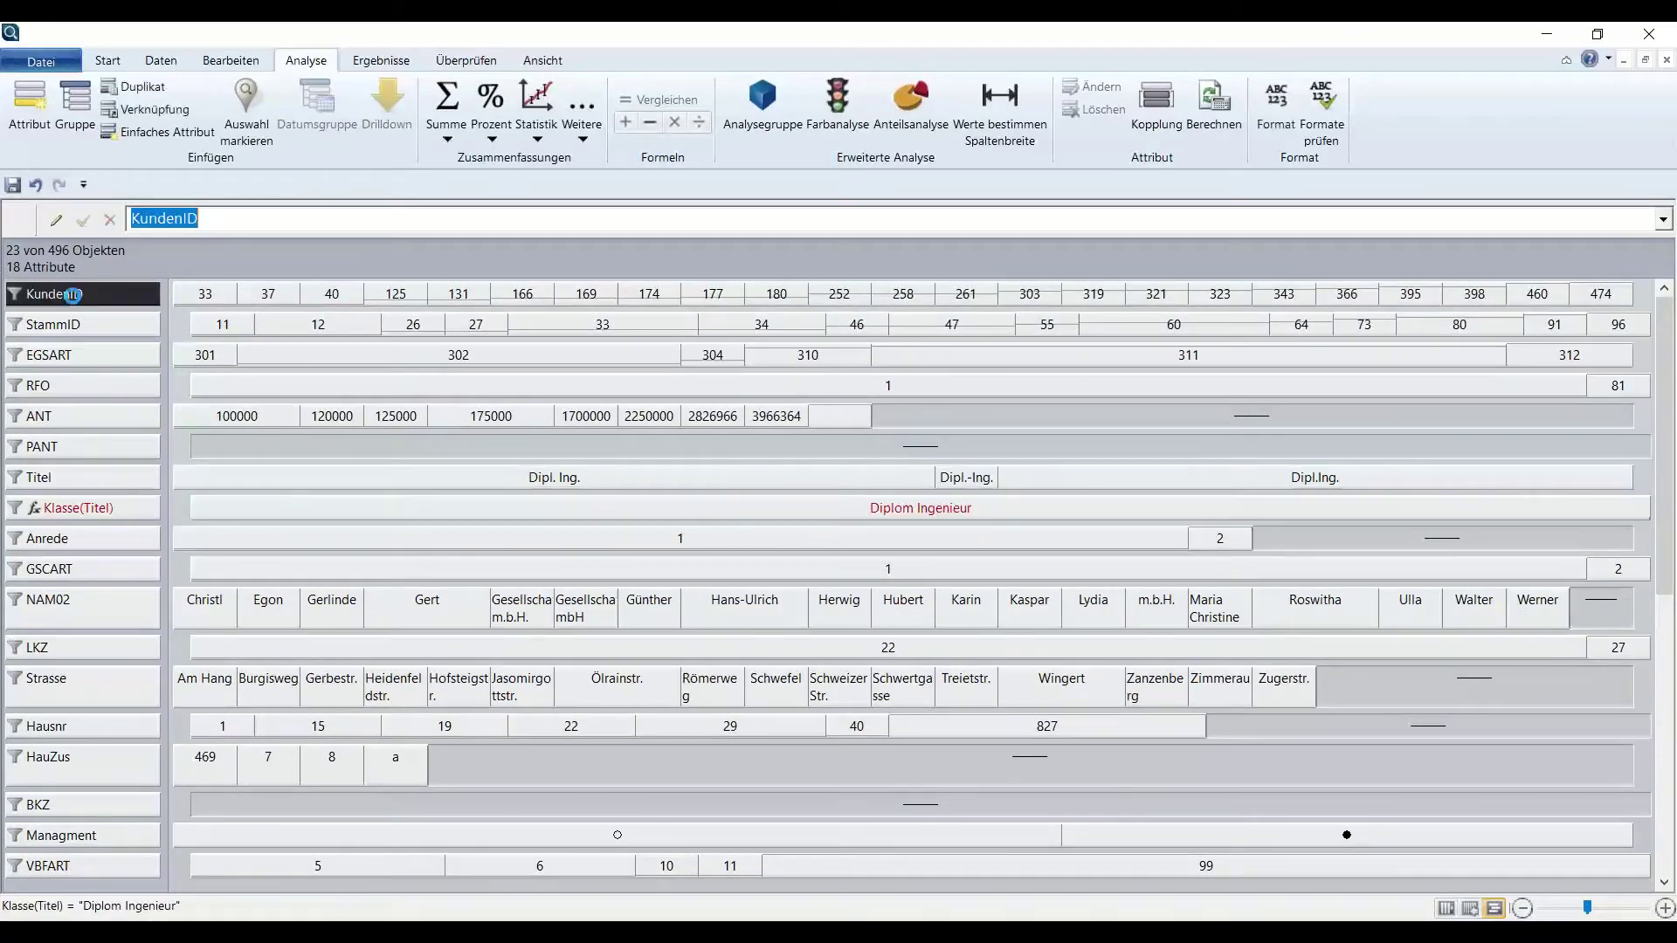
ctrl+click(103, 479)
ctrl+click(103, 508)
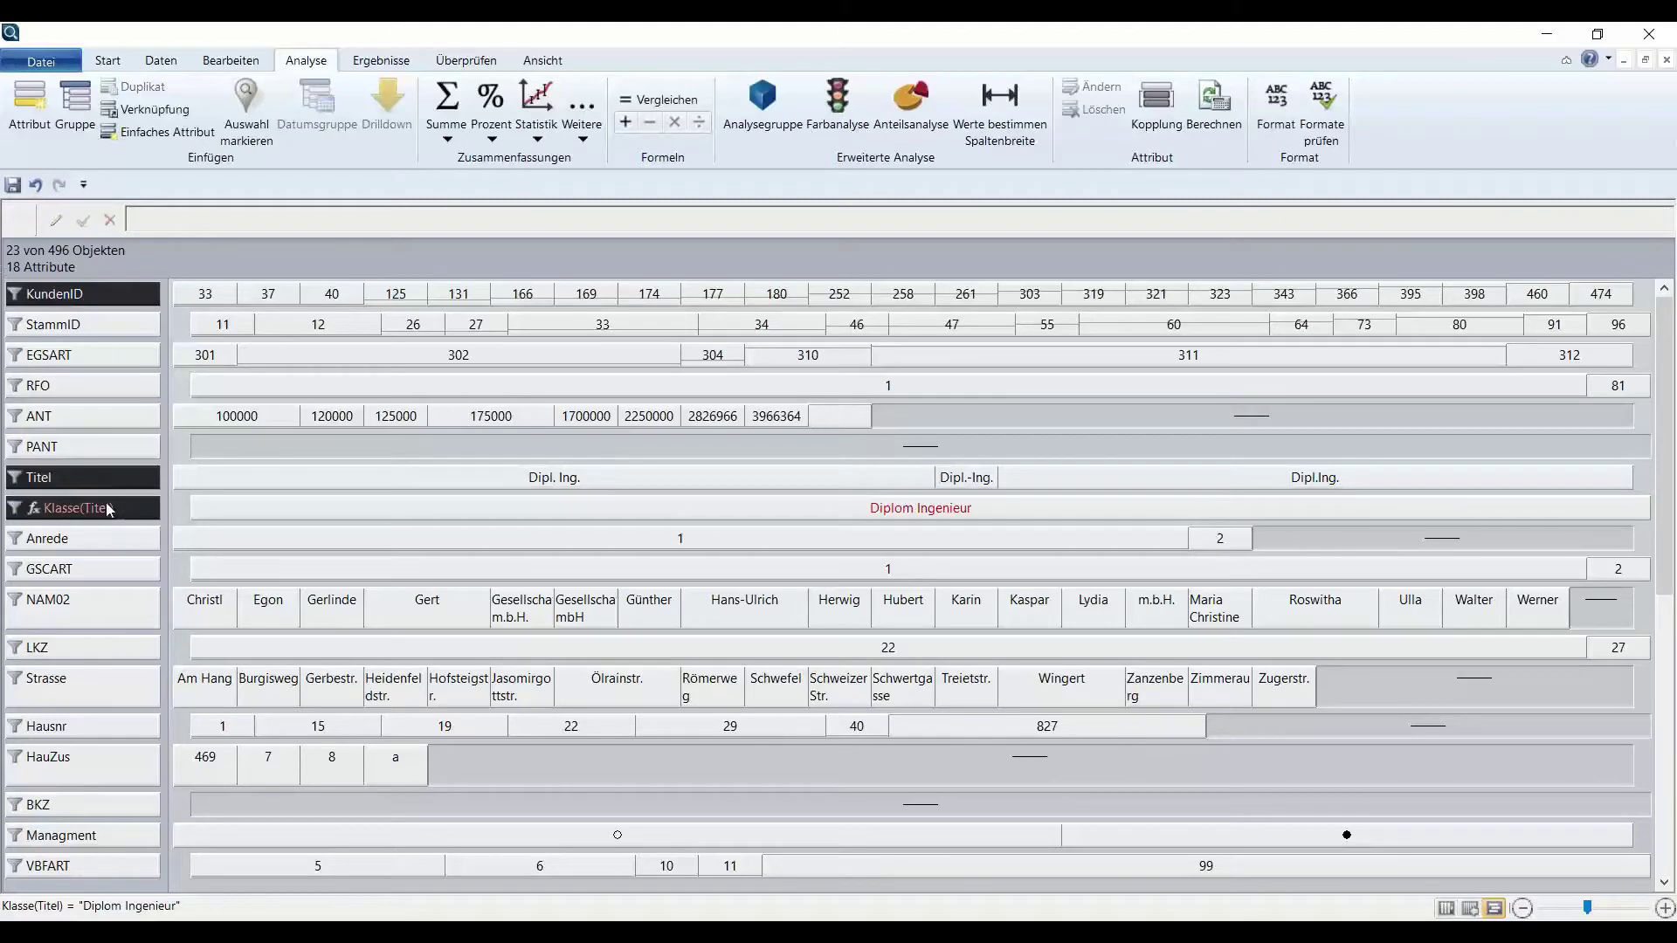
click(381, 60)
click(334, 104)
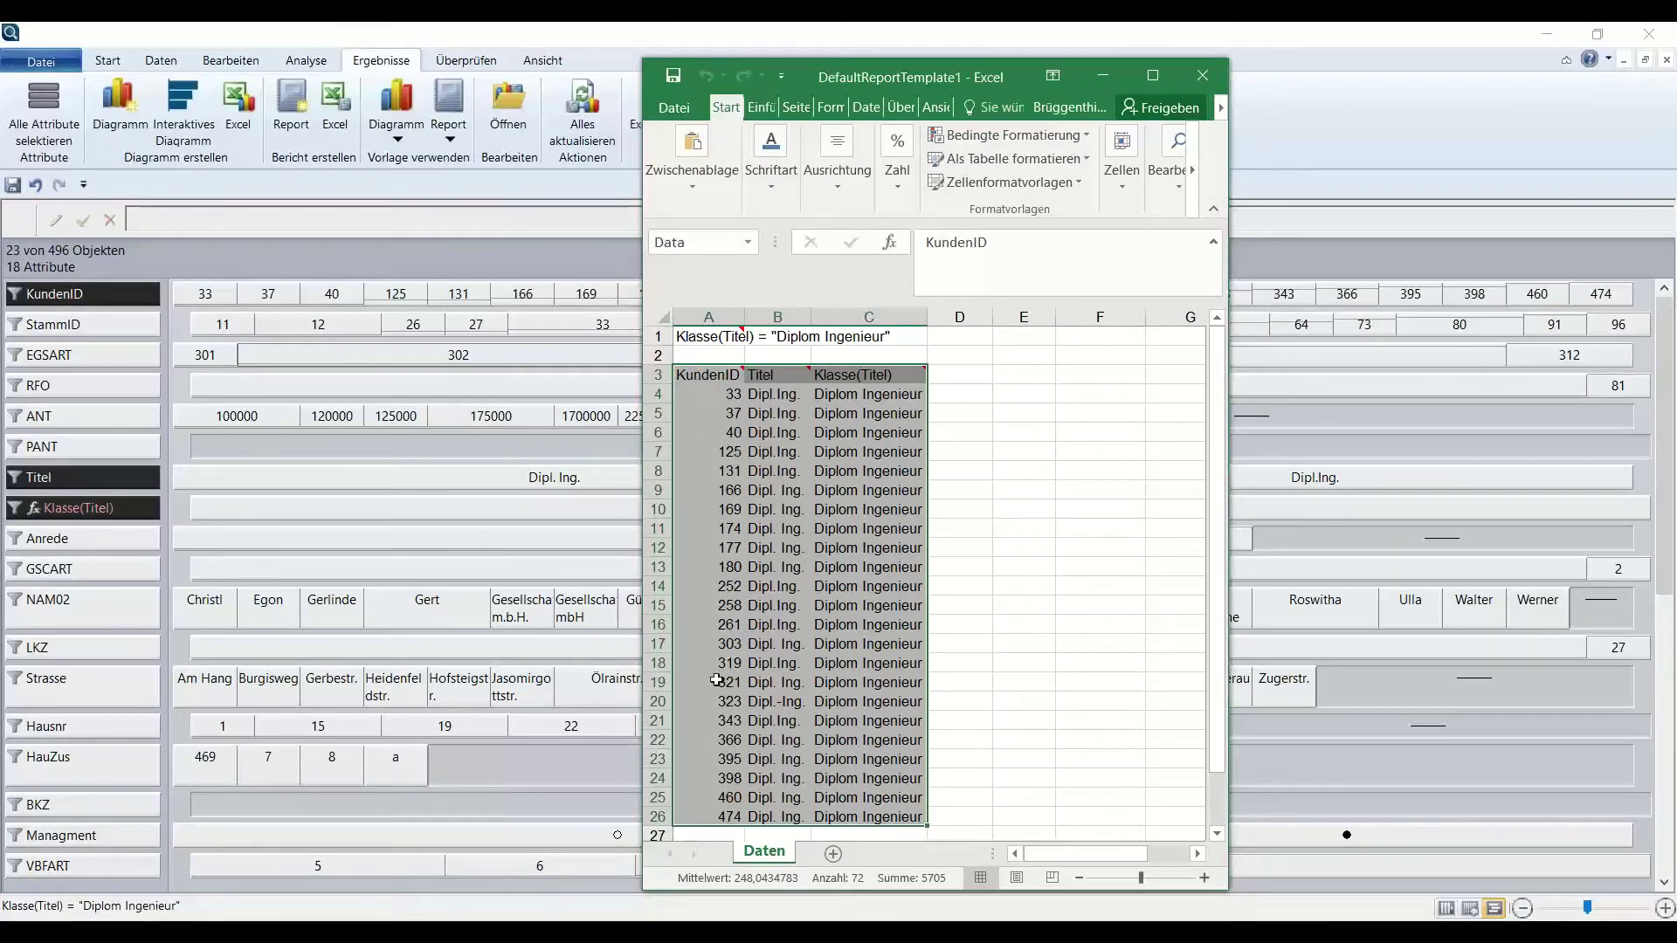
Close the Excel report and reset the zoom so that all customer objects are included again.
click(1199, 79)
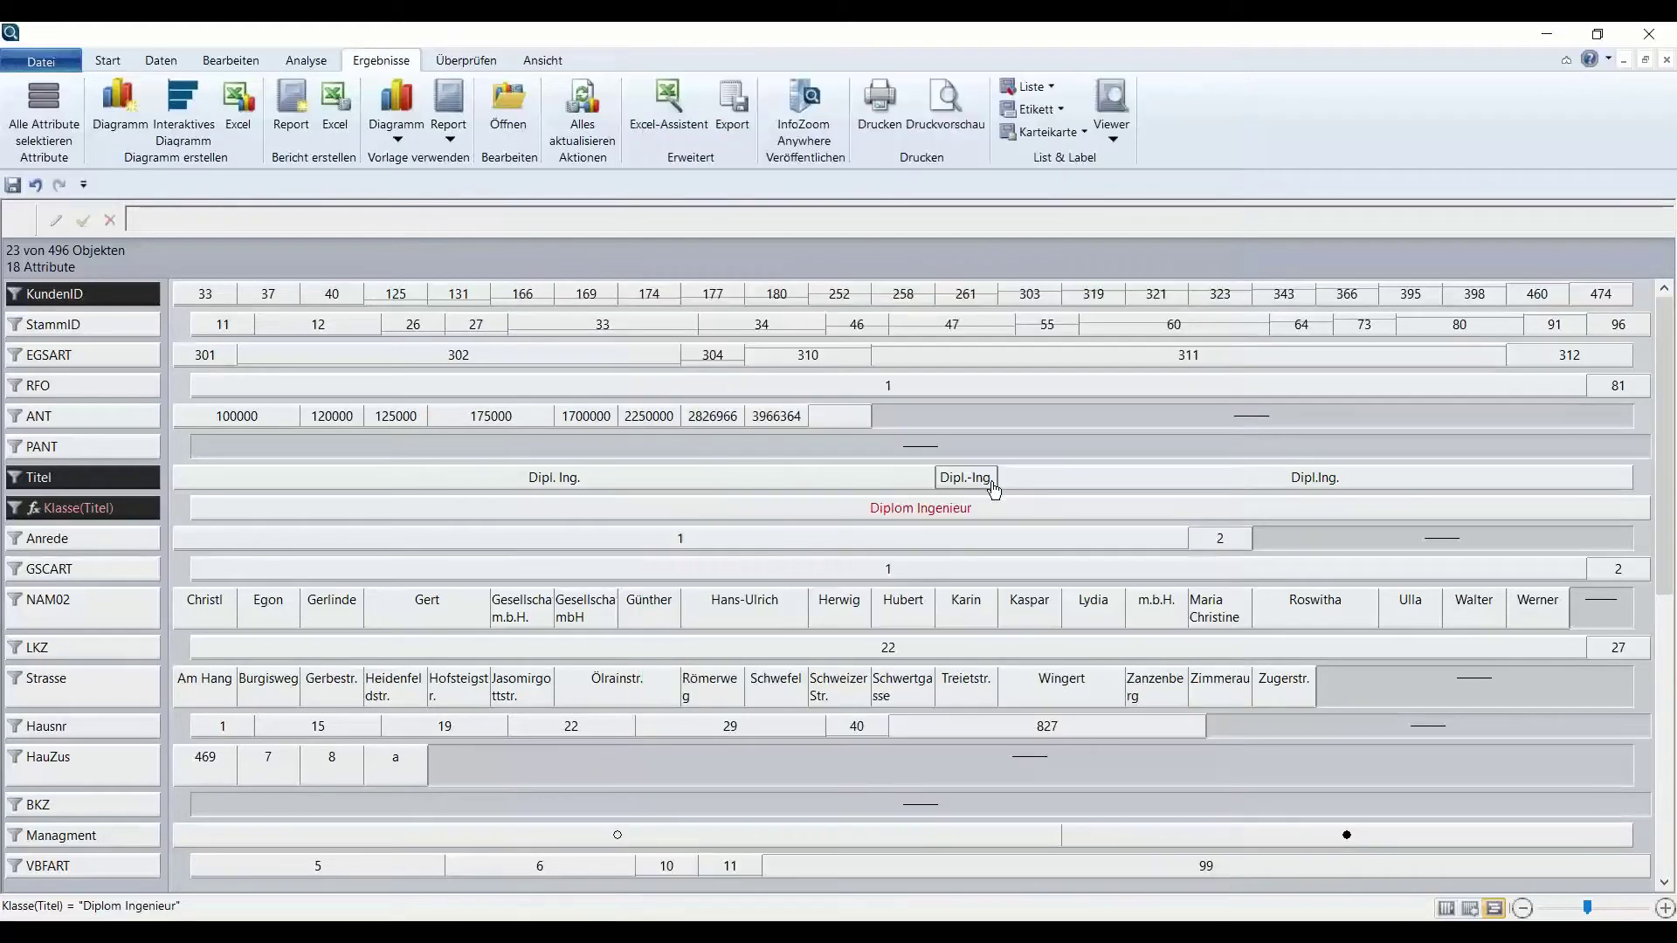
click(107, 59)
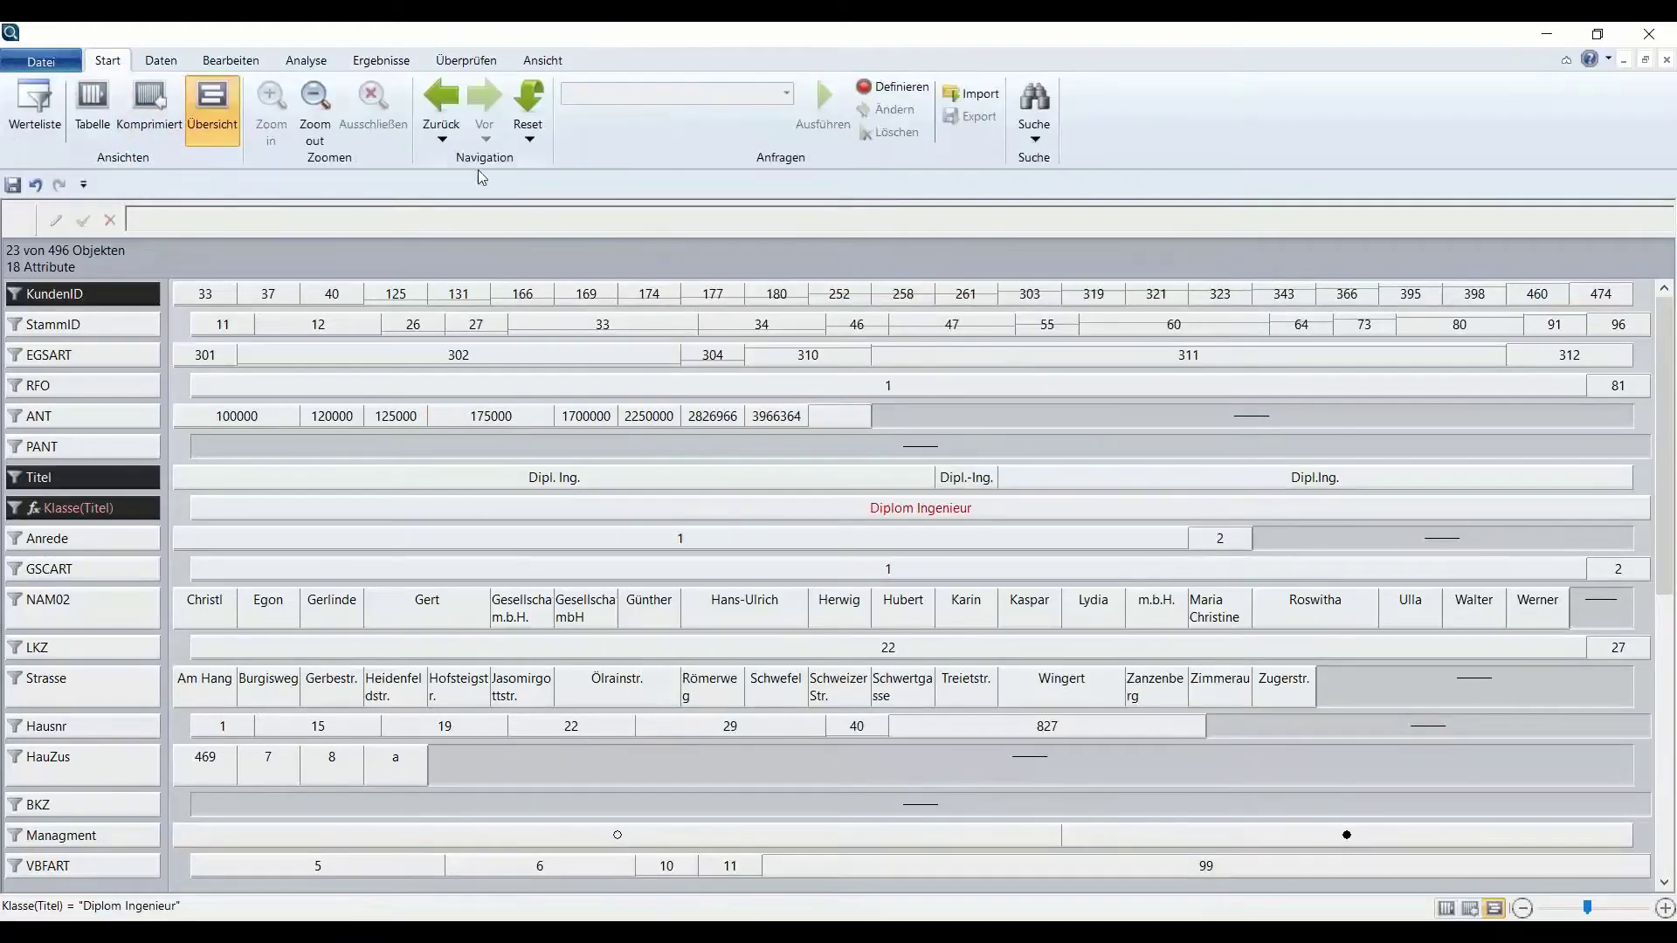
click(526, 109)
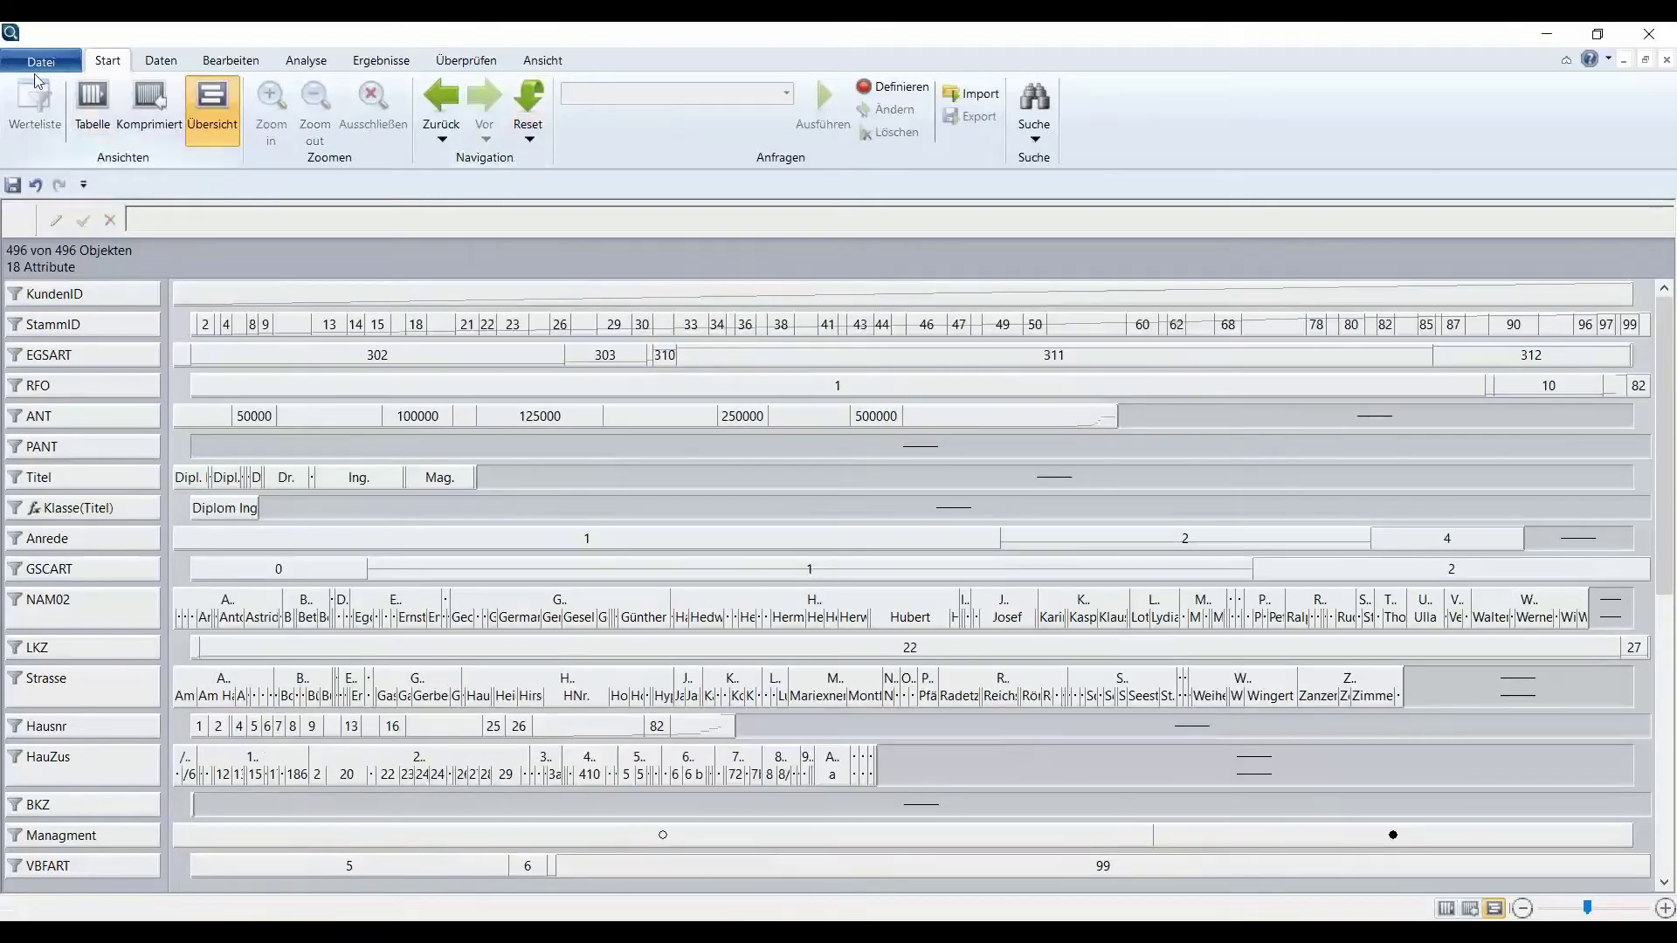
Start opening another file and browse to the folder 4. Sonderzeichen.
click(41, 61)
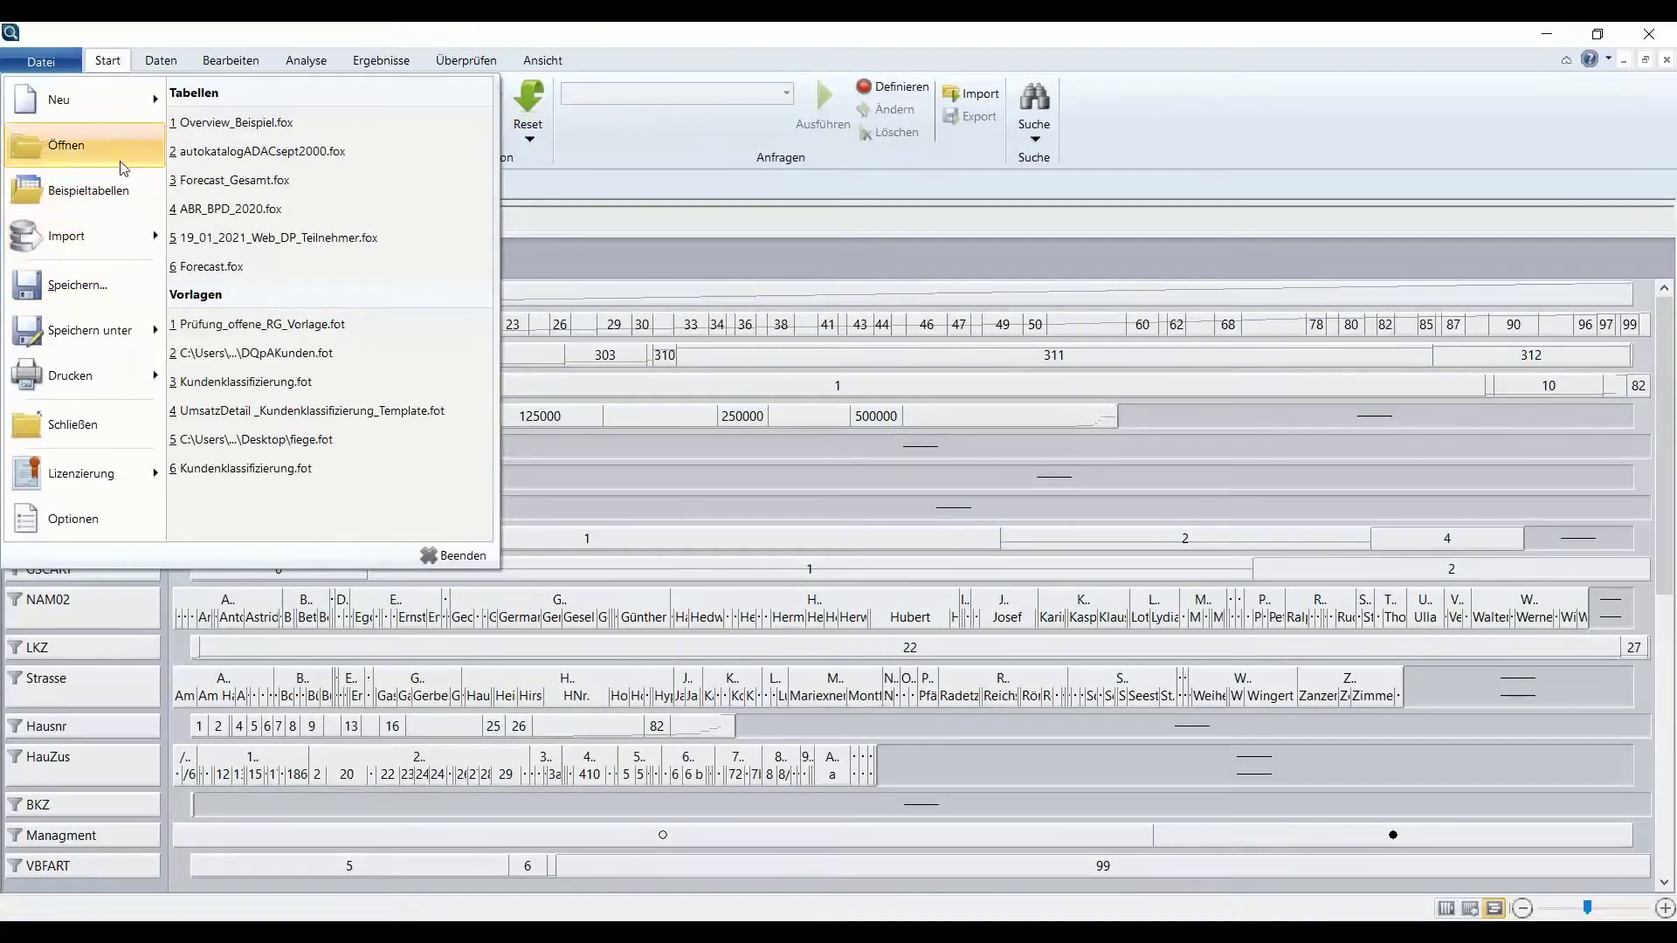
key(Escape)
click(796, 325)
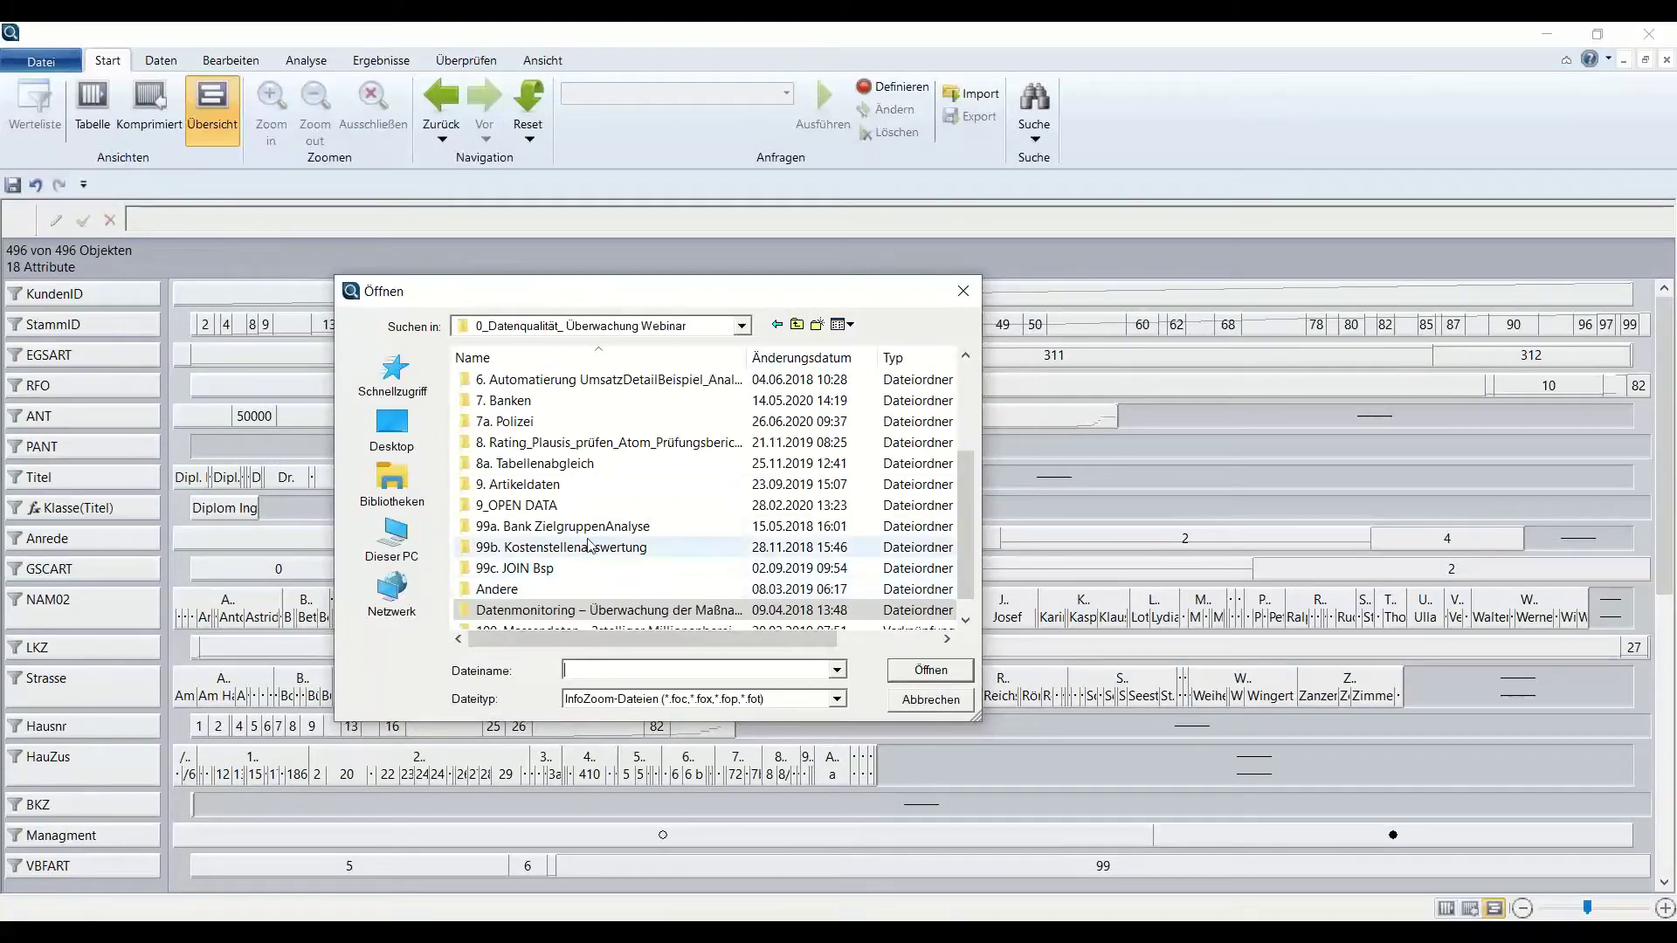
scroll(576, 550, down, 1)
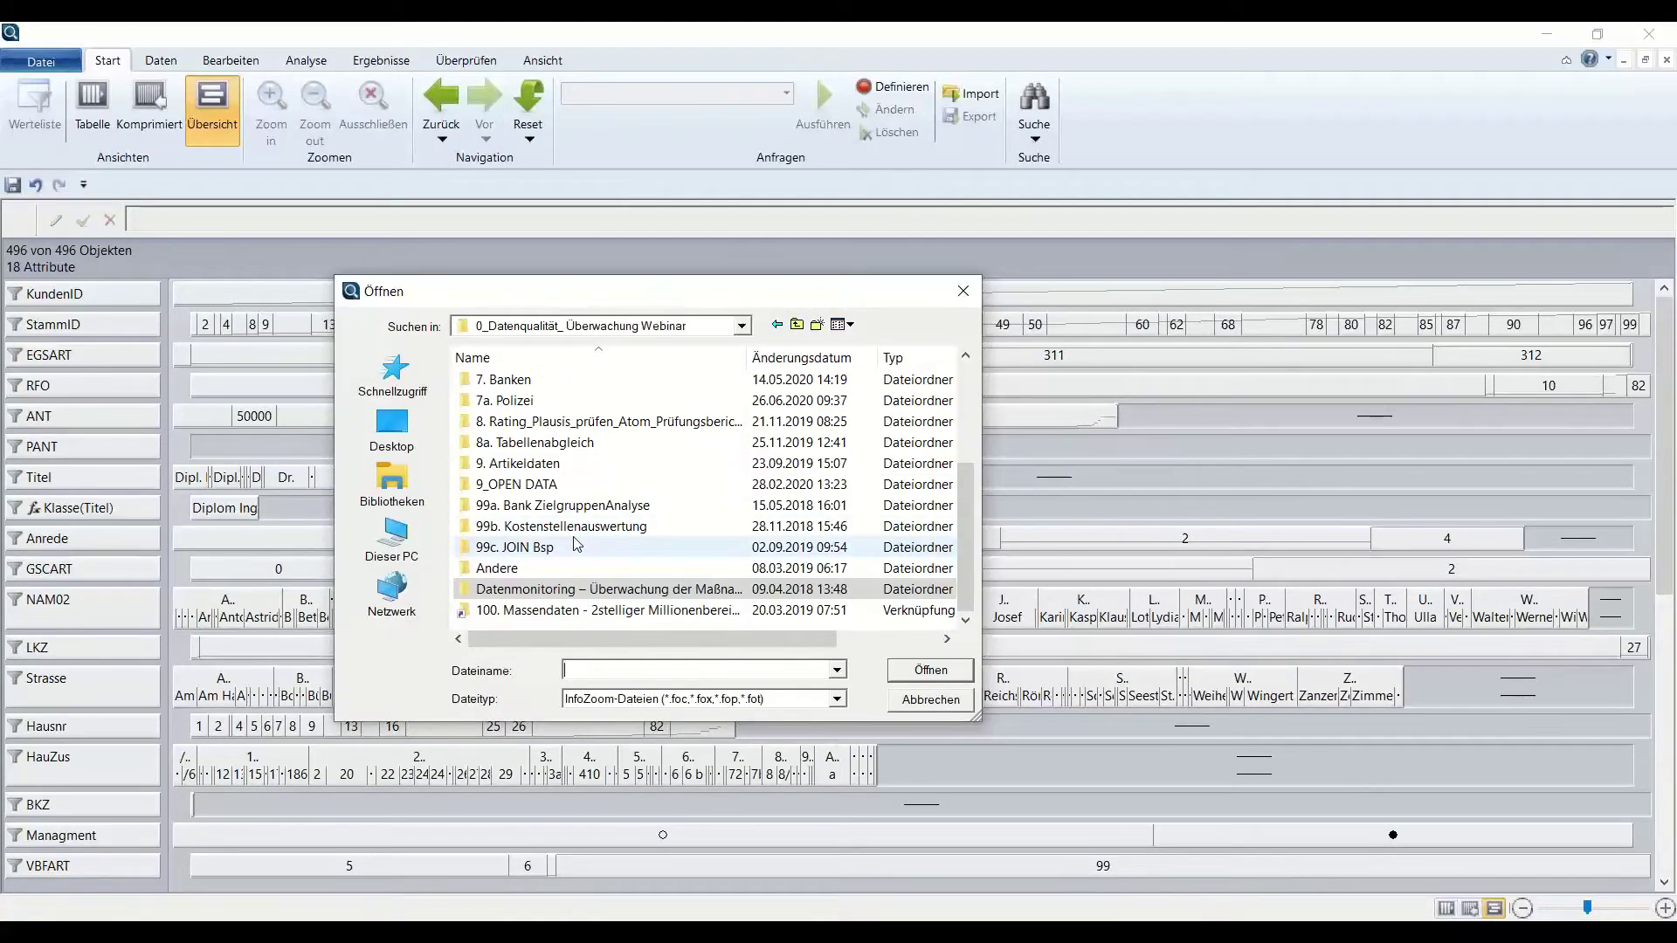
scroll(576, 546, up, 1)
scroll(575, 544, up, 1)
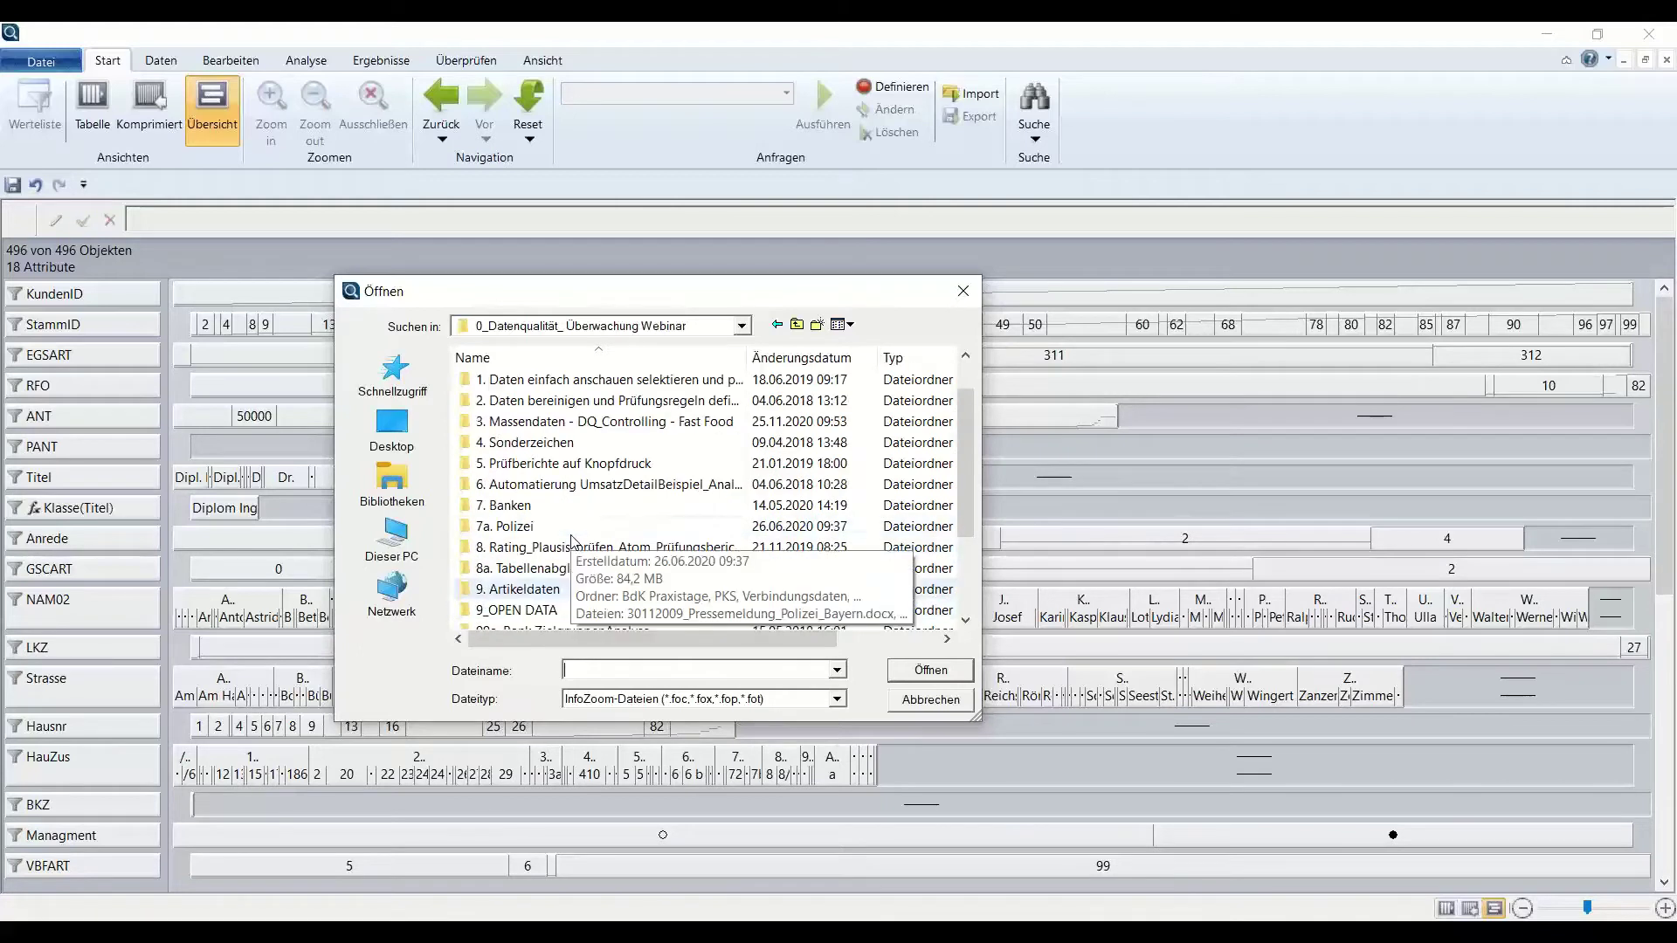
double_click(530, 442)
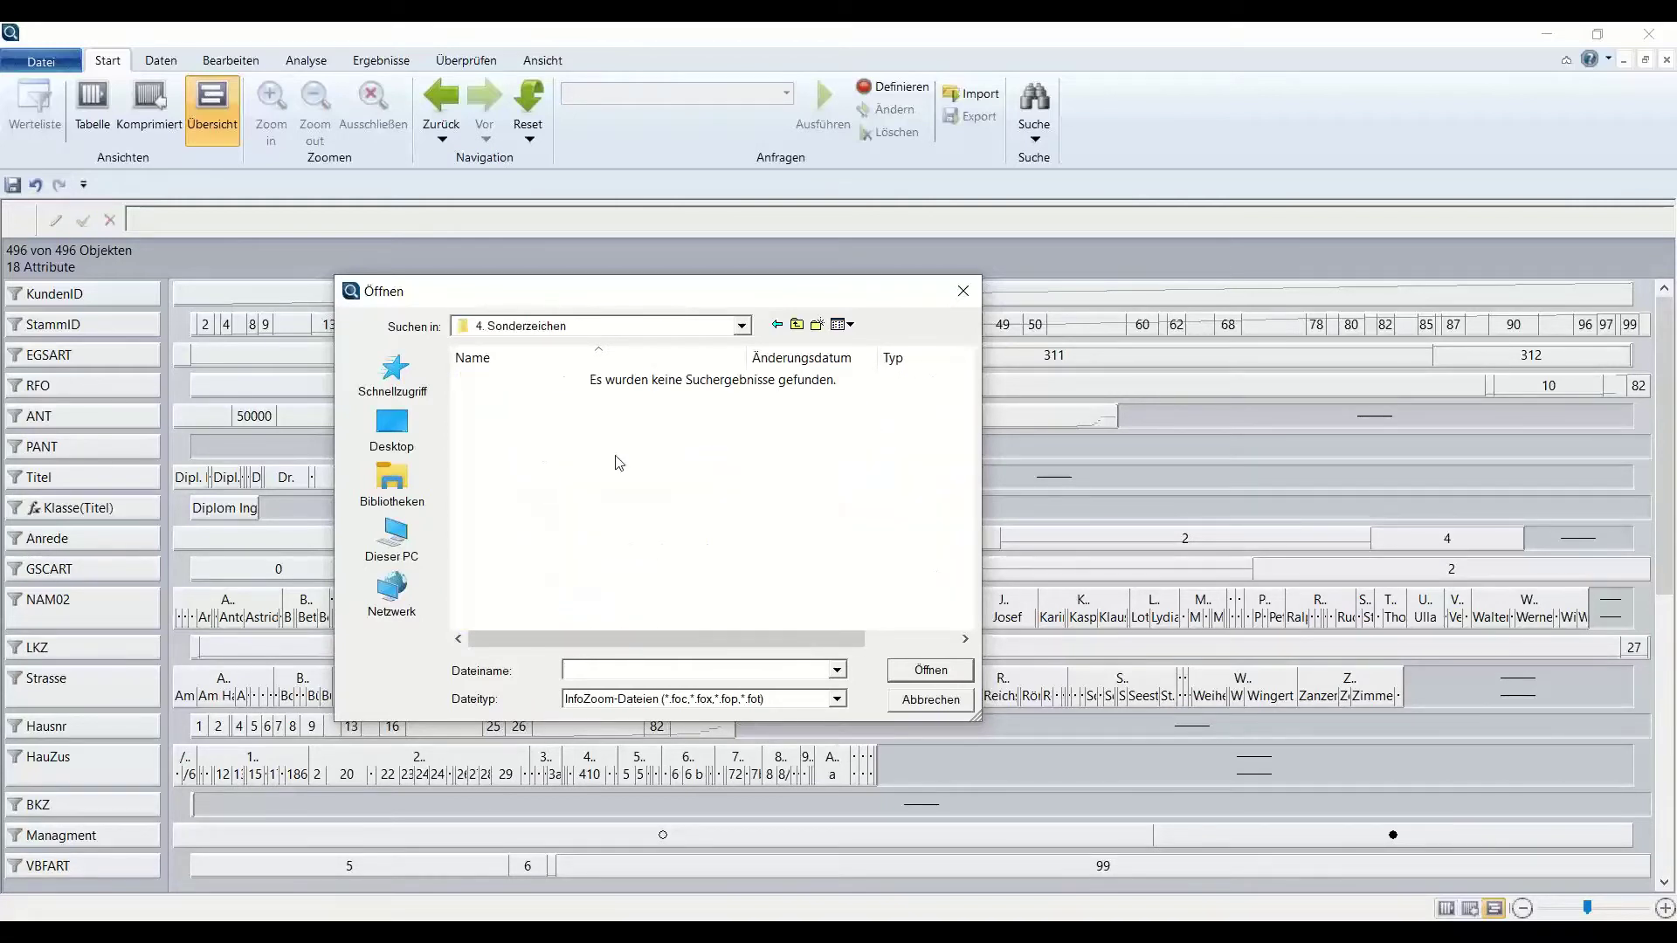
List all file types in the folder and open Umsatz_Sonderzeichen.csv.
click(836, 701)
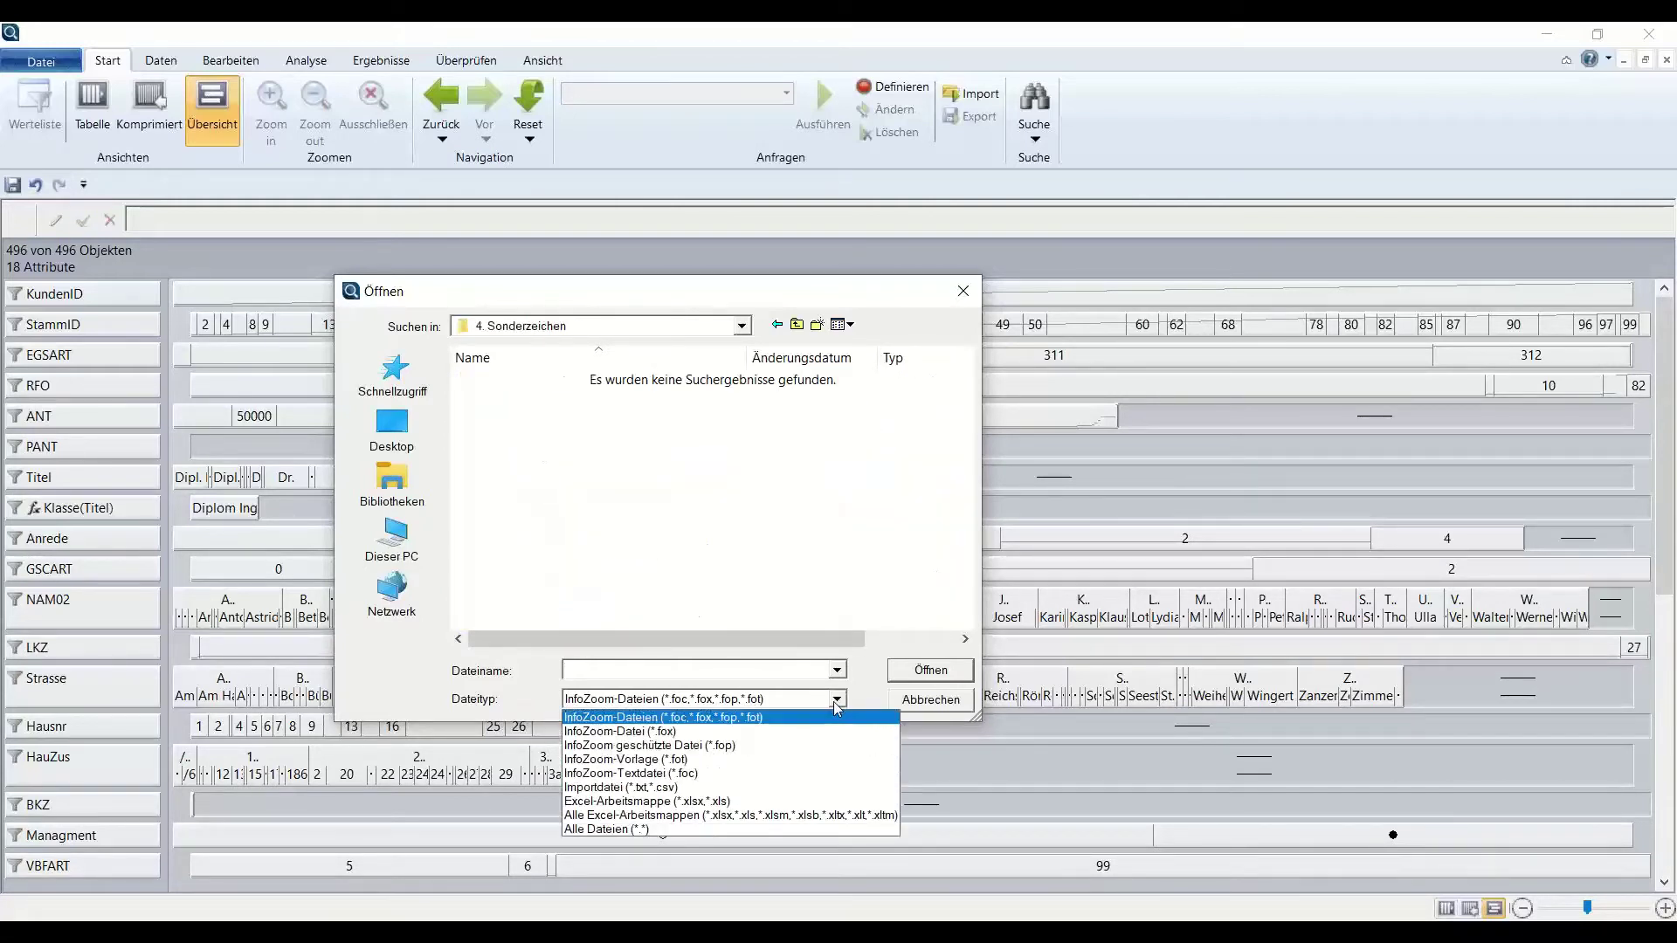
click(760, 829)
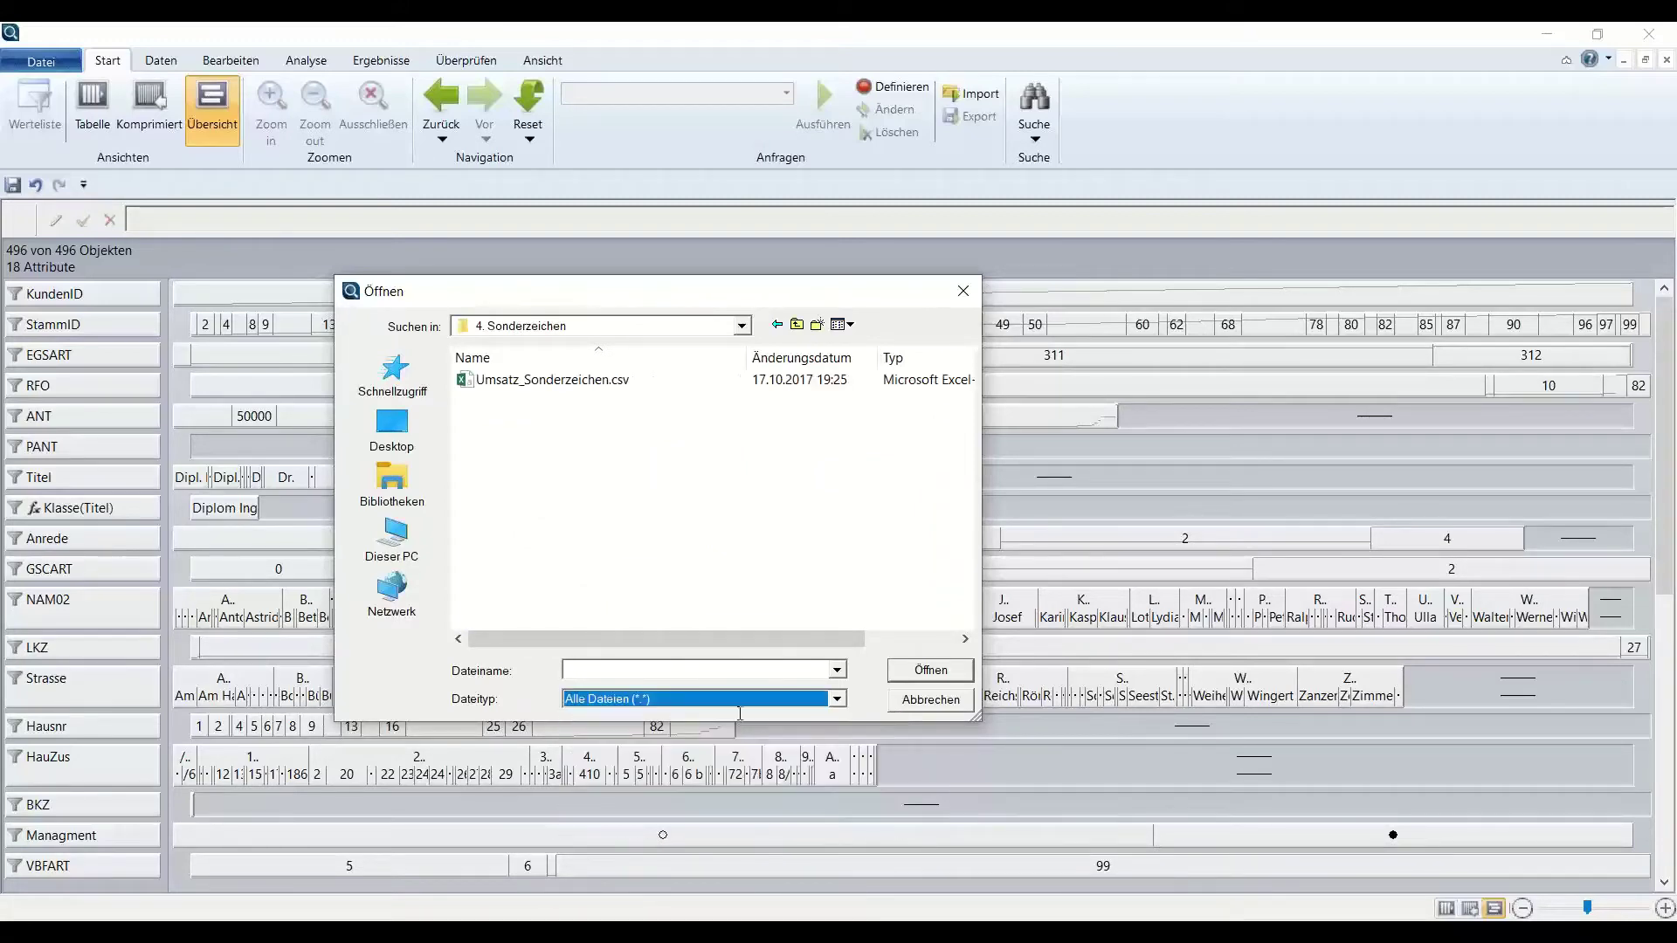
click(516, 380)
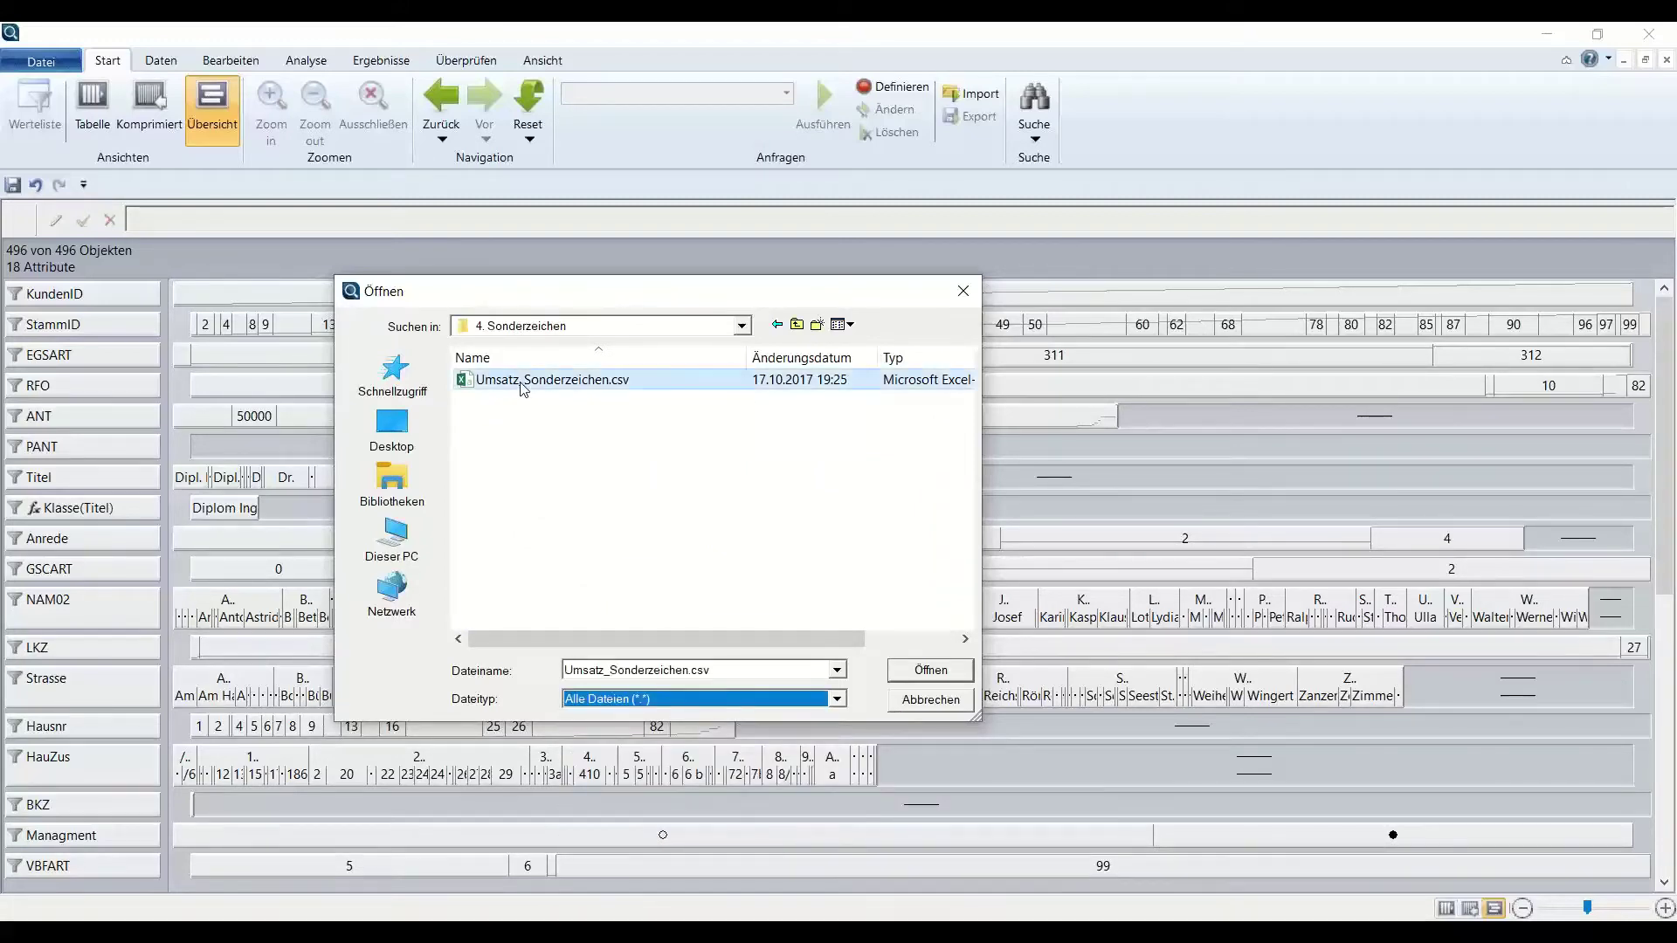
double_click(519, 381)
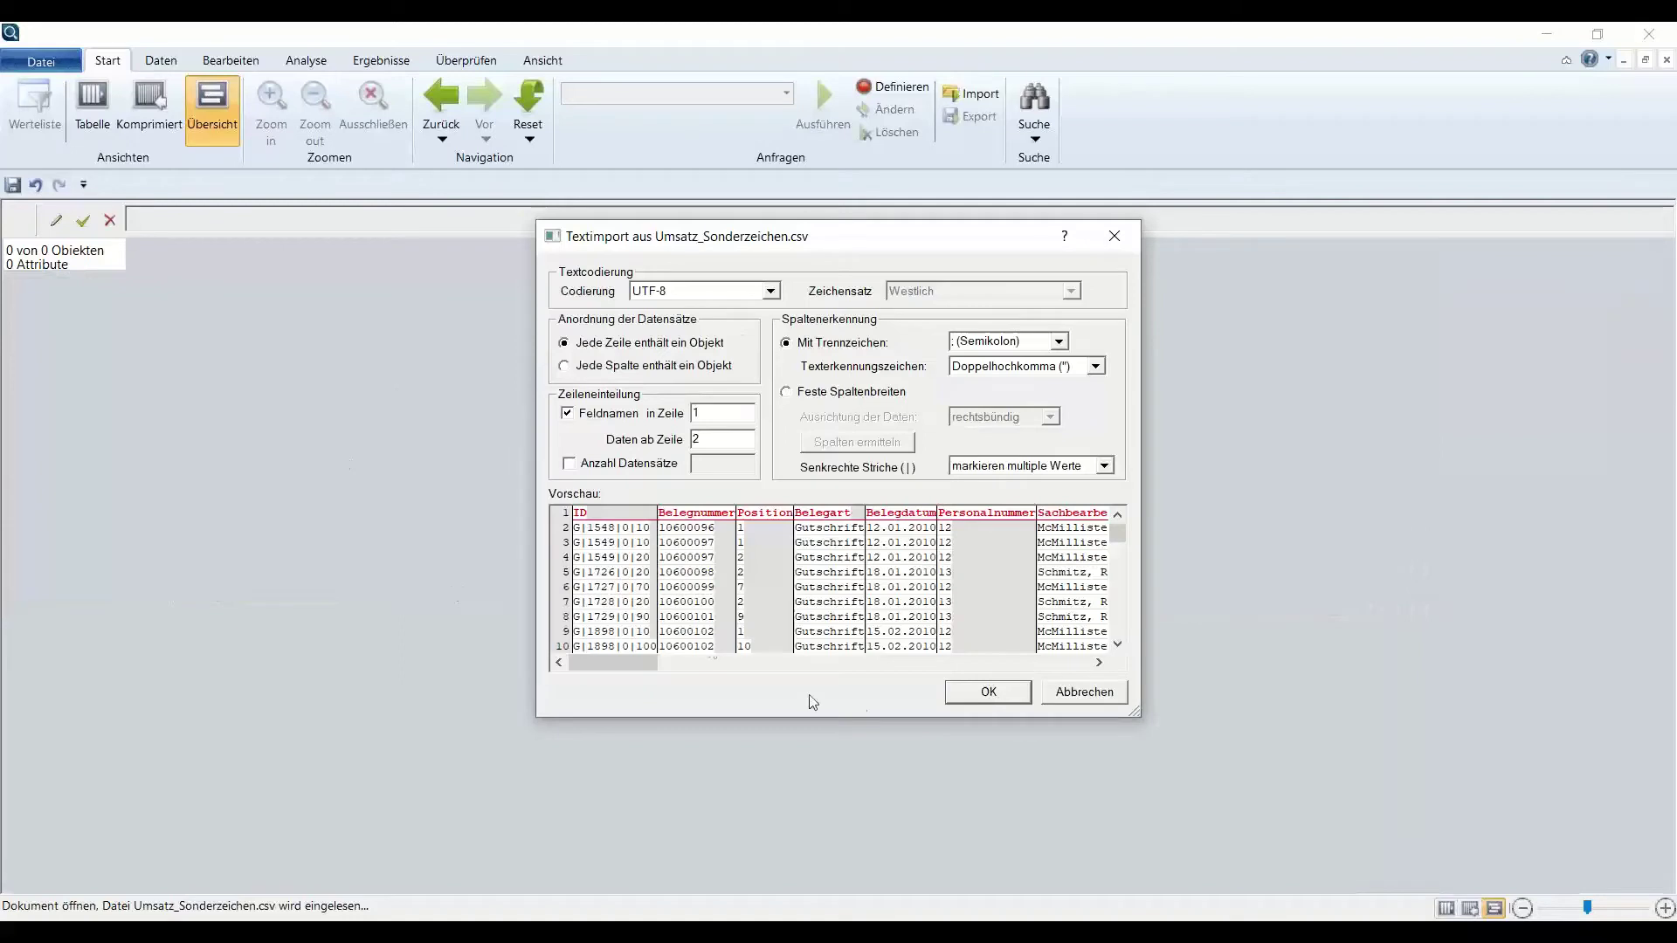
Import the CSV with the preset UTF-8 and semicolon settings and acknowledge the notices on special characters and formats.
click(972, 696)
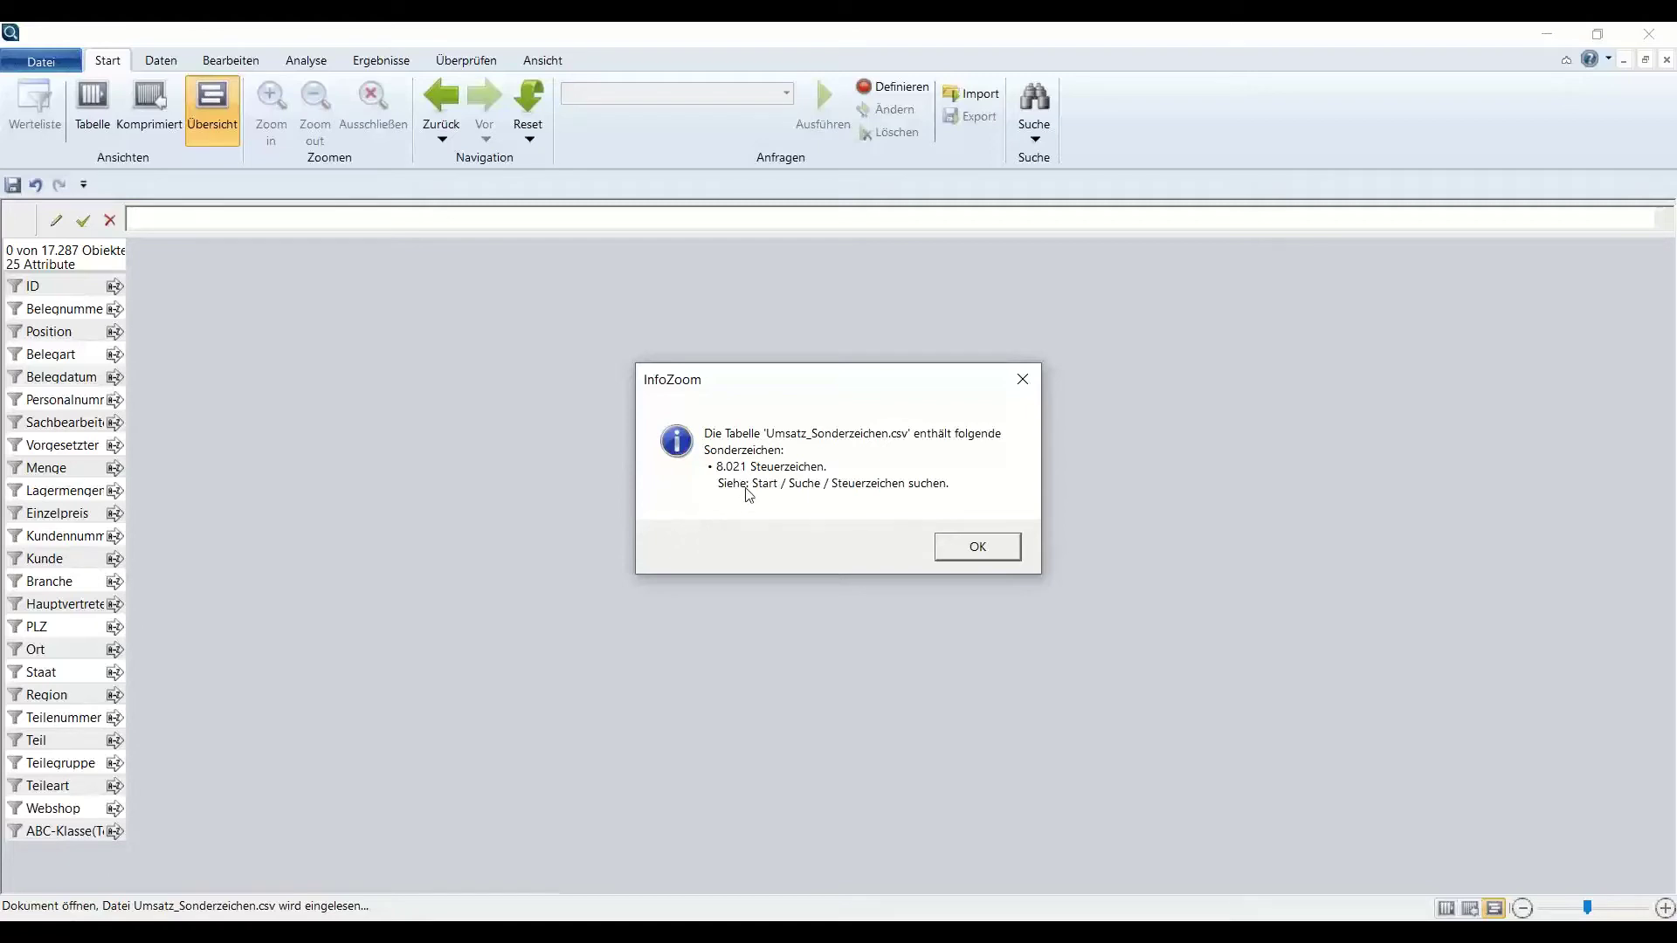
click(967, 540)
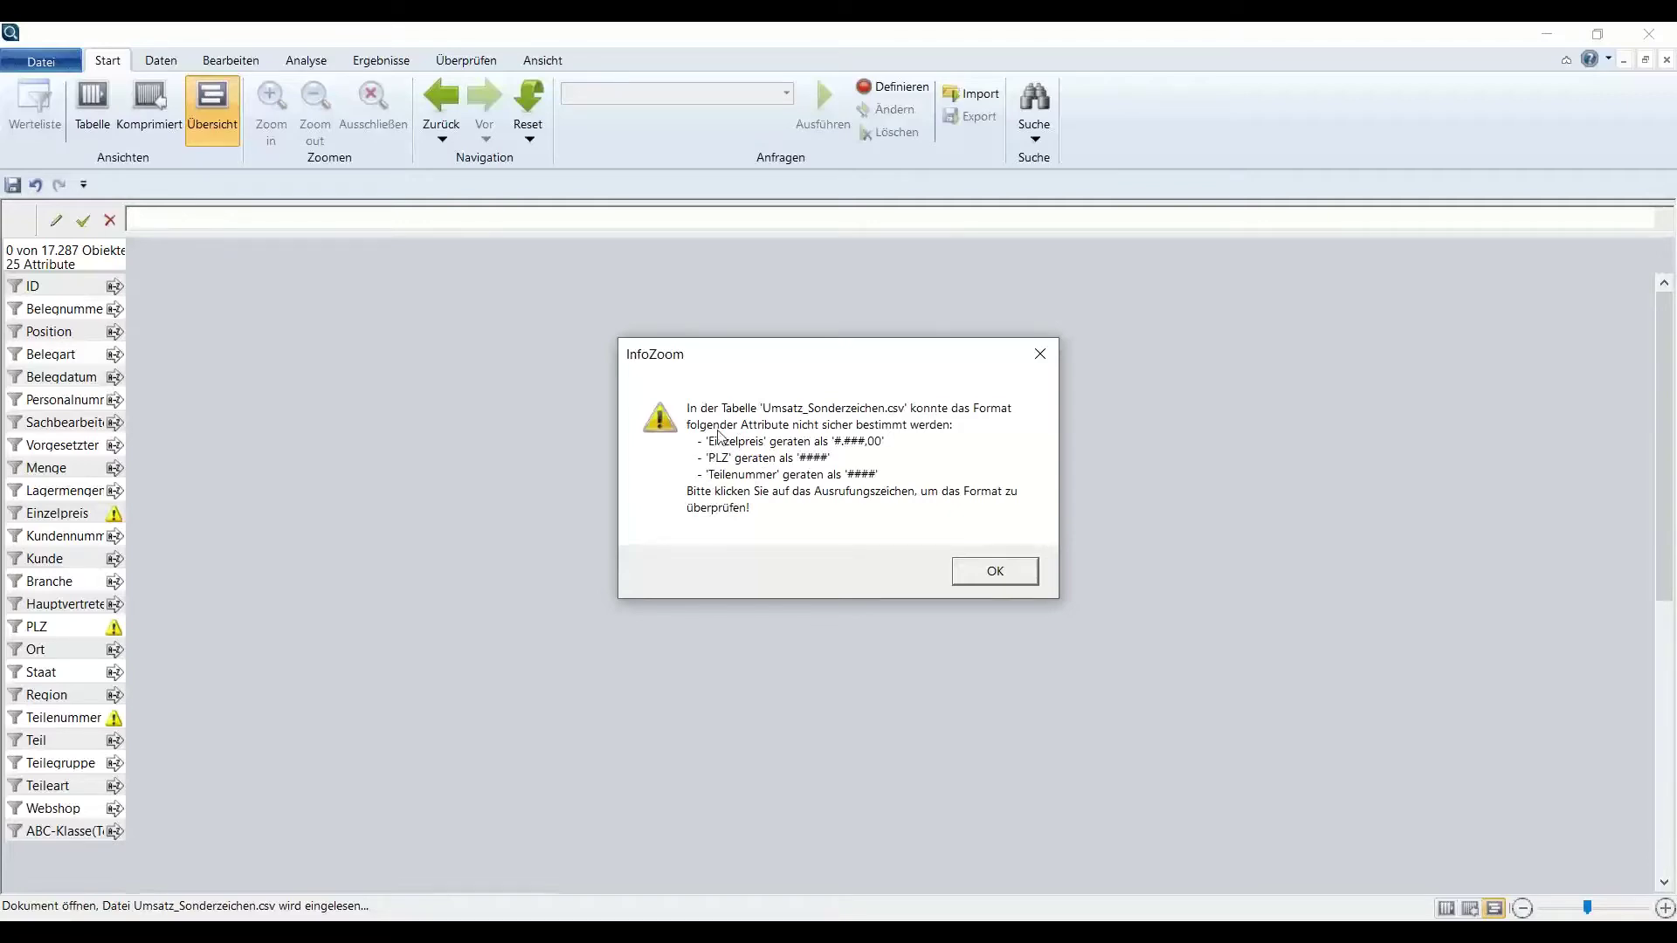
click(969, 571)
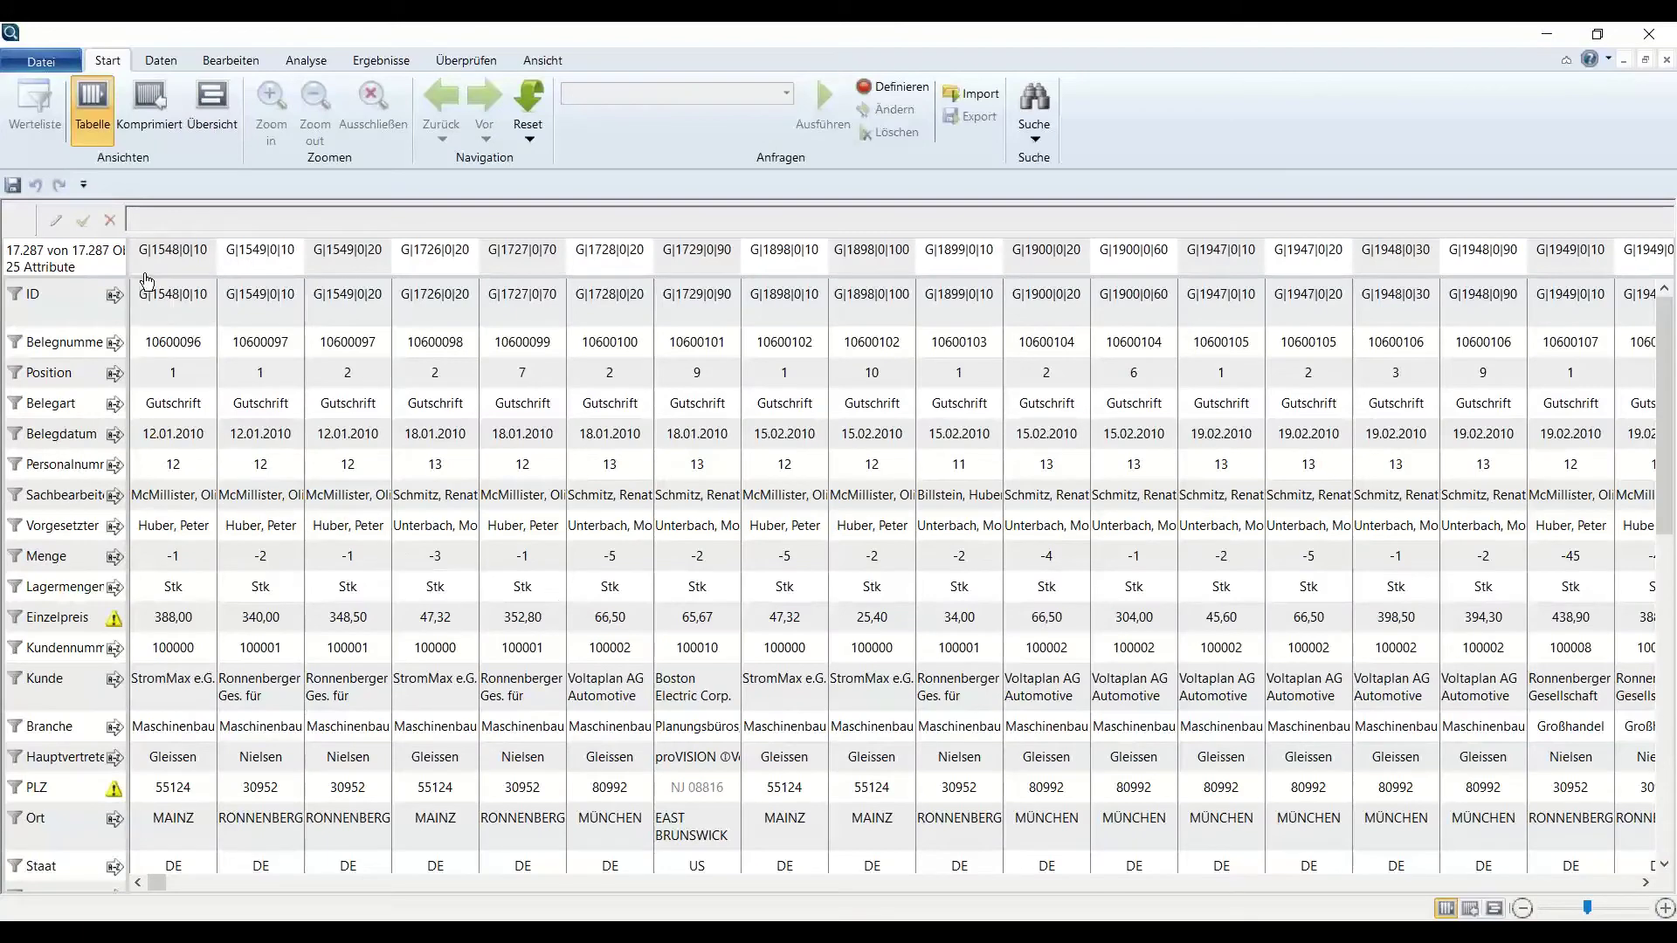
Widen the attribute column, display special characters in the overview and select the Region value Deutschland\nSüd.
double_click(129, 271)
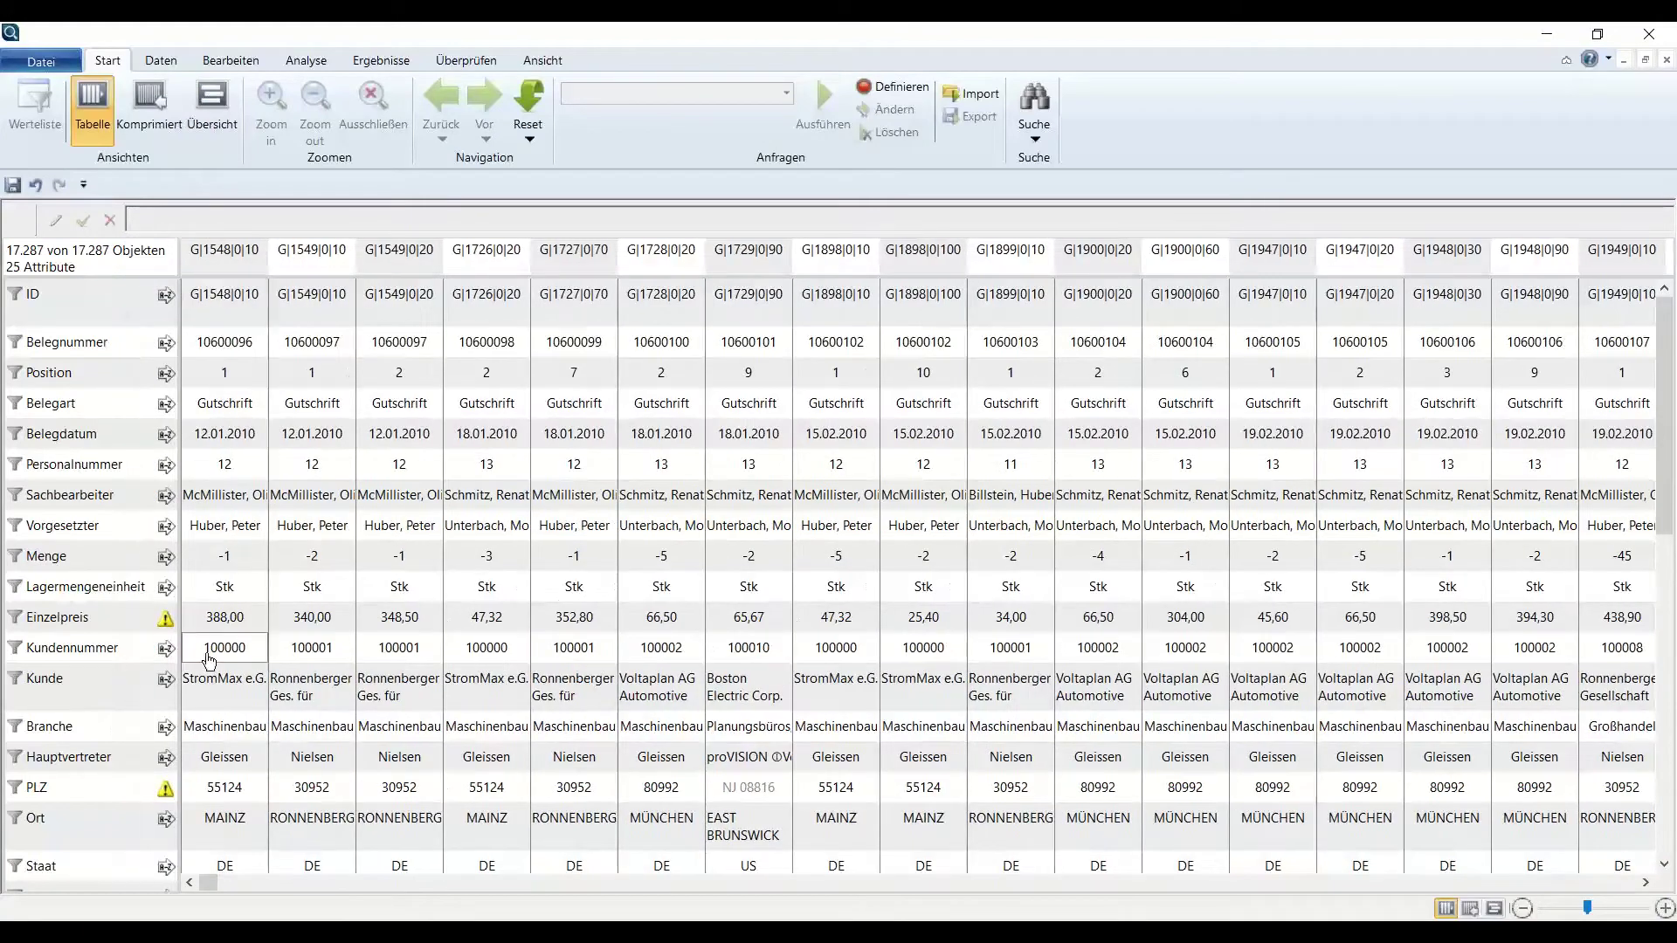
click(531, 62)
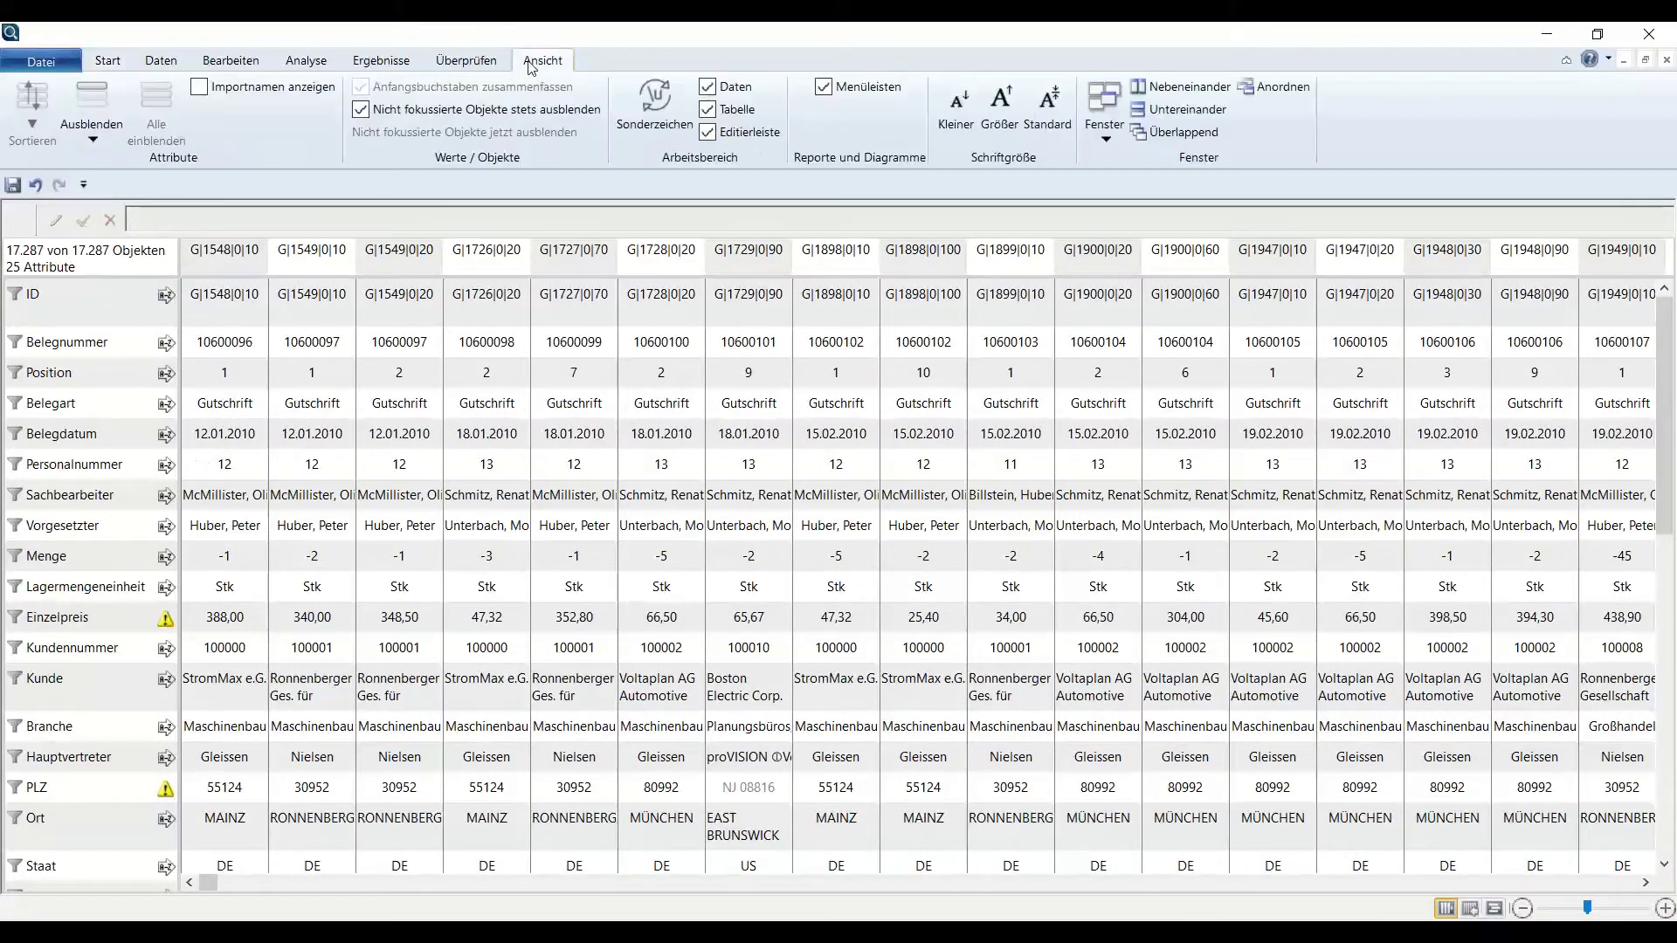
click(655, 109)
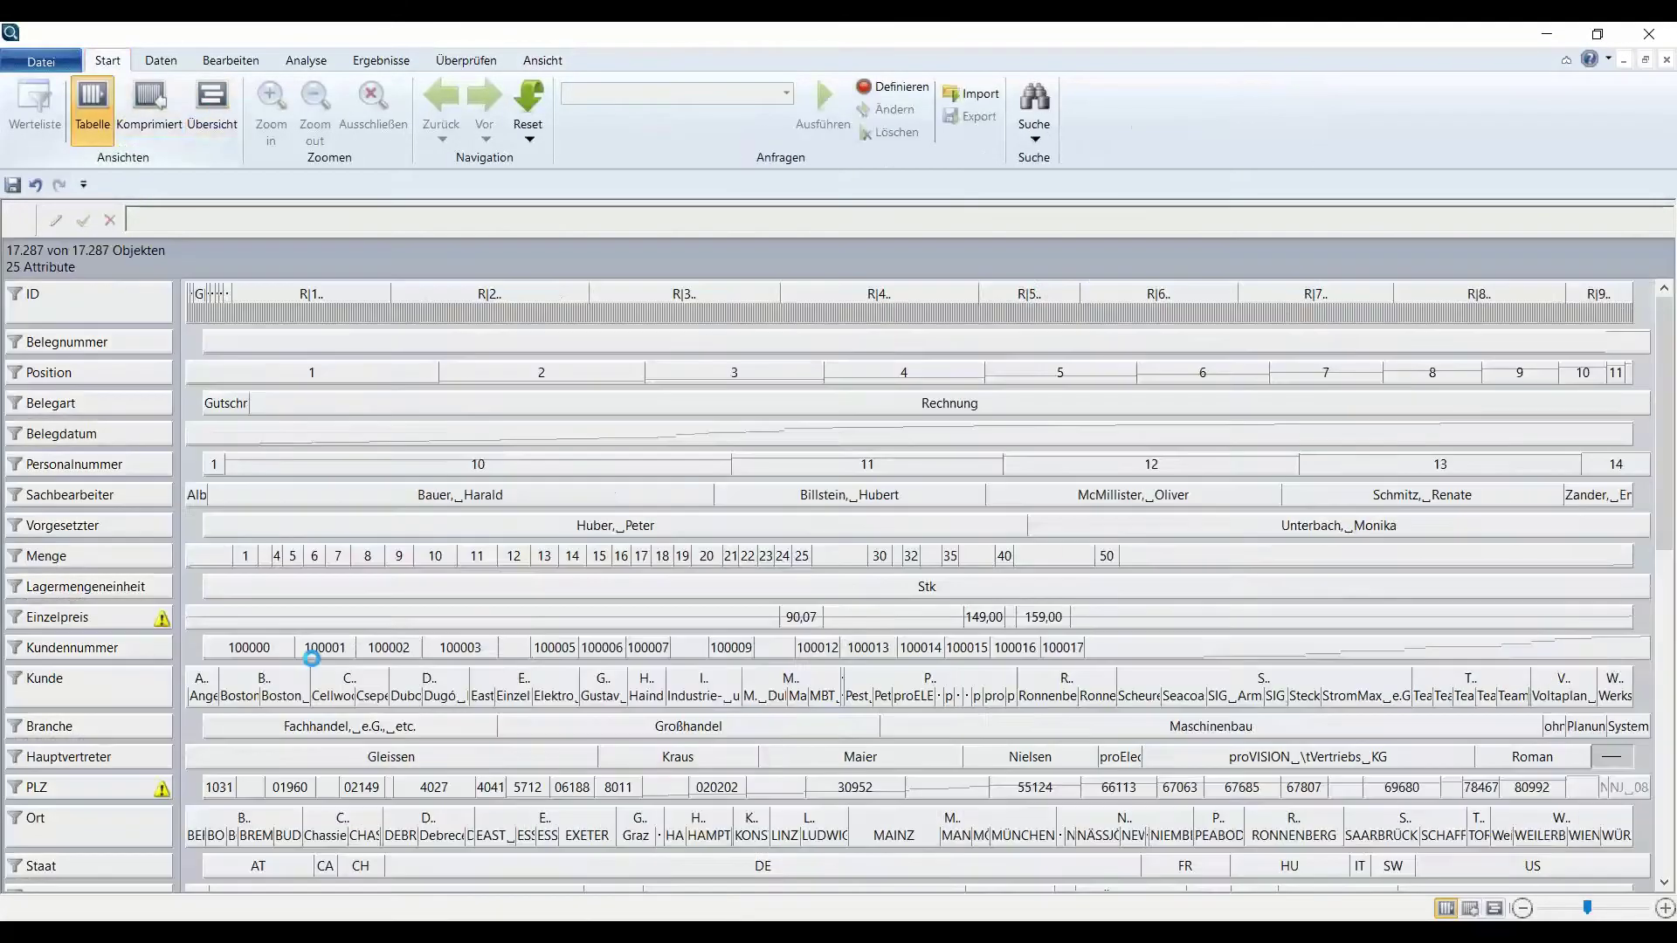
scroll(203, 804, down, 1)
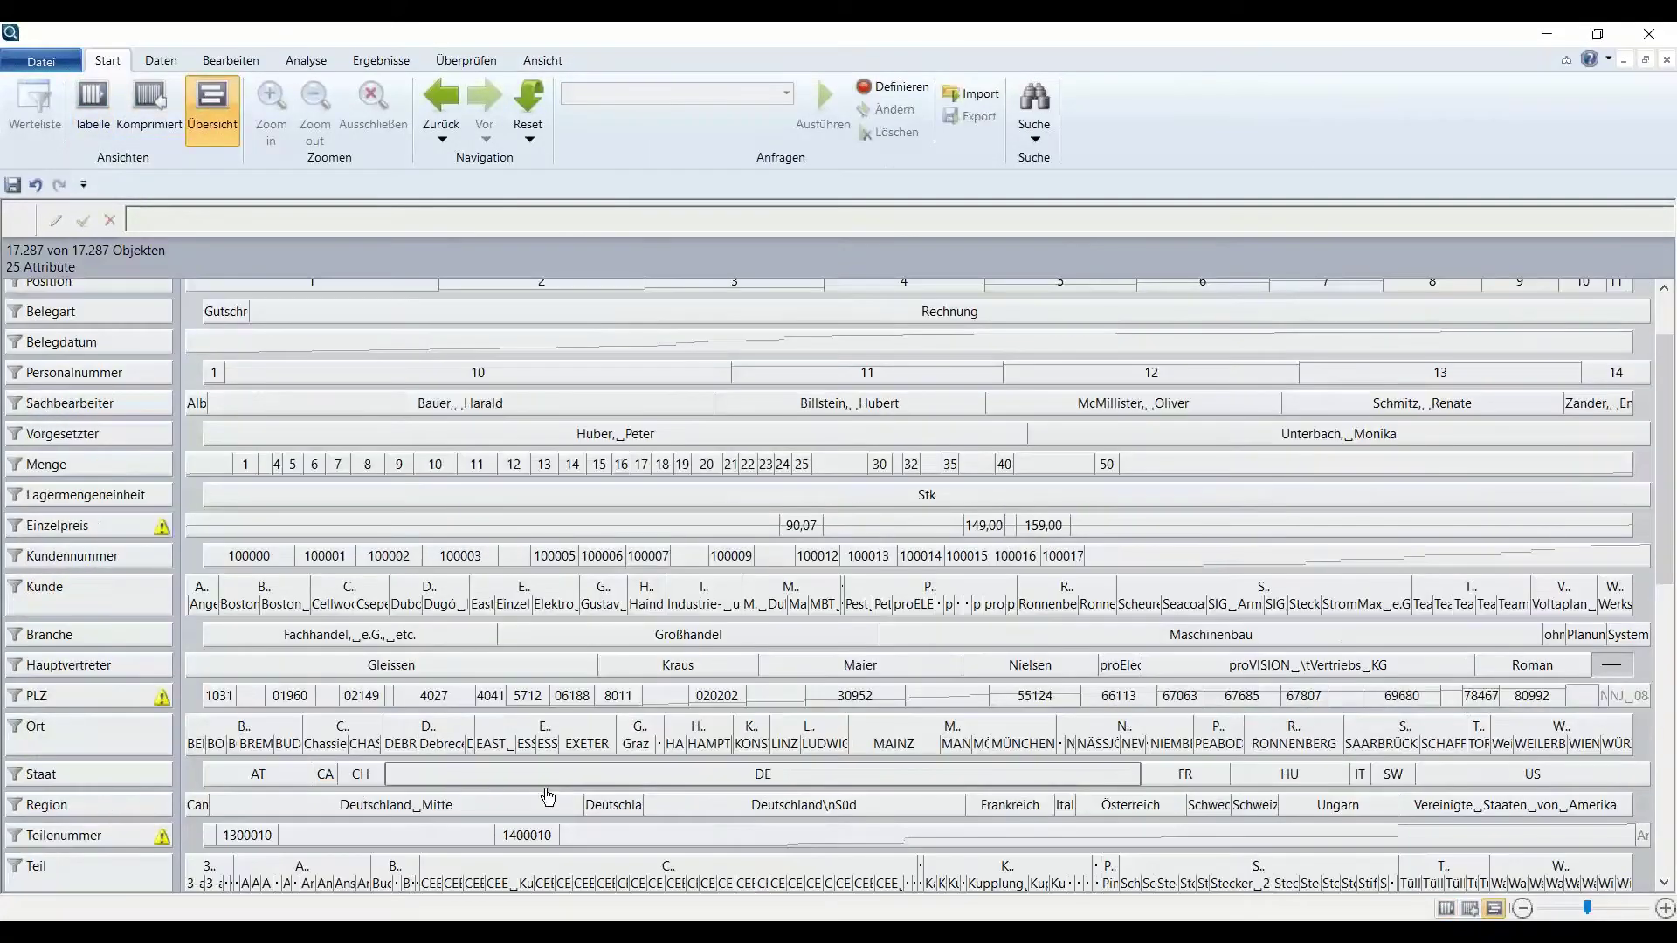
click(792, 813)
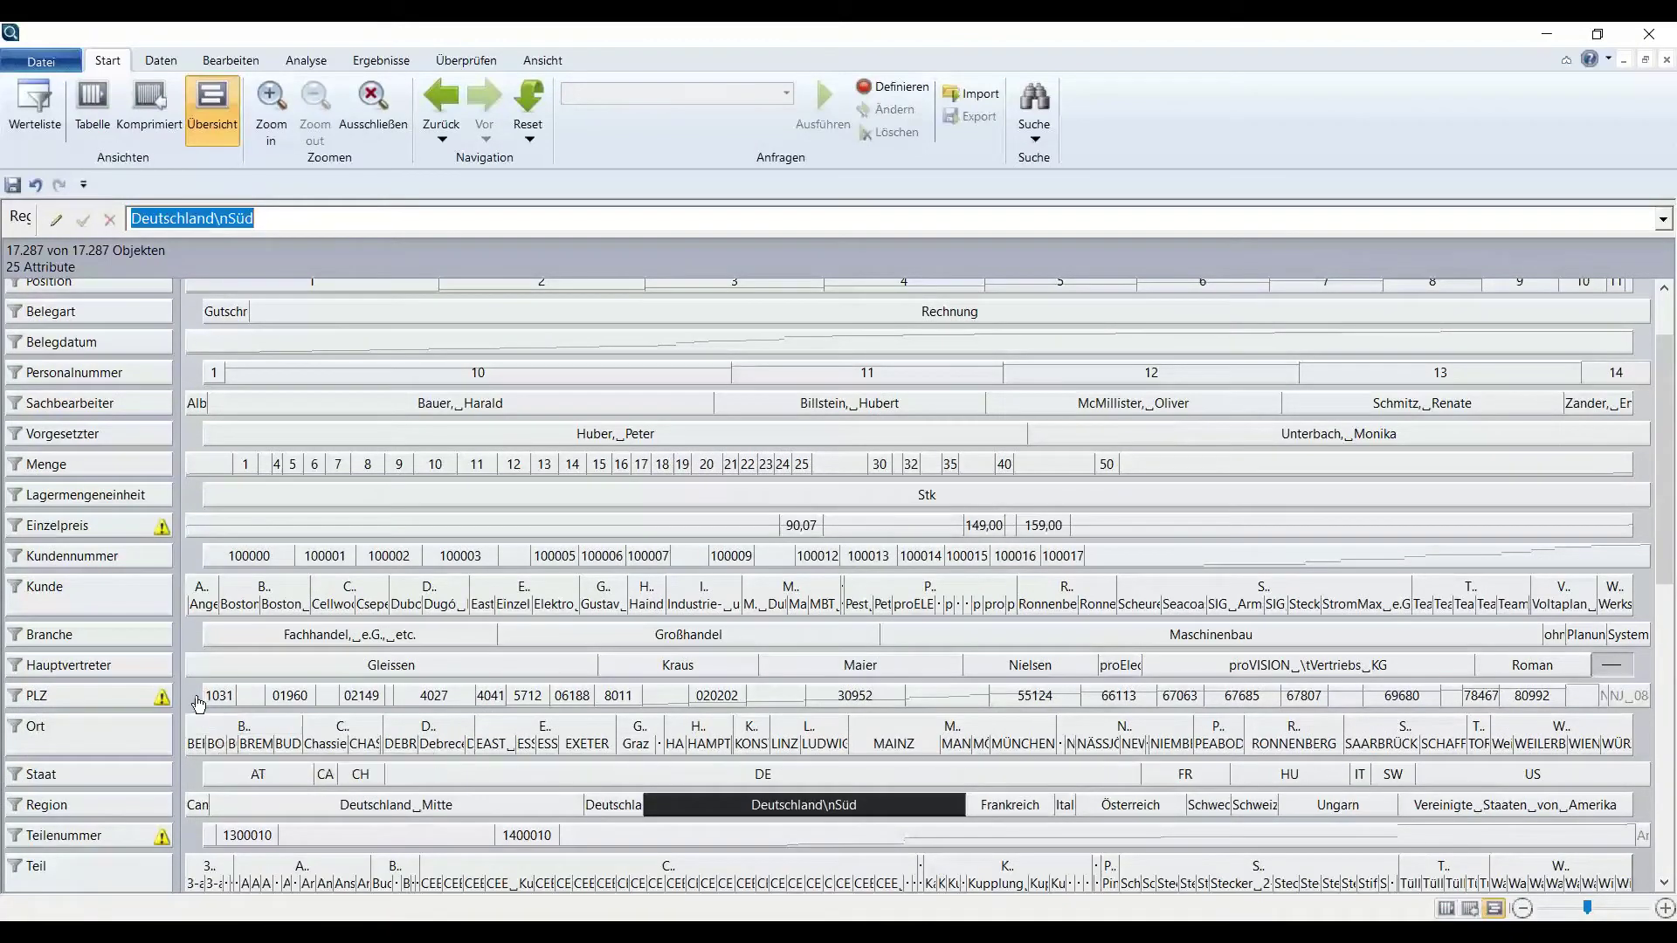
Add an attribute that sums Menge per Region.
click(105, 464)
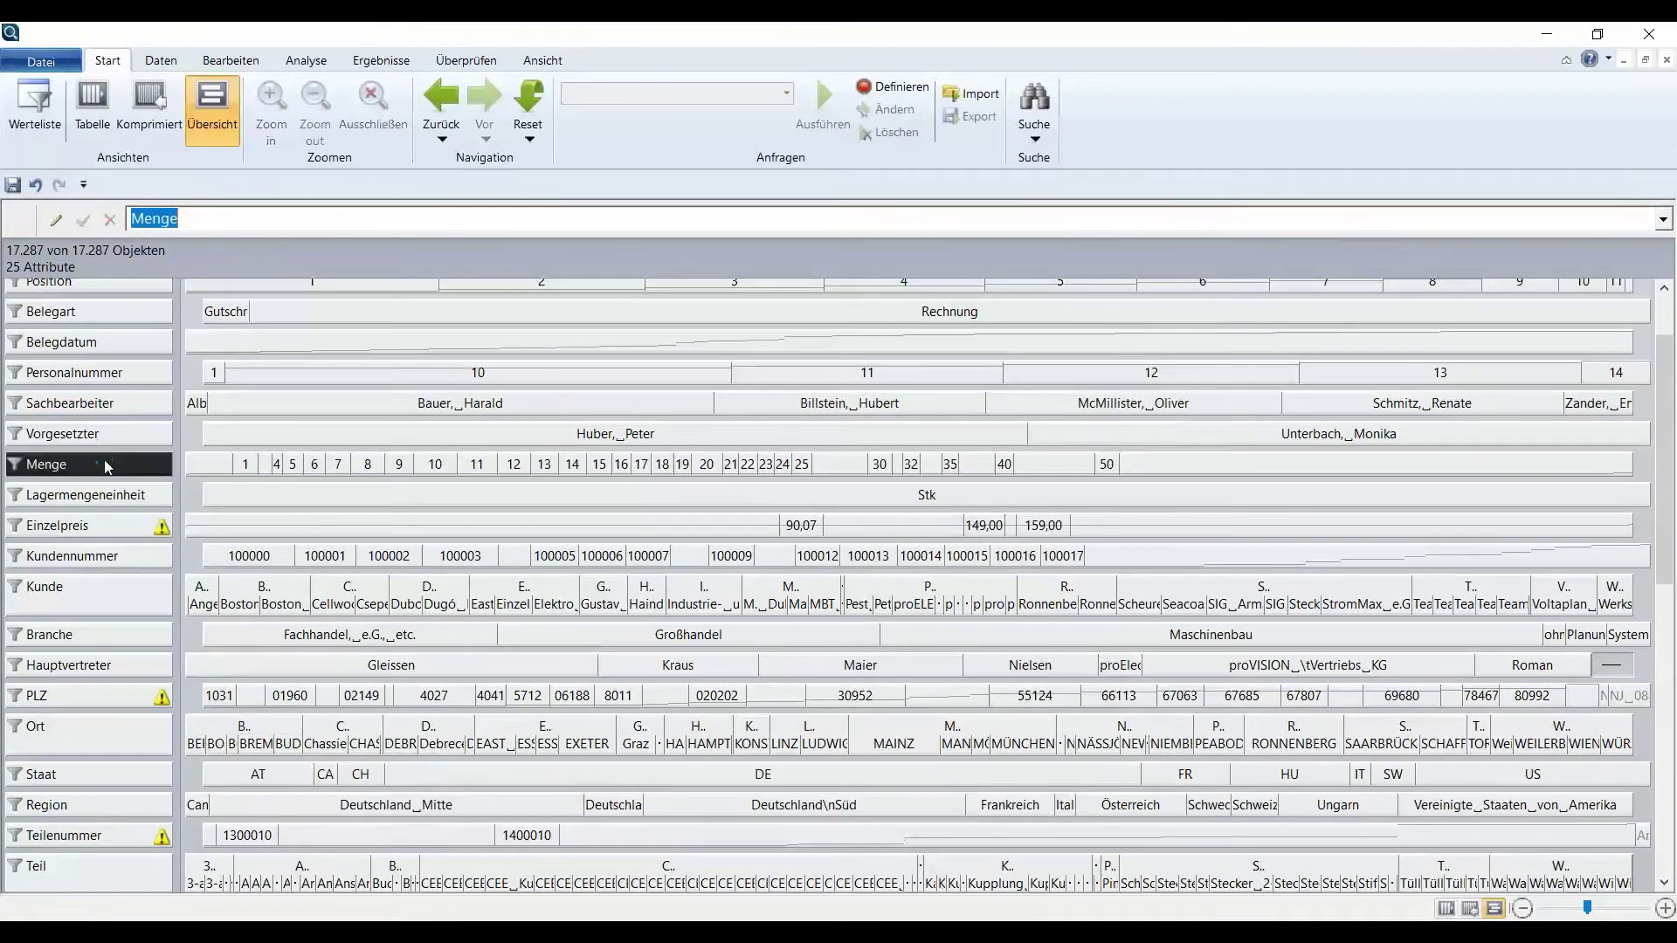
ctrl+click(135, 807)
click(332, 63)
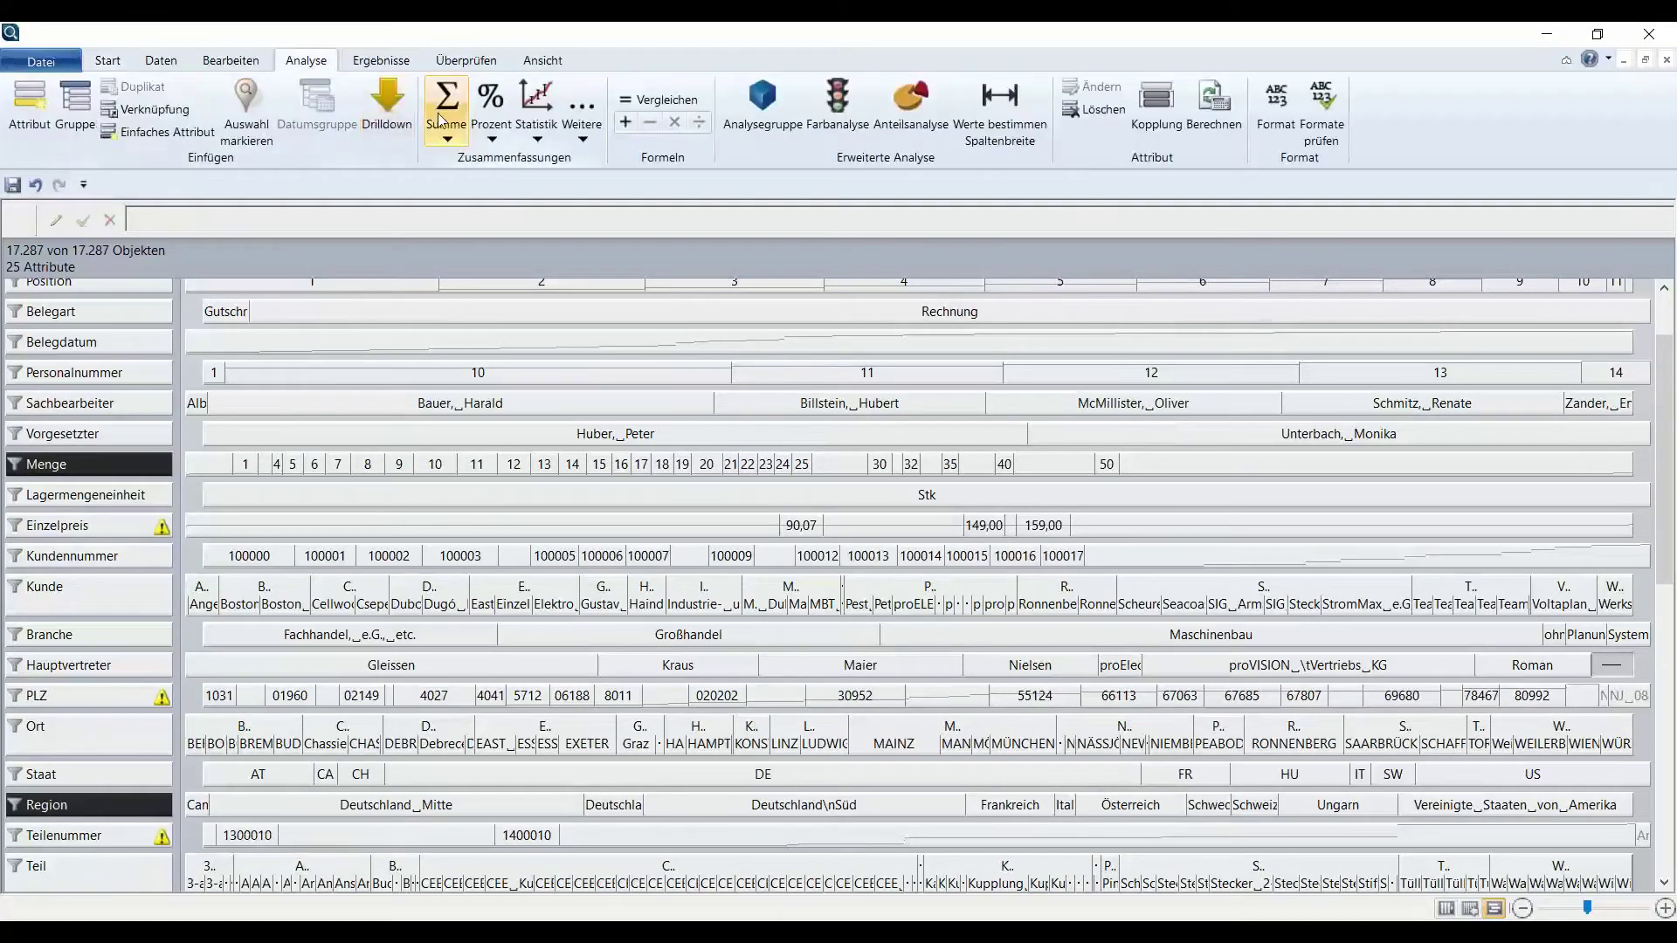
click(446, 140)
click(491, 164)
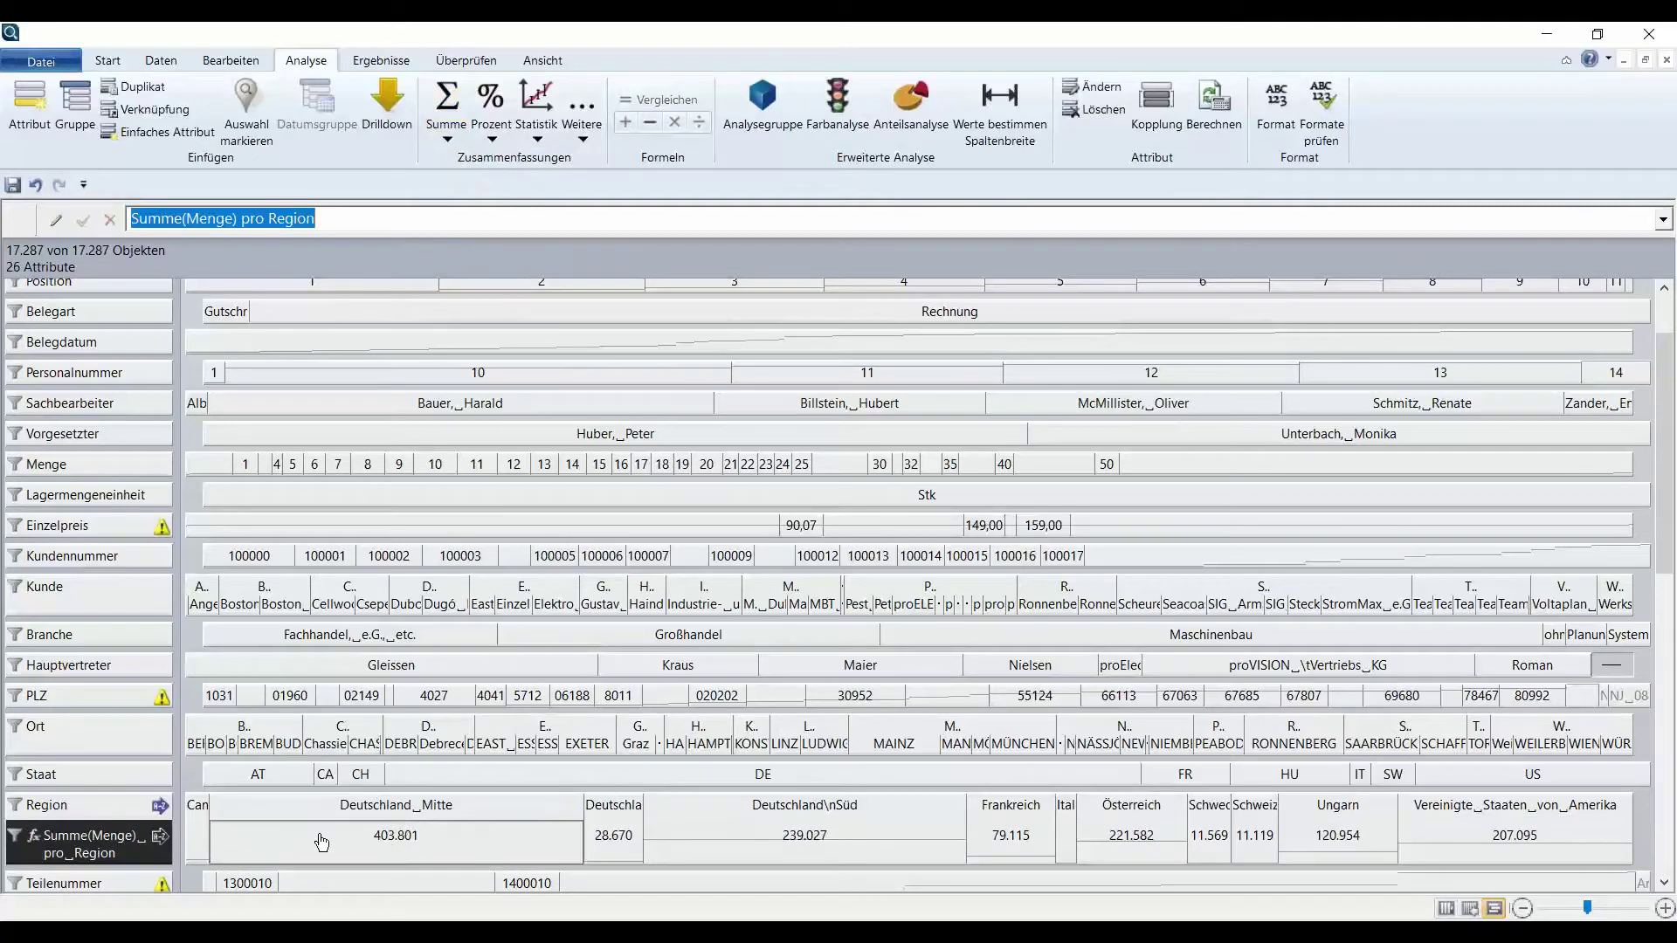
Report Region and Summe(Menge) pro Region to Excel and select the cell with the split-off Süd part.
click(127, 804)
ctrl+click(87, 843)
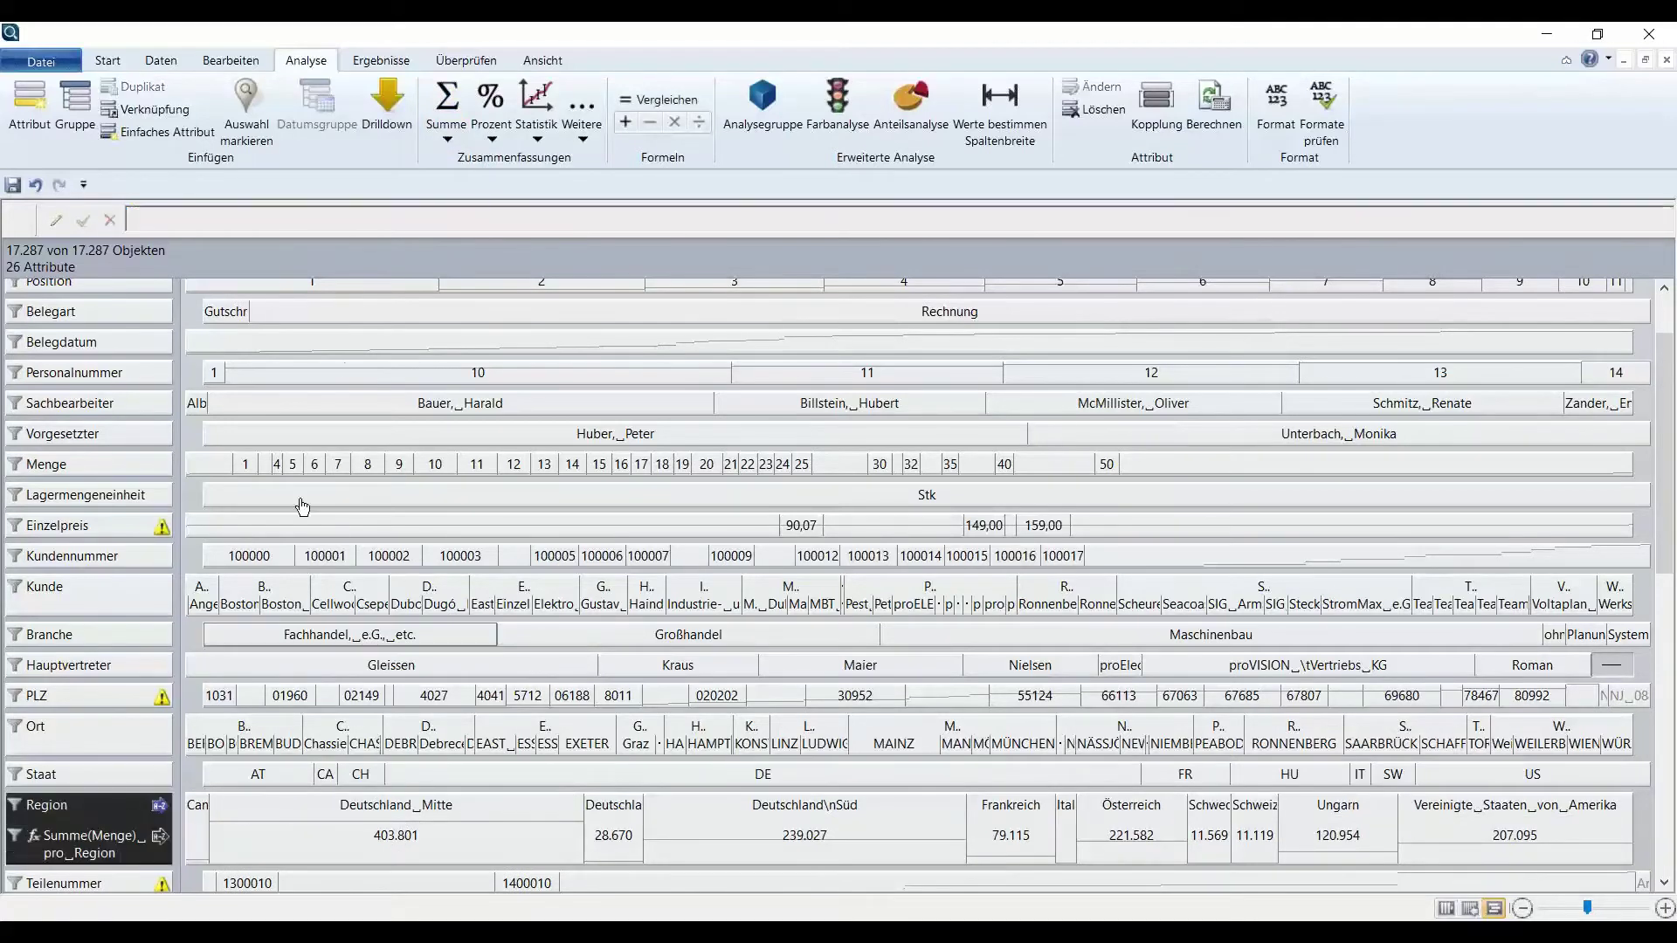
click(381, 60)
click(336, 110)
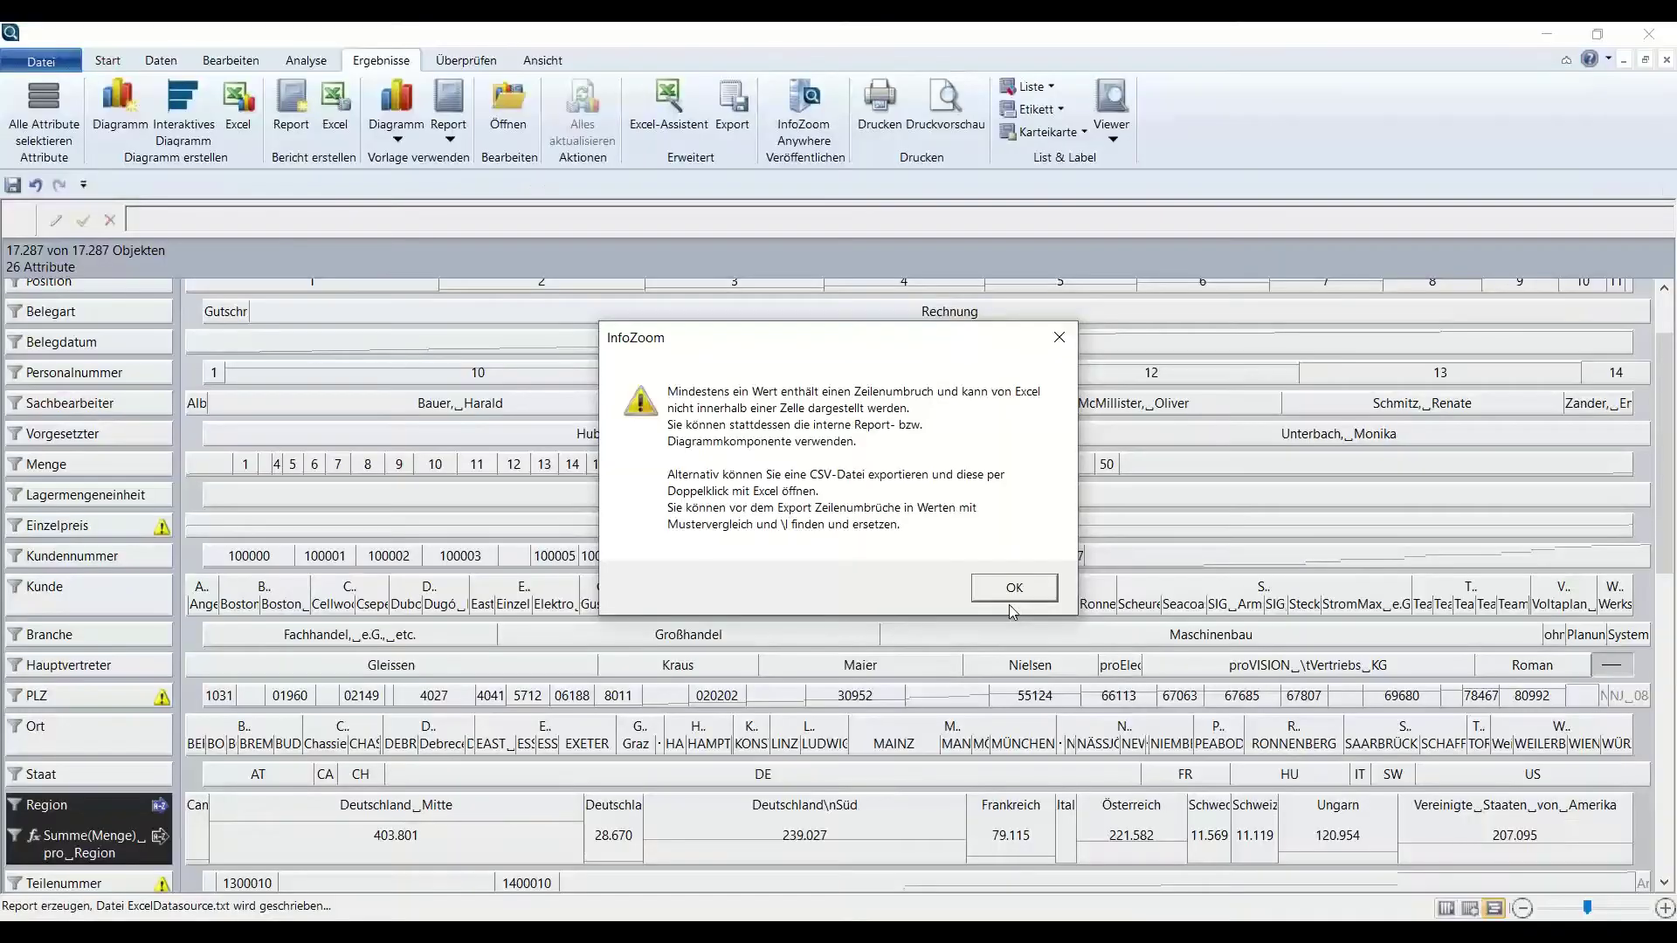
click(1007, 587)
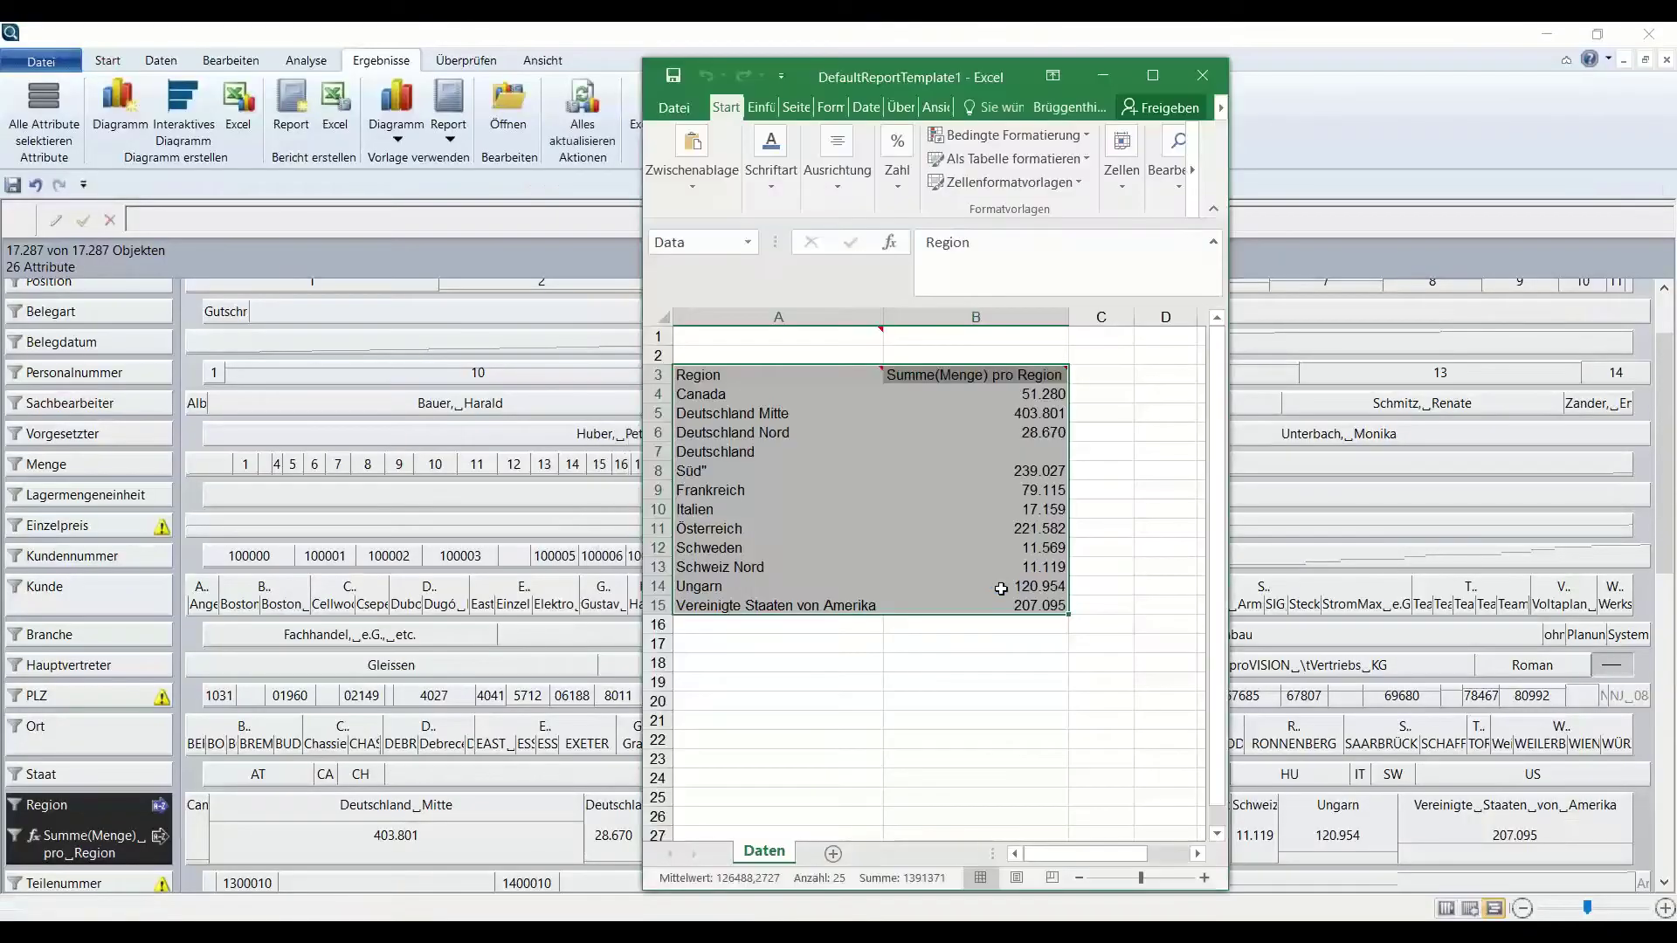
click(762, 469)
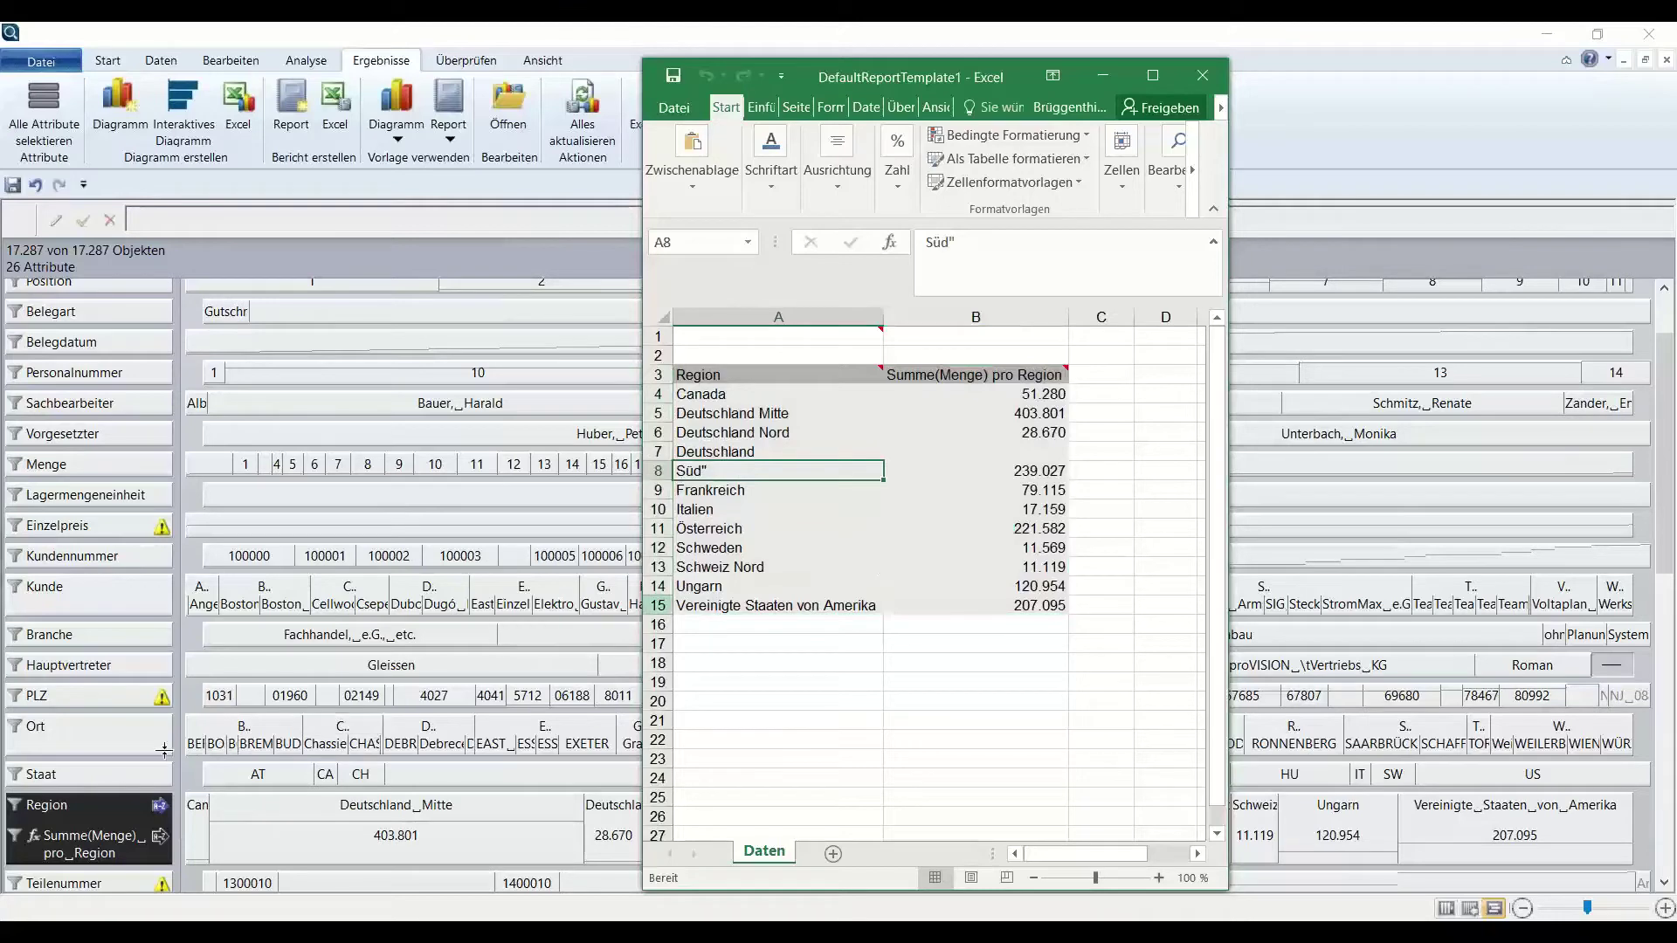
Replace the line breaks in the values of the Region attribute with a space.
click(98, 808)
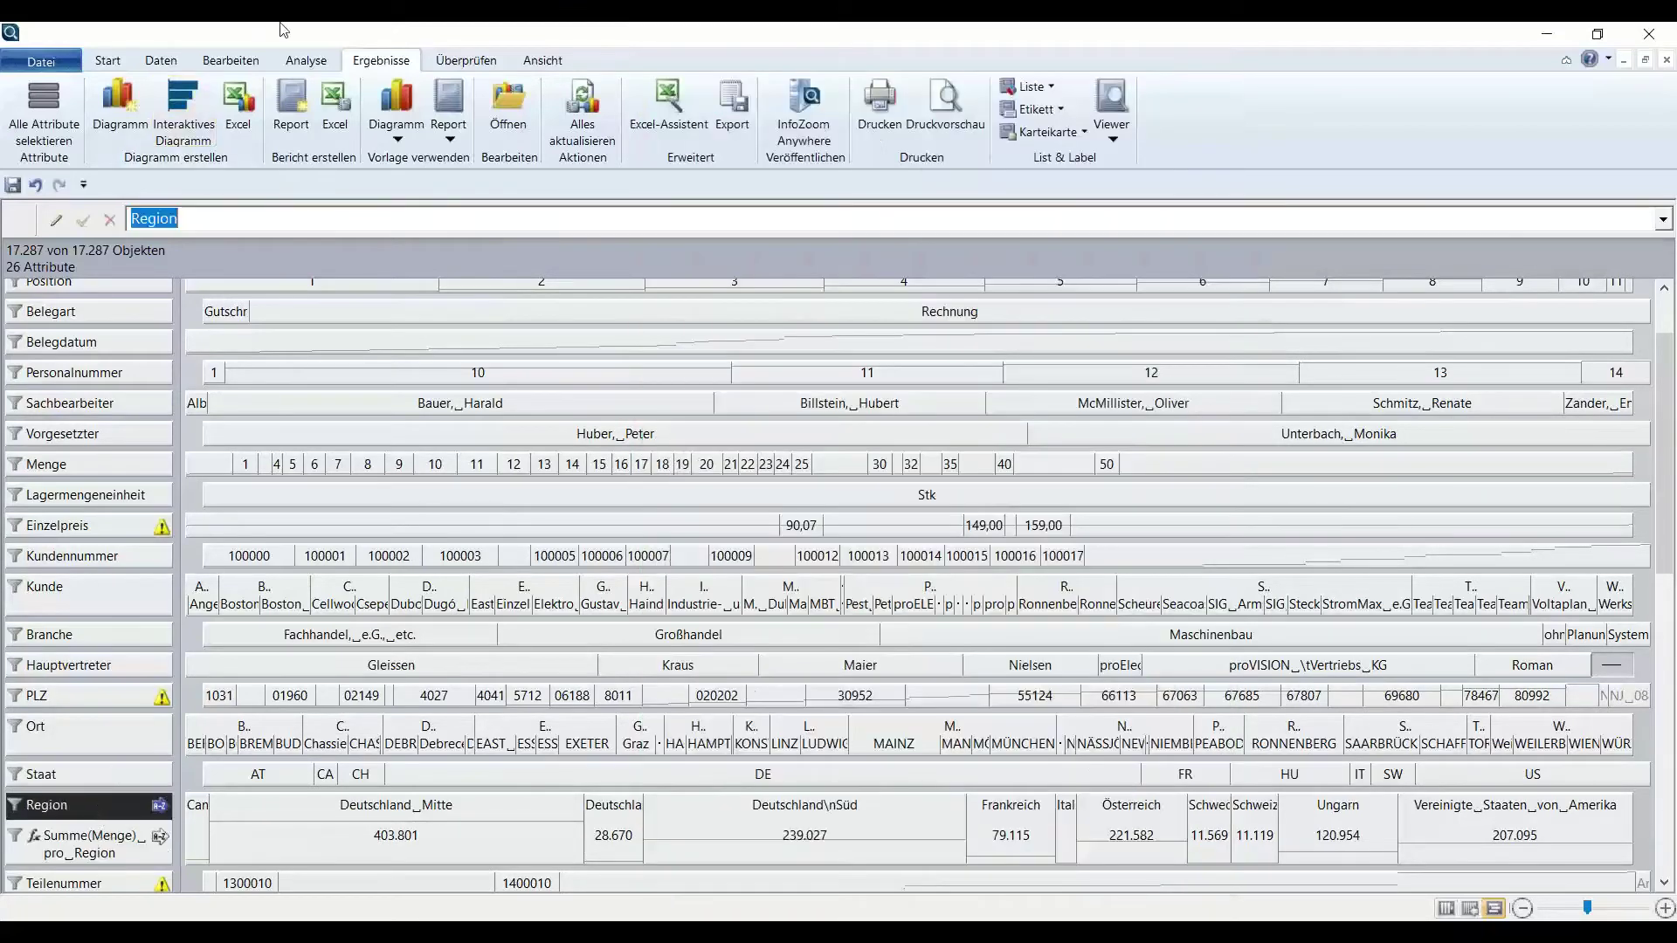
click(109, 63)
click(1032, 140)
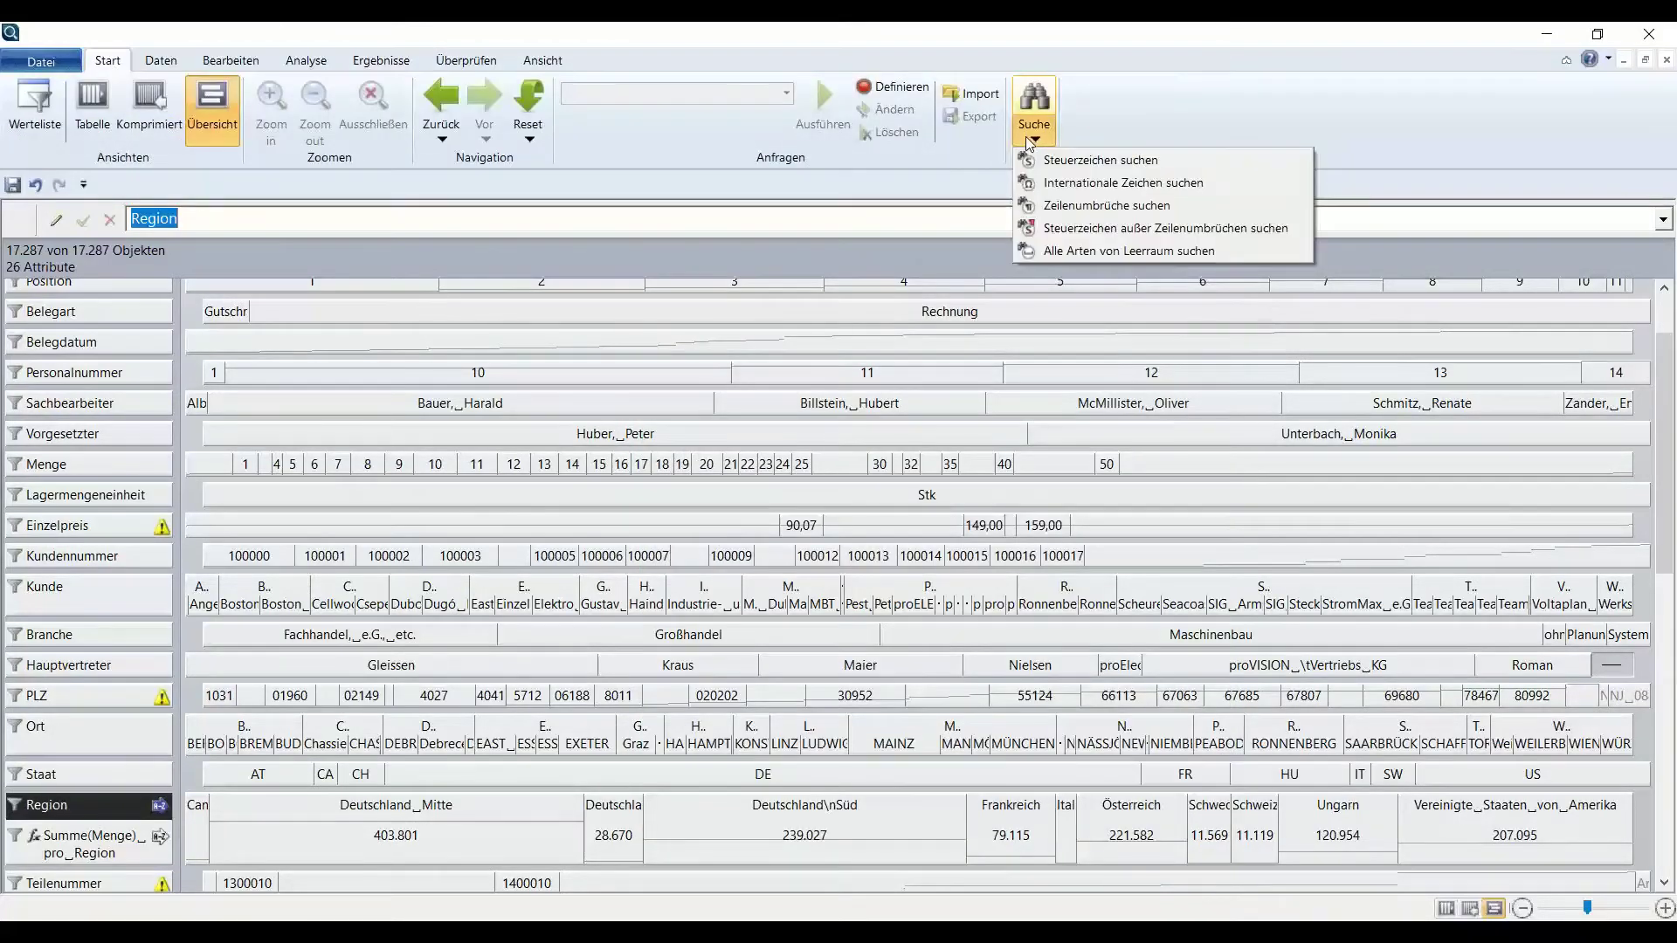
click(1106, 205)
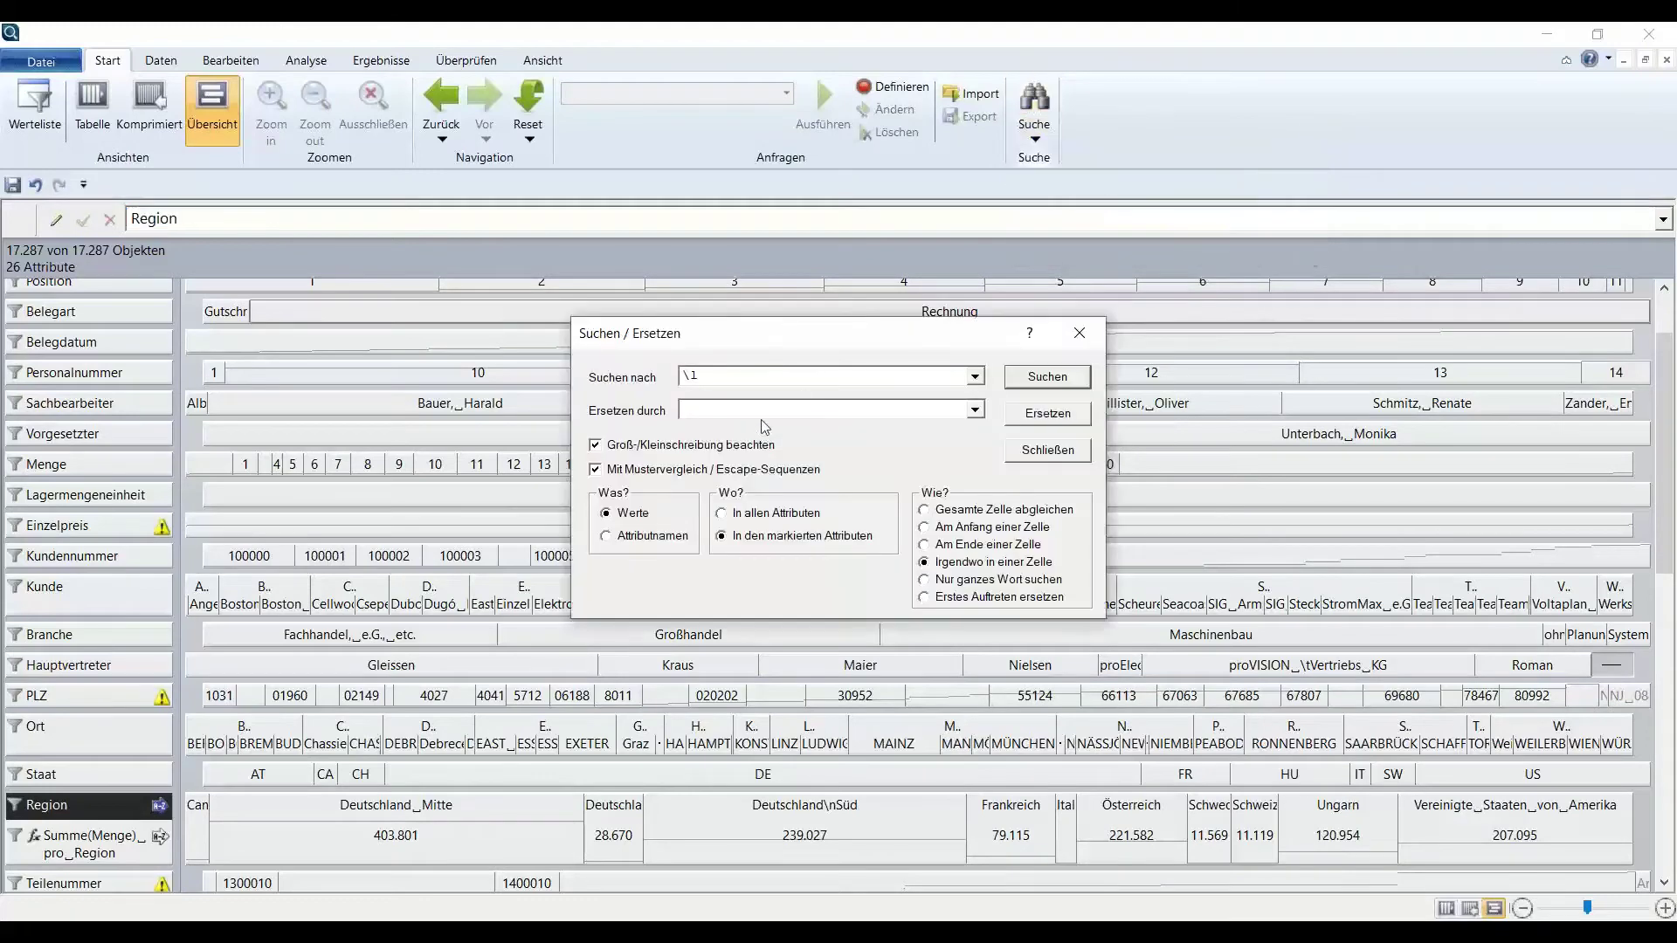
click(1048, 413)
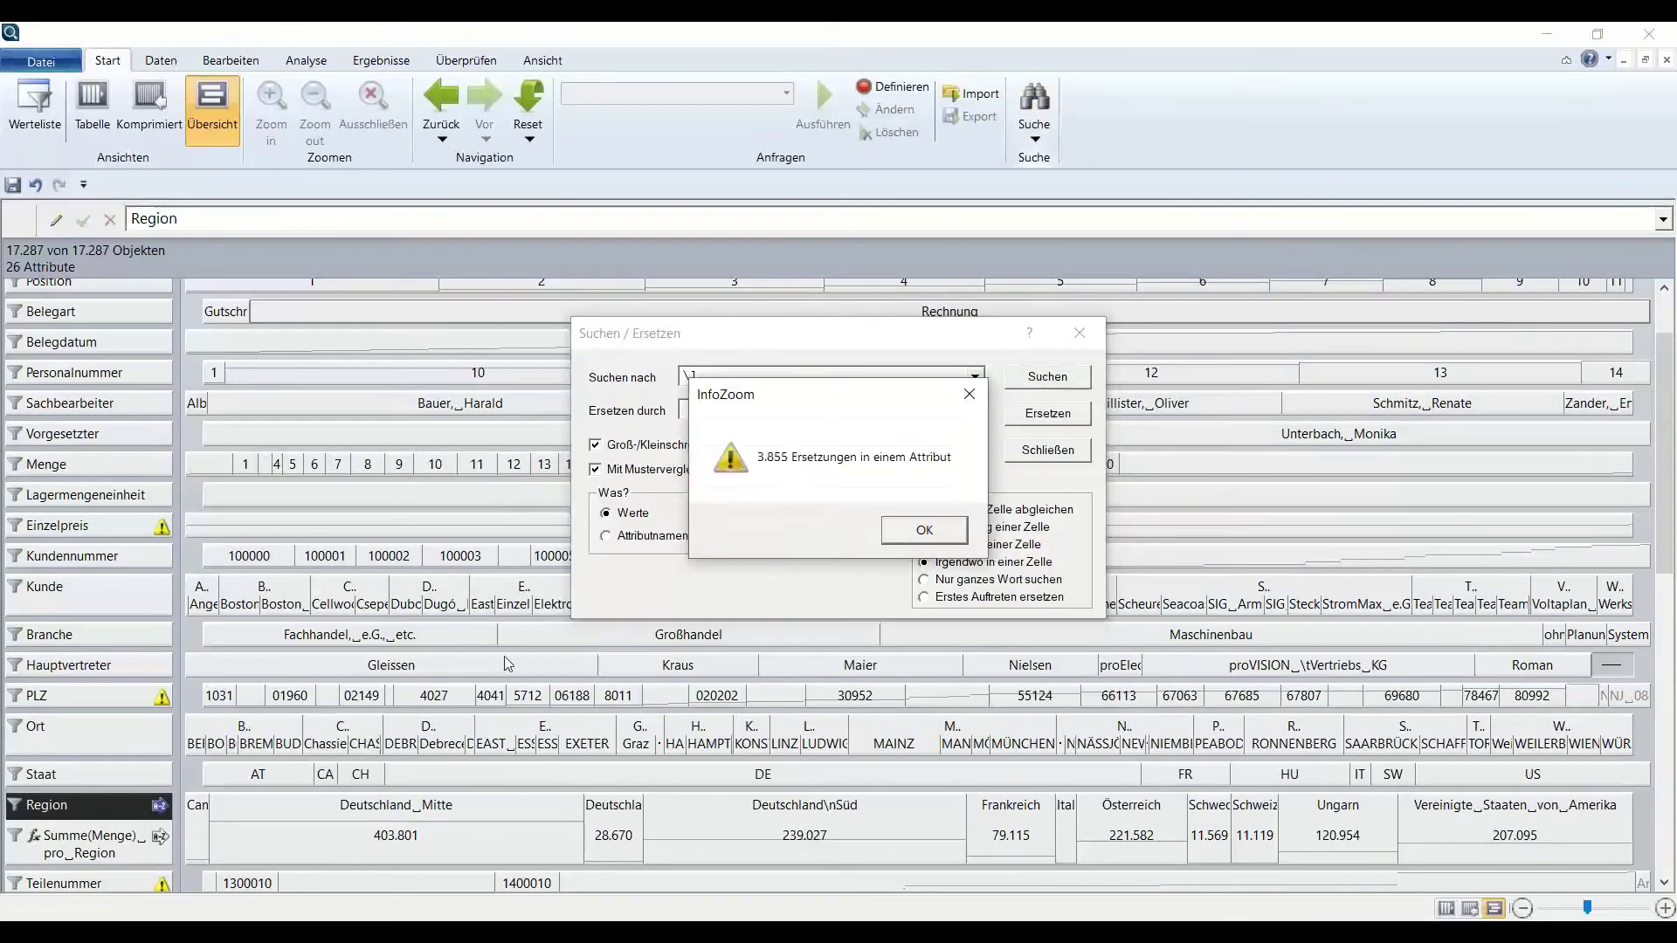
click(913, 537)
Zoom in on the second-to-last Sachbearbeiter to update the linked report, and close Excel and the search and replace dialog.
click(786, 808)
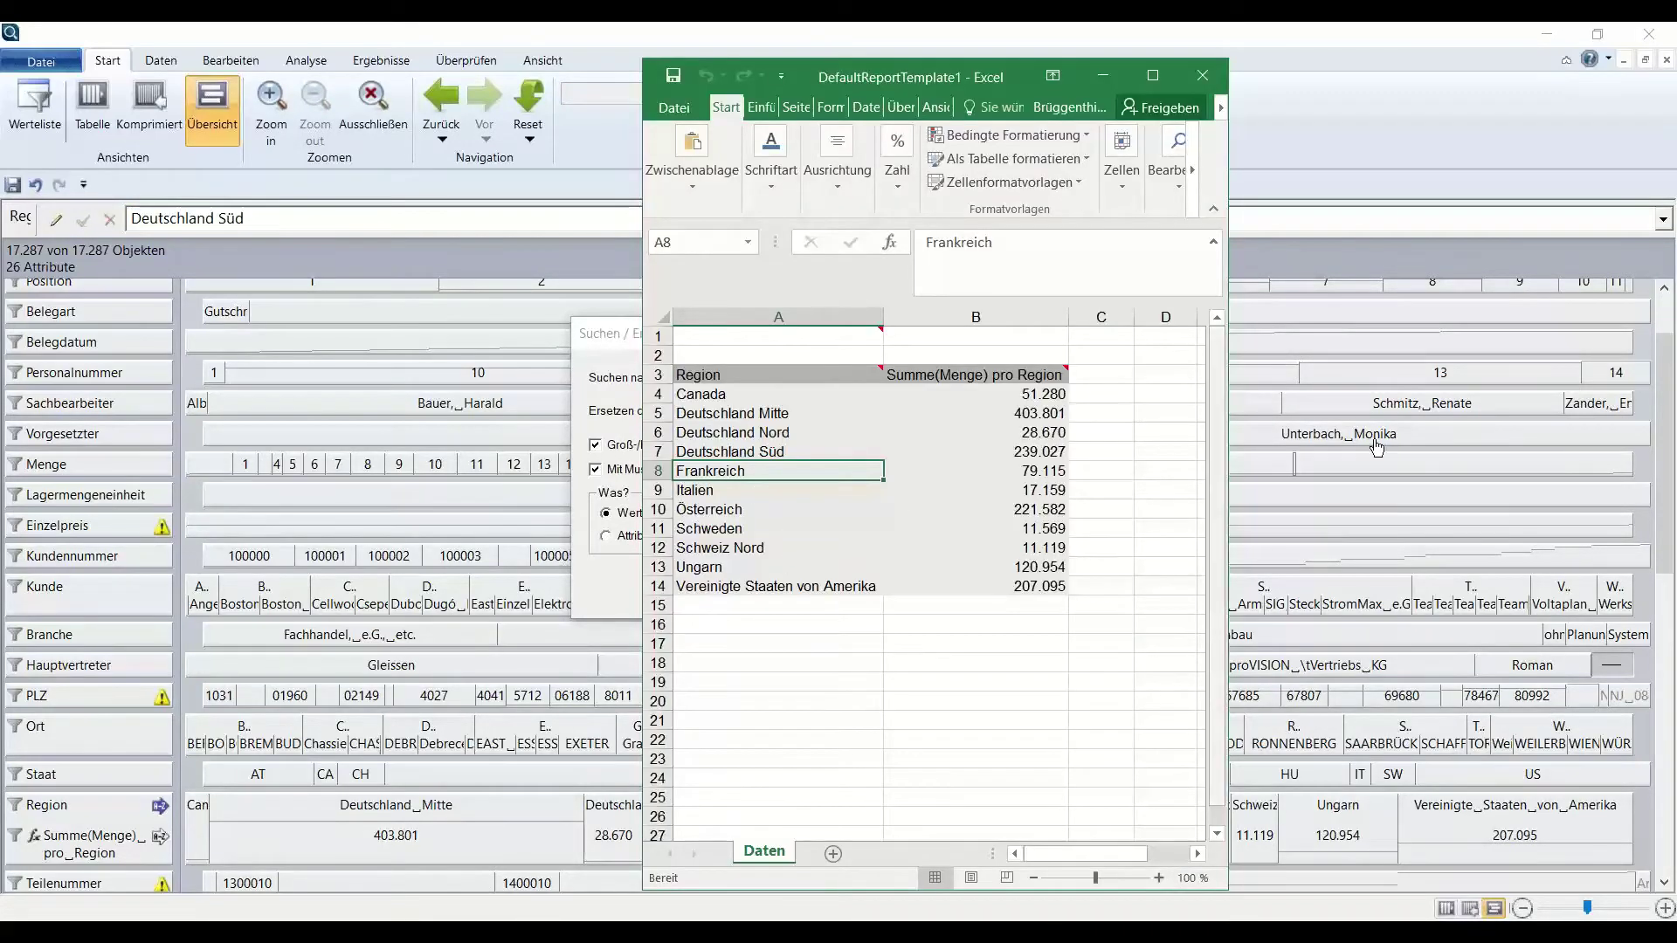
double_click(1422, 419)
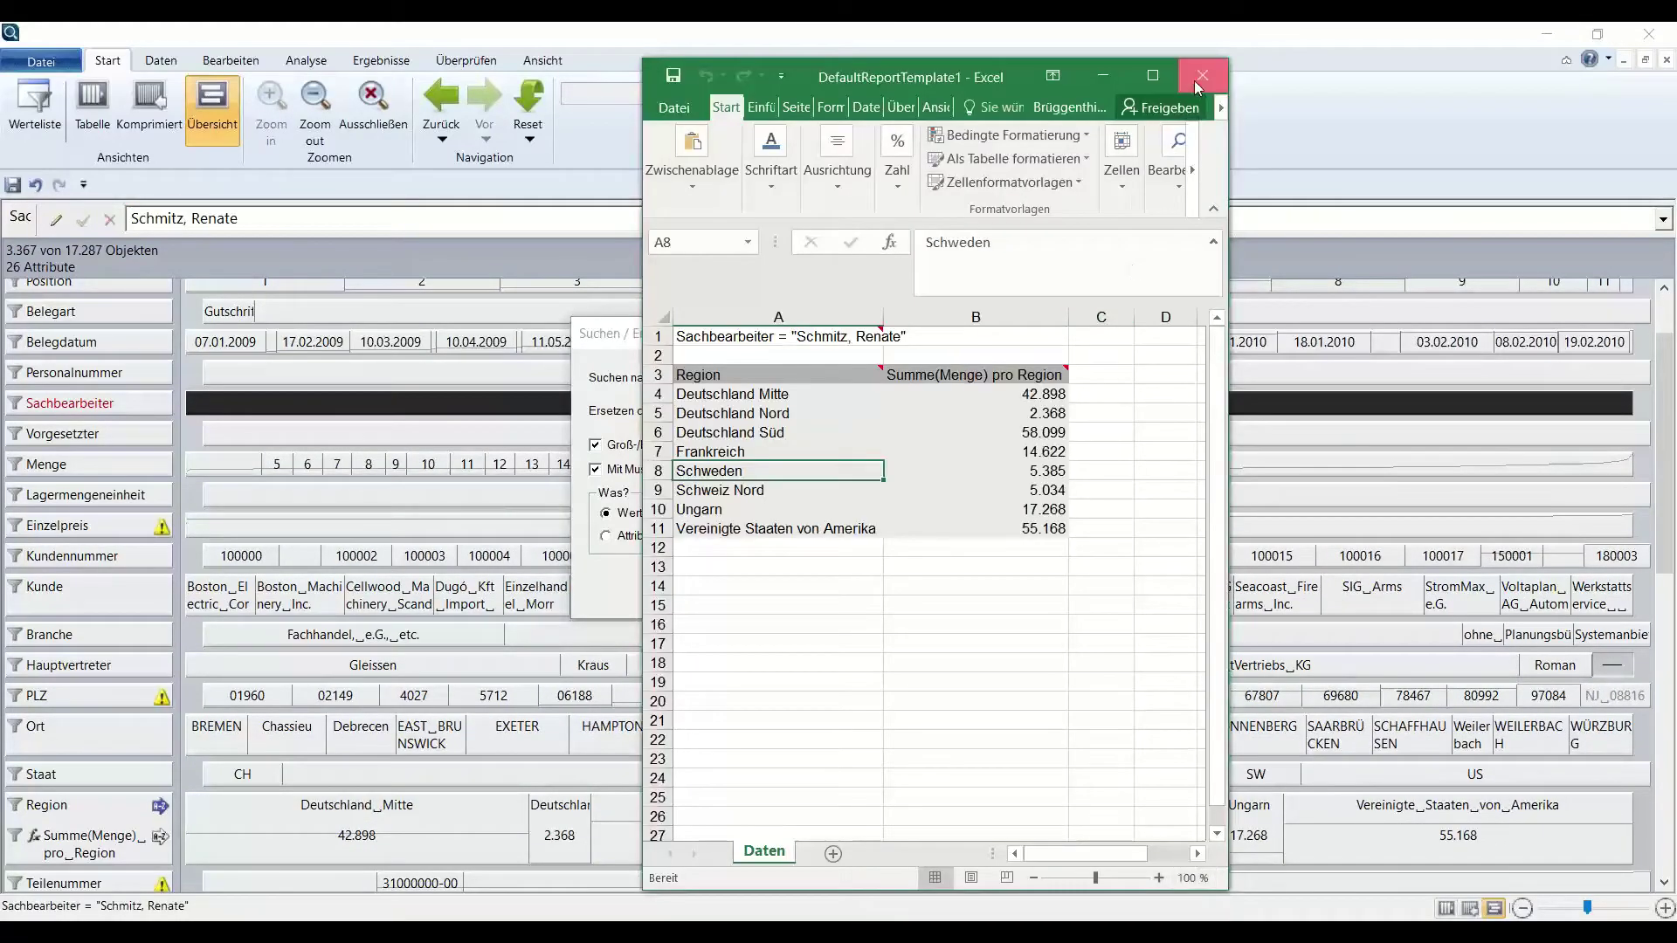
click(1203, 75)
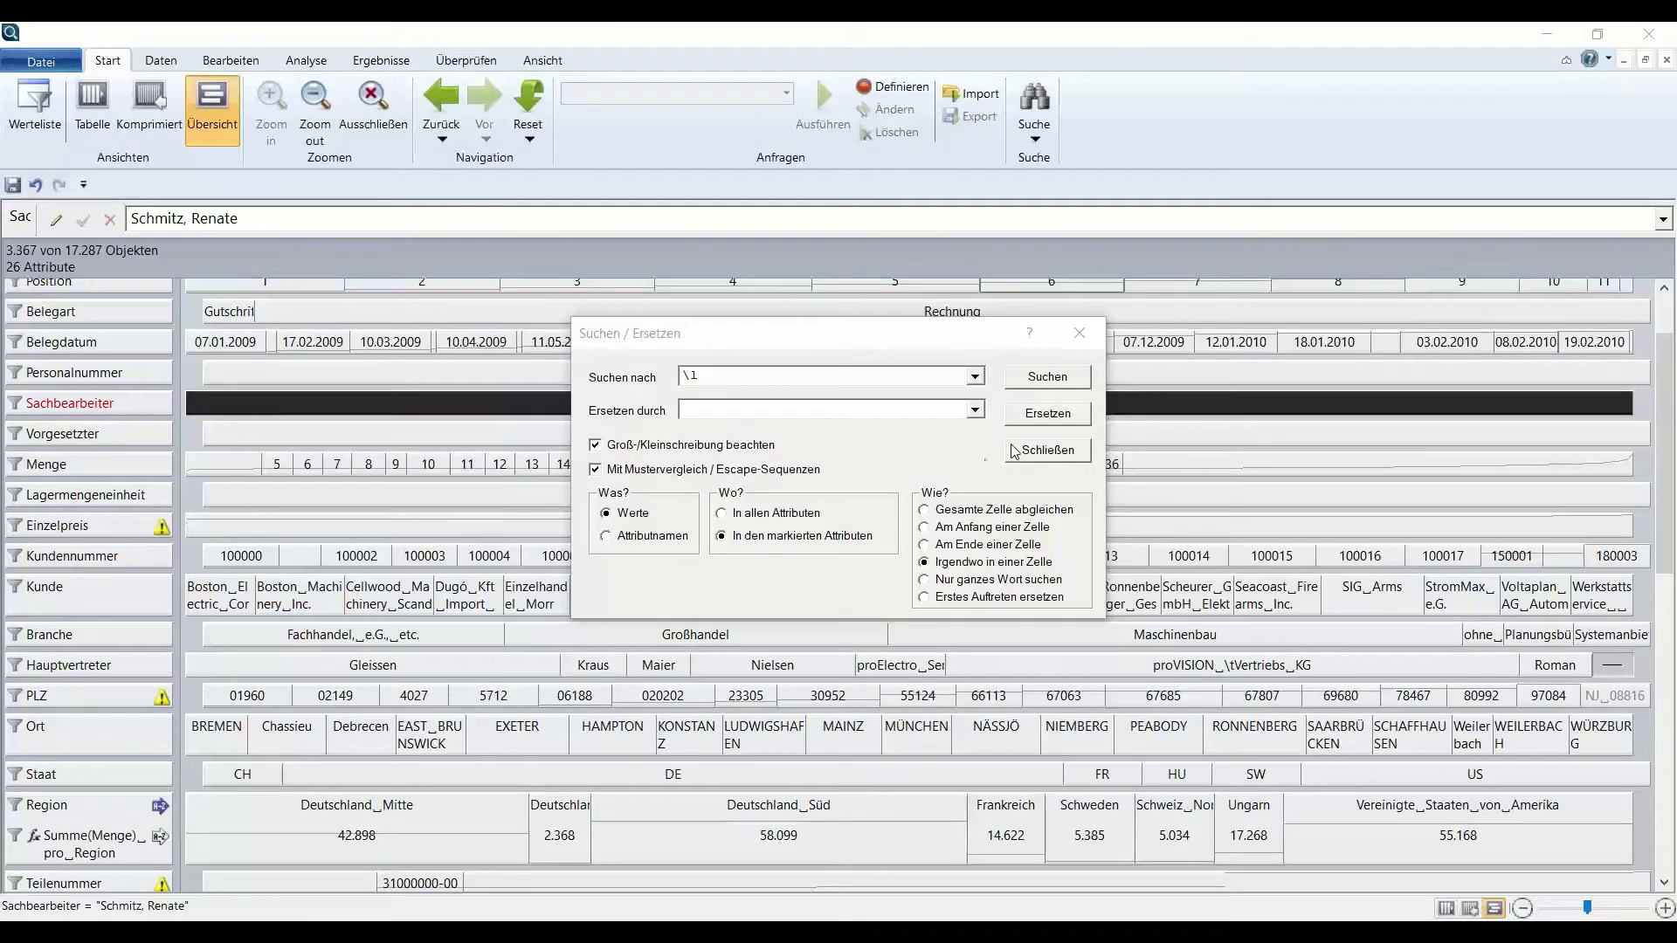
click(1080, 334)
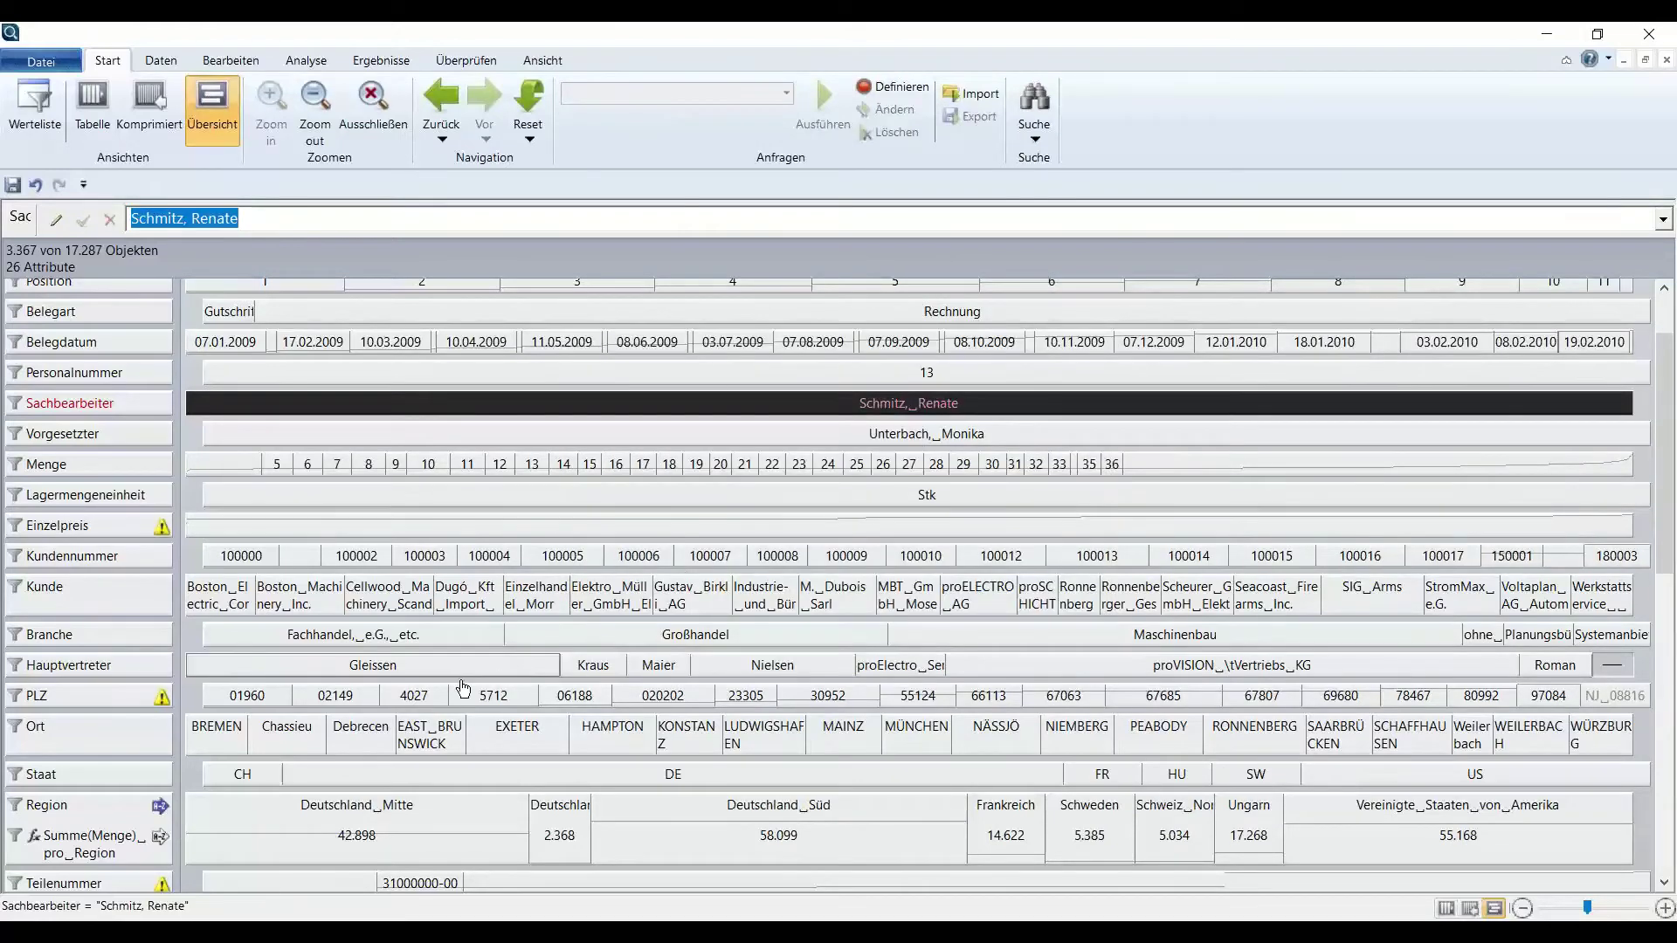
Reset the view to all records and open the database import assistant.
scroll(436, 694, up, 1)
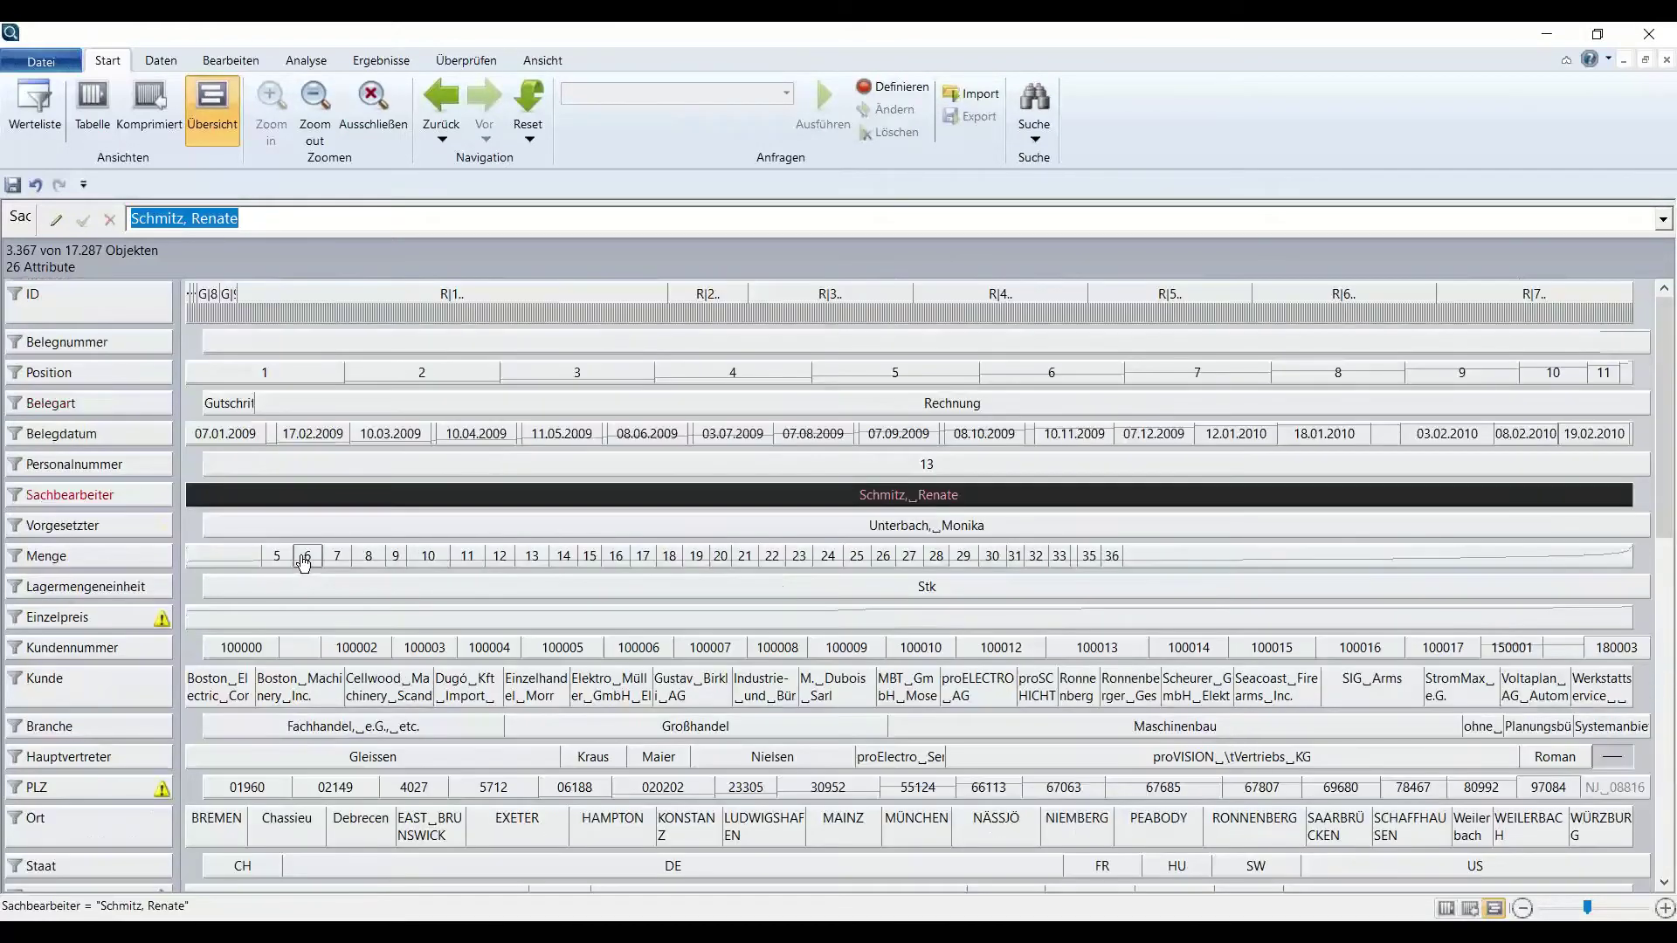
click(527, 110)
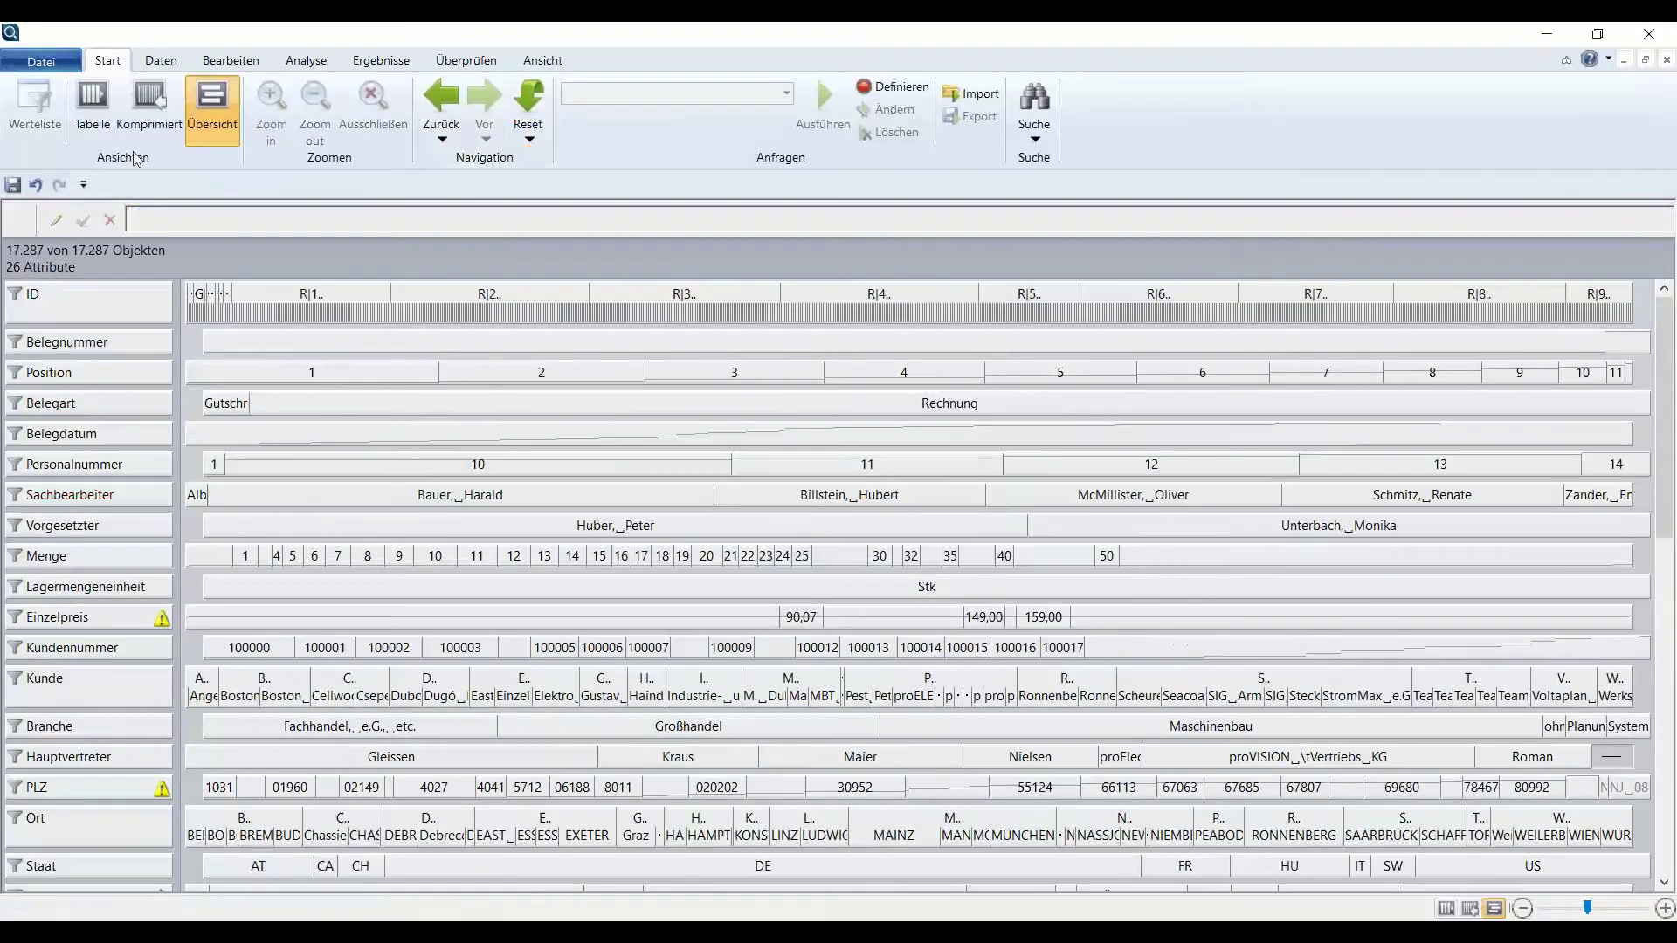
click(49, 67)
mouse_move(89, 245)
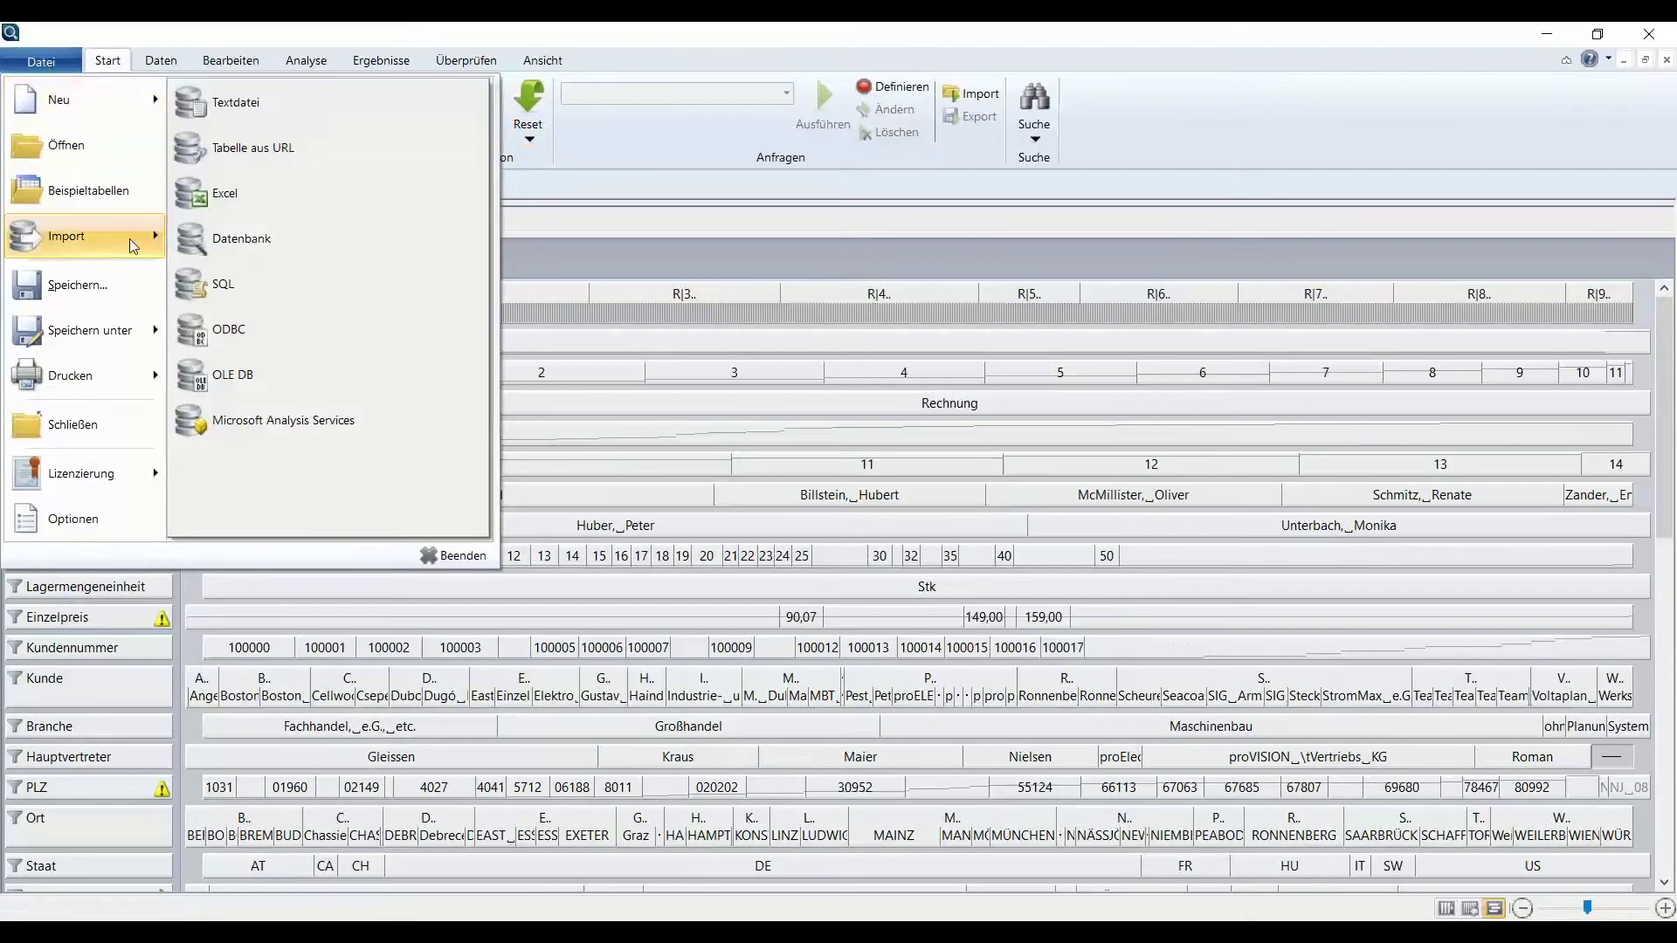
click(217, 249)
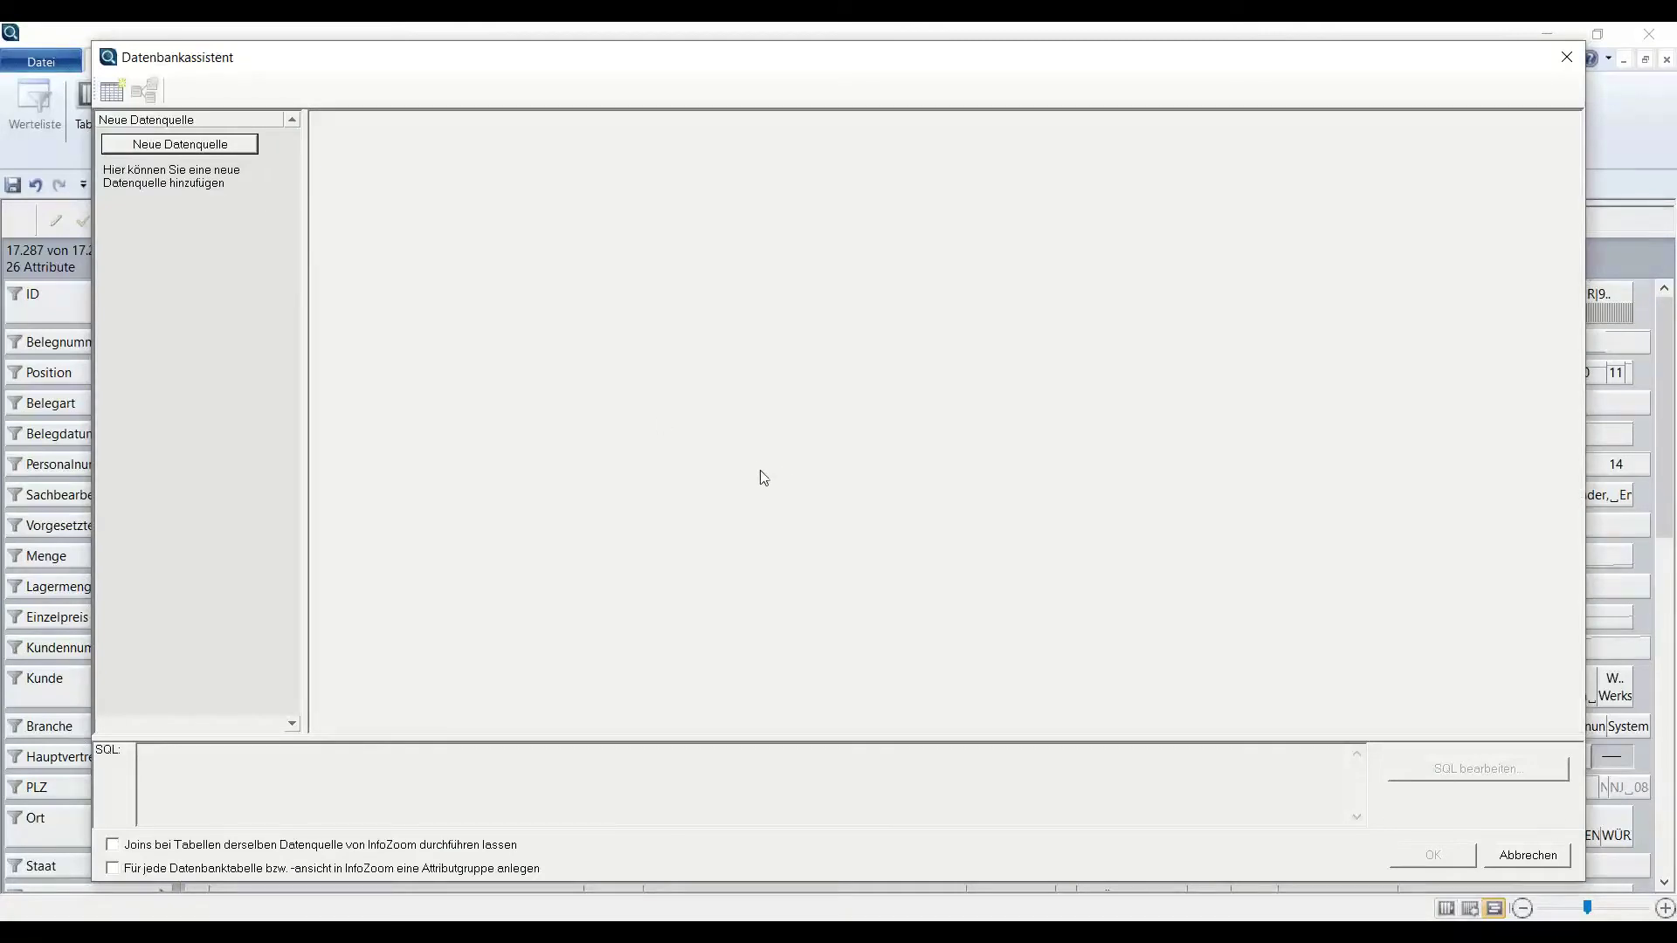
Add a new ODBC data source using the user data source Nordwind and its database catalog.
click(232, 143)
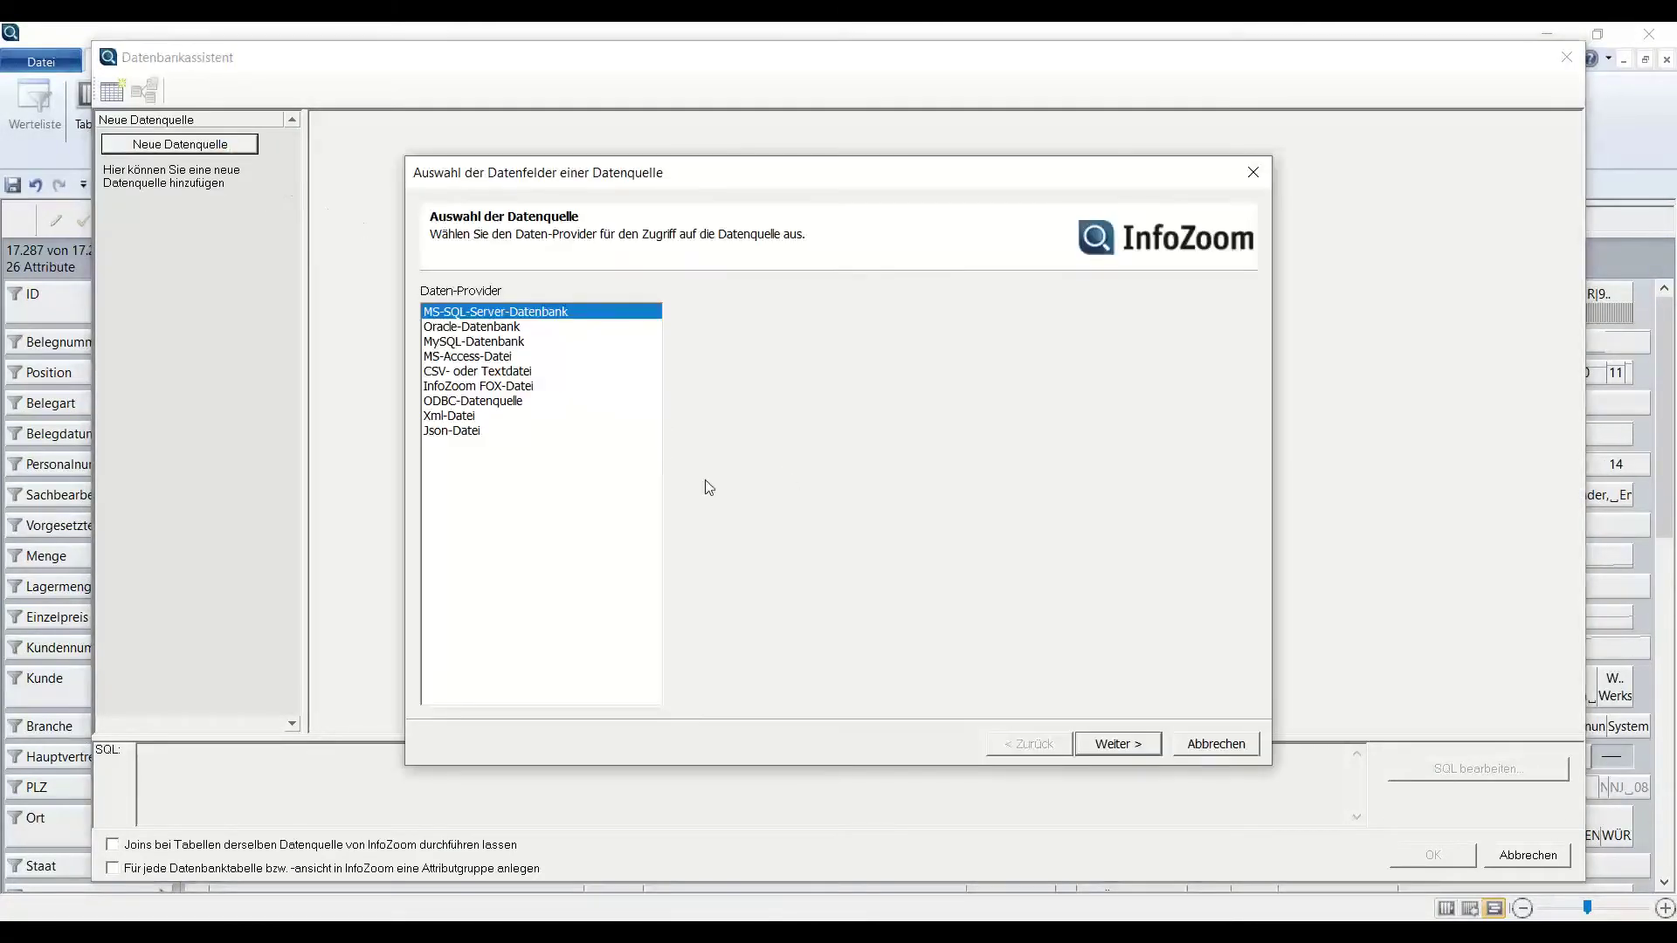
double_click(482, 402)
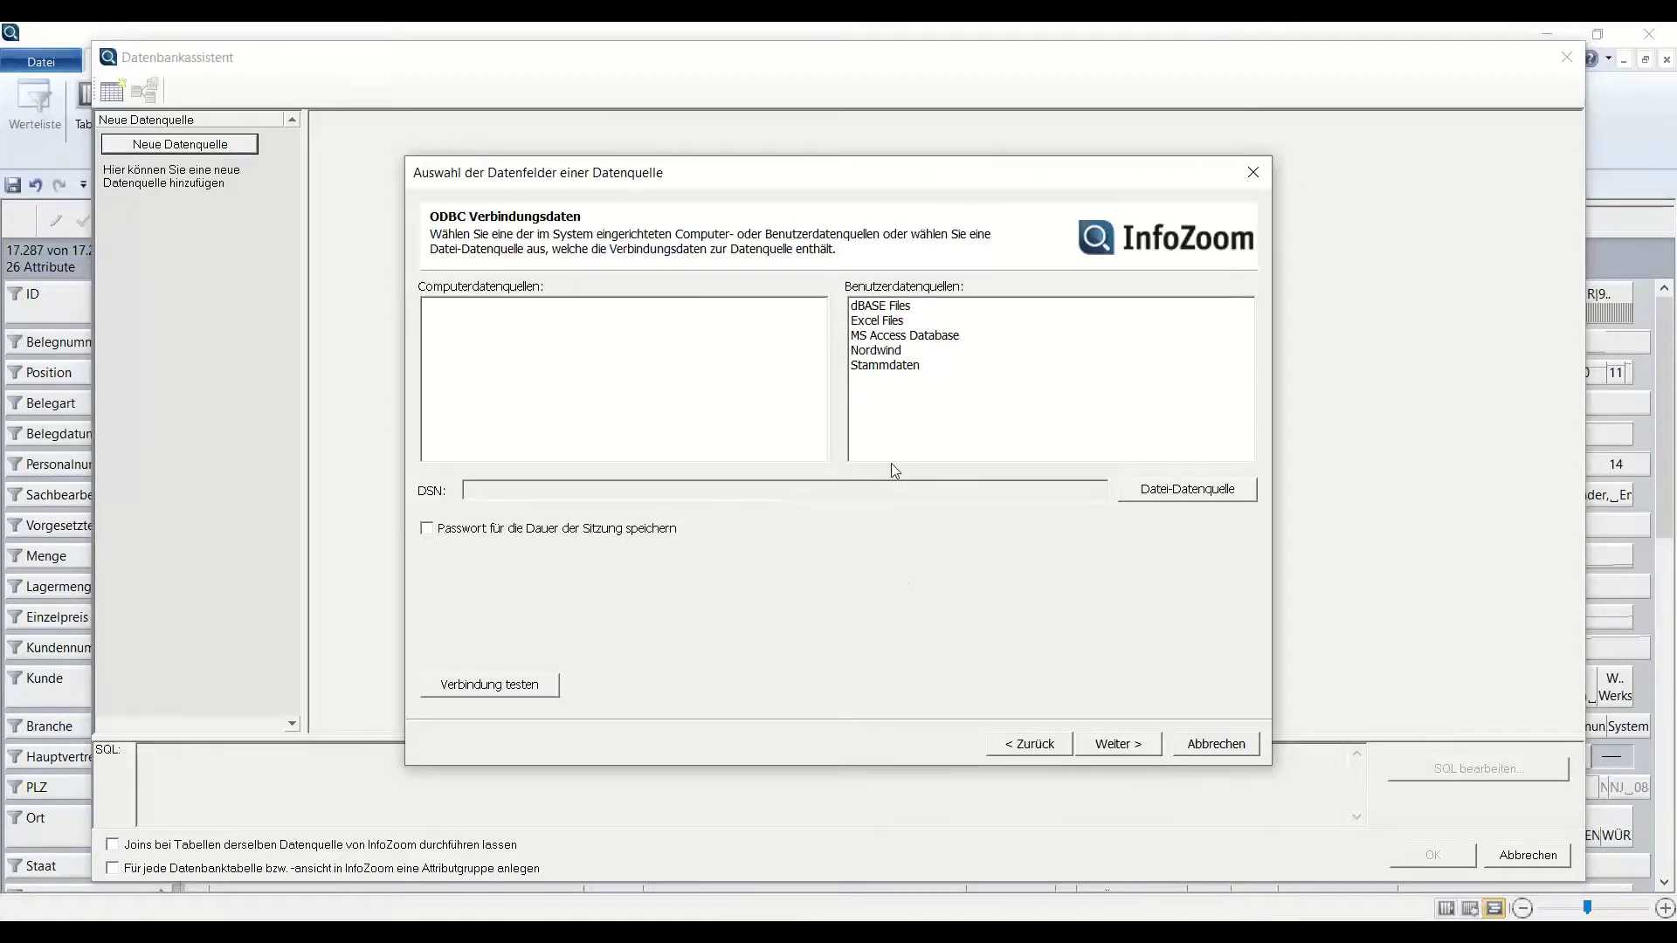
double_click(879, 353)
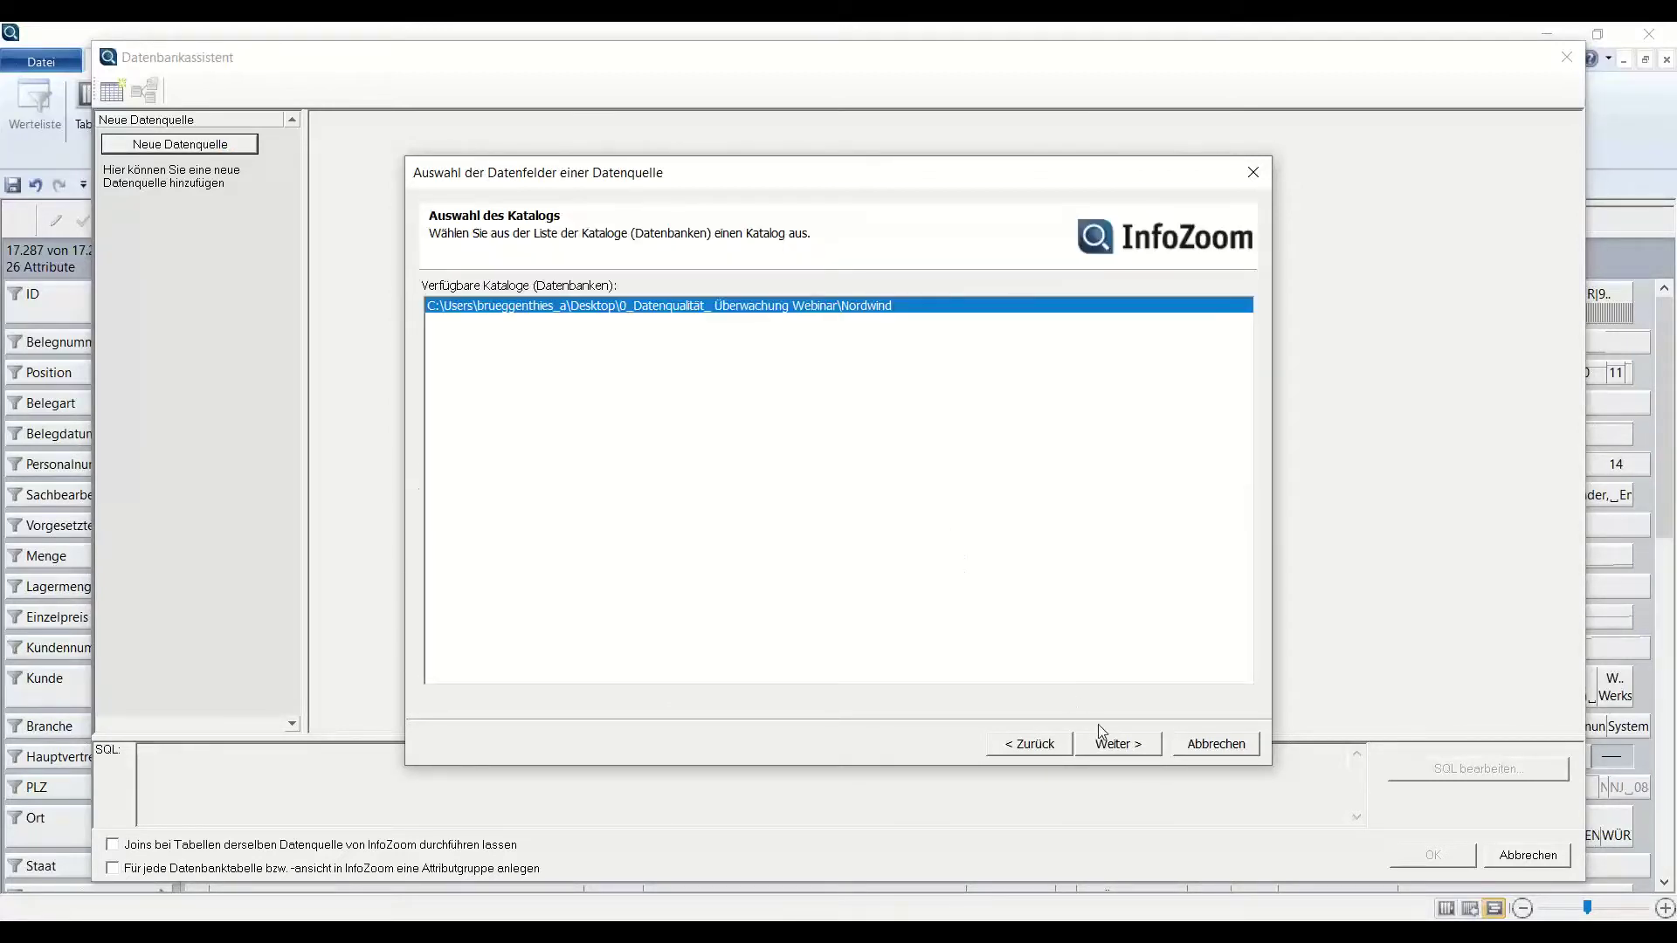
click(1108, 742)
Select the Bestellungen and Kunden tables with all their fields for the query.
click(439, 384)
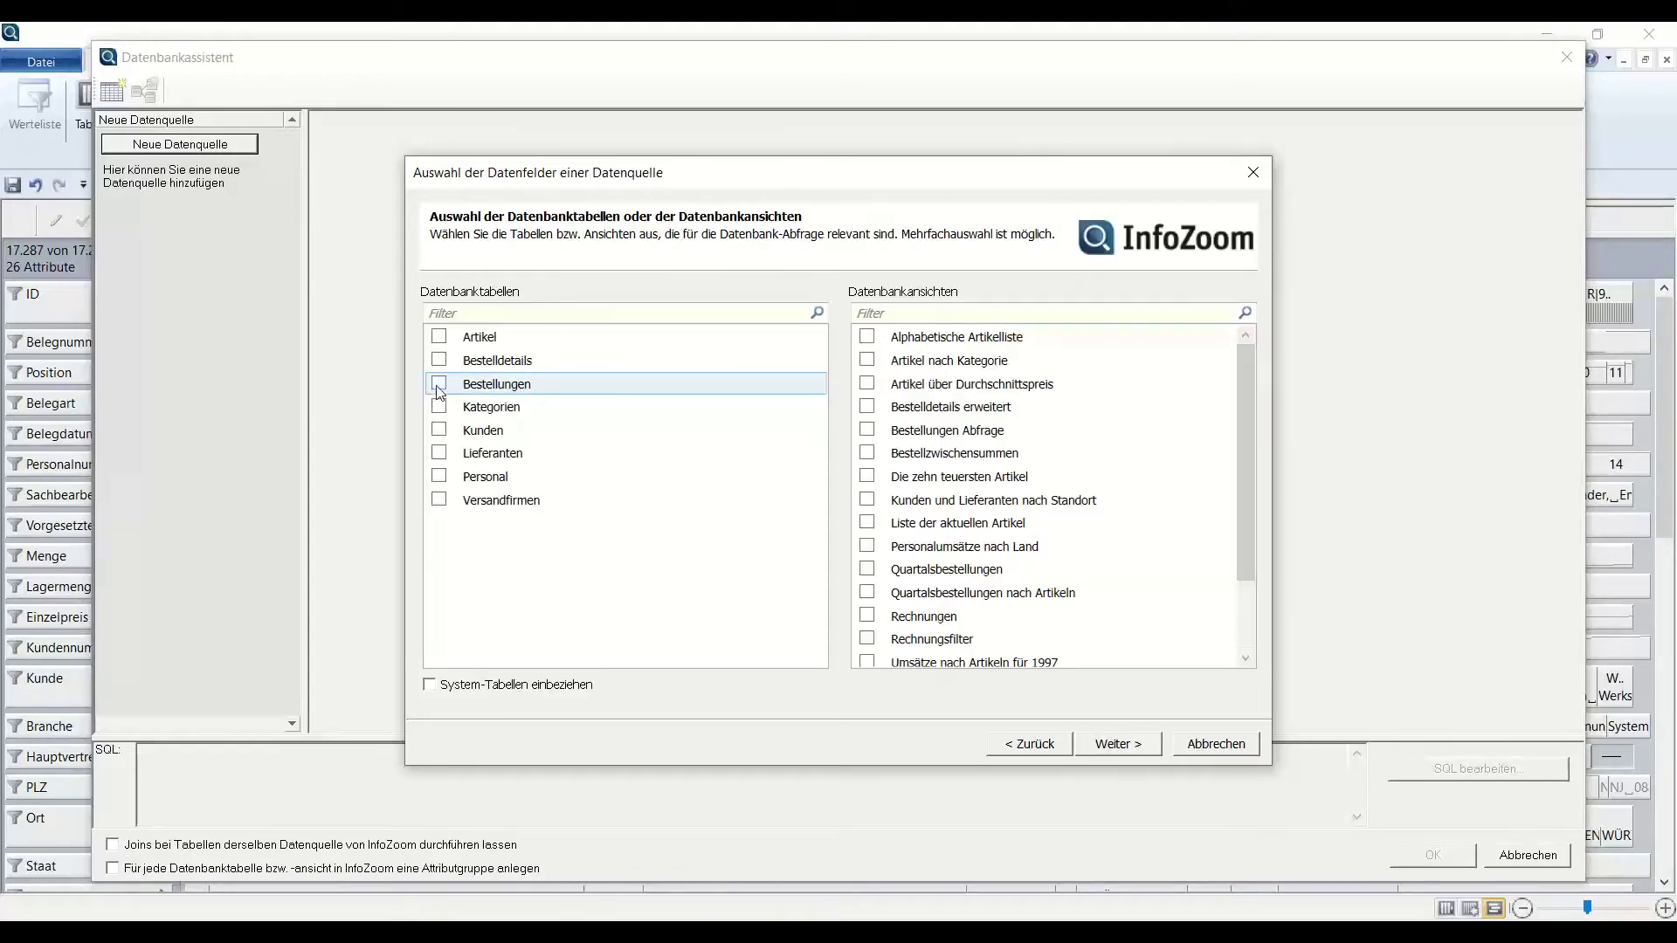
click(439, 430)
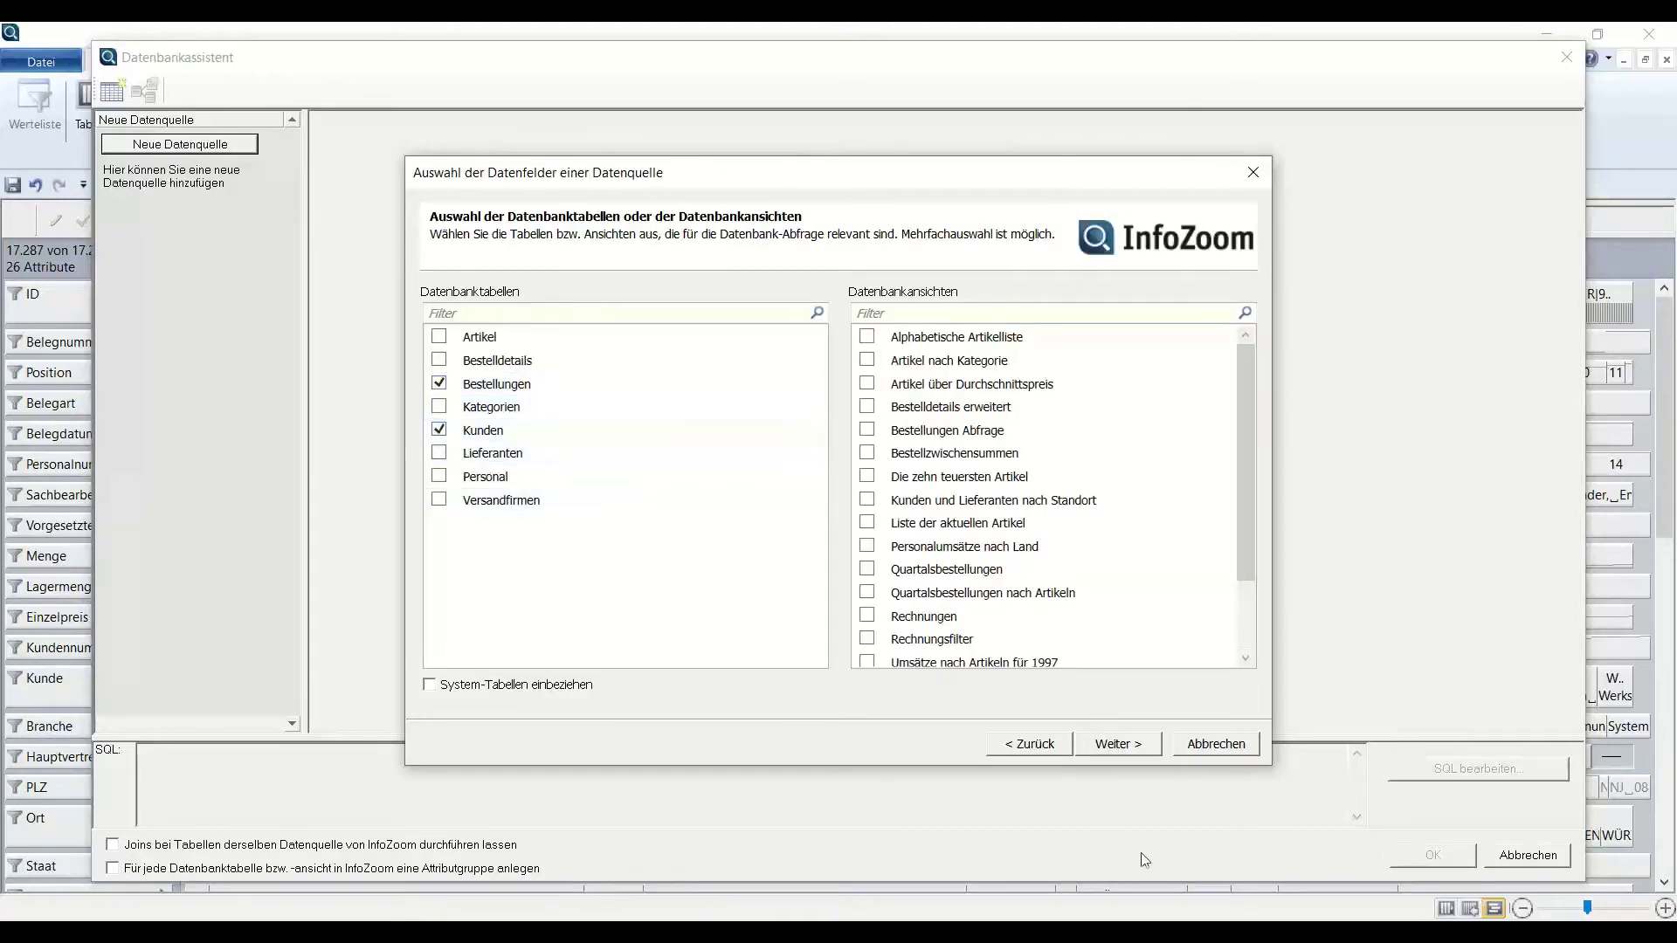
click(1118, 743)
click(1118, 743)
click(1117, 745)
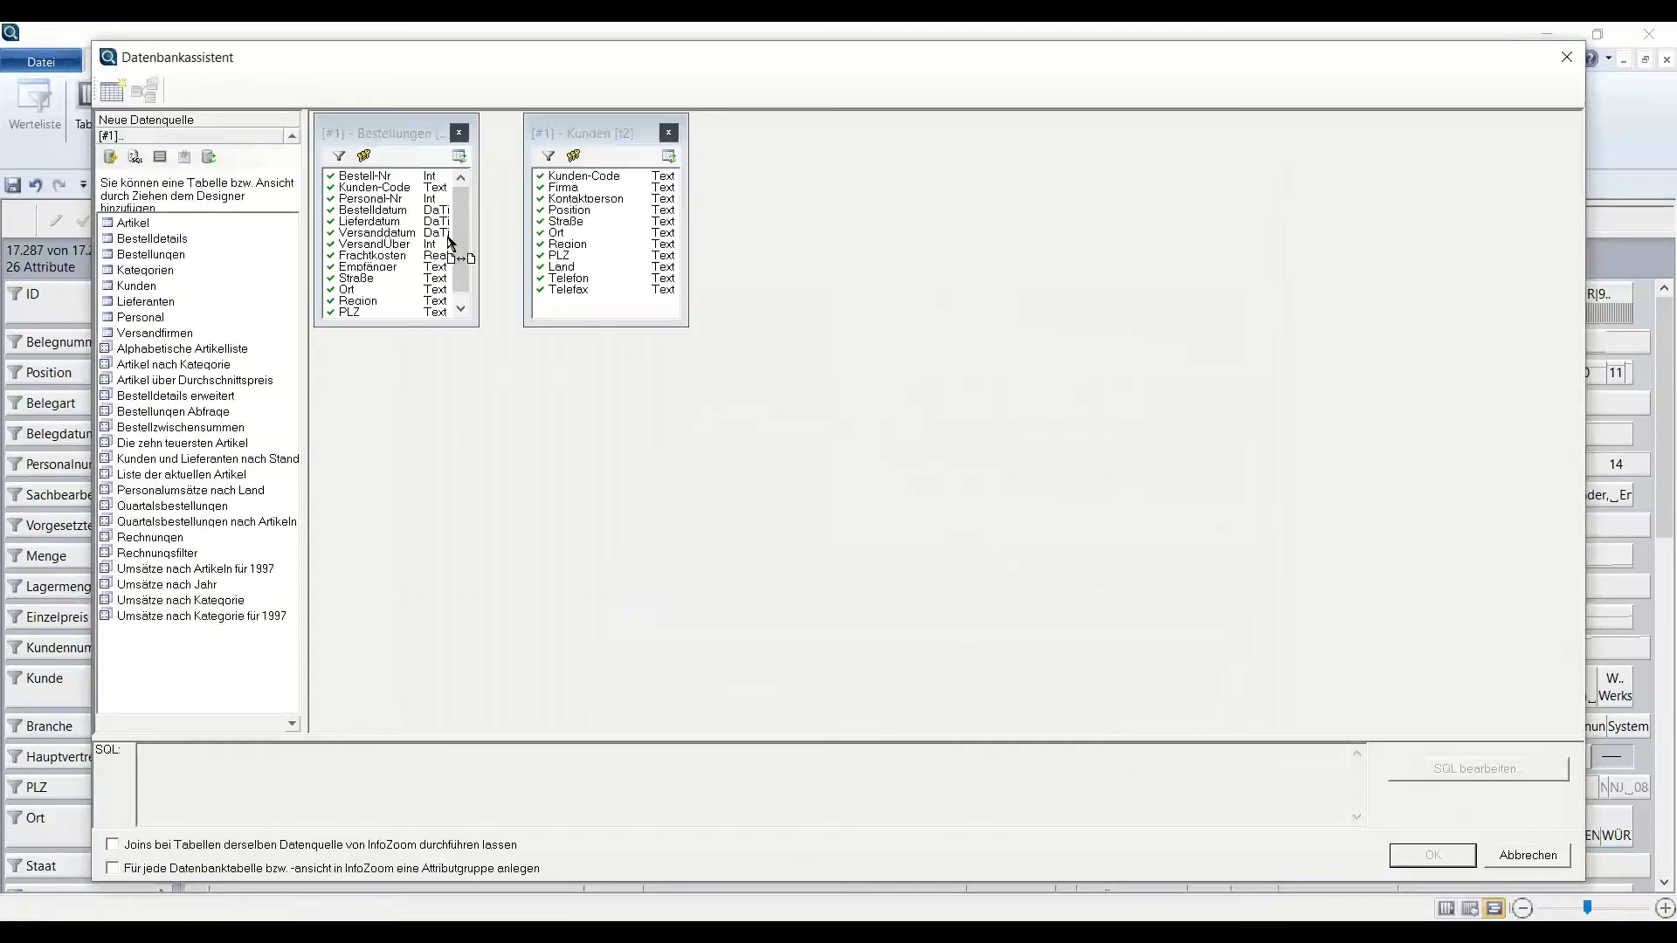
Join Bestellungen and Kunden on Kunden-Code, enable one attribute group per database table, and import the data.
drag(456, 186, 577, 184)
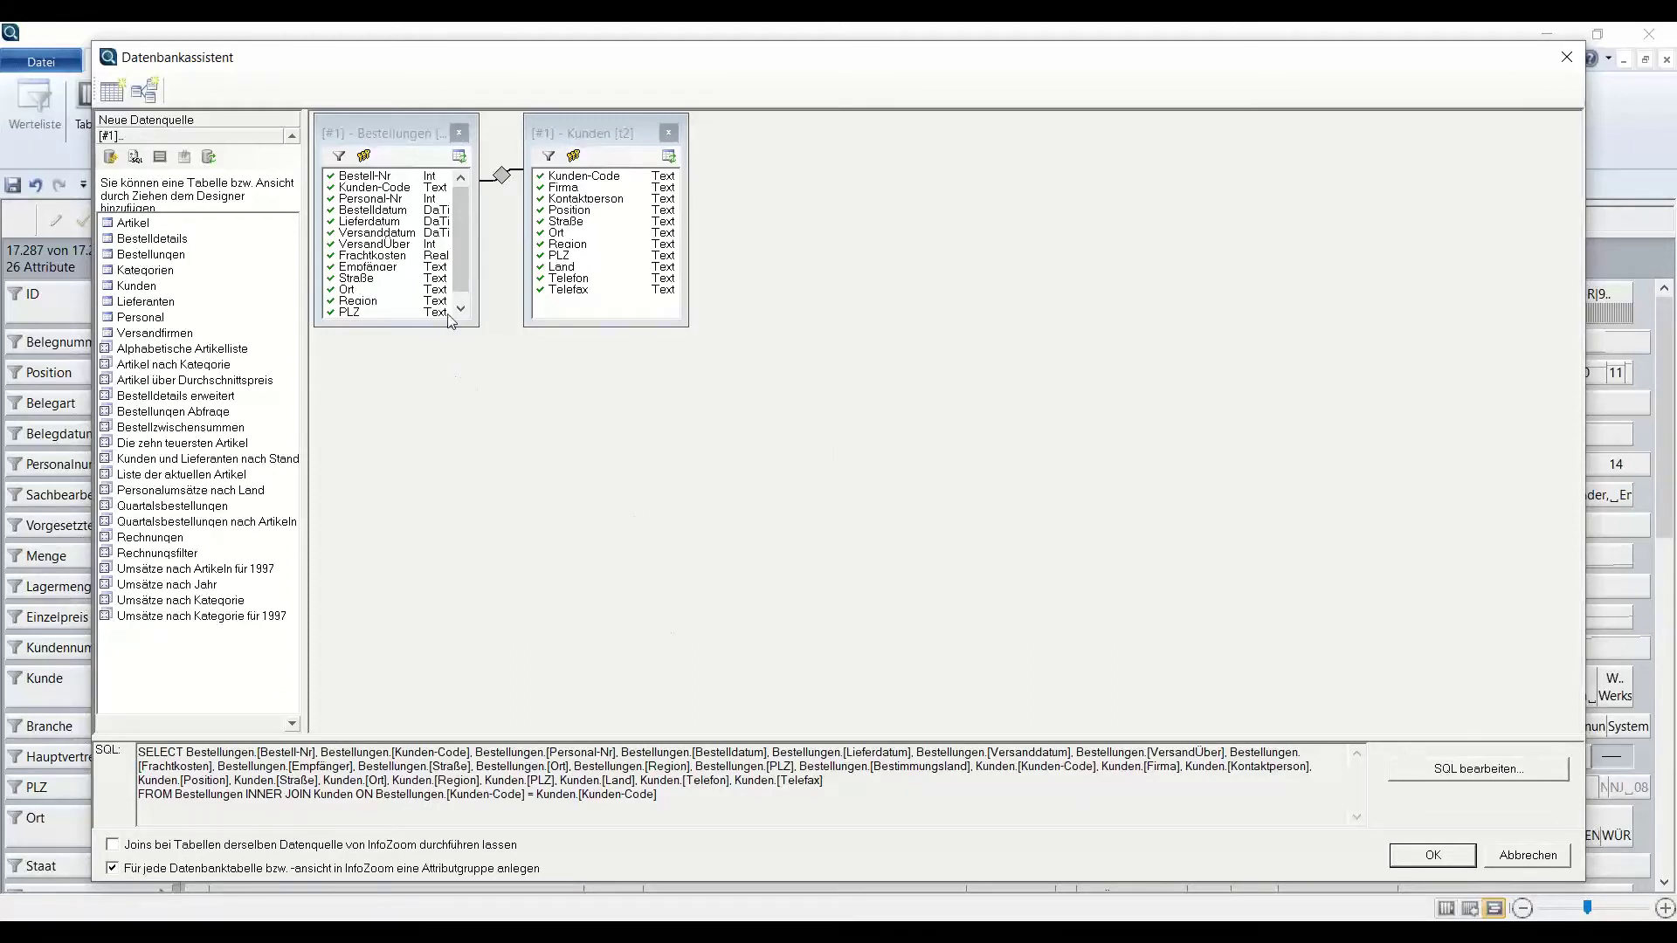
click(1435, 855)
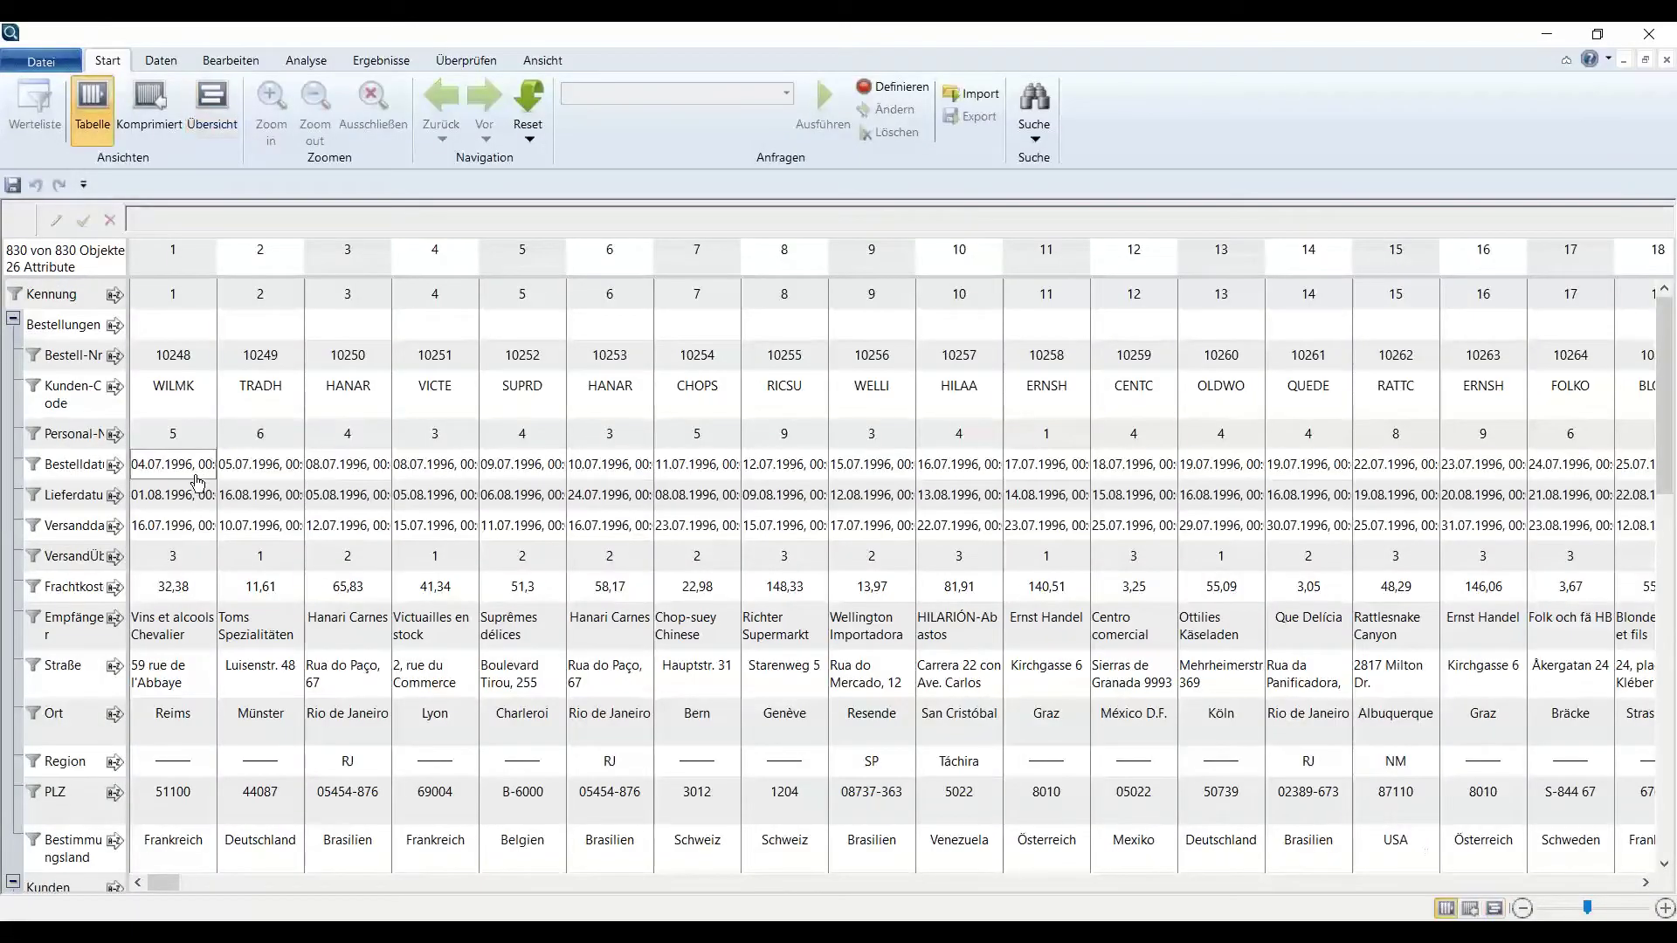
Collapse and re-expand the attribute groups, and display the data as an overview with a wider attribute name column.
click(13, 319)
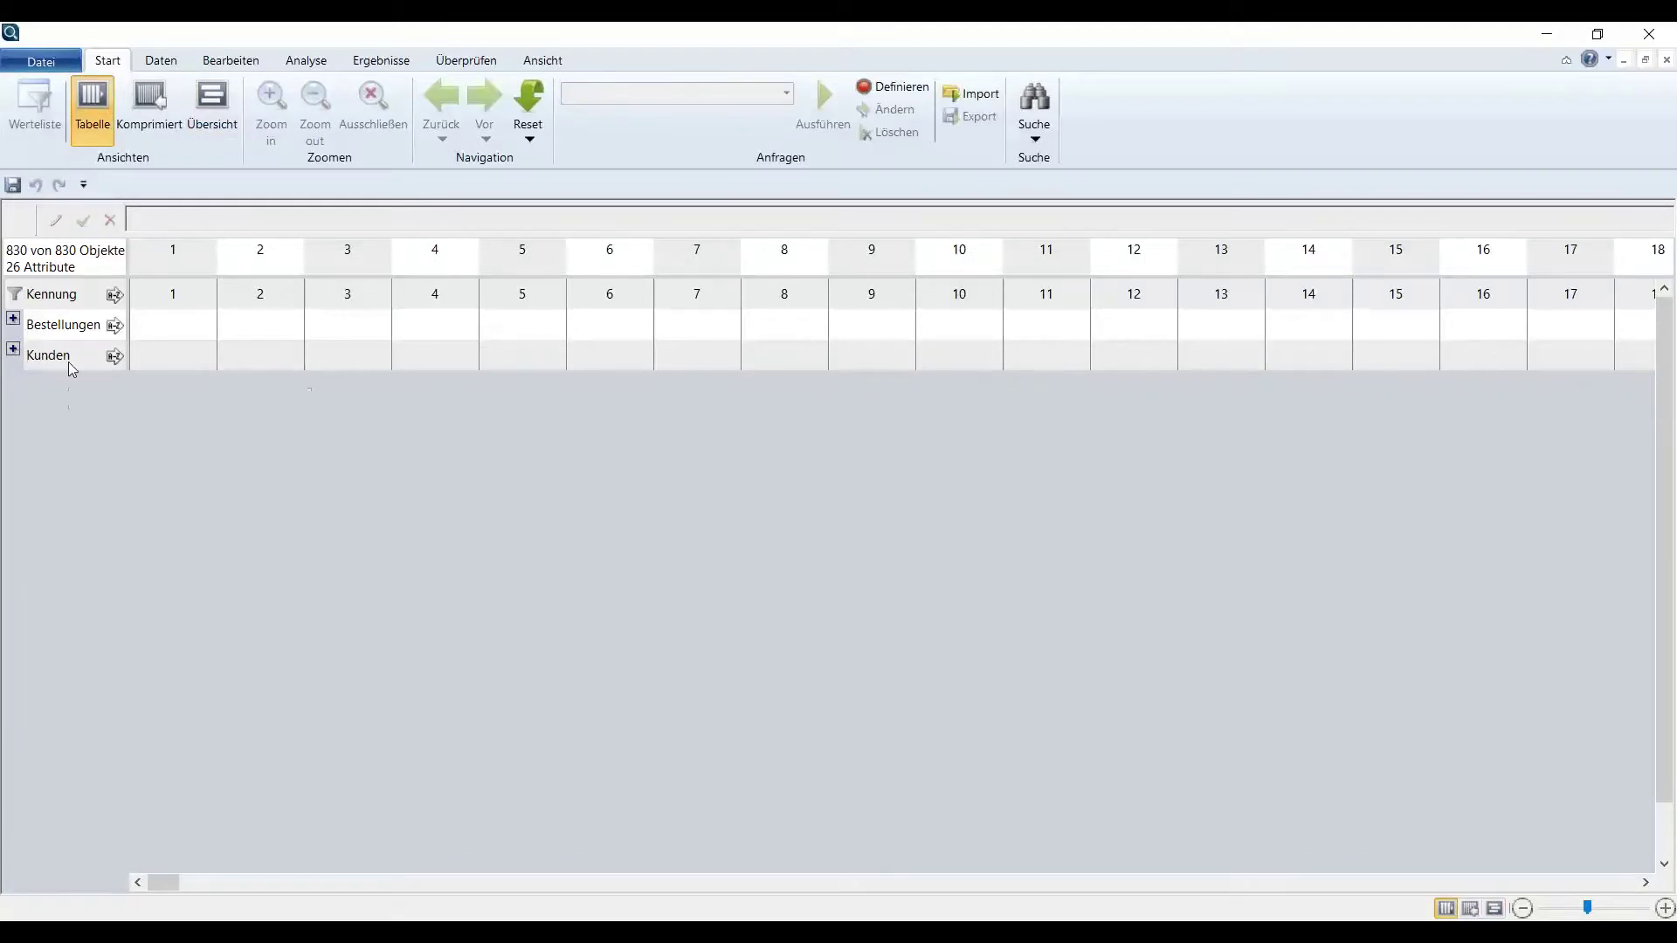
click(13, 349)
click(13, 318)
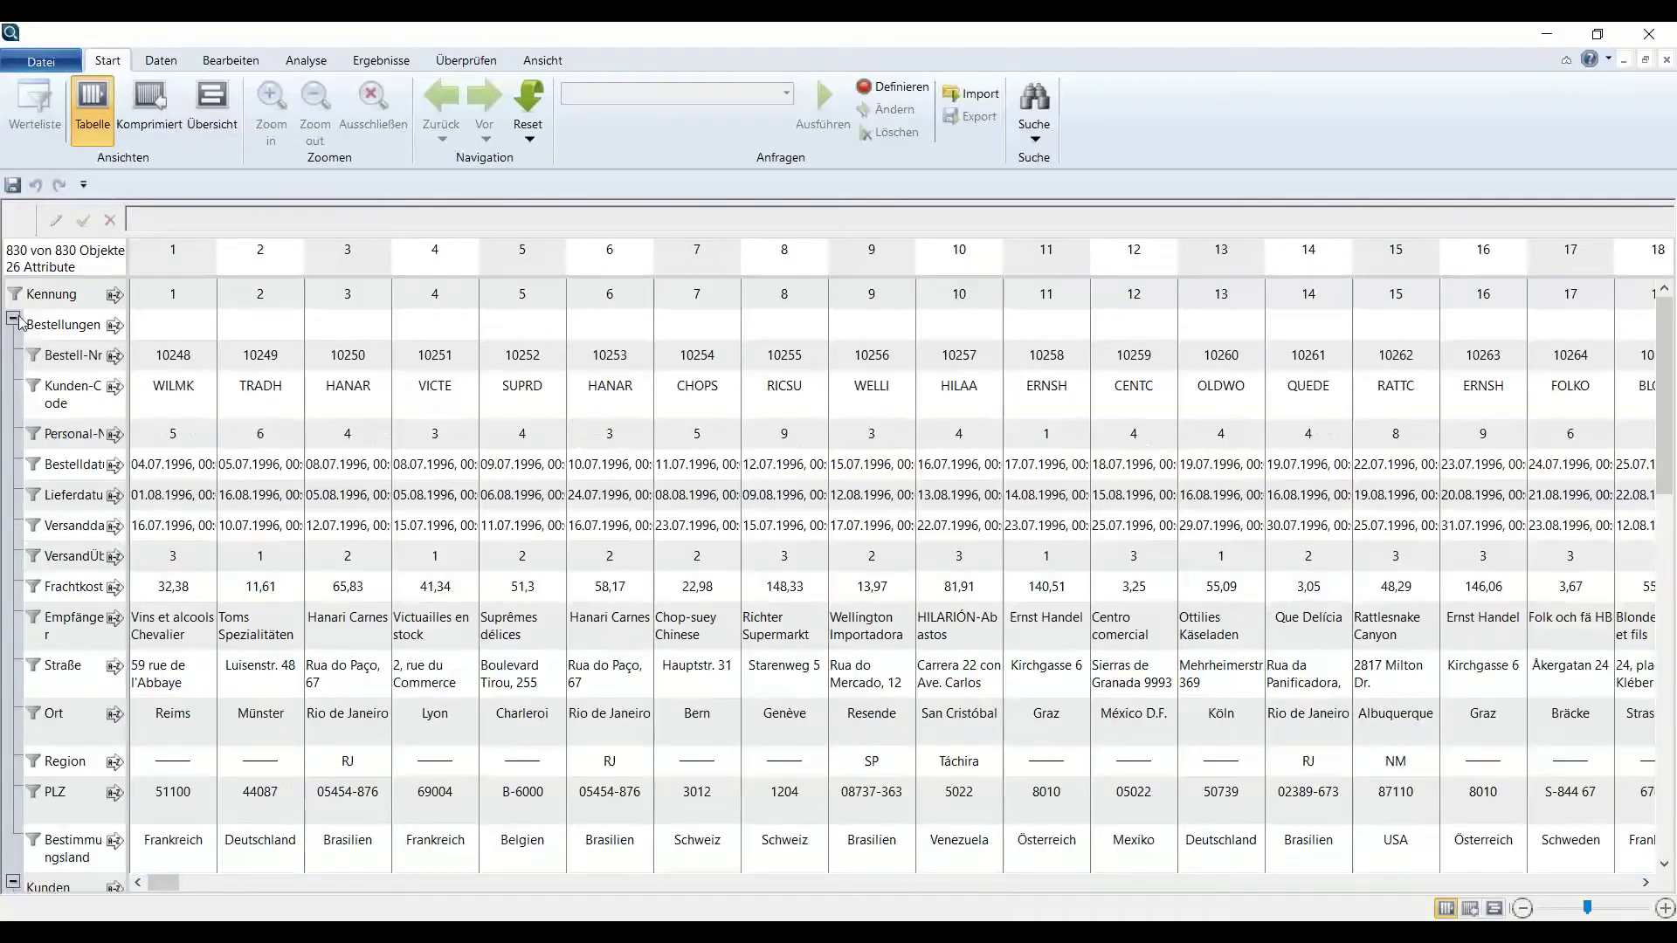
click(213, 126)
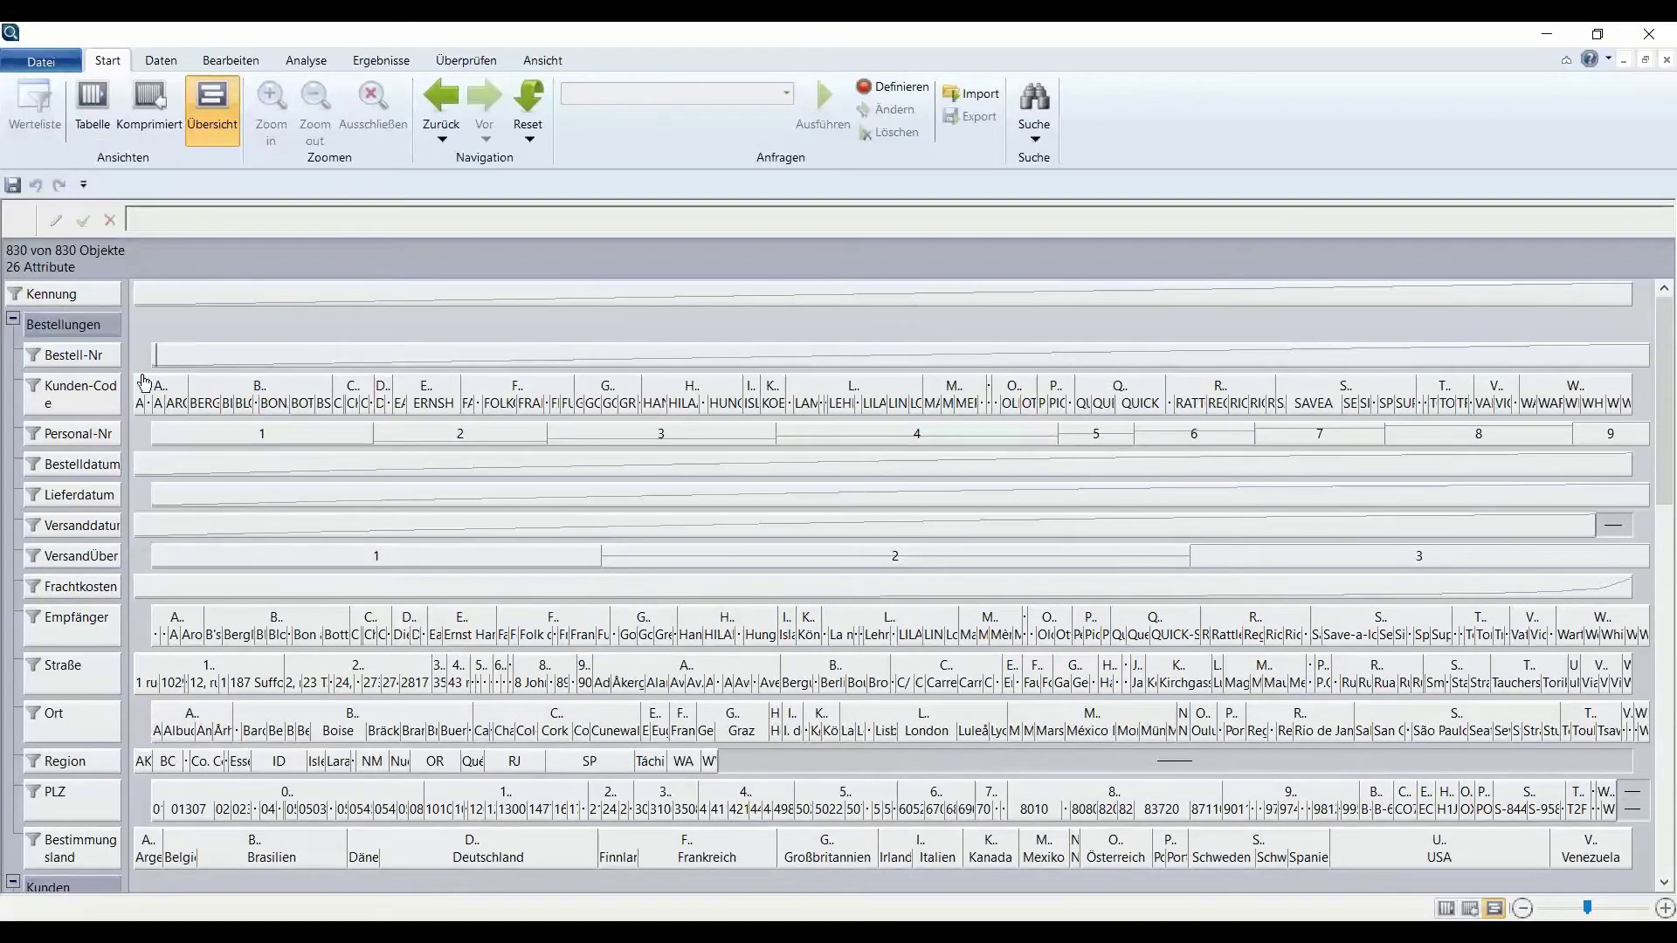
drag(131, 383, 200, 361)
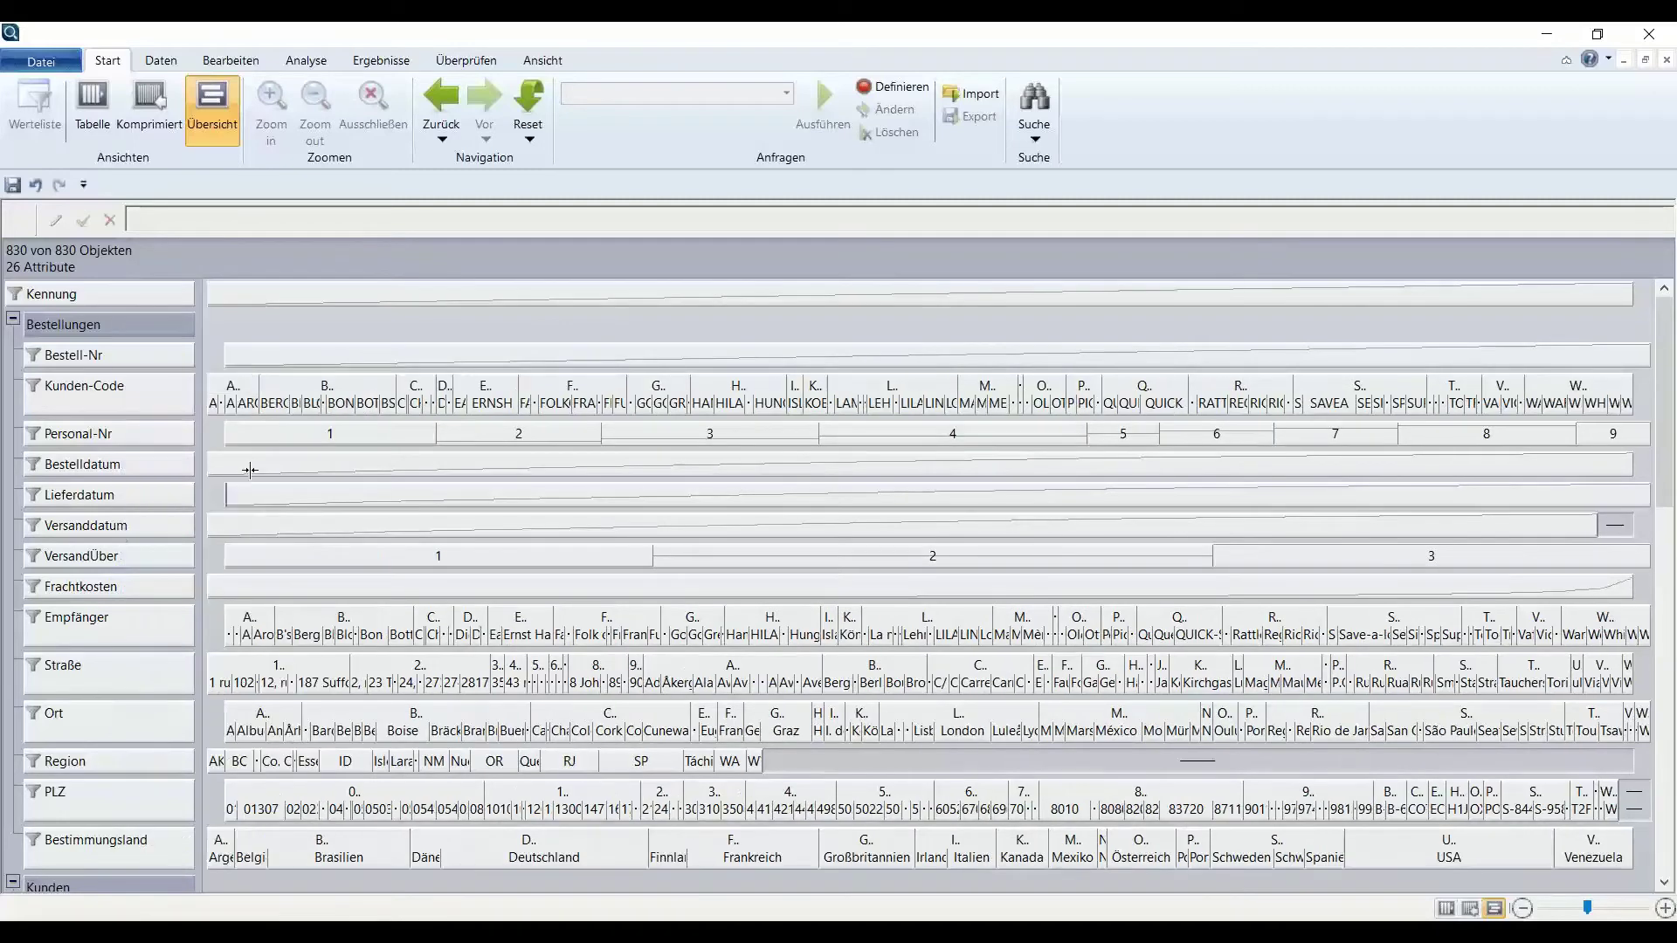
Remove the time part from the display format of the Lieferdatum attribute.
click(123, 494)
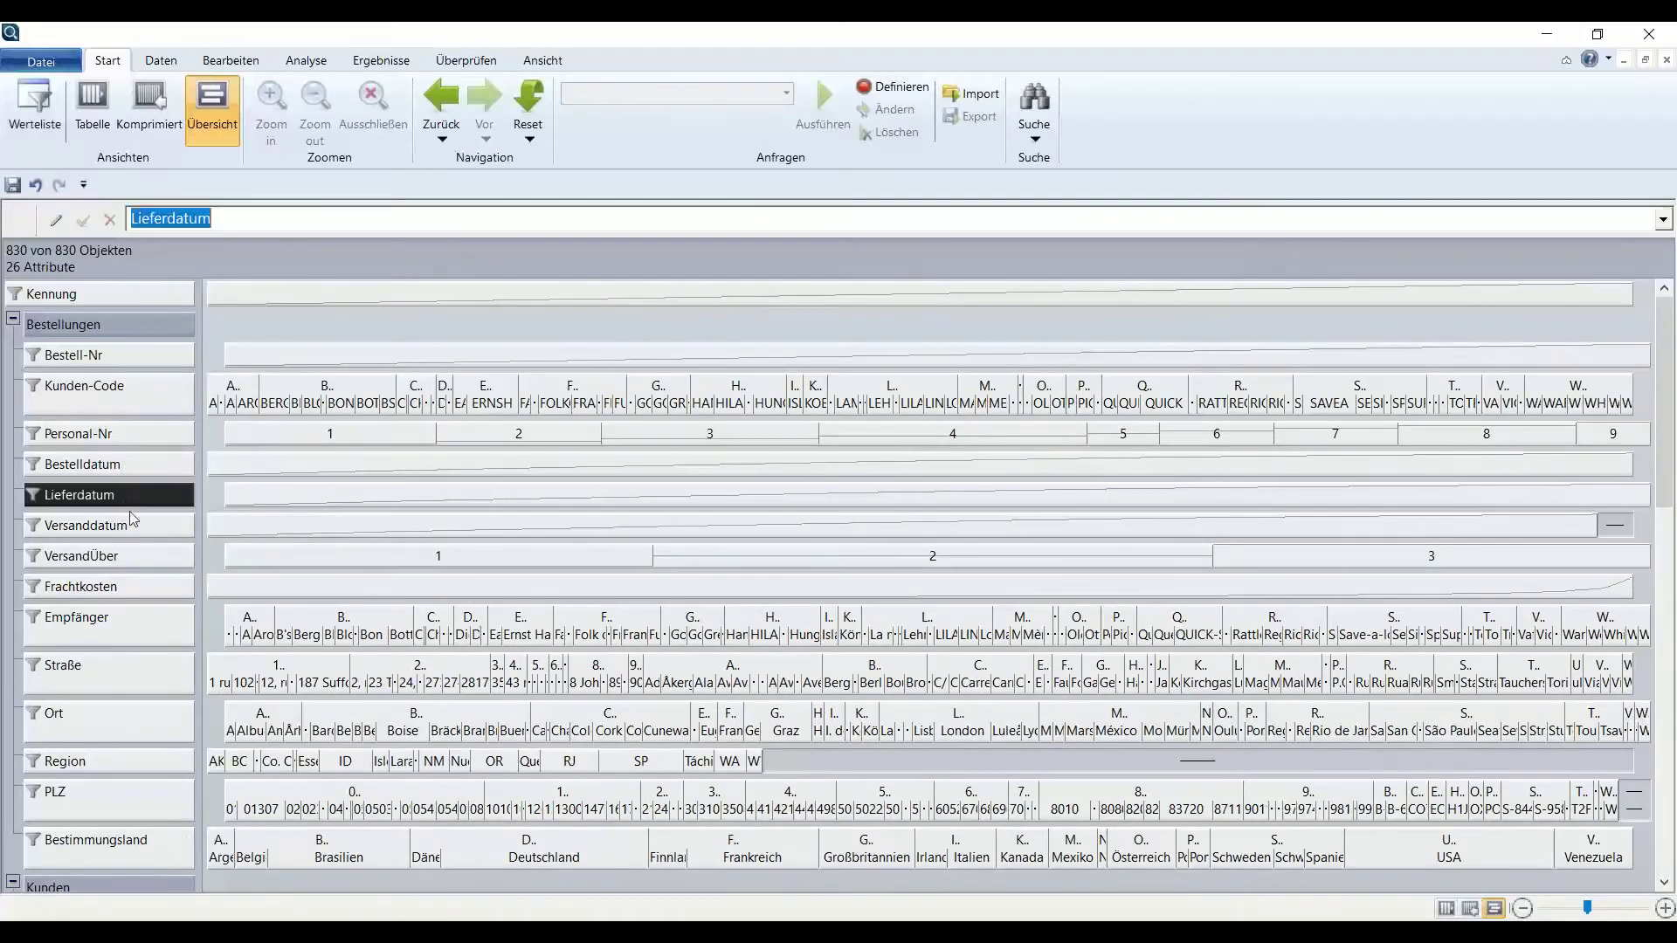
right_click(128, 525)
click(95, 491)
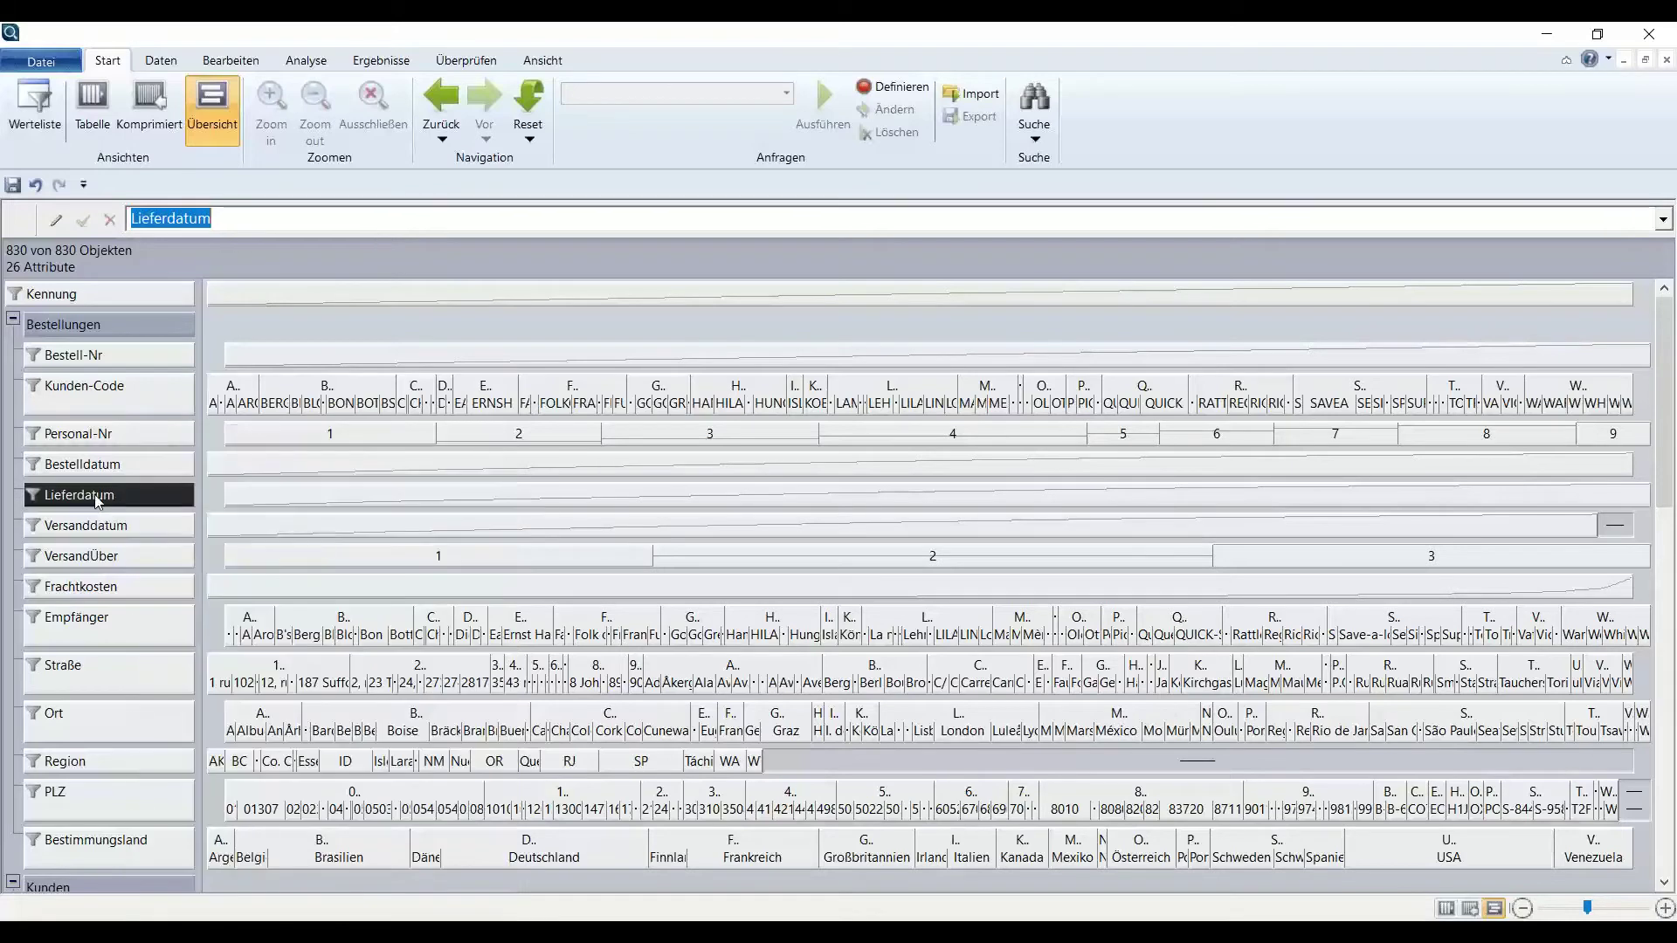
right_click(96, 495)
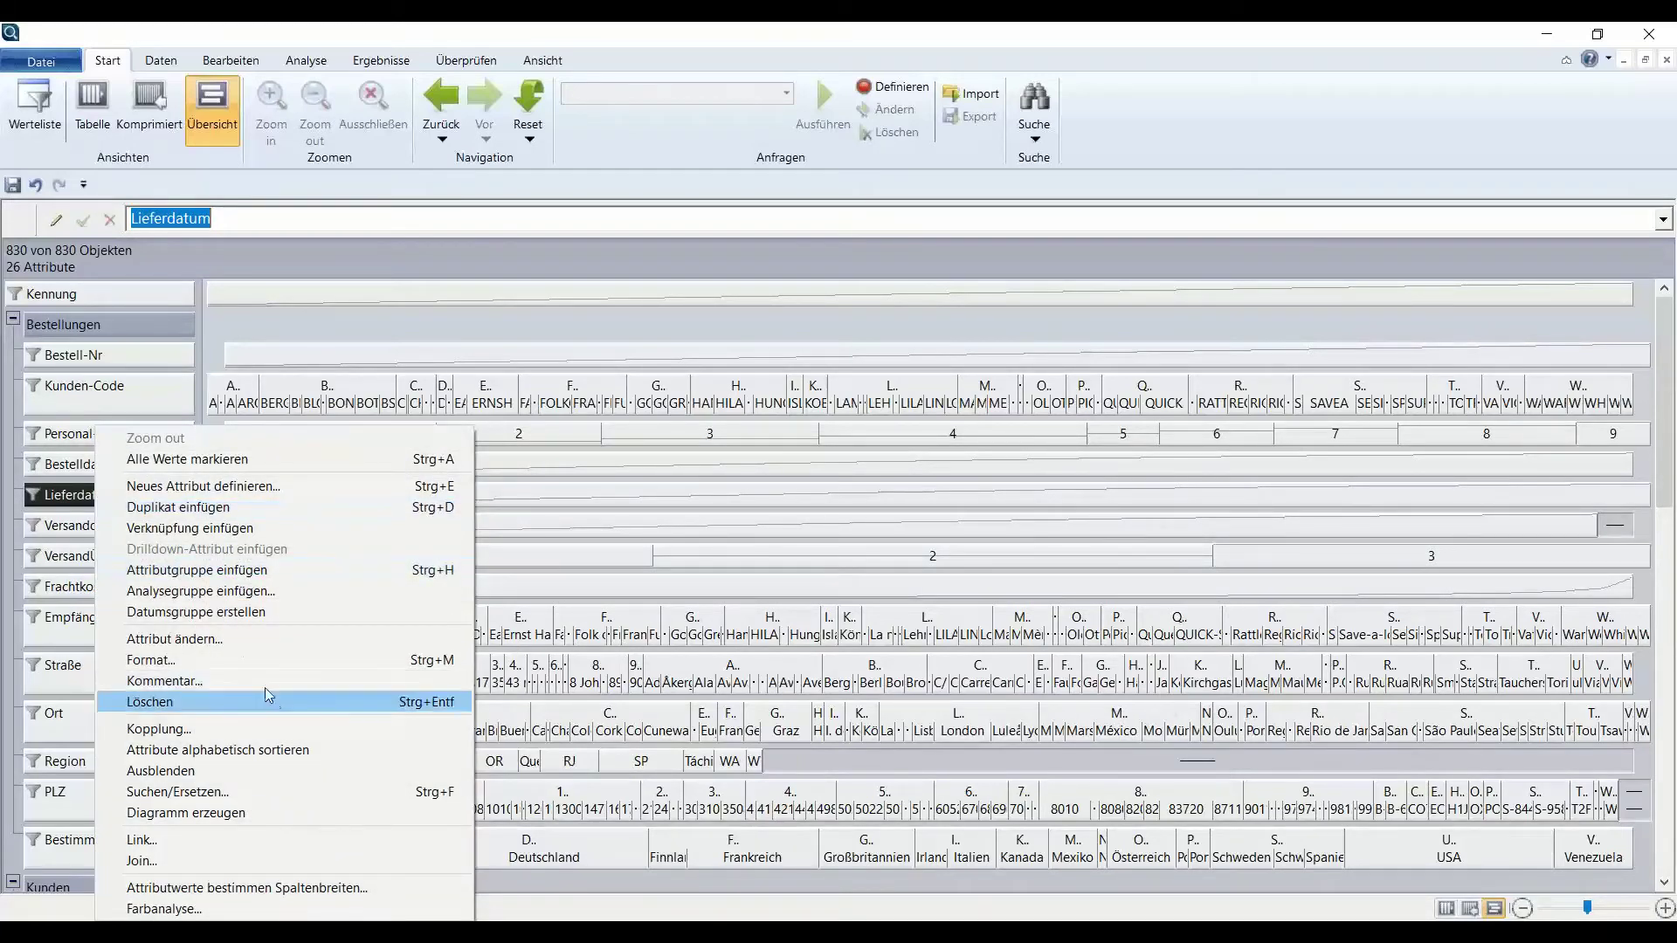
click(260, 661)
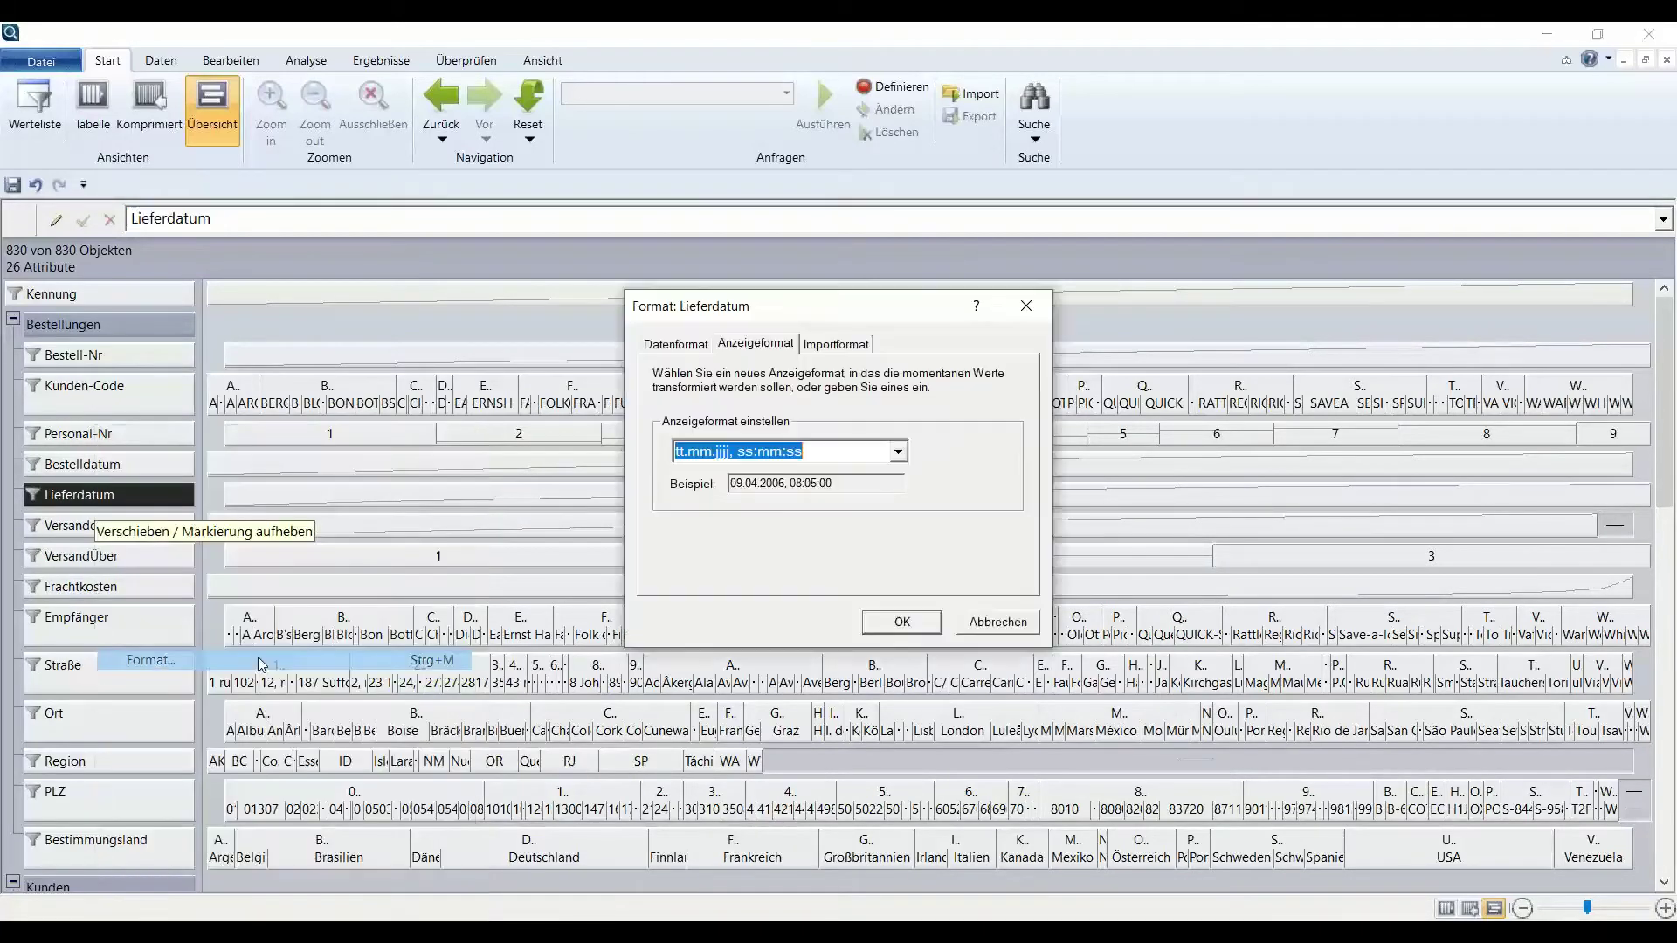
click(825, 454)
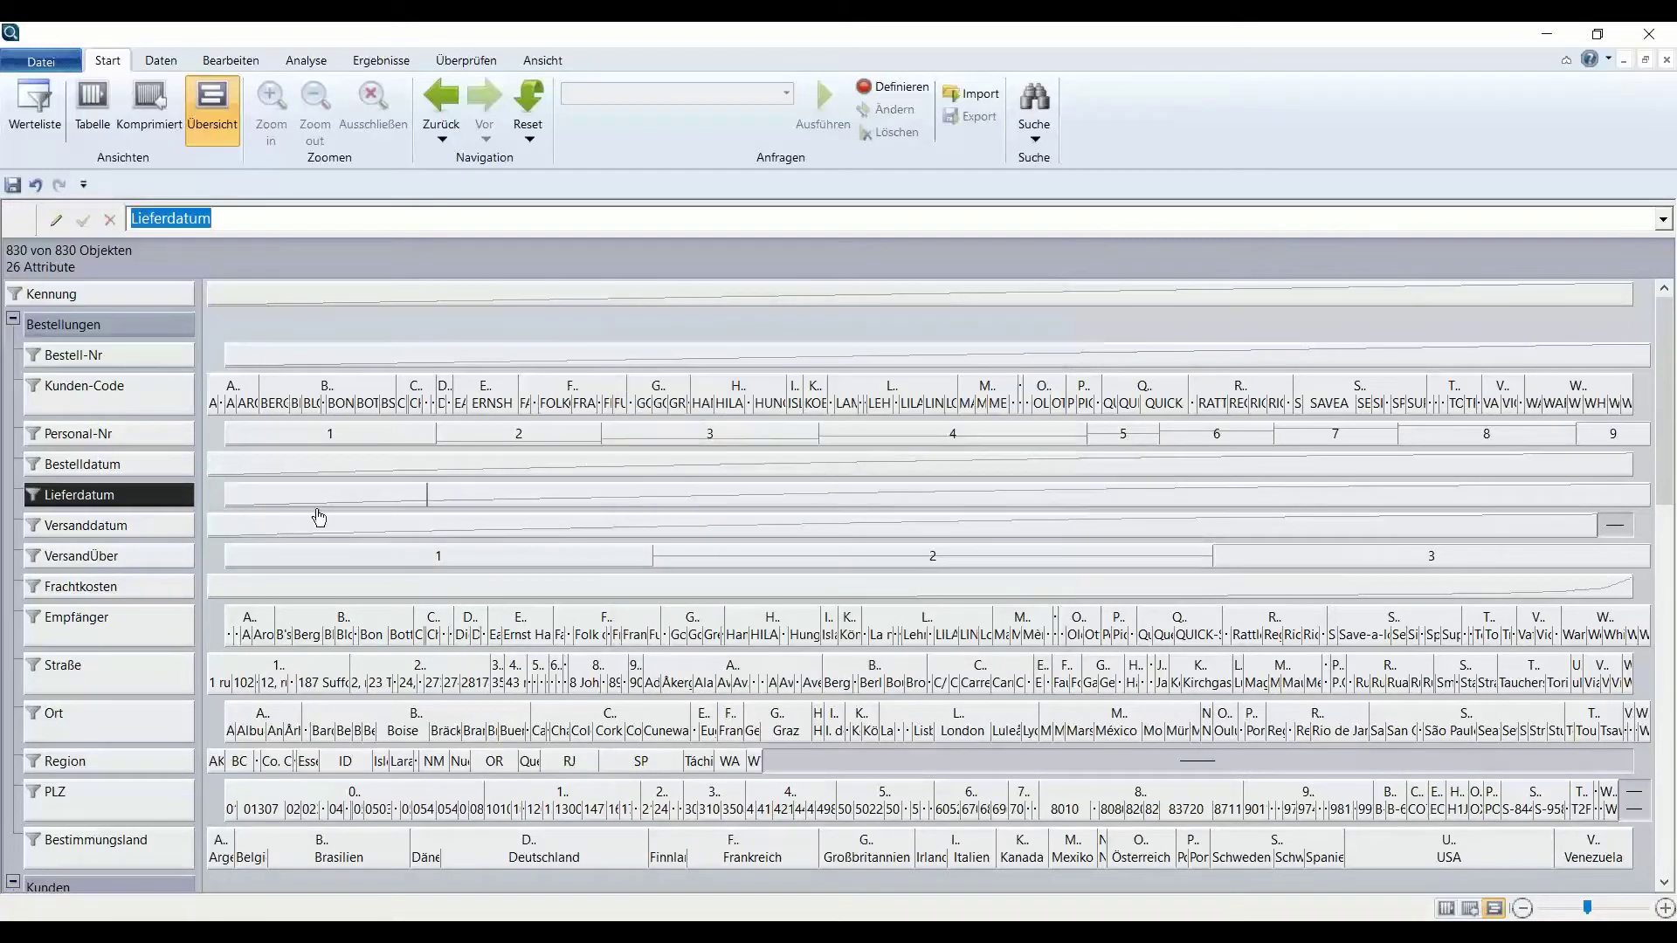
Remove the time part from the display format of the Versanddatum attribute.
right_click(142, 524)
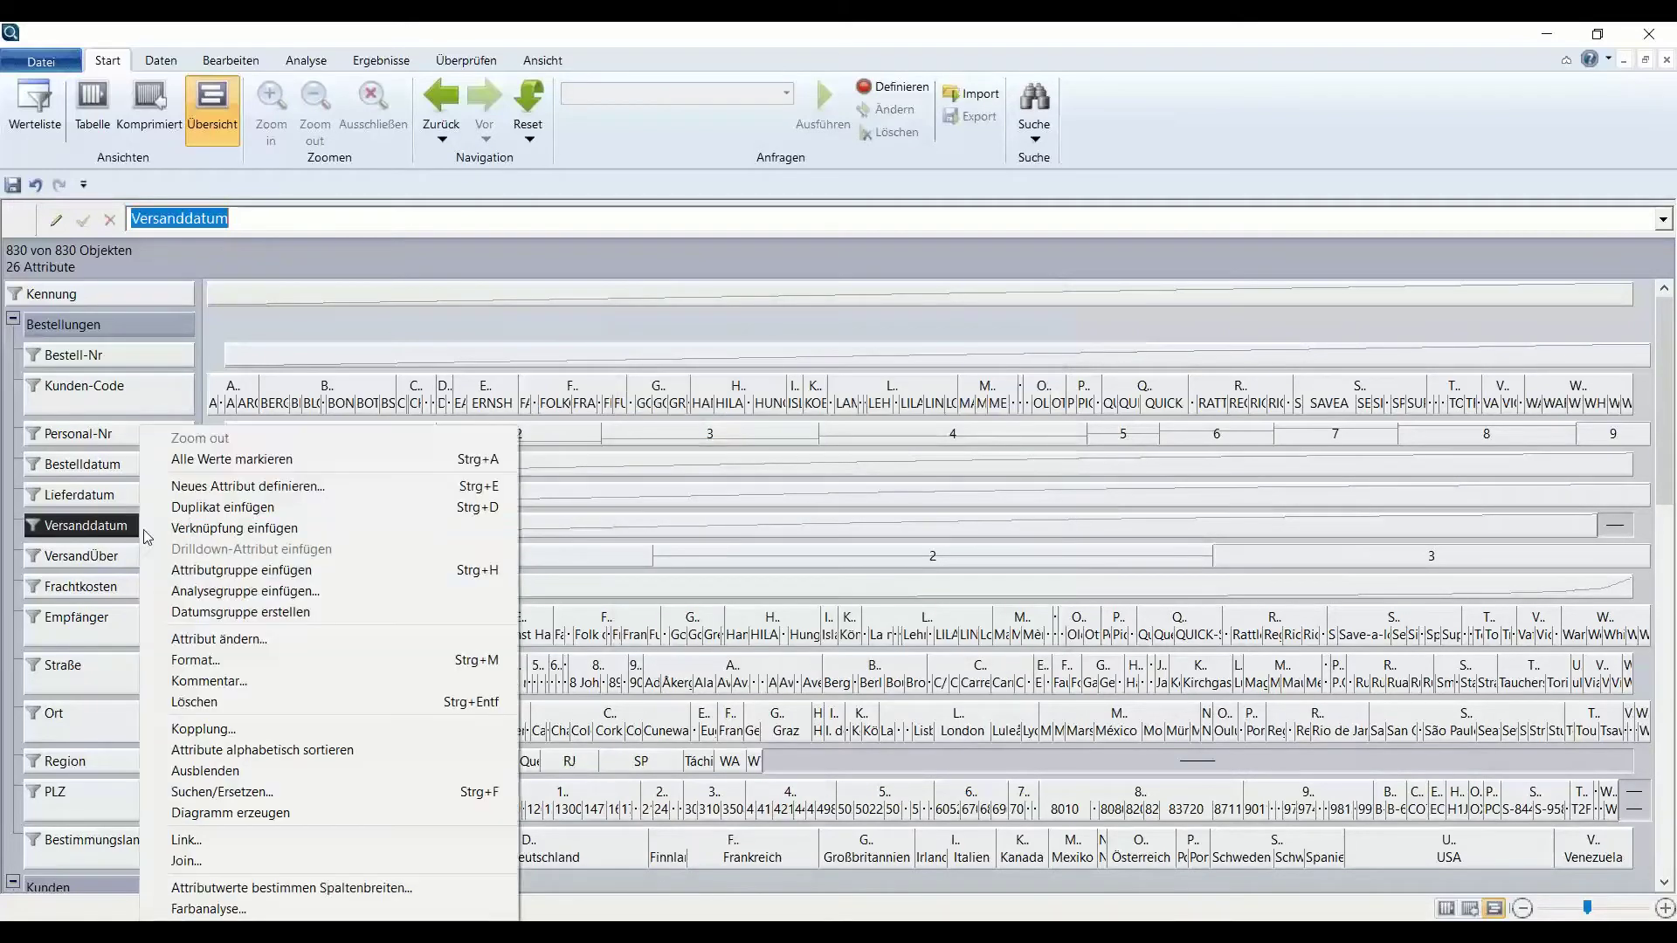
click(262, 660)
click(827, 458)
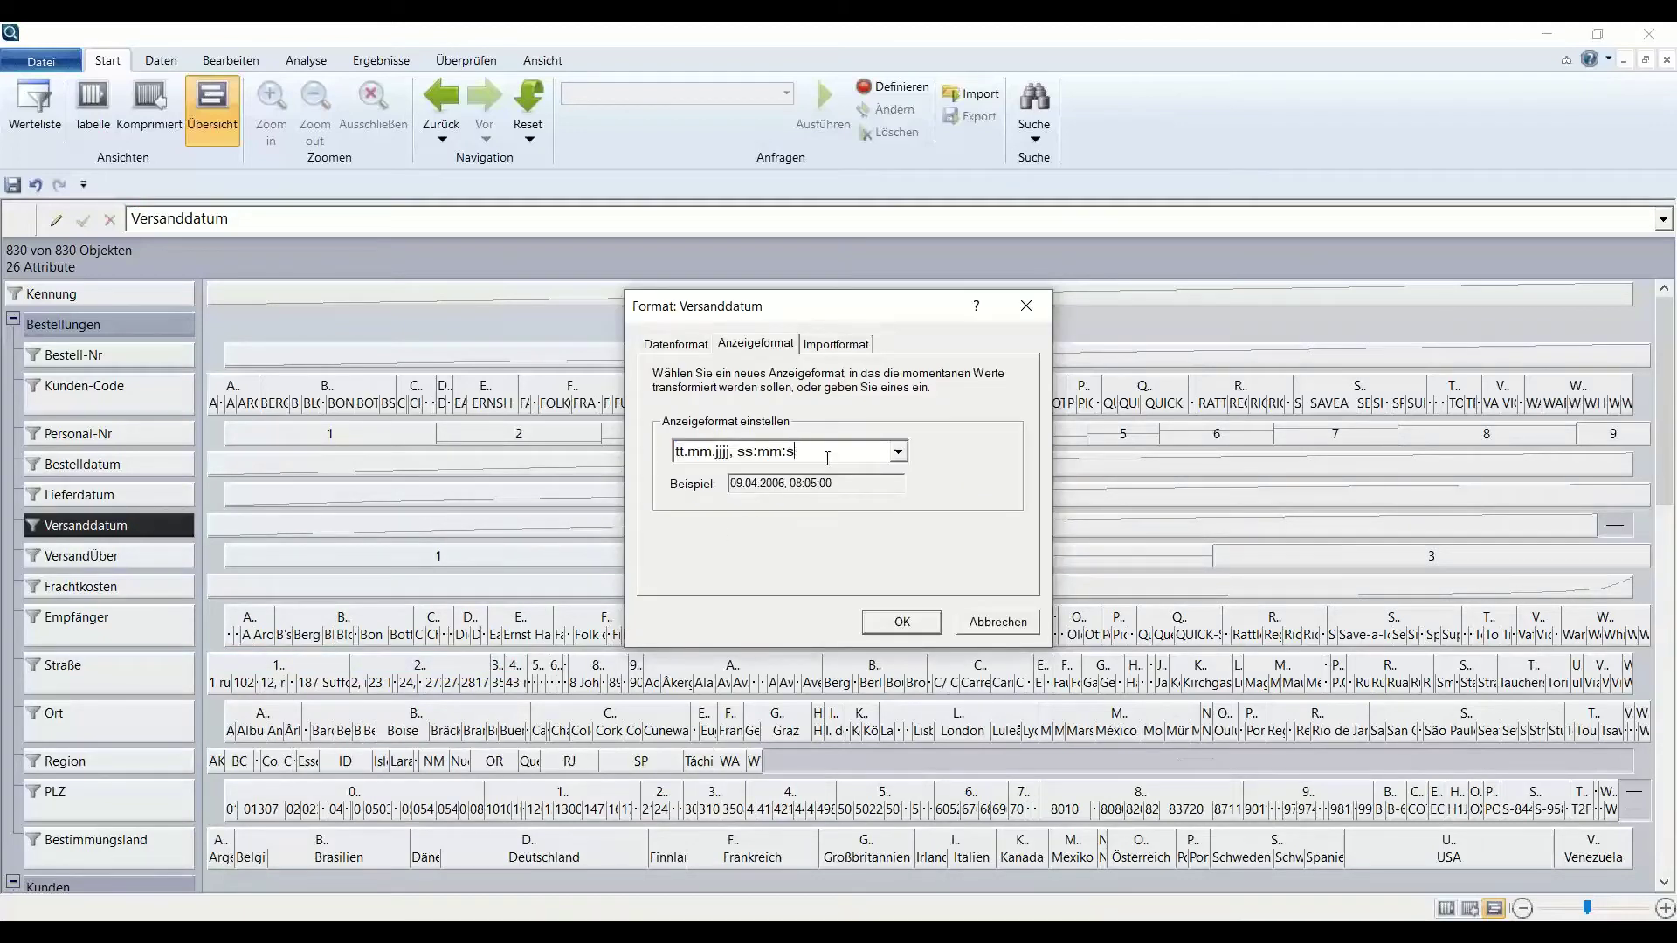
key(BackSpace)
key(BackSpace)
key(BackSpace)
key(BackSpace)
key(Return)
Add a formula attribute that subtracts Versanddatum from Lieferdatum.
click(157, 501)
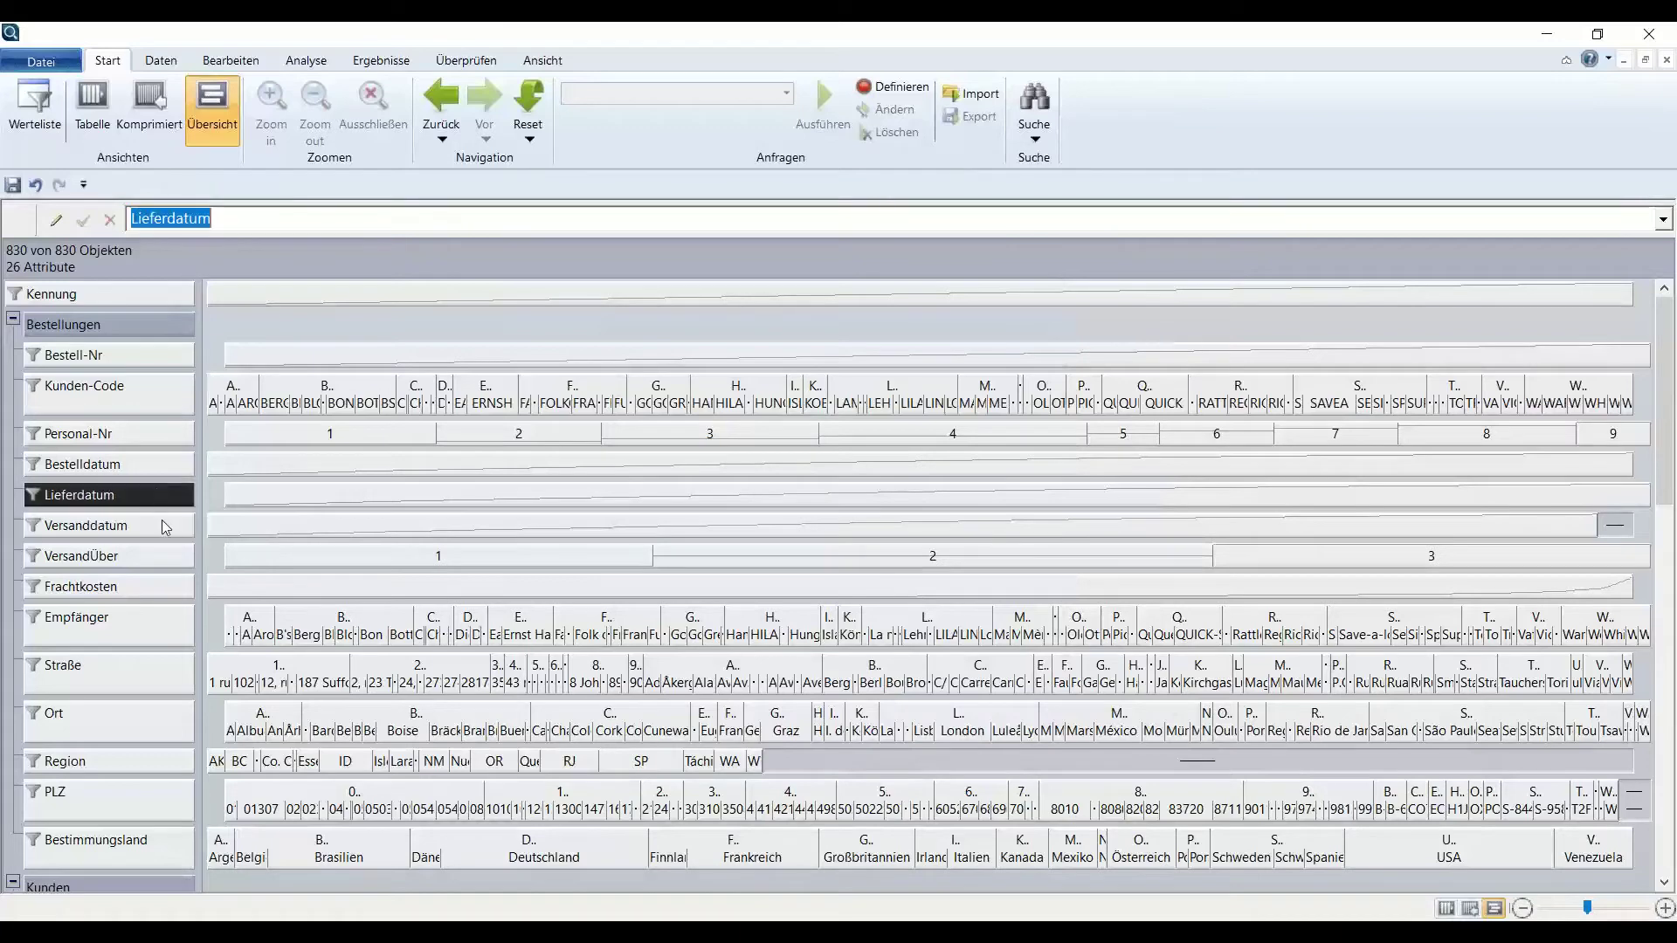
ctrl+click(160, 522)
click(306, 59)
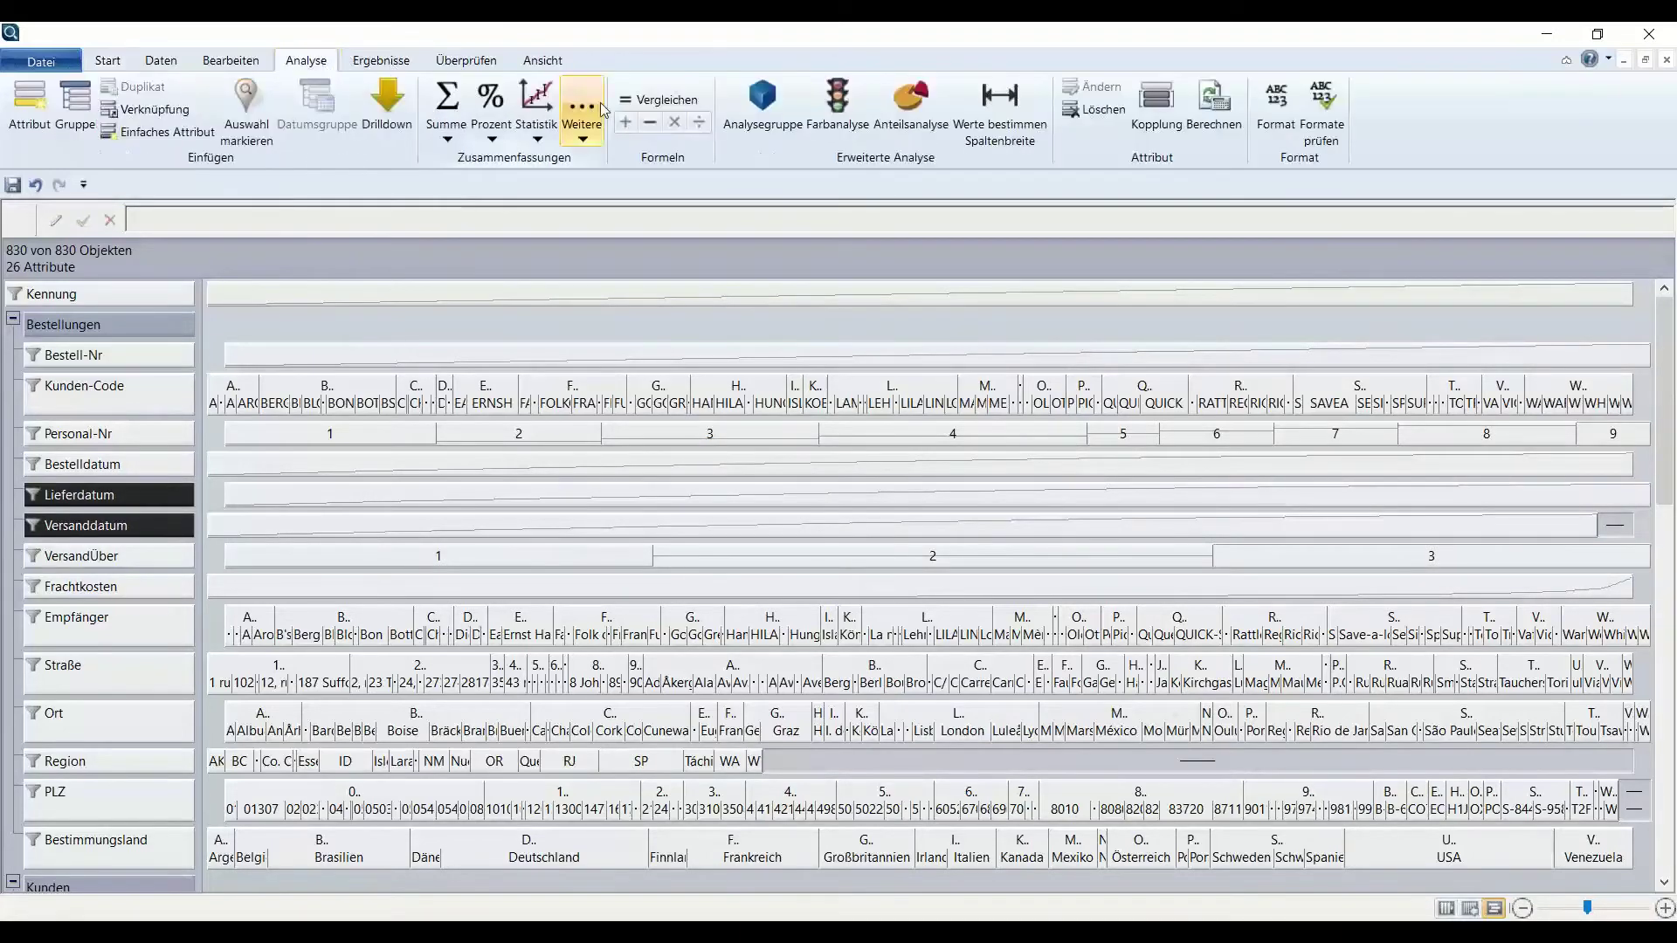
click(650, 123)
Examine the smallest and largest differences in the value list of Lieferdatum - Versanddatum, and close the list.
drag(40, 561, 621, 351)
click(541, 411)
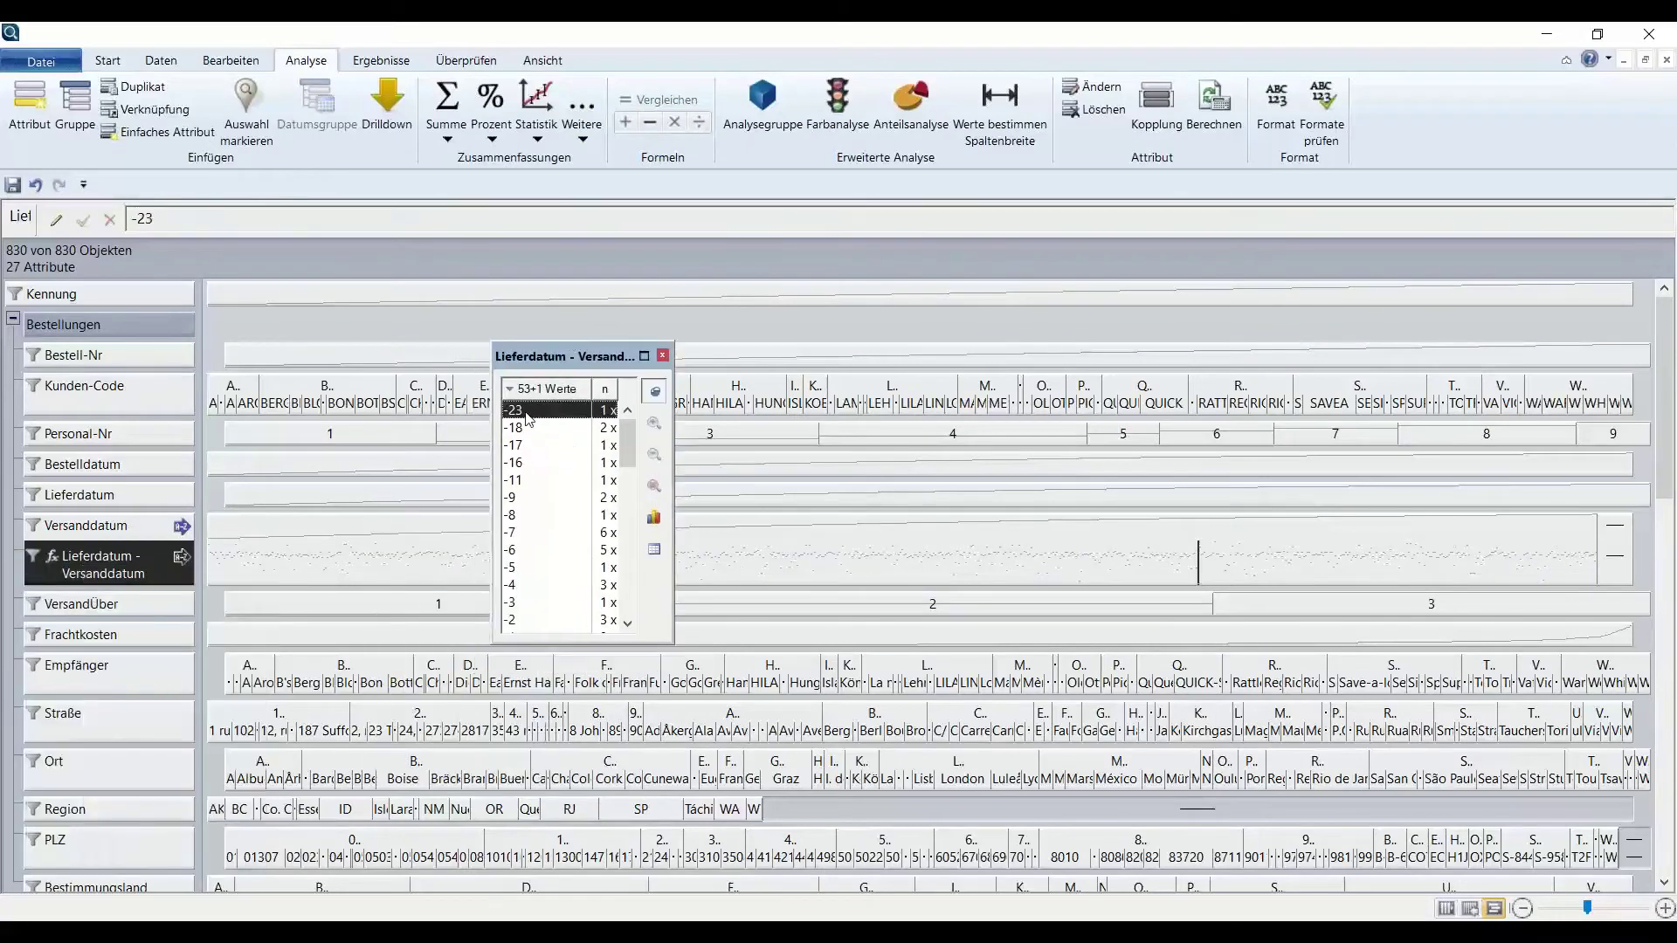
drag(630, 459, 630, 606)
click(590, 608)
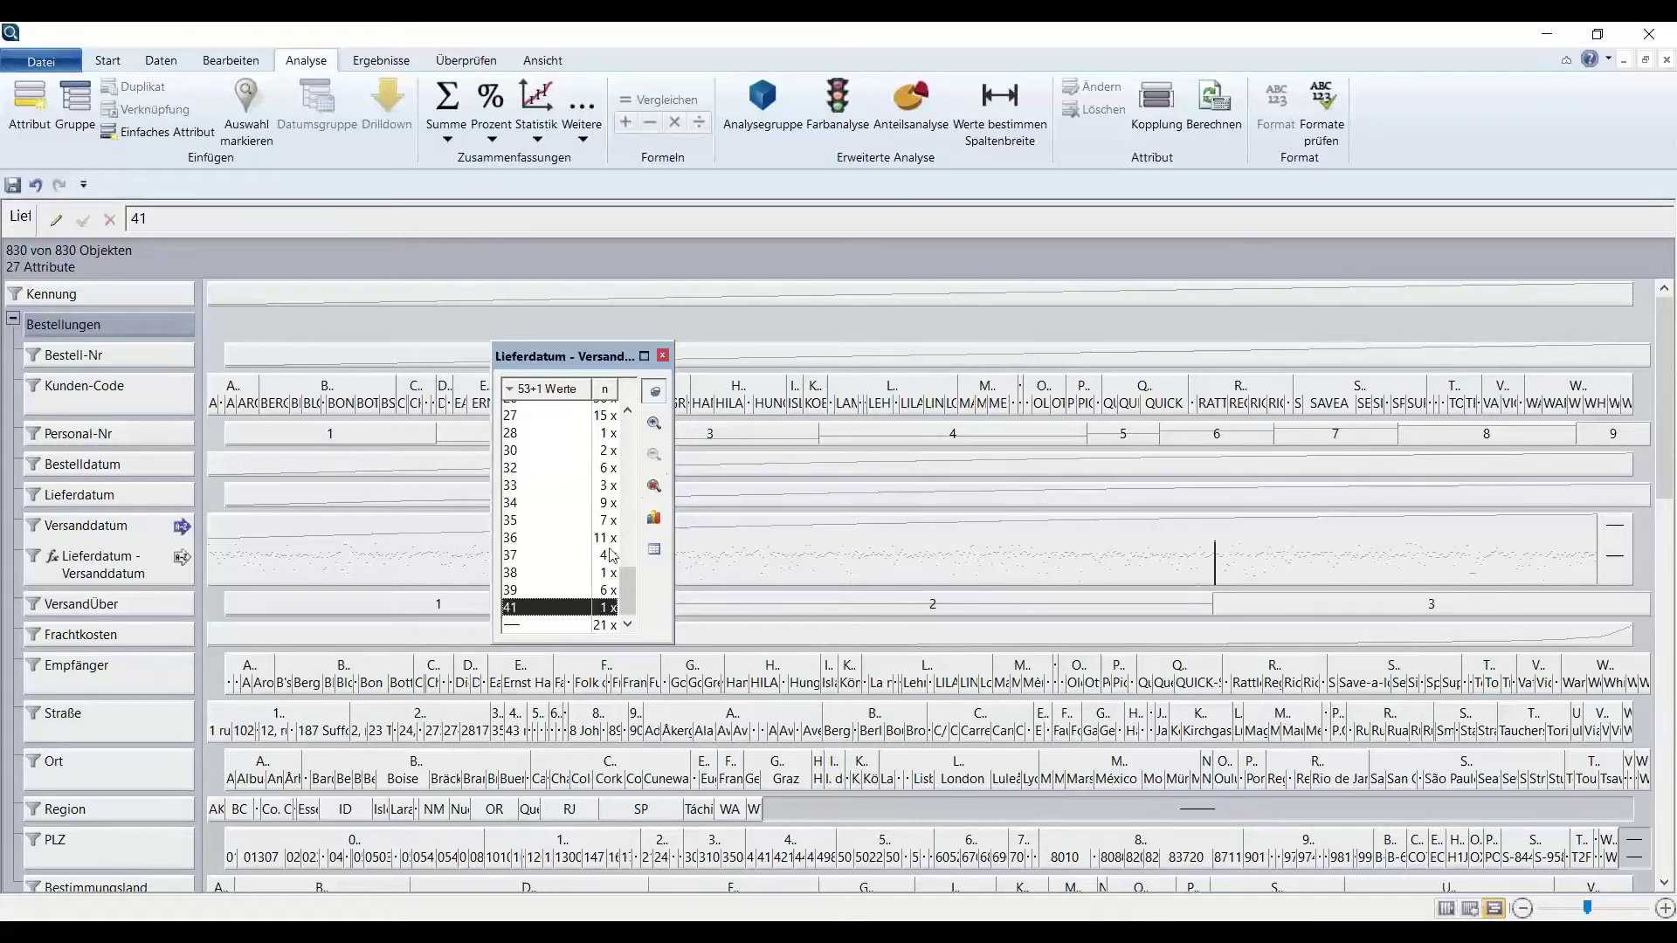
click(662, 355)
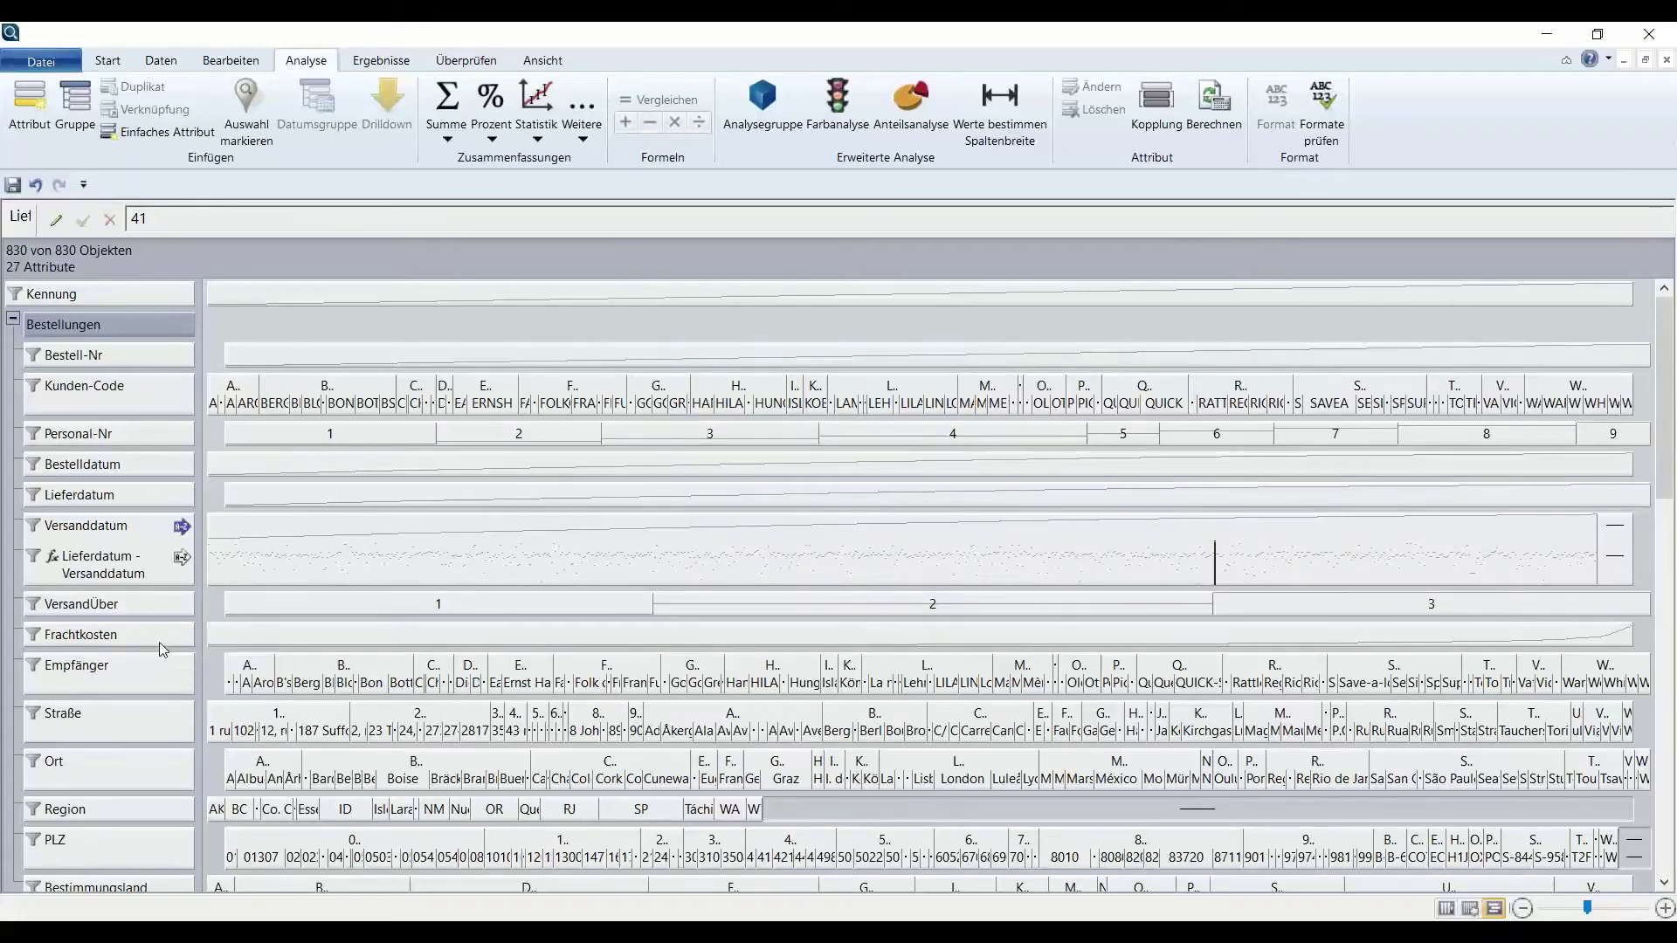
Zoom in on the records with an empty PLZ in the Kunden group.
scroll(312, 725, down, 5)
scroll(312, 725, down, 4)
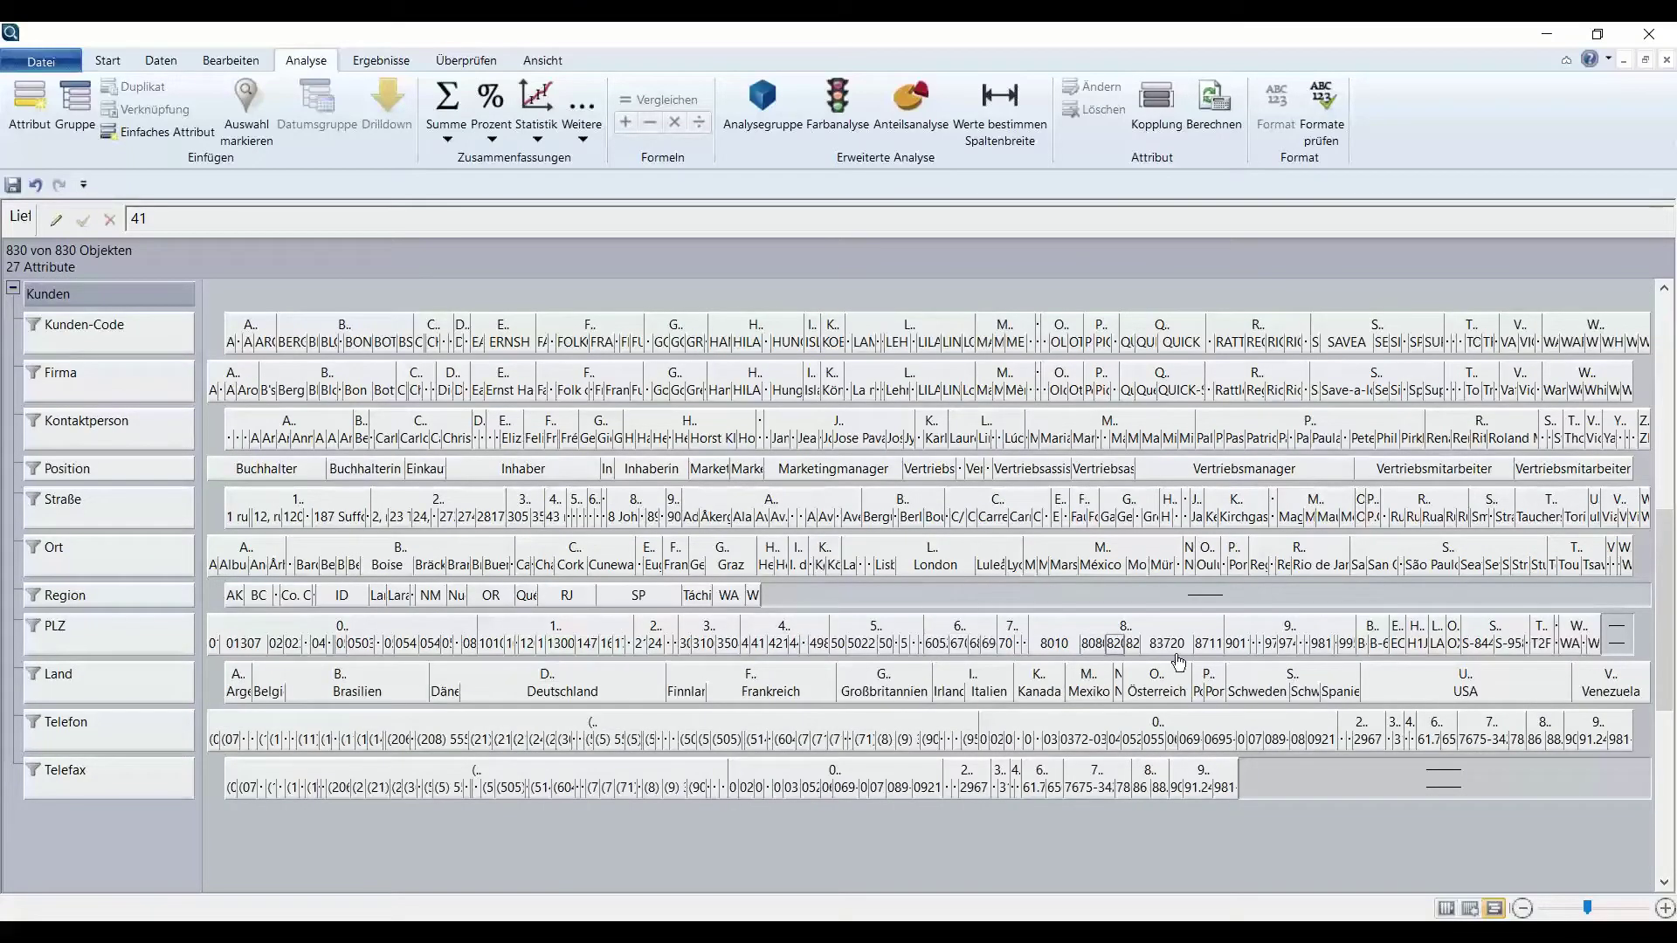
double_click(1619, 636)
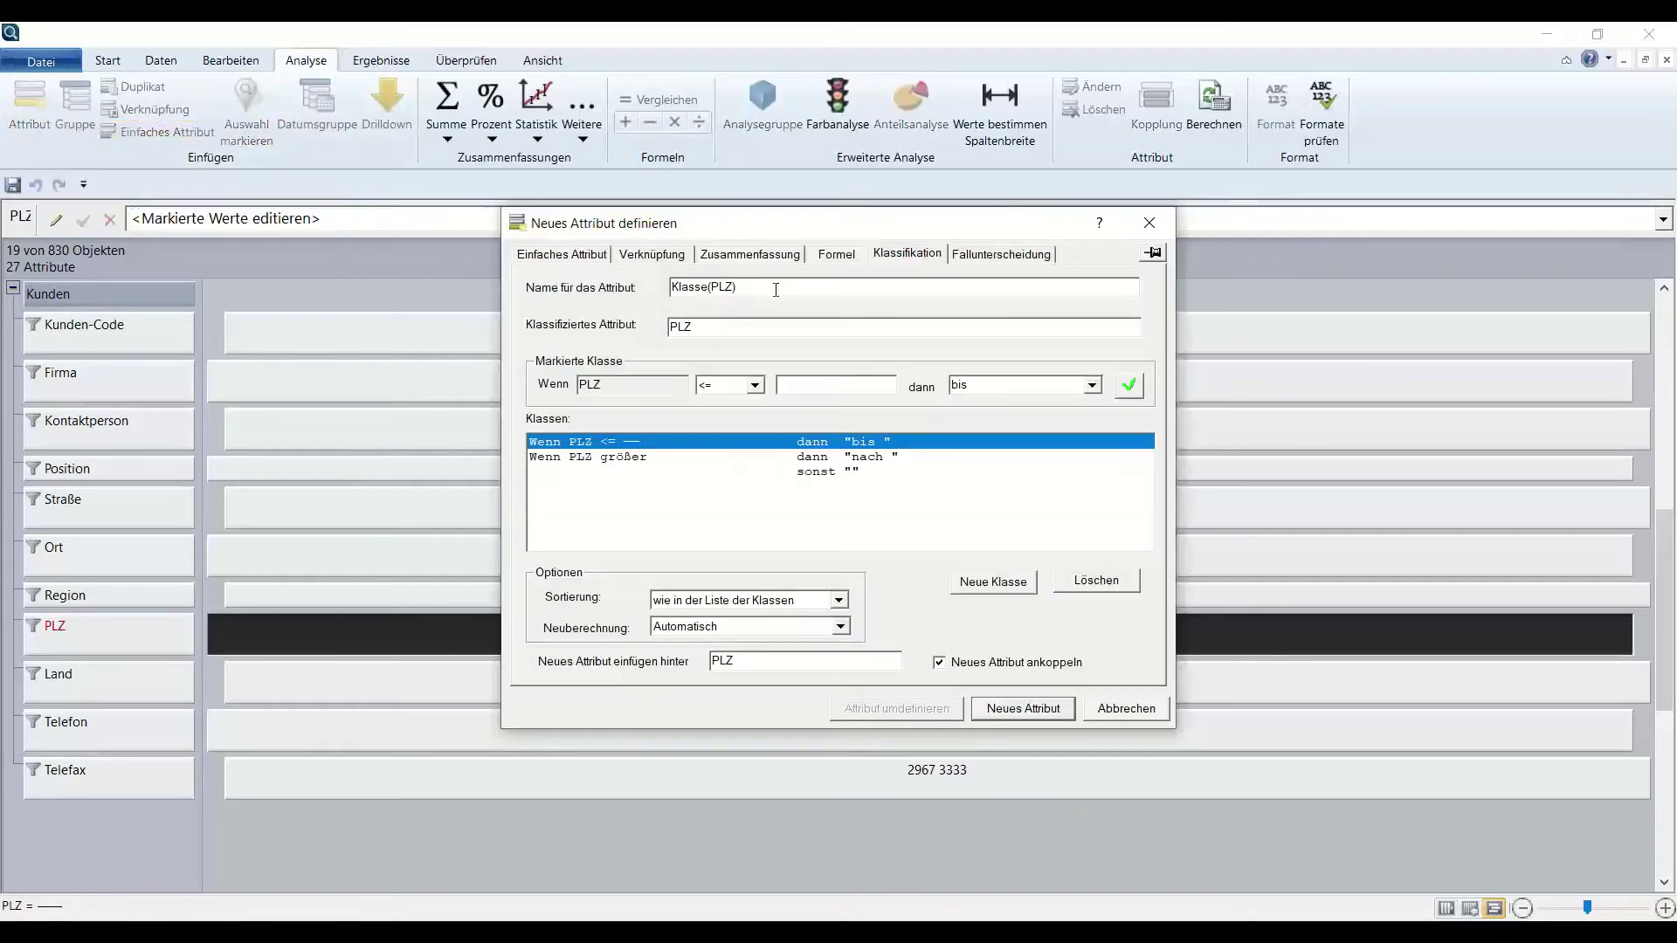
Define a formula attribute named PLZ leer with the formula [PLZ] = "" and select its yes value.
click(846, 258)
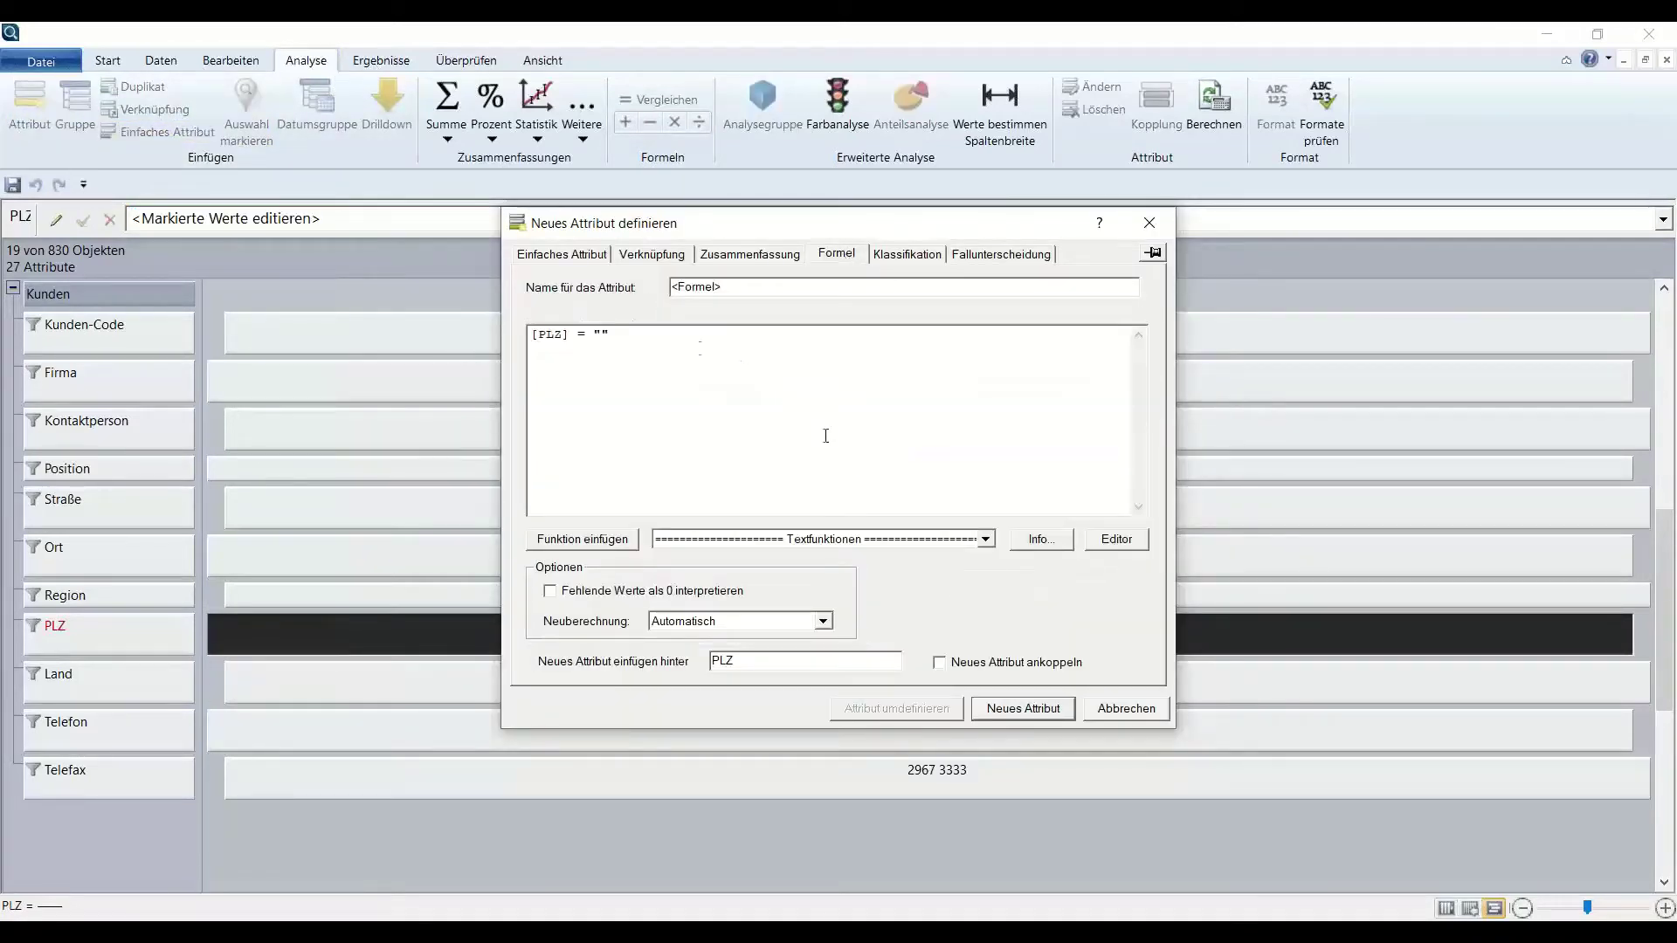
drag(725, 288, 655, 289)
text(PLZ leer)
key(Return)
click(946, 684)
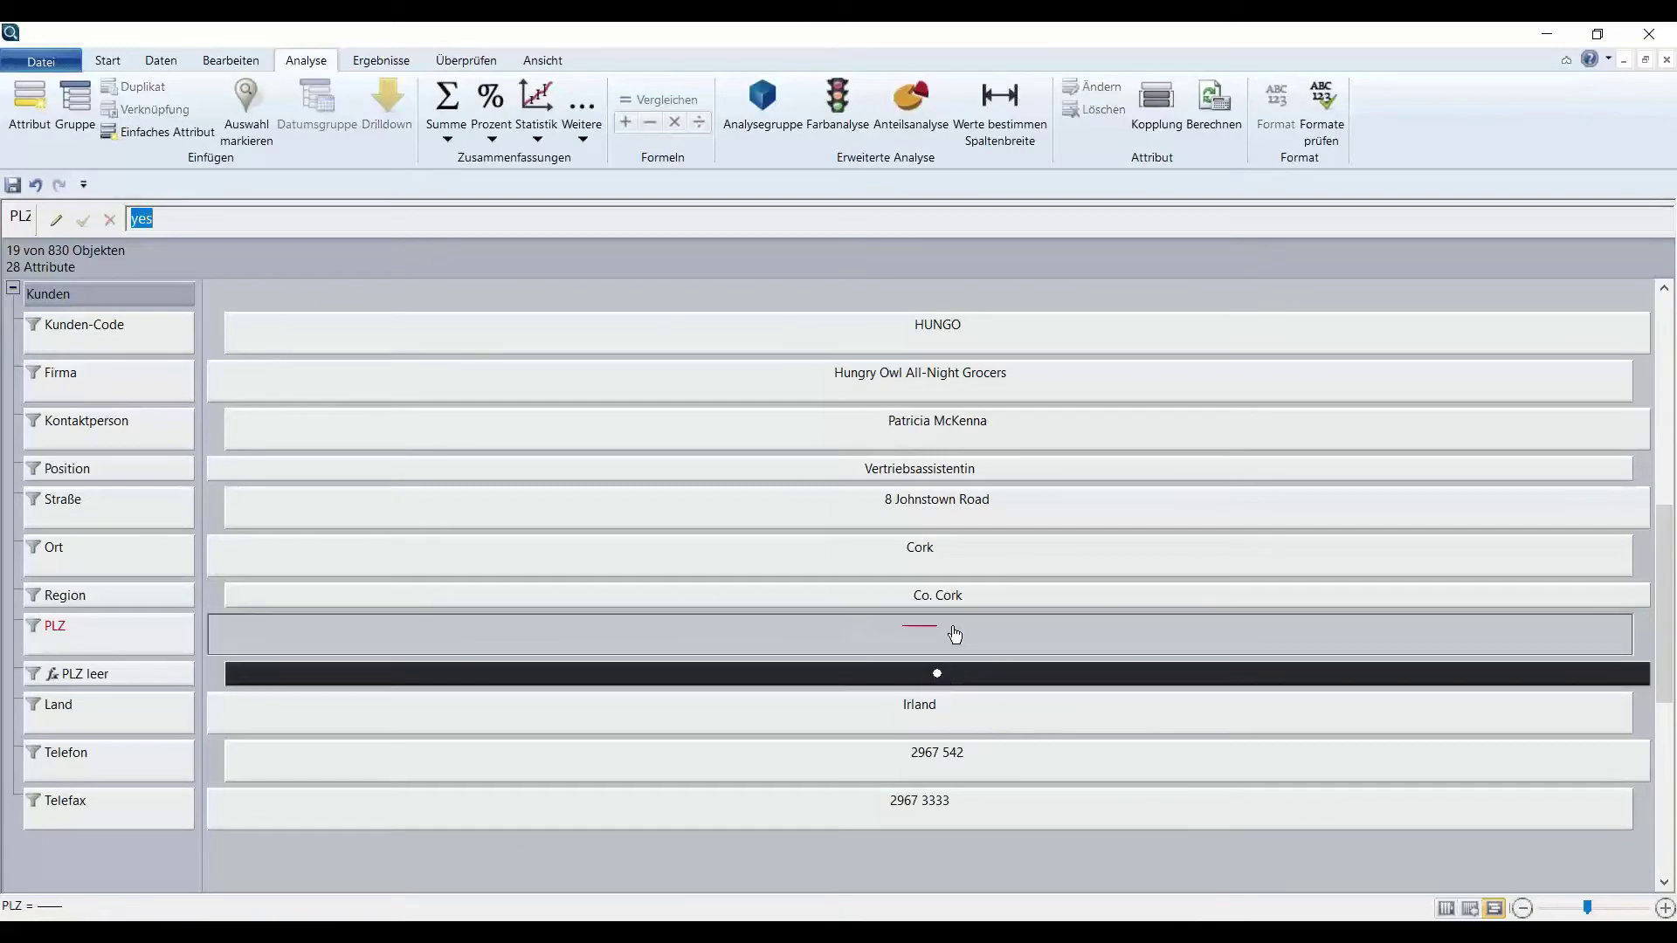
Zoom back out to all records and zoom in on those whose PLZ leer value is yes.
key(BackSpace)
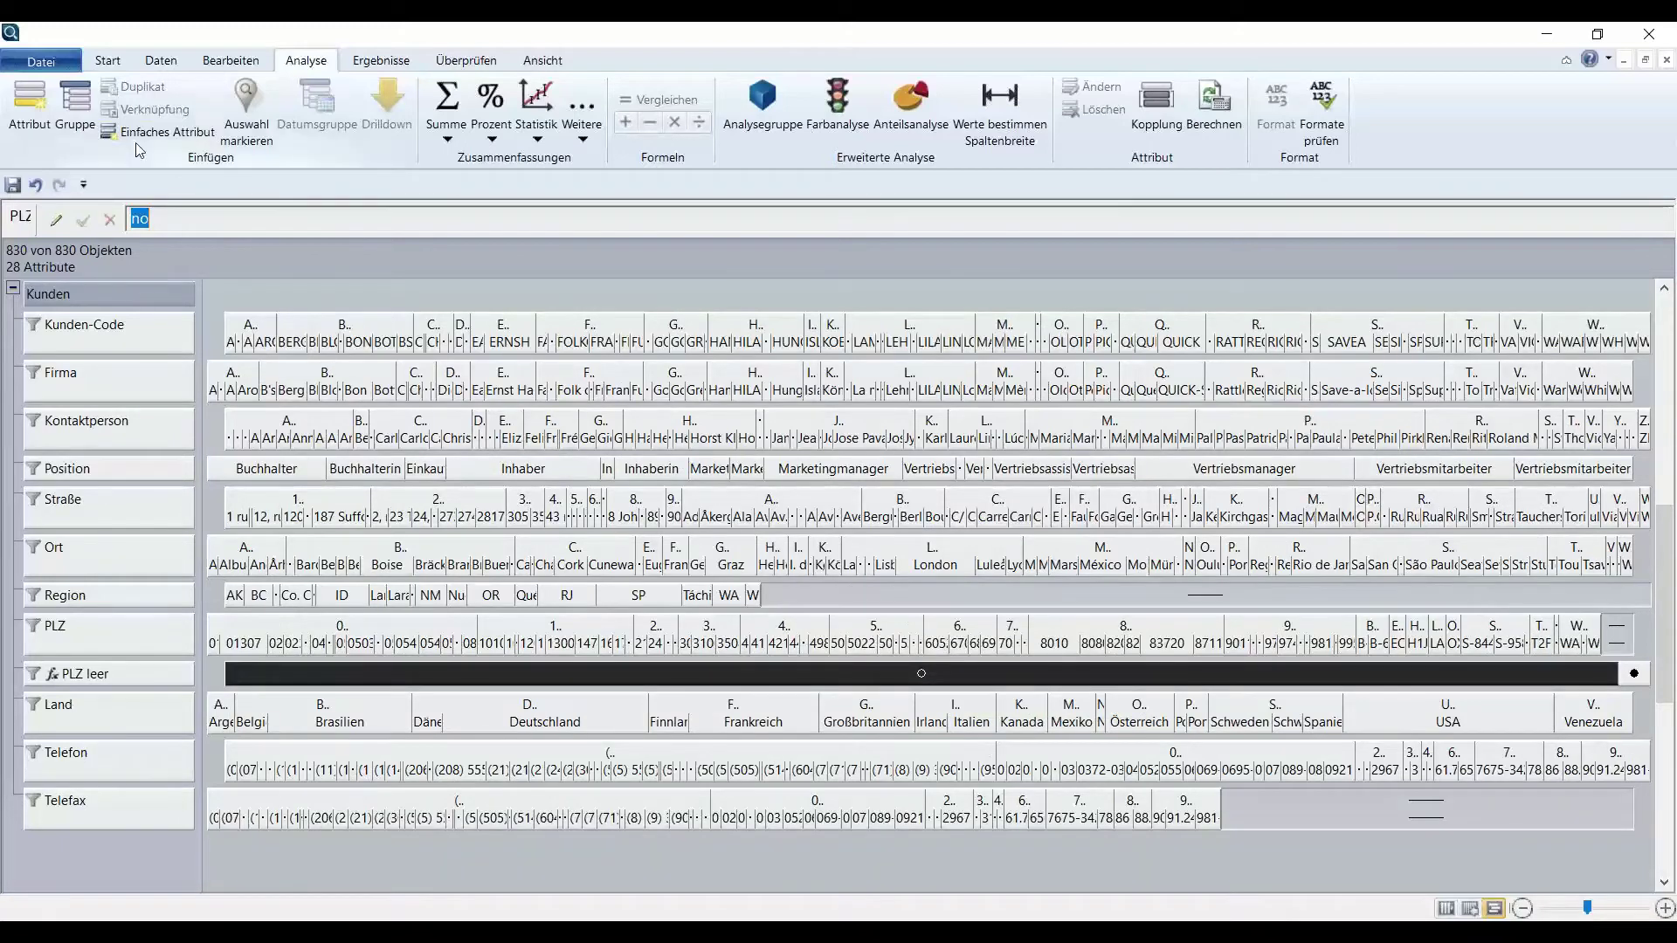
click(107, 59)
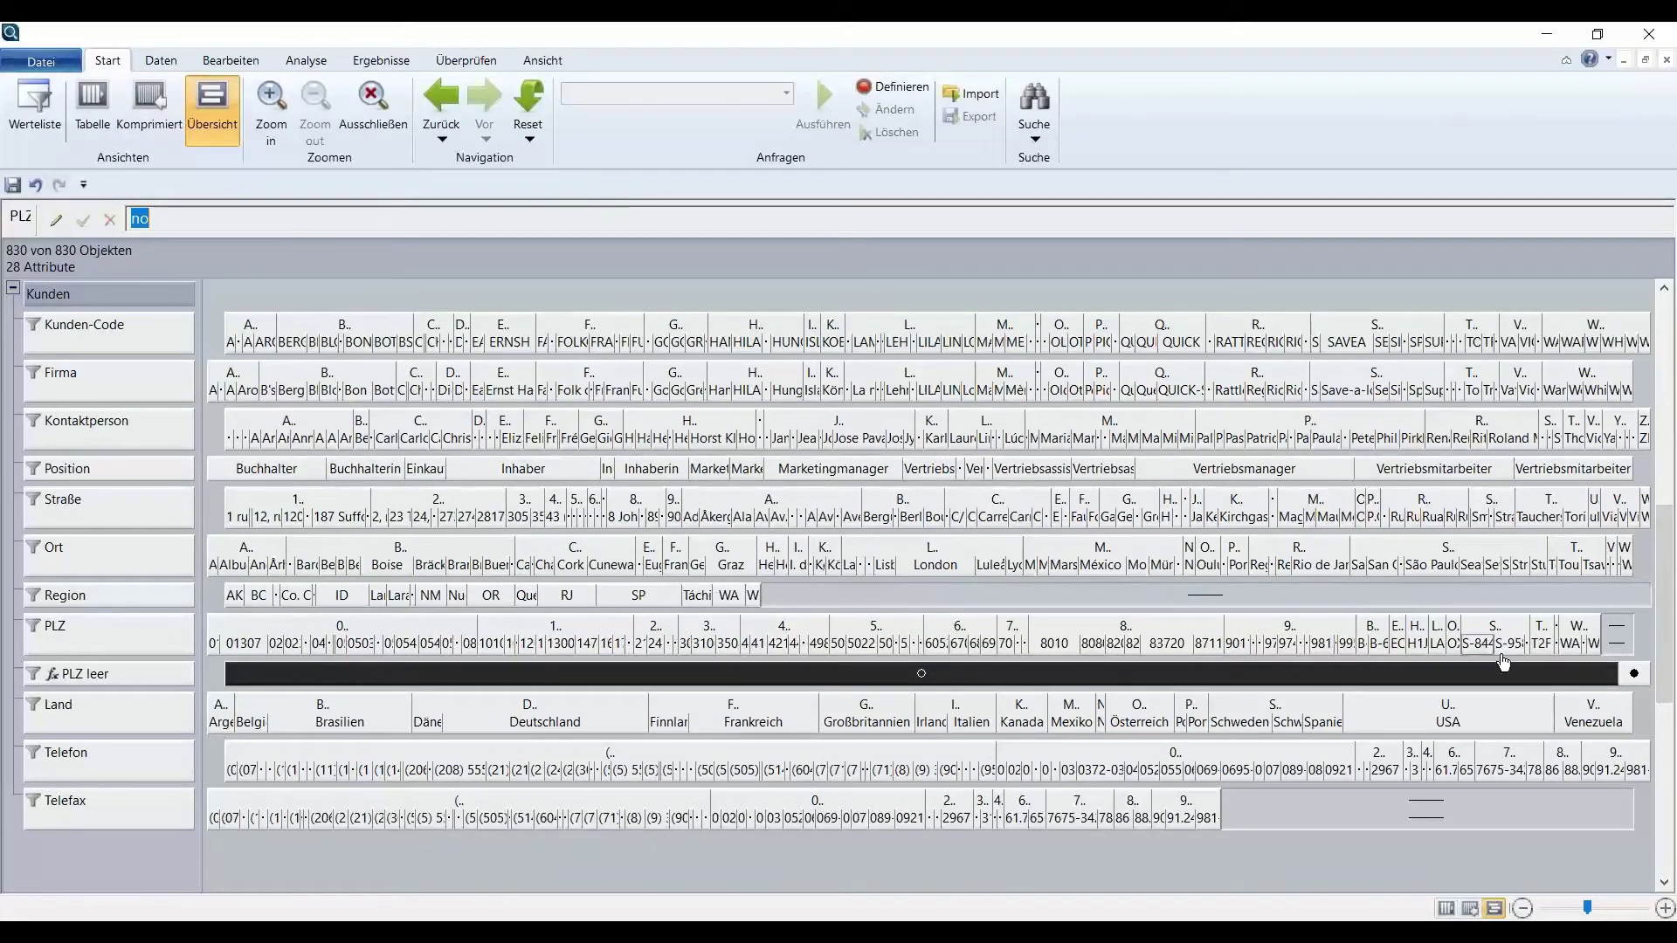
click(1627, 683)
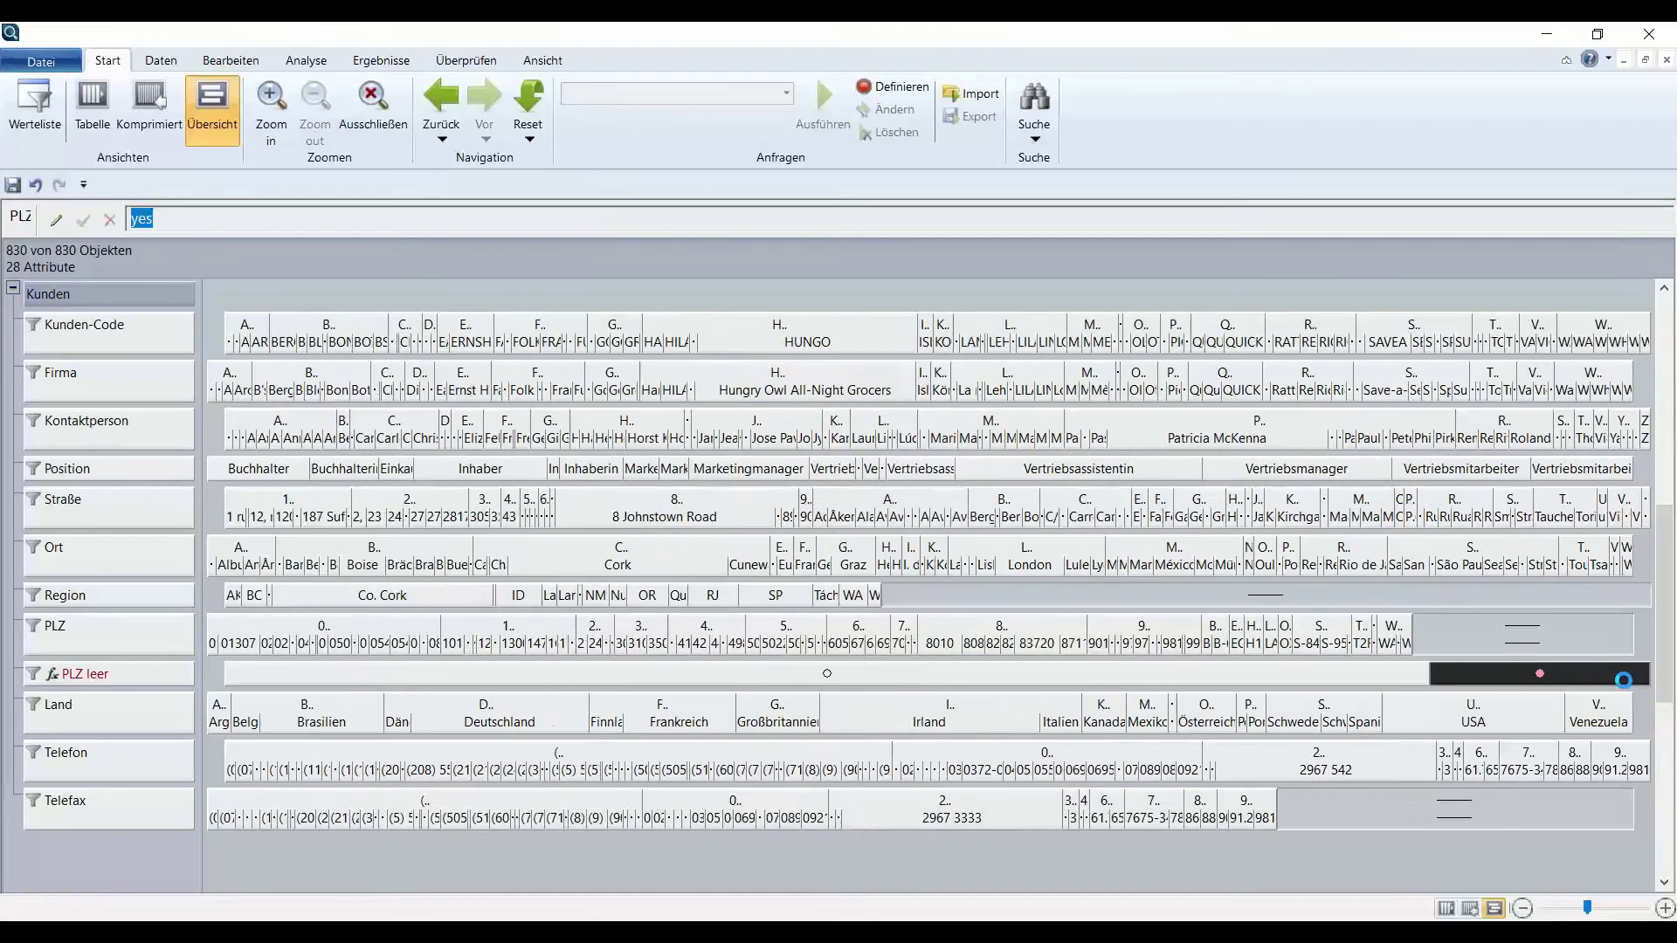
Create a report from the attributes Kennung, Bestell-Nr, Kunden-Code, Personal-Nr, Empfänger, Straße and Ort of the Bestellungen group.
scroll(92, 428, up, 4)
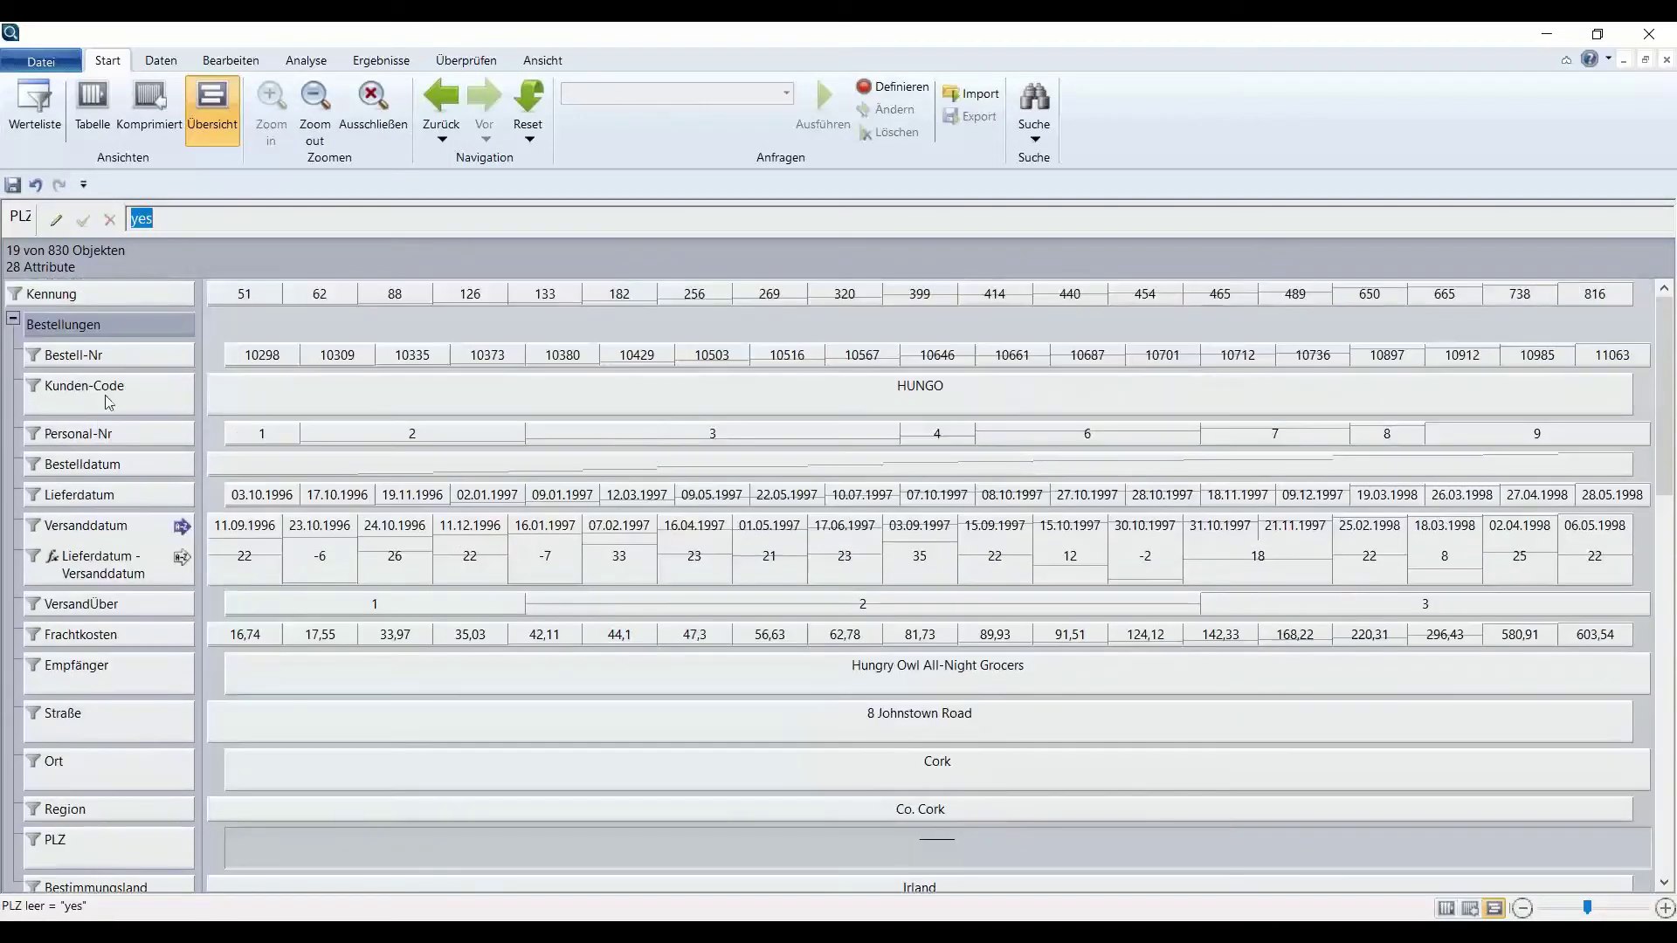
click(111, 295)
ctrl+click(109, 360)
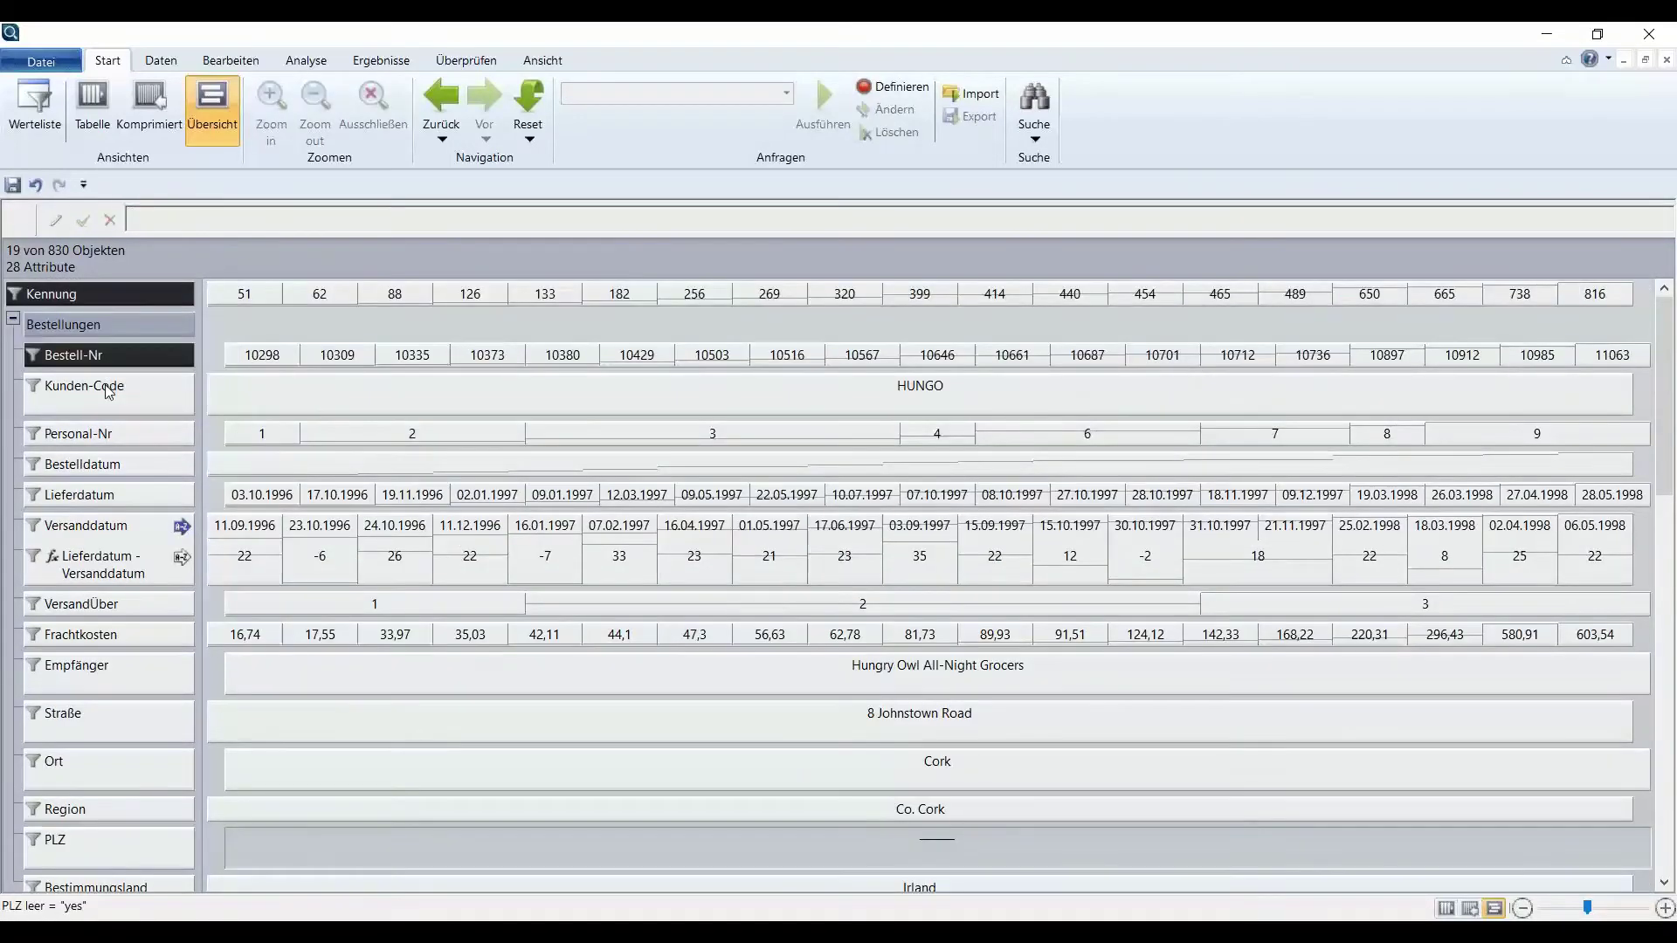
ctrl+click(103, 398)
ctrl+click(163, 437)
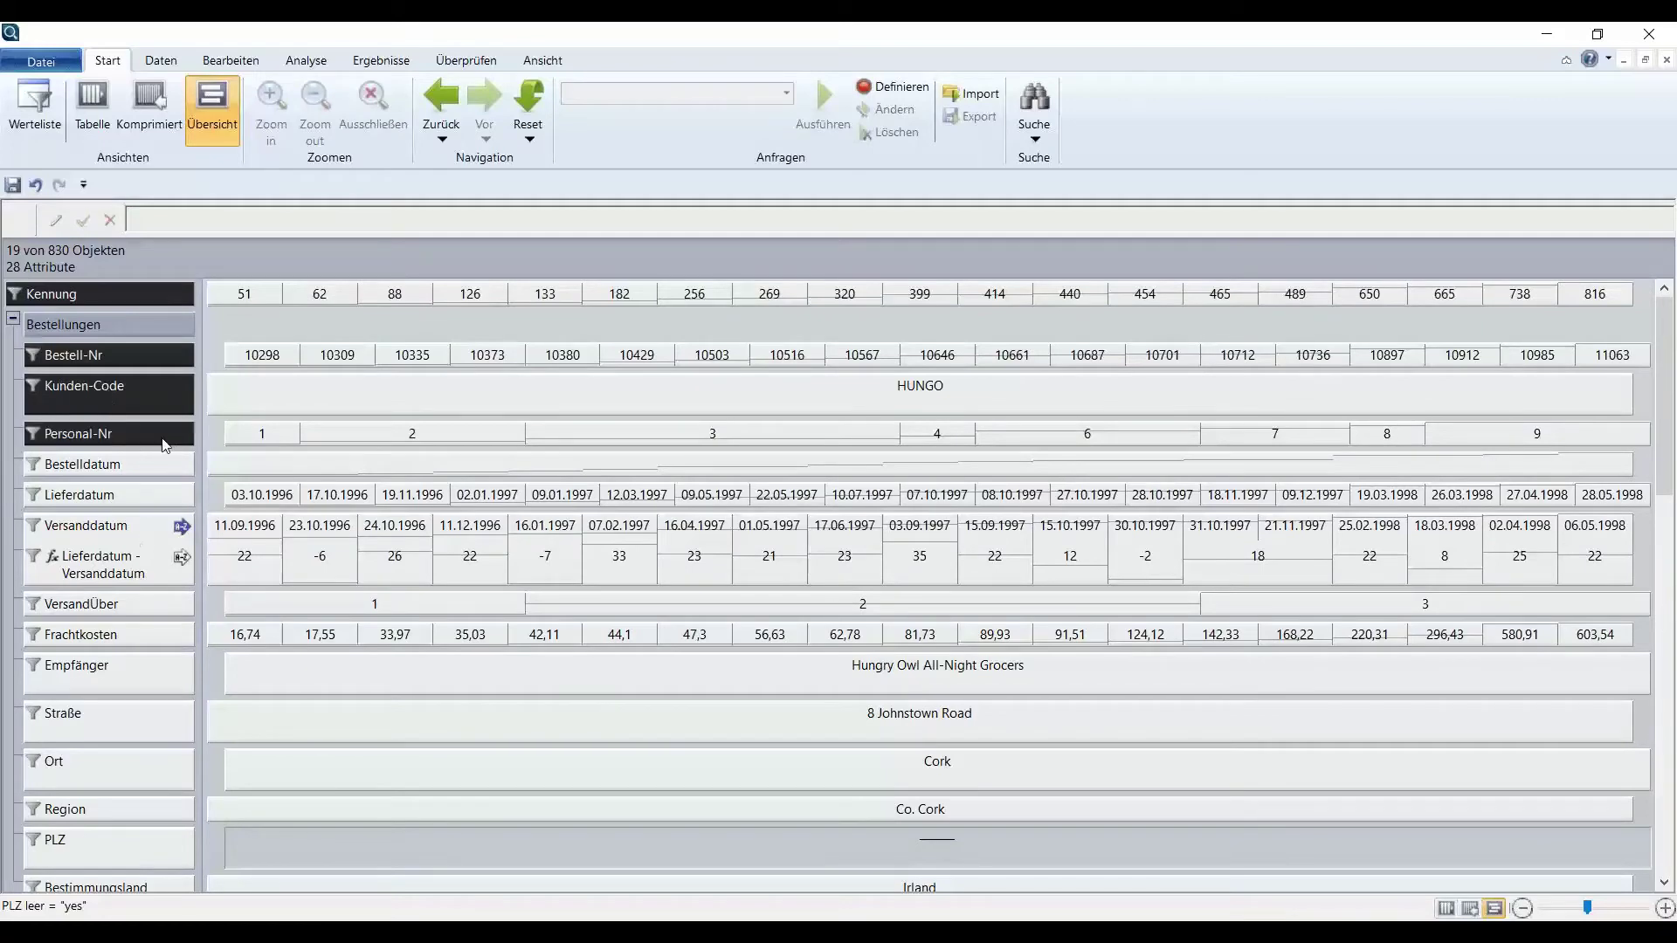
scroll(145, 695, down, 1)
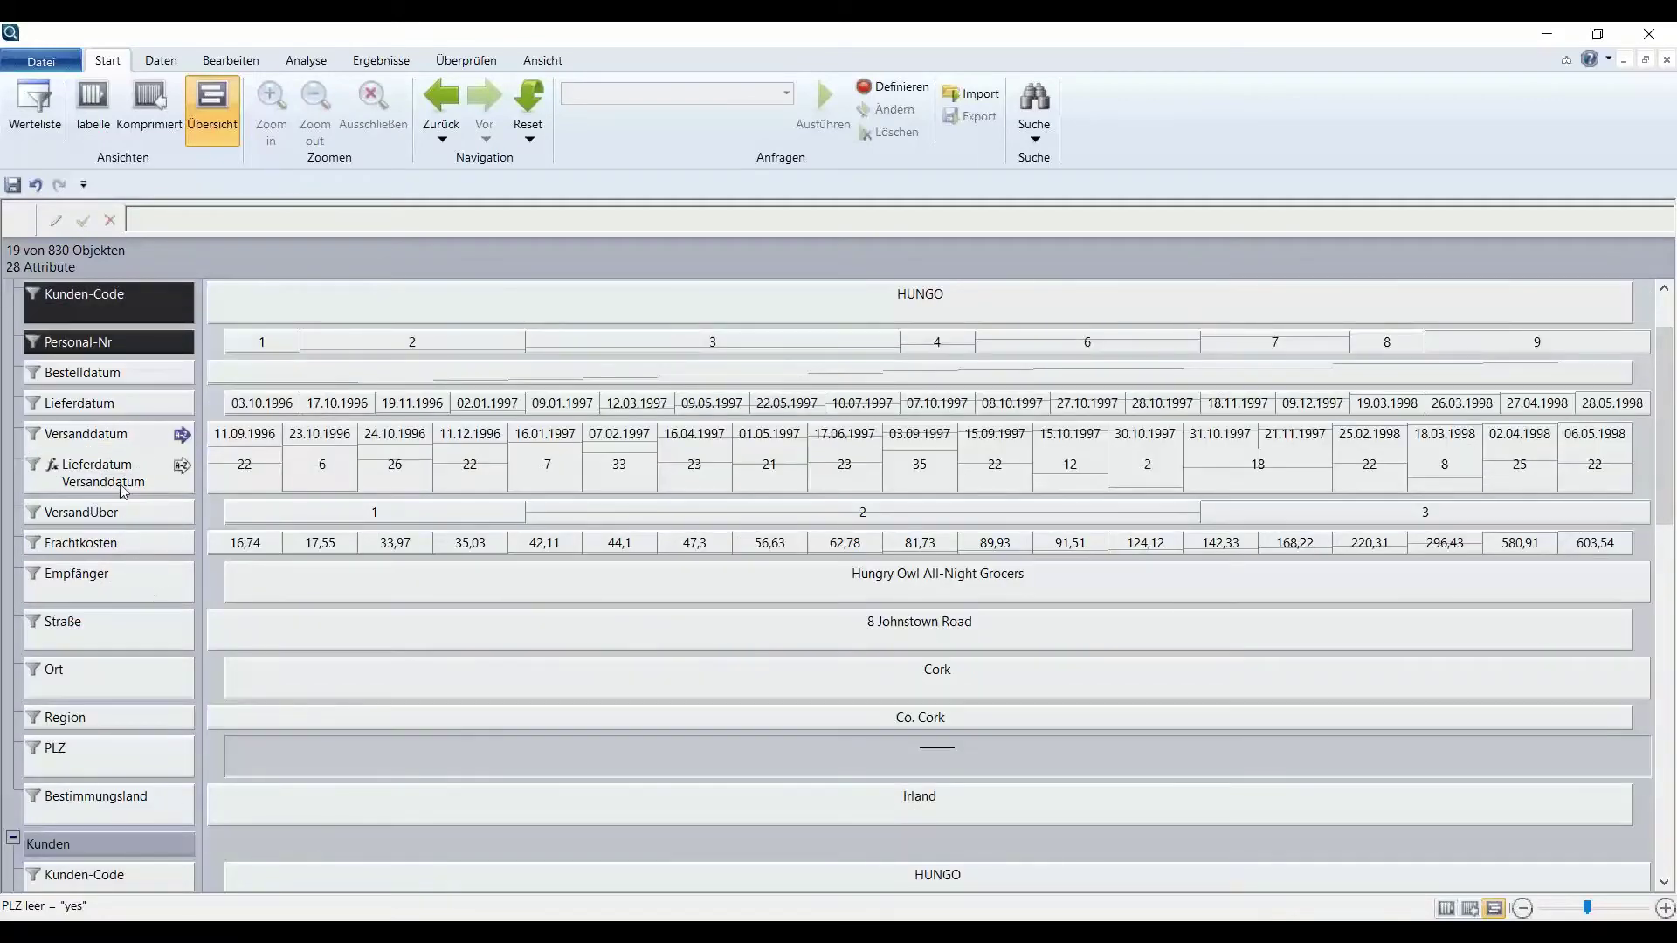
ctrl+click(113, 584)
ctrl+click(113, 631)
ctrl+click(117, 679)
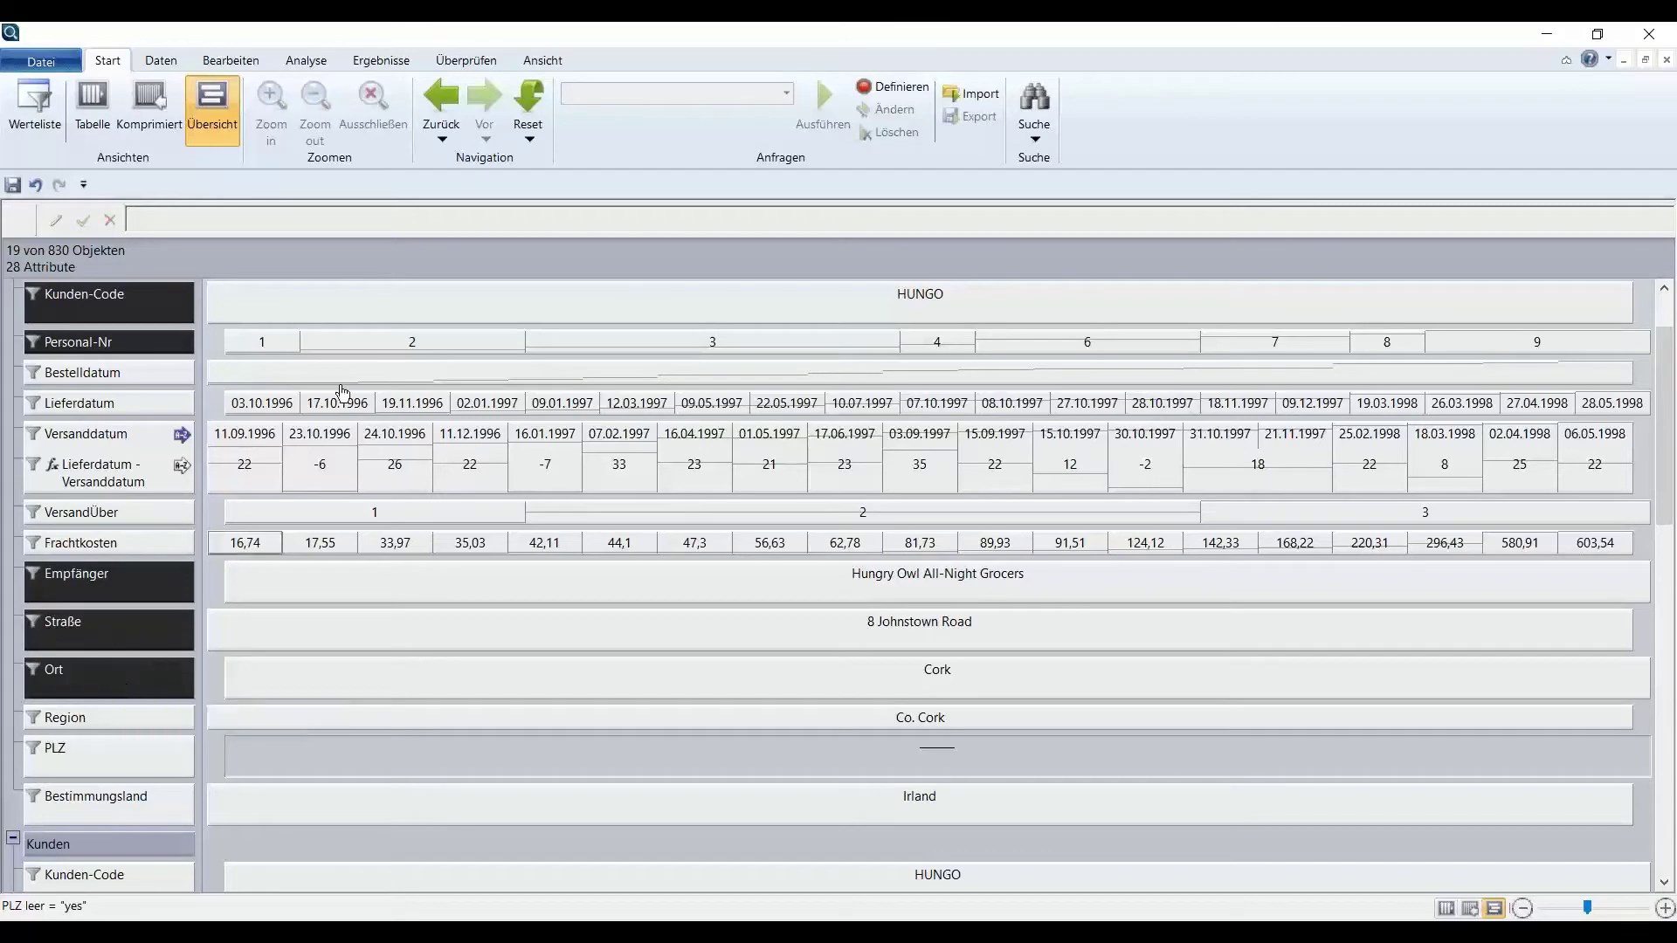
click(381, 60)
click(297, 105)
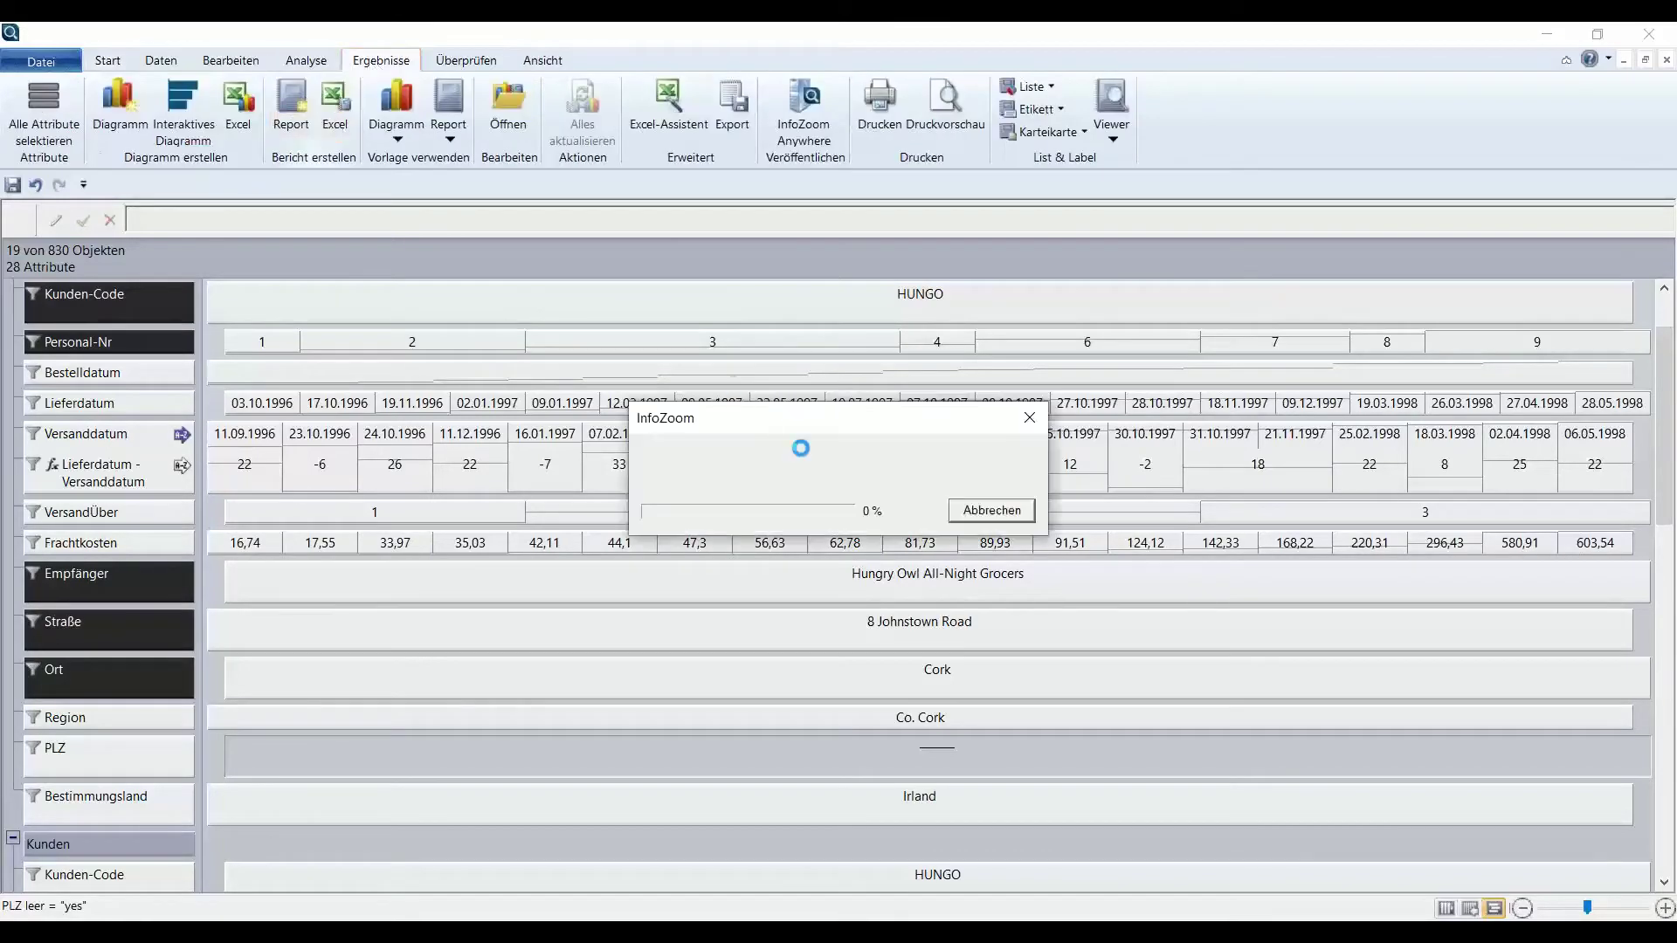
drag(485, 298, 863, 547)
Define a new query named PLZ leer from the recorded commands.
click(107, 59)
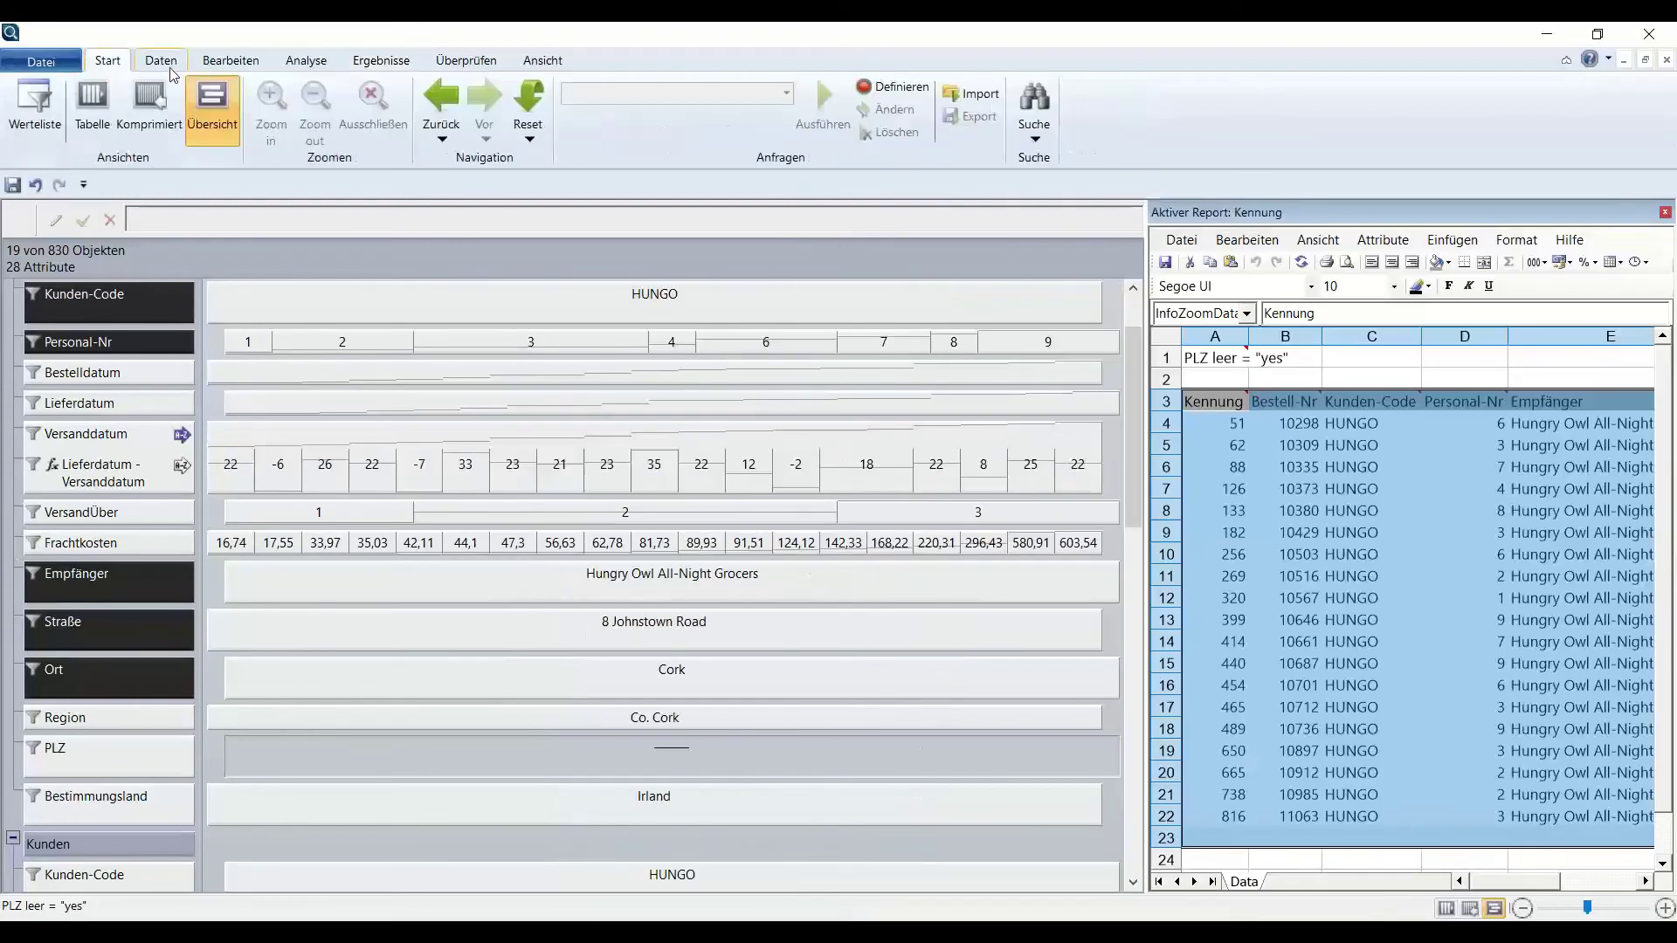
click(891, 86)
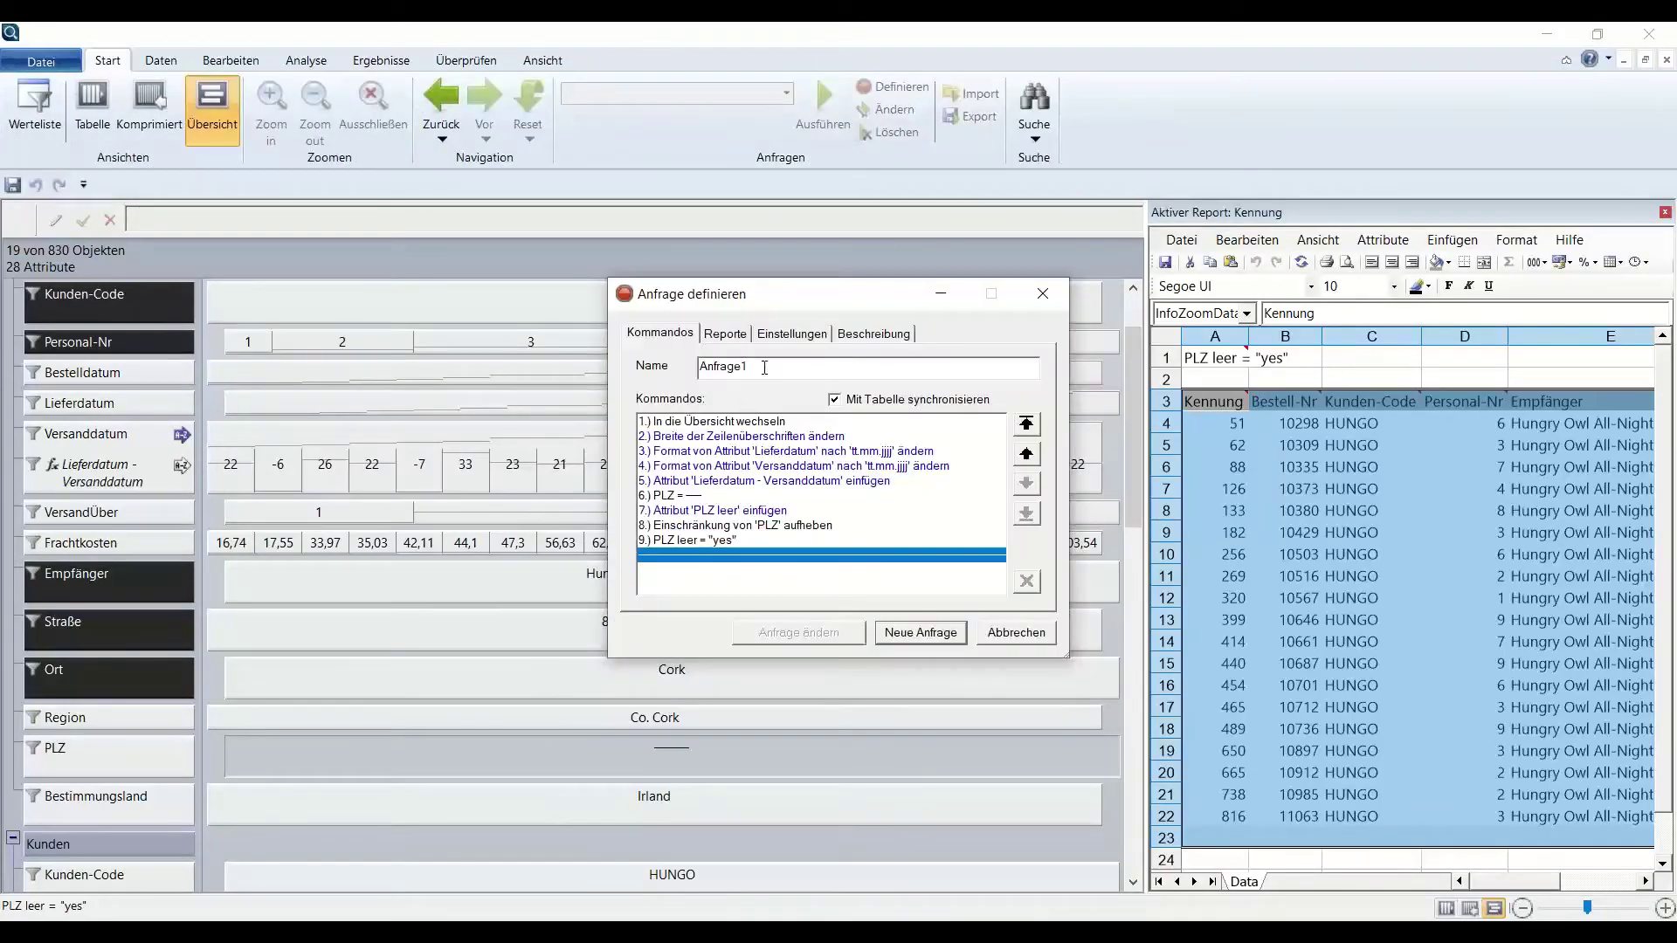
drag(764, 367, 605, 367)
text(PLZ leer)
key(Return)
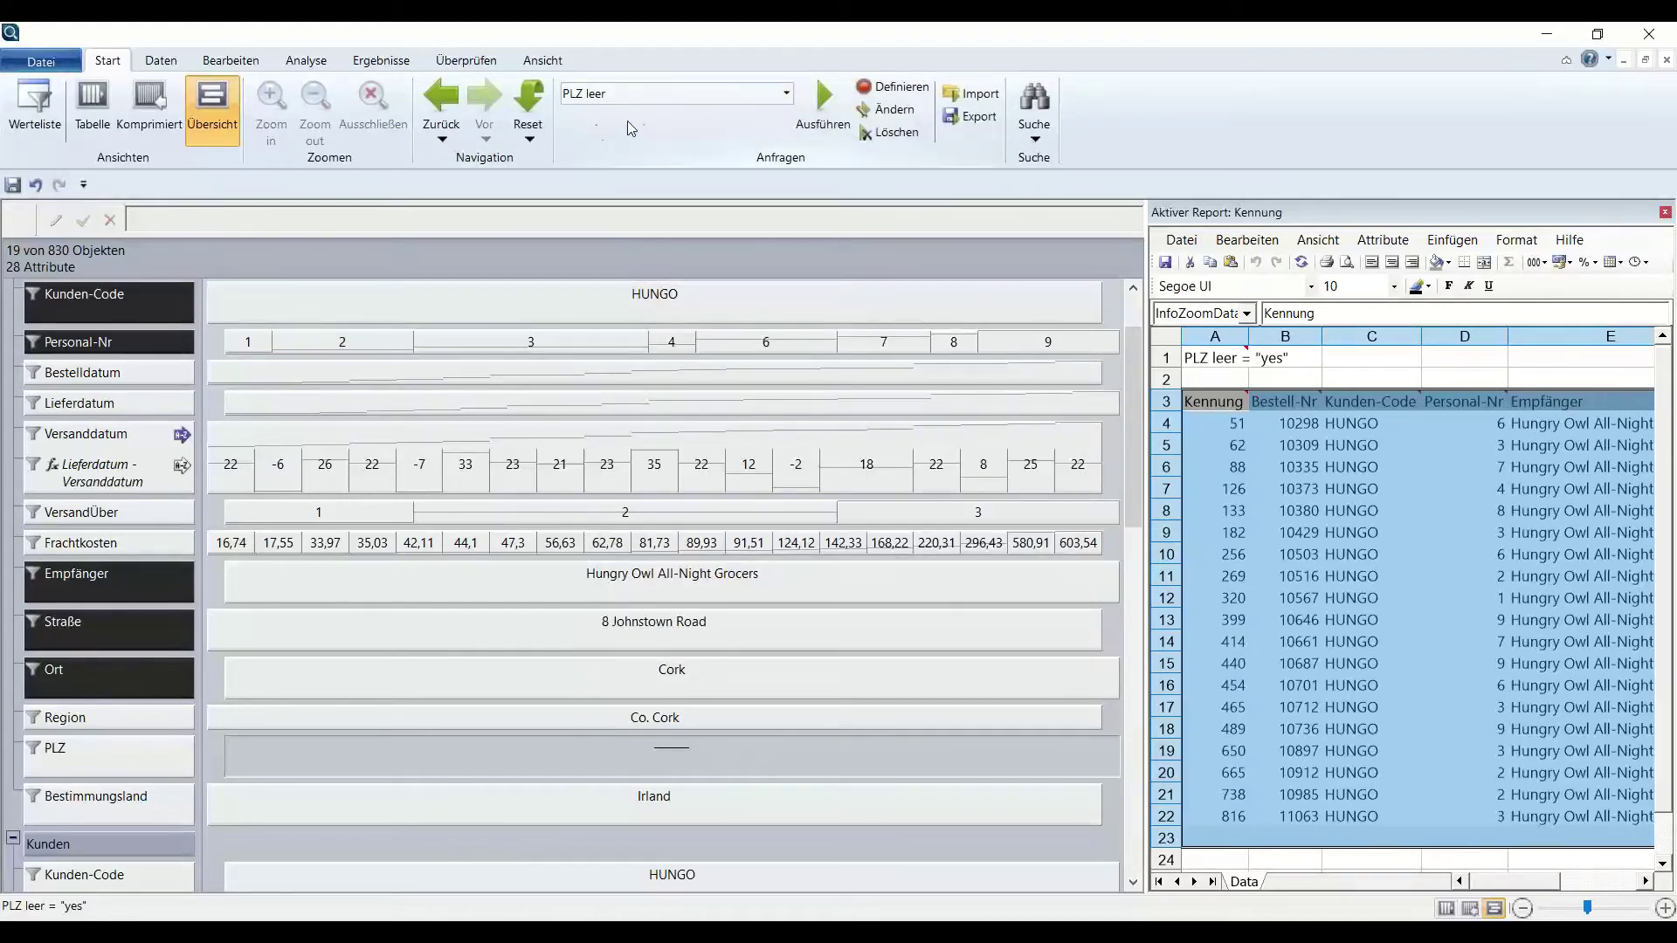
Reset the table view and run the saved query PLZ leer.
click(528, 131)
click(592, 180)
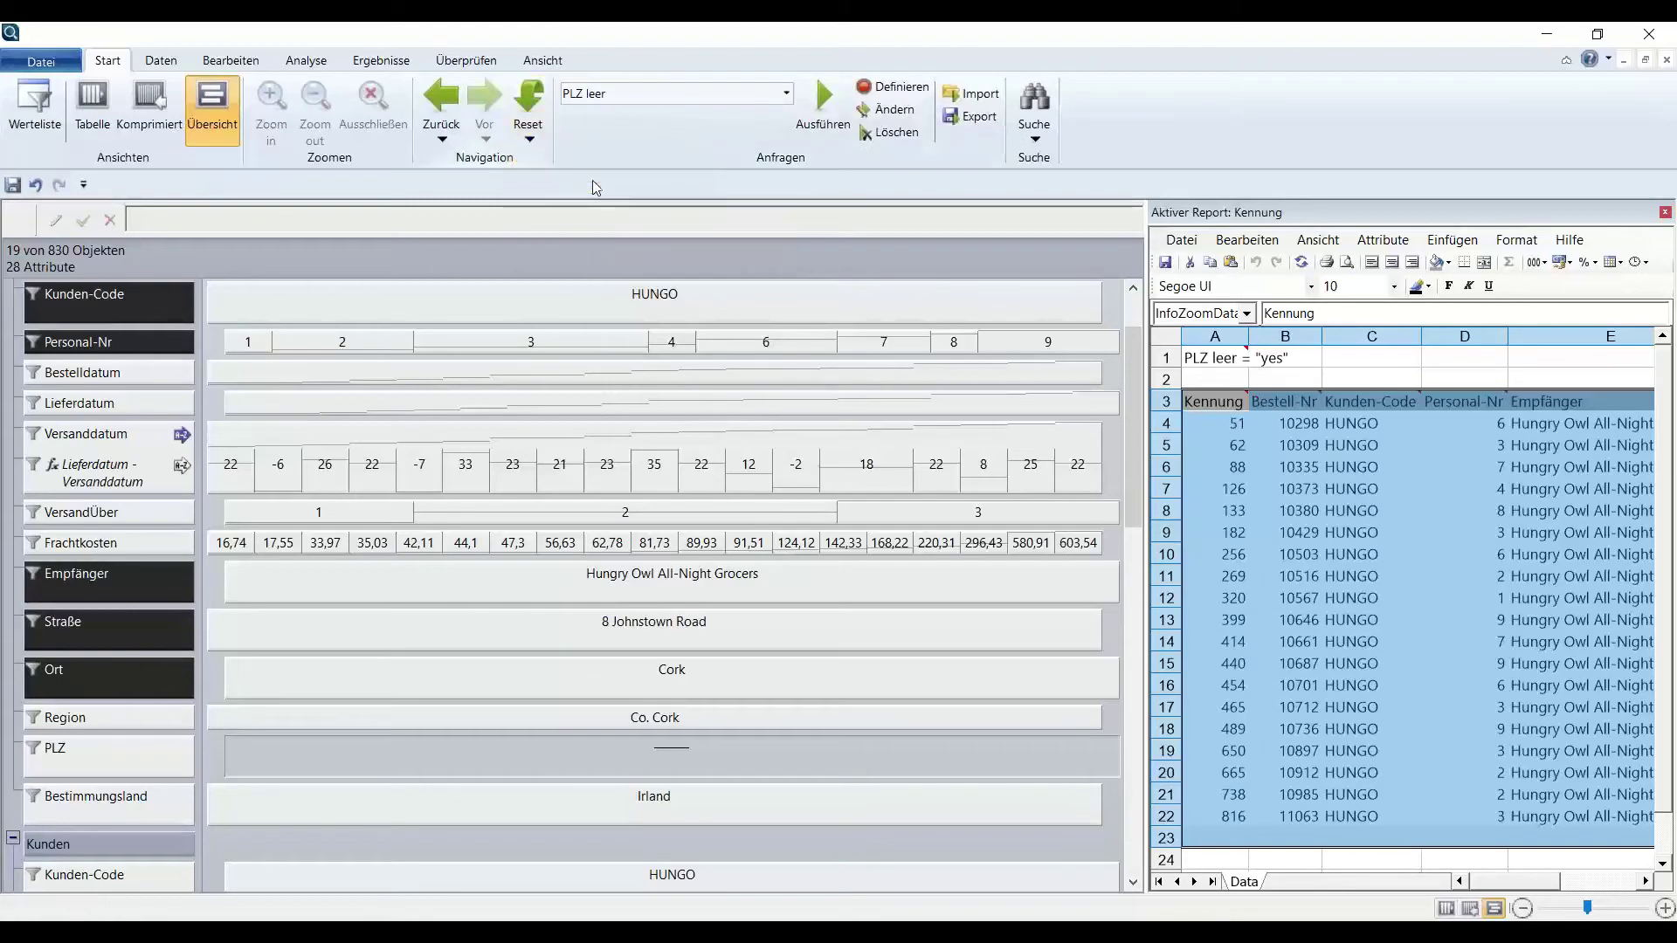
click(824, 111)
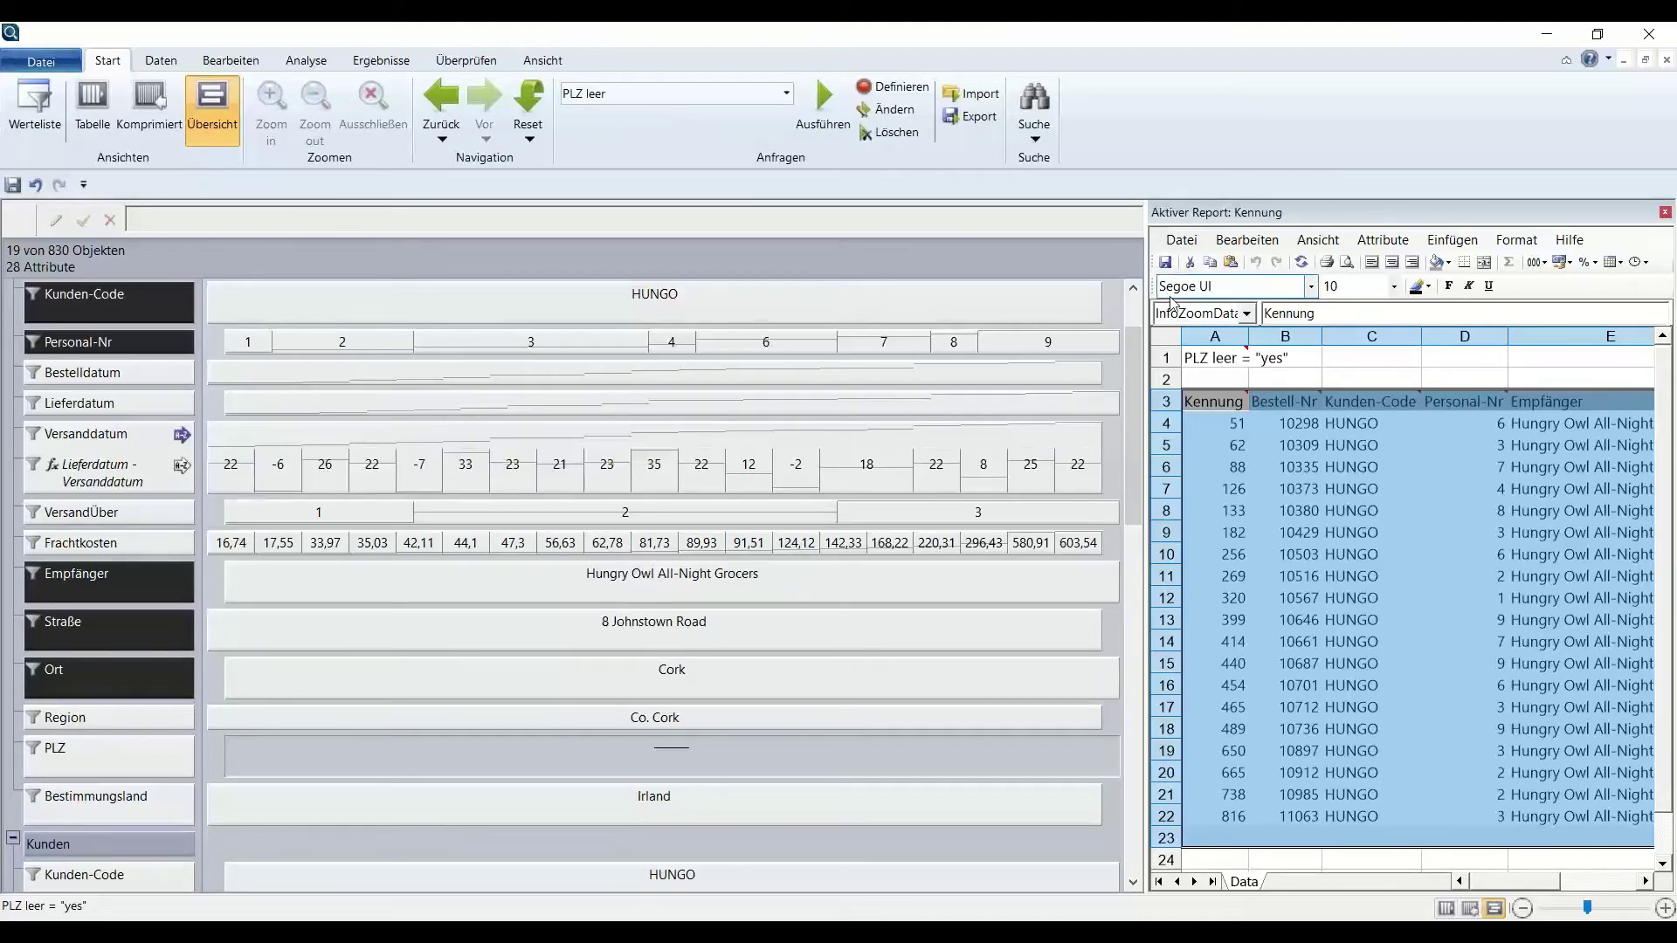
Undock the active Kennung report into a floating window and close it.
click(1269, 227)
drag(1268, 228, 801, 372)
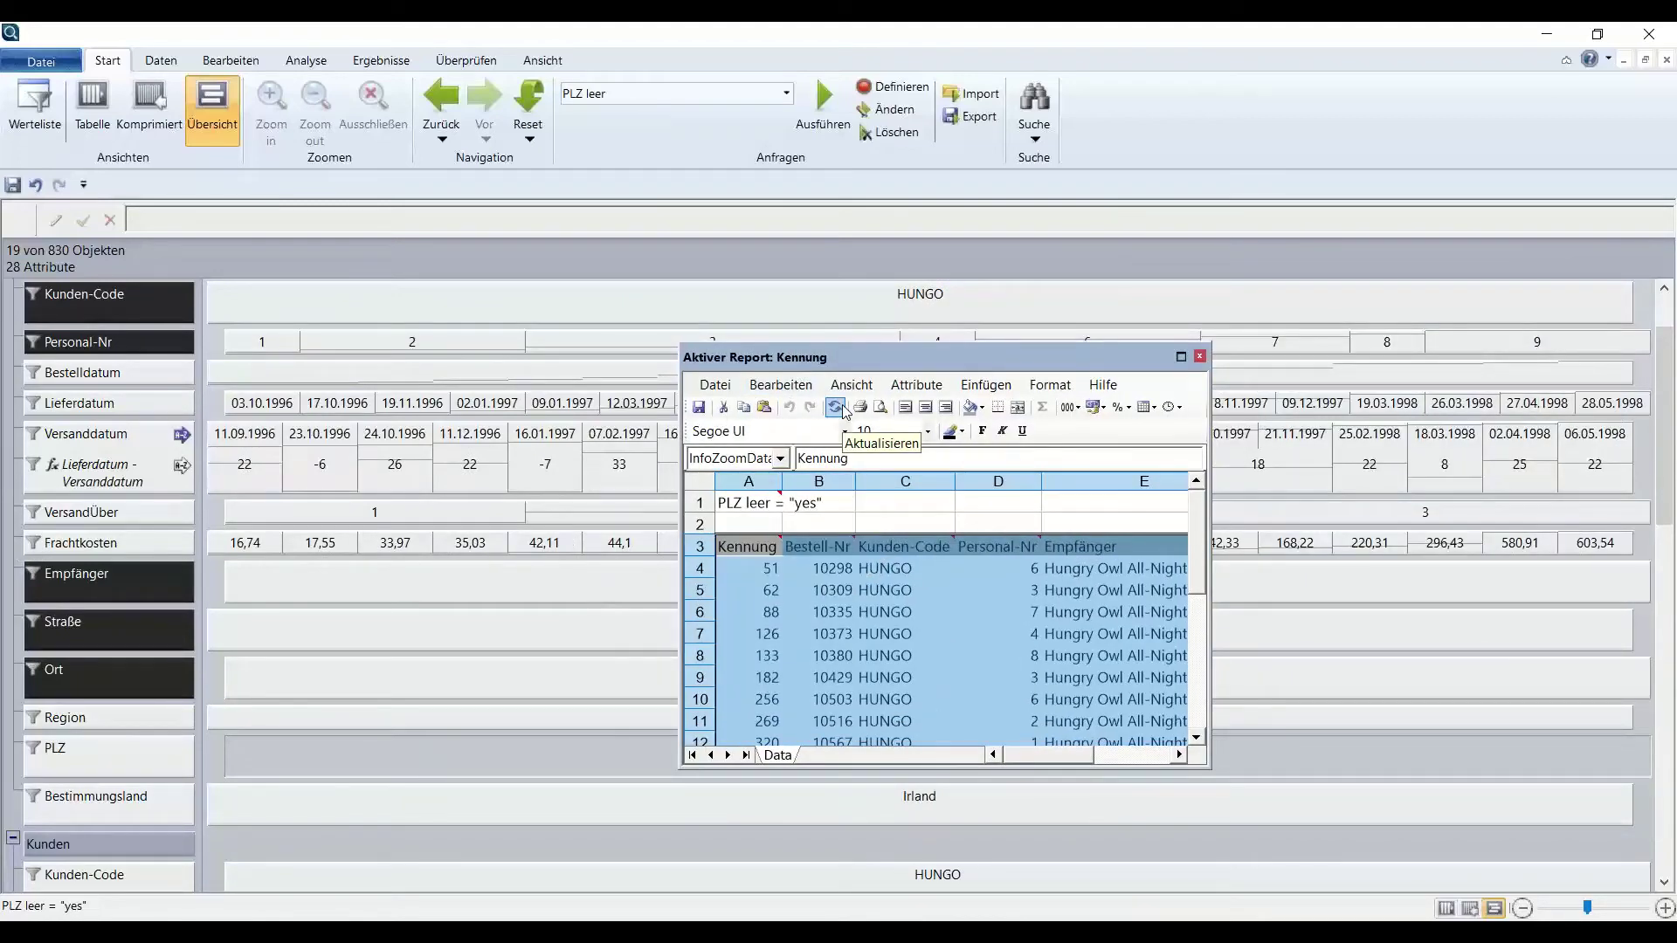
click(1200, 358)
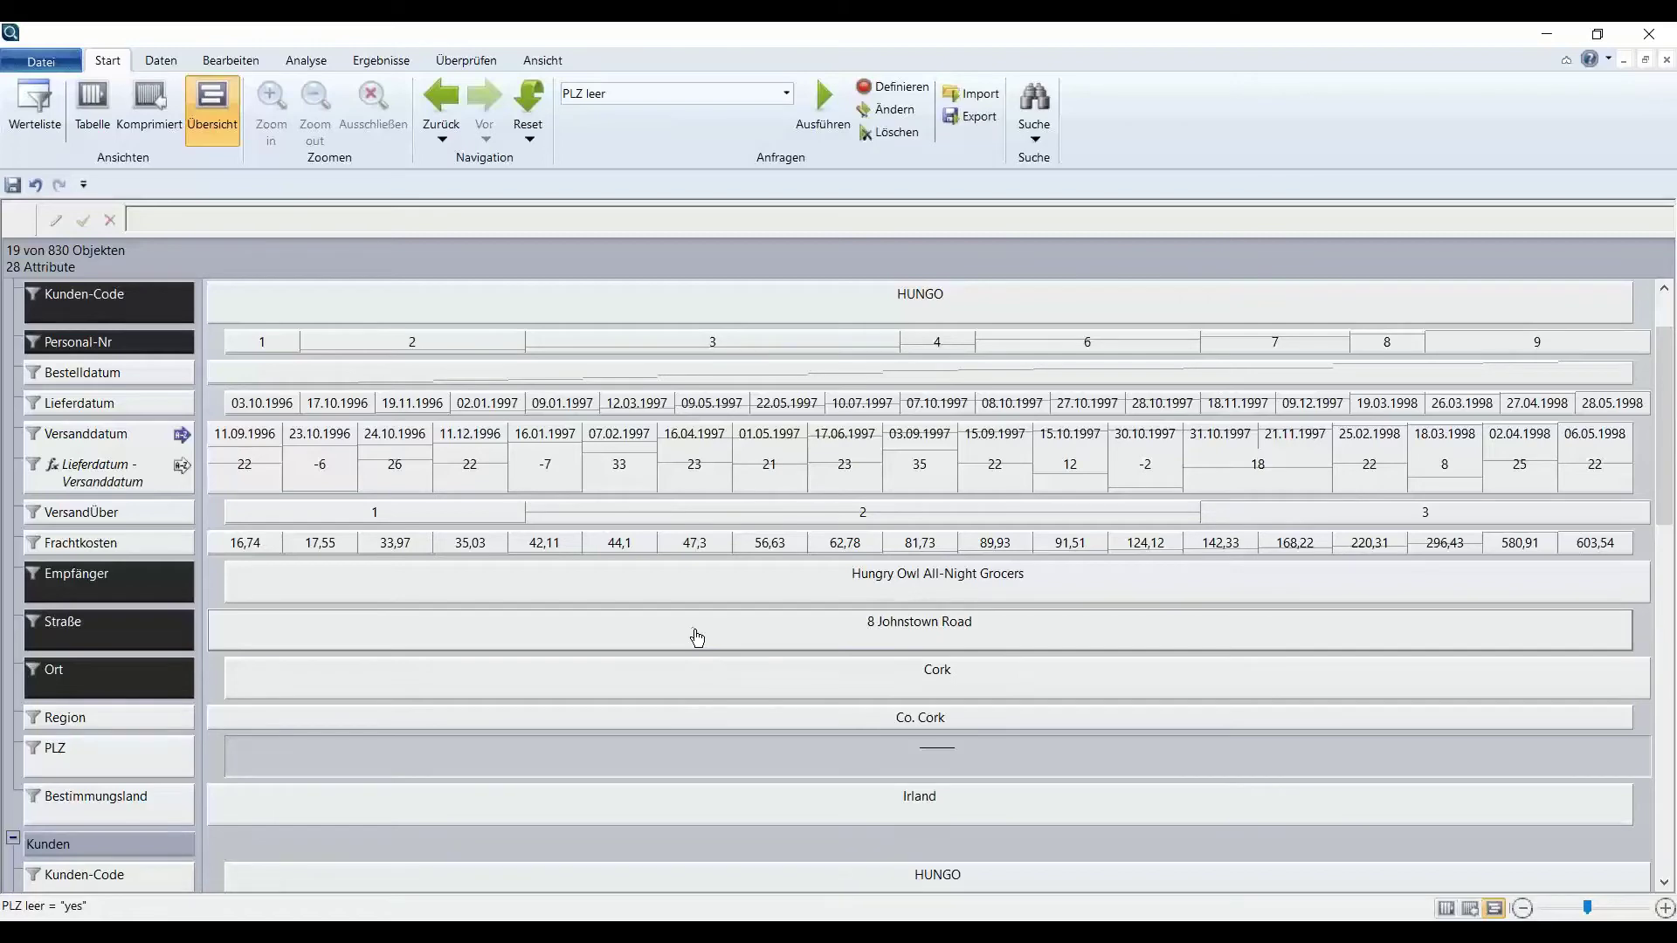
Open Belegdaten.csv from the folder 3. Massendaten - DQ_Controlling - Fast Food, listing all file types, and import it with the proposed text settings.
click(41, 61)
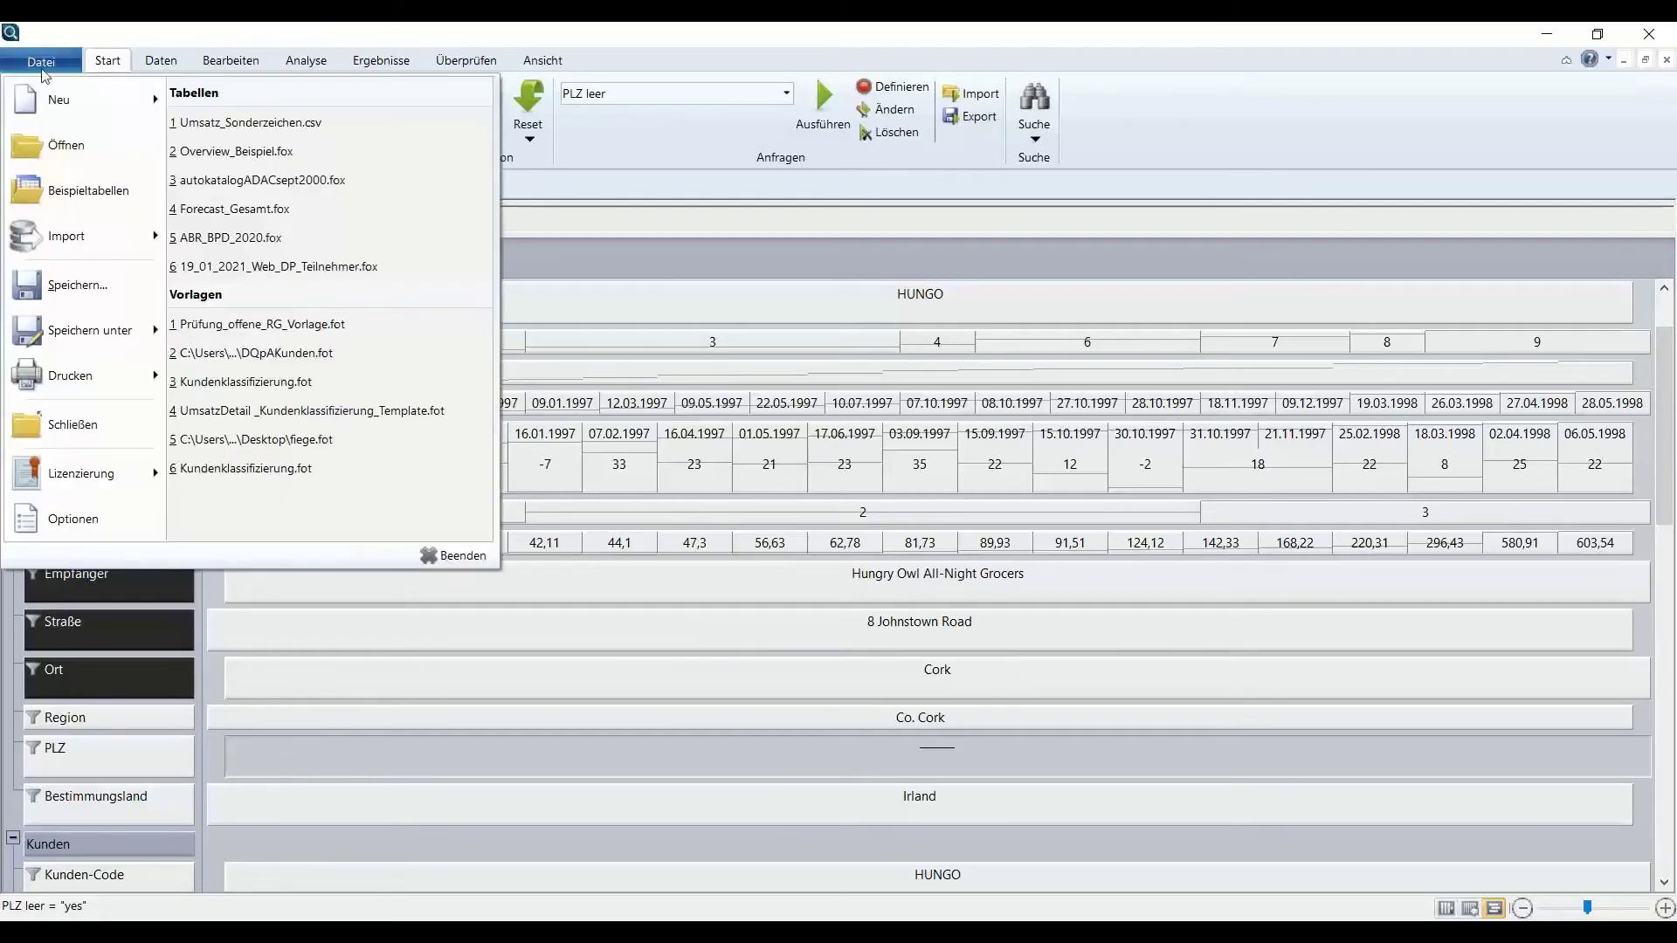
click(73, 140)
key(BackSpace)
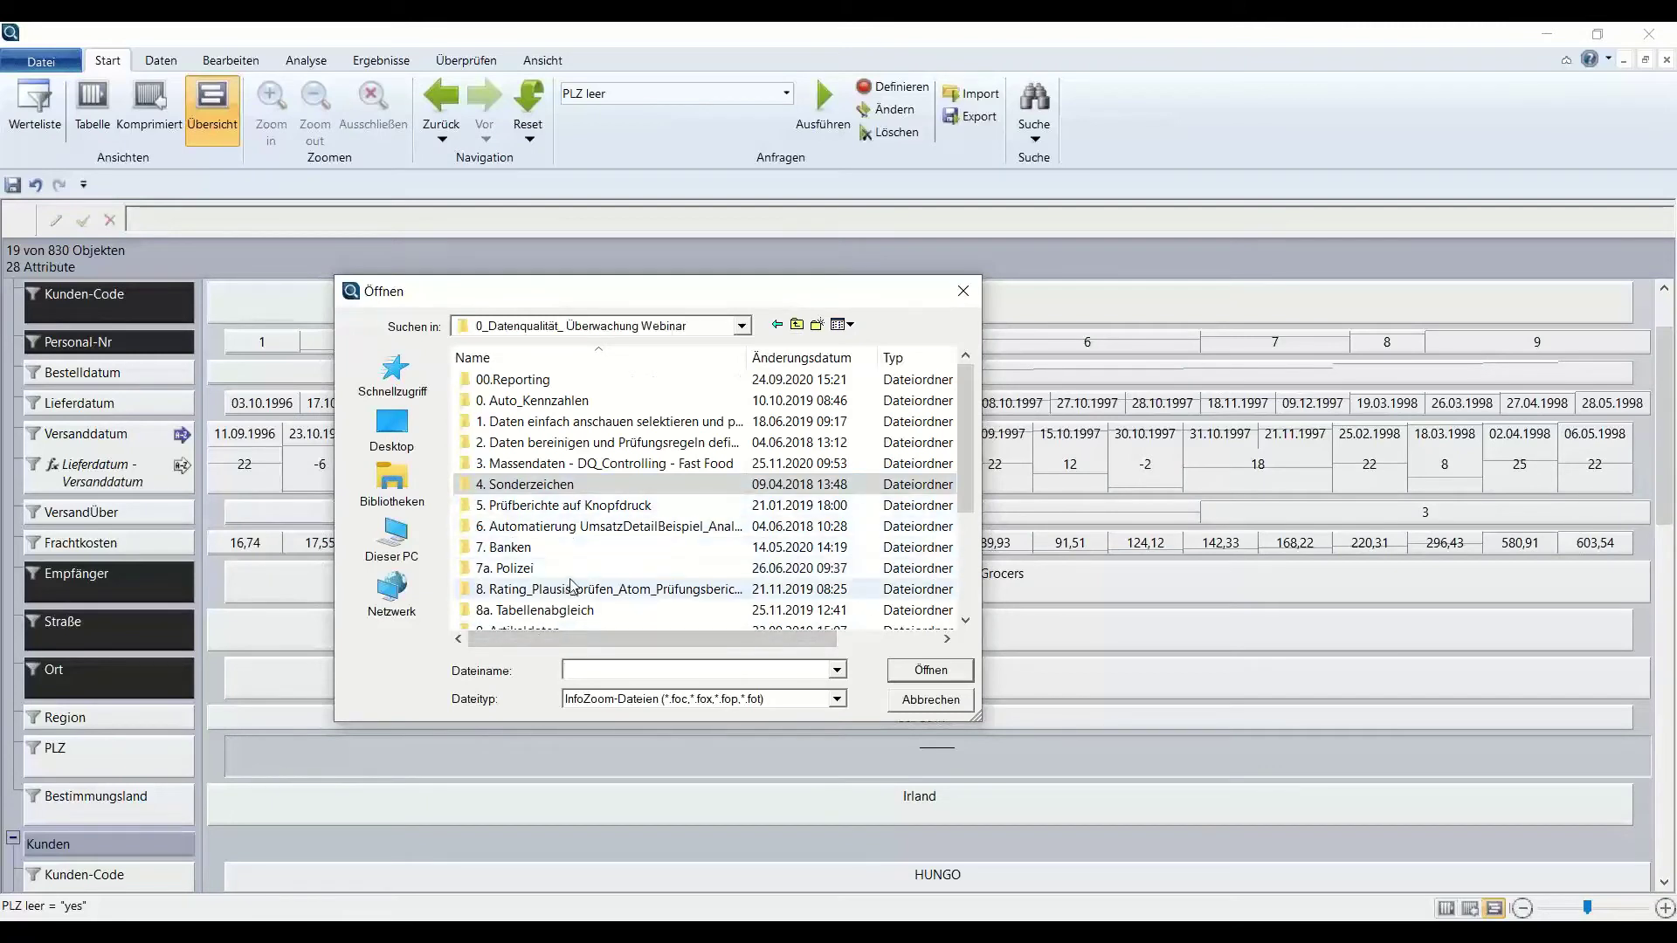
double_click(573, 464)
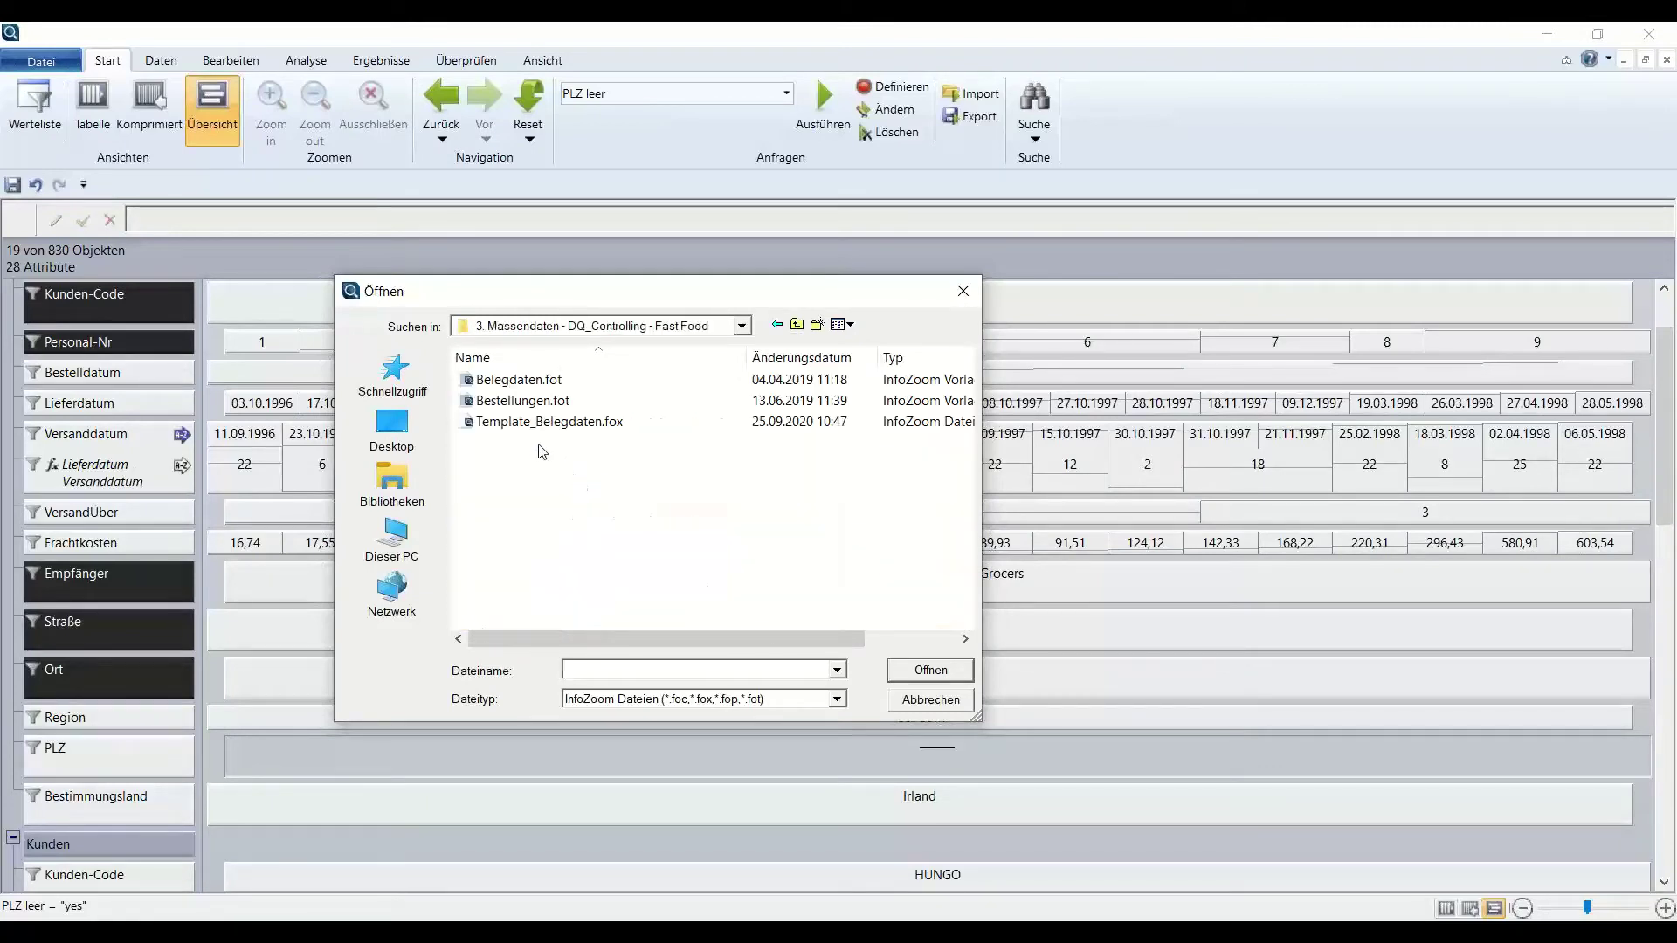
click(701, 703)
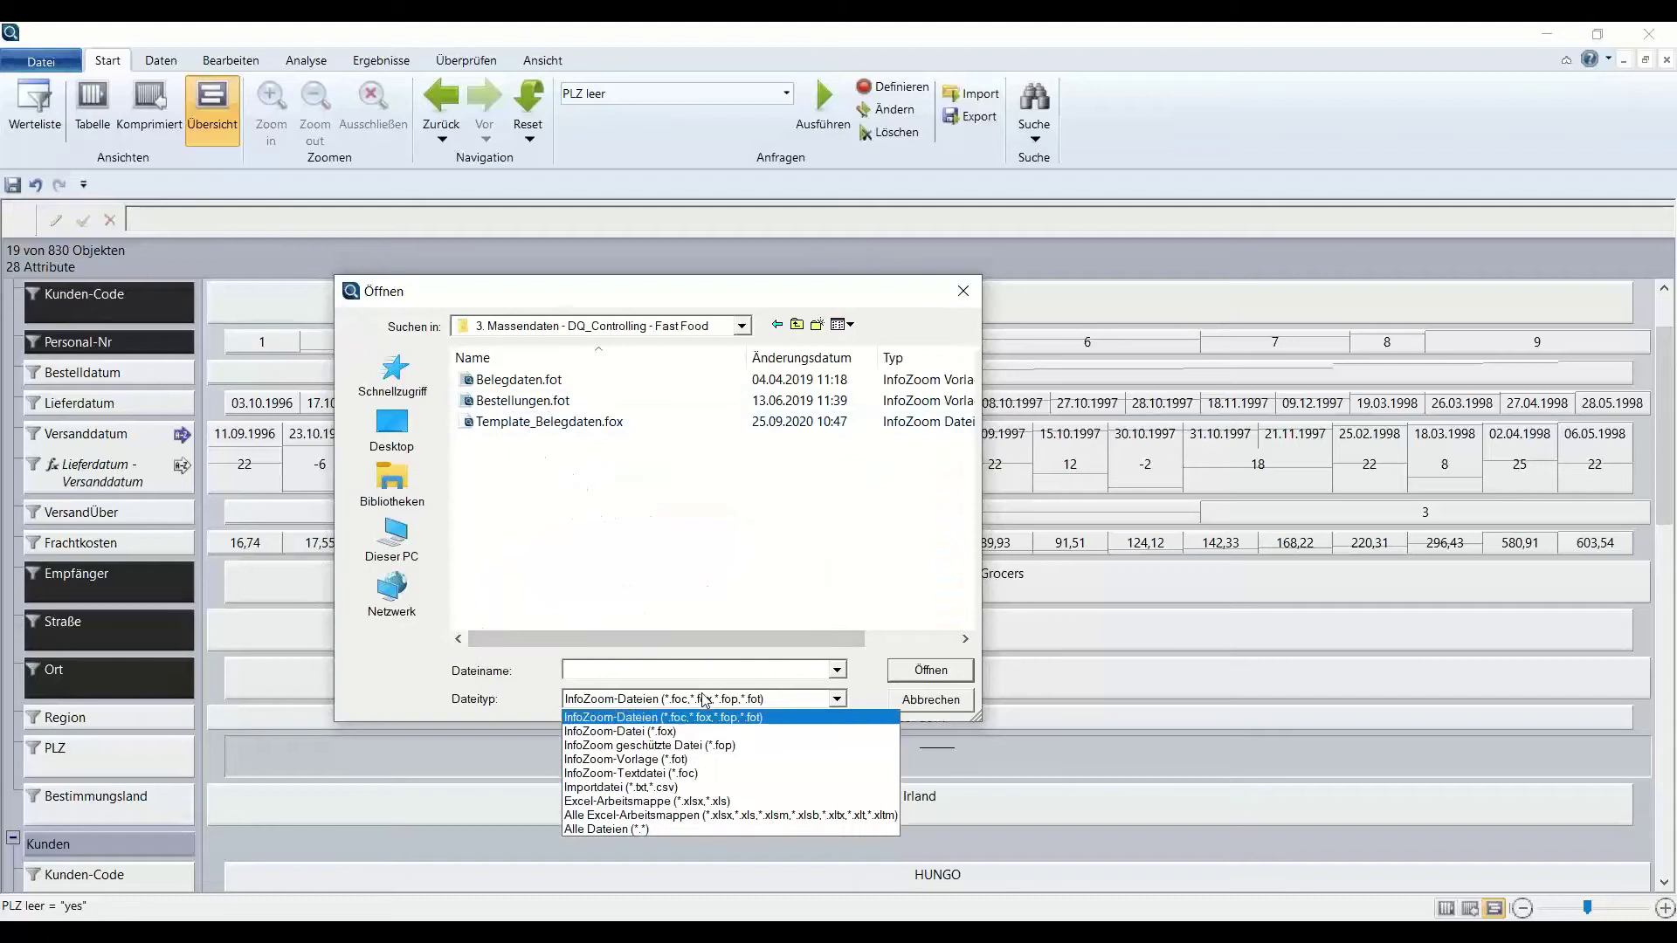
click(720, 830)
click(518, 402)
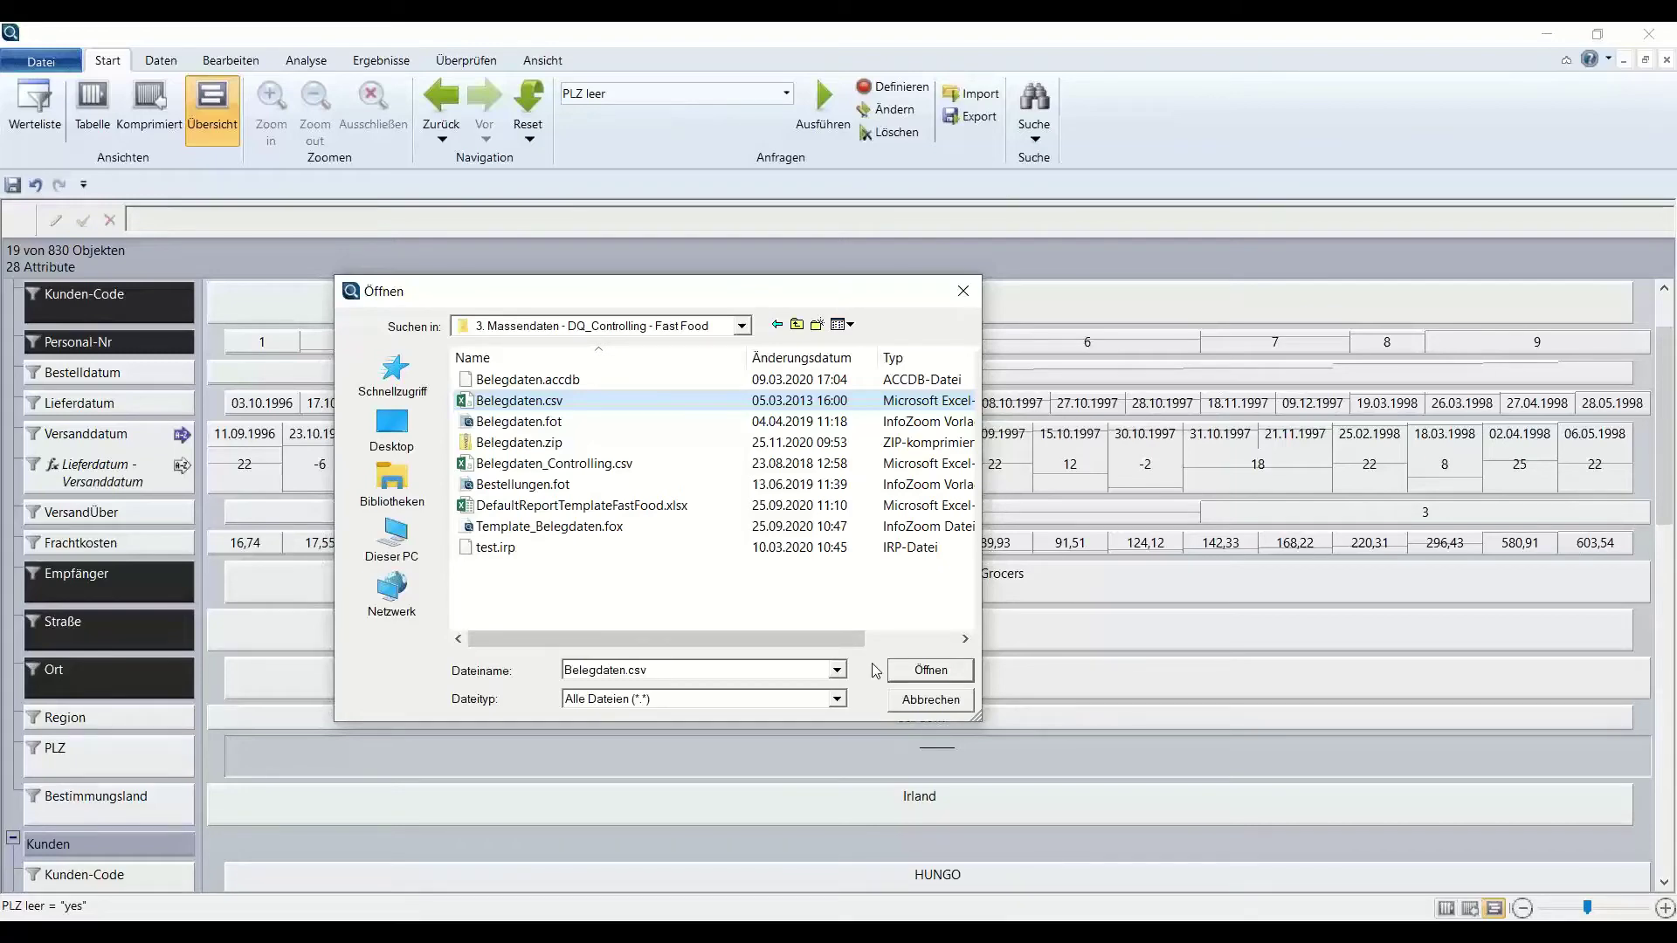
click(914, 674)
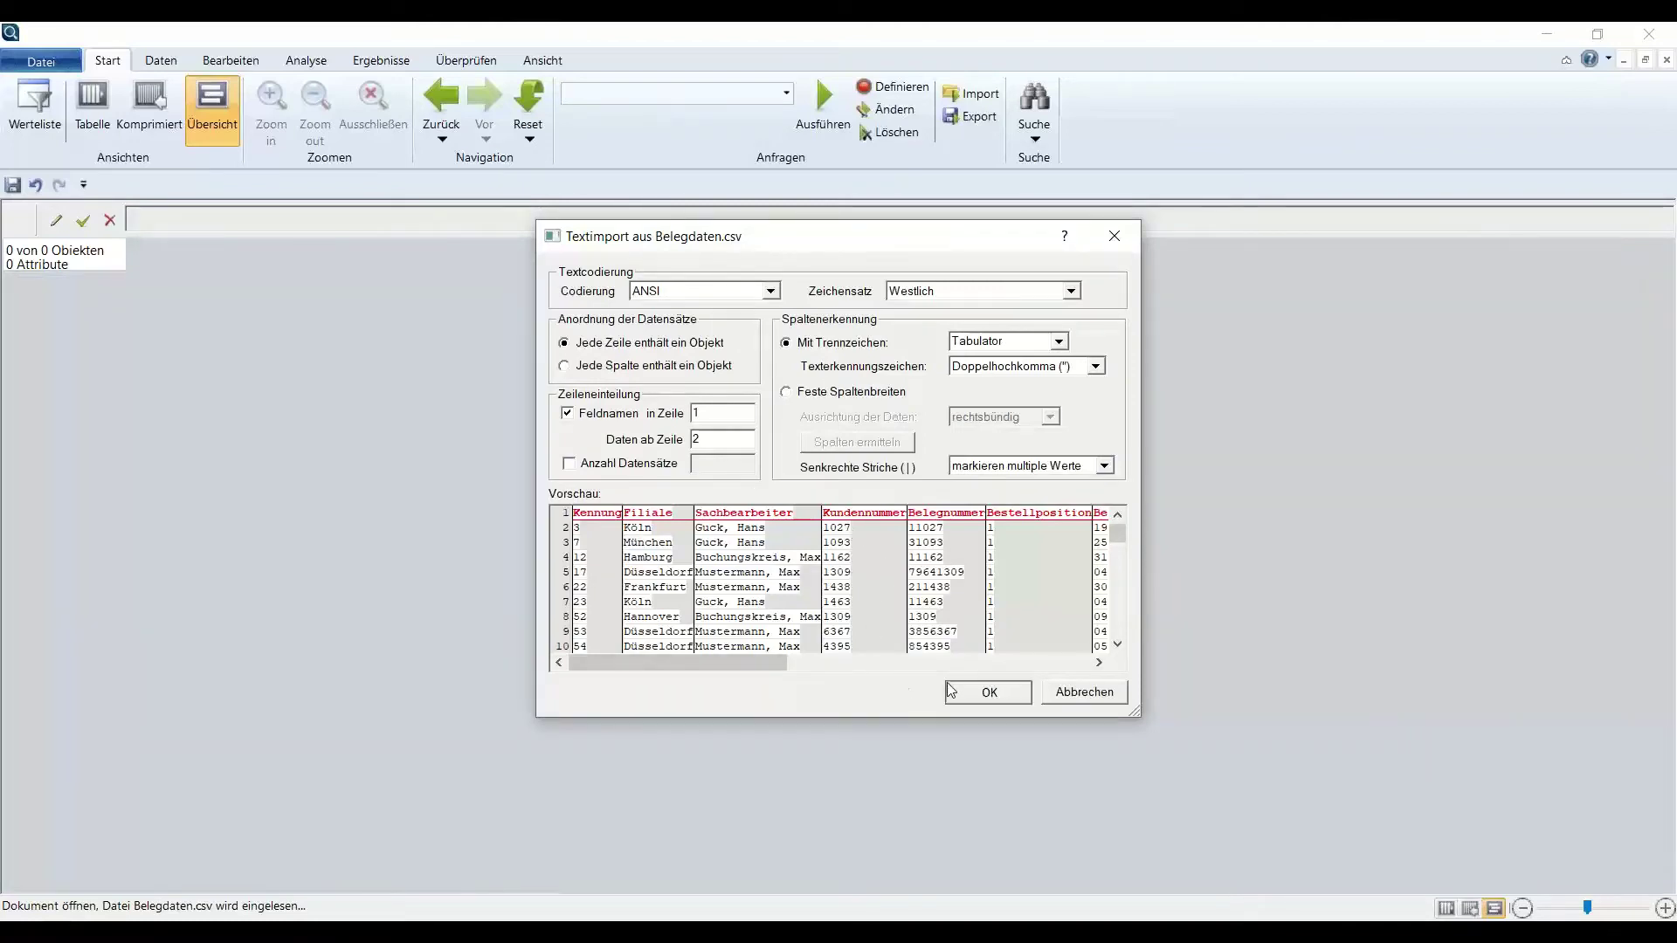
click(987, 692)
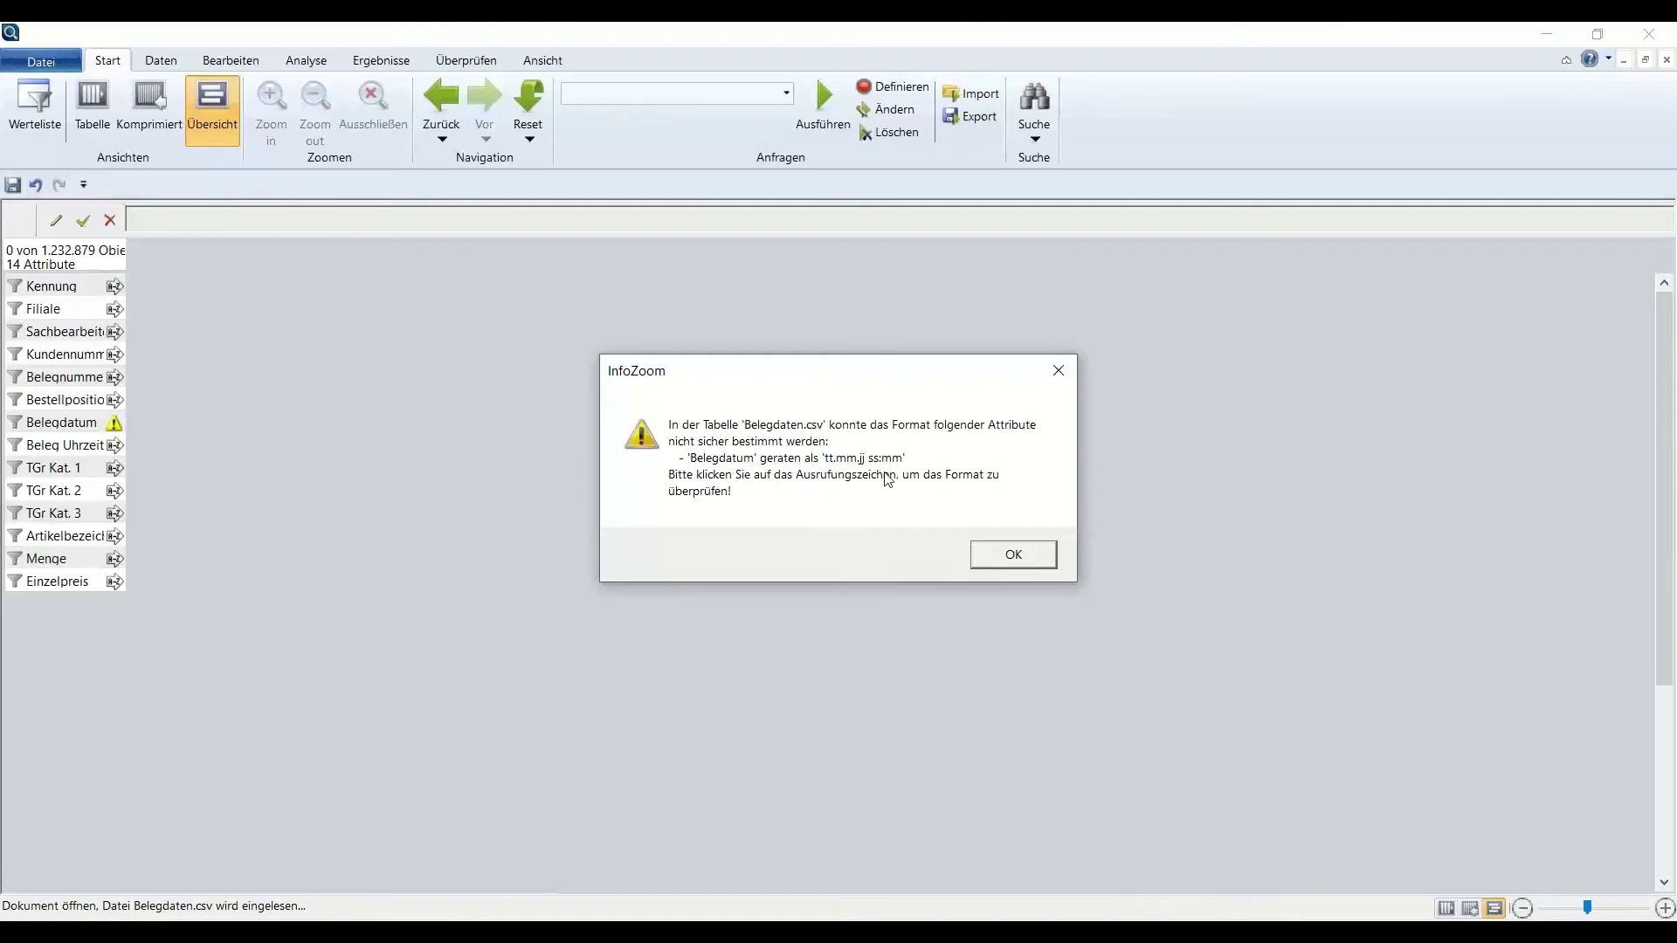
click(1000, 565)
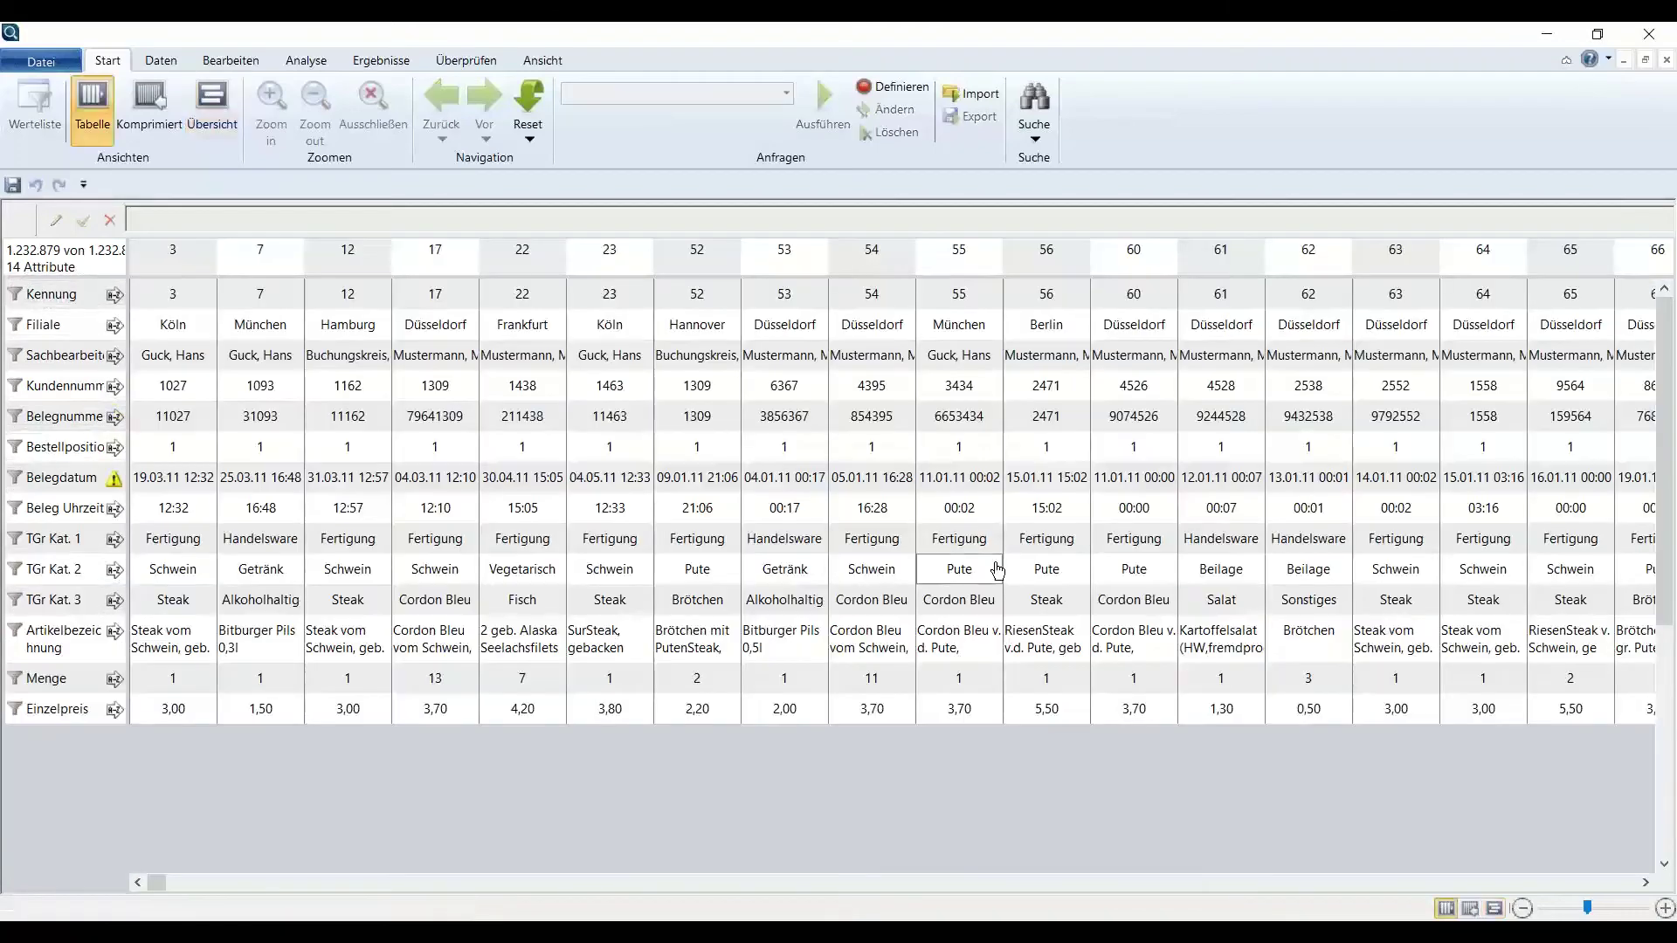
Correct the Belegdatum value 31.08.2011 20:12 to 31.08.11 20:12 and accept tt.mm.jj ss:mm as the attribute's data format.
double_click(141, 262)
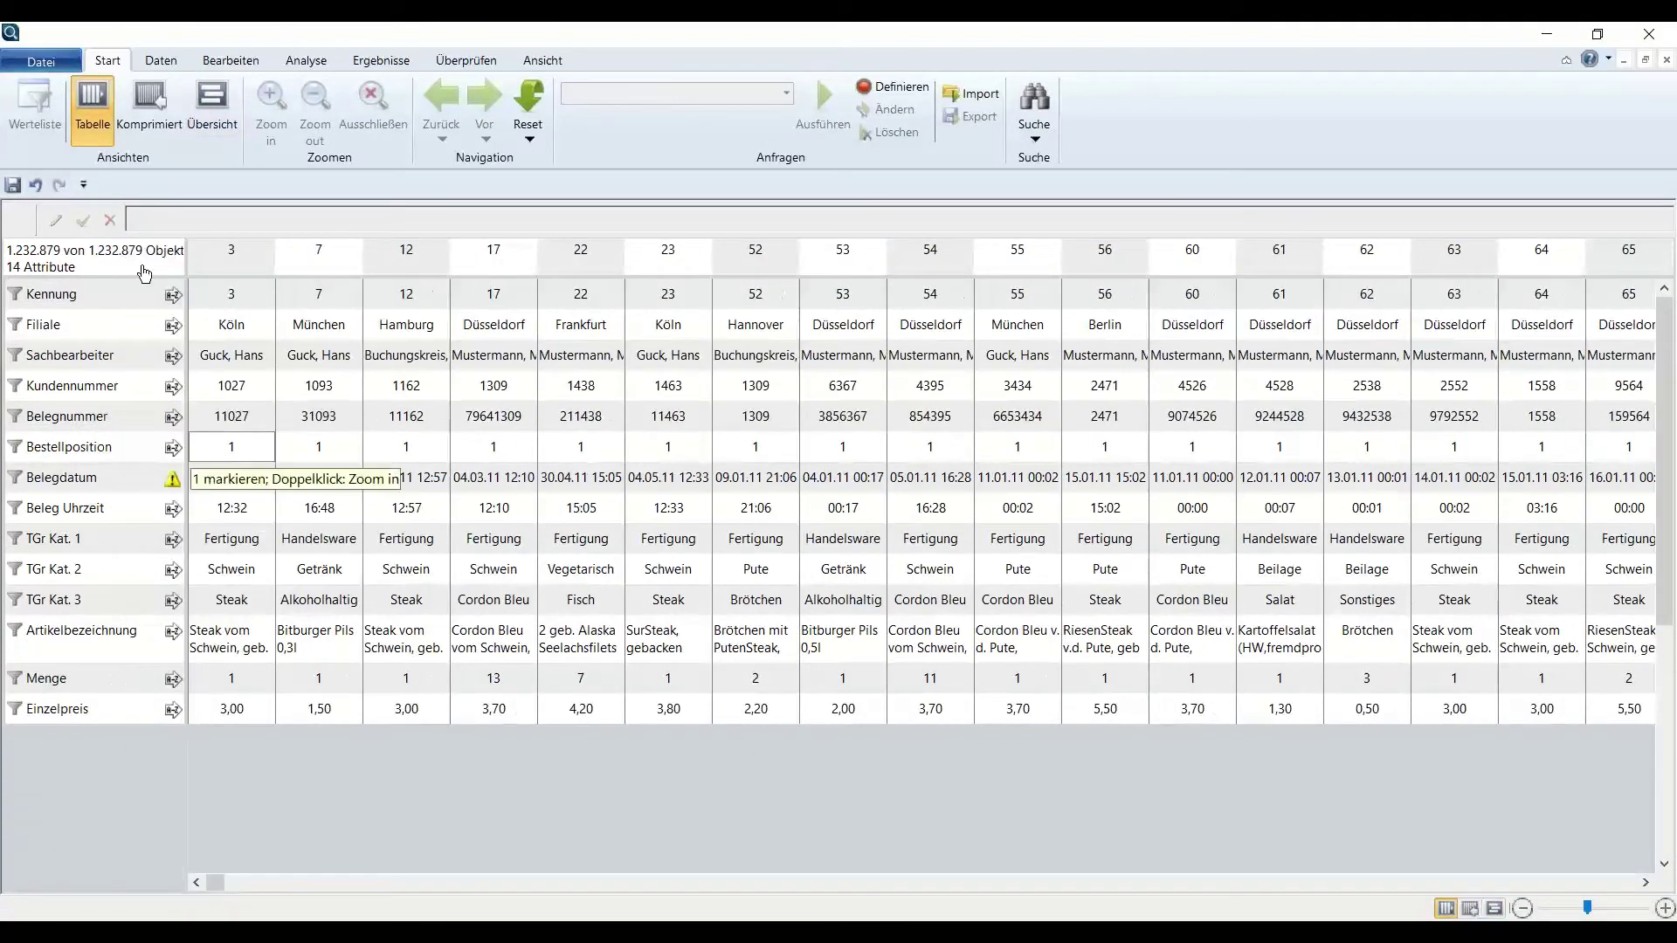
click(19, 507)
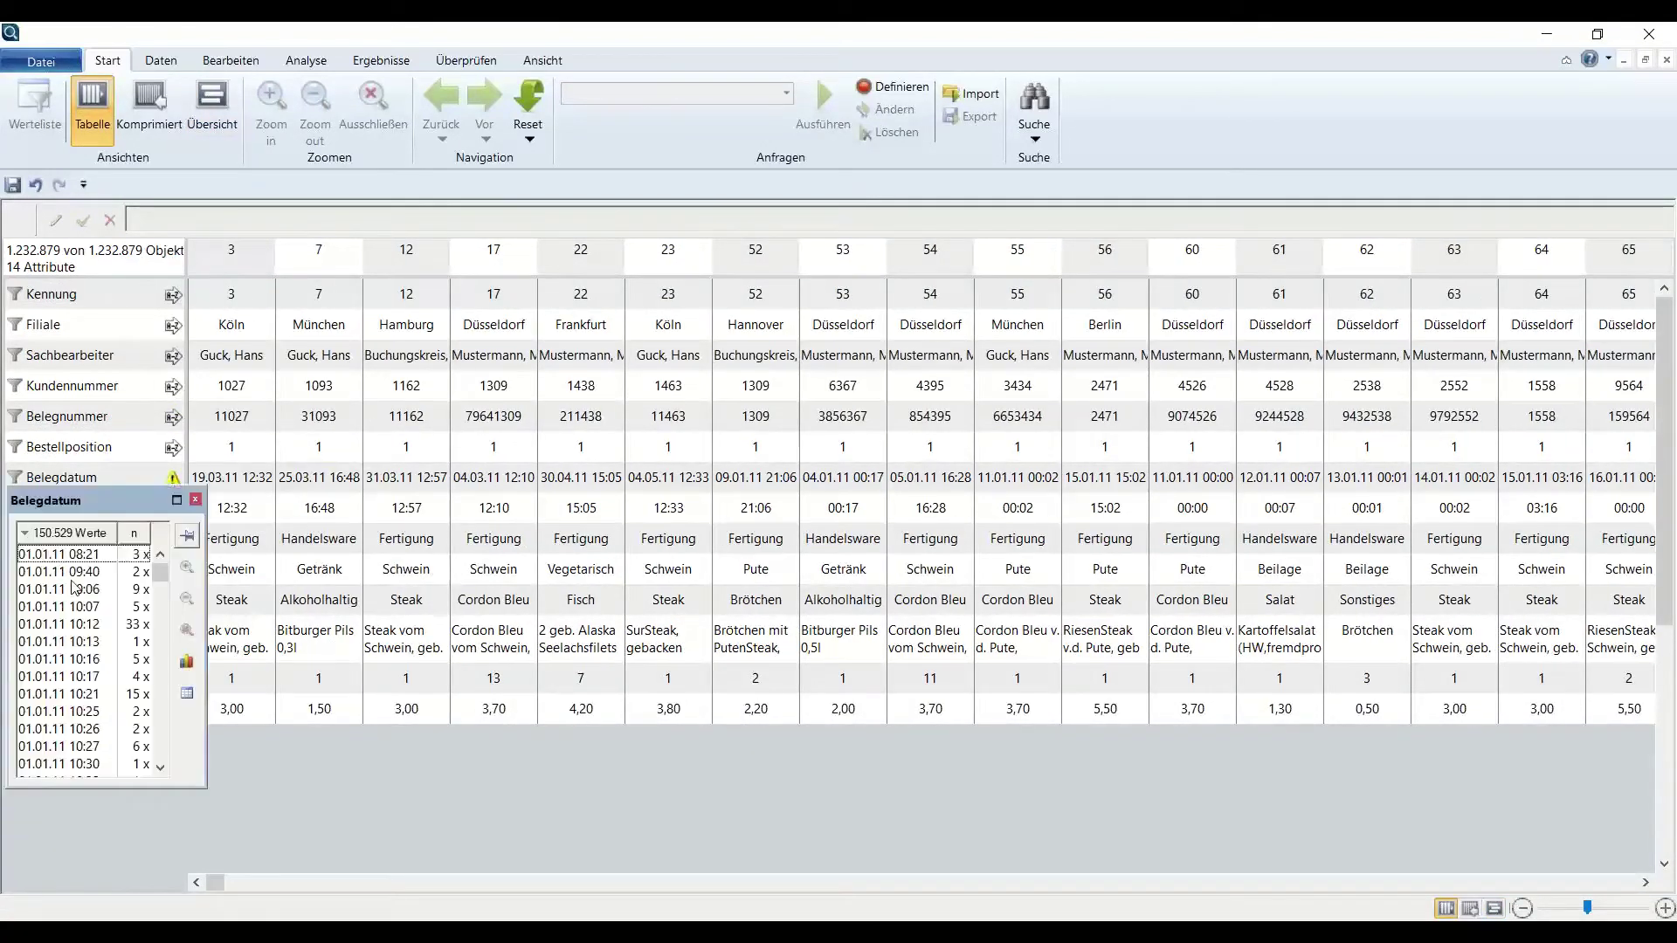
click(54, 536)
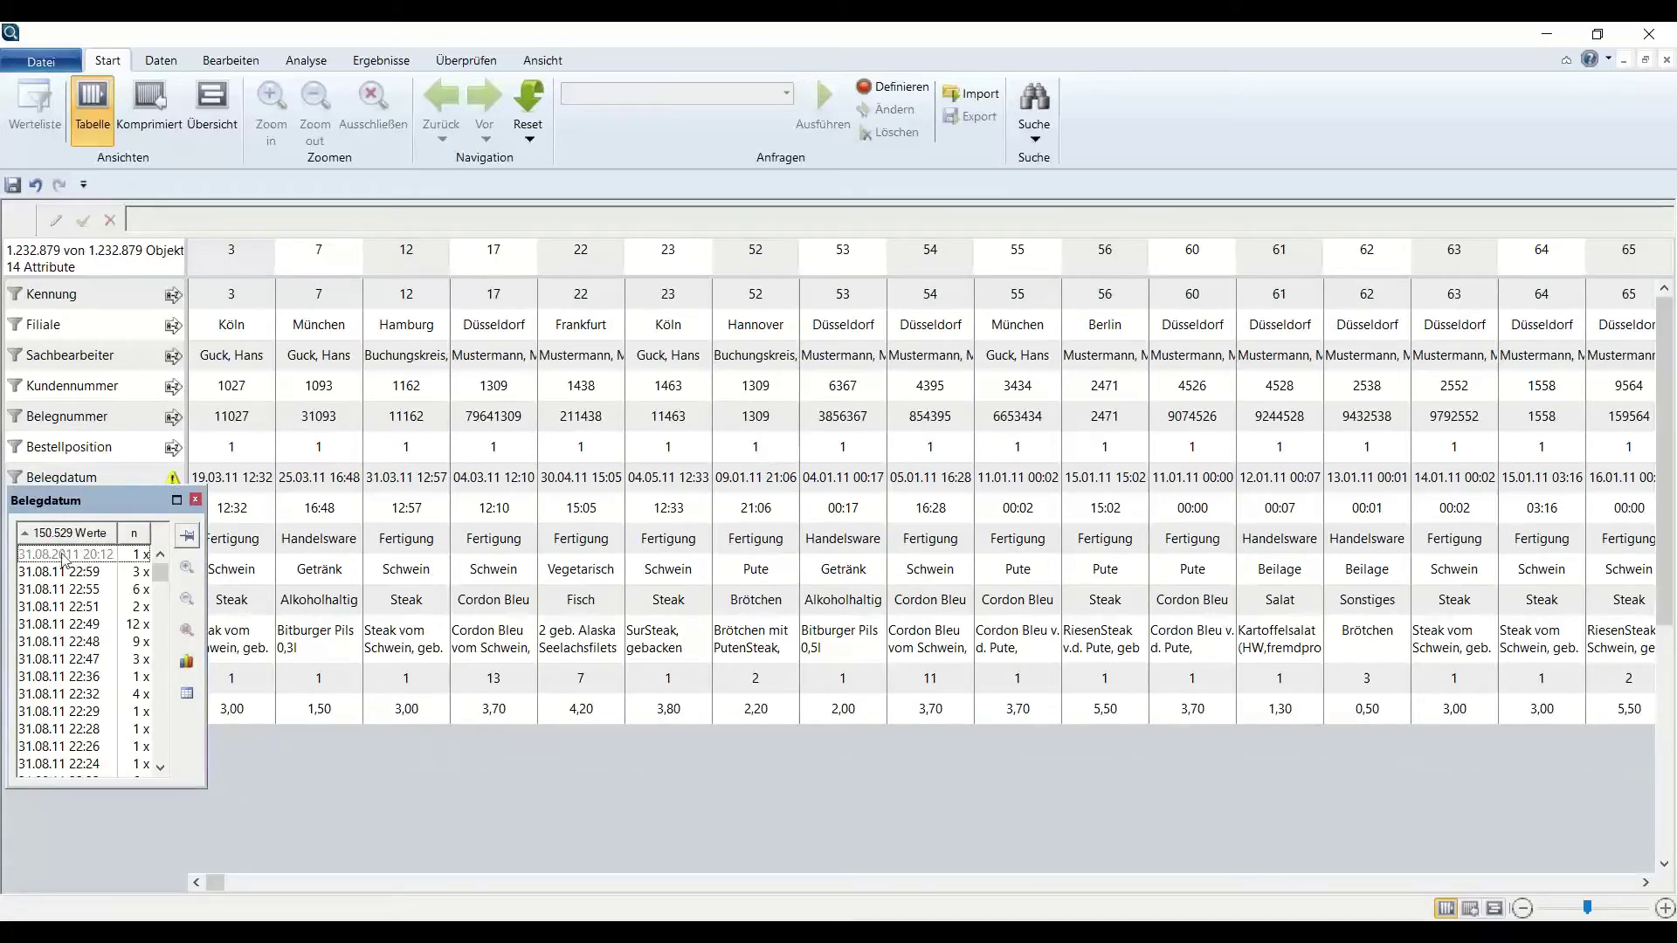
click(66, 555)
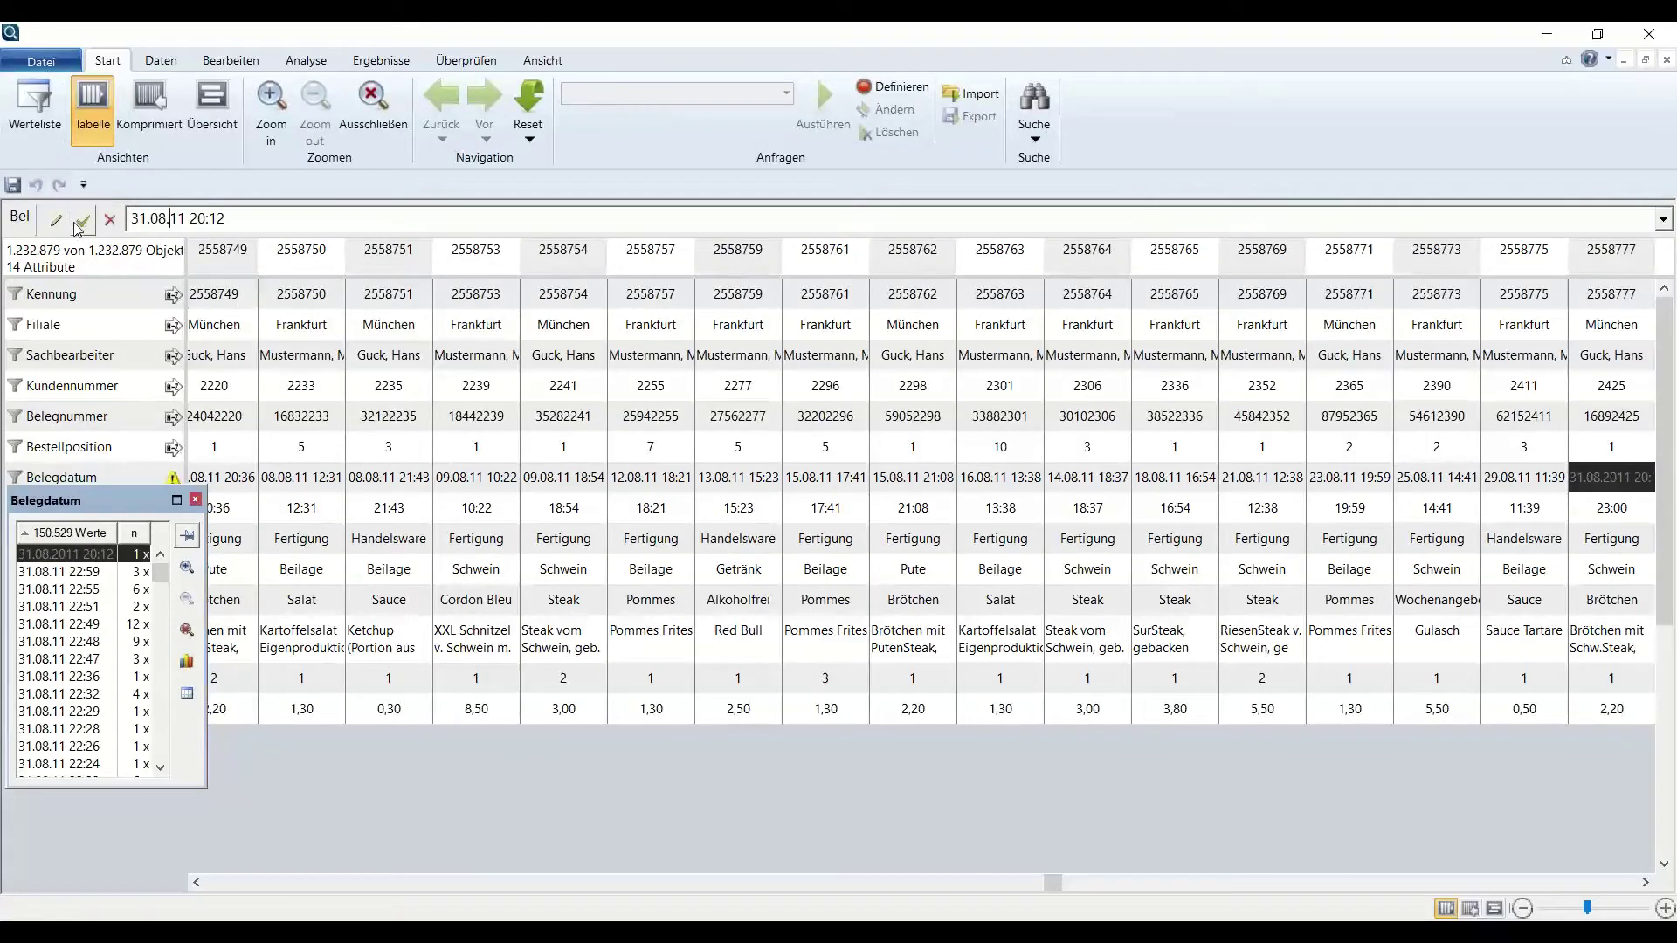
click(199, 498)
click(173, 478)
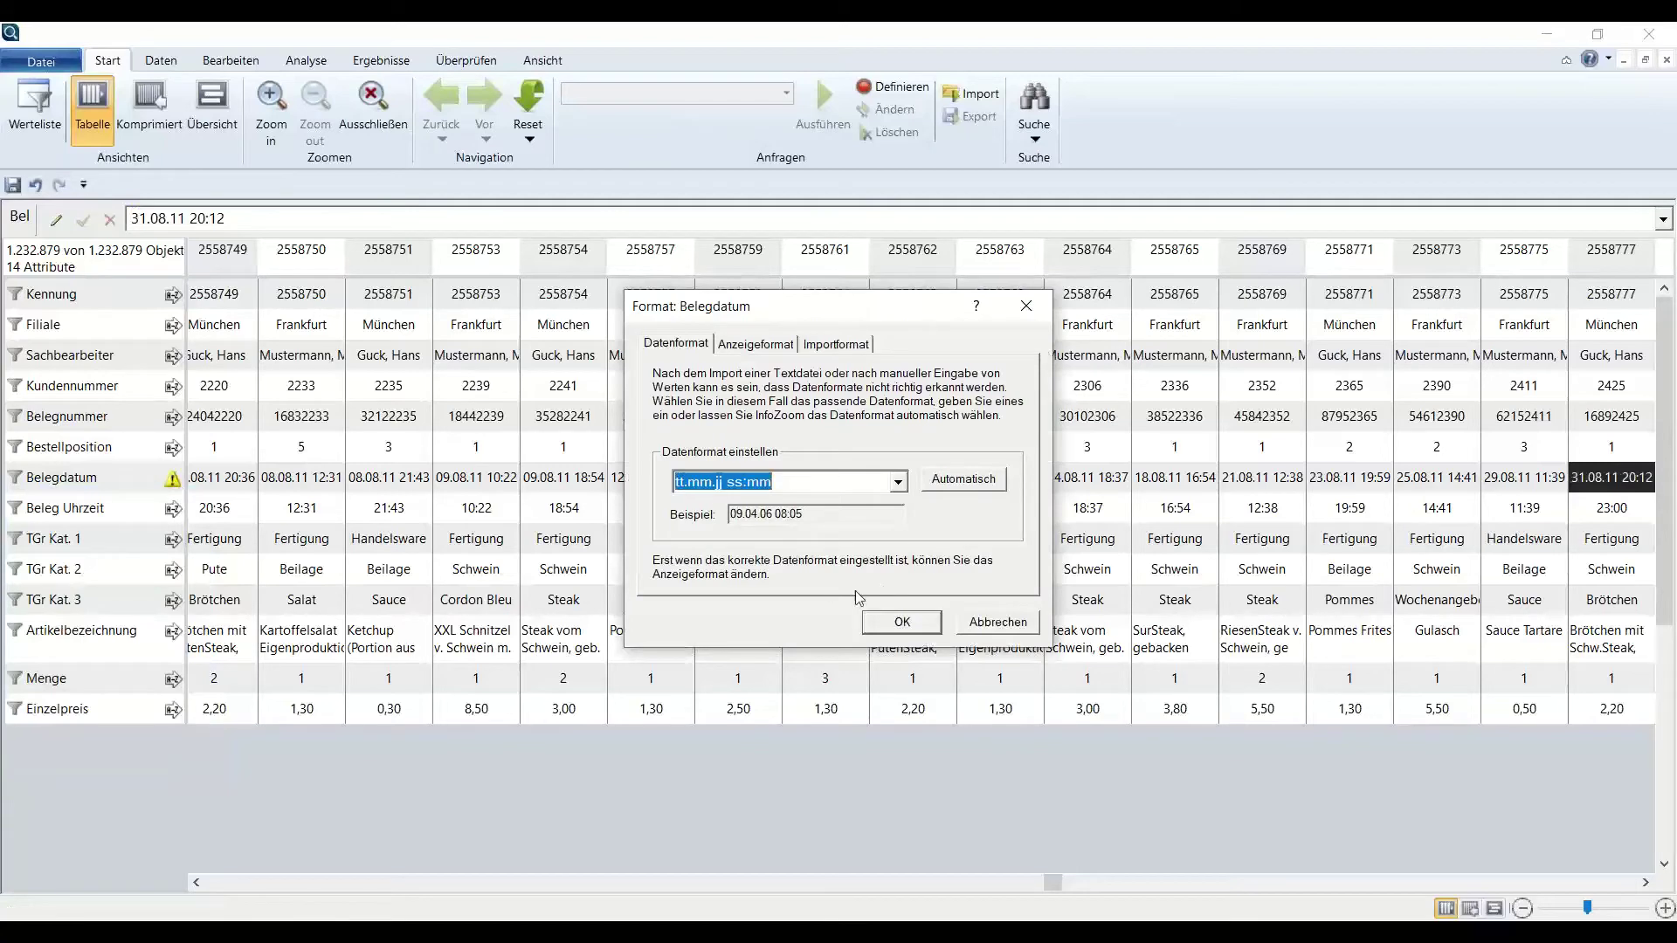
click(896, 622)
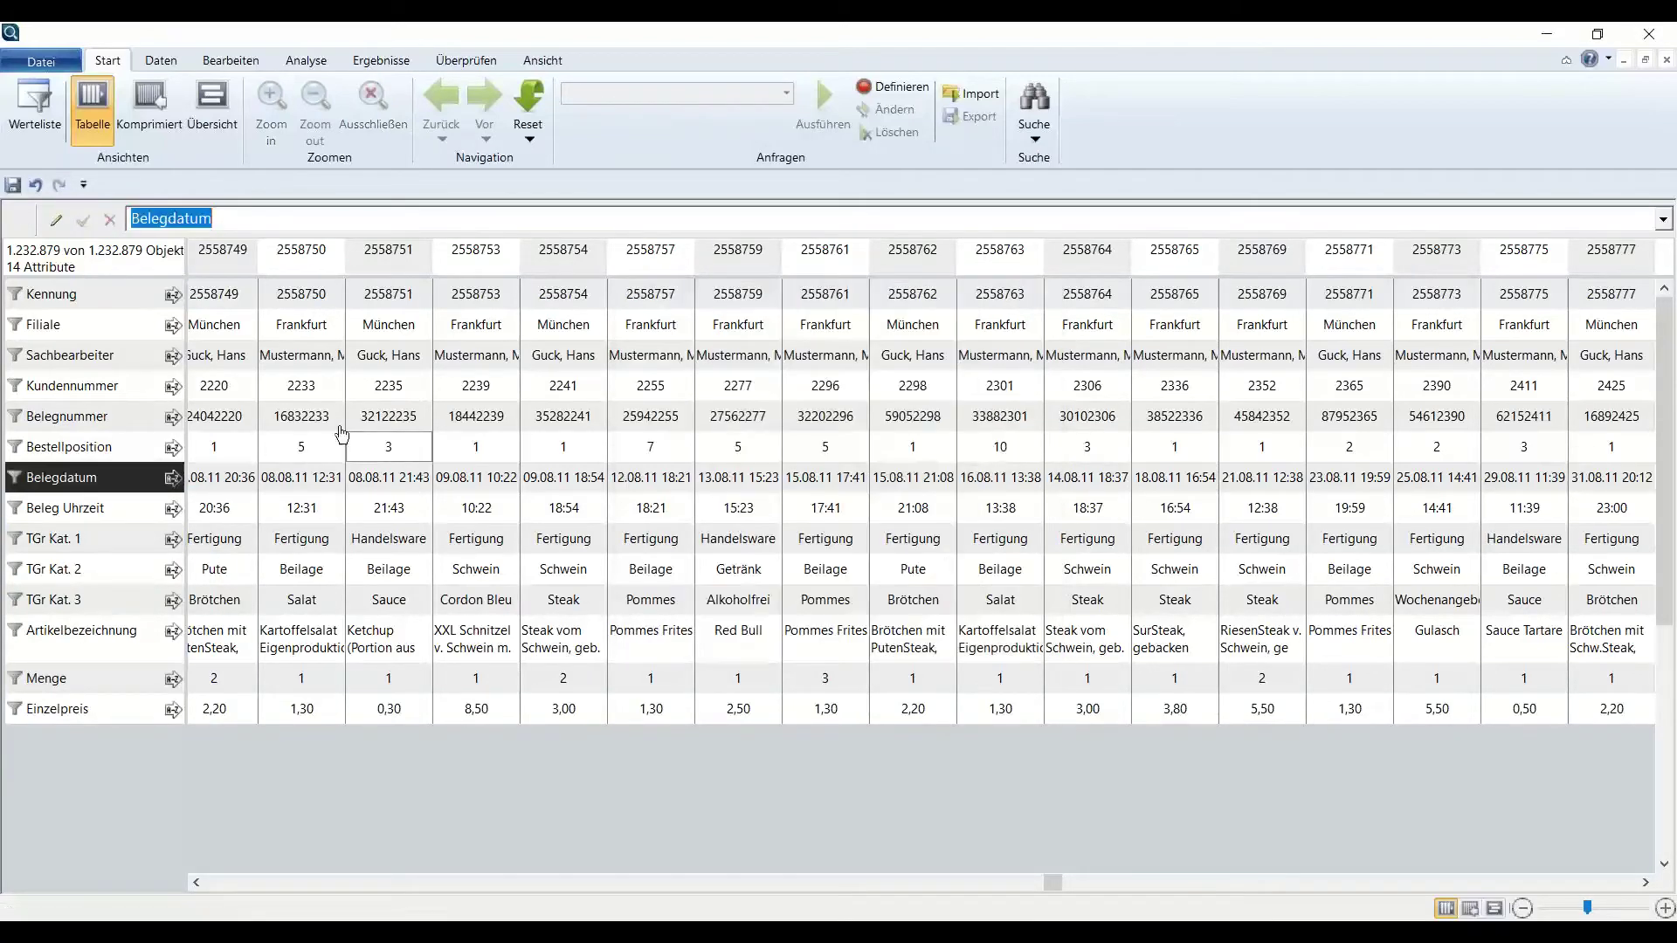
Replace the misspelled Filiale values Düseldorf and Düsseldo with Düsseldorf and close the value list.
click(15, 326)
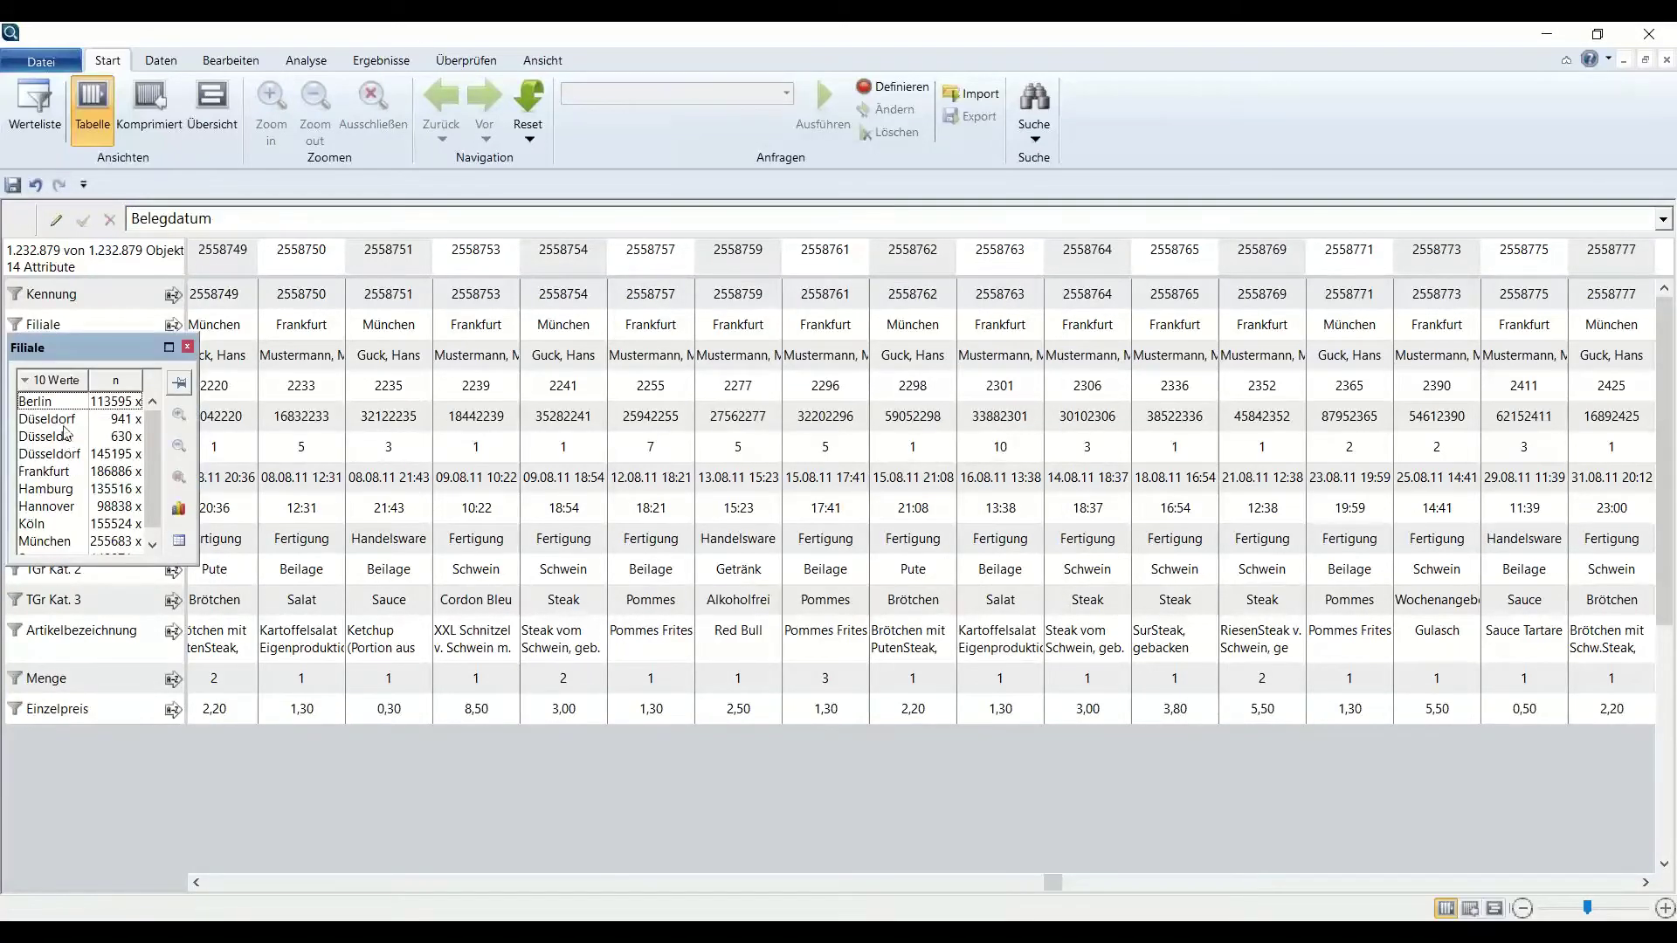
drag(62, 421, 64, 439)
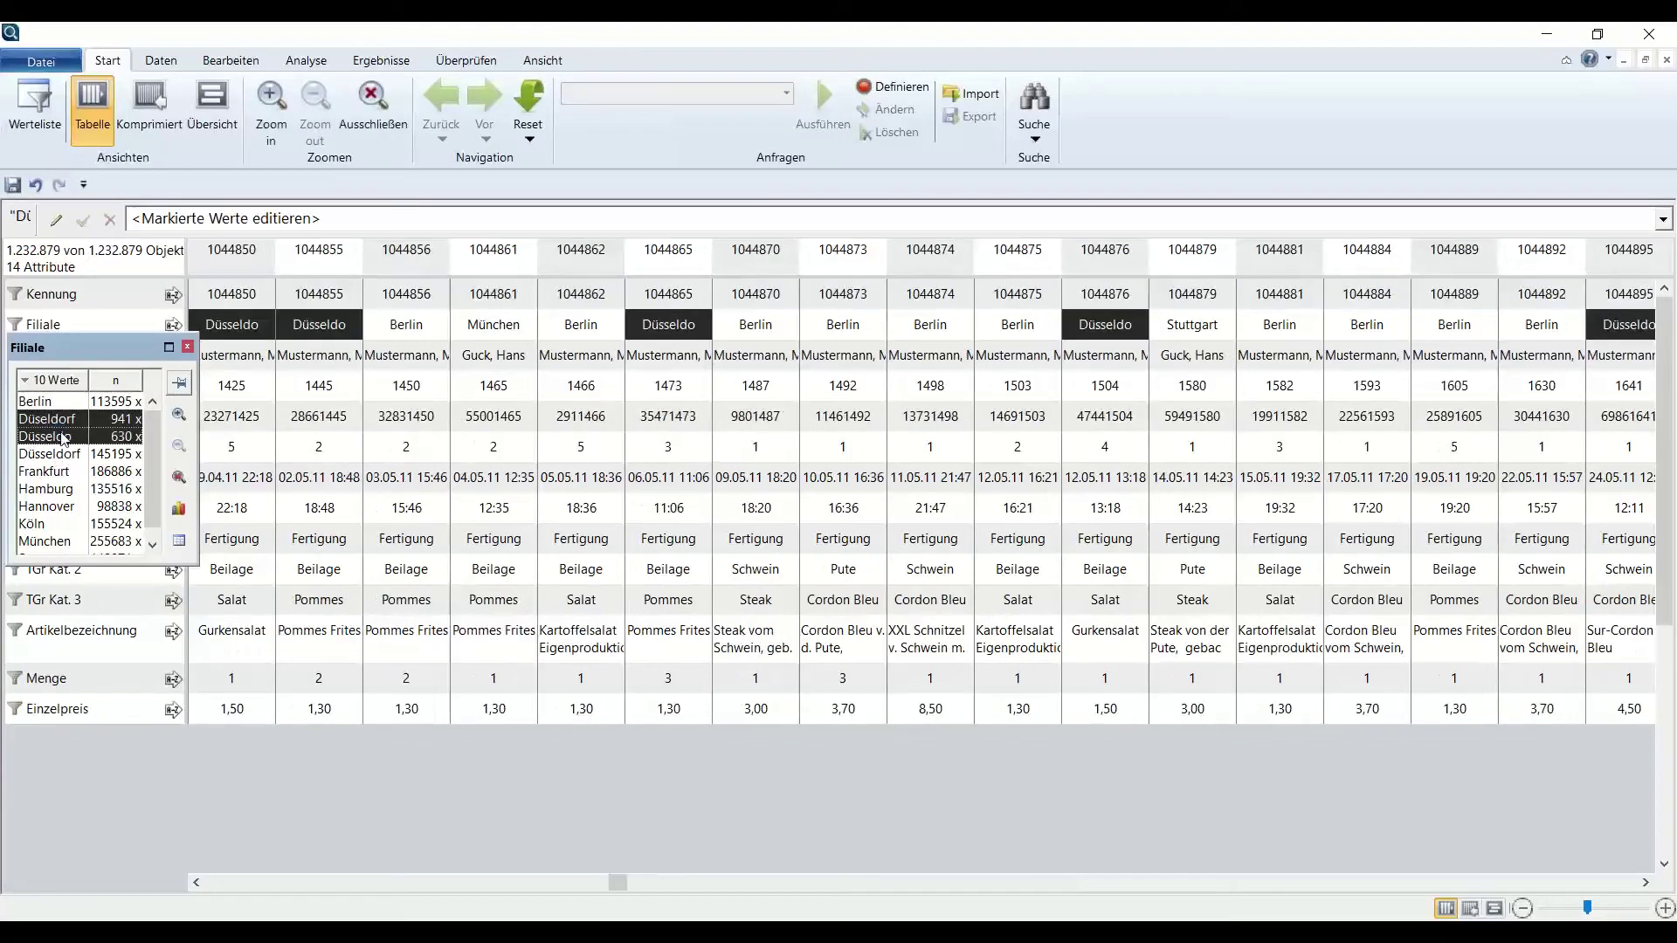
click(314, 218)
text(Düsseldorf)
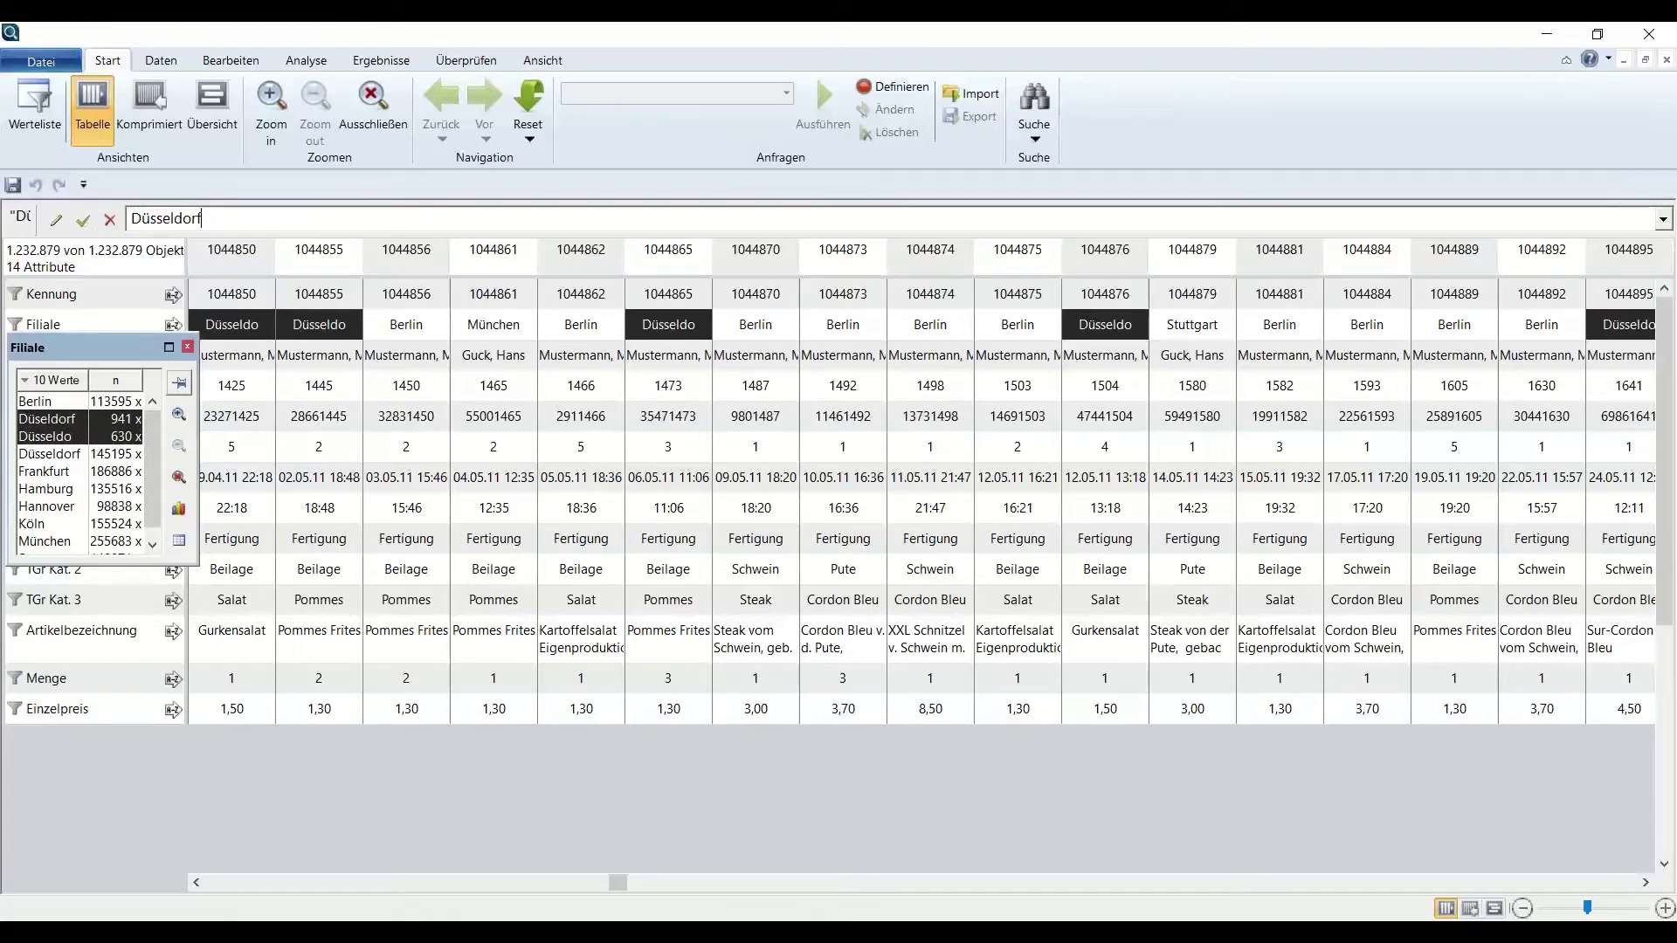
key(Return)
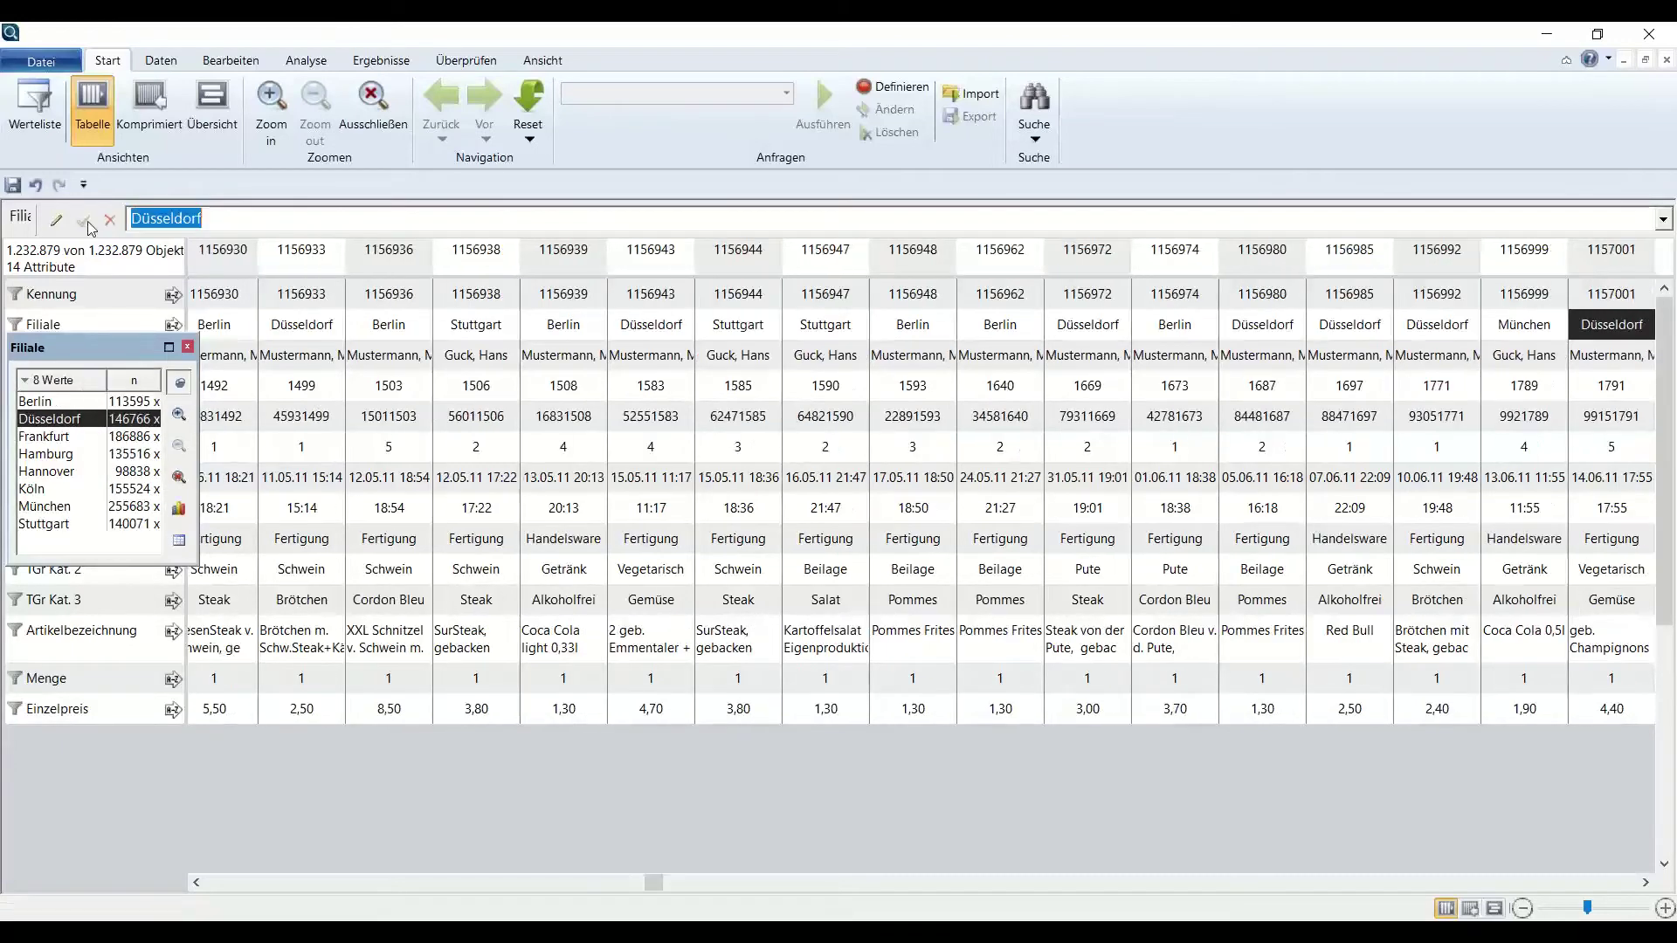
click(188, 348)
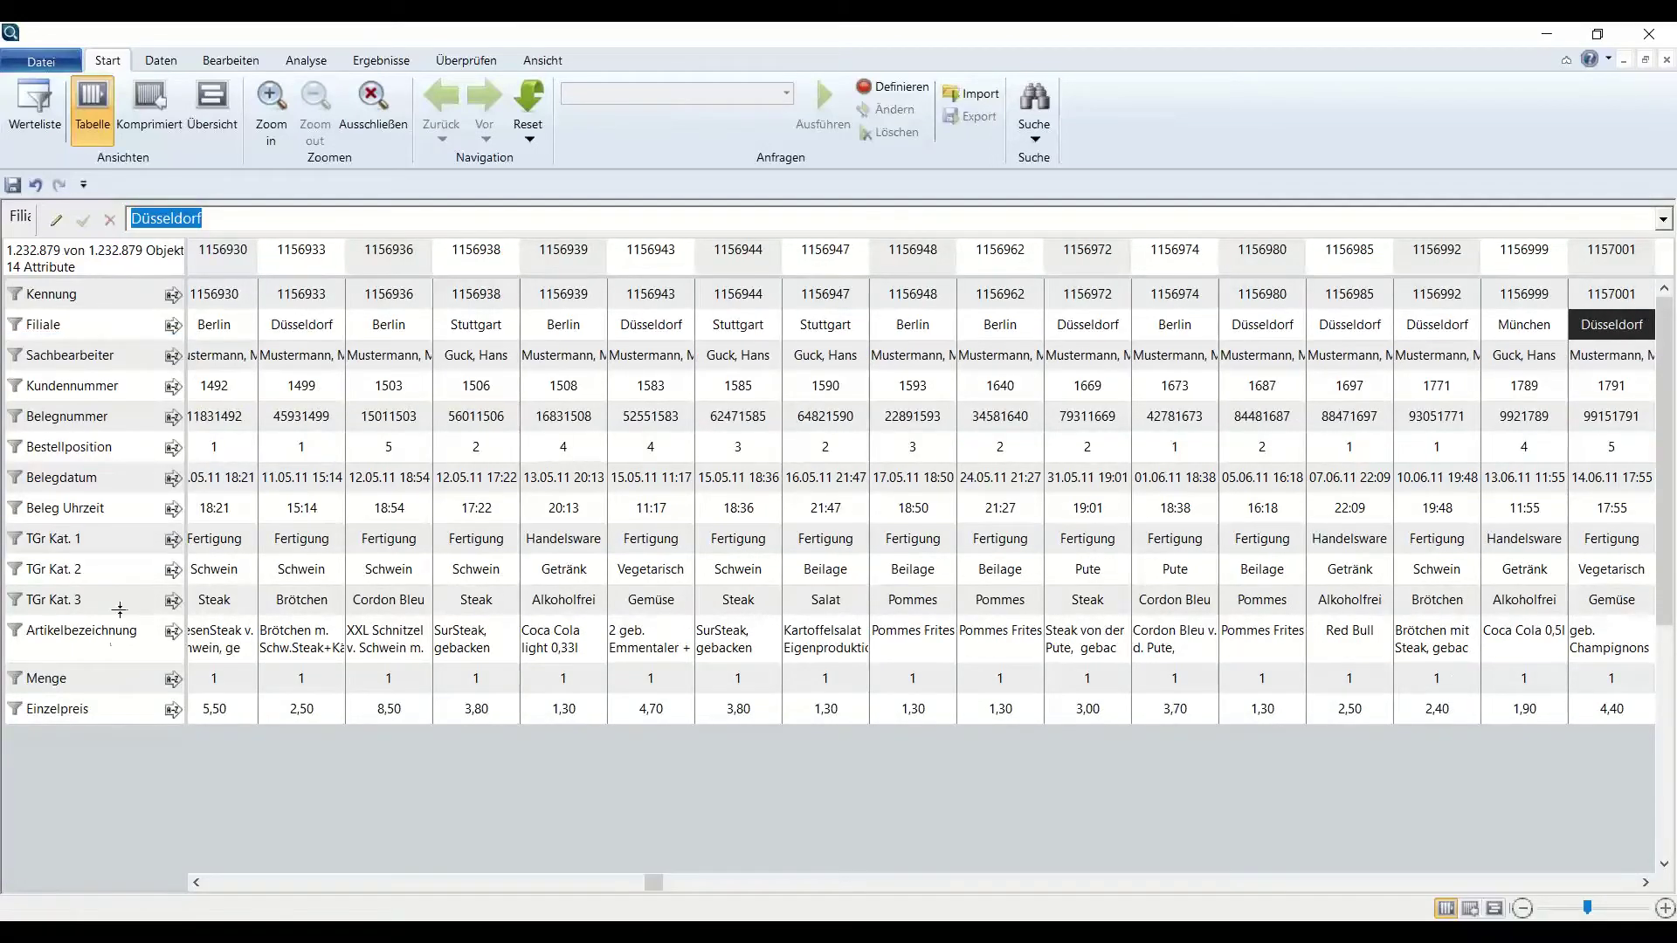
Create a calculated attribute that multiplies Menge by Einzelpreis and name it Umsatzpos.
click(101, 687)
shift+click(99, 708)
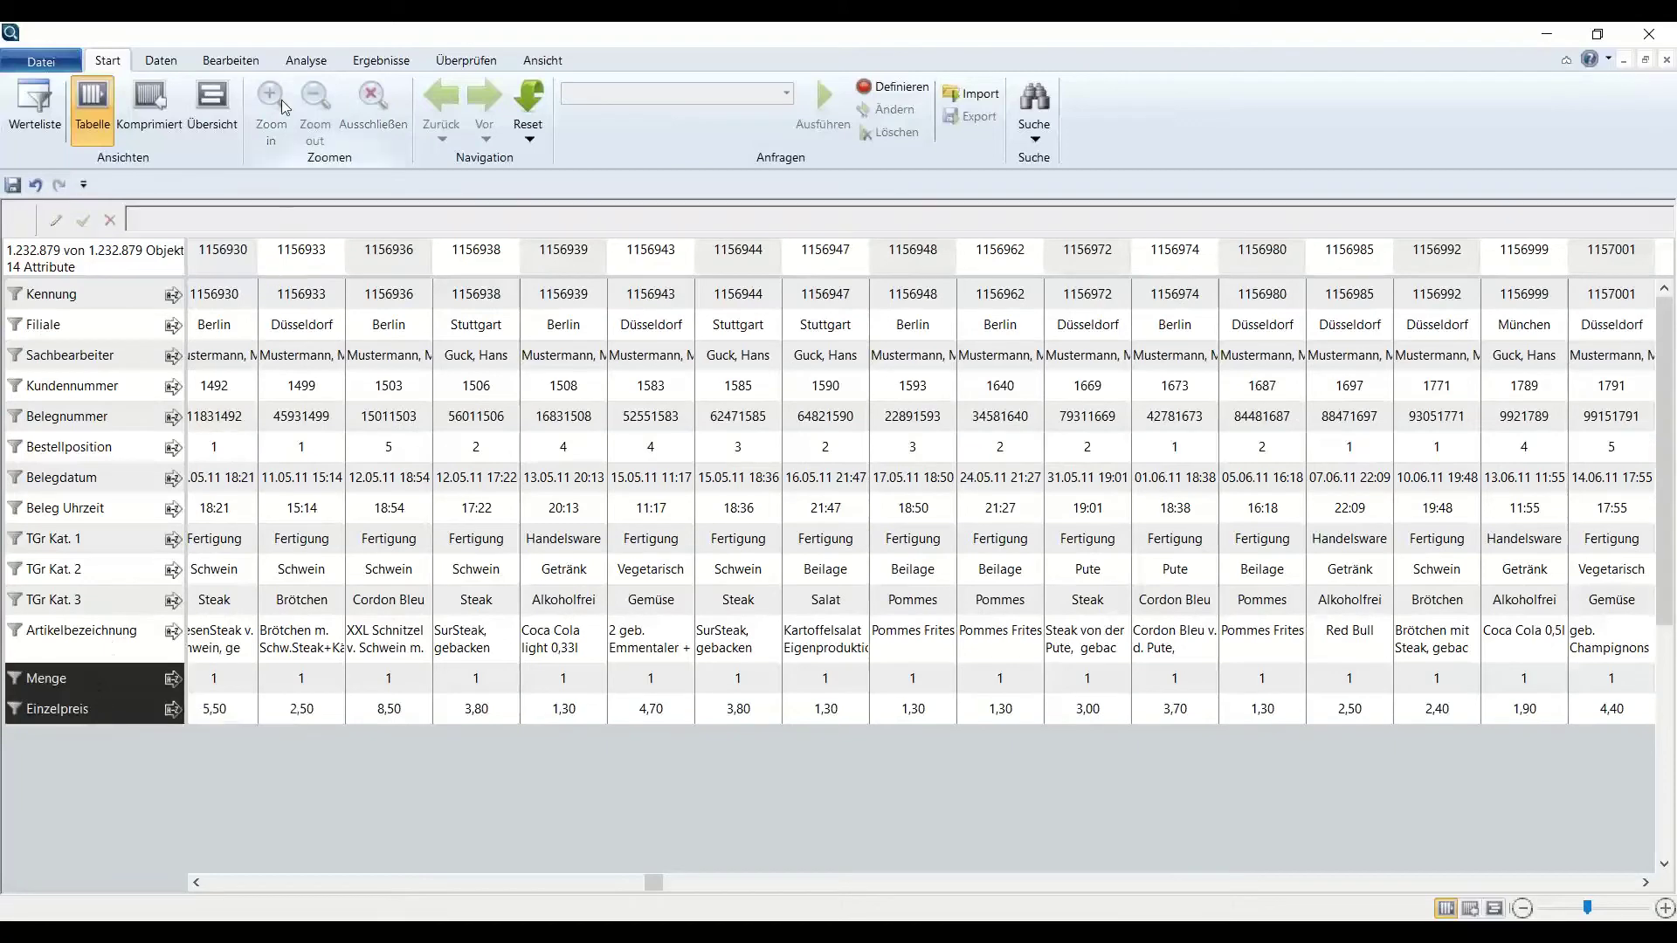
click(305, 60)
click(675, 123)
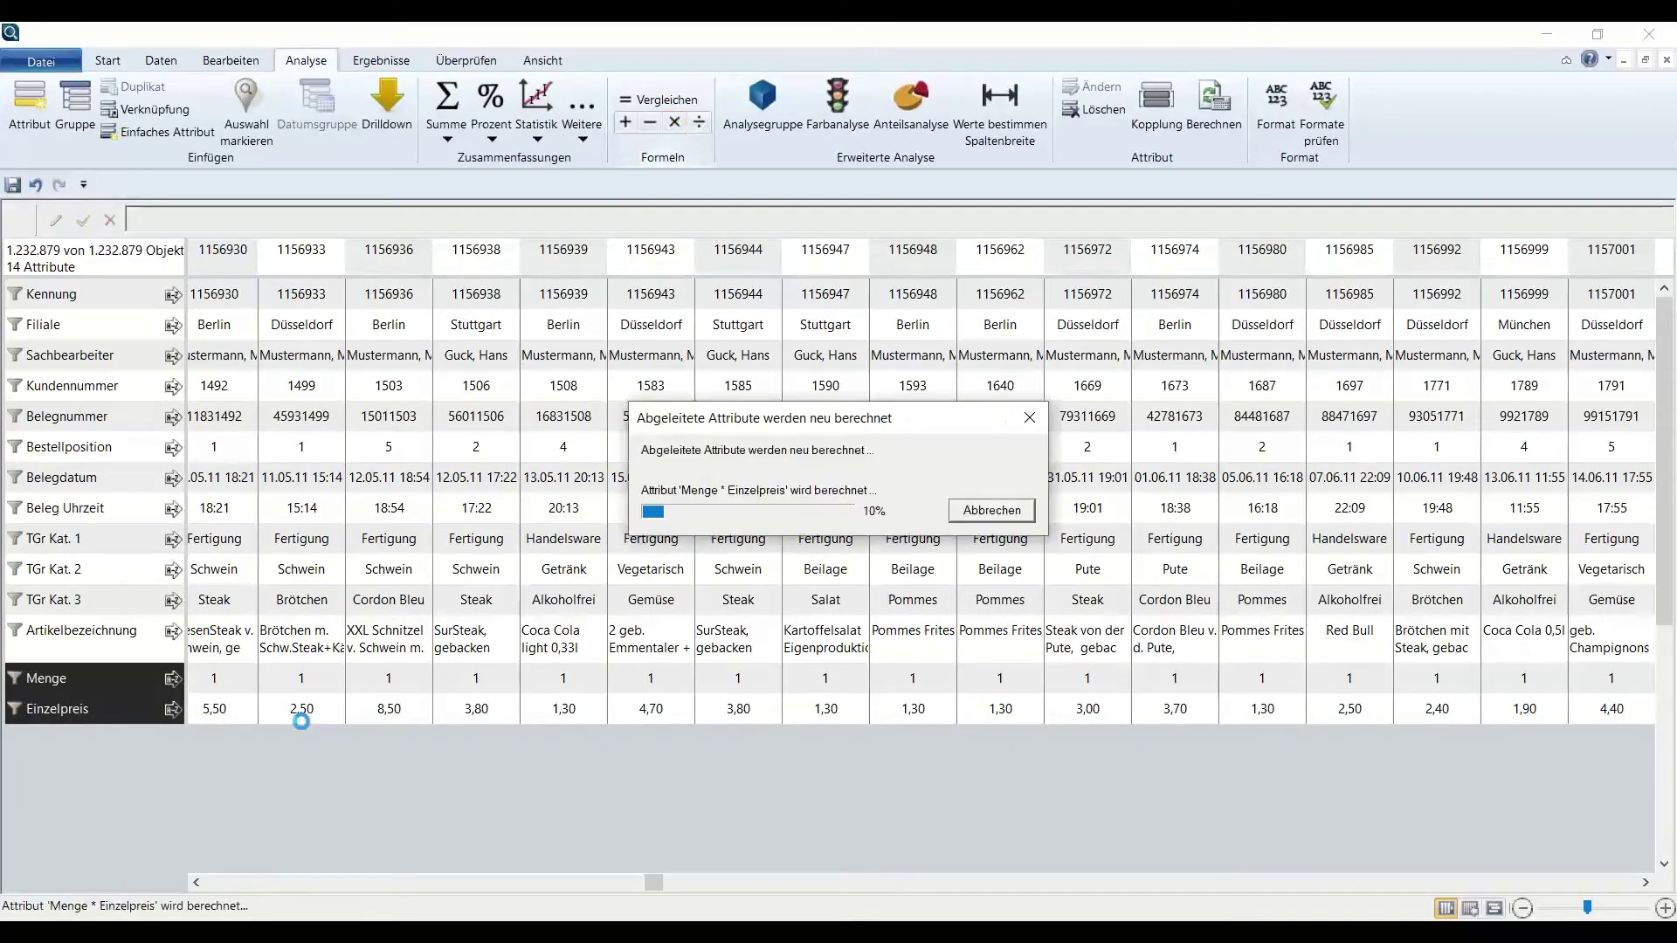
text(Ums)
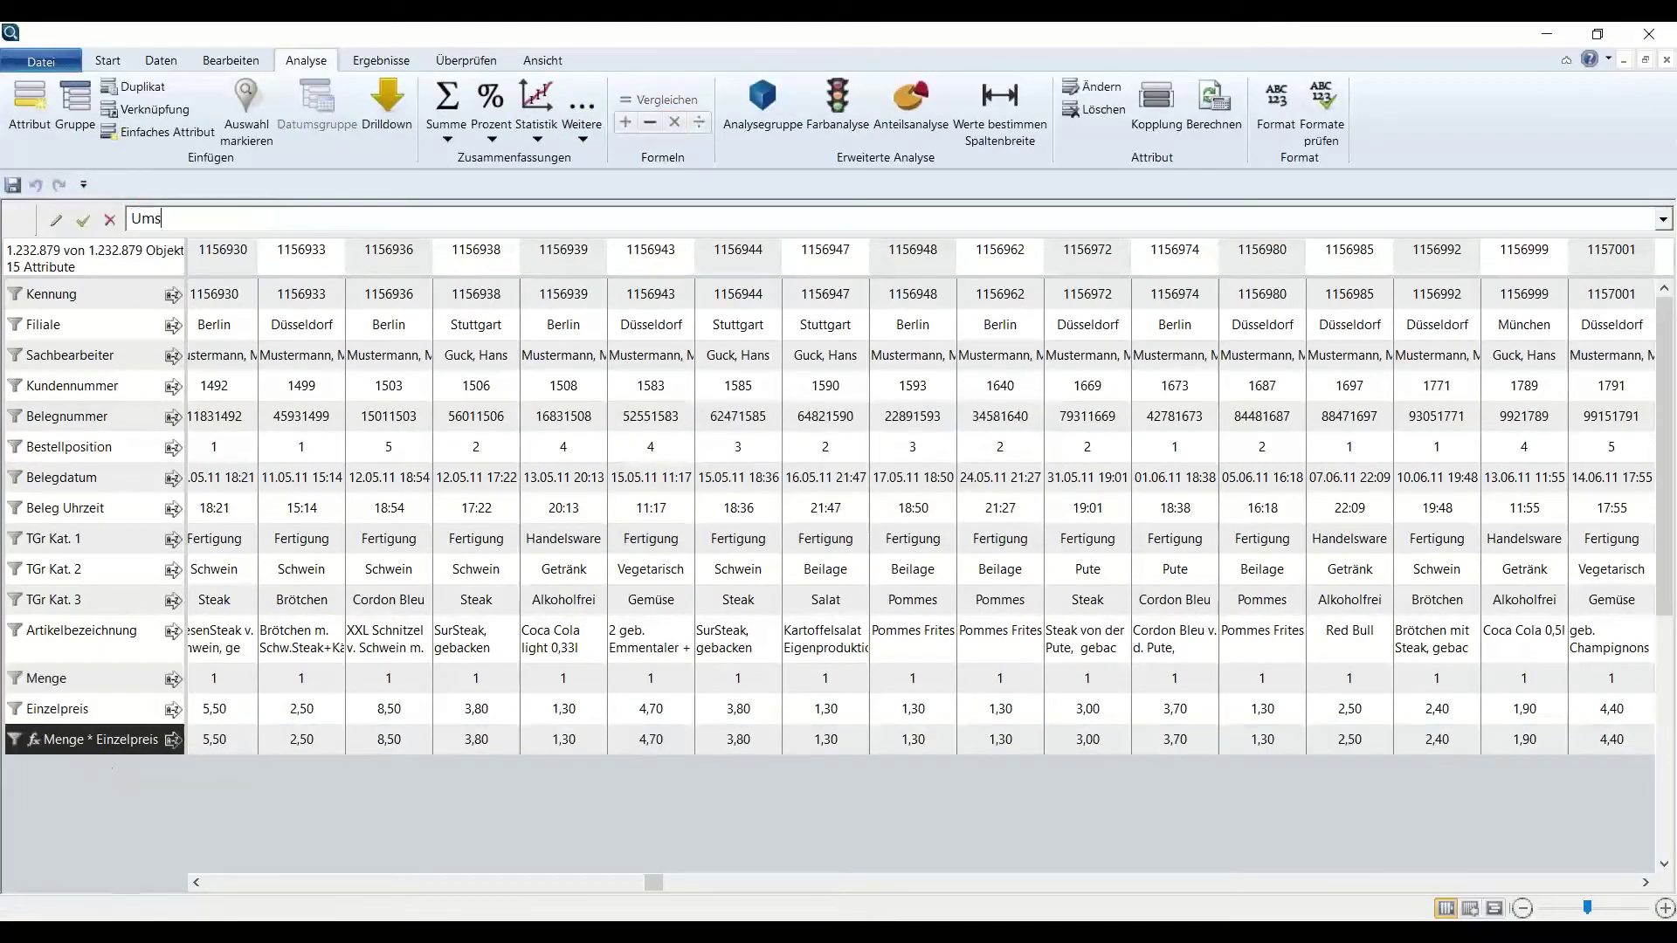
text(atzpos)
key(Return)
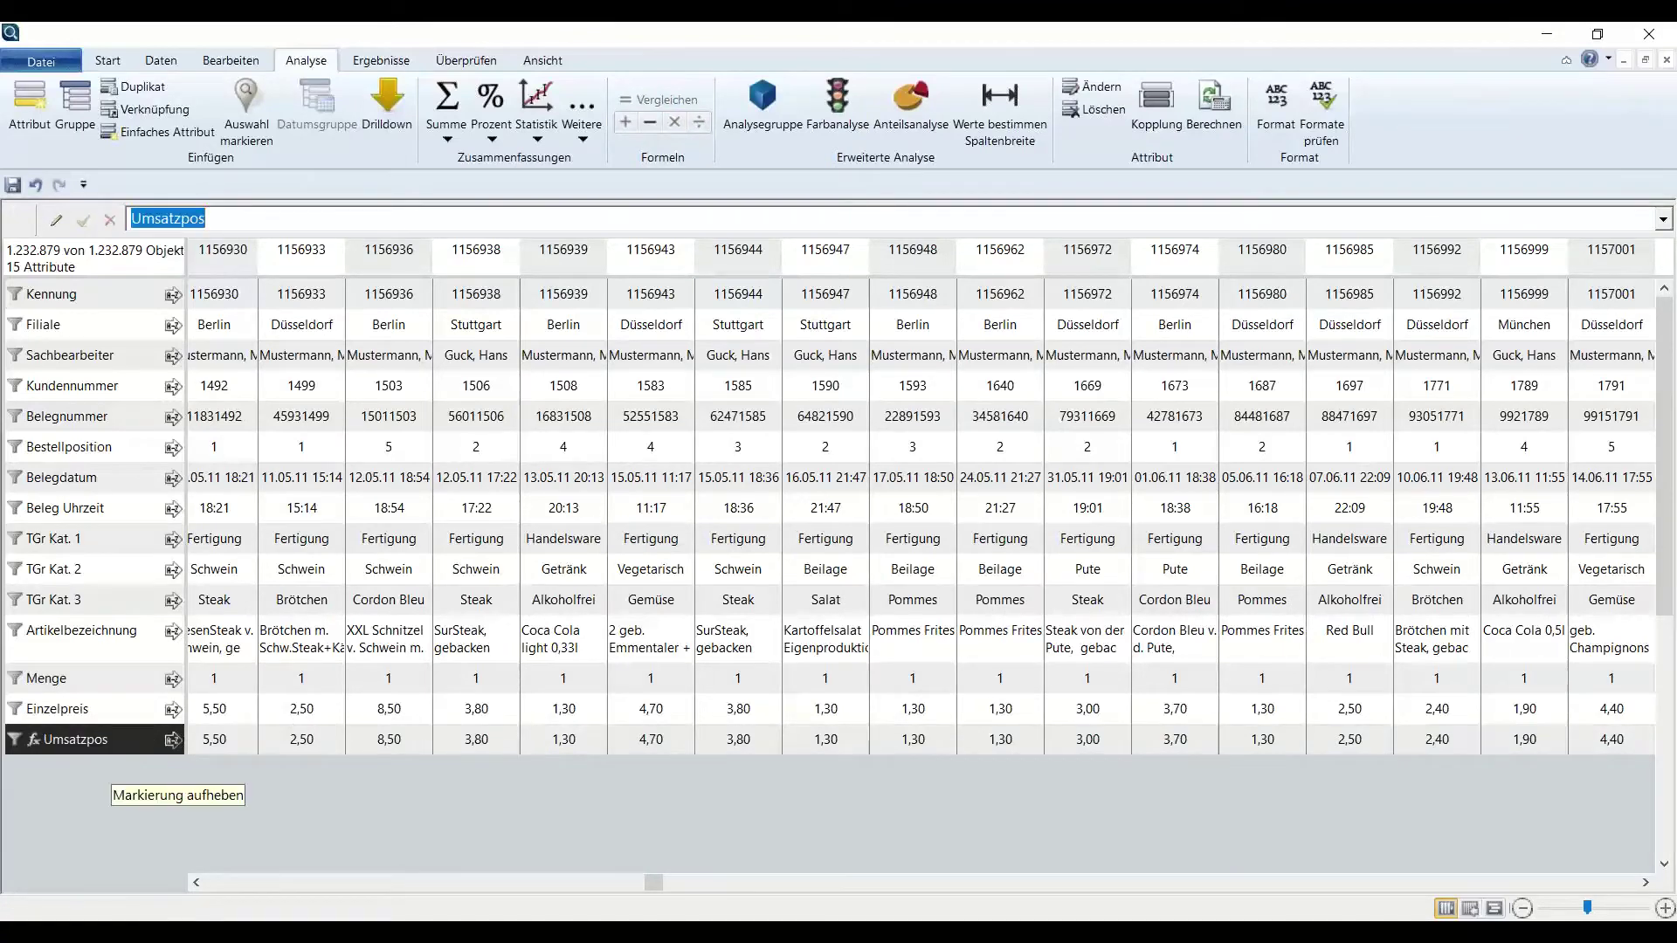
Set the display format of the Umsatzpos attribute to #.###,00.
right_click(124, 733)
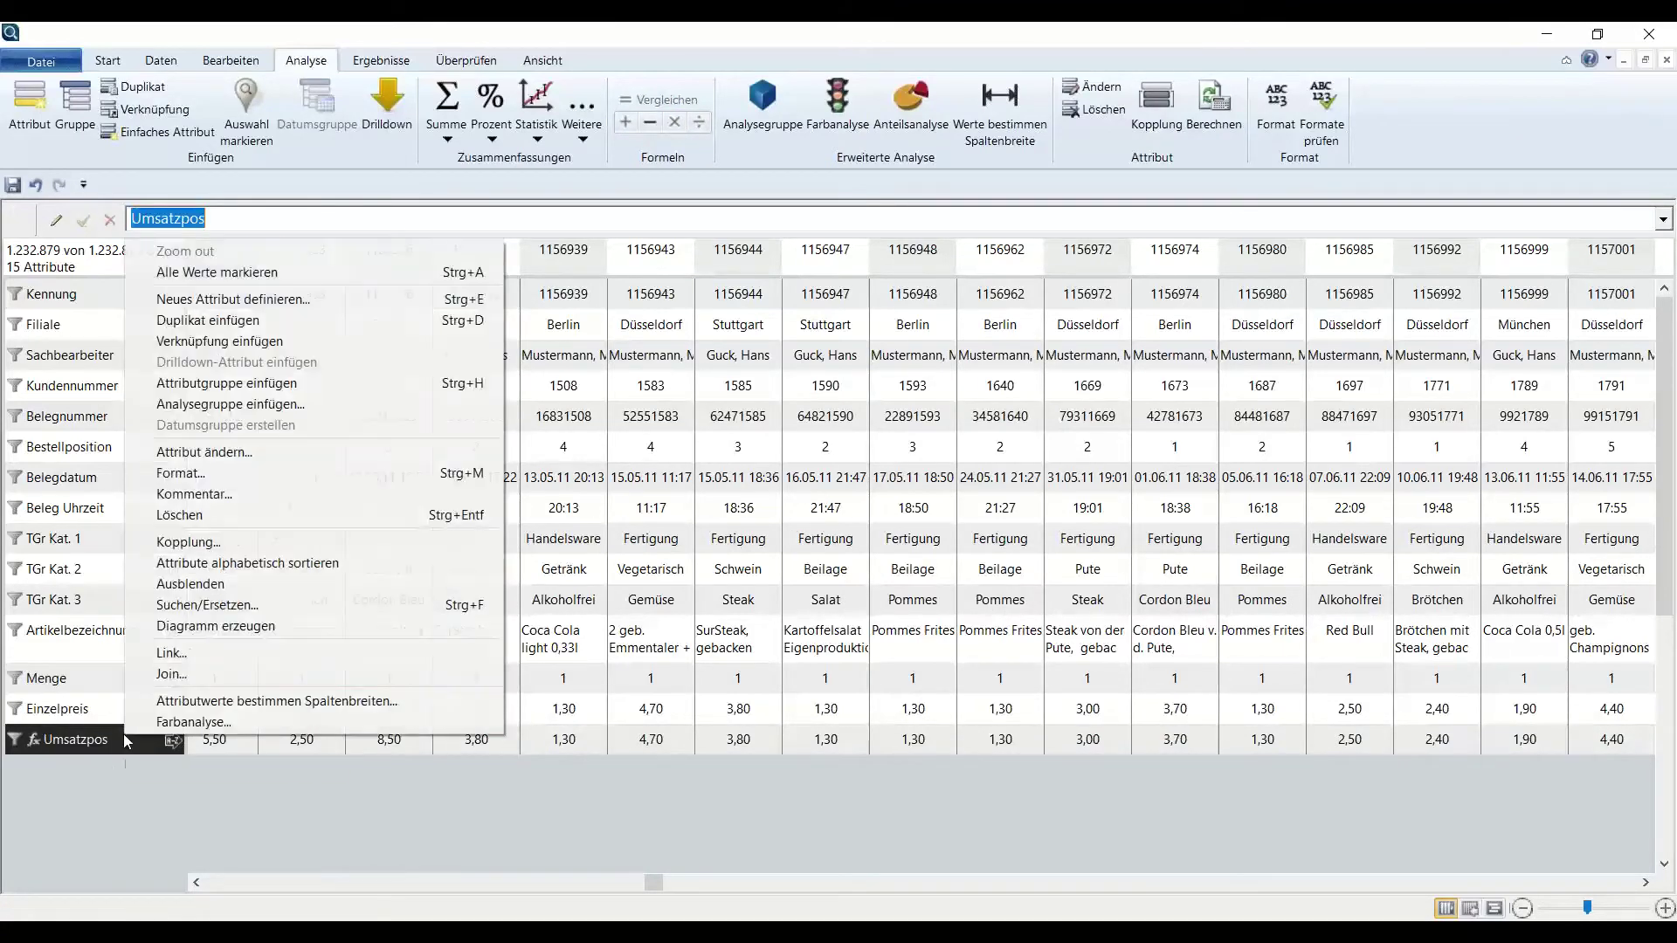
click(296, 473)
click(897, 452)
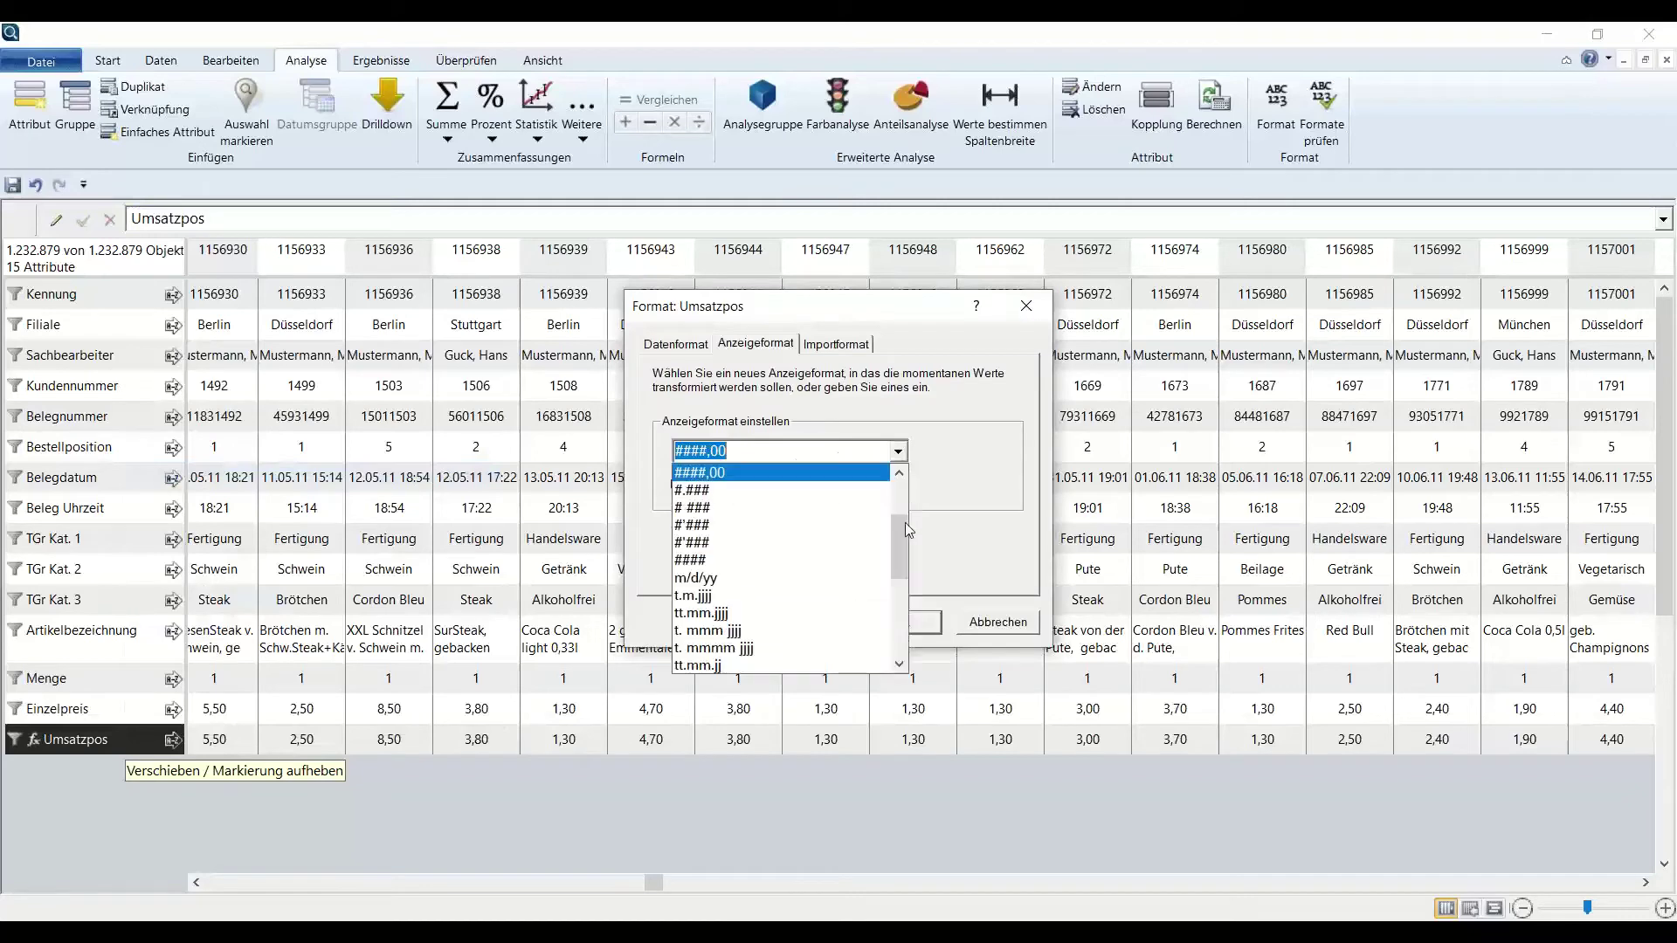
click(840, 489)
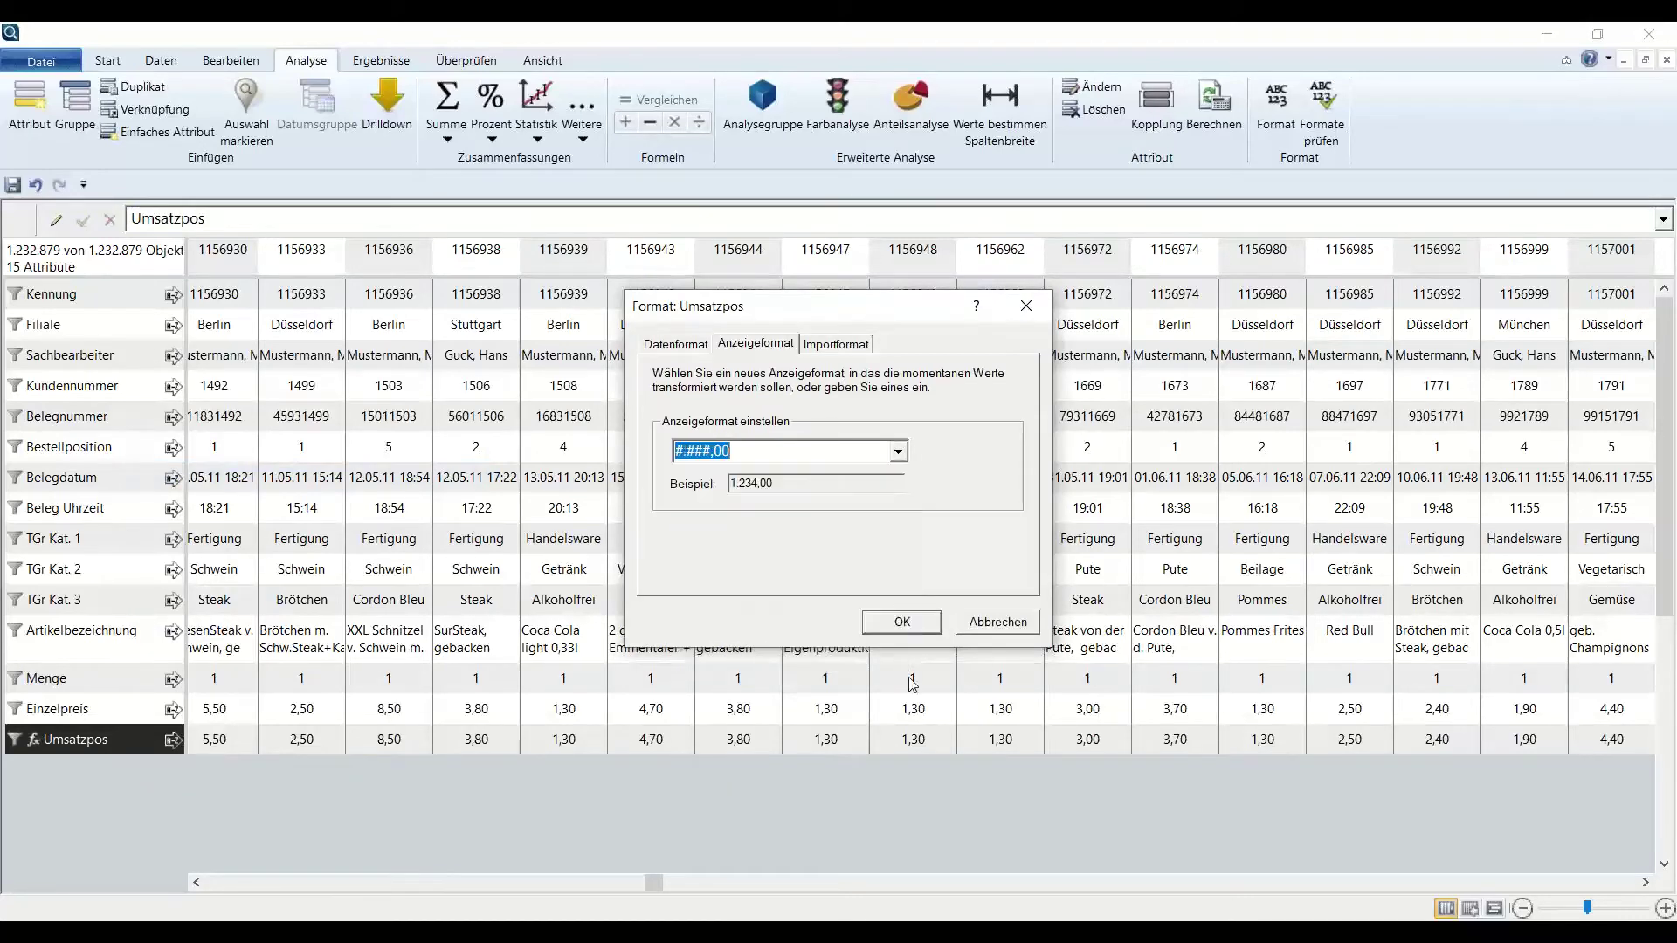
click(902, 622)
Create a date group from the Belegdatum attribute with its details from Jahr down to Sekunde.
click(67, 478)
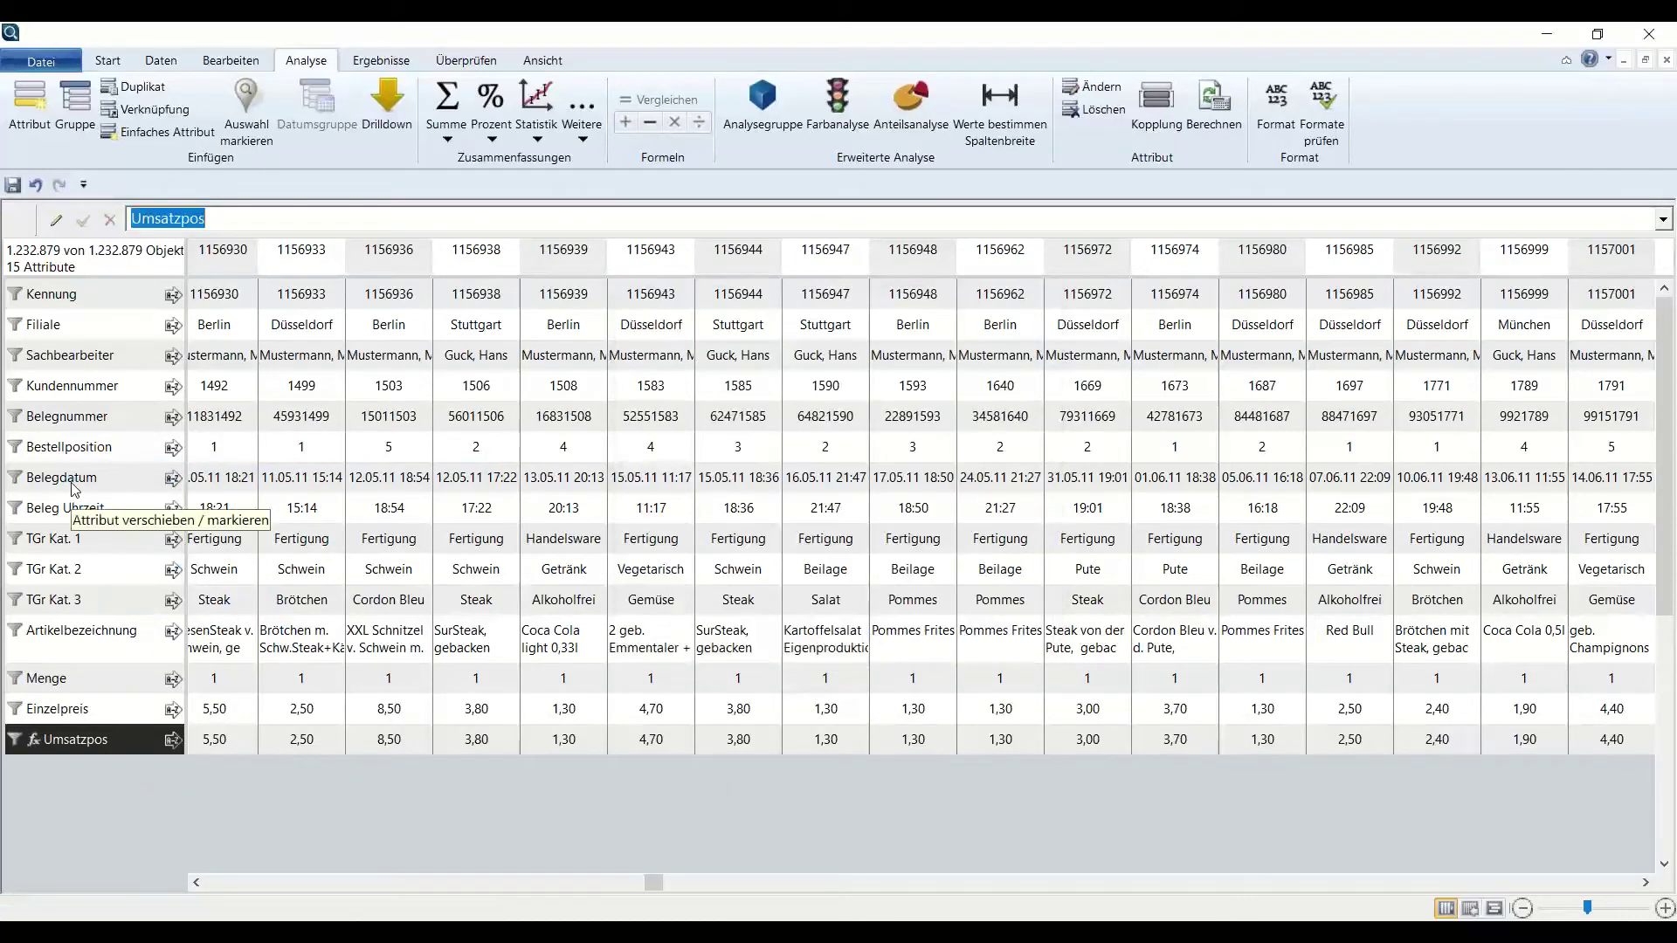
right_click(70, 479)
click(185, 616)
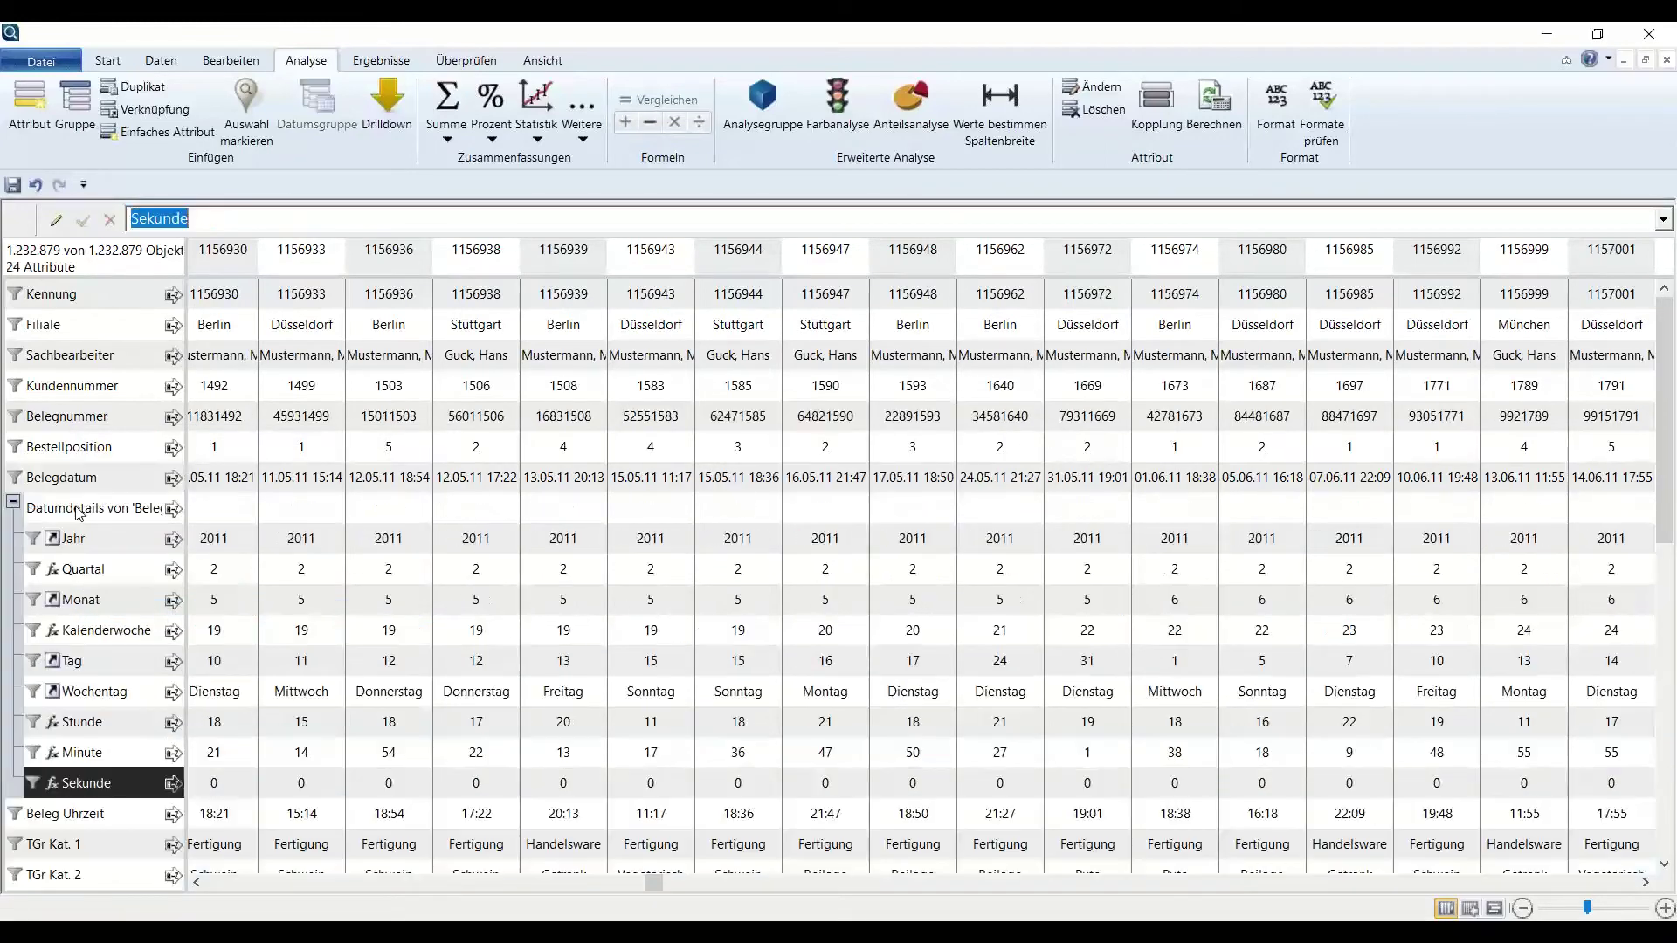
Show all attributes in the overview display, examine their value distributions and mark the missing values of Artikelbezeichnung.
click(107, 60)
click(214, 116)
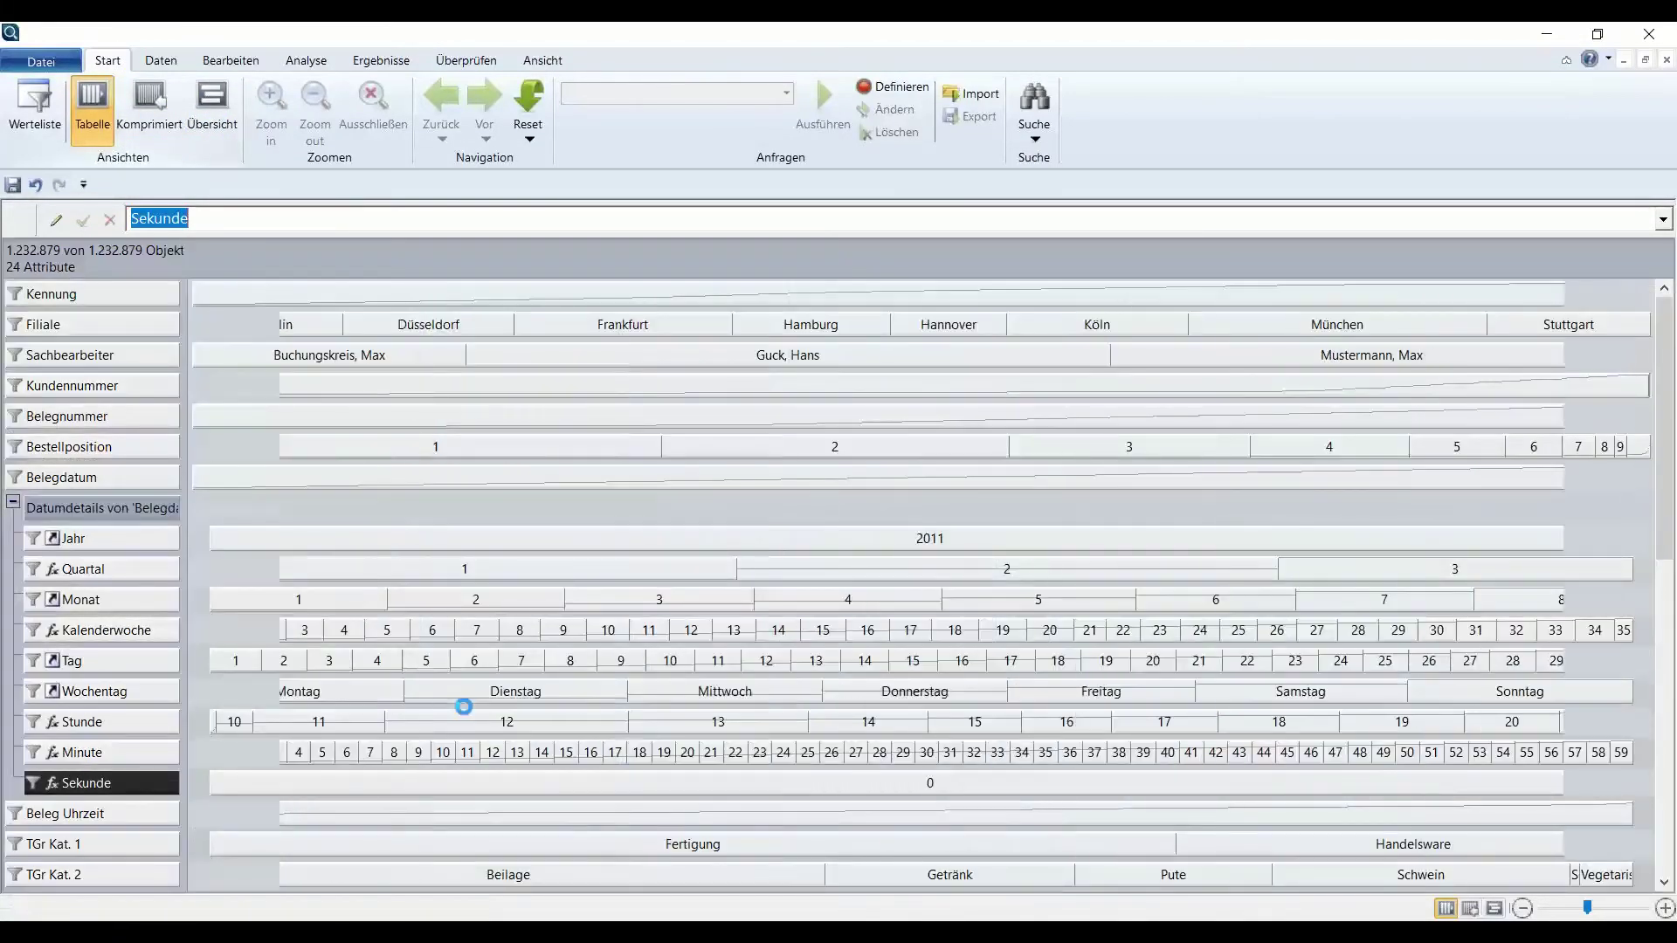
scroll(465, 722, down, 1)
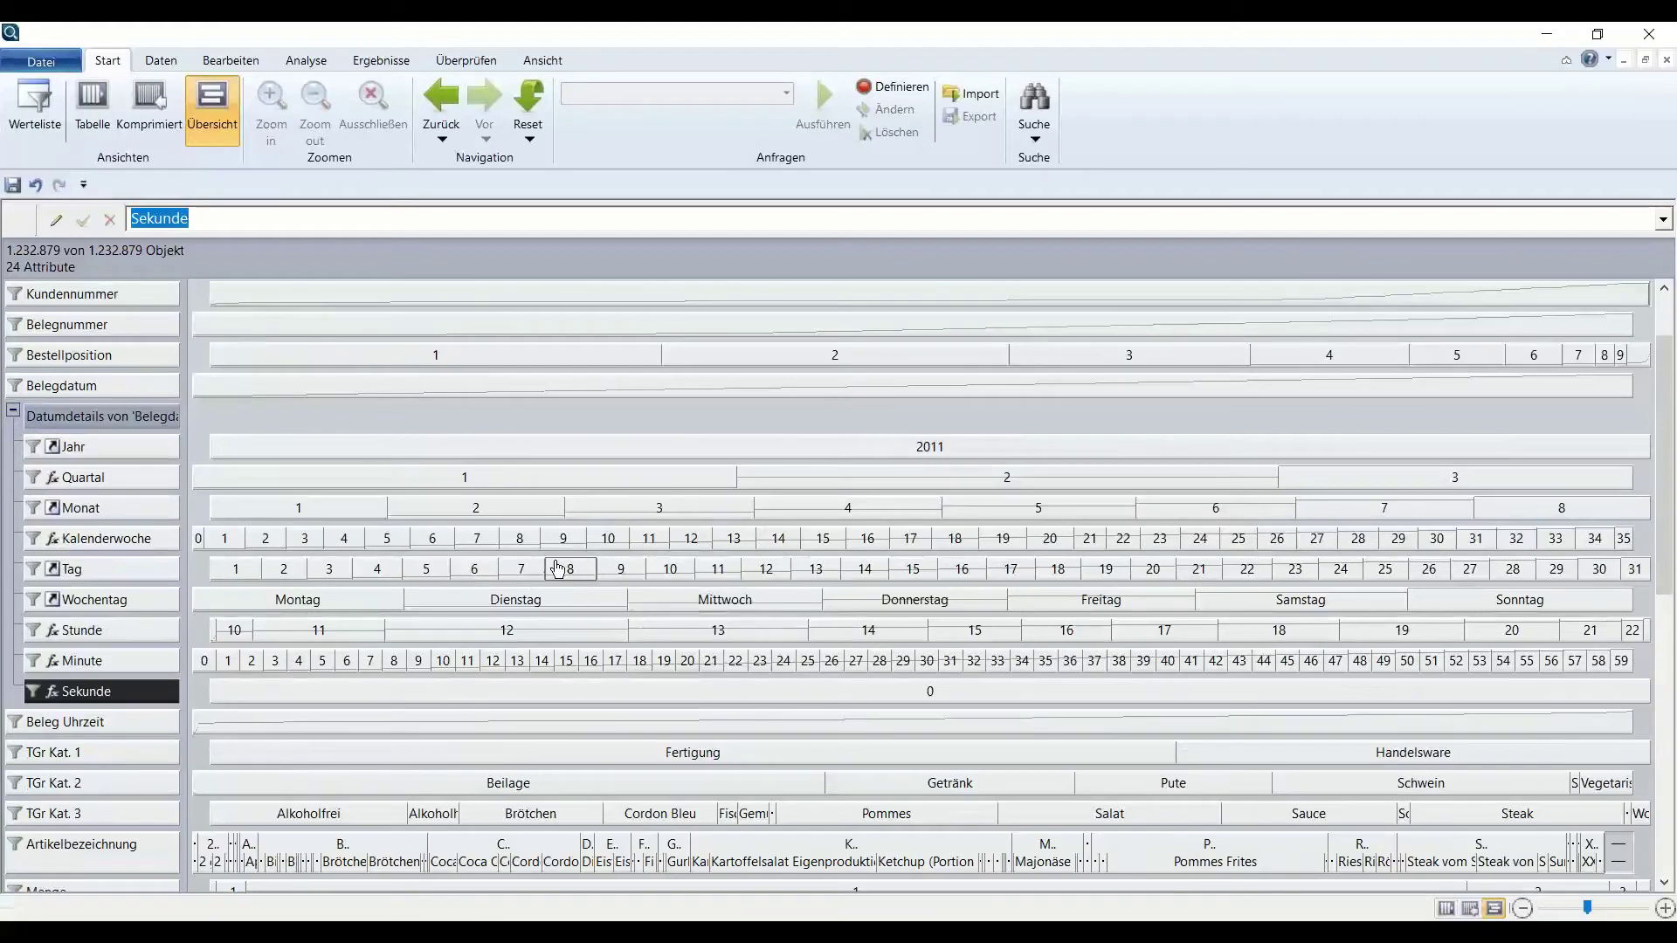
scroll(1214, 612, down, 1)
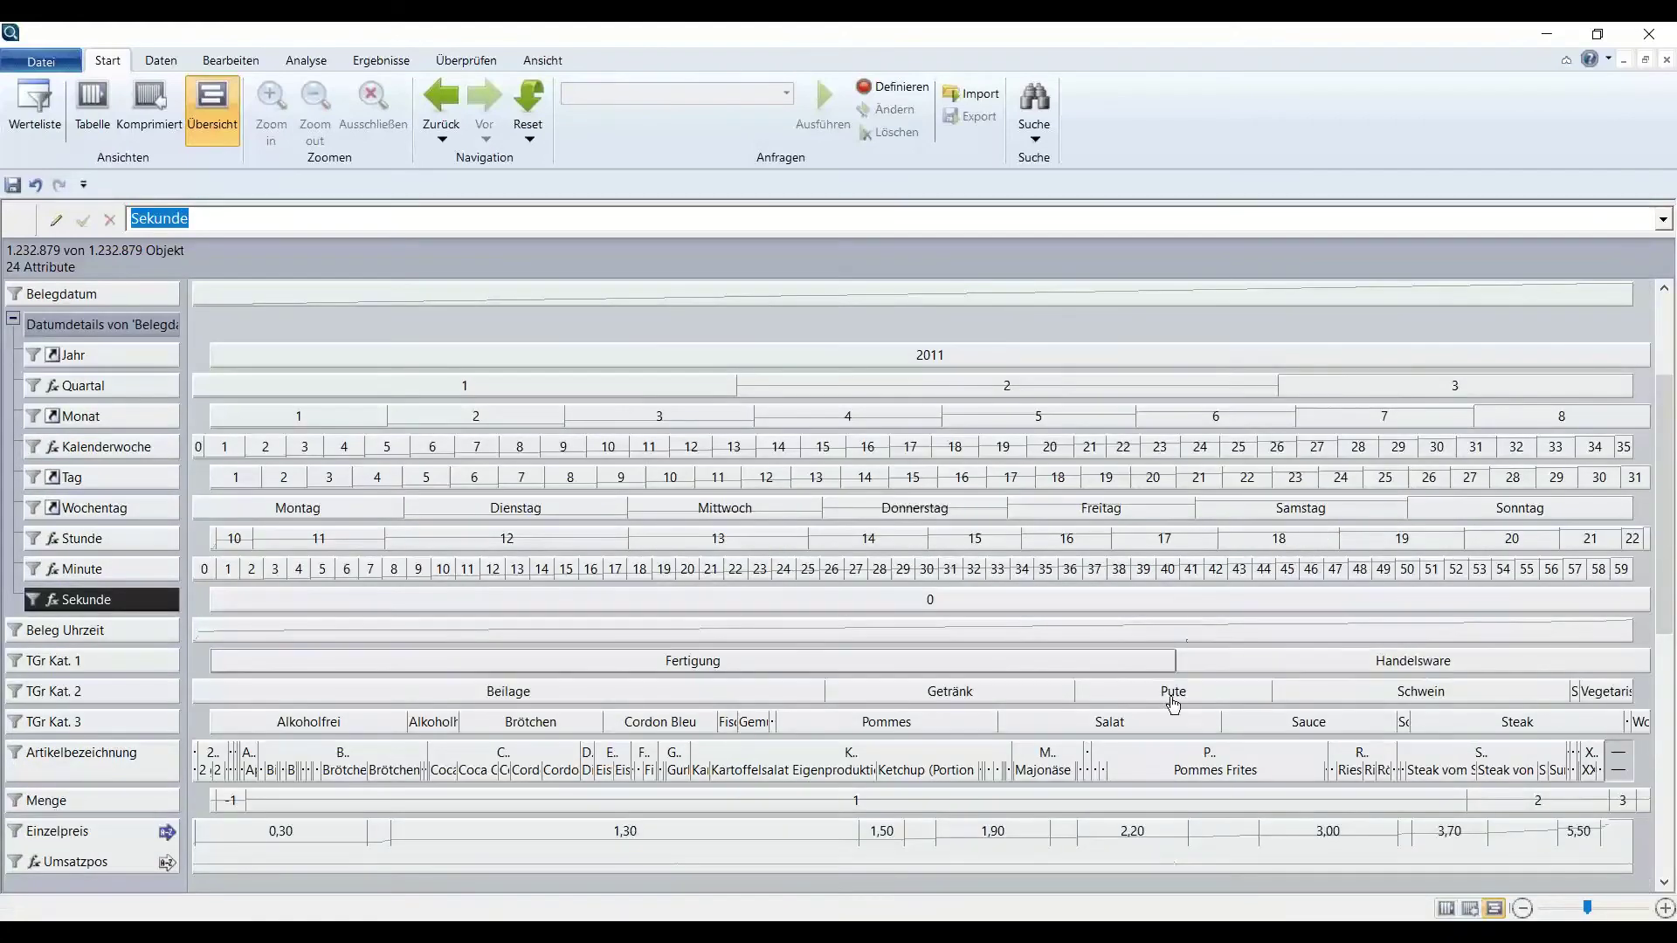
click(1619, 761)
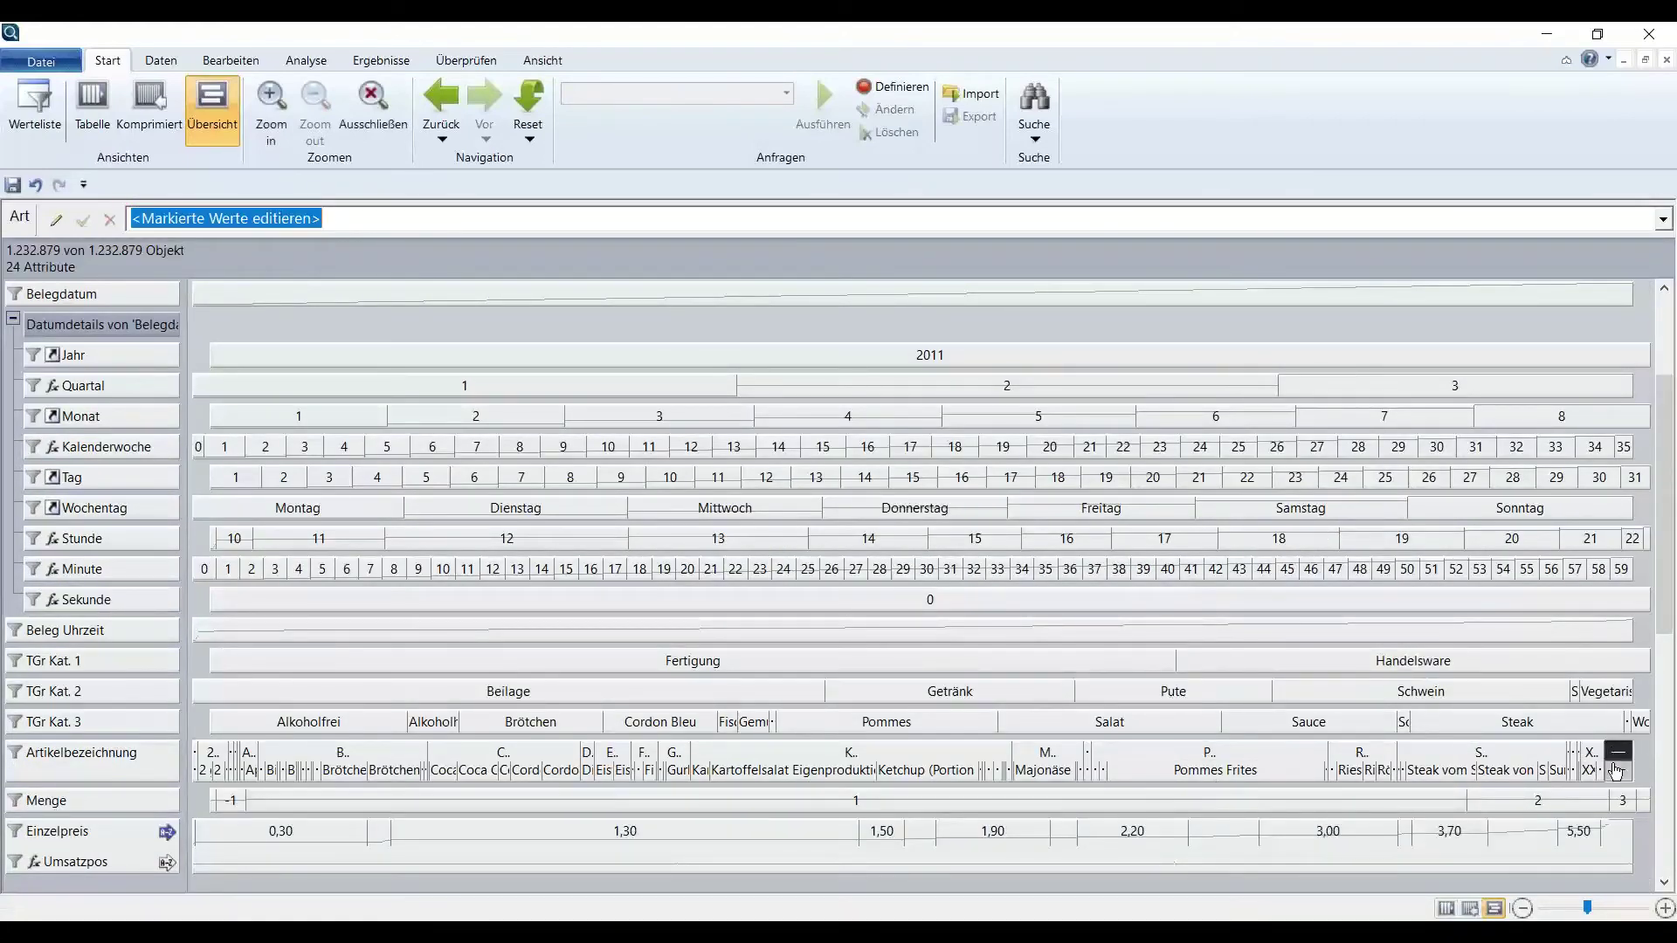
scroll(993, 709, down, 2)
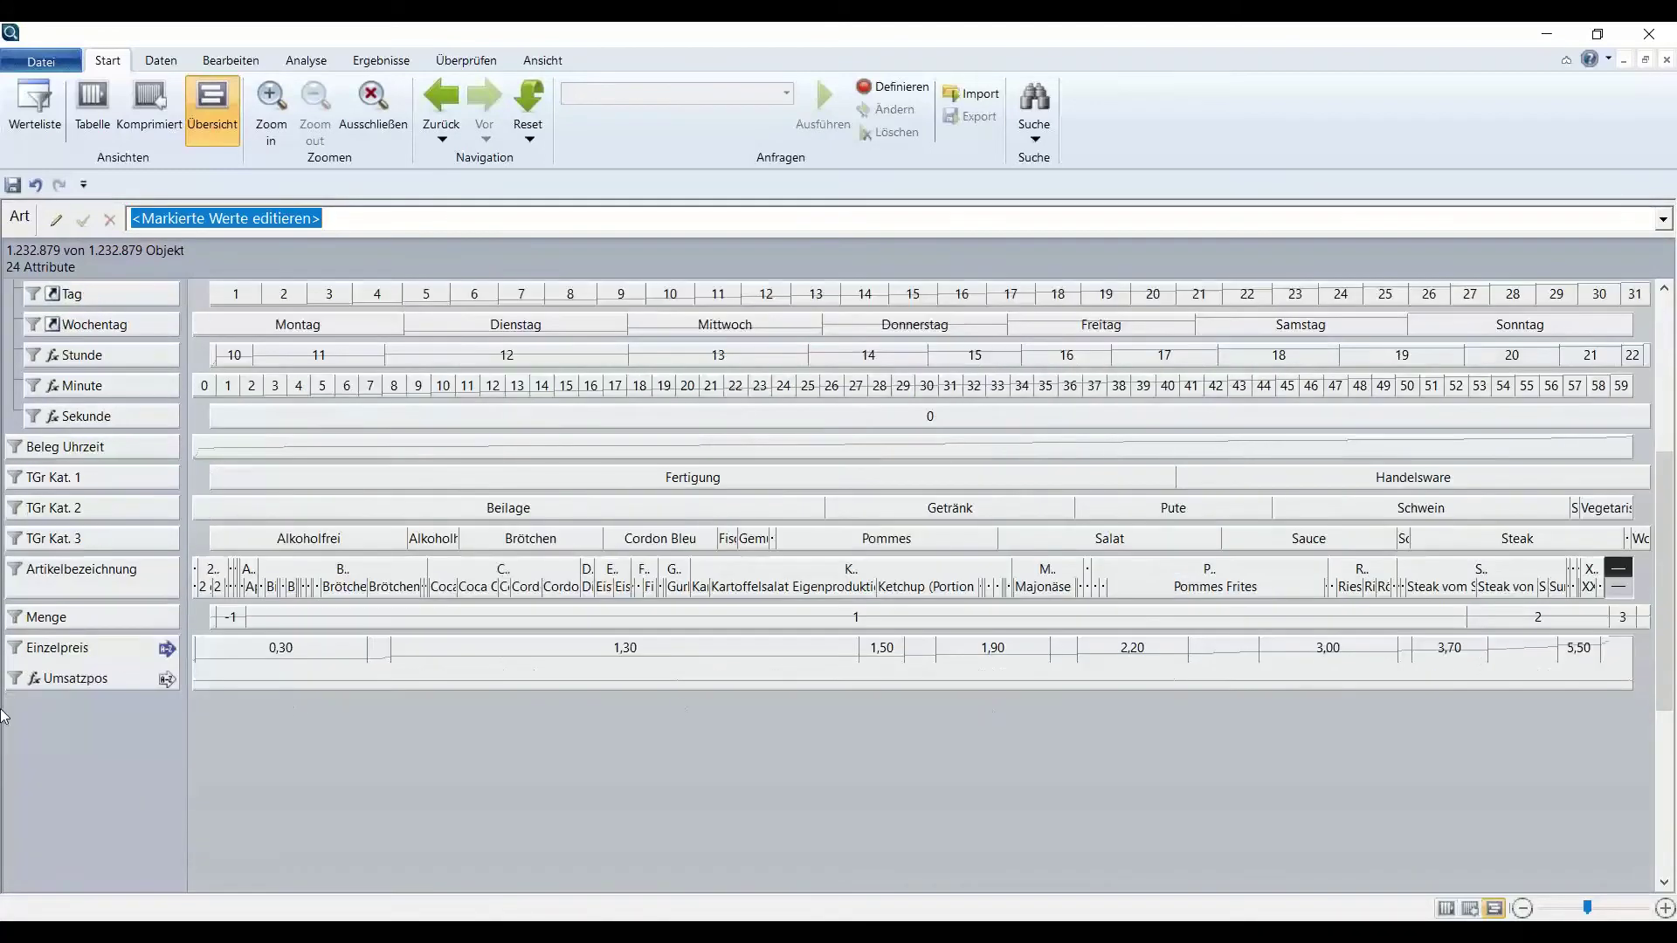
Add a sum attribute for Umsatzpos.
click(87, 678)
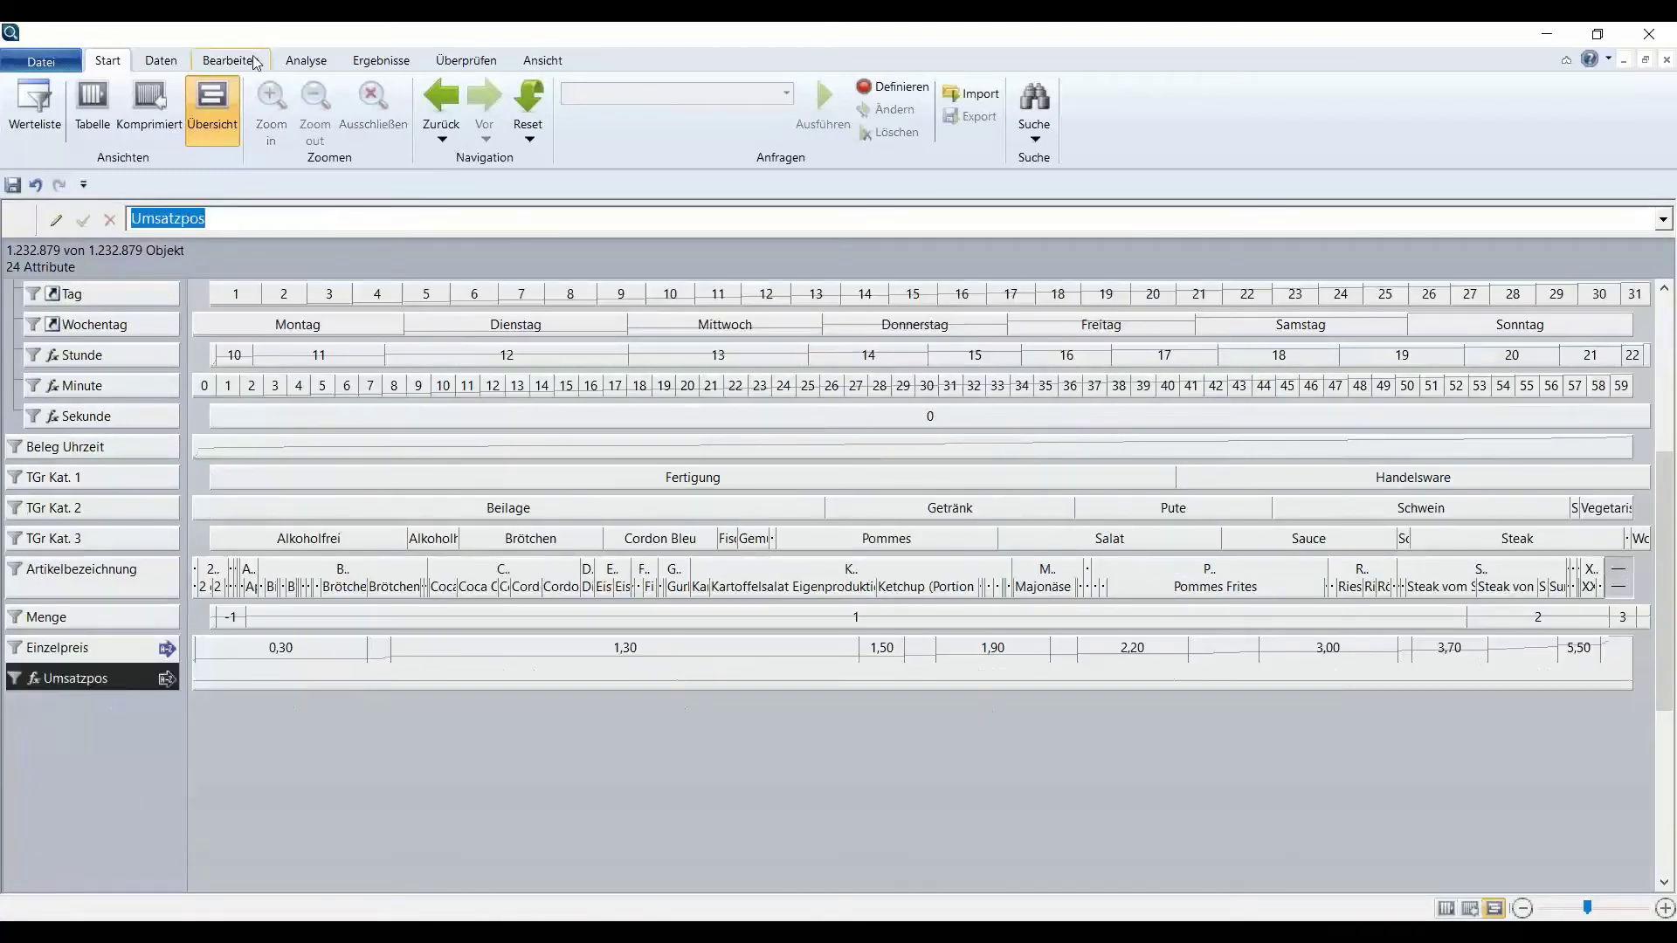
click(306, 60)
click(446, 129)
click(479, 158)
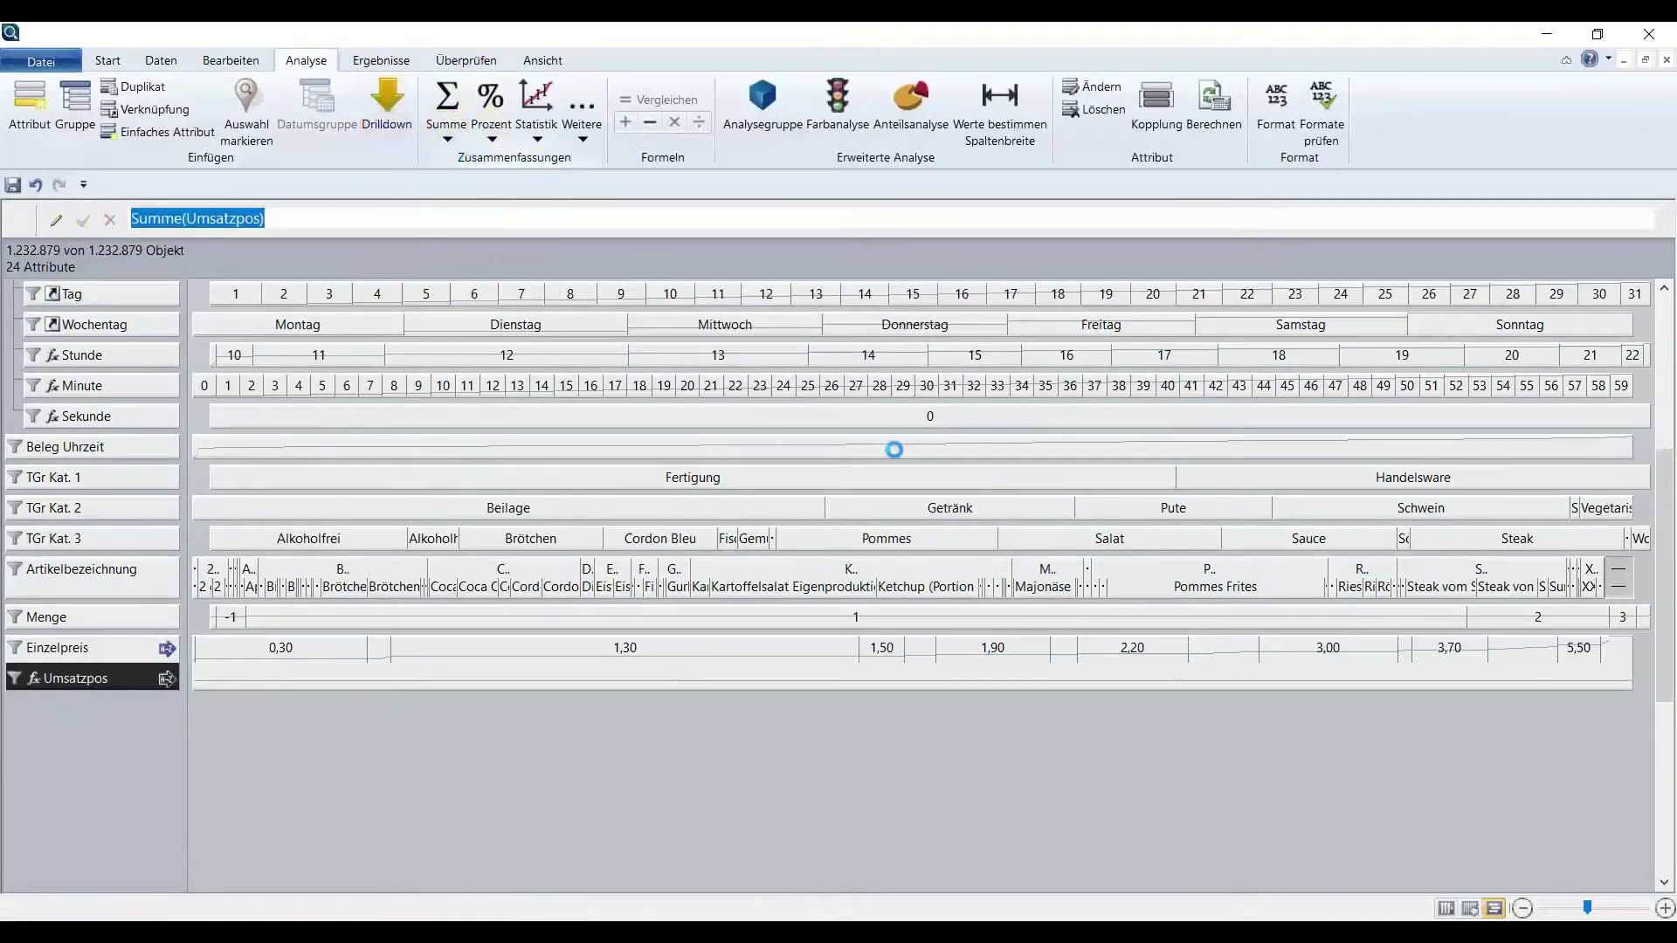
Narrow the data to TGr Kat. 3 Pommes, Wochentag Mittwoch and Filiale Düsseldorf, and check the sum of Umsatzpos.
double_click(887, 538)
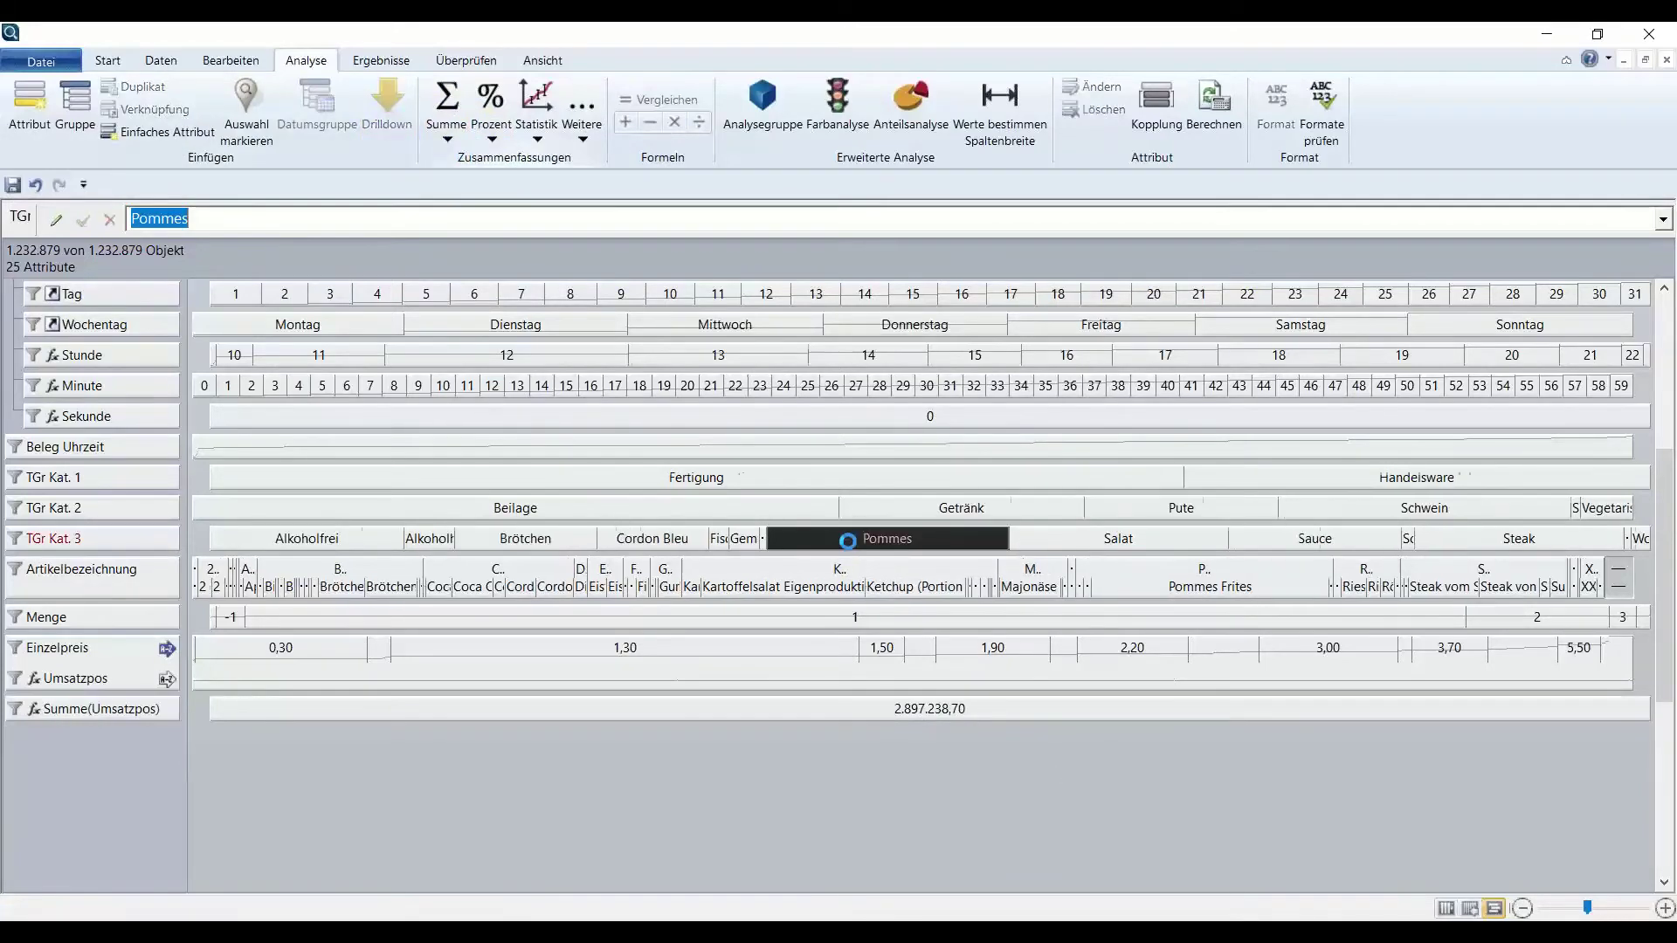
double_click(725, 322)
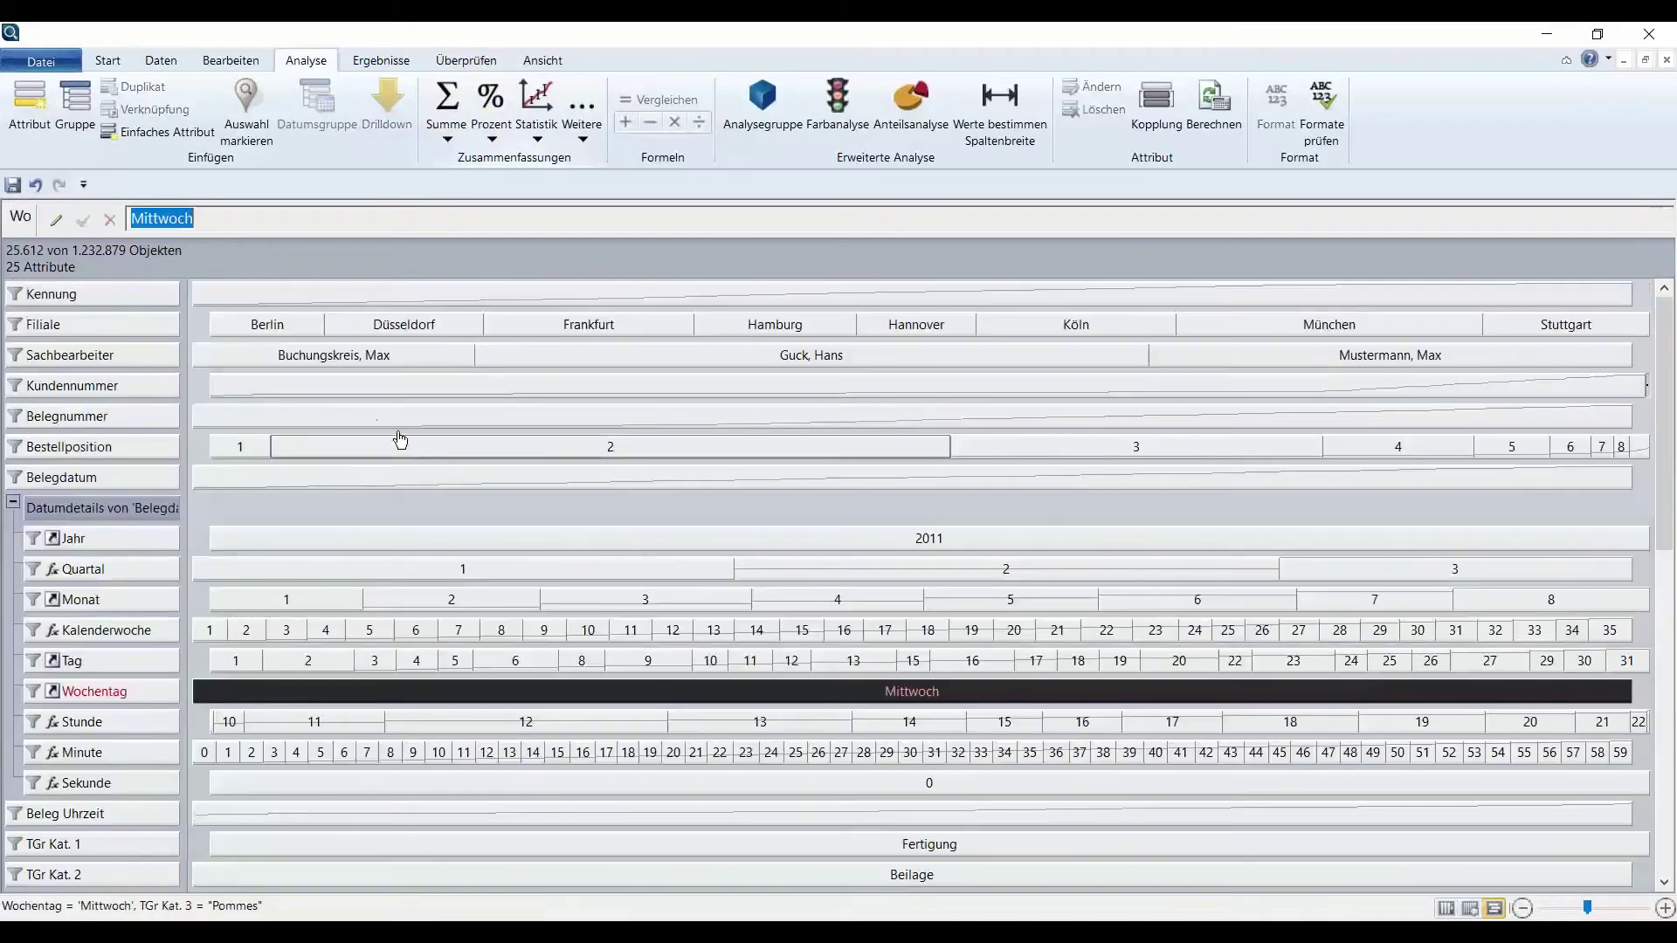
double_click(403, 330)
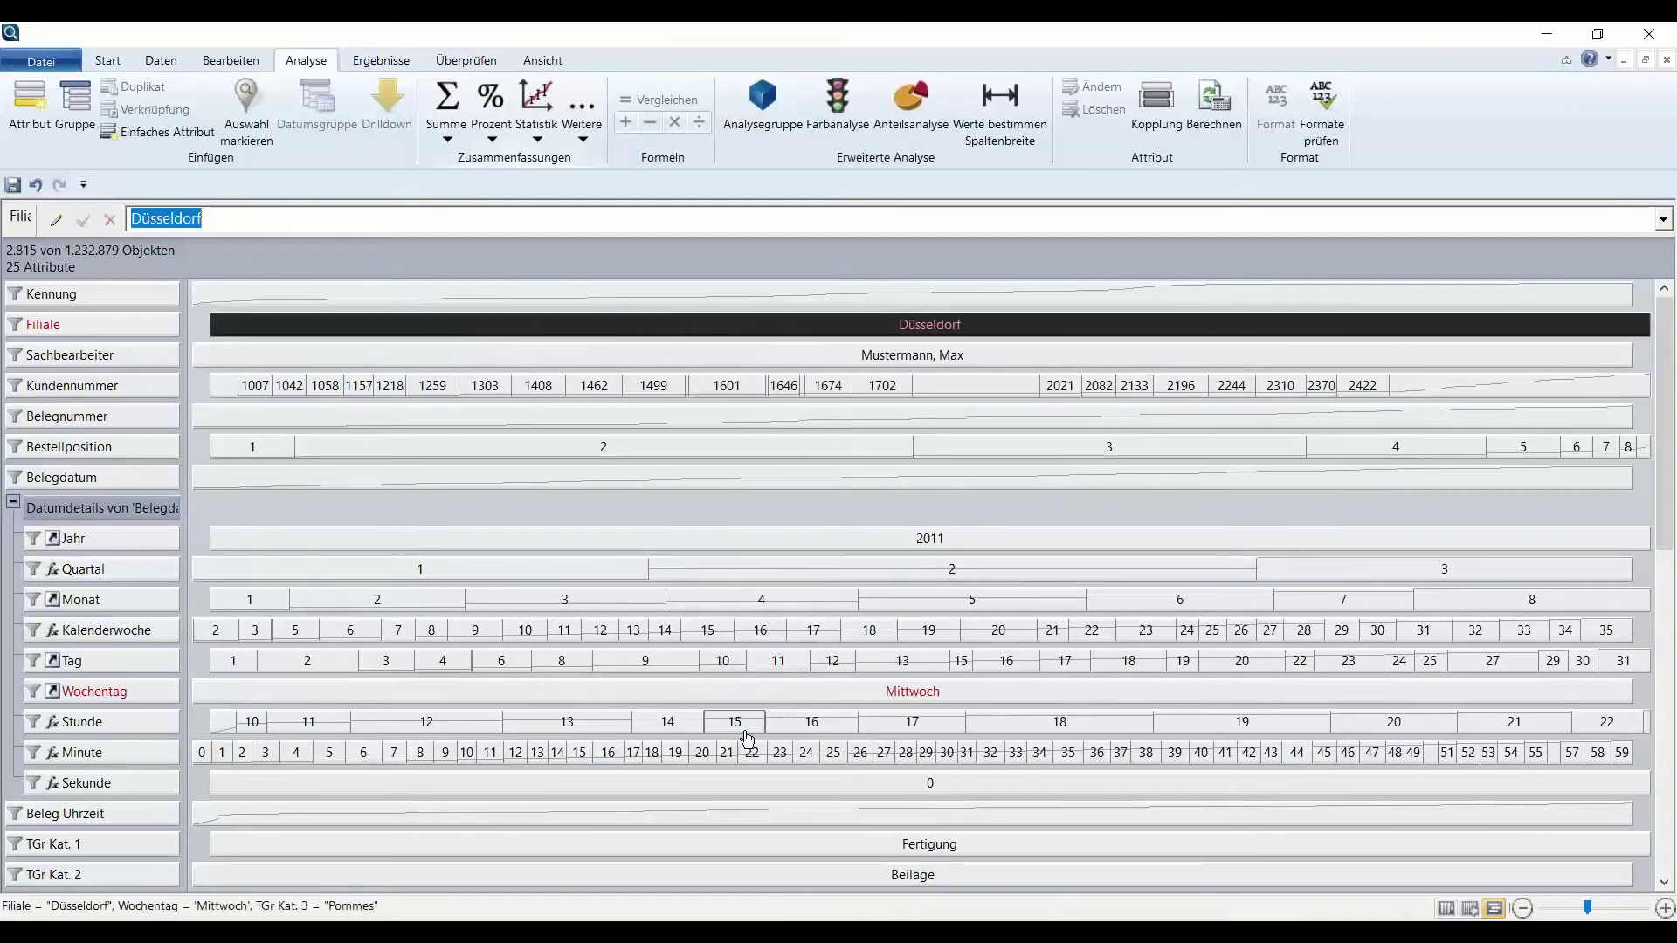
scroll(743, 740, down, 2)
click(908, 709)
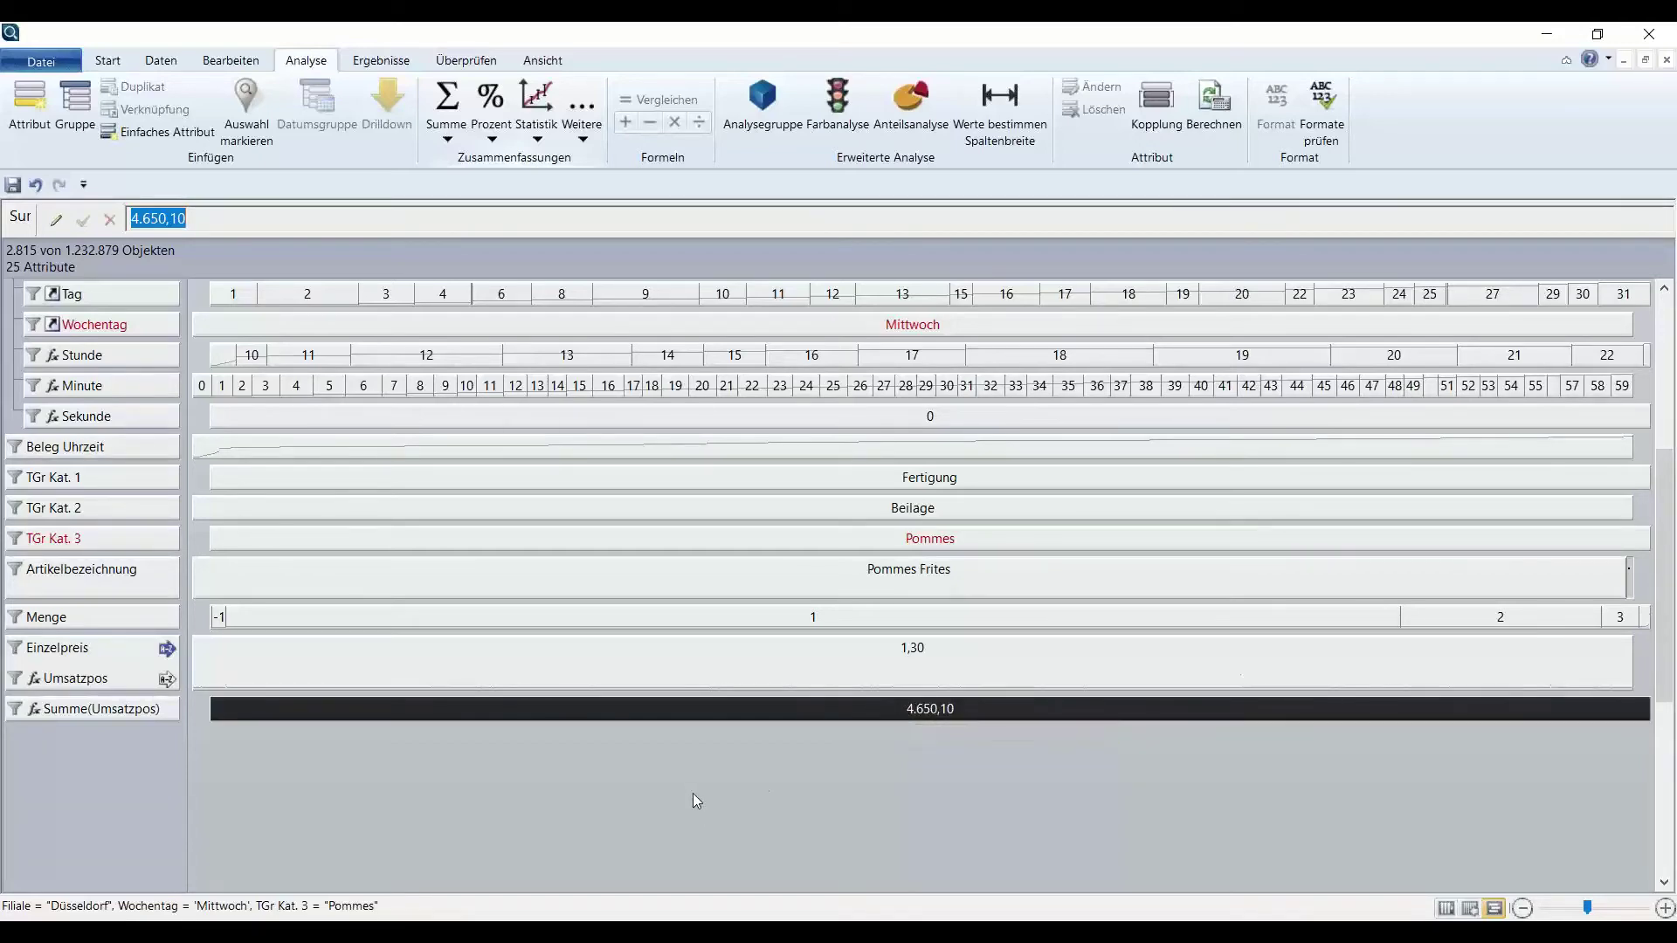
scroll(695, 795, up, 4)
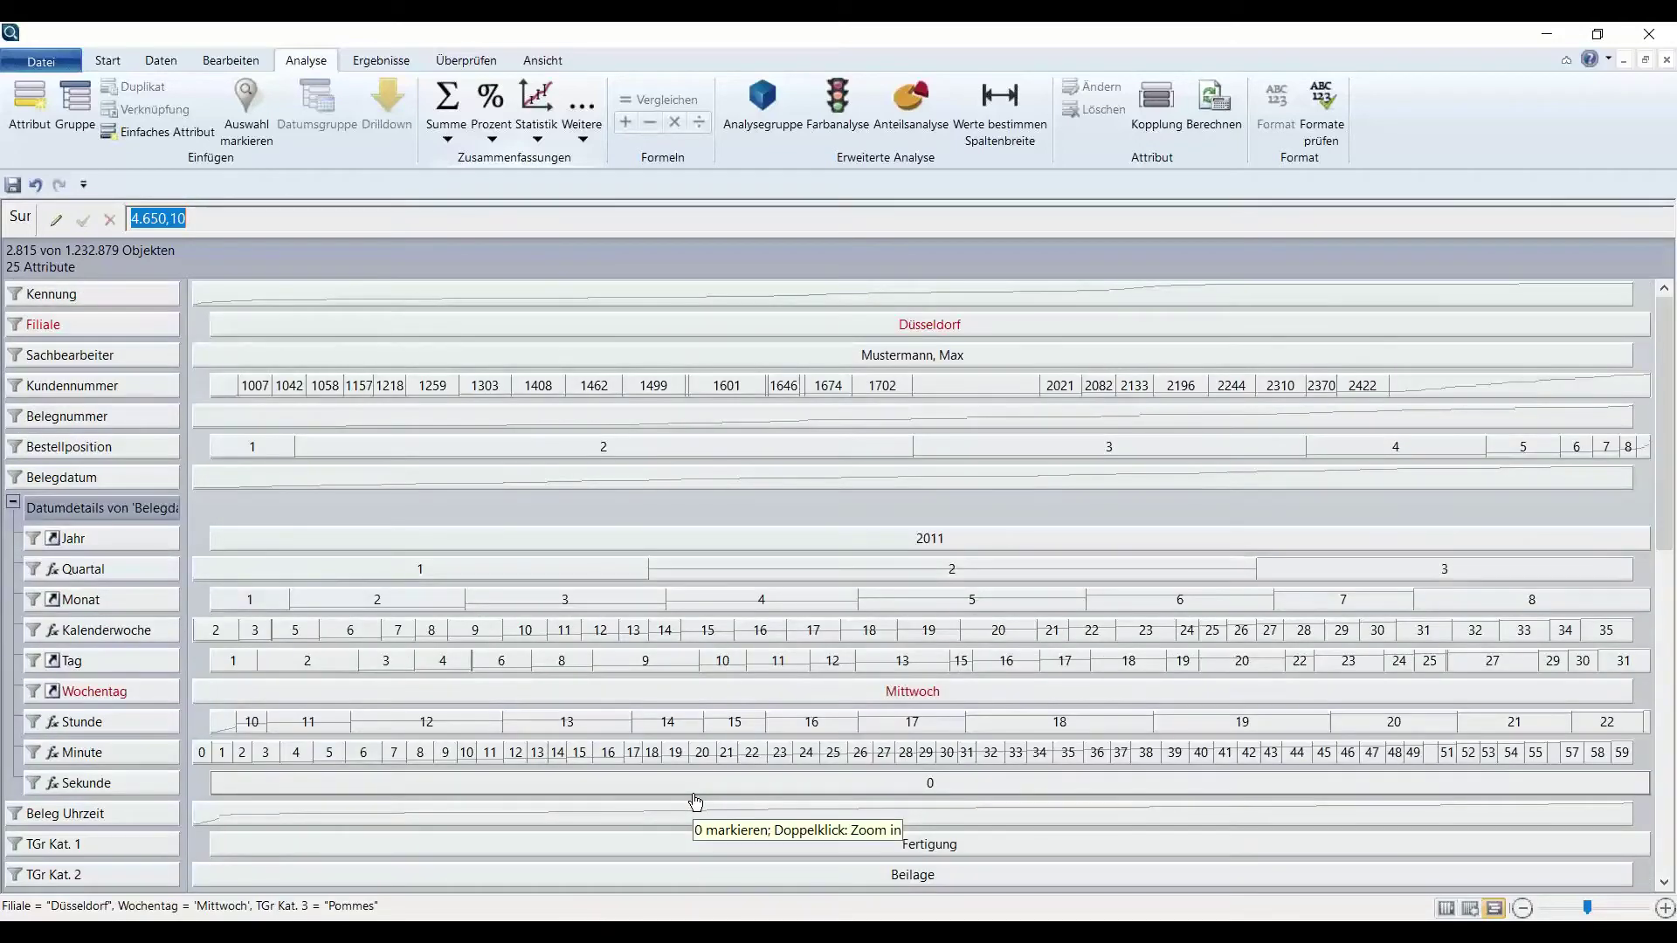
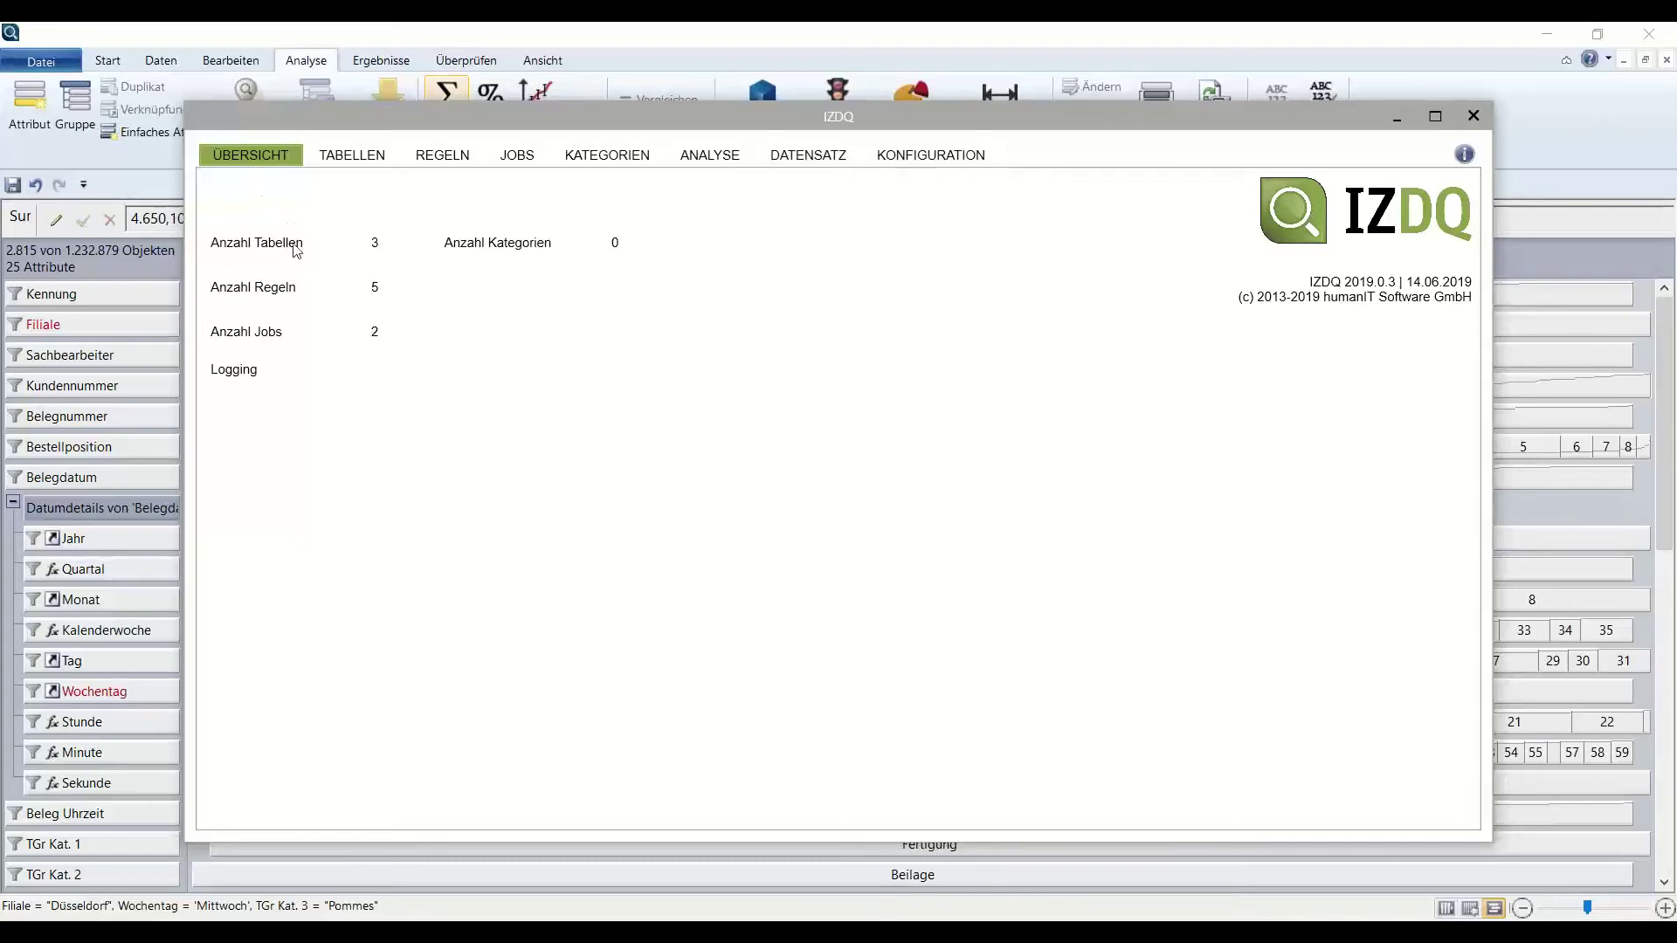
In IZDQ, open the DQAuto table for analysis and zoom in on the records with missing Gesamtverbrauch (l/100 km).
click(357, 171)
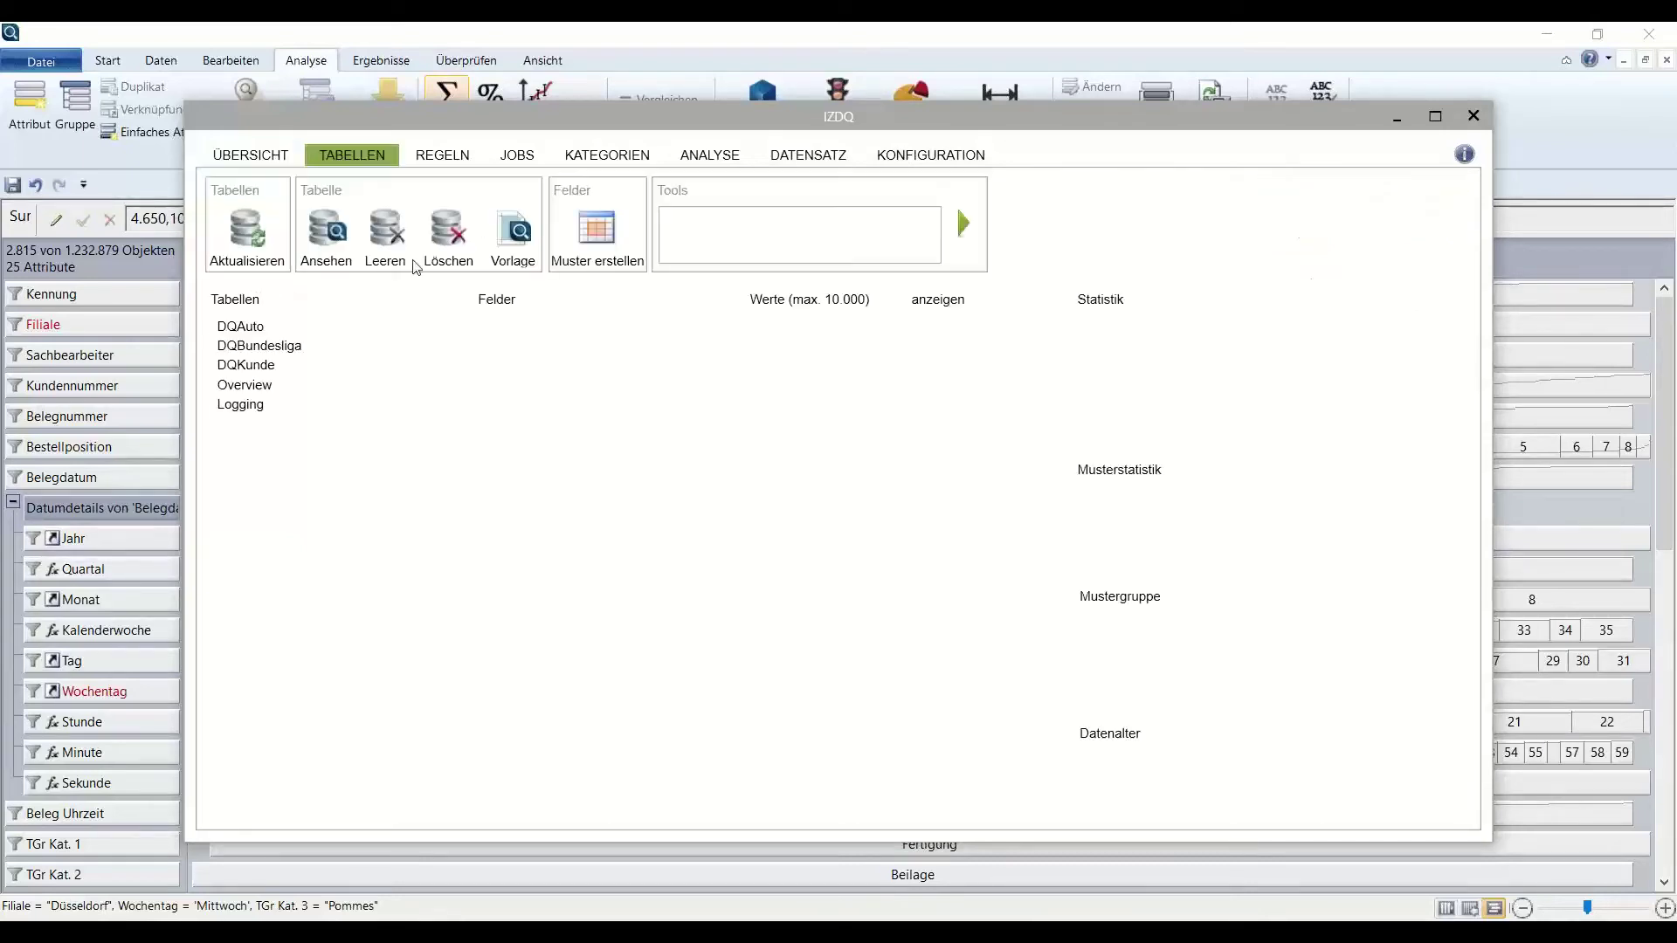
click(257, 326)
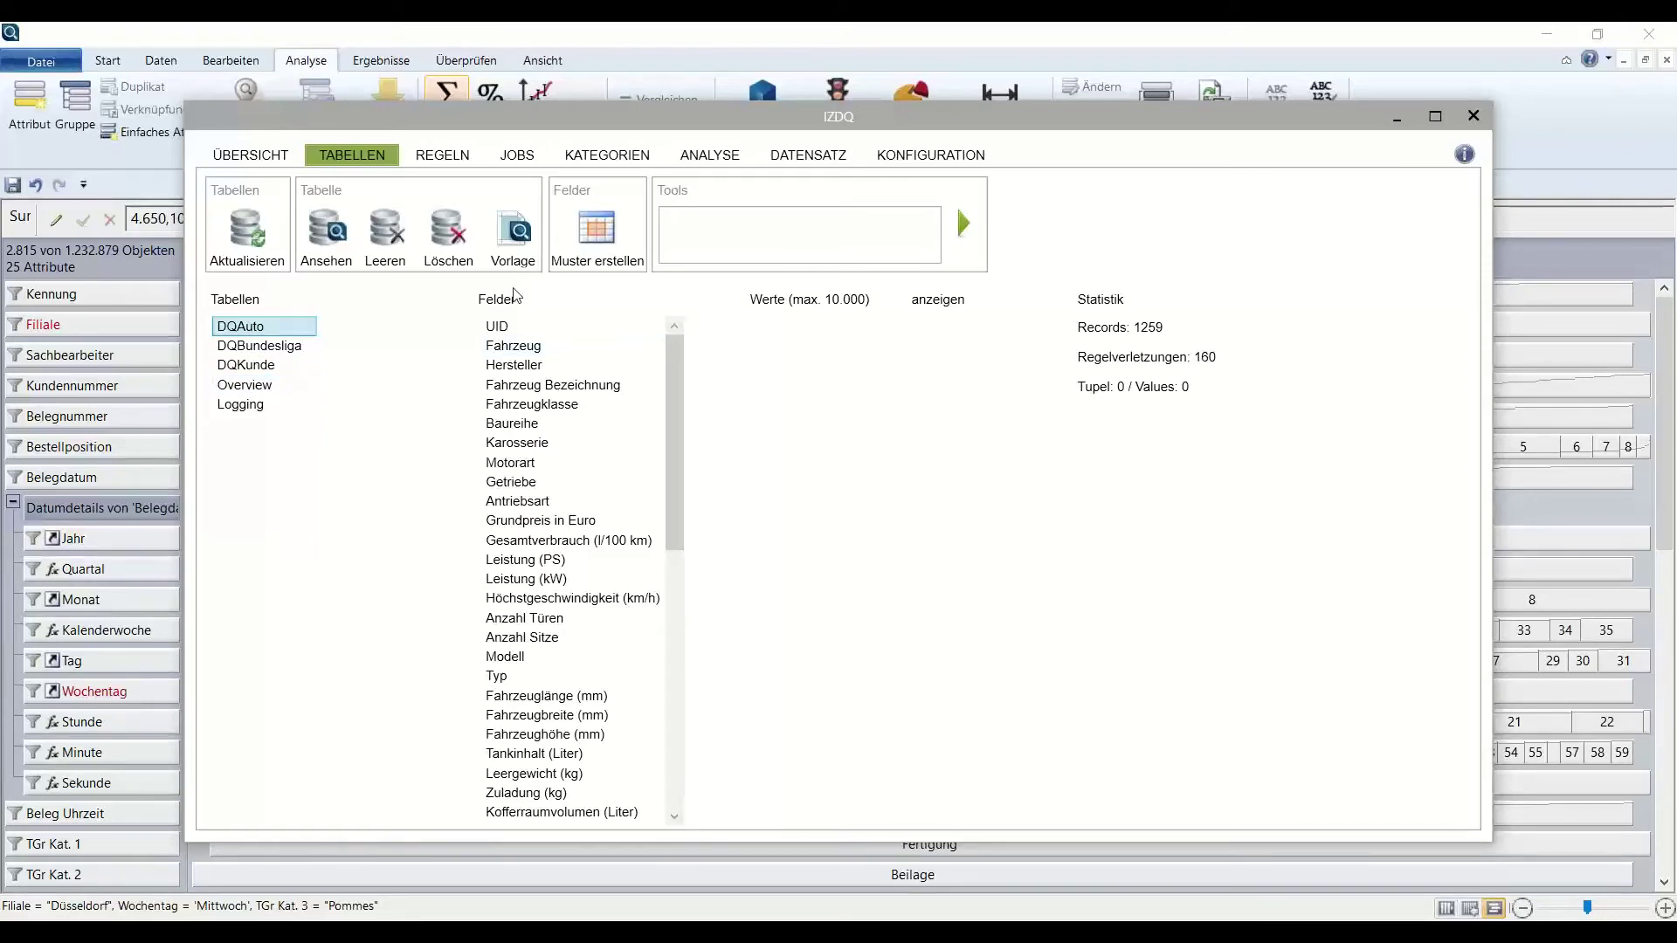
click(326, 229)
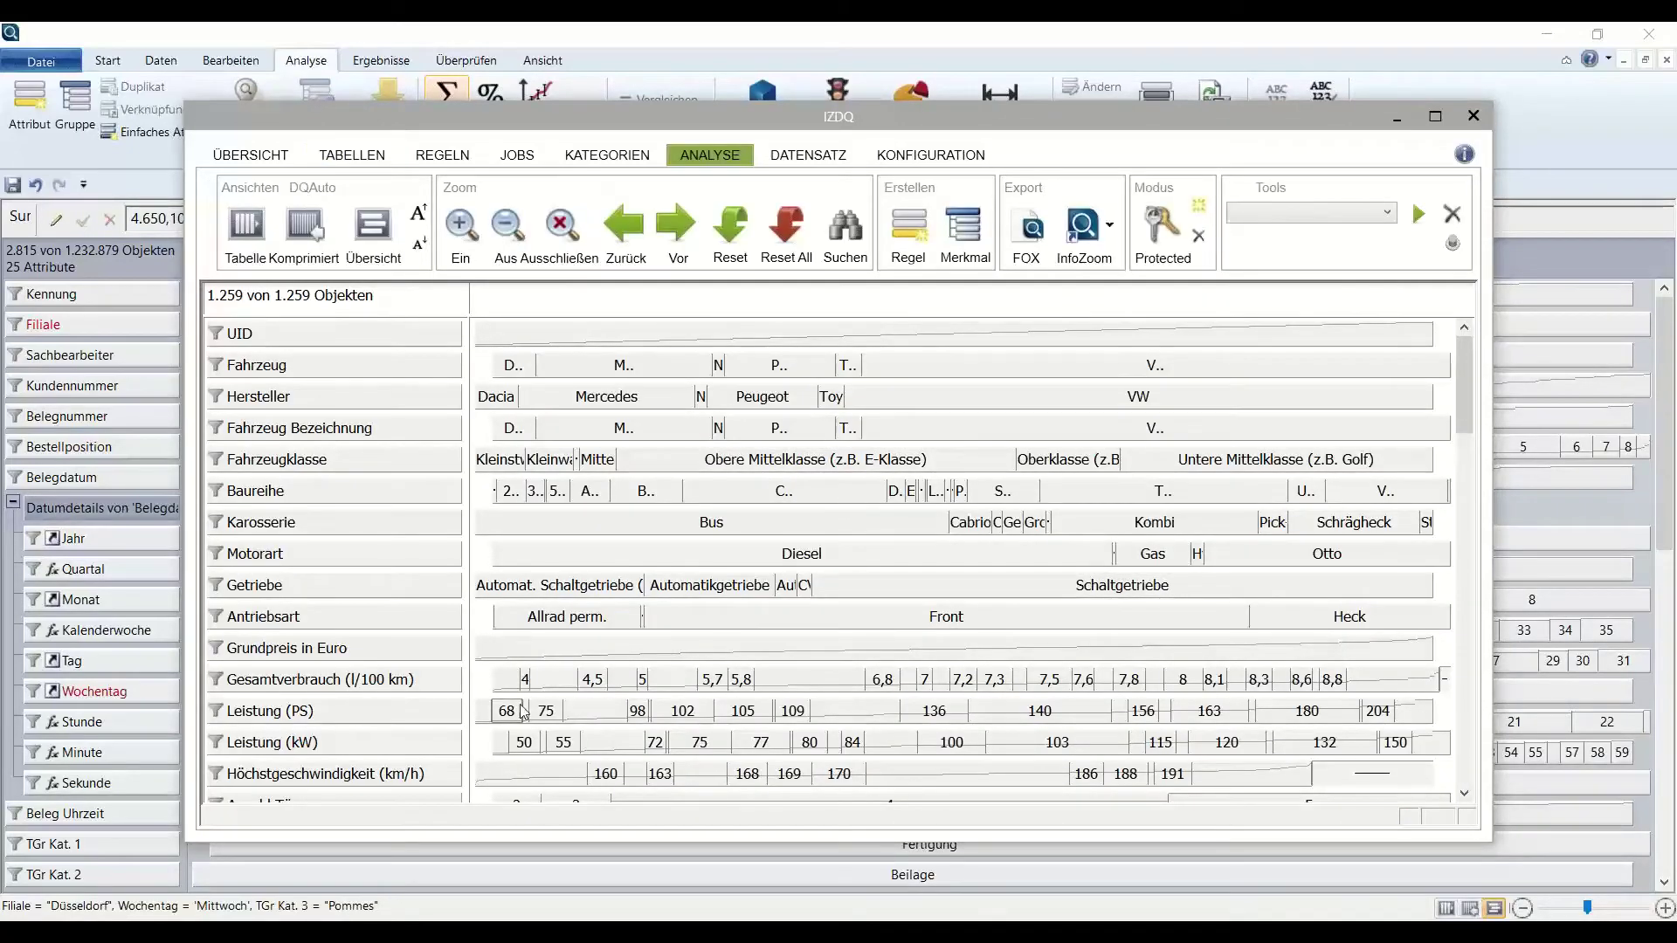
click(1445, 681)
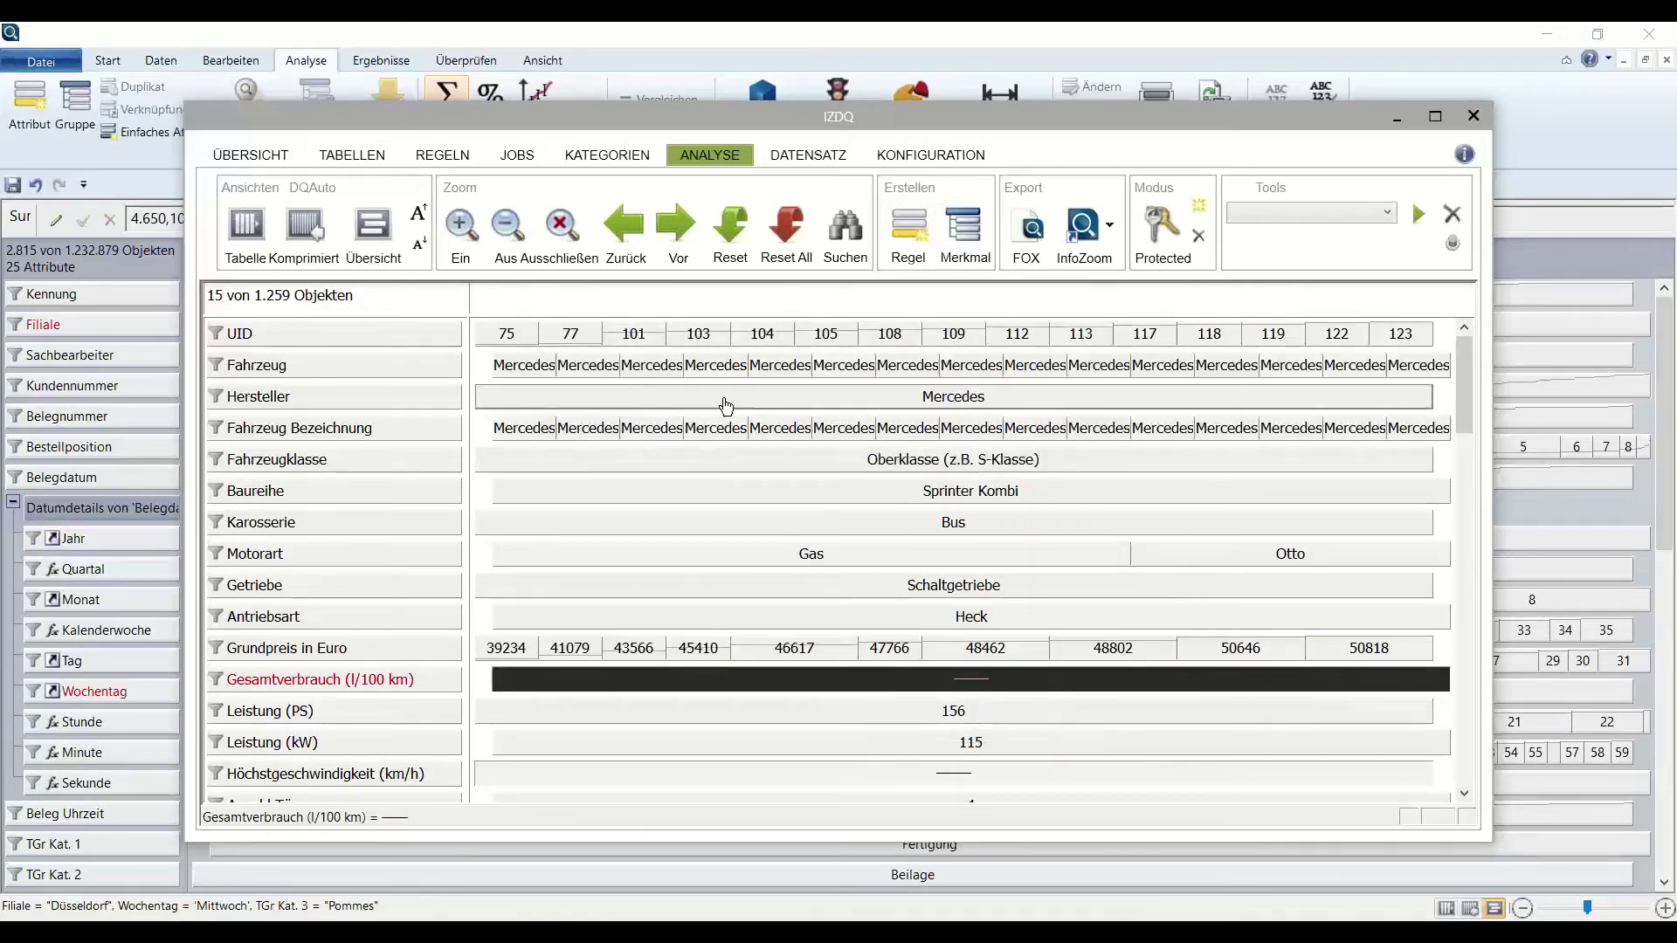
Create a DQAuto rule from the missing Gesamtverbrauch selection, name it "3 c c c c c g erbrauch leer abr", keep the weighting at 100 and save it.
click(909, 225)
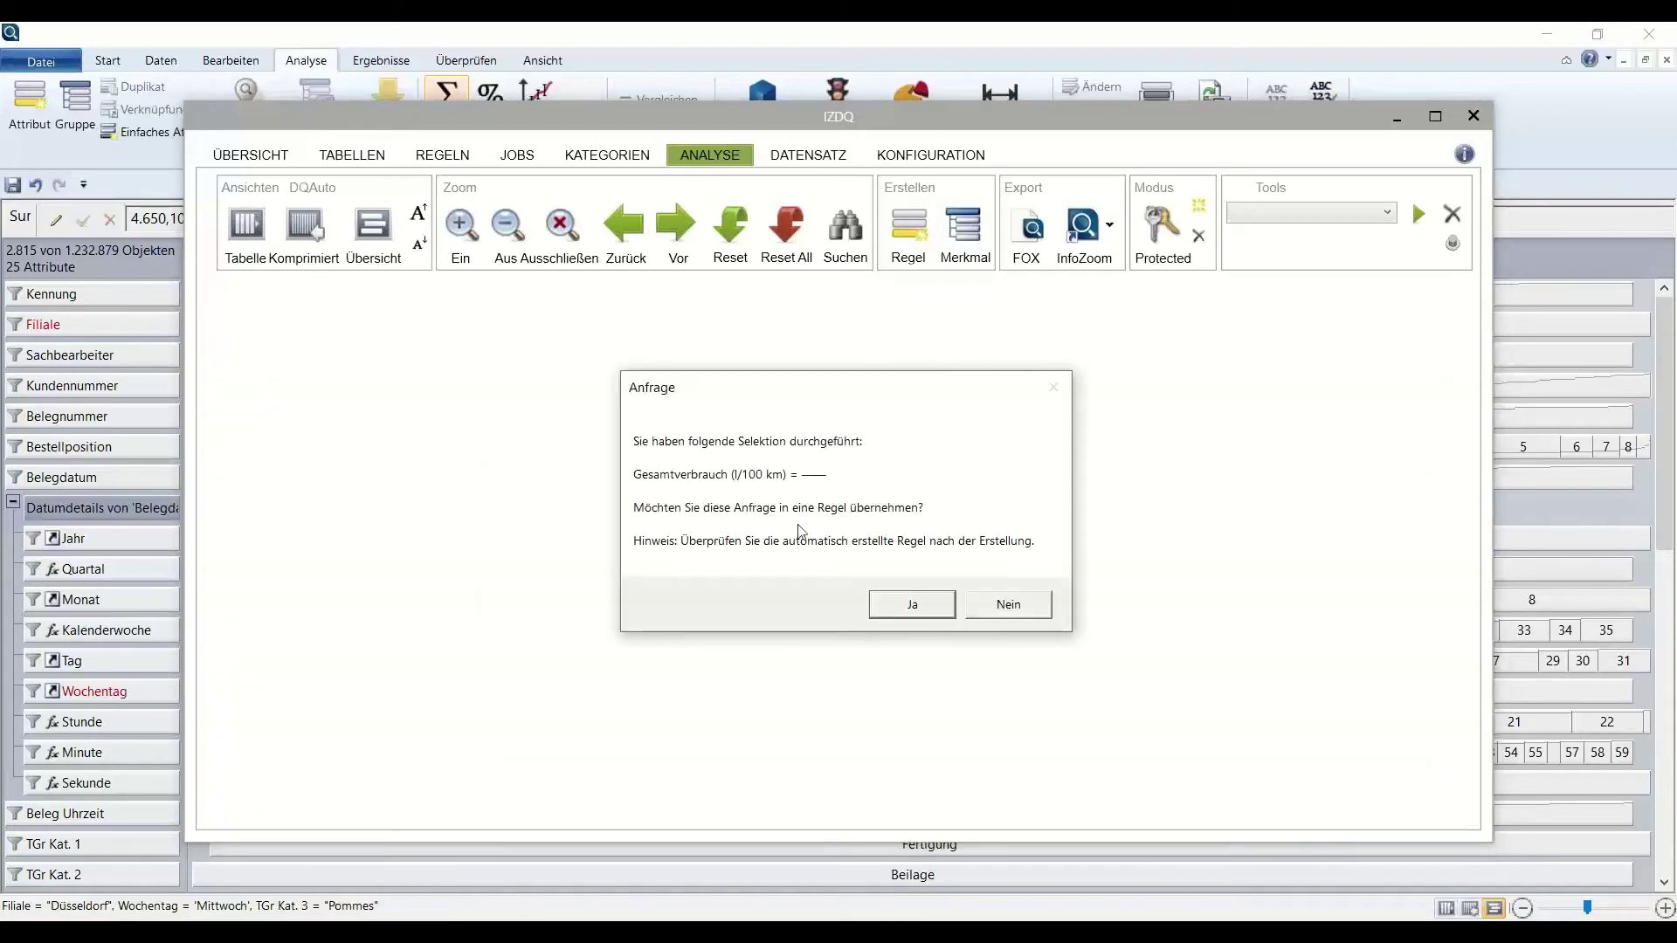
click(907, 604)
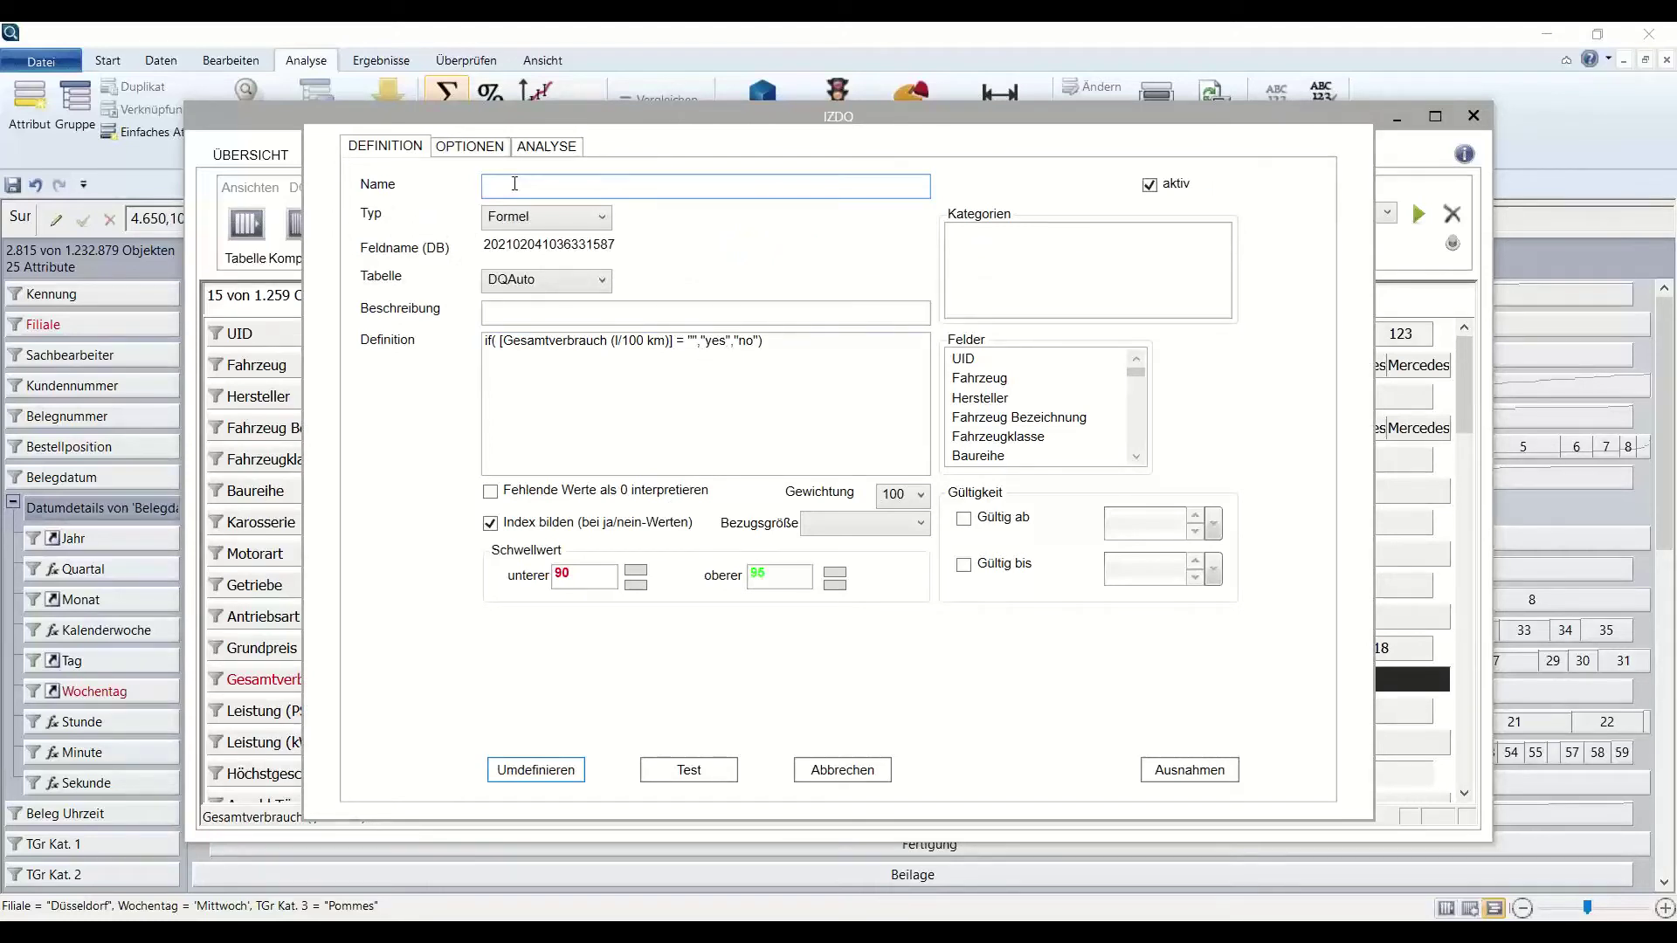
text(Gesamtverbrauch)
text( leer abr)
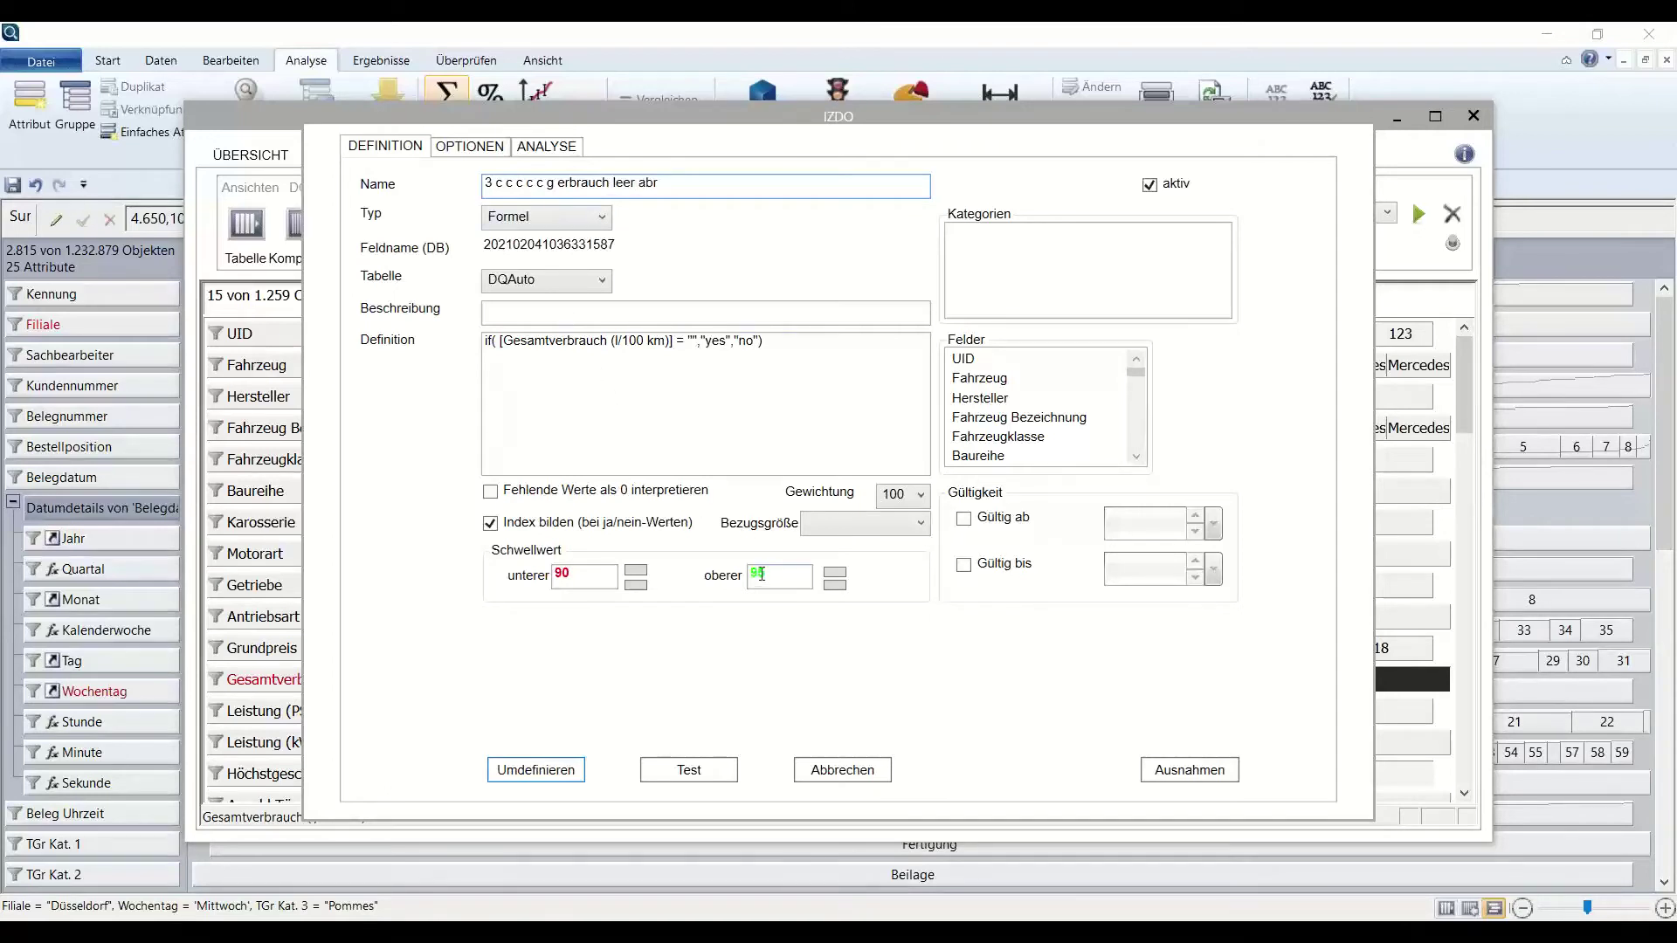
click(896, 502)
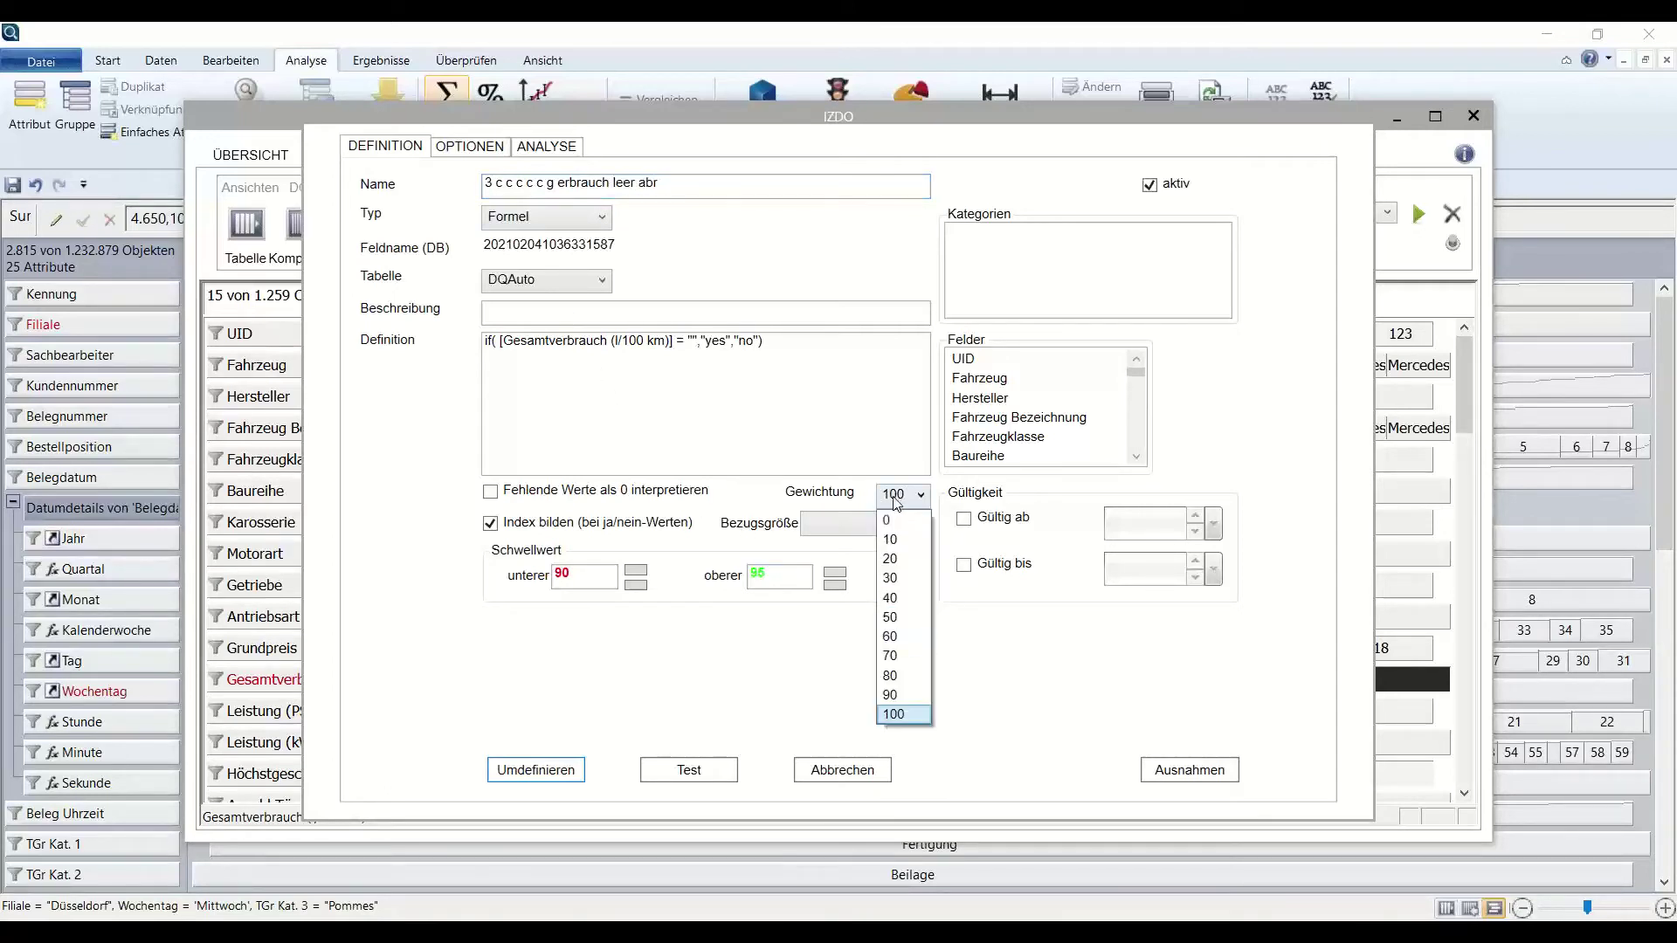
click(888, 503)
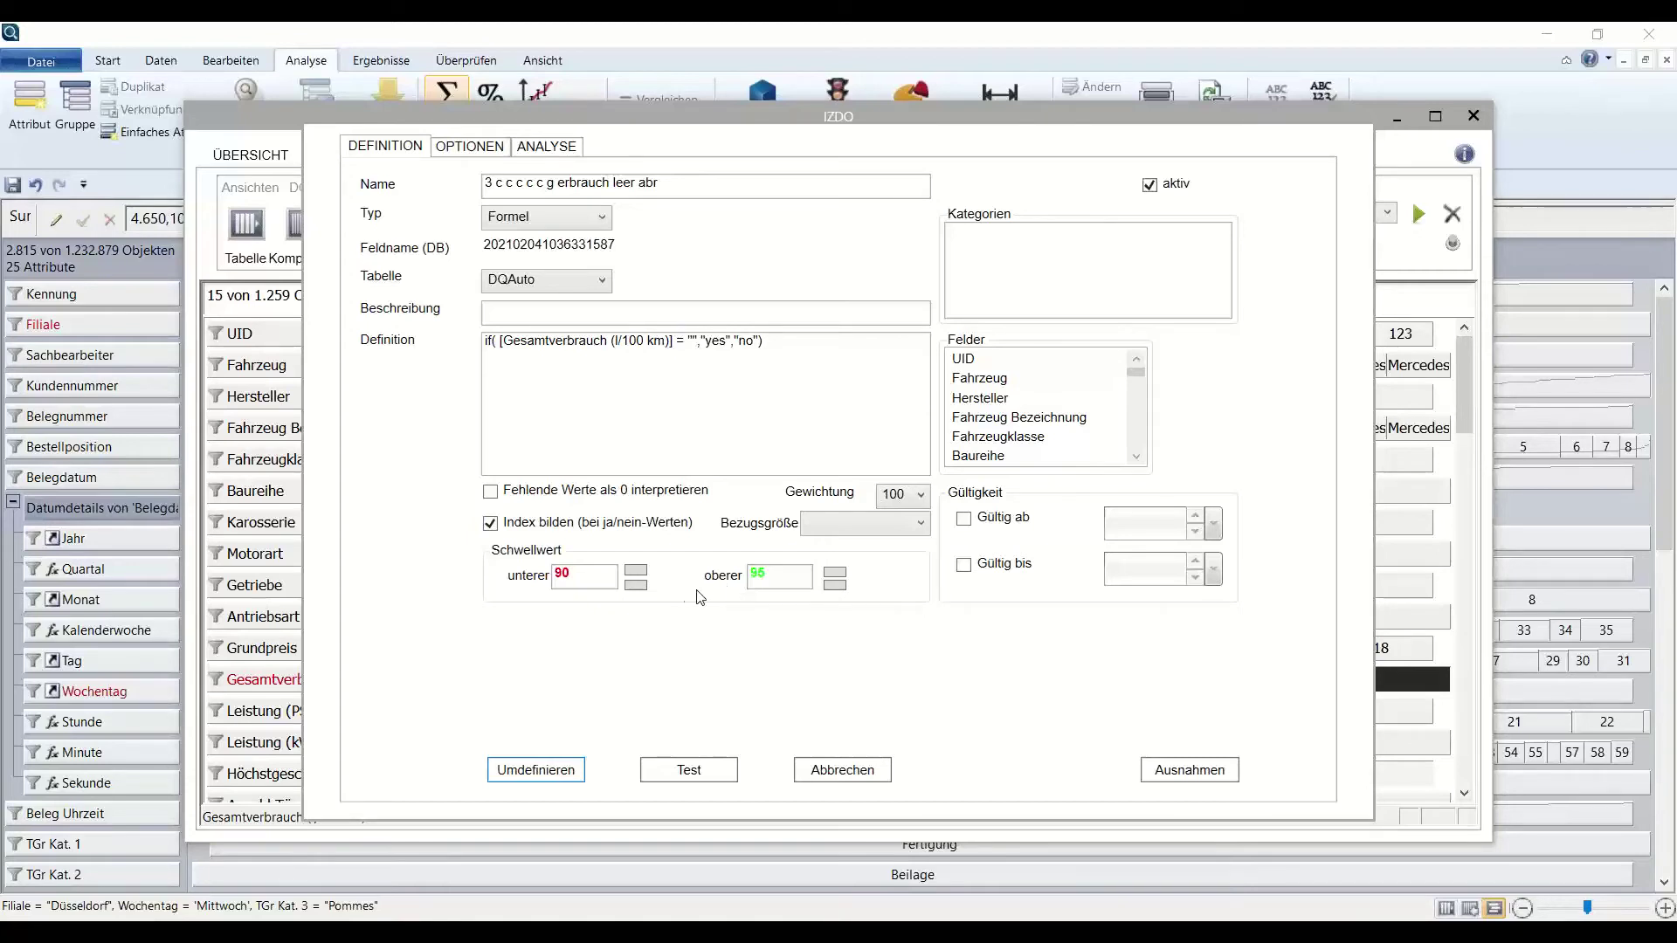
click(536, 771)
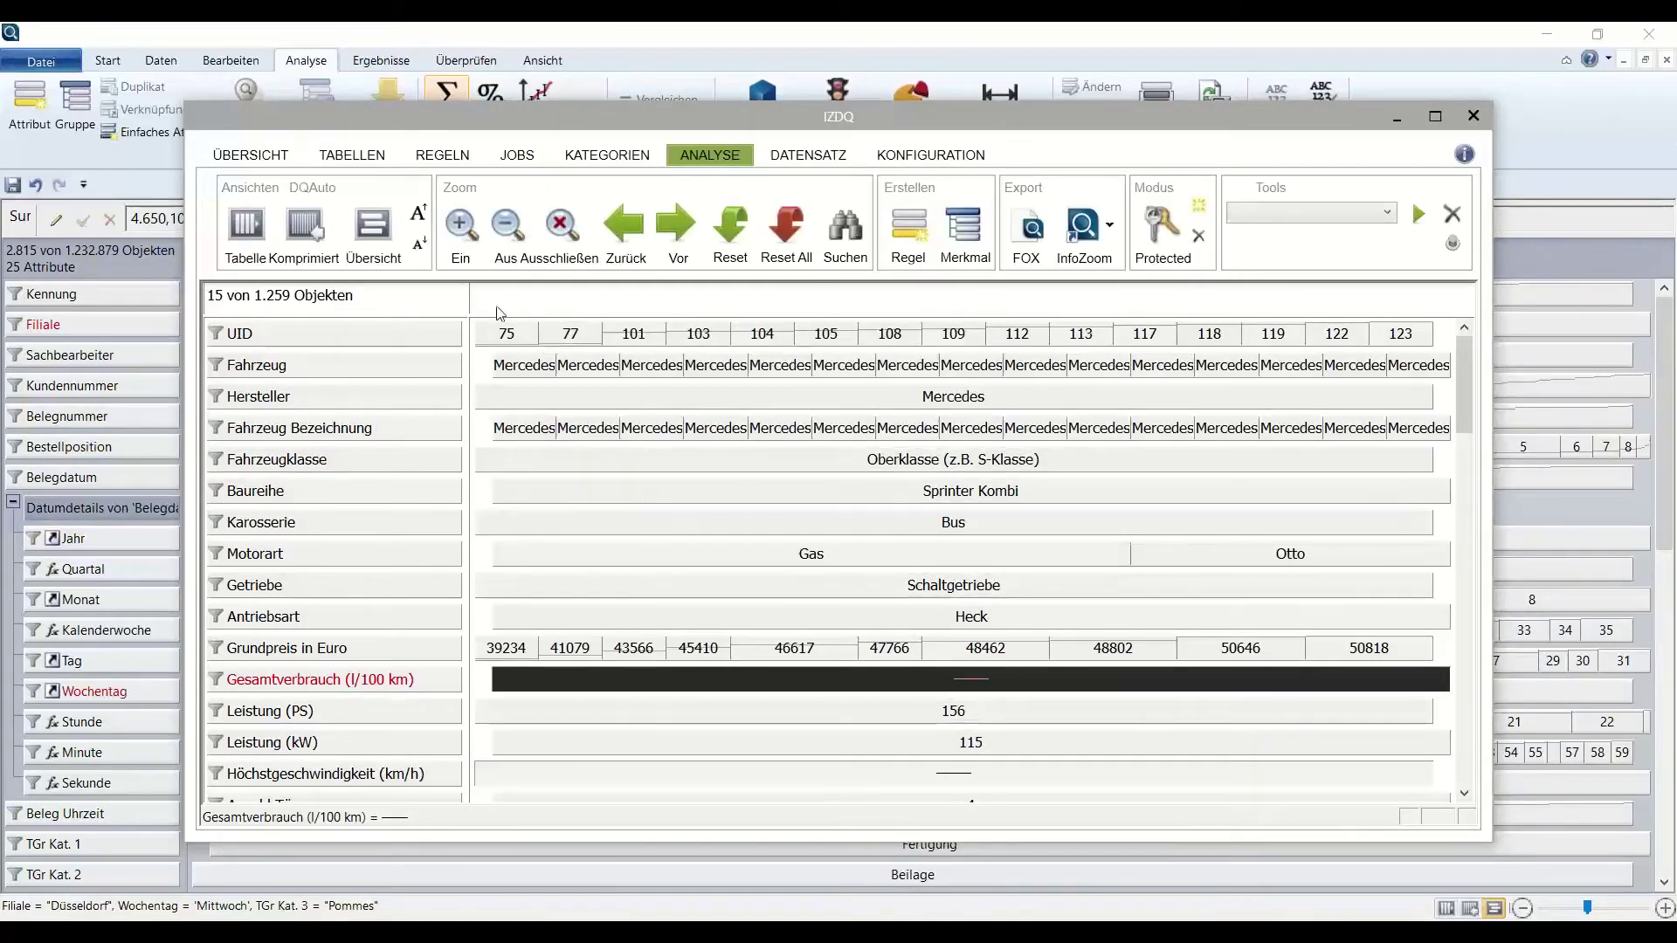
Add the "3 c c c c c g erbrauch leer abr" rule to the DQAuto job Autos prüfen and run the job.
click(516, 156)
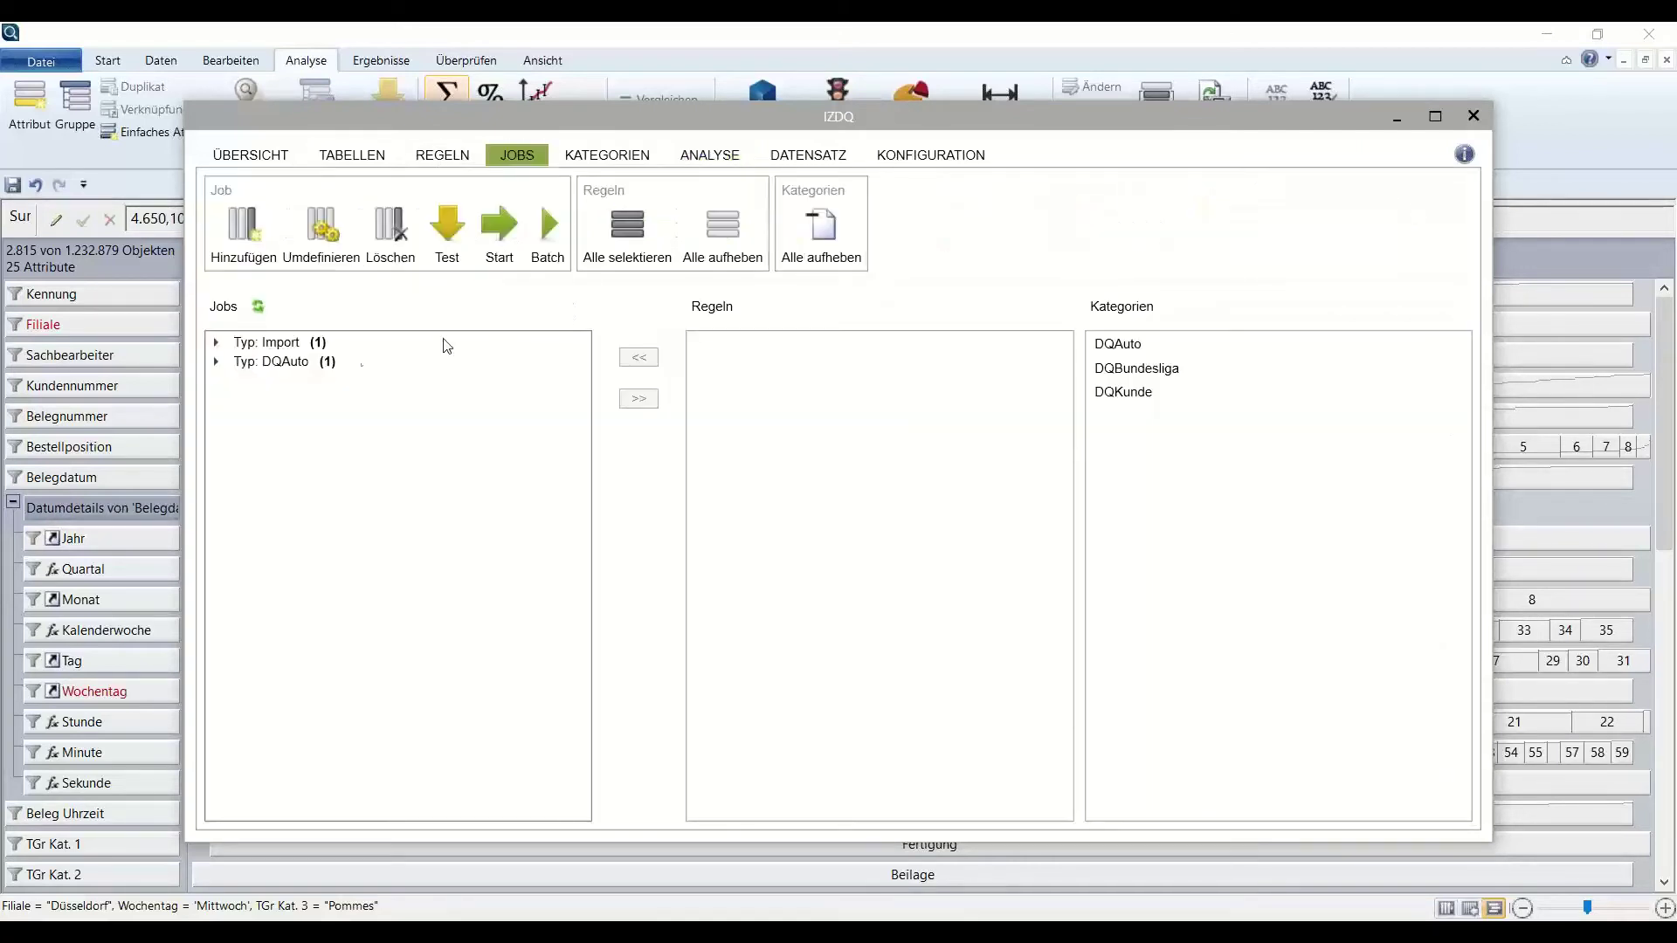
click(216, 362)
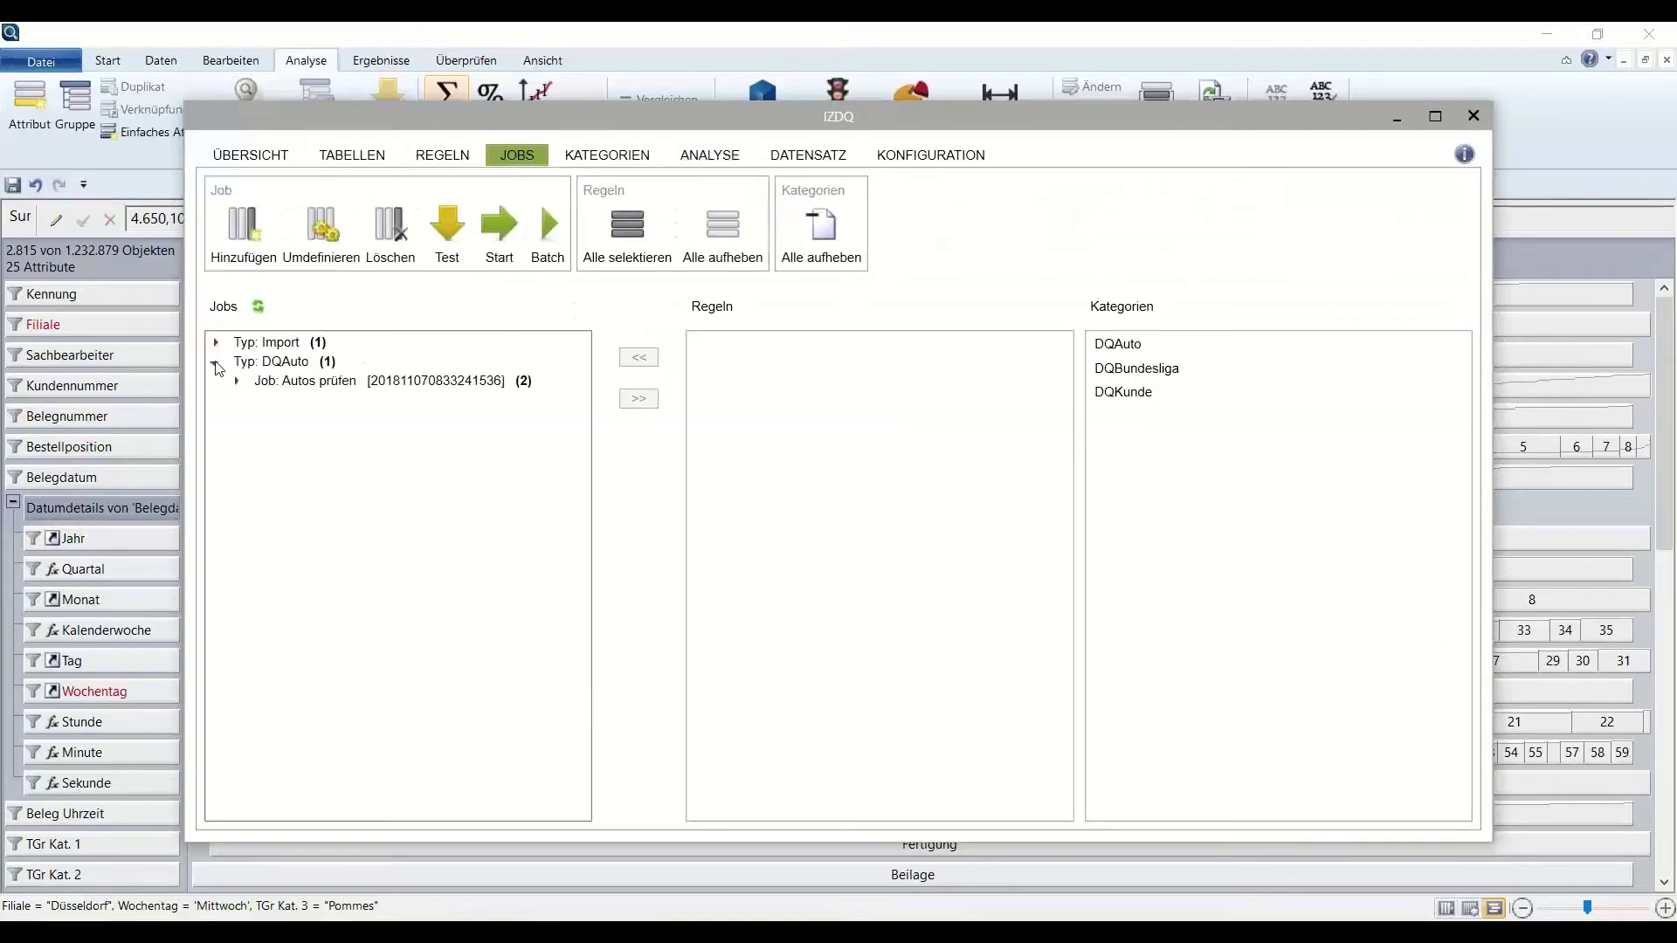
click(317, 384)
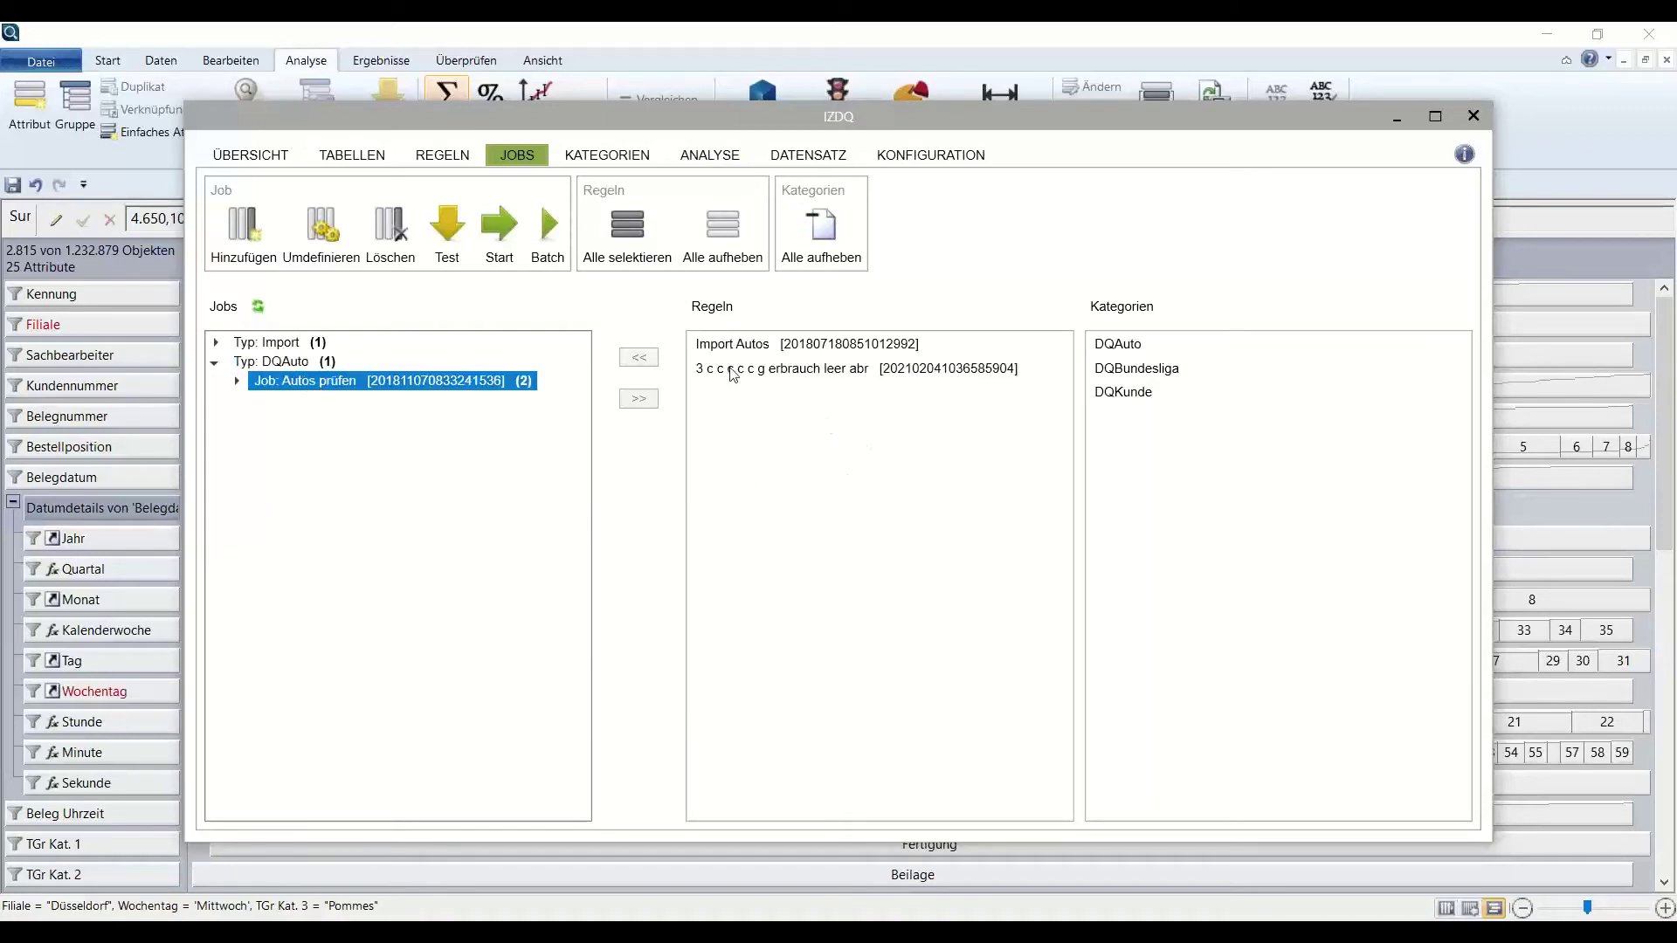
click(798, 372)
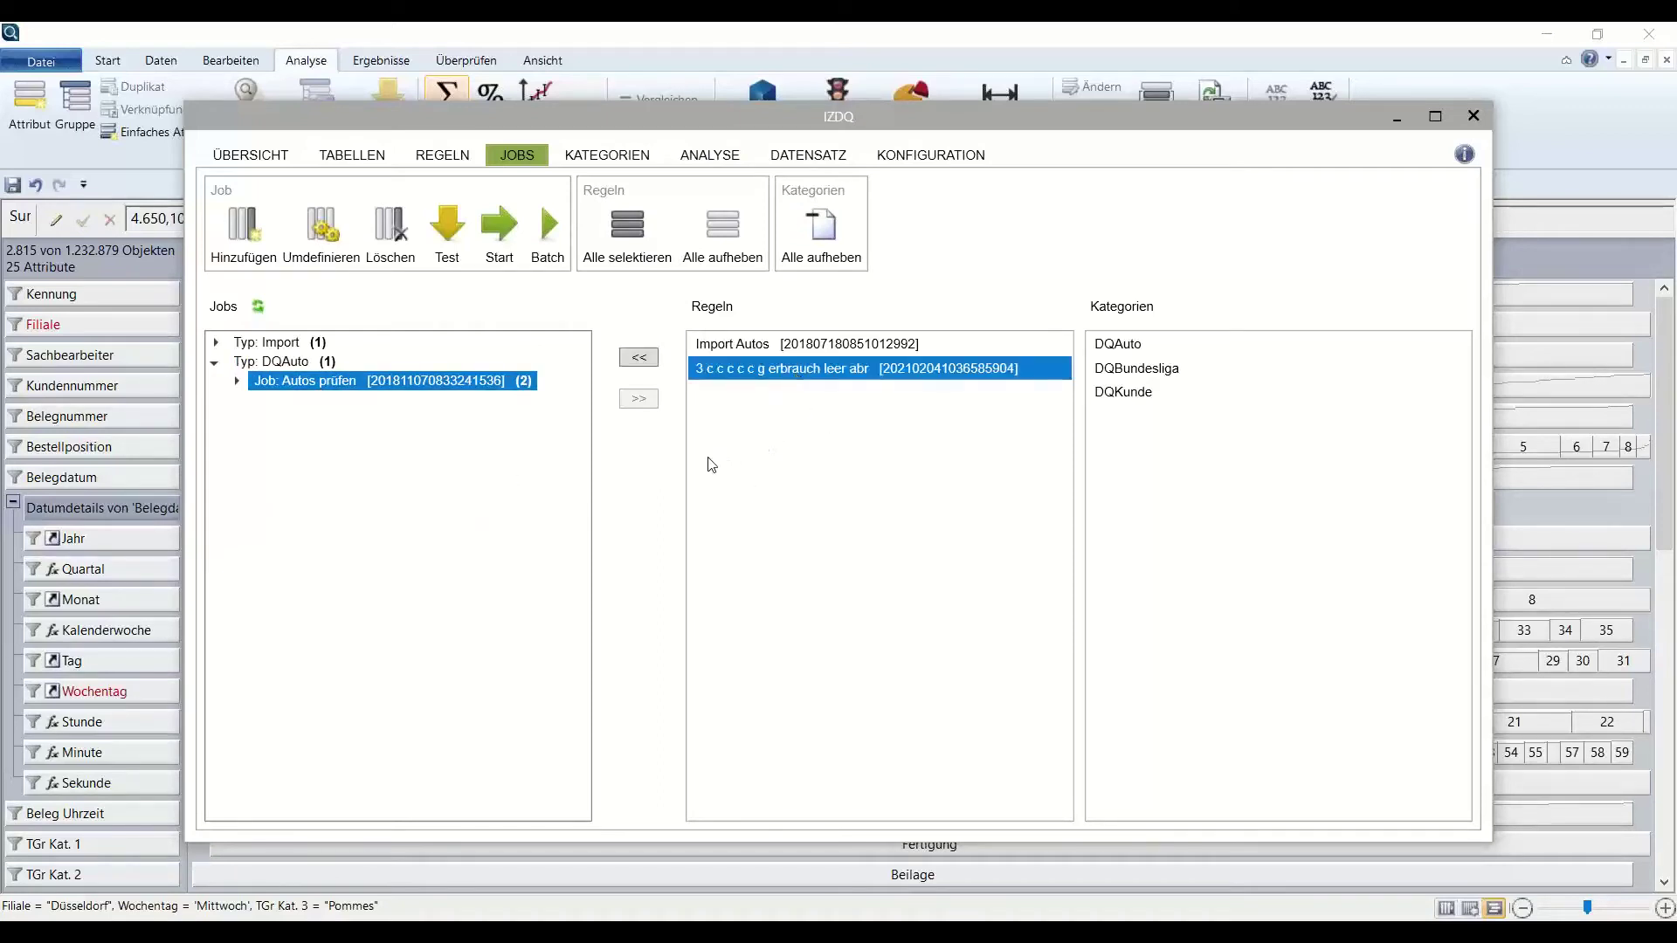
click(641, 358)
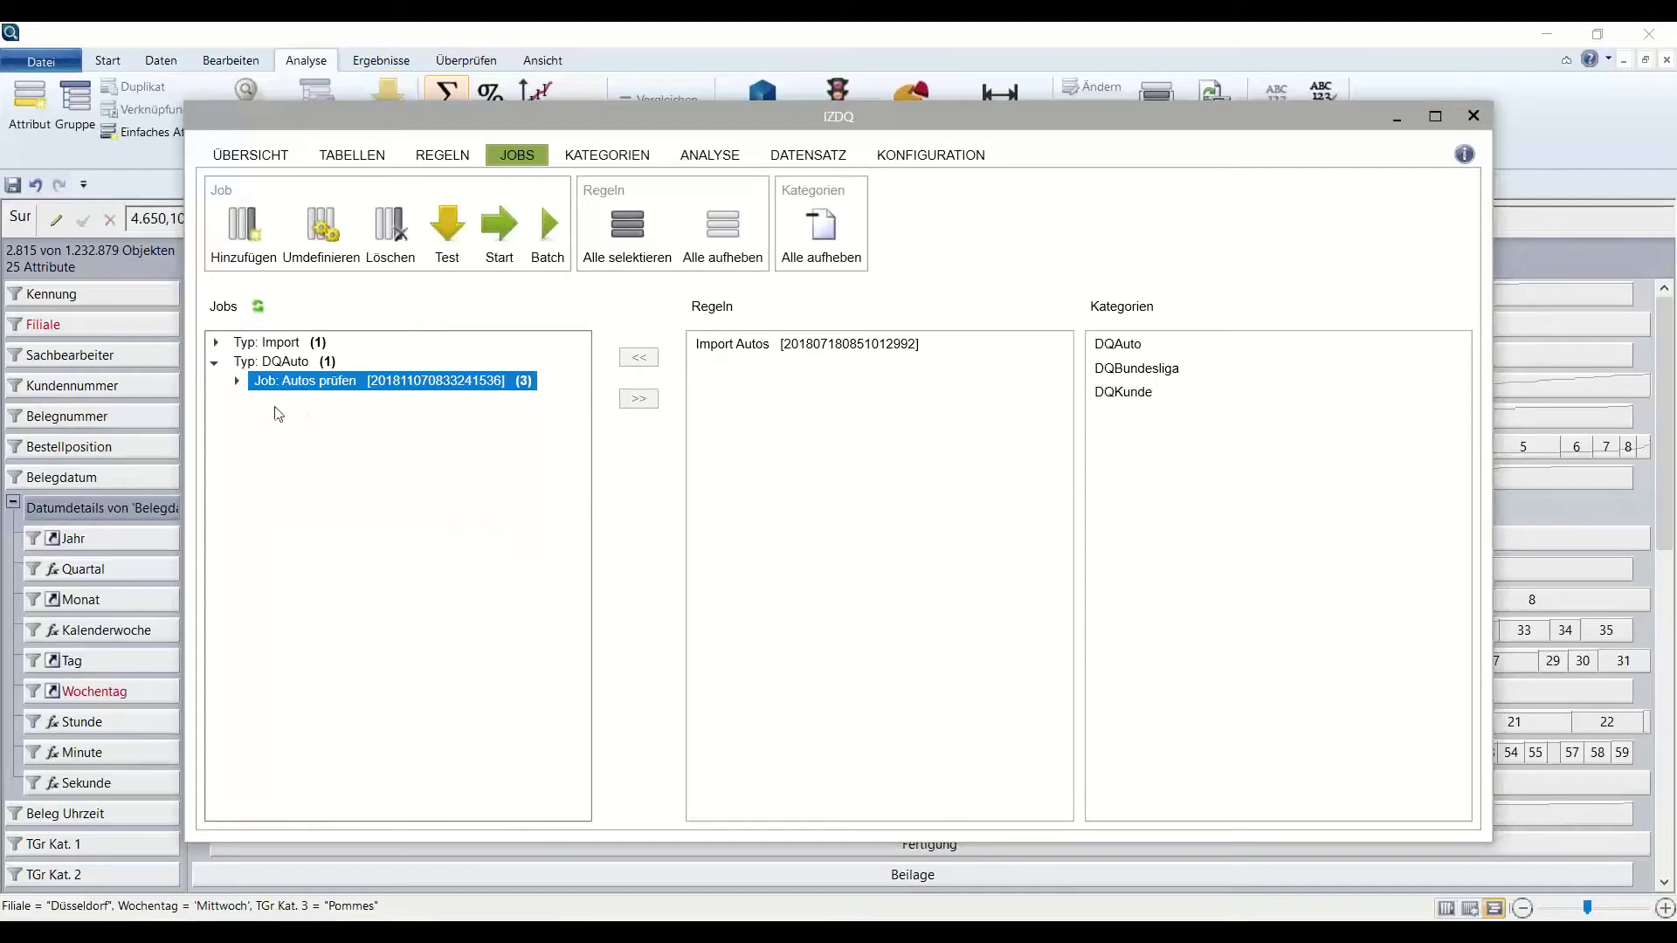
click(236, 383)
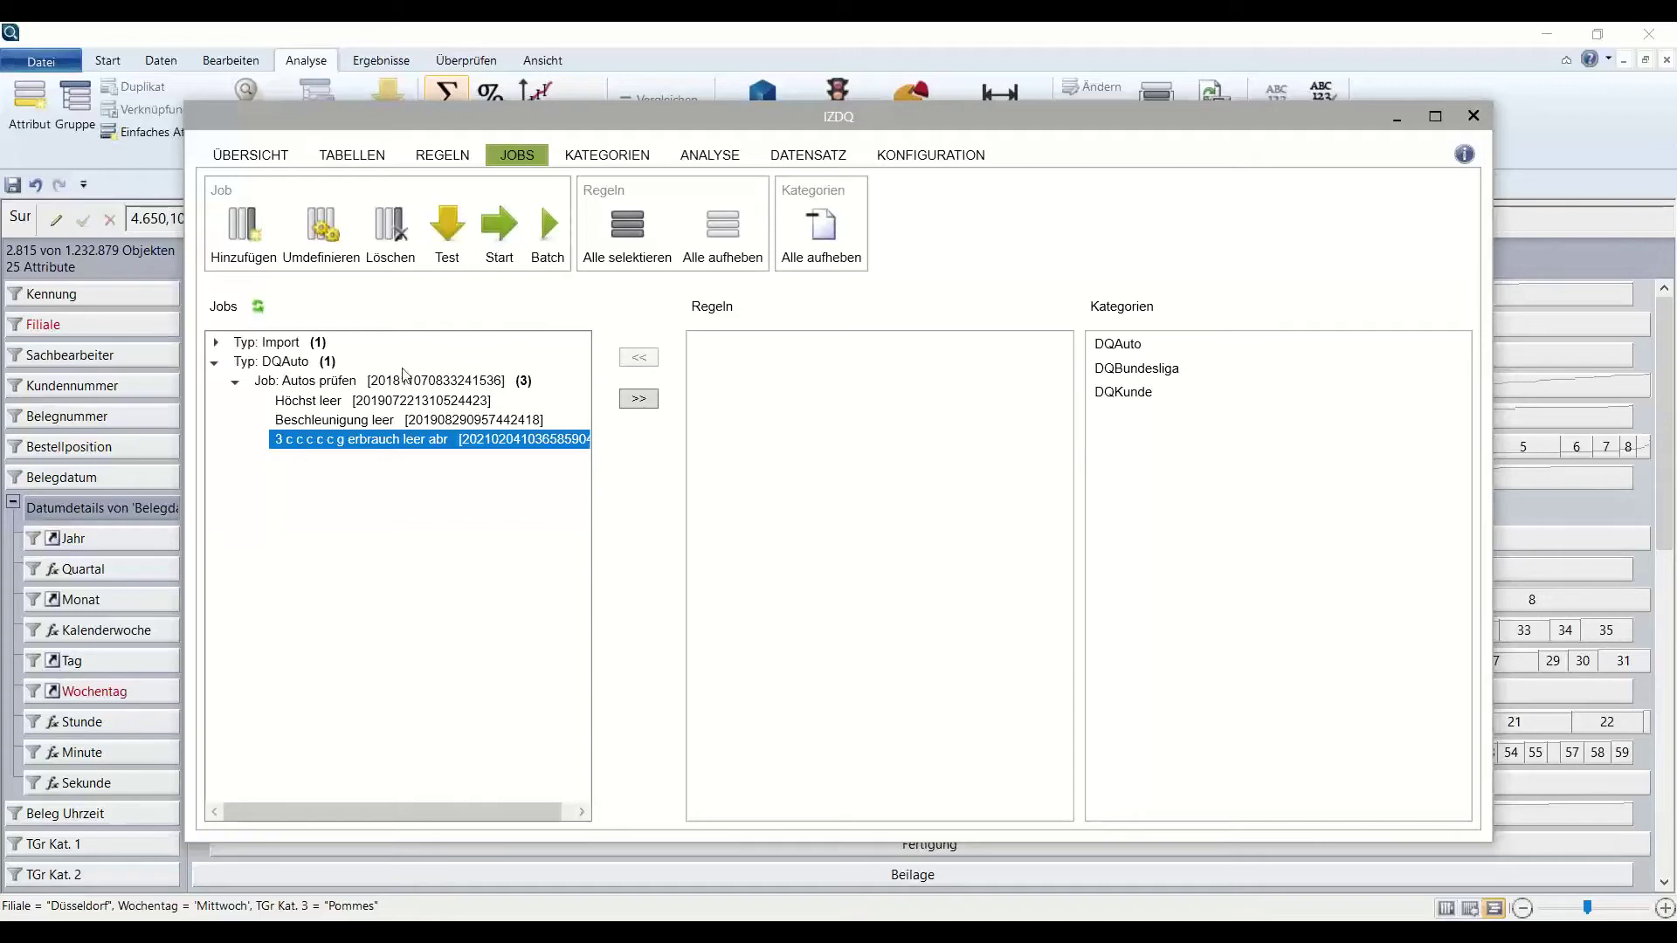
click(503, 230)
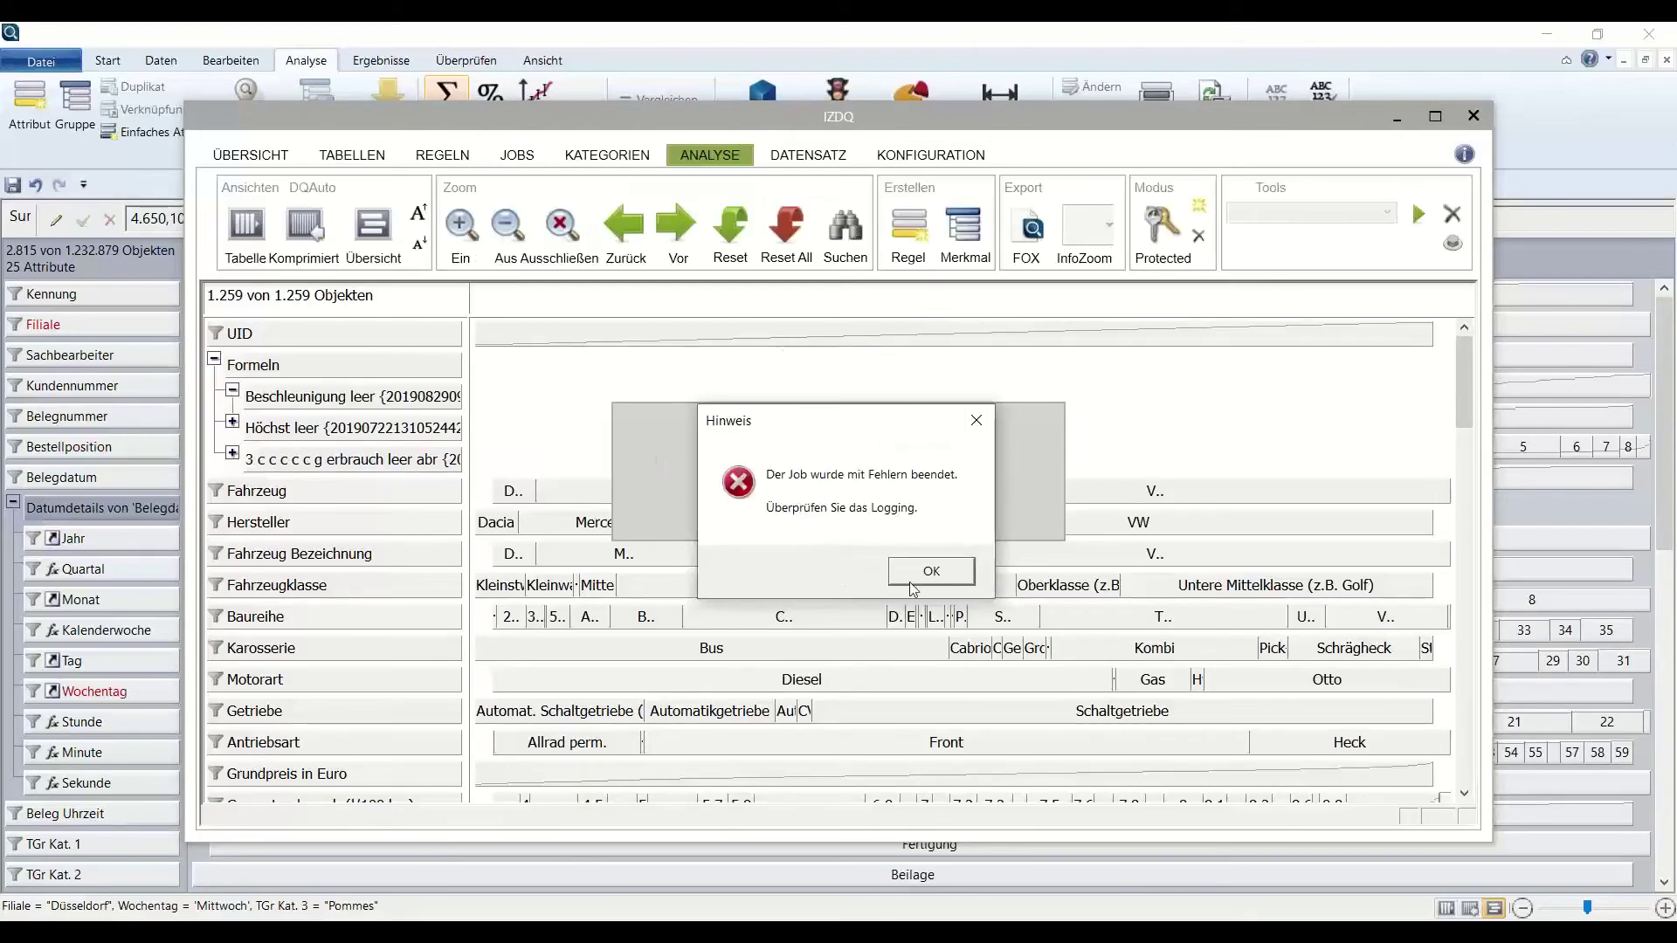
click(910, 581)
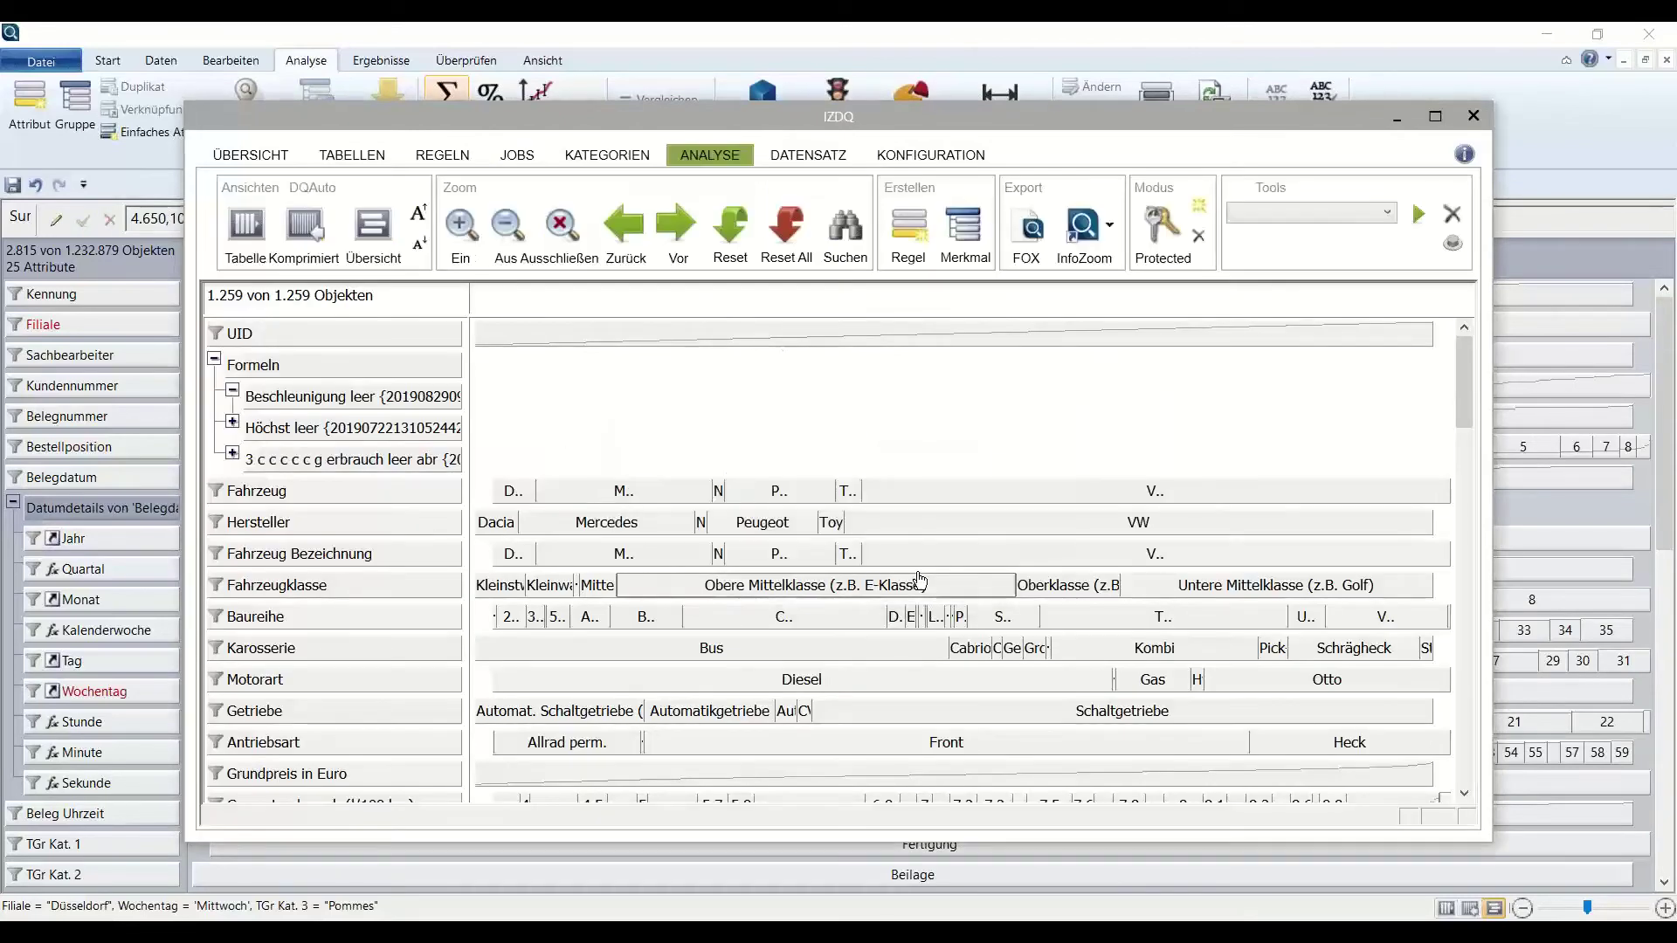
Examine the count, index and violating records of the Höchst leer and "3 c c c c c g erbrauch leer abr" rules.
click(233, 422)
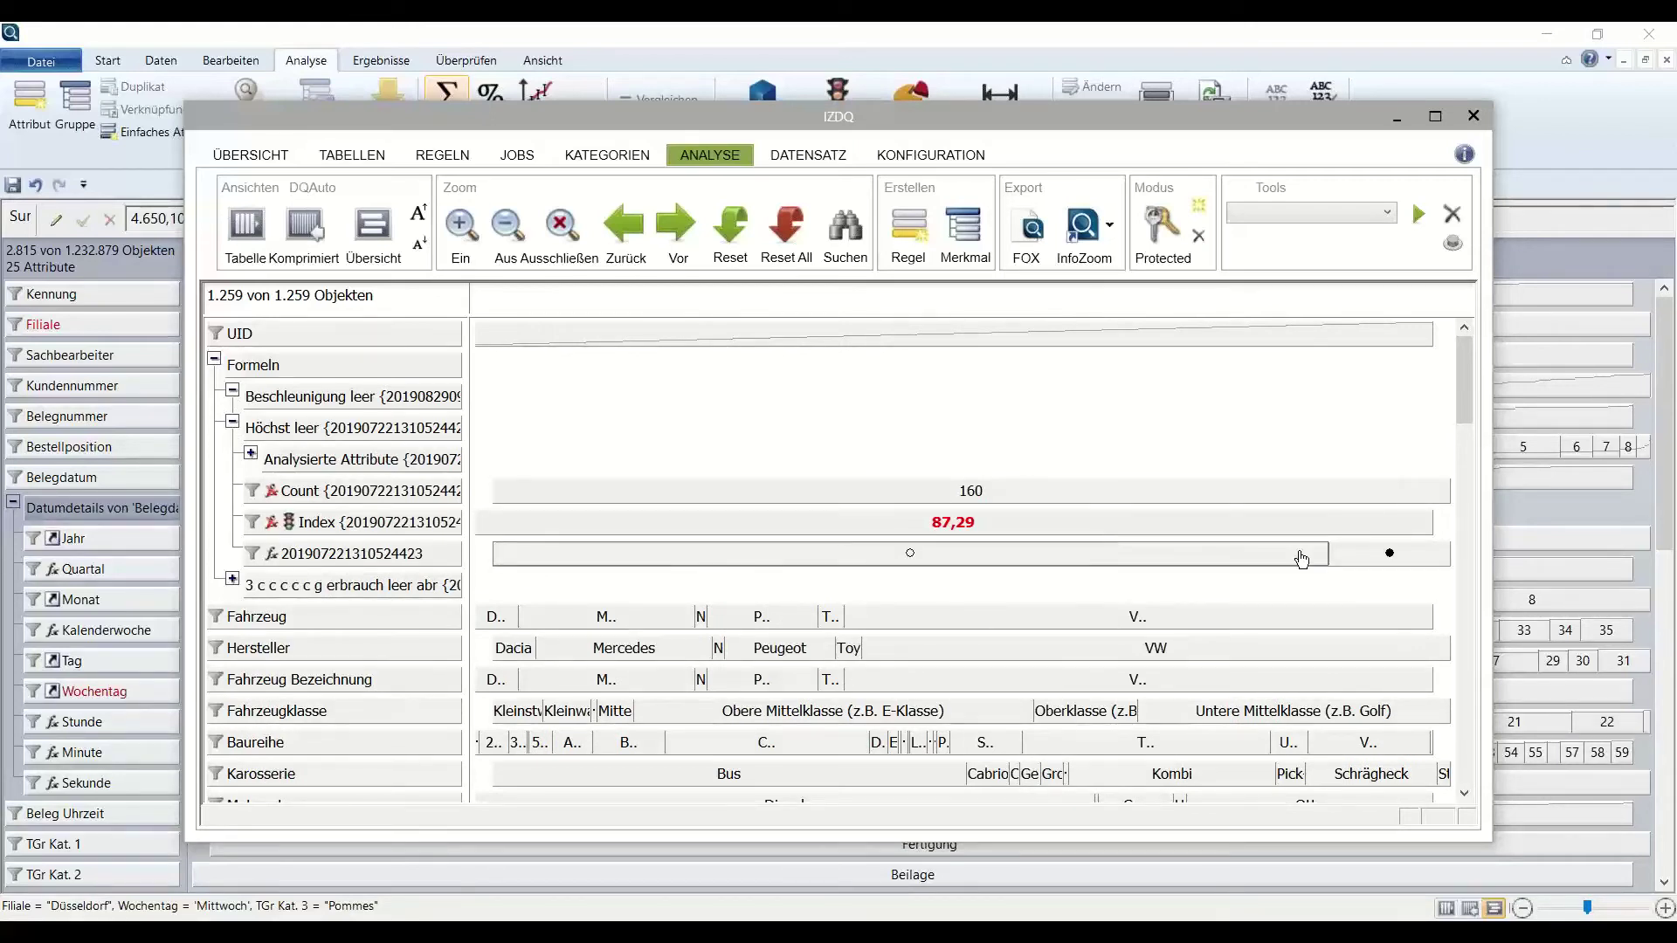
click(1385, 553)
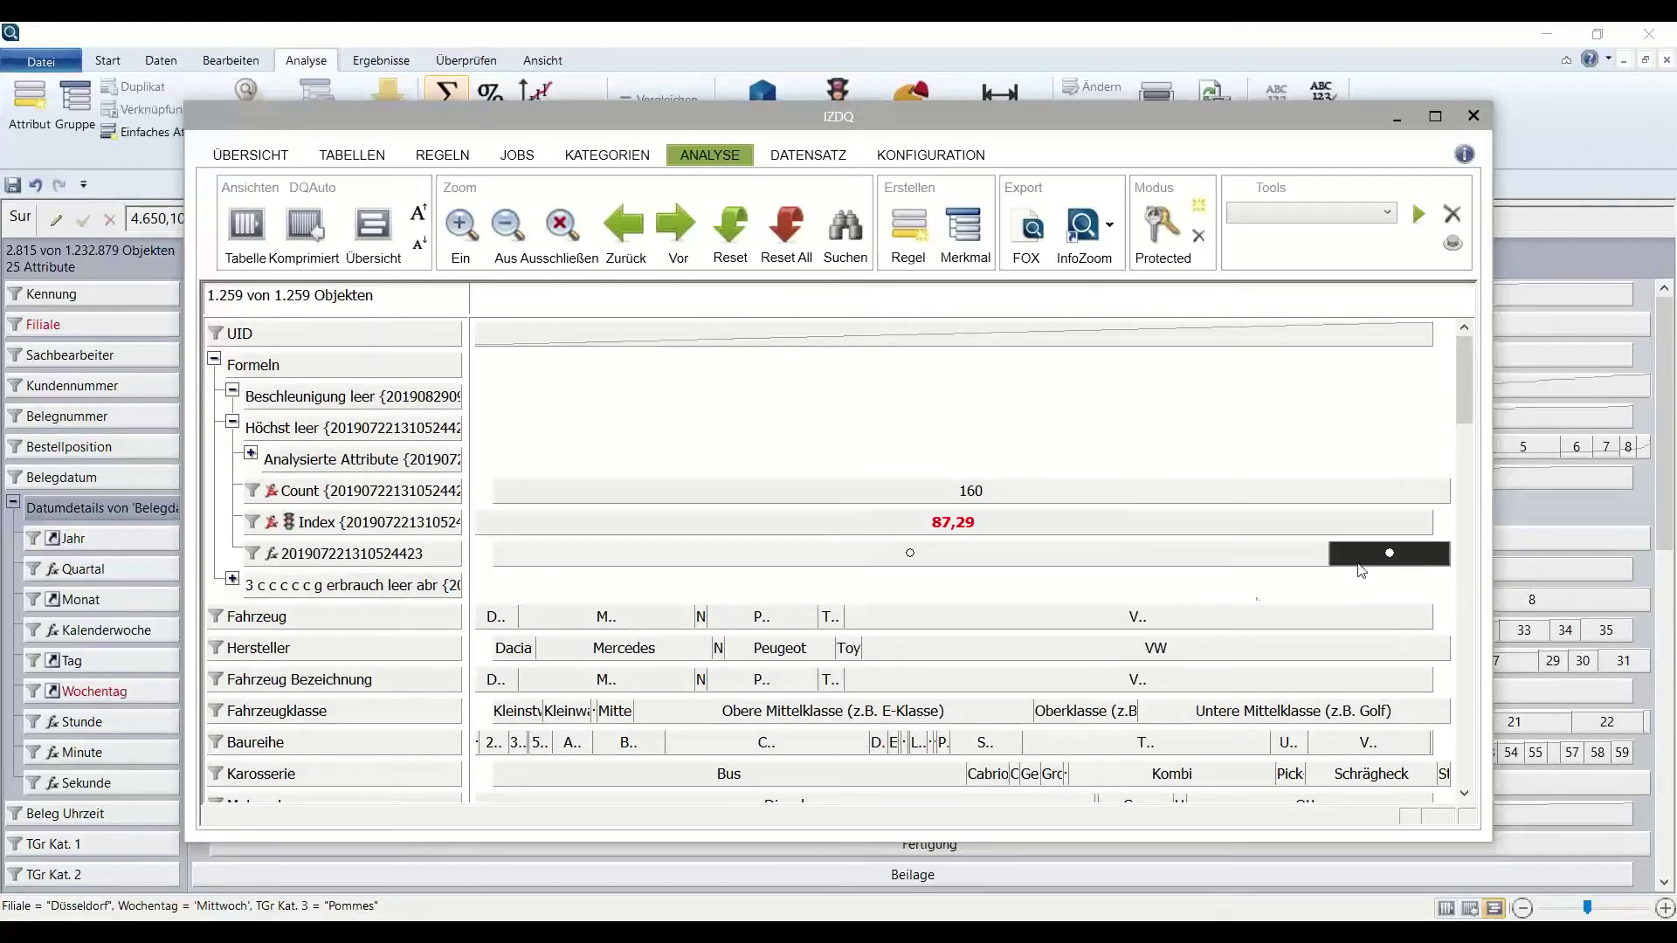
click(233, 578)
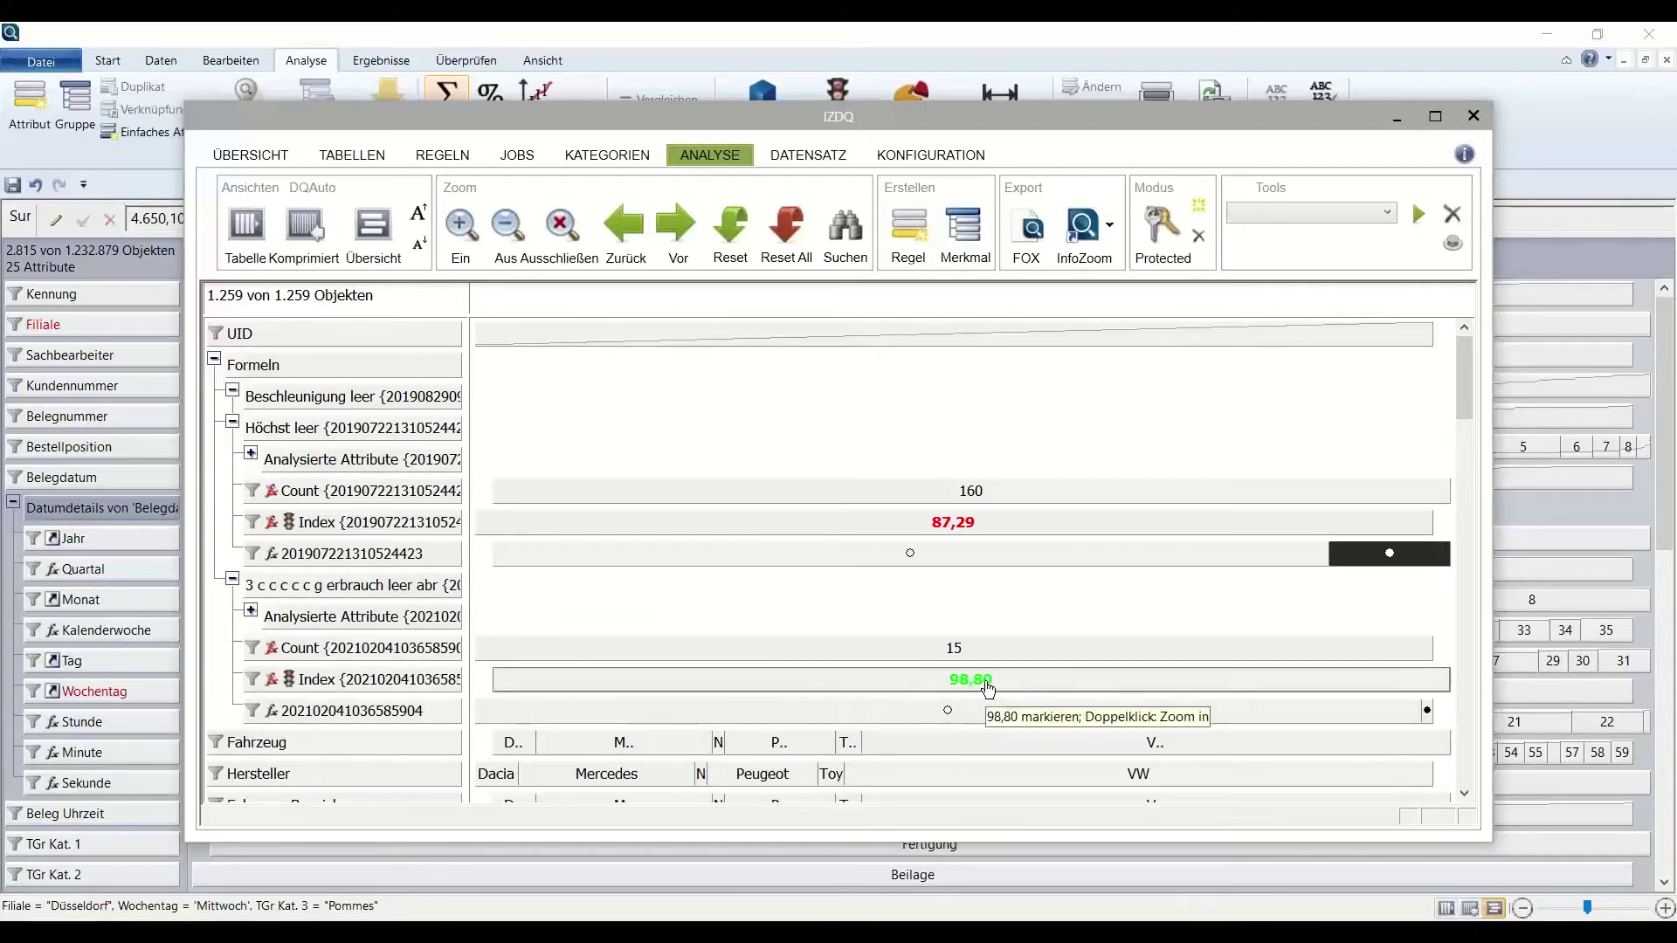
click(961, 648)
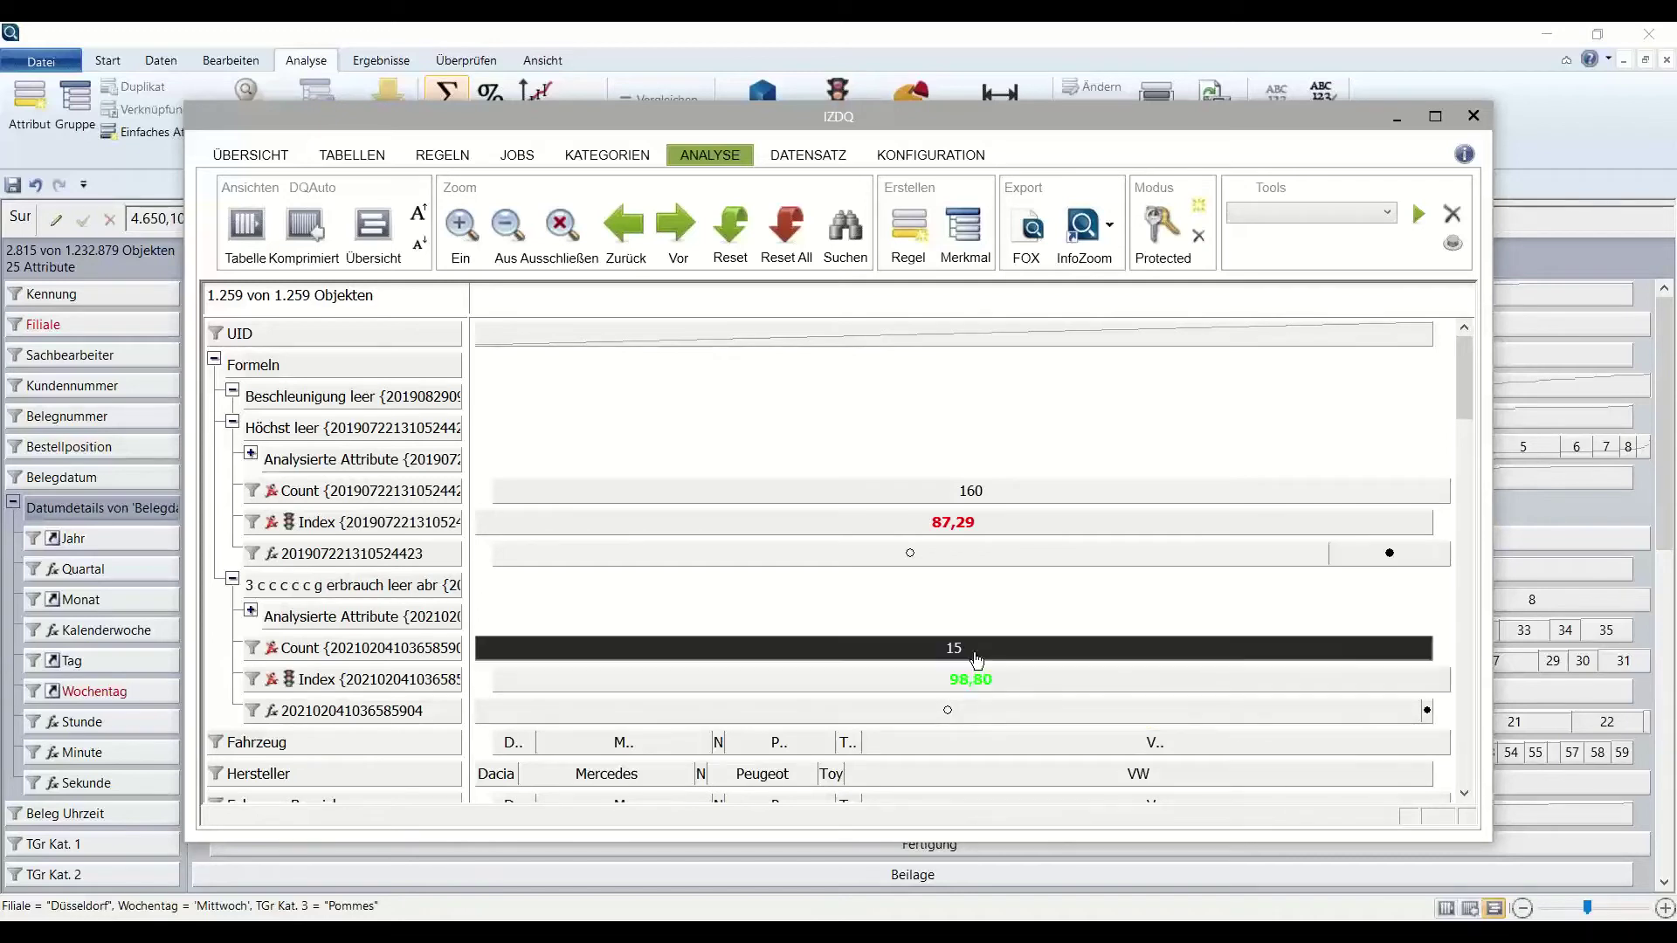
click(1428, 710)
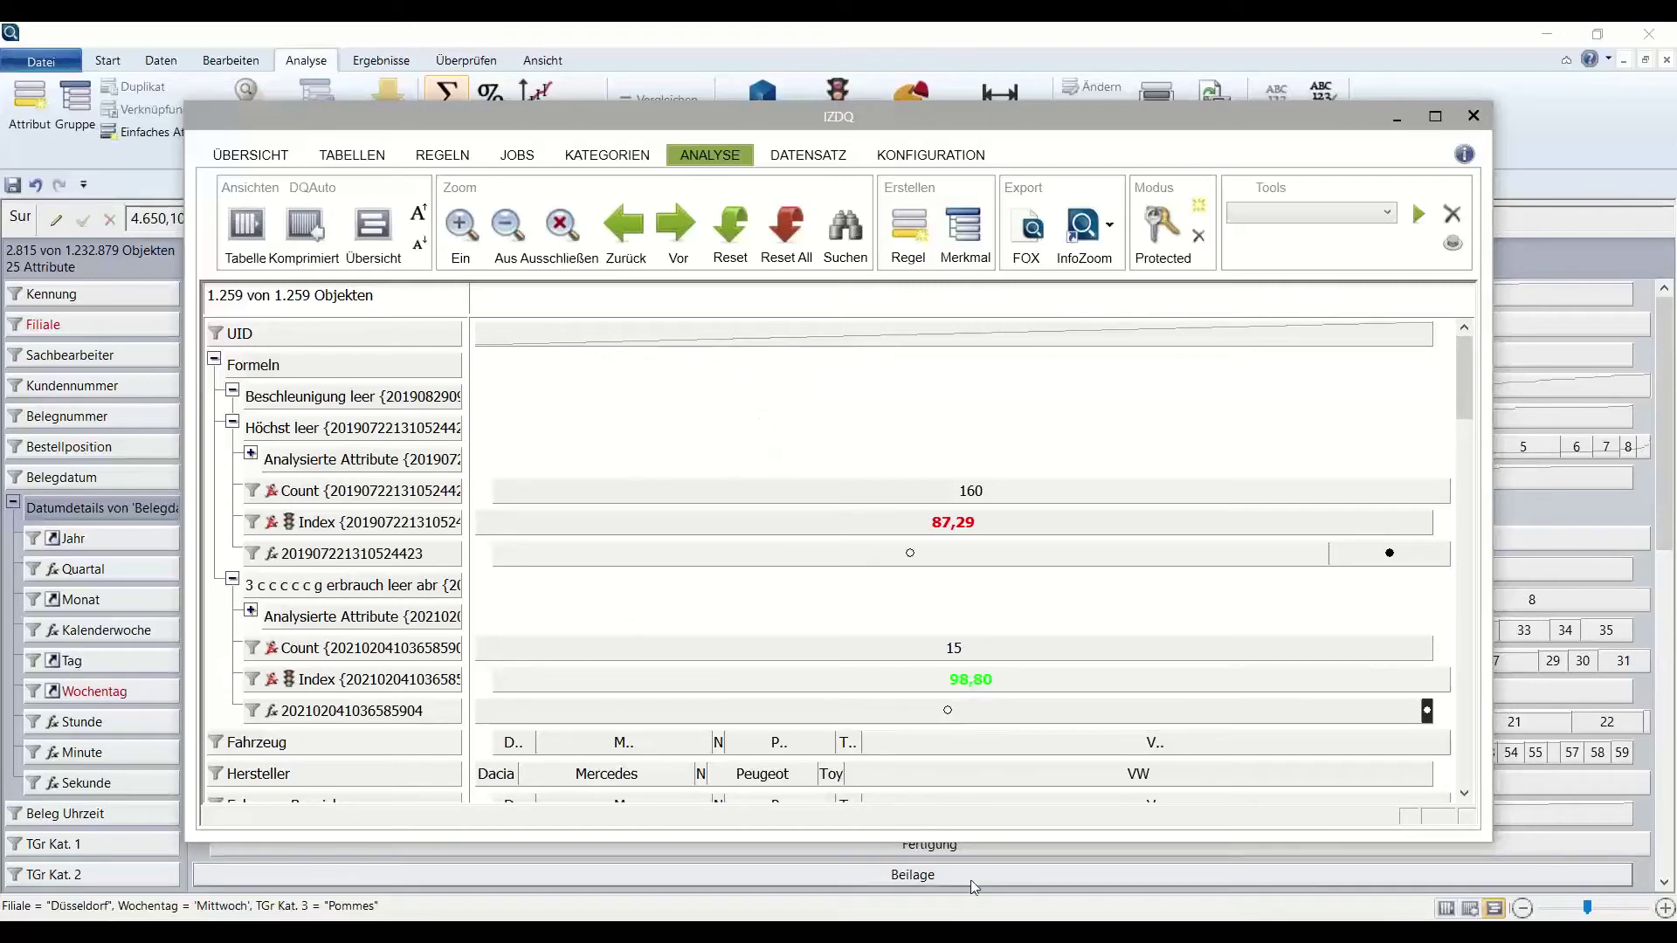
Switch to the InfoZoom main window, bring up Overview_Beispiel.fox and look through its list of rule attributes.
click(998, 935)
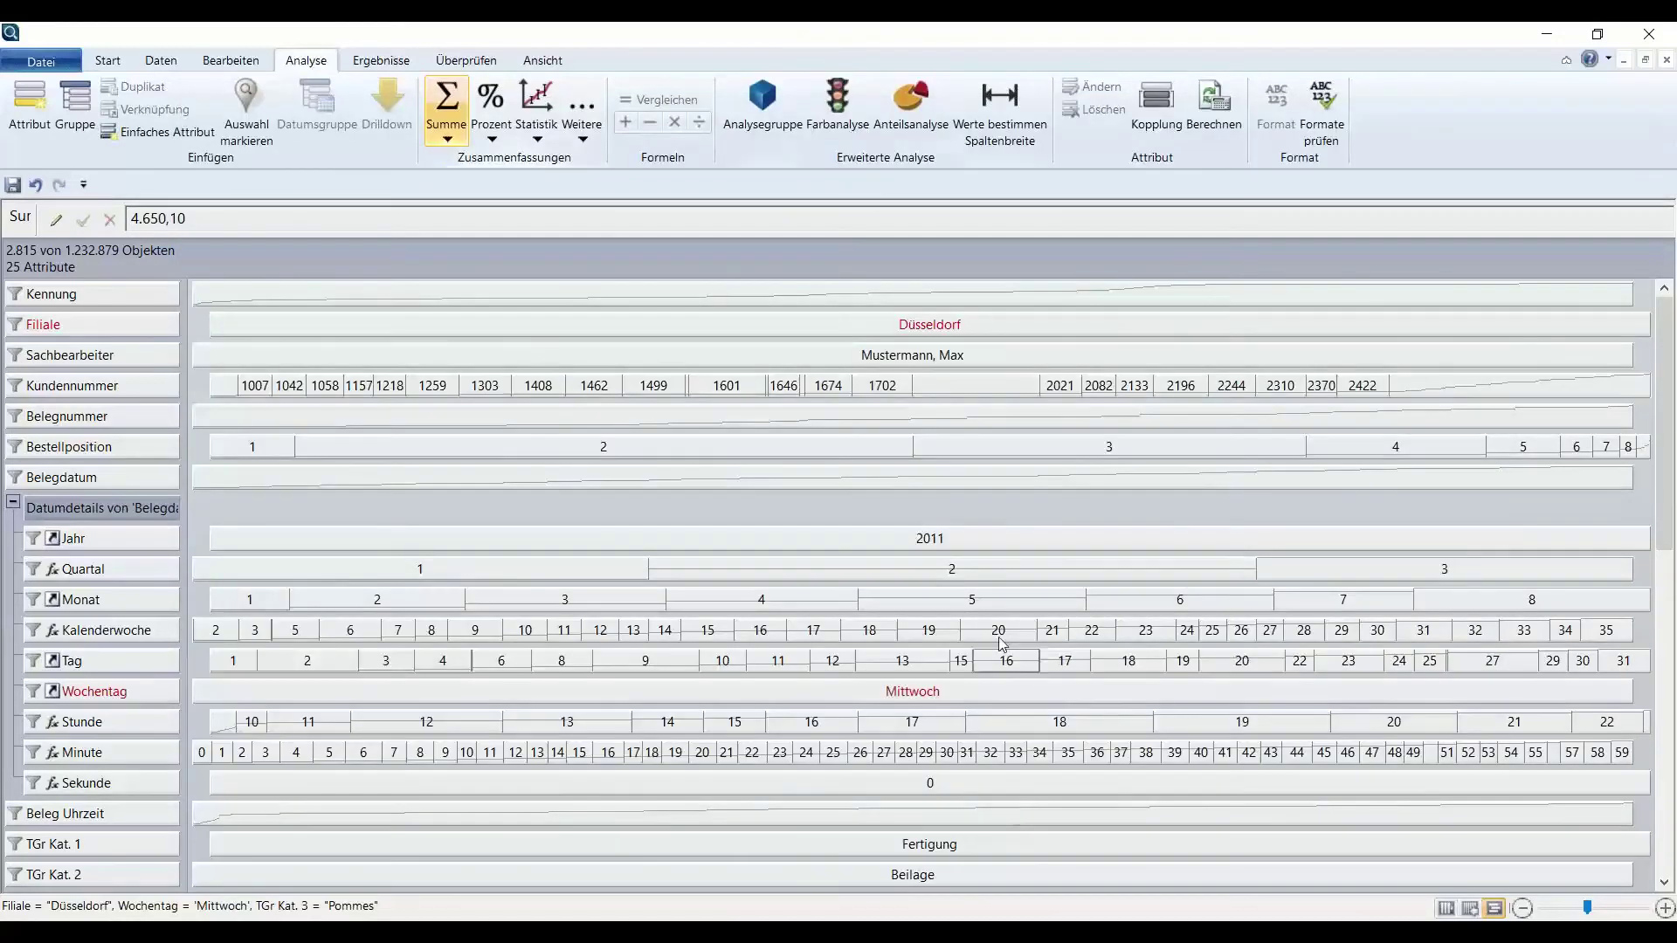
click(543, 59)
click(1105, 138)
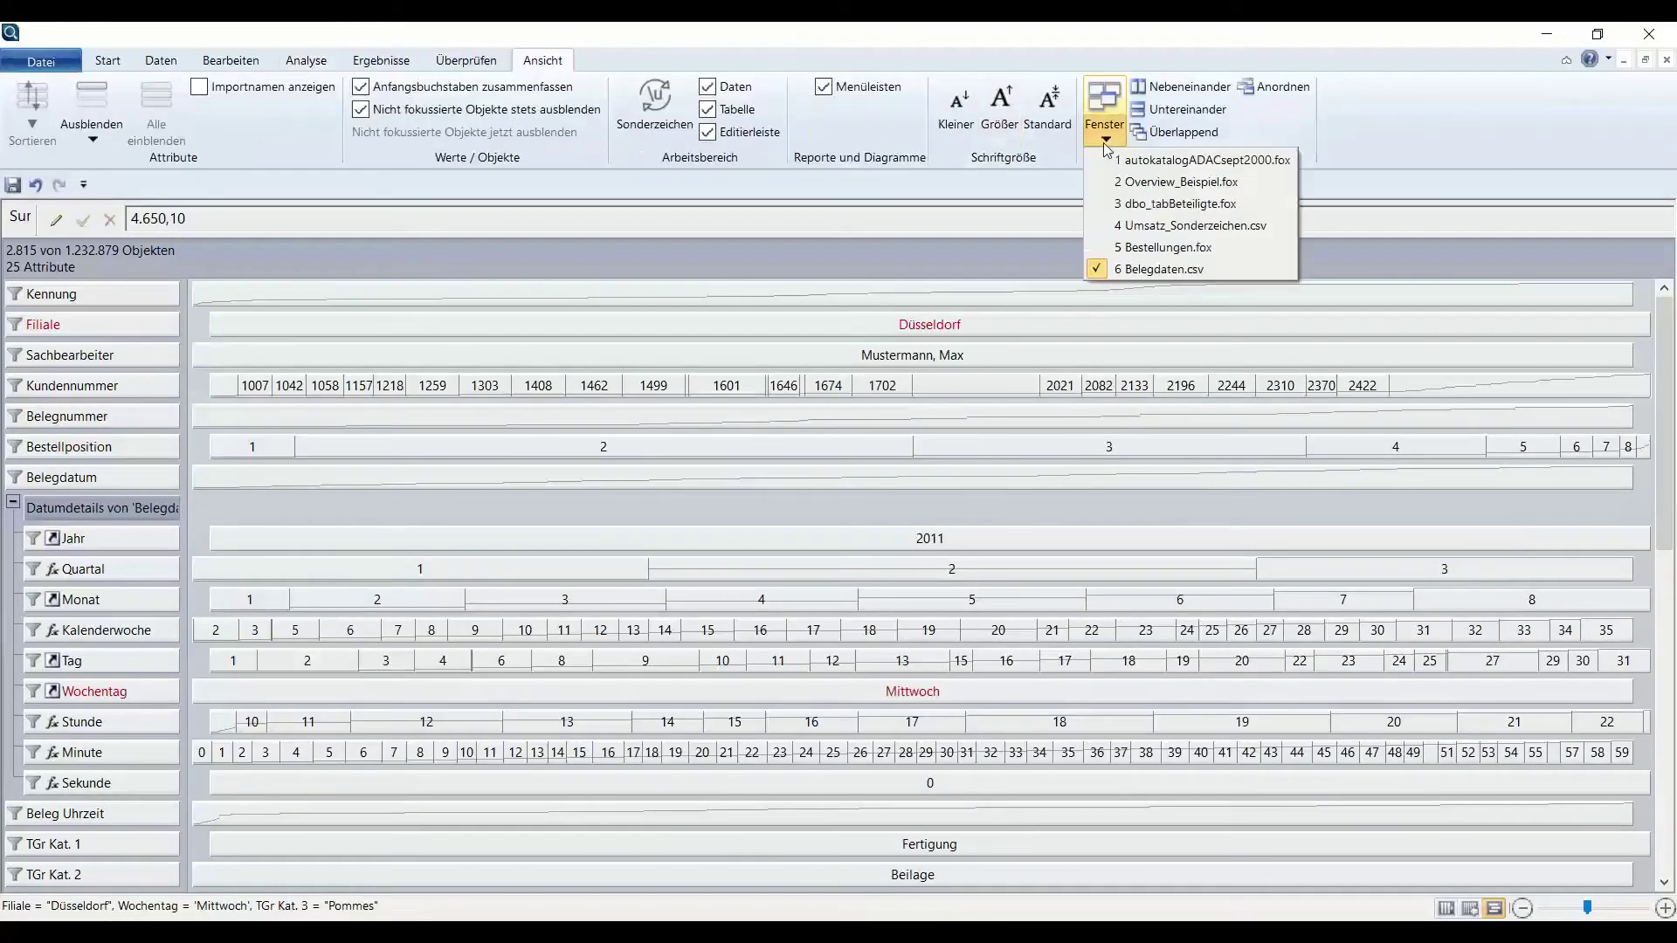
click(1136, 181)
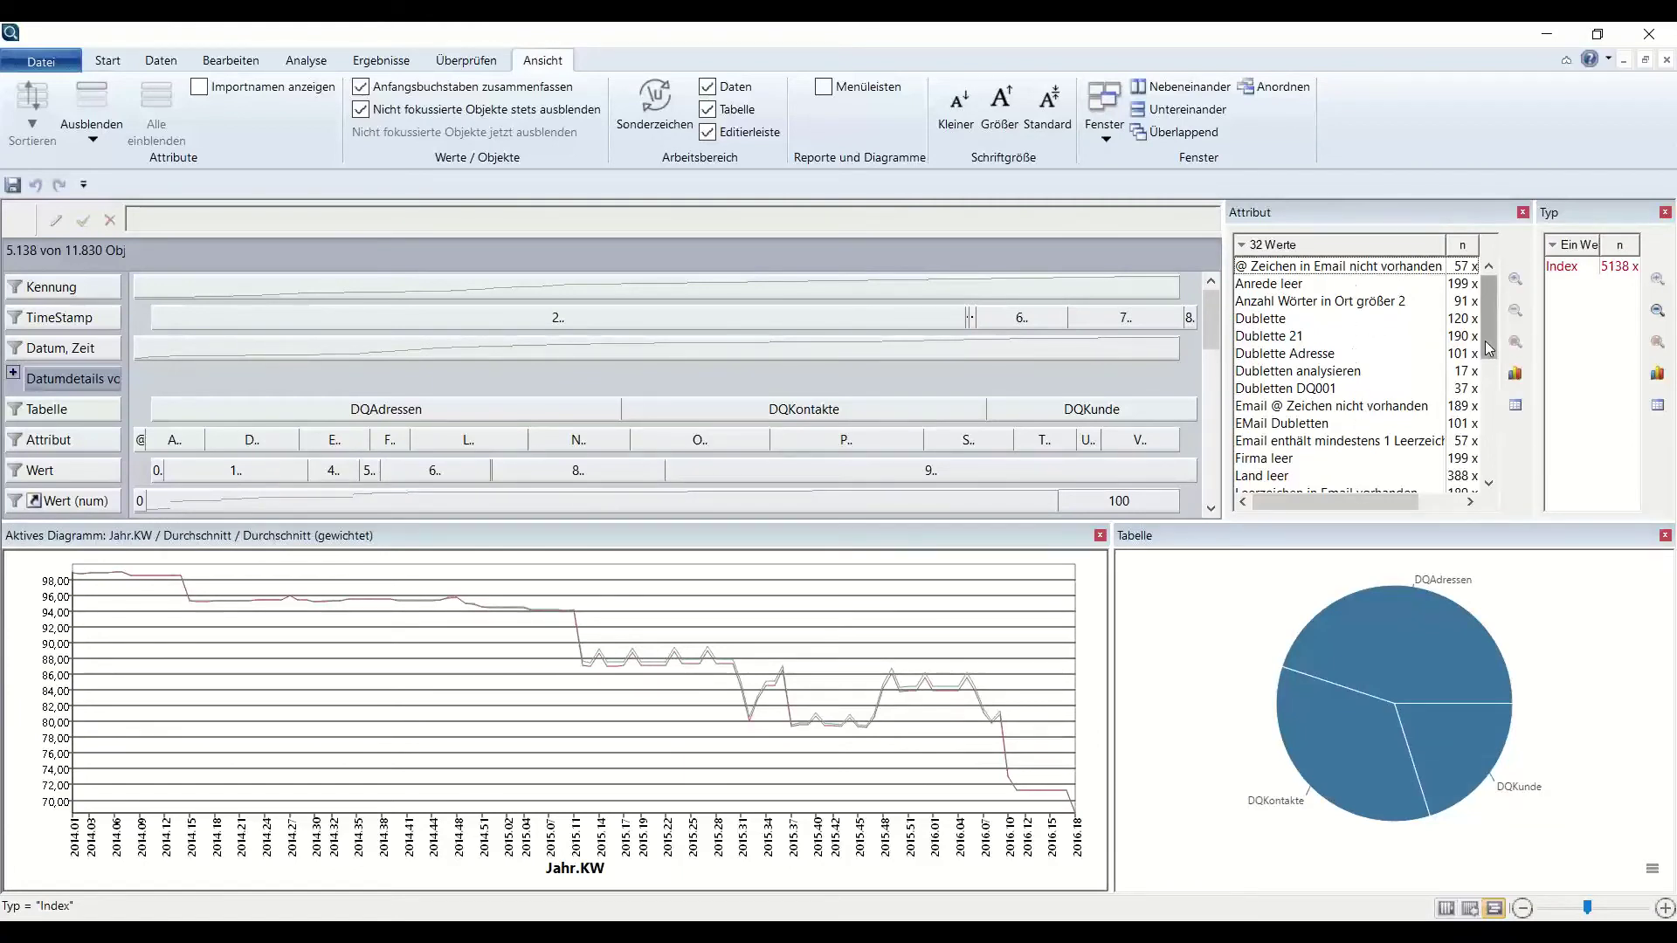
scroll(1354, 375, down, 5)
scroll(1354, 376, up, 5)
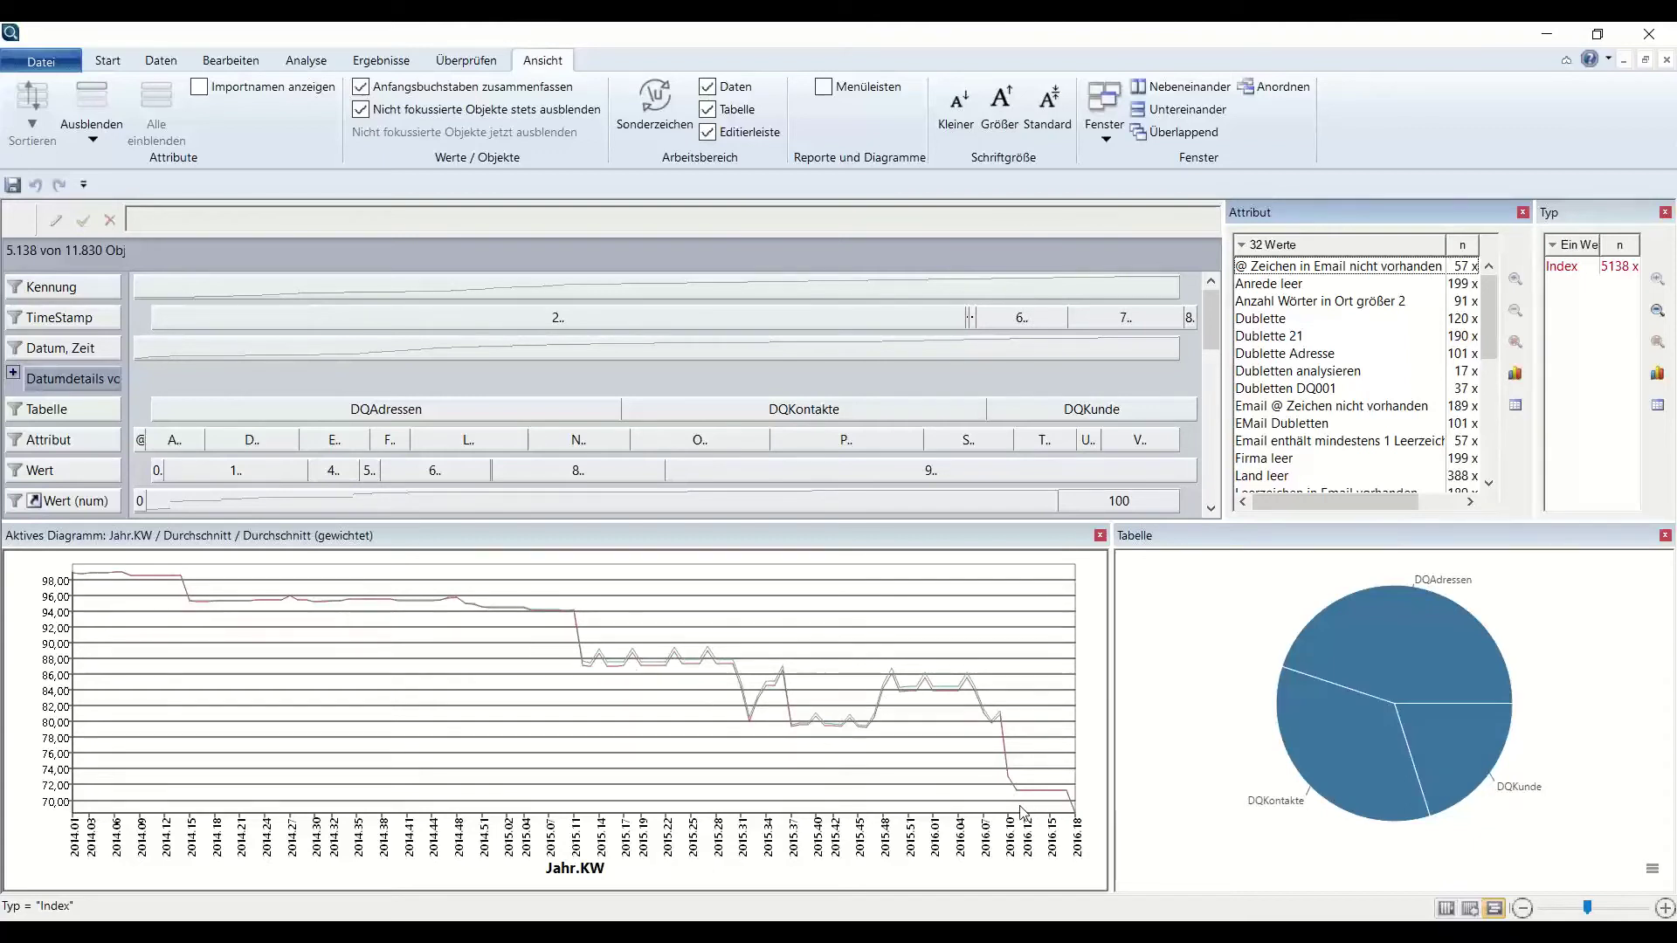
Narrow the overview to the DQKontakte table and zoom in on the Anrede leer attribute.
mouse_move(1417, 648)
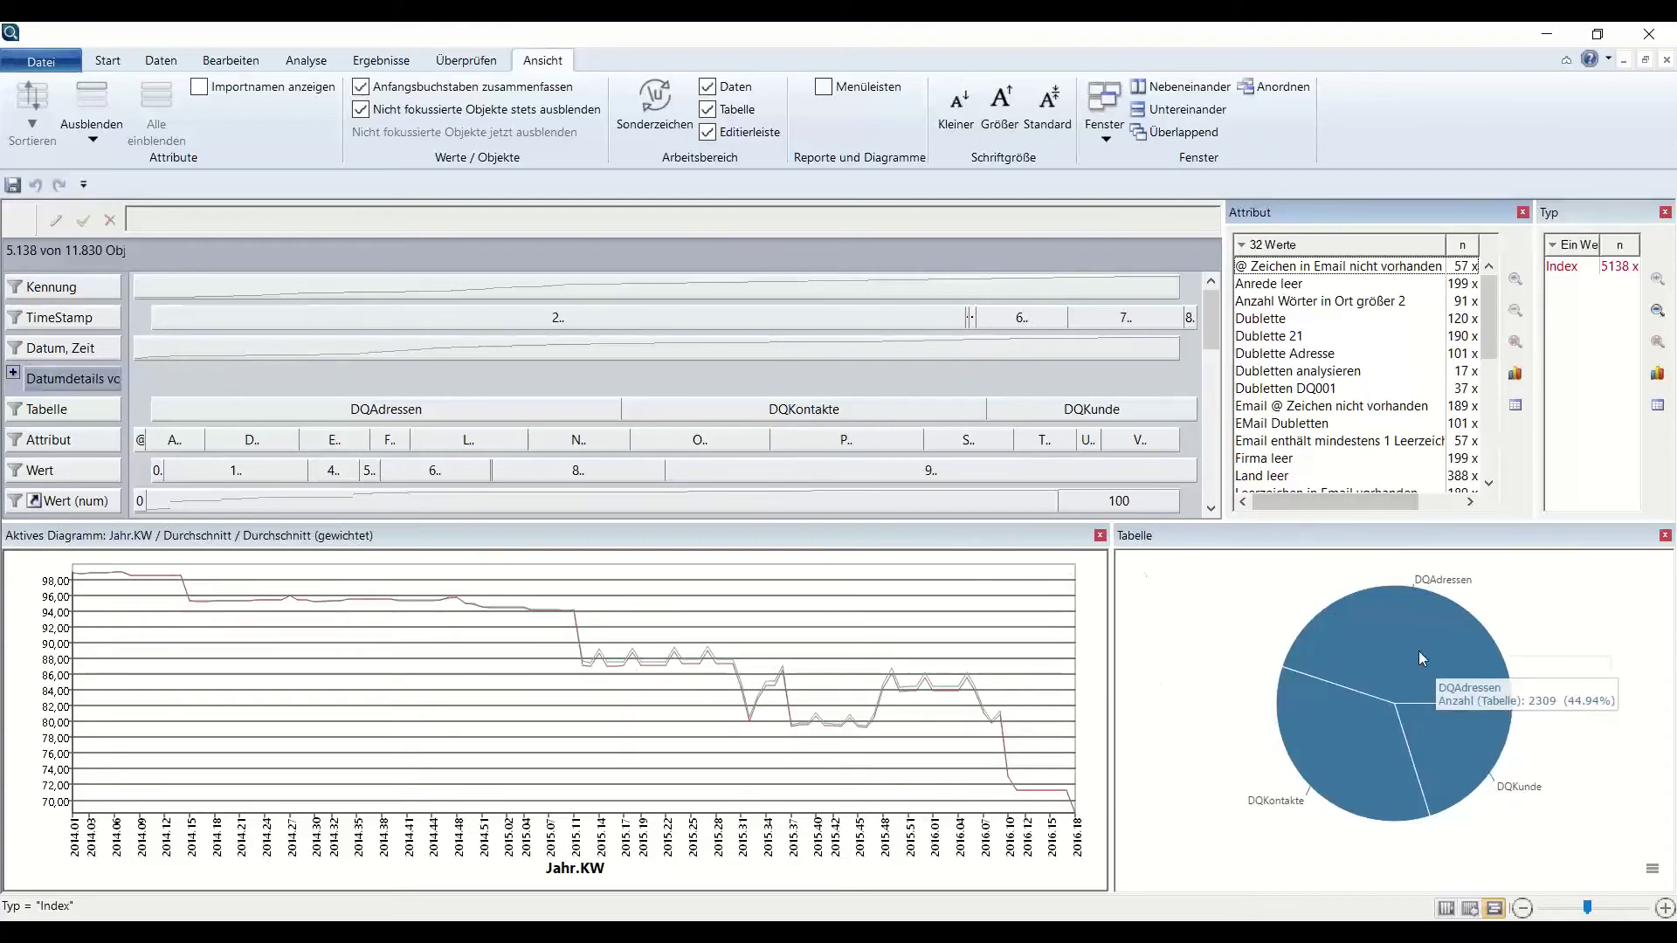
click(1349, 753)
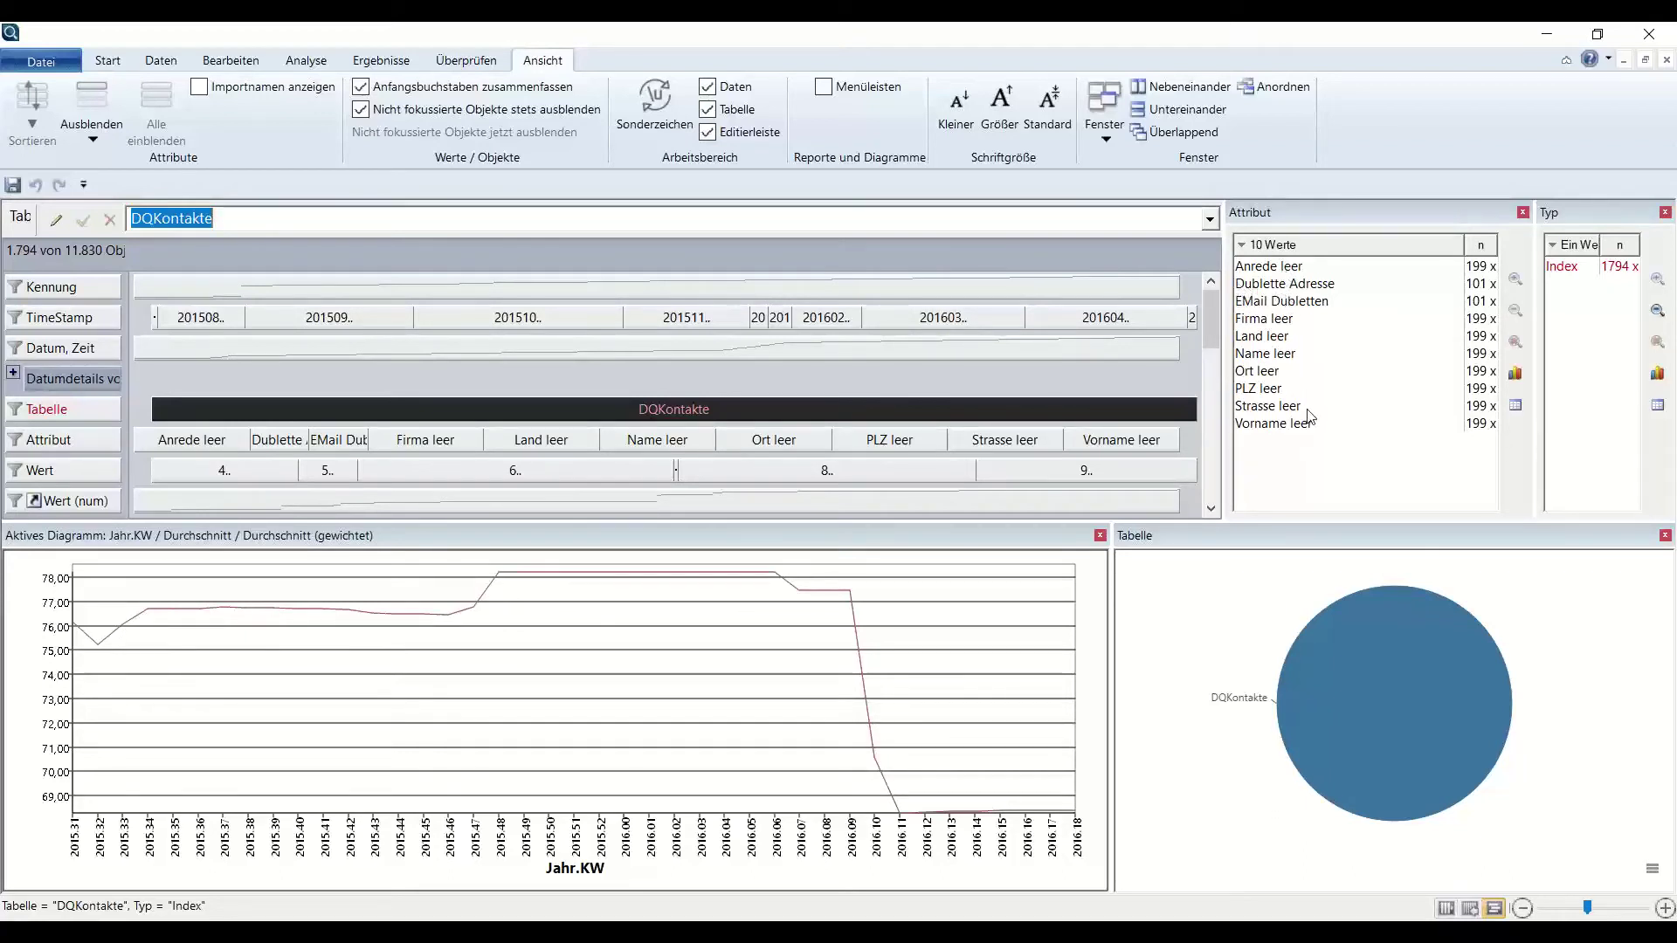
double_click(1271, 267)
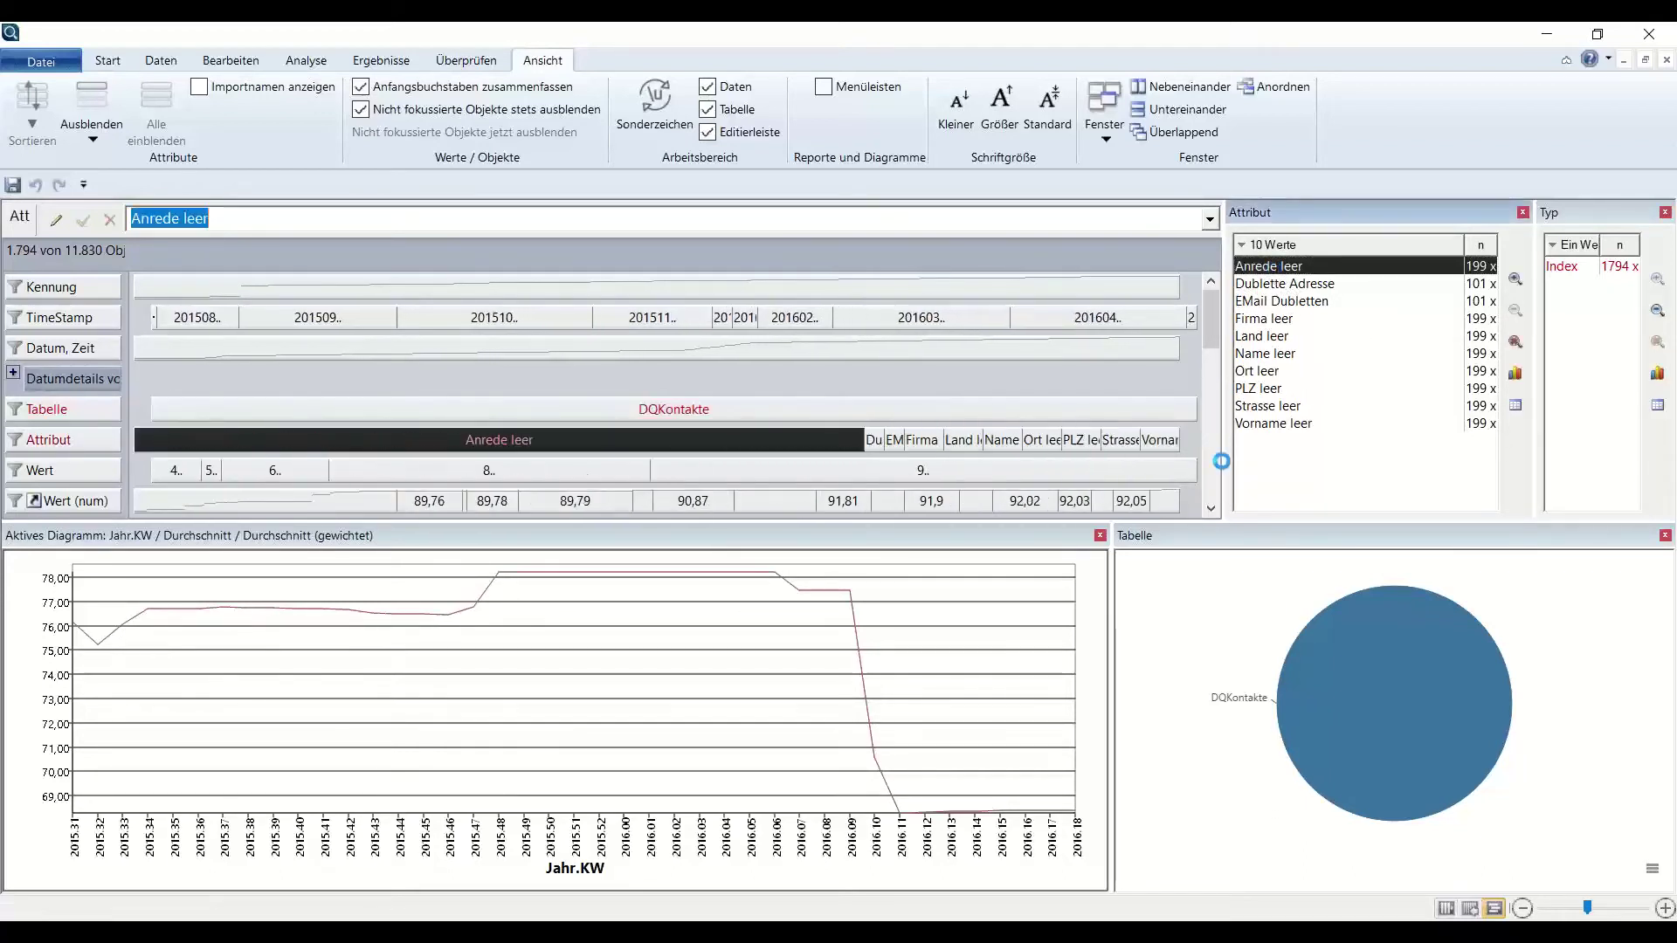
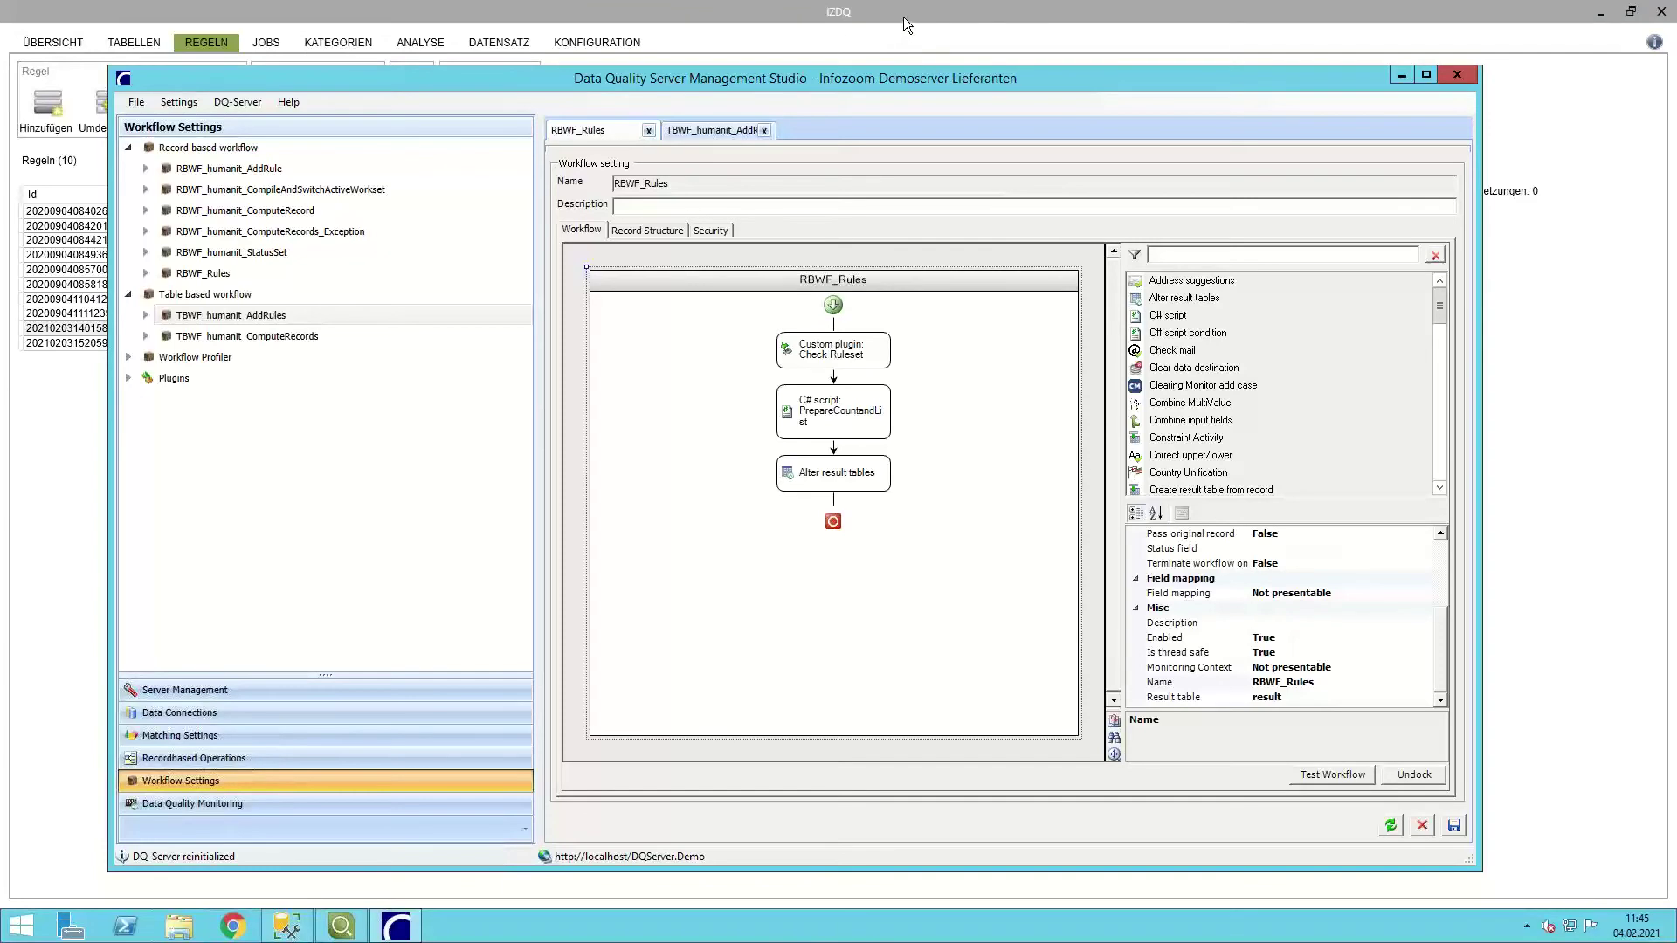
Switch to the IZDQ window and open the DQLFA1 table for analysis.
click(904, 16)
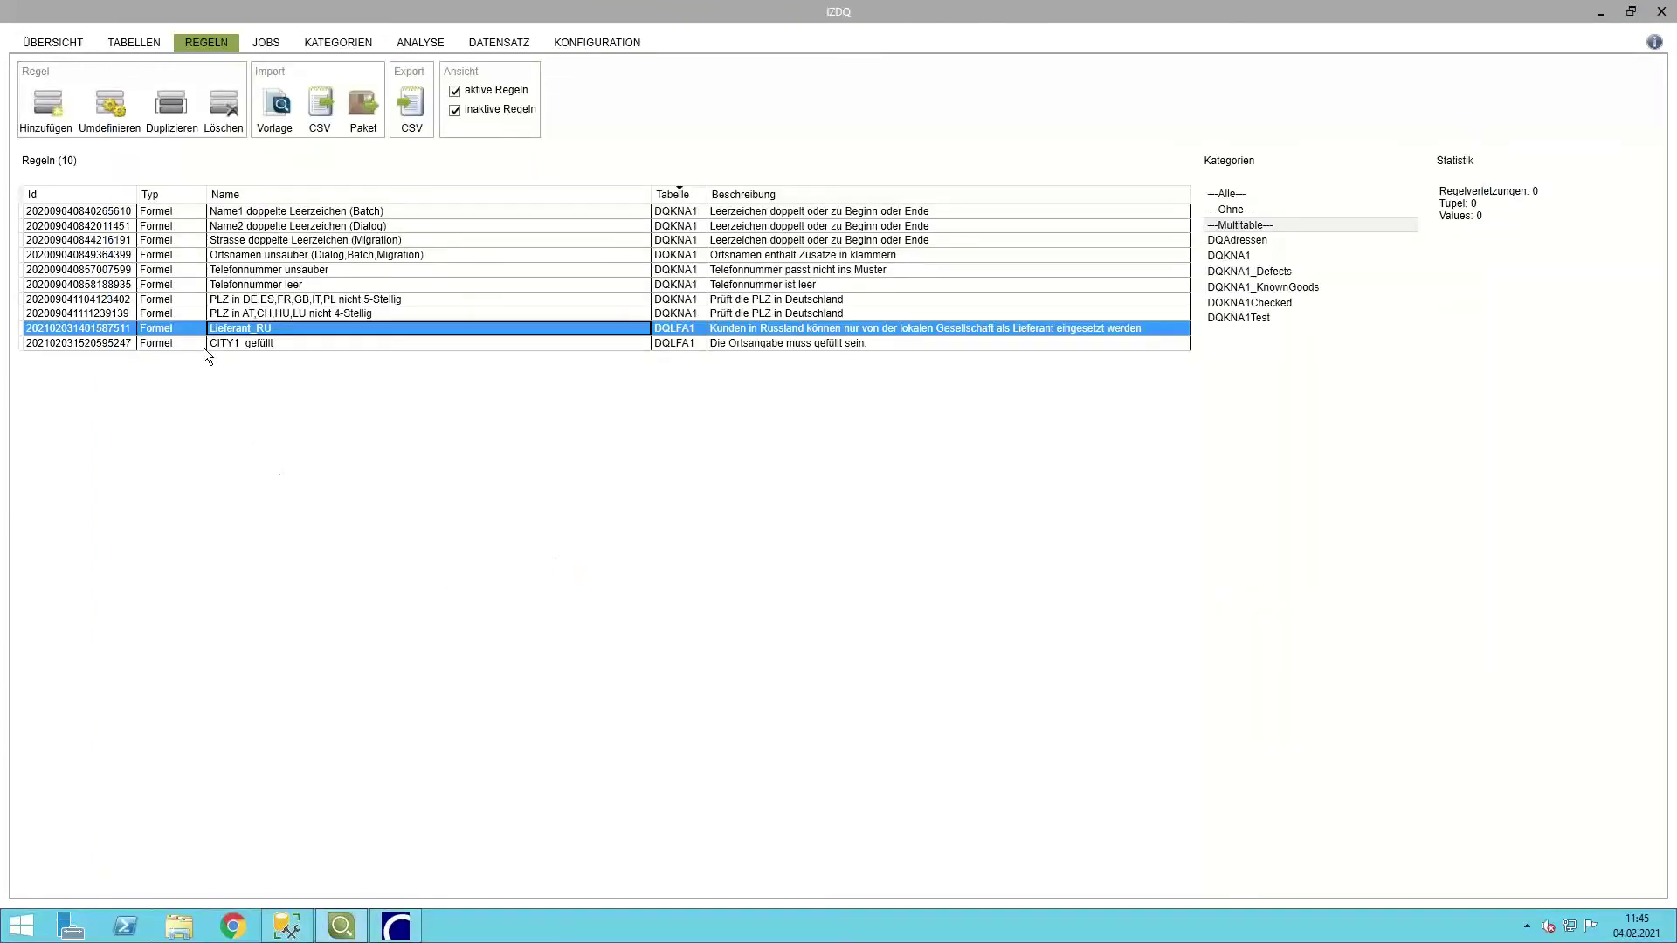
click(134, 44)
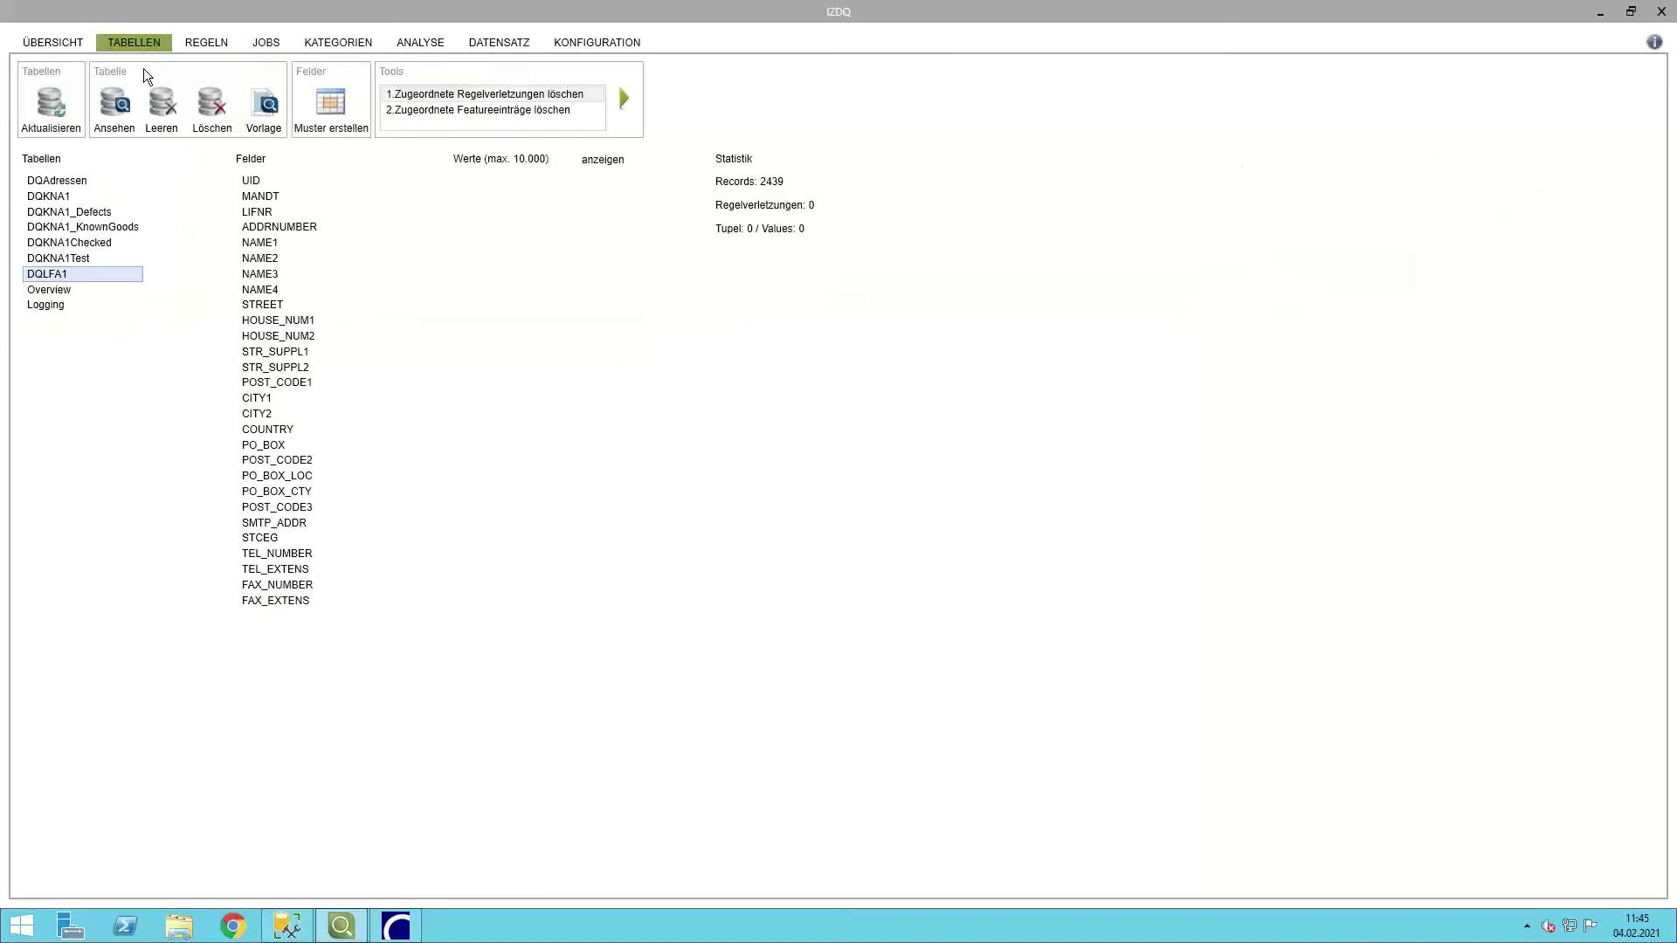
click(59, 276)
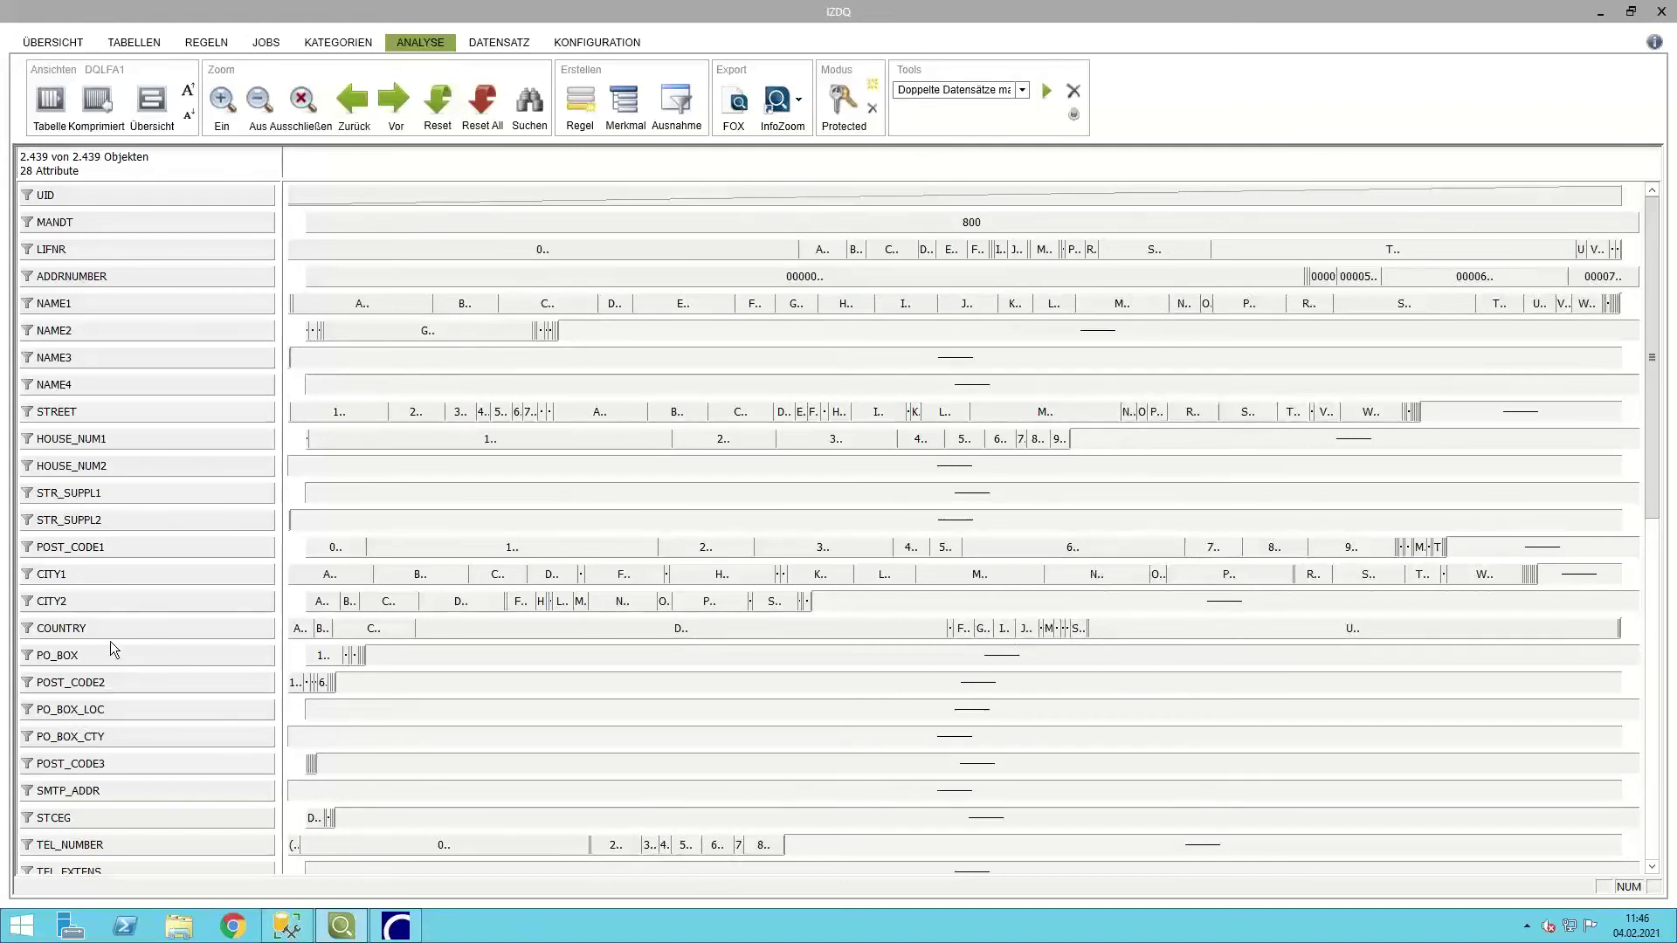
Narrow the DQLFA1 records to COUNTRY RU using the attribute's value list, and close the list.
click(30, 631)
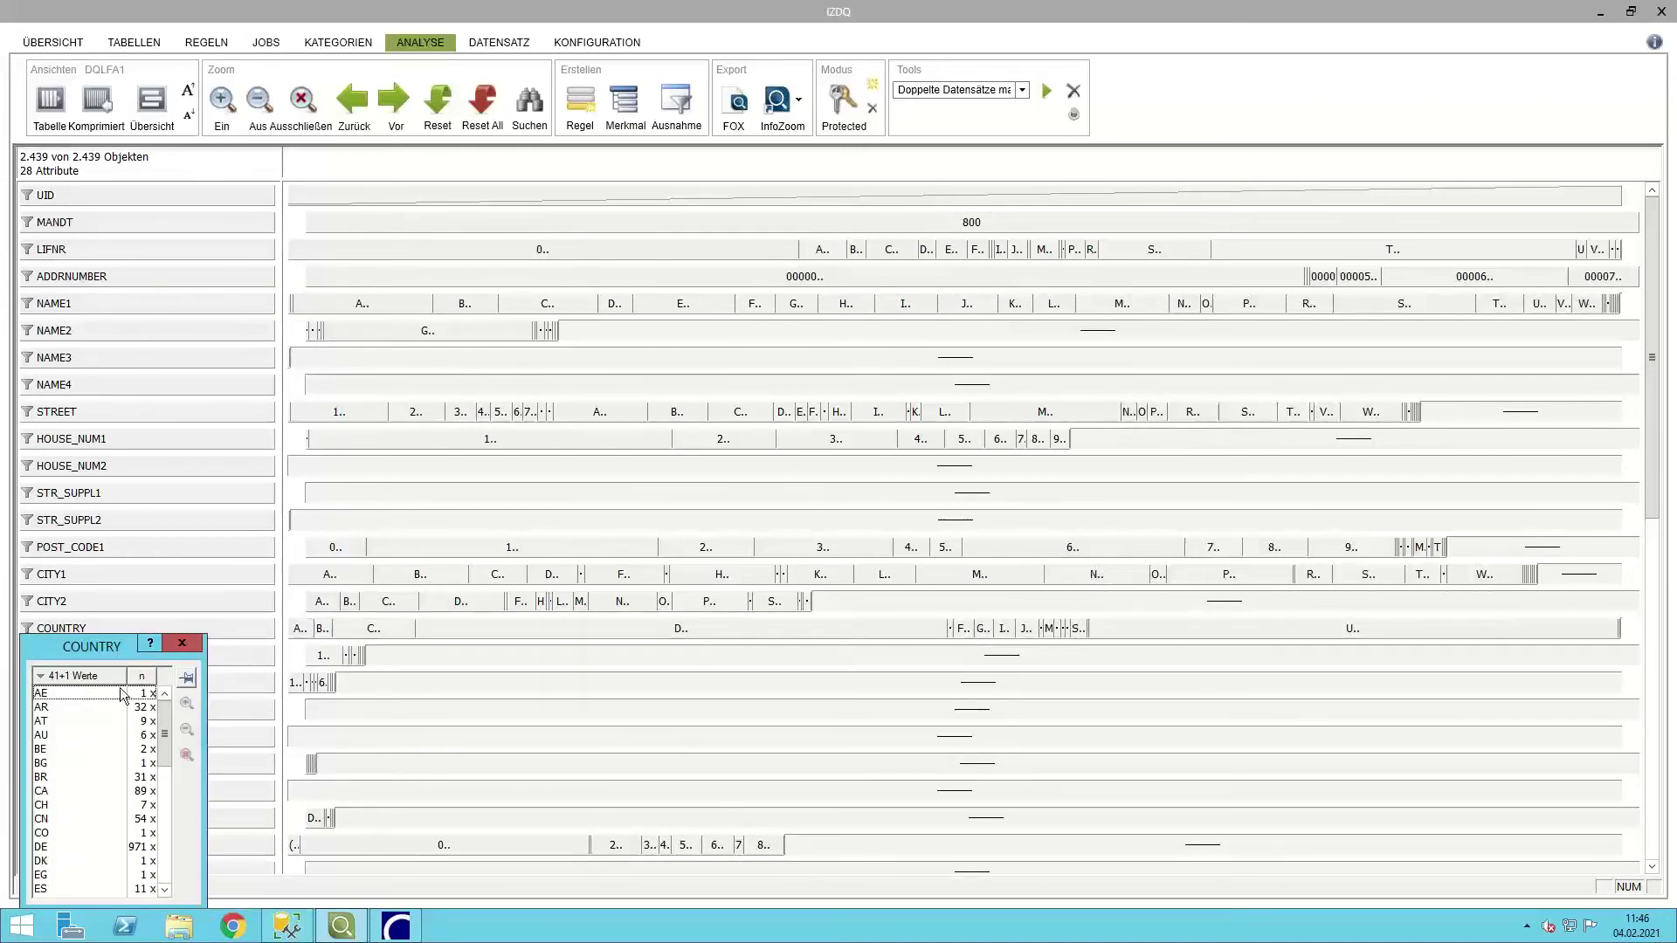
drag(87, 650, 218, 544)
click(197, 618)
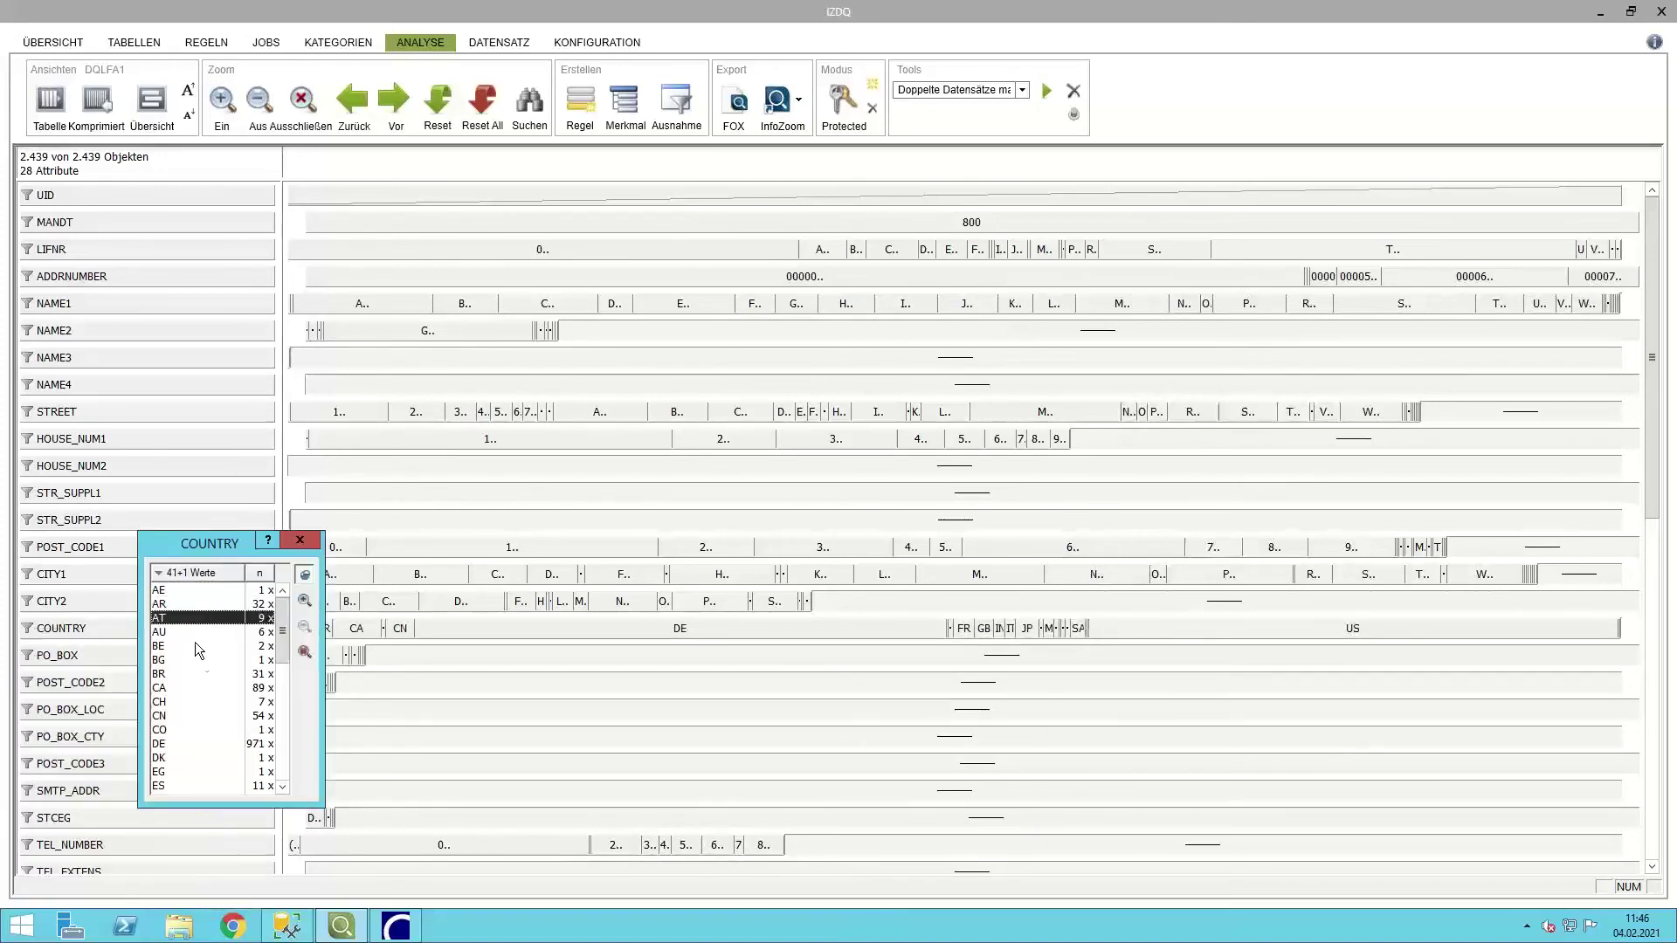
key(r)
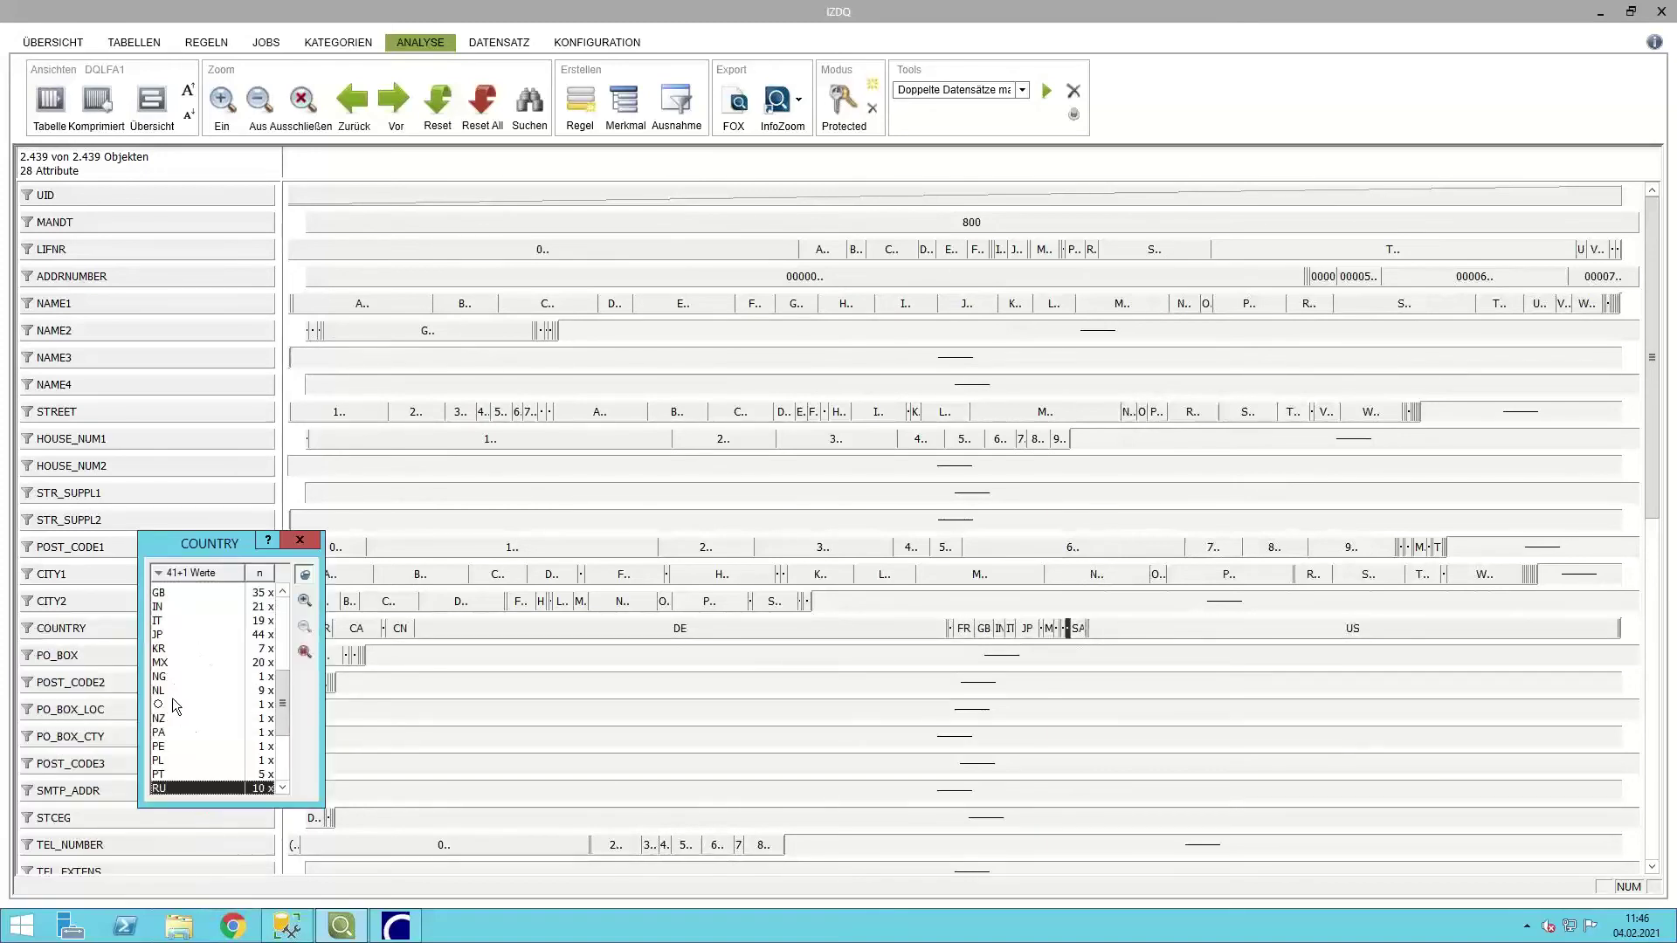
double_click(184, 788)
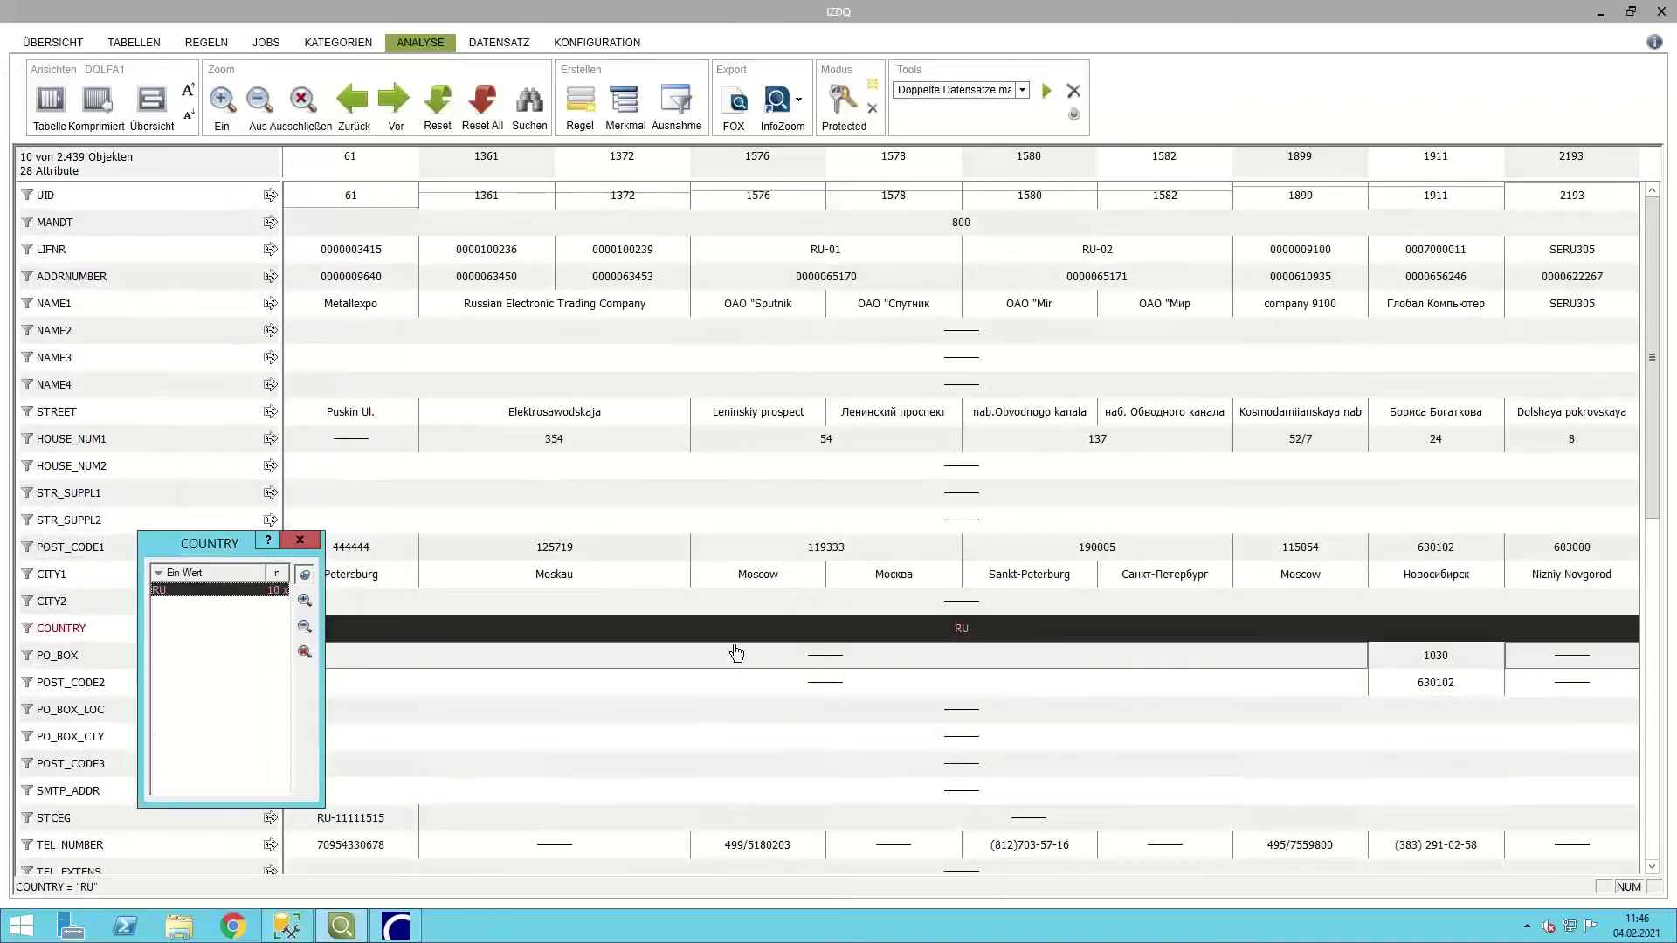
click(300, 541)
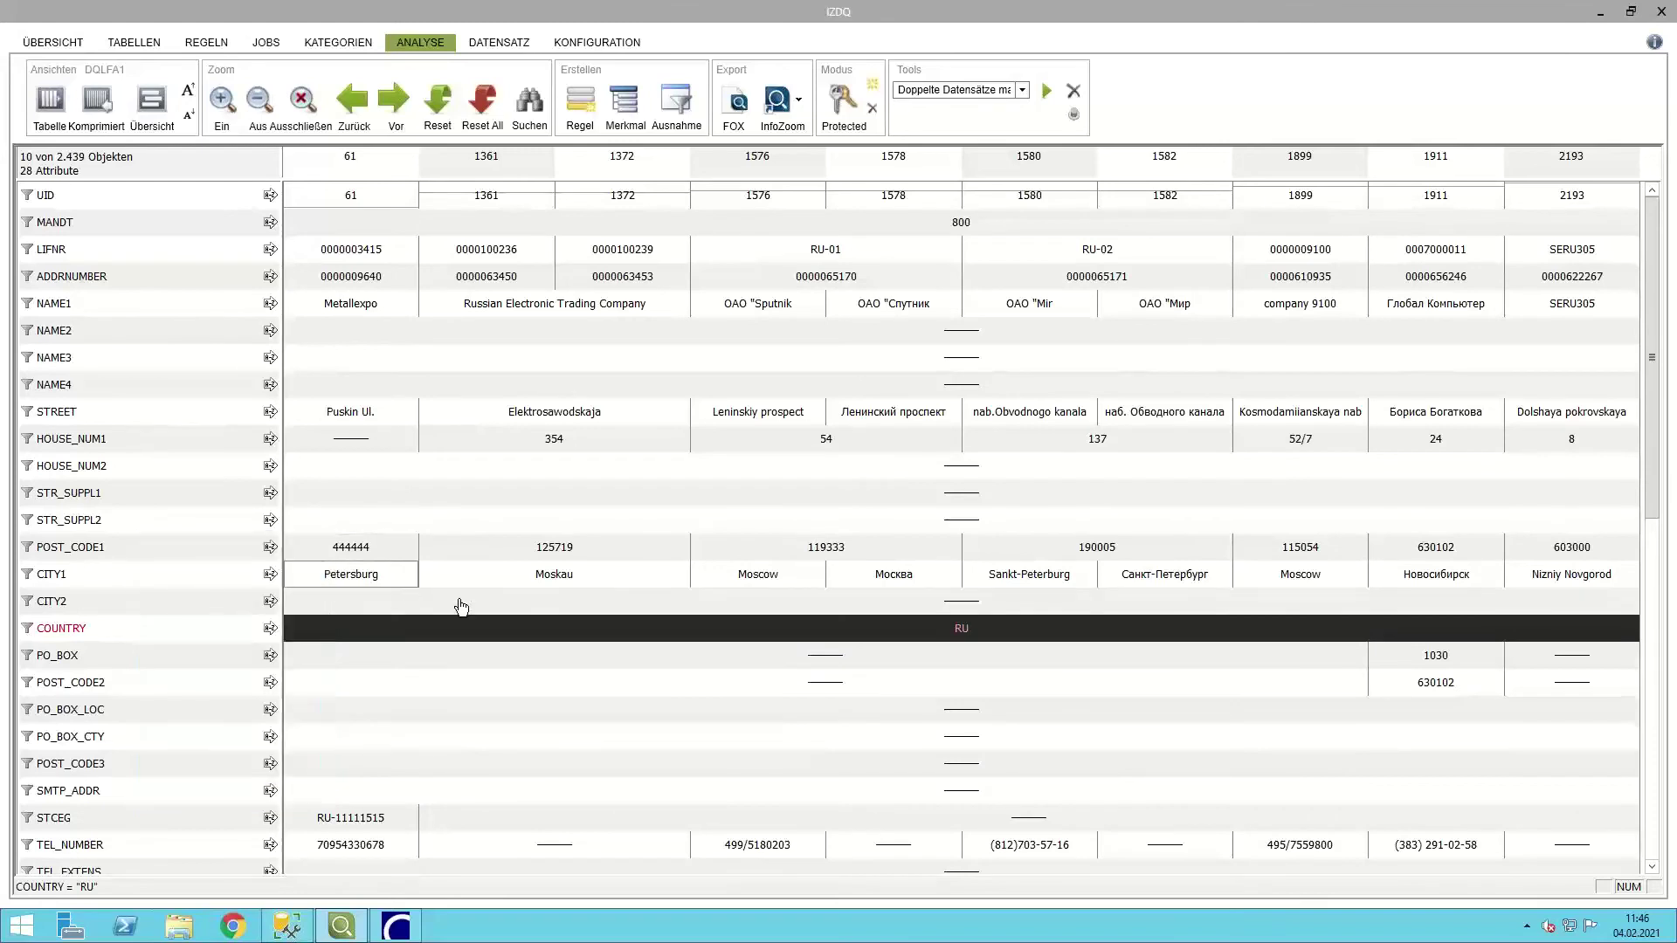
Create a draft rule from the COUNTRY = "RU" selection and change its condition to [COUNTRY] <> "RU".
click(576, 114)
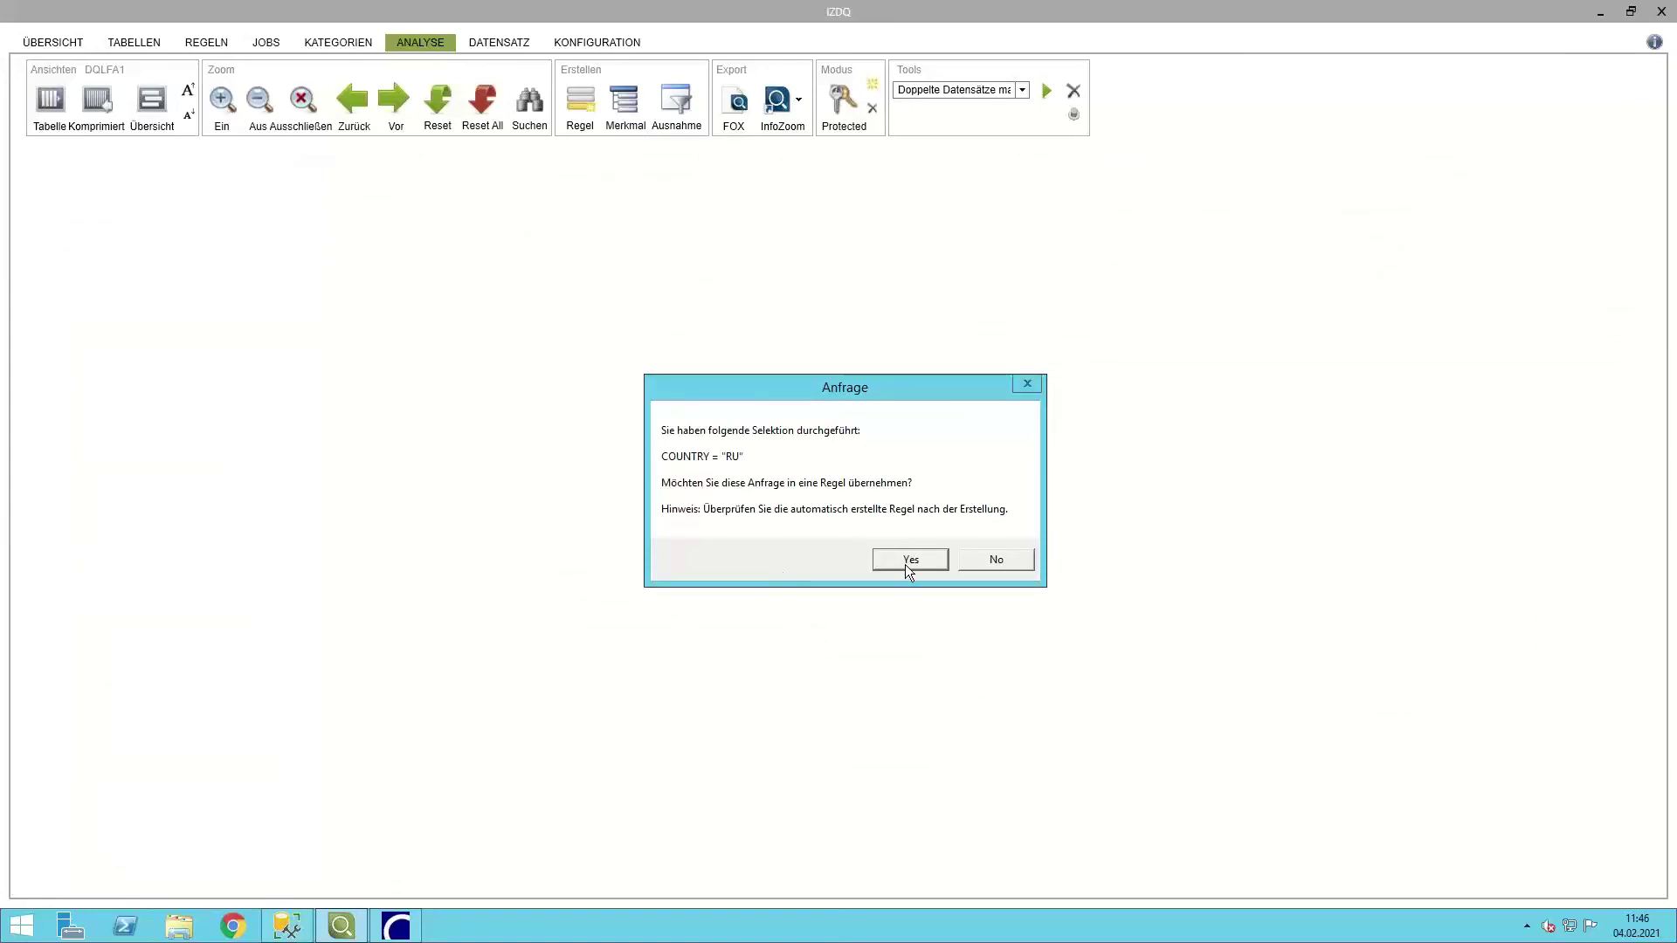
click(905, 565)
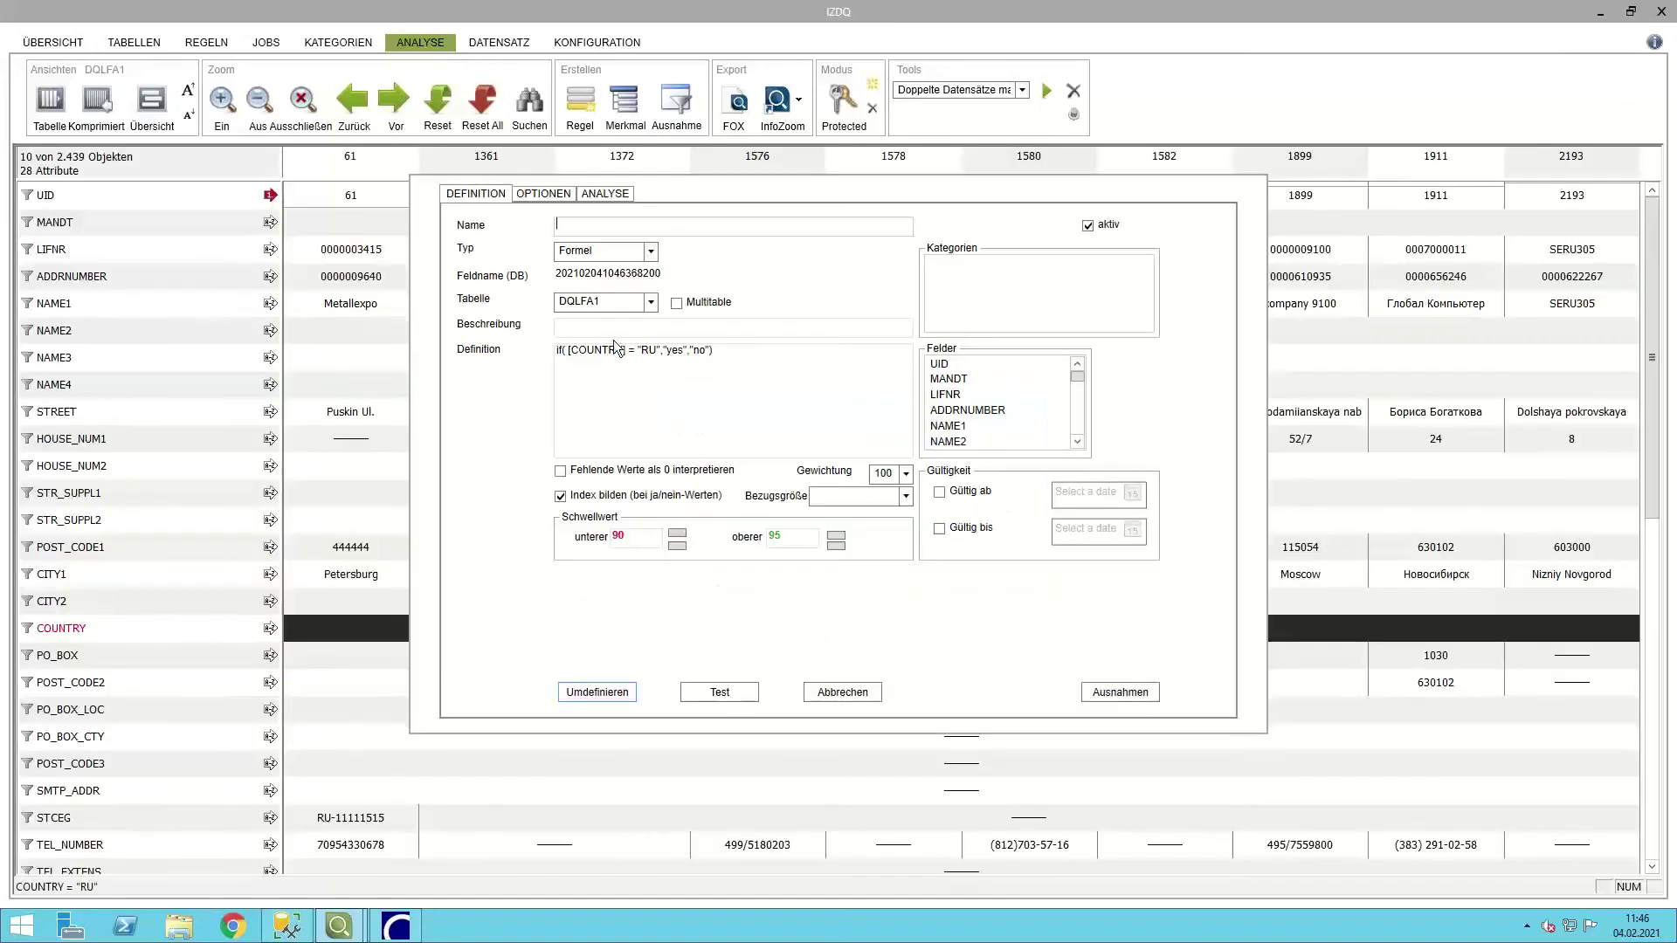
click(636, 352)
text(!)
key(BackSpace)
key(Delete)
text(<>)
Name the draft rule "Lieferant in Russland", enable its Dialog flag and discard the draft.
click(591, 229)
text(Lieferant in Russland)
click(549, 197)
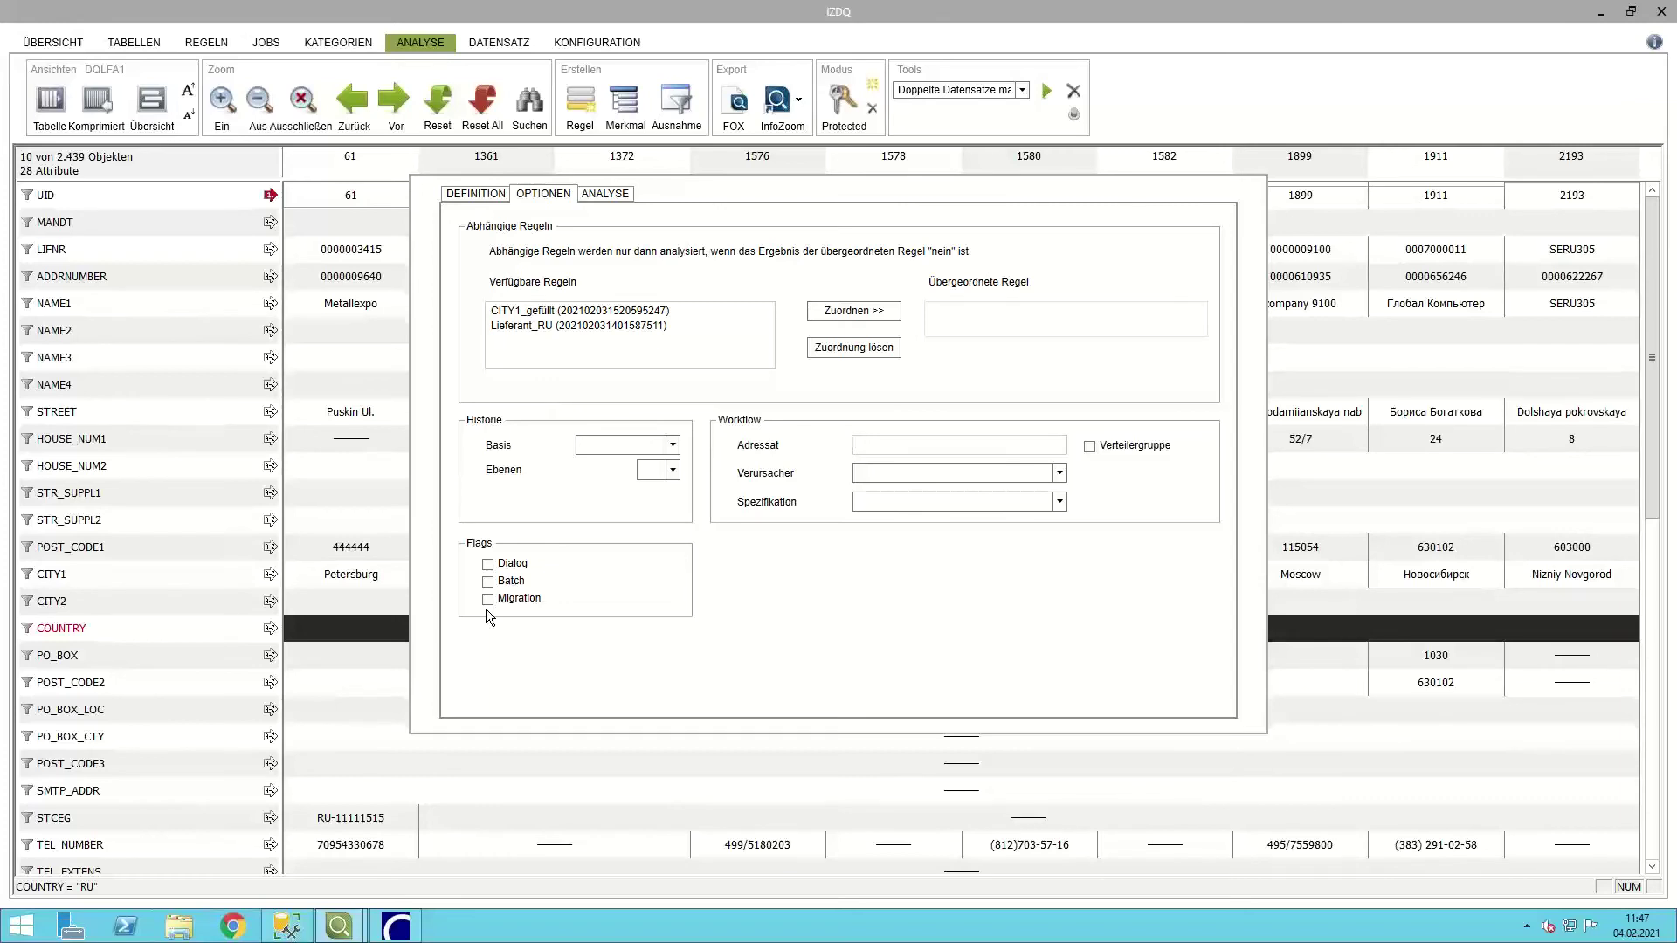
click(488, 564)
click(486, 197)
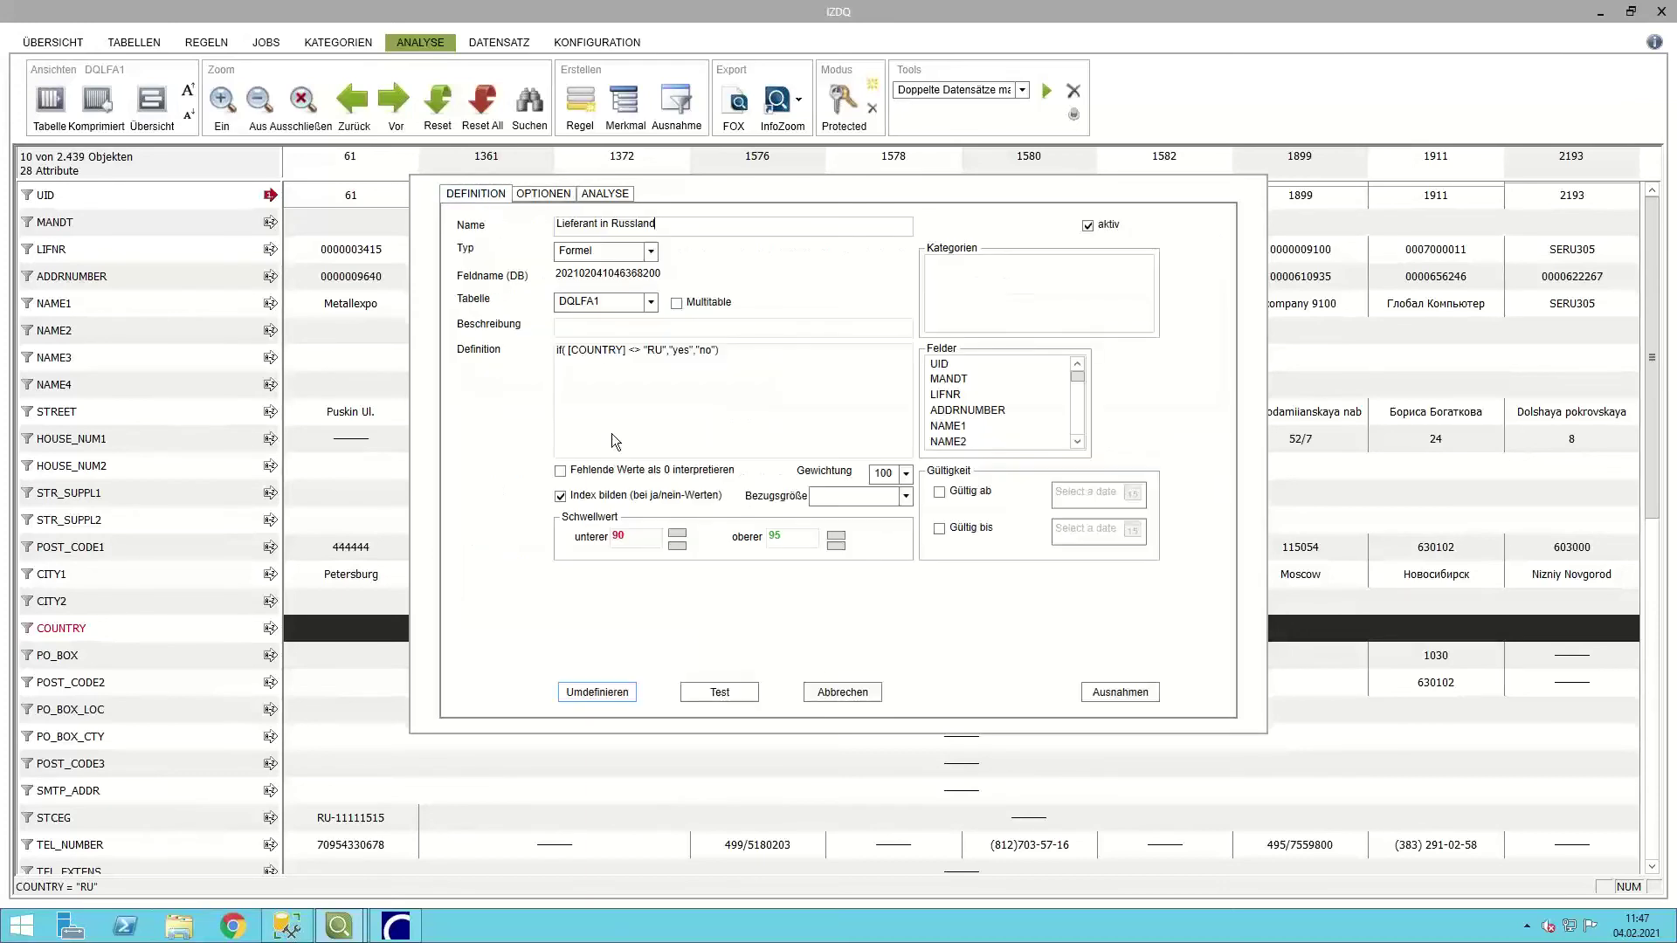
click(842, 693)
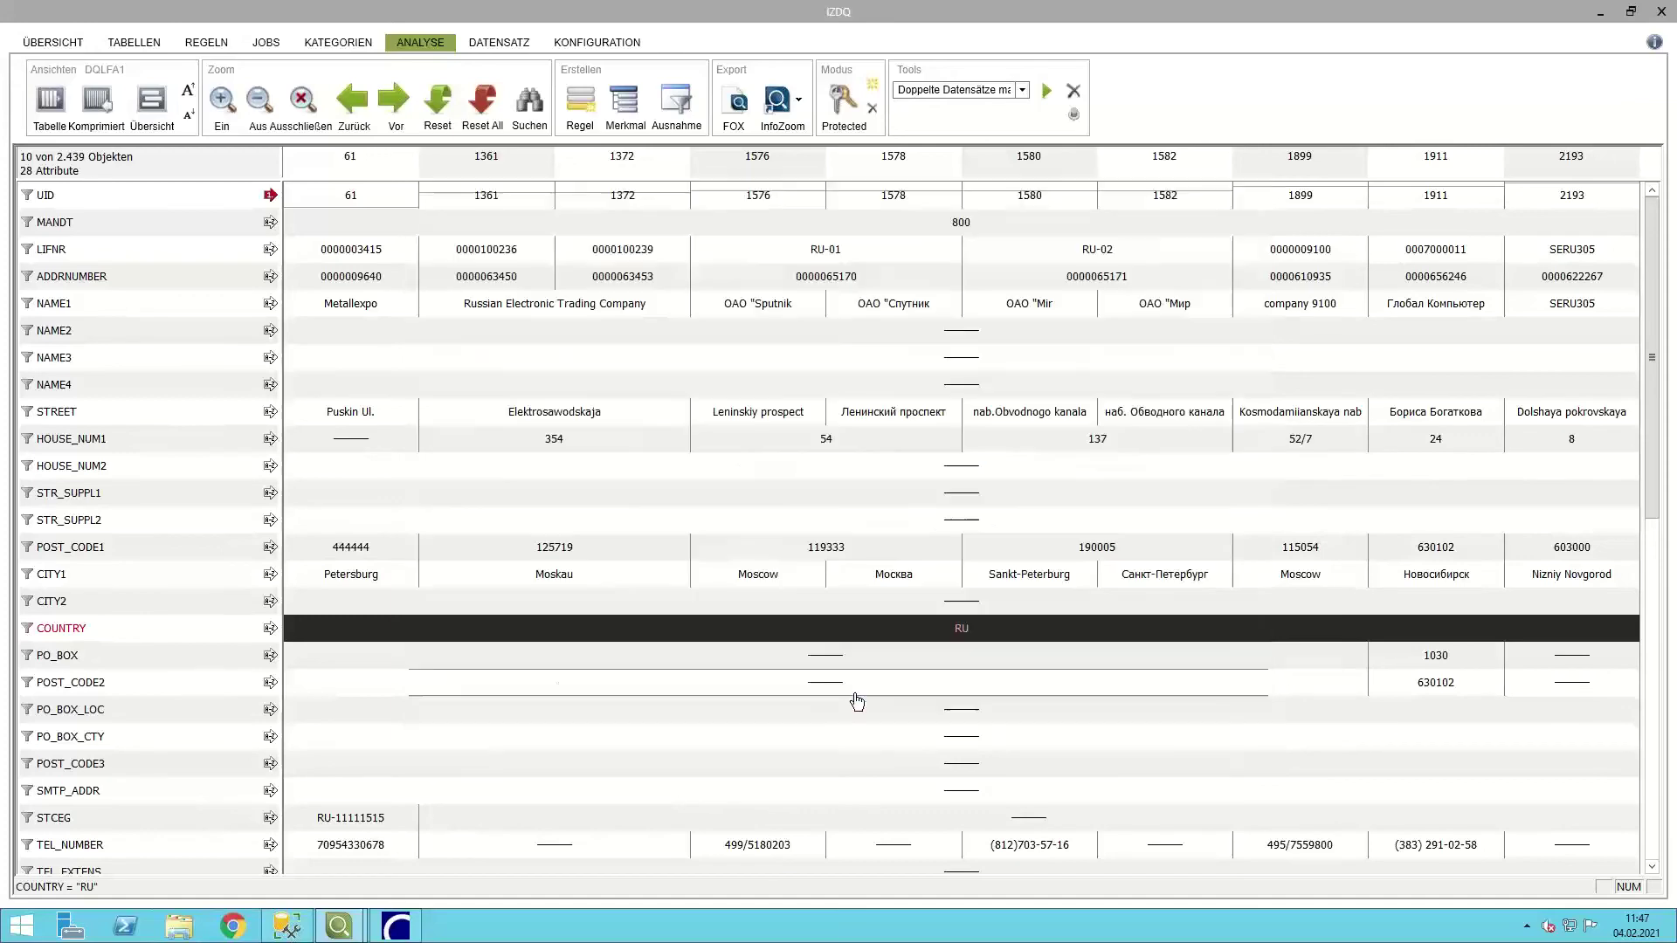
Switch to Data Quality Server Management Studio, open the test window for the RBWF_Rules workflow and enlarge it.
click(415, 931)
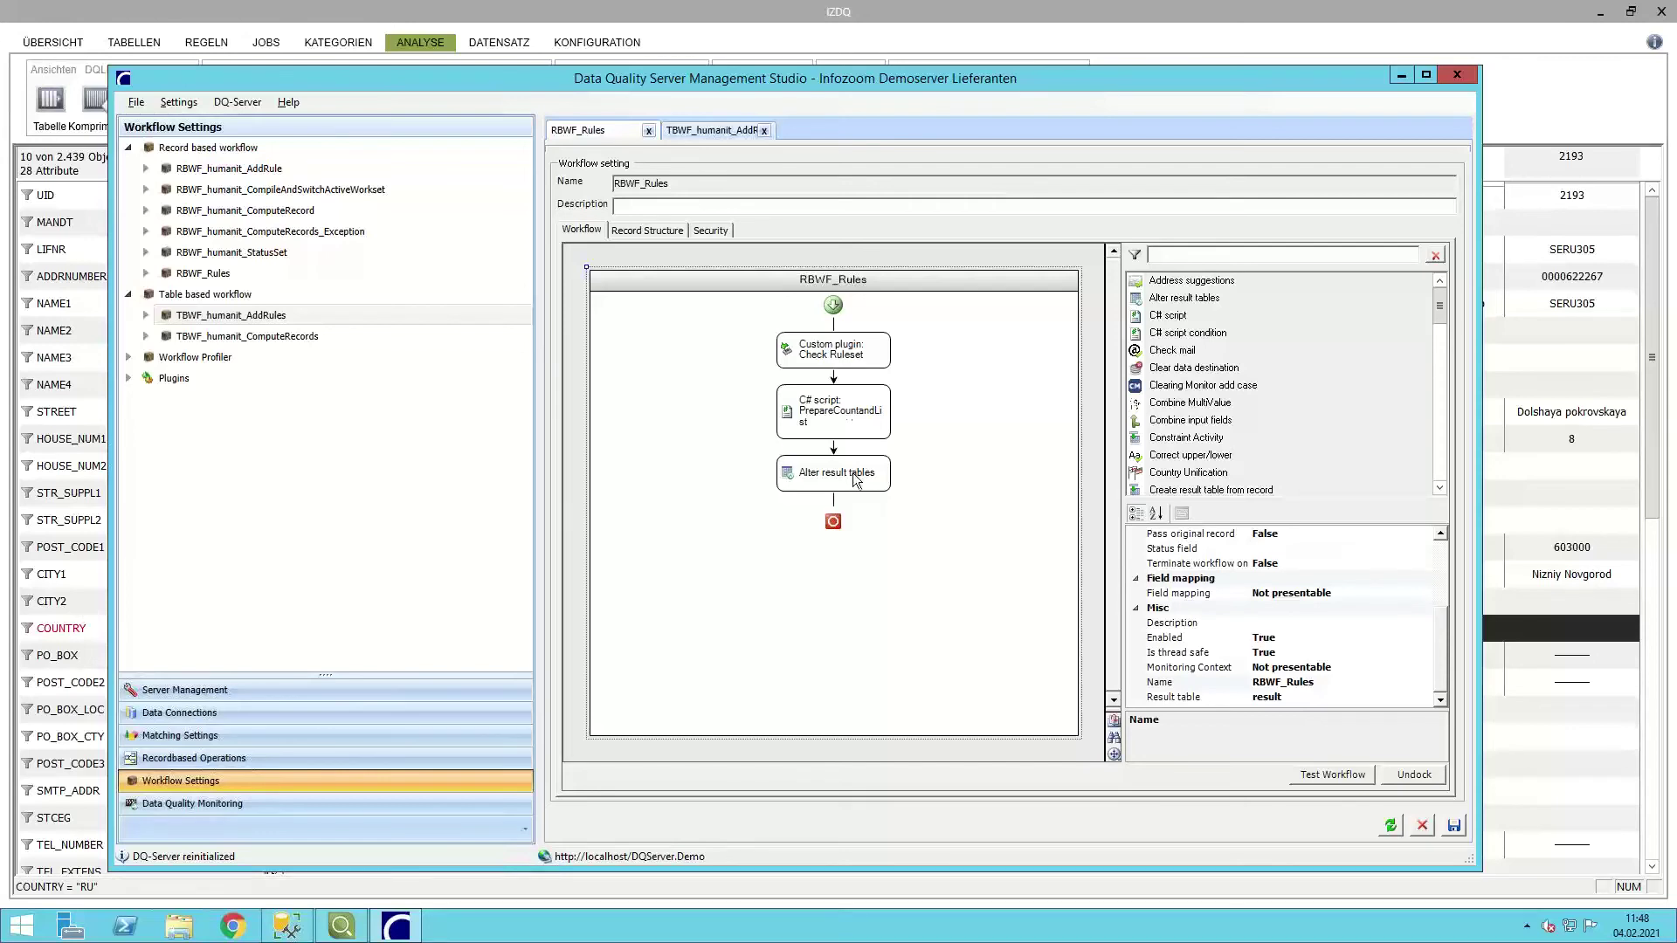
click(1310, 780)
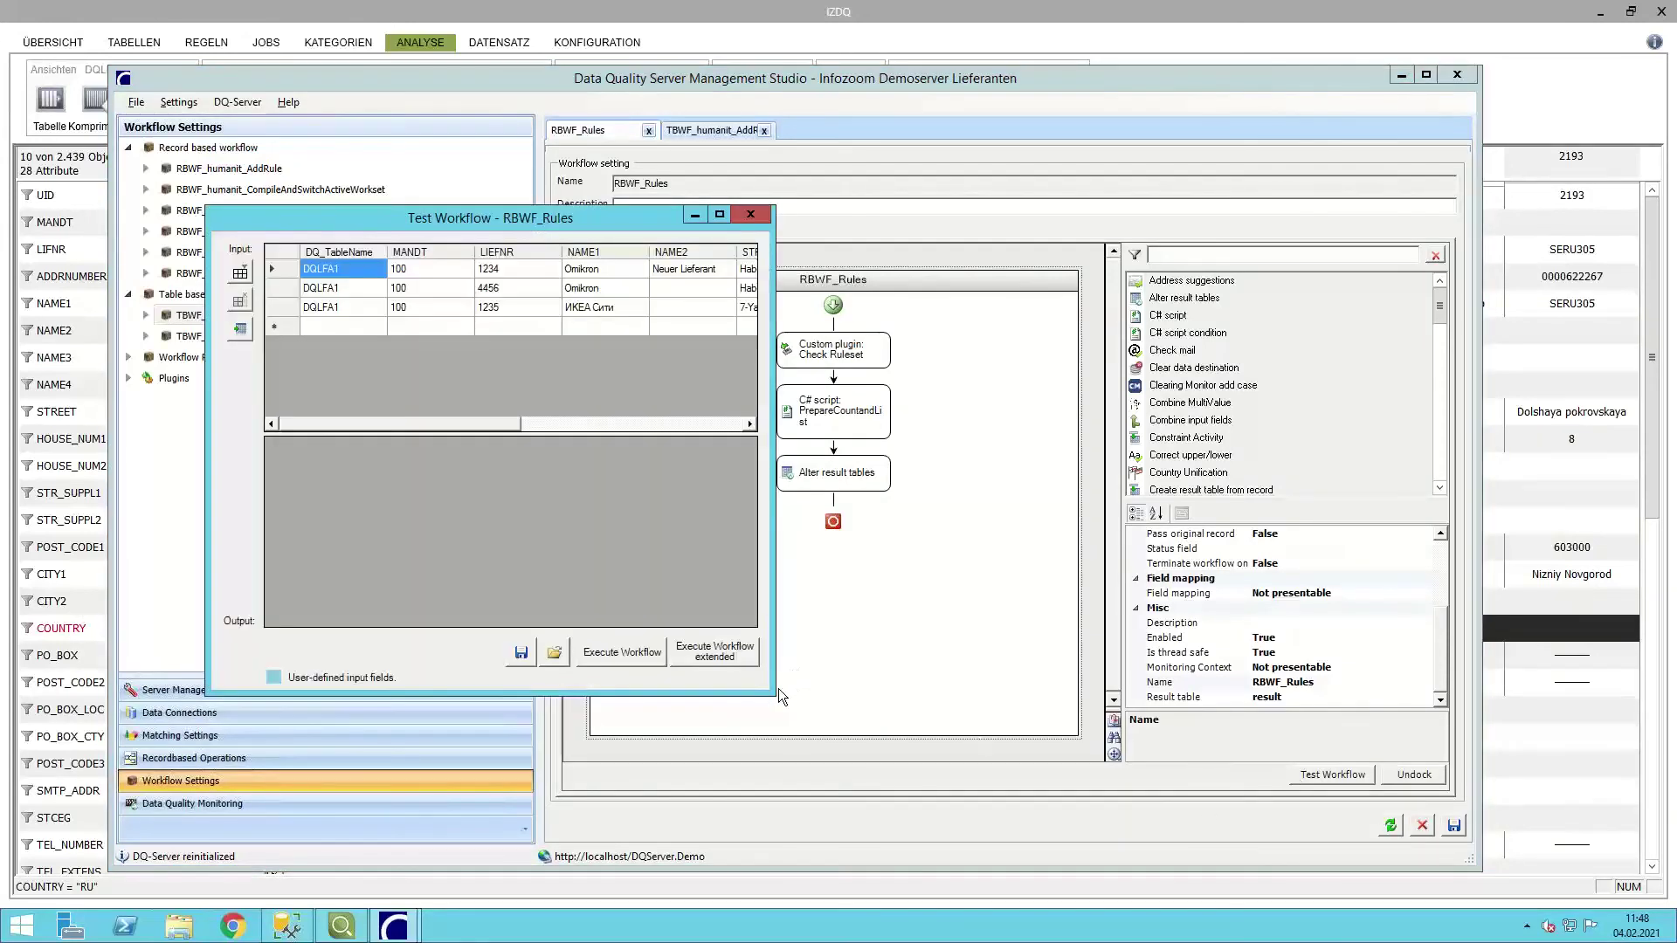
drag(863, 698, 1230, 723)
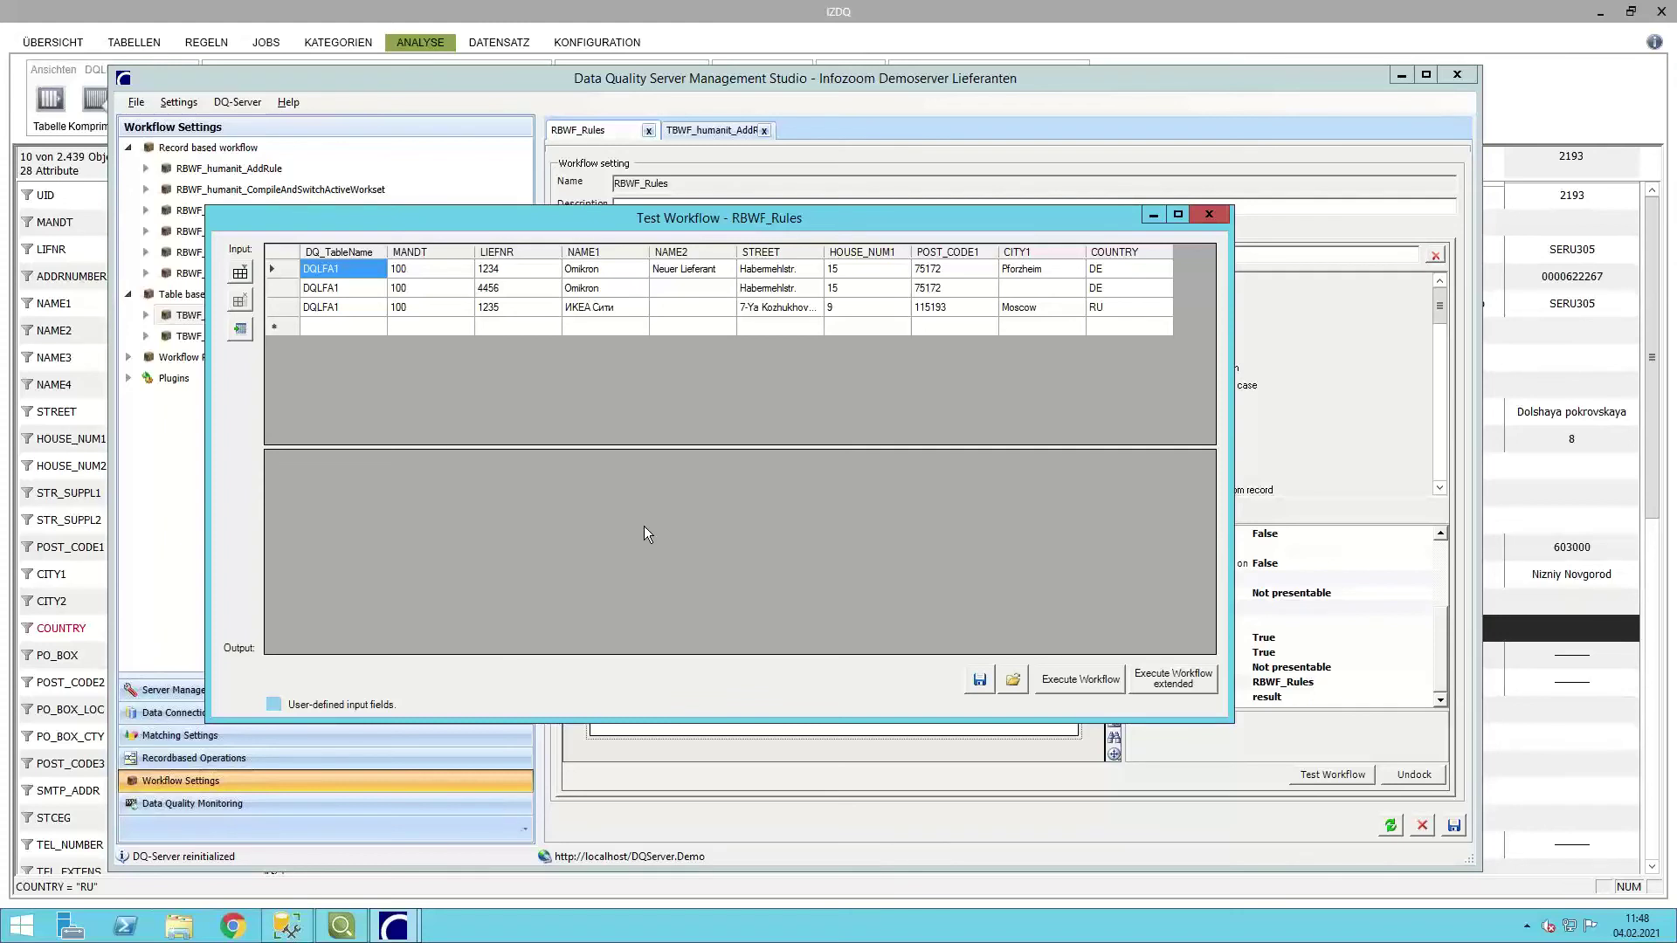
Execute the RBWF_Rules workflow on all three DQLFA1 input records together.
click(284, 270)
shift+click(293, 307)
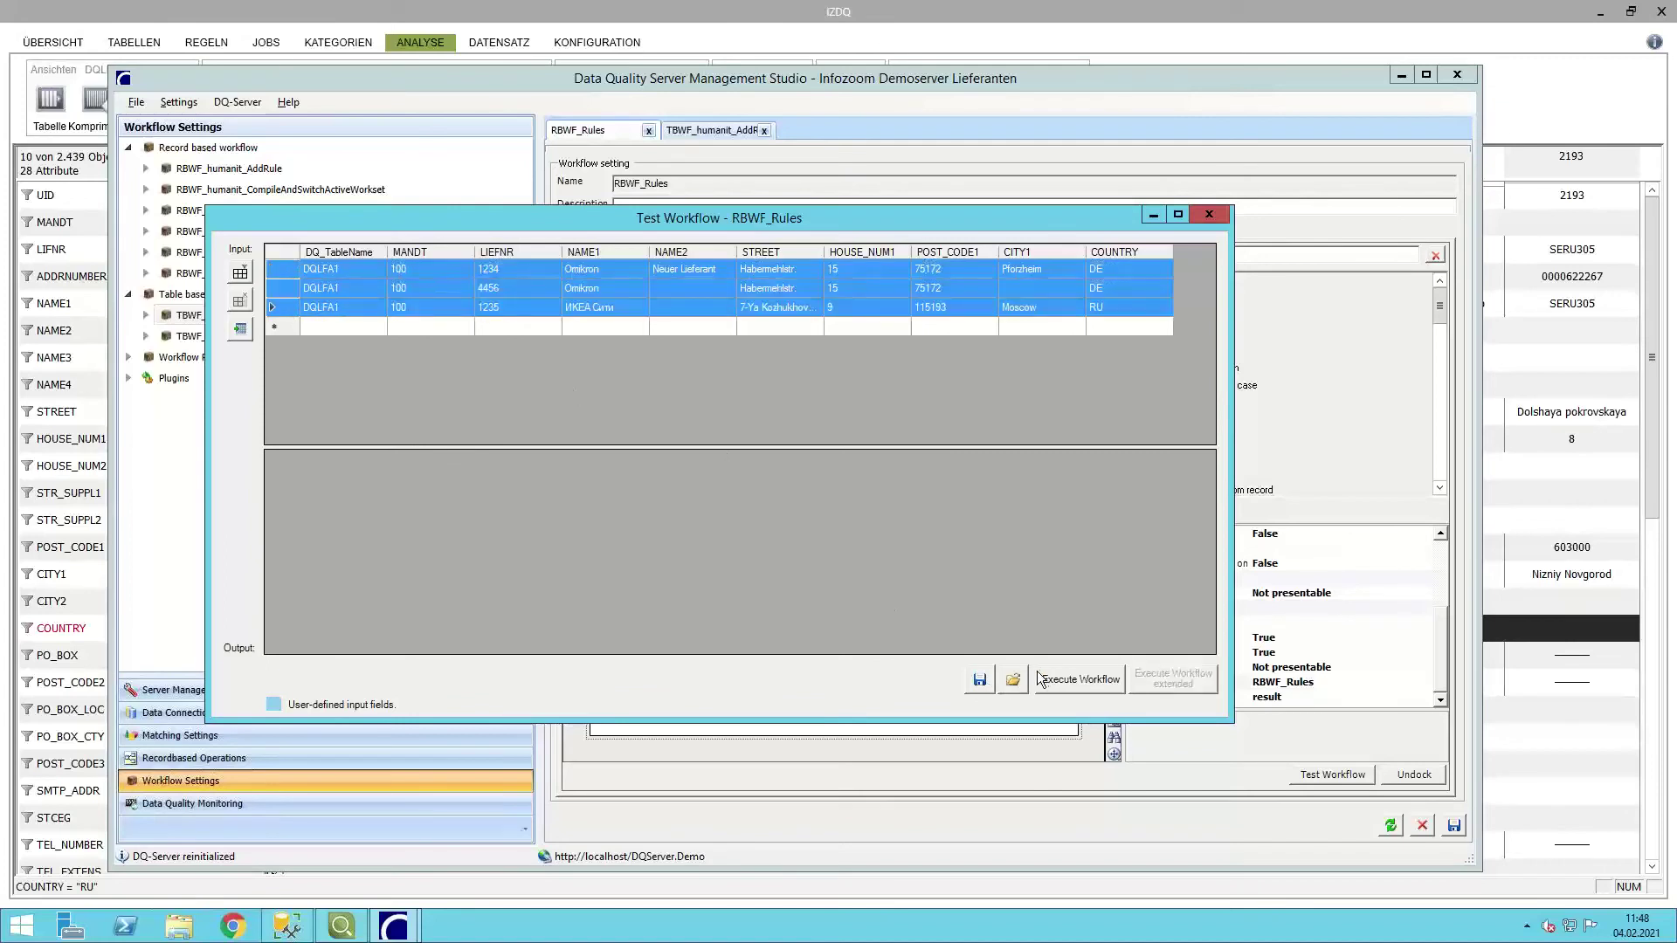
click(1070, 695)
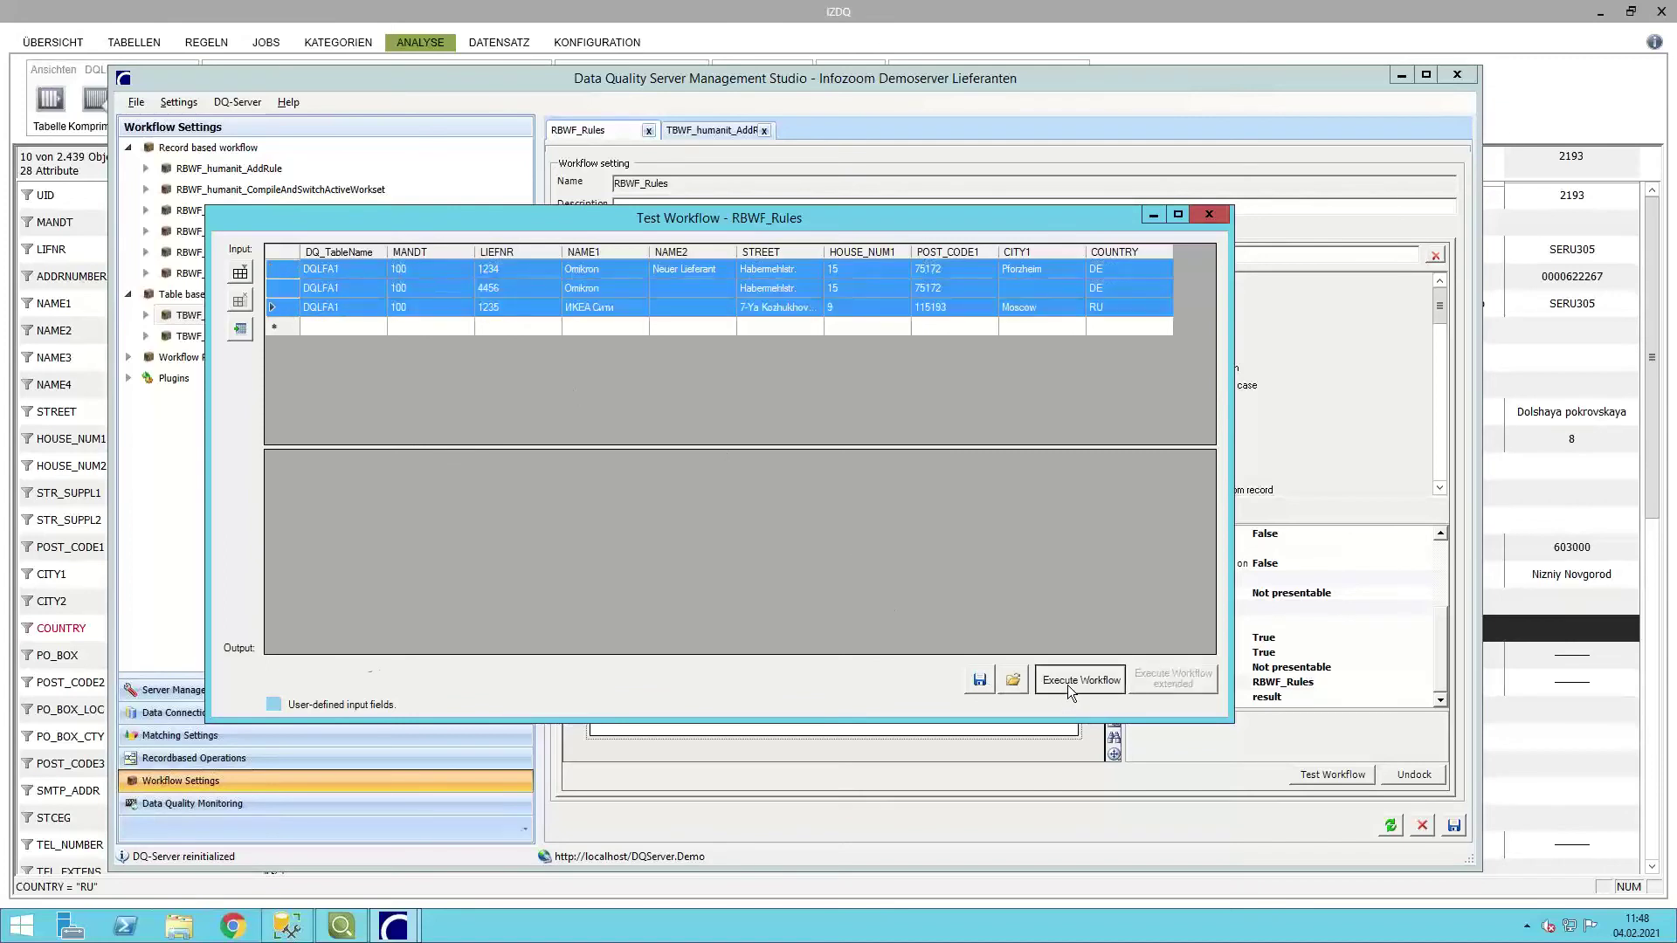
Compare the input records with their DQ_Passed and failed-test results, widening the test window to show those columns.
click(550, 290)
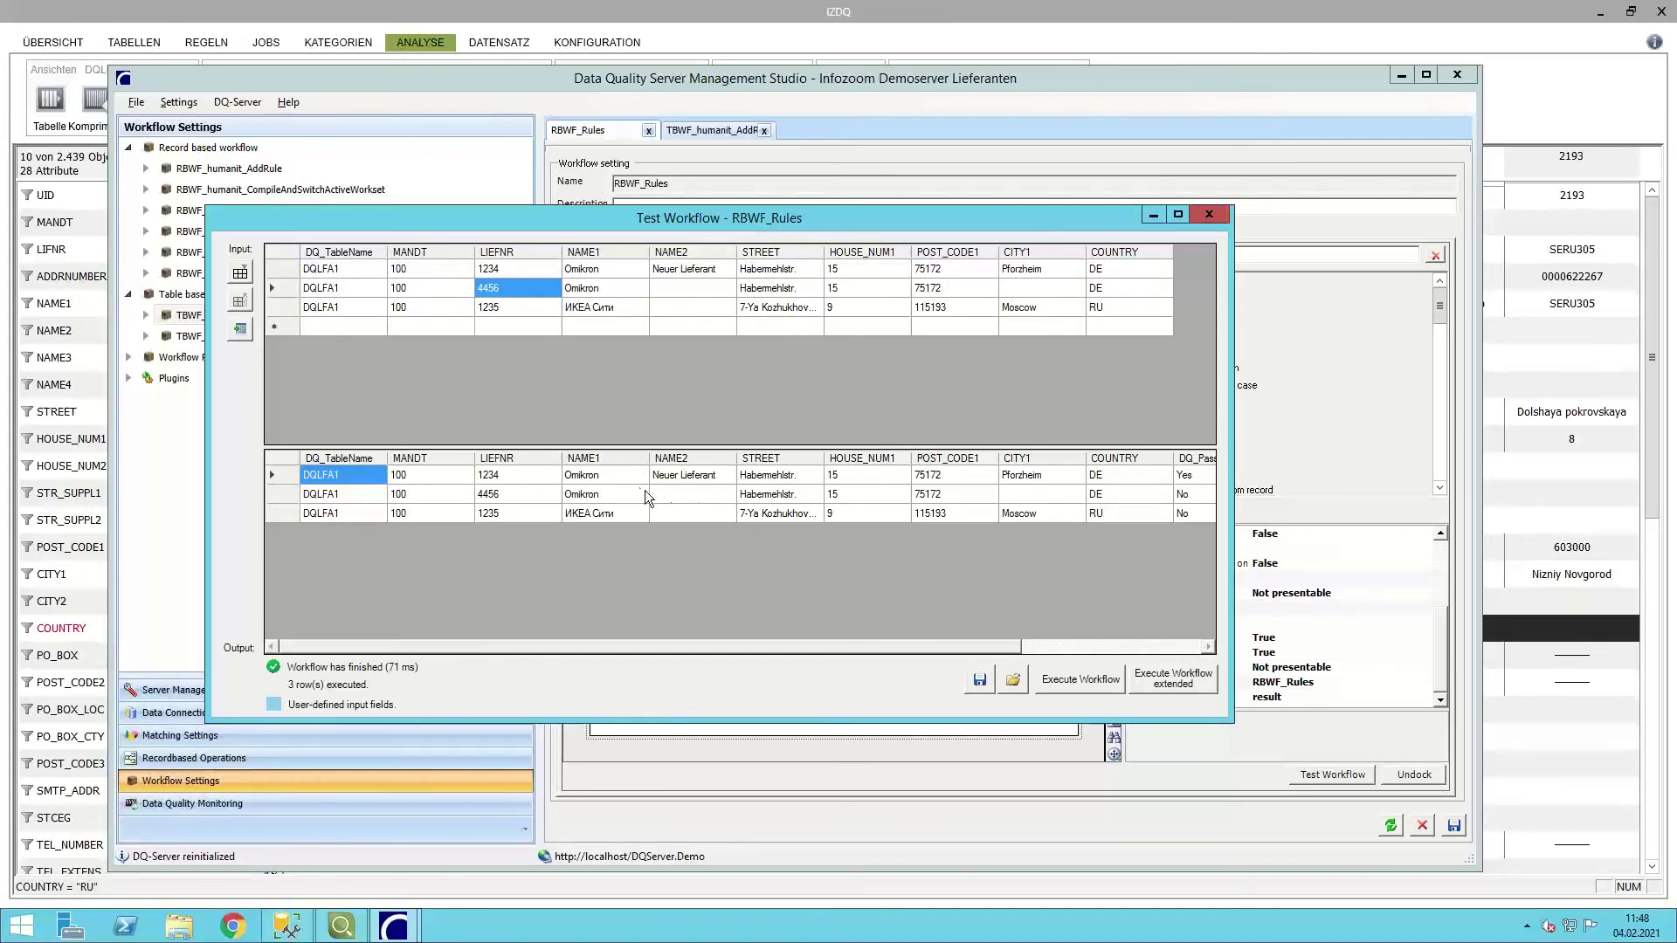
click(1013, 270)
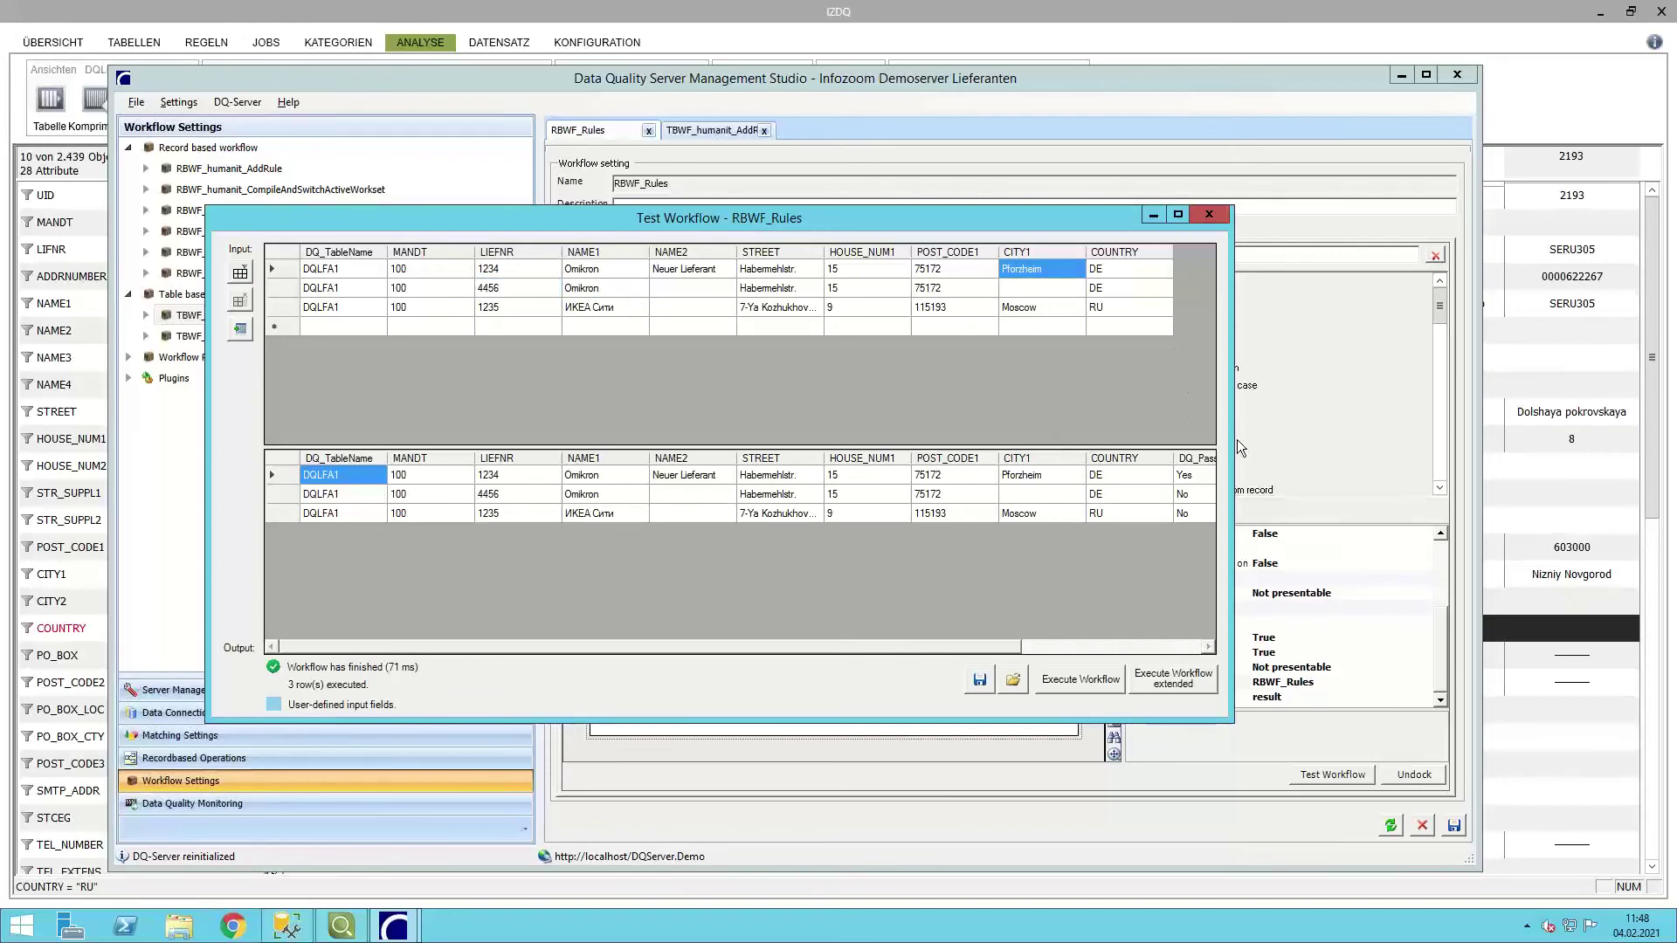
drag(1234, 442, 1371, 444)
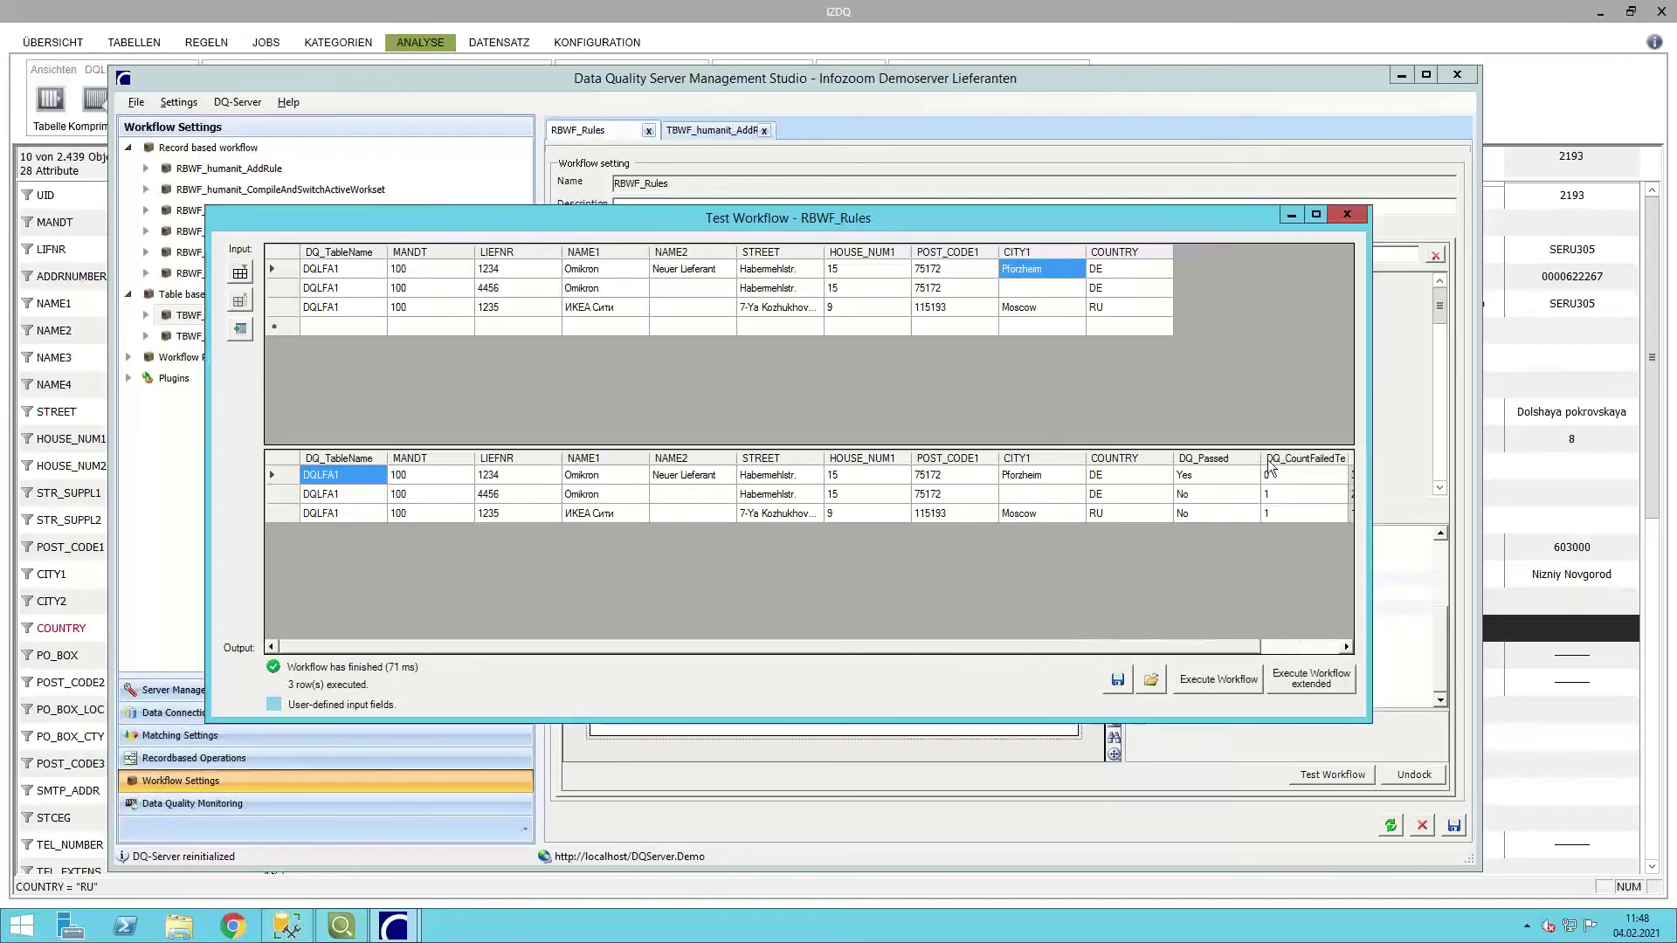
click(1240, 476)
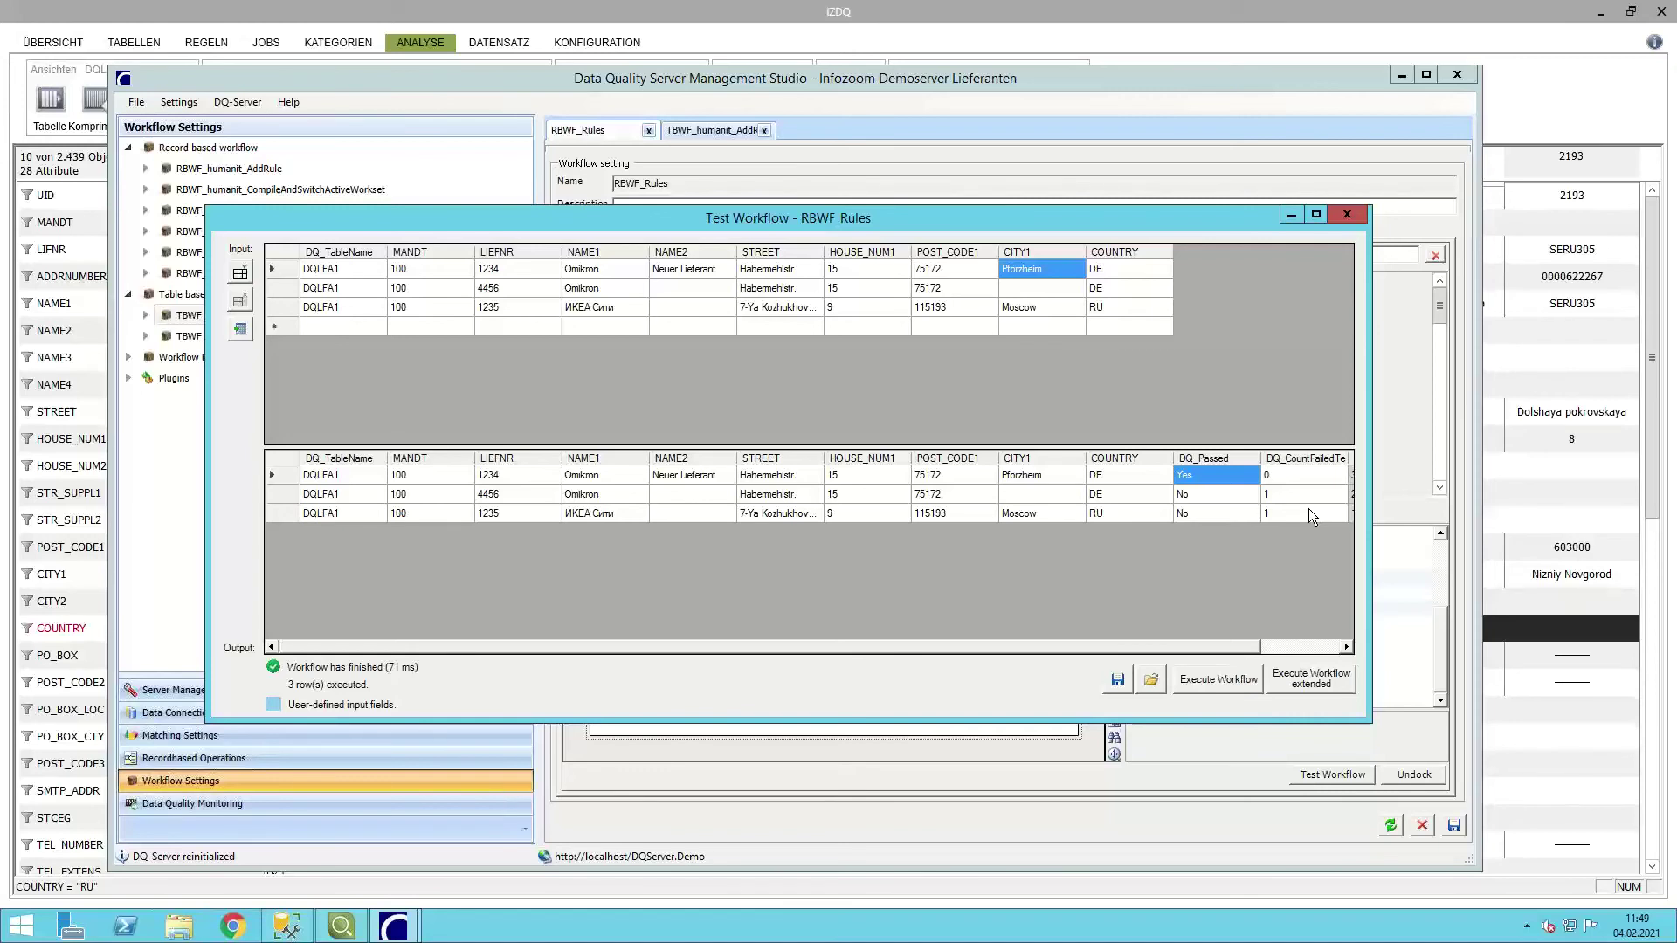
key(Down)
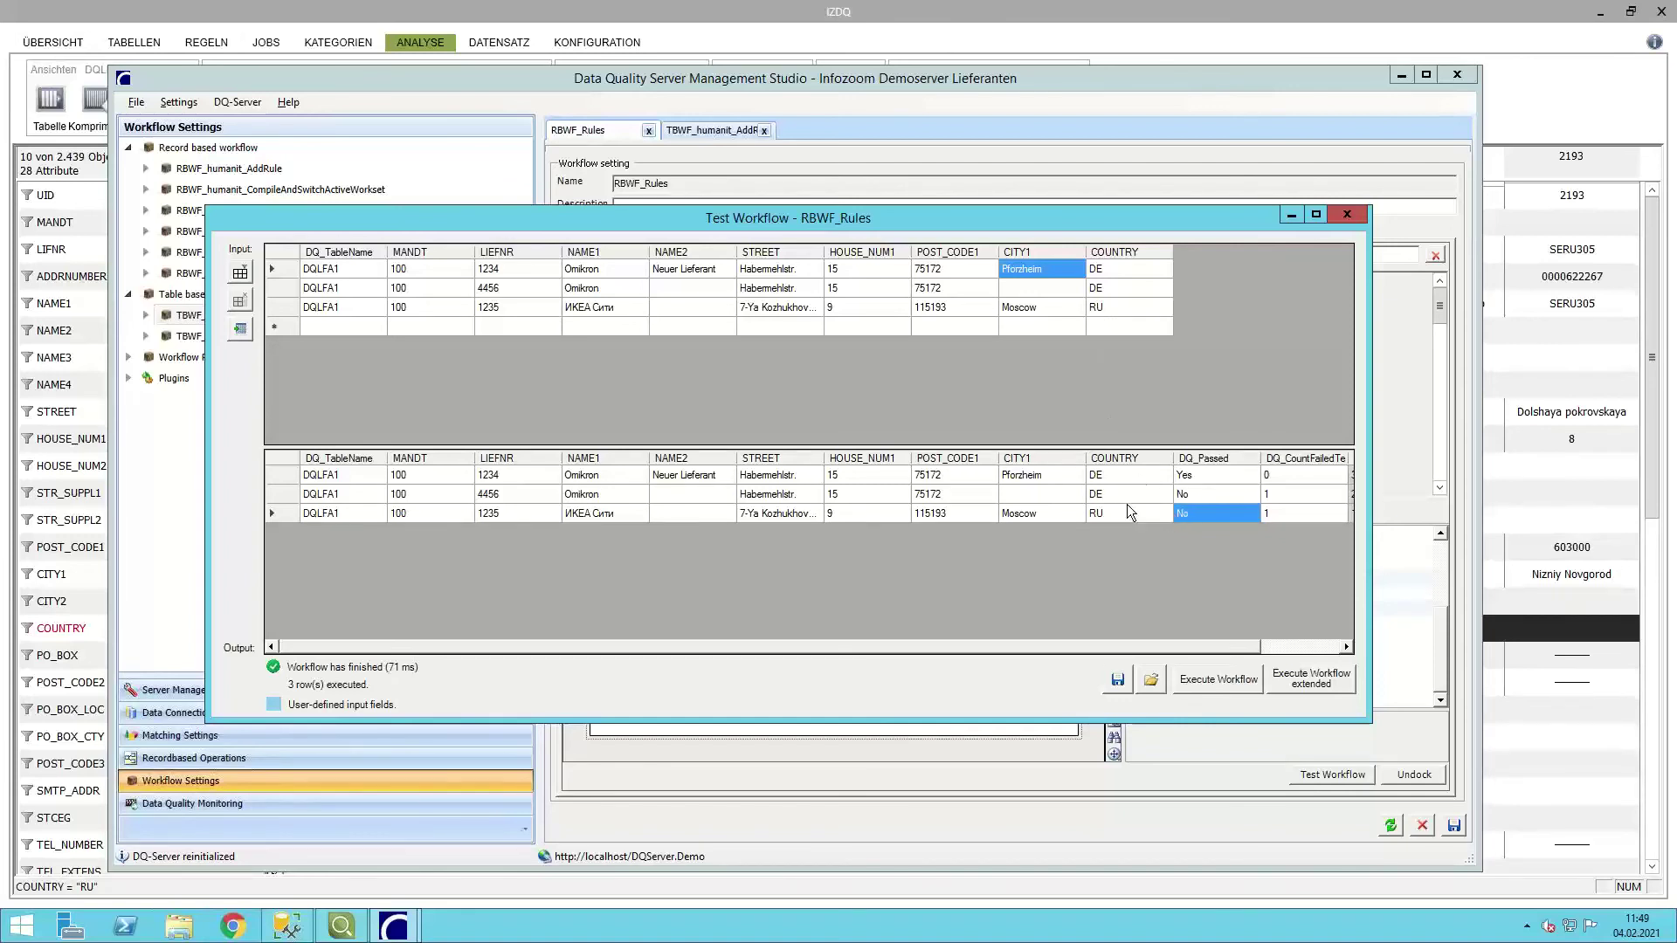
Execute the extended workflow for the second input record with the empty CITY1, and widen the result's Rule Name and Description columns.
click(1018, 290)
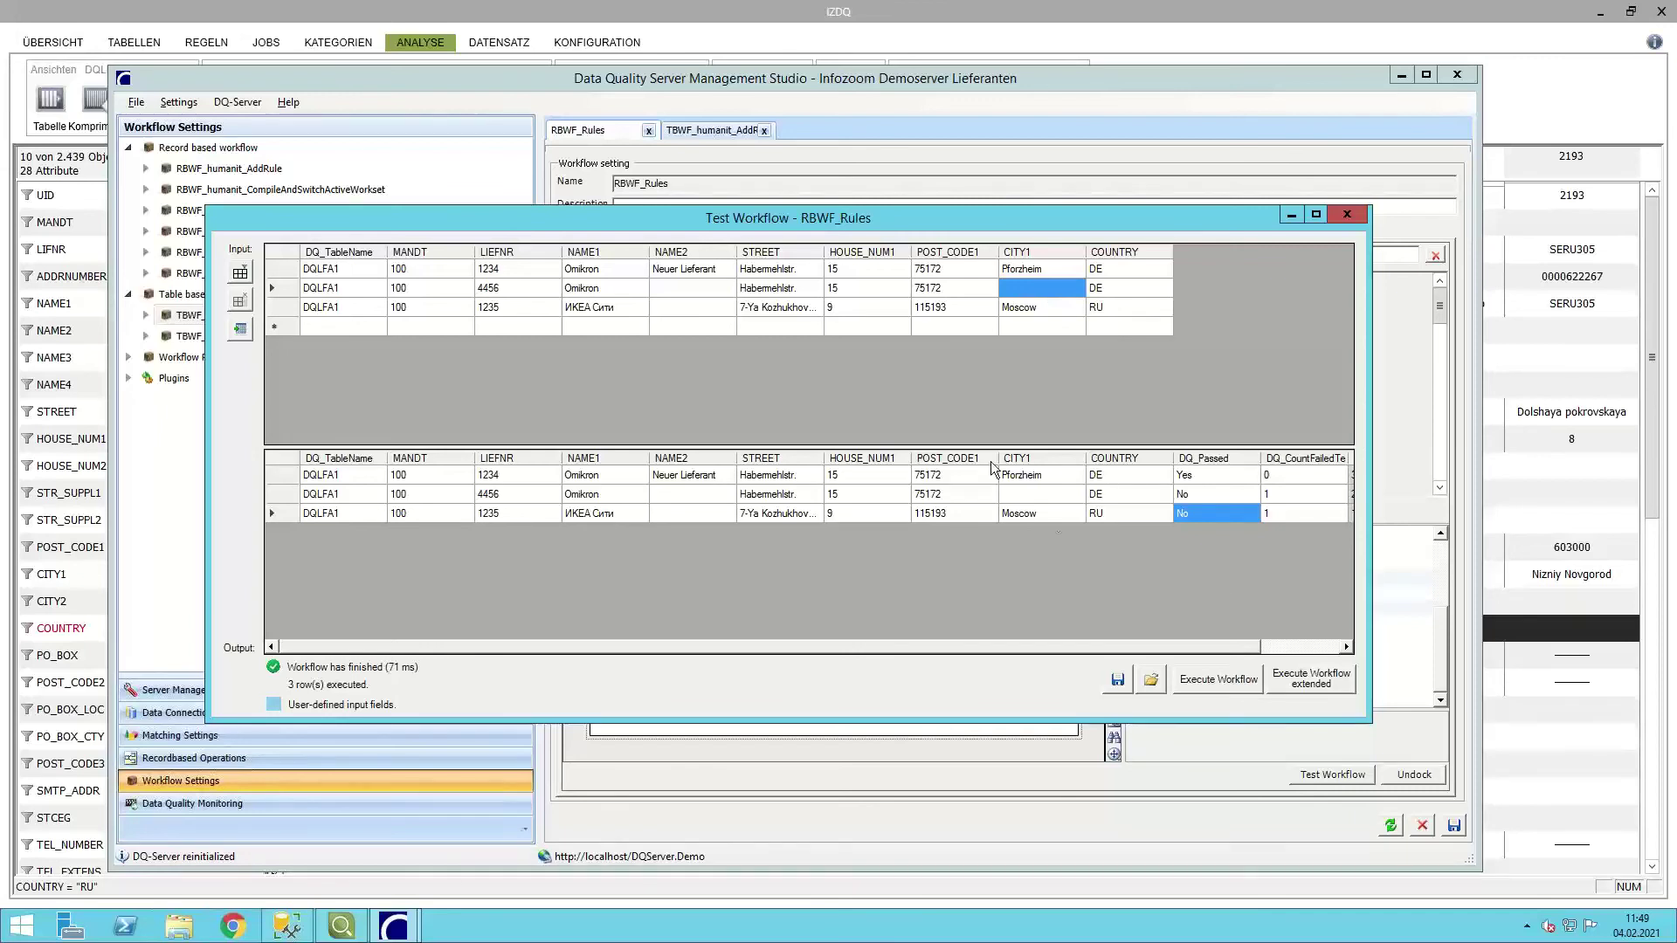
click(1315, 687)
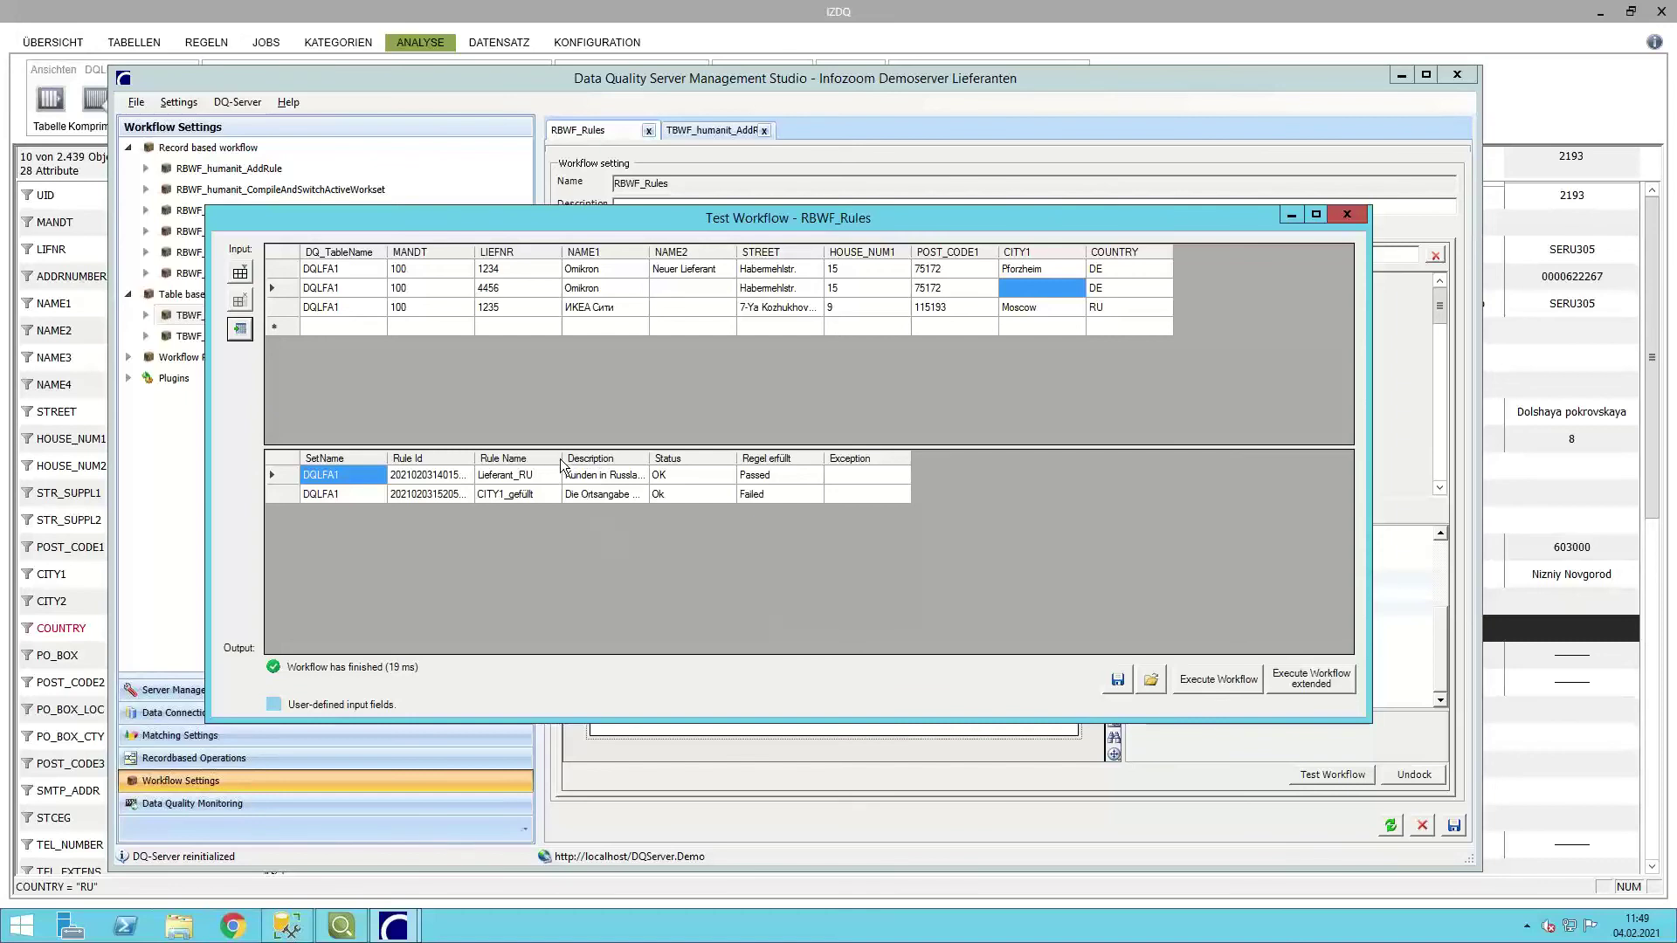
drag(562, 464, 799, 460)
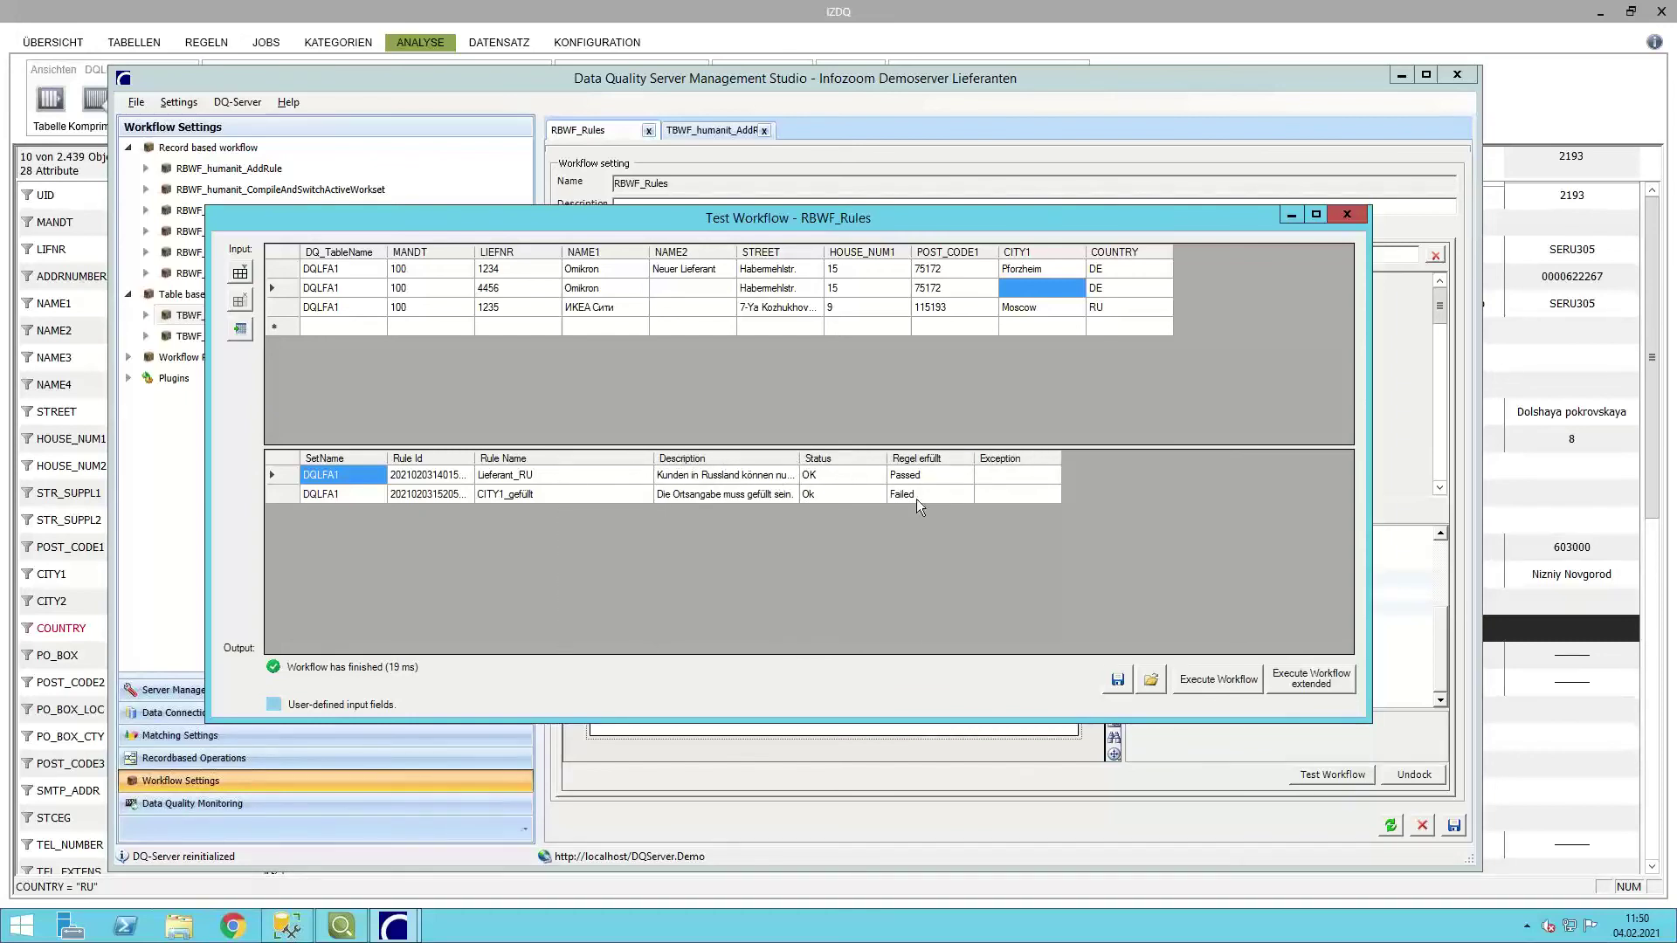
Examine the Regel erfüllt result and description of each rule for the record without a city.
click(931, 475)
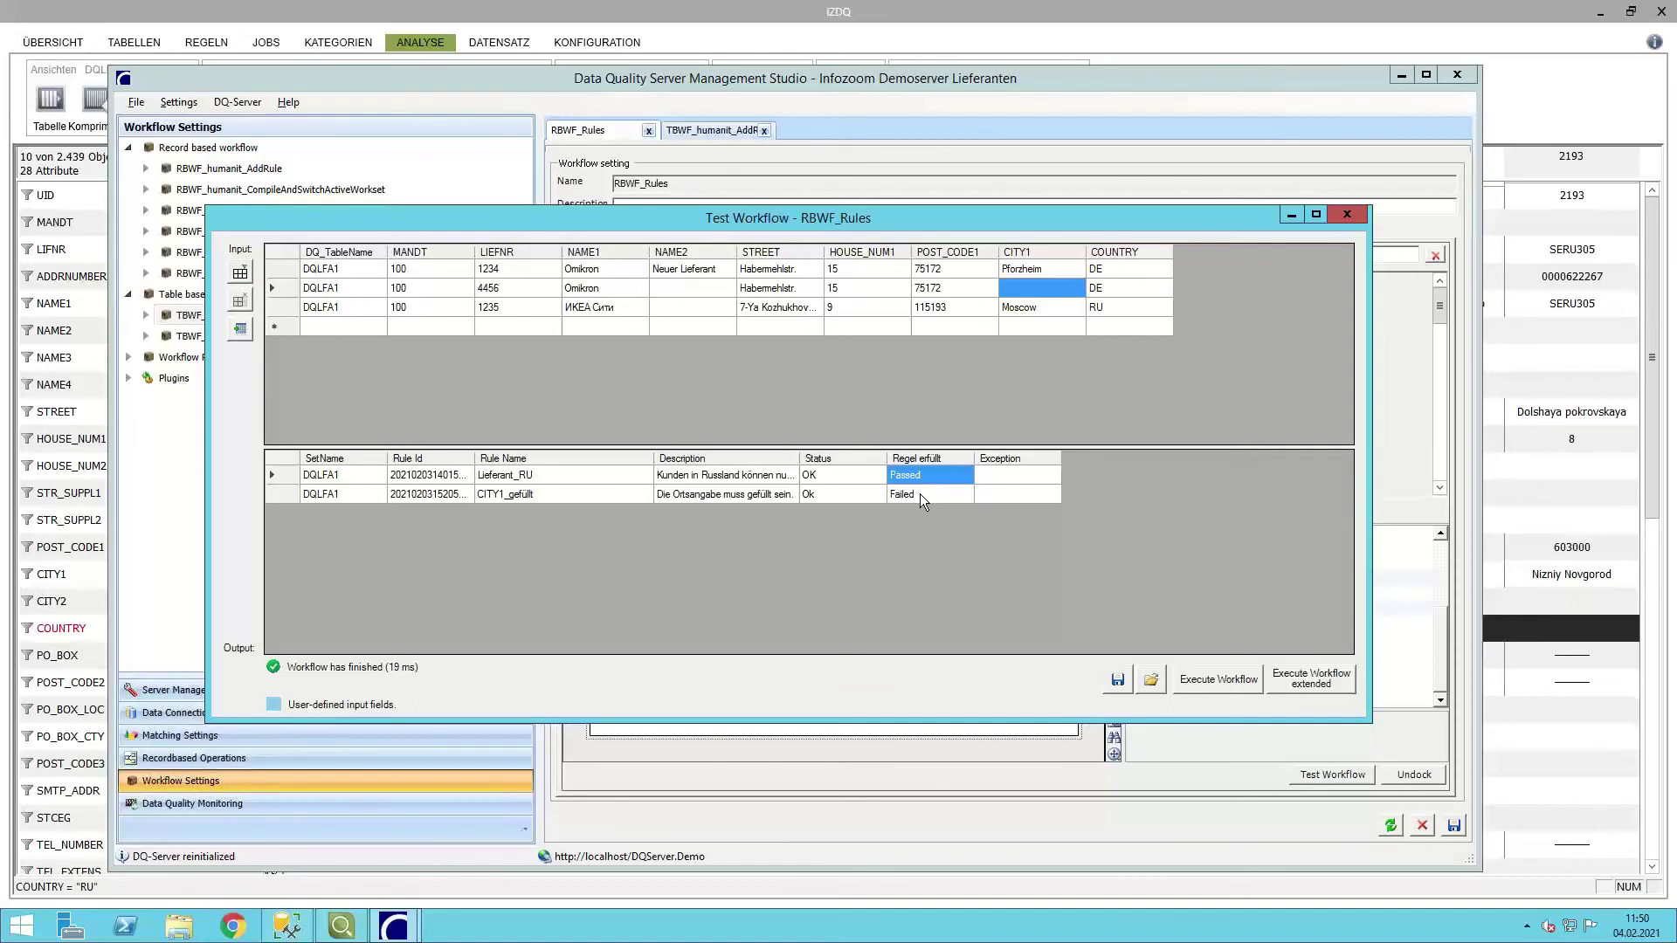
click(919, 493)
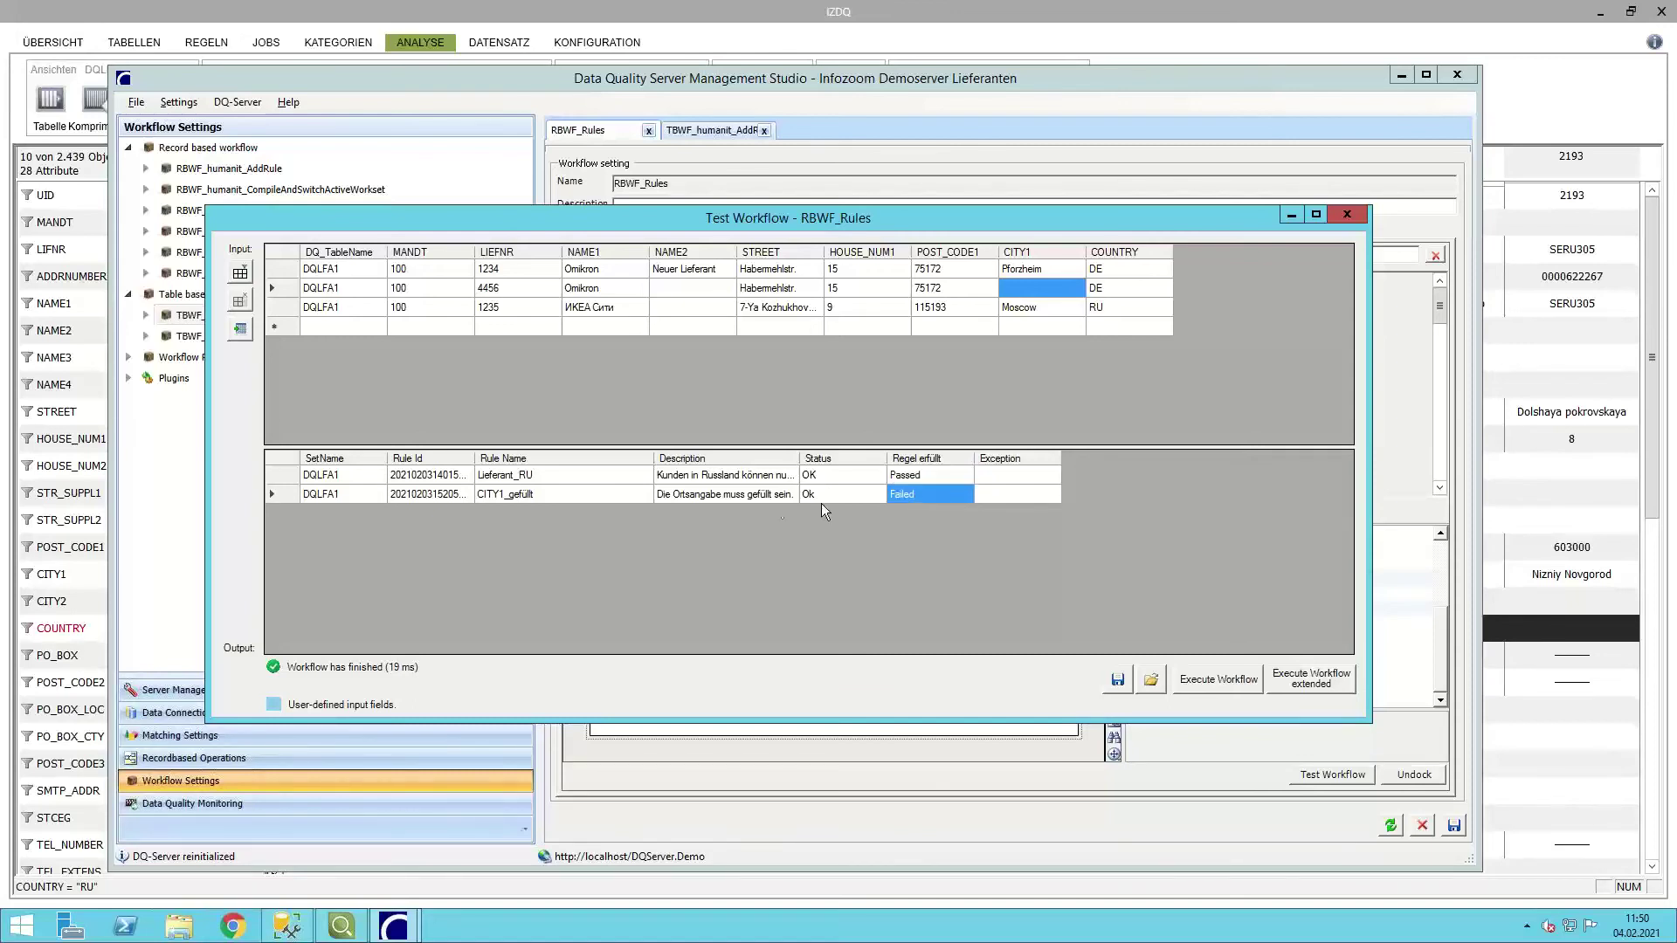
drag(799, 458, 860, 457)
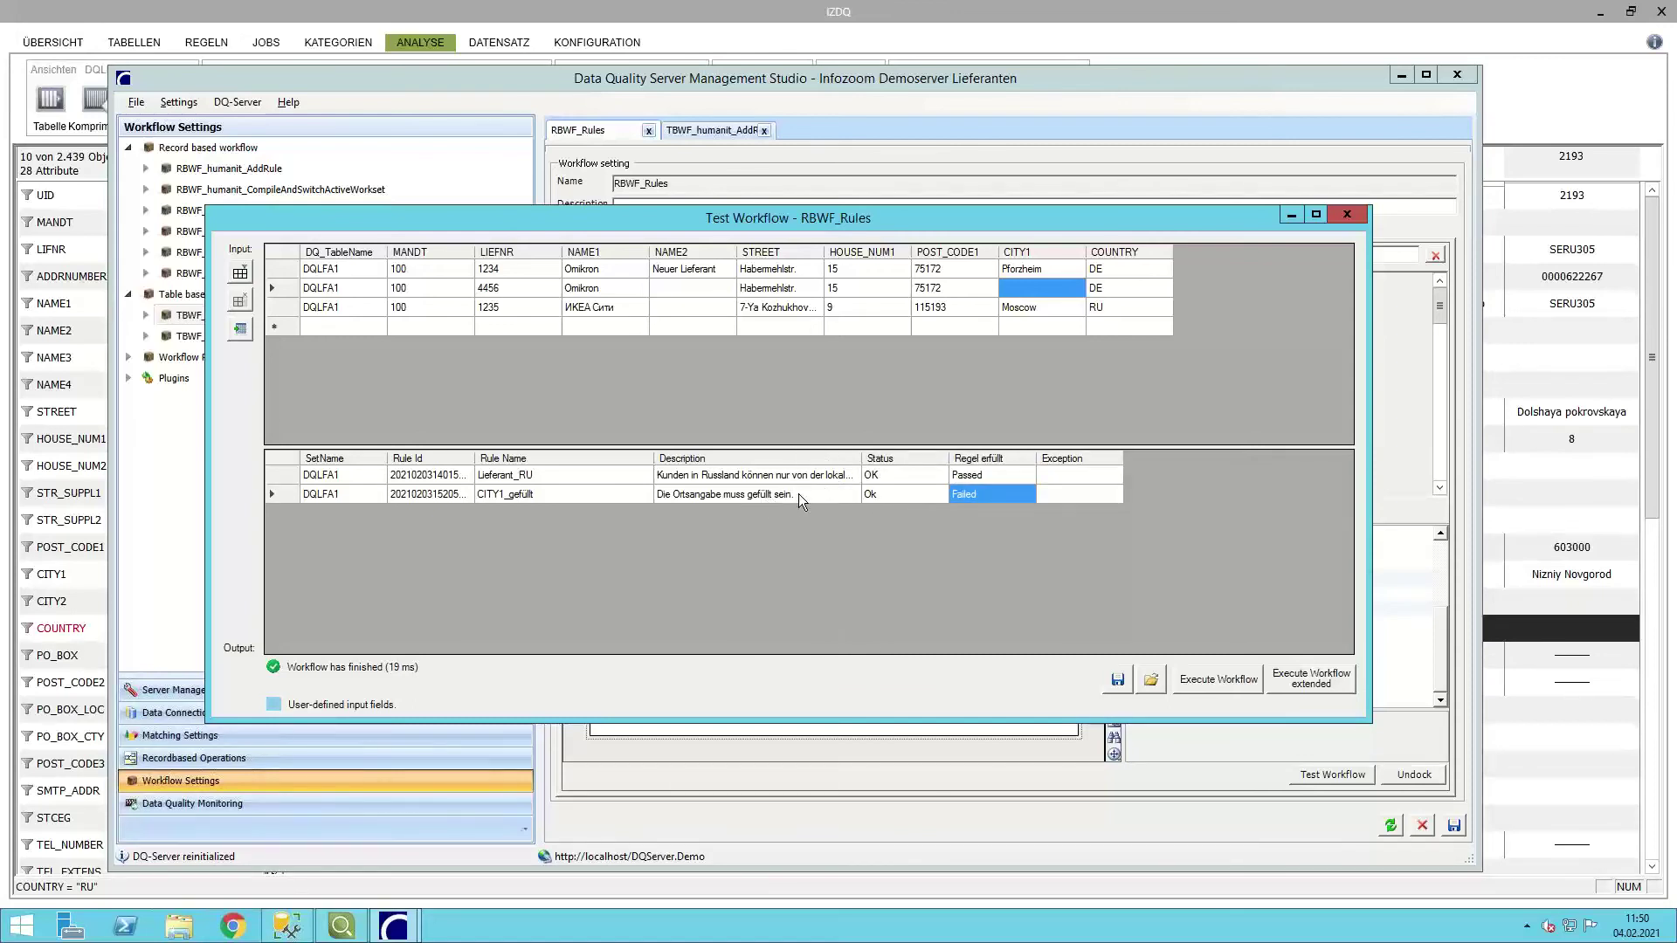
click(789, 495)
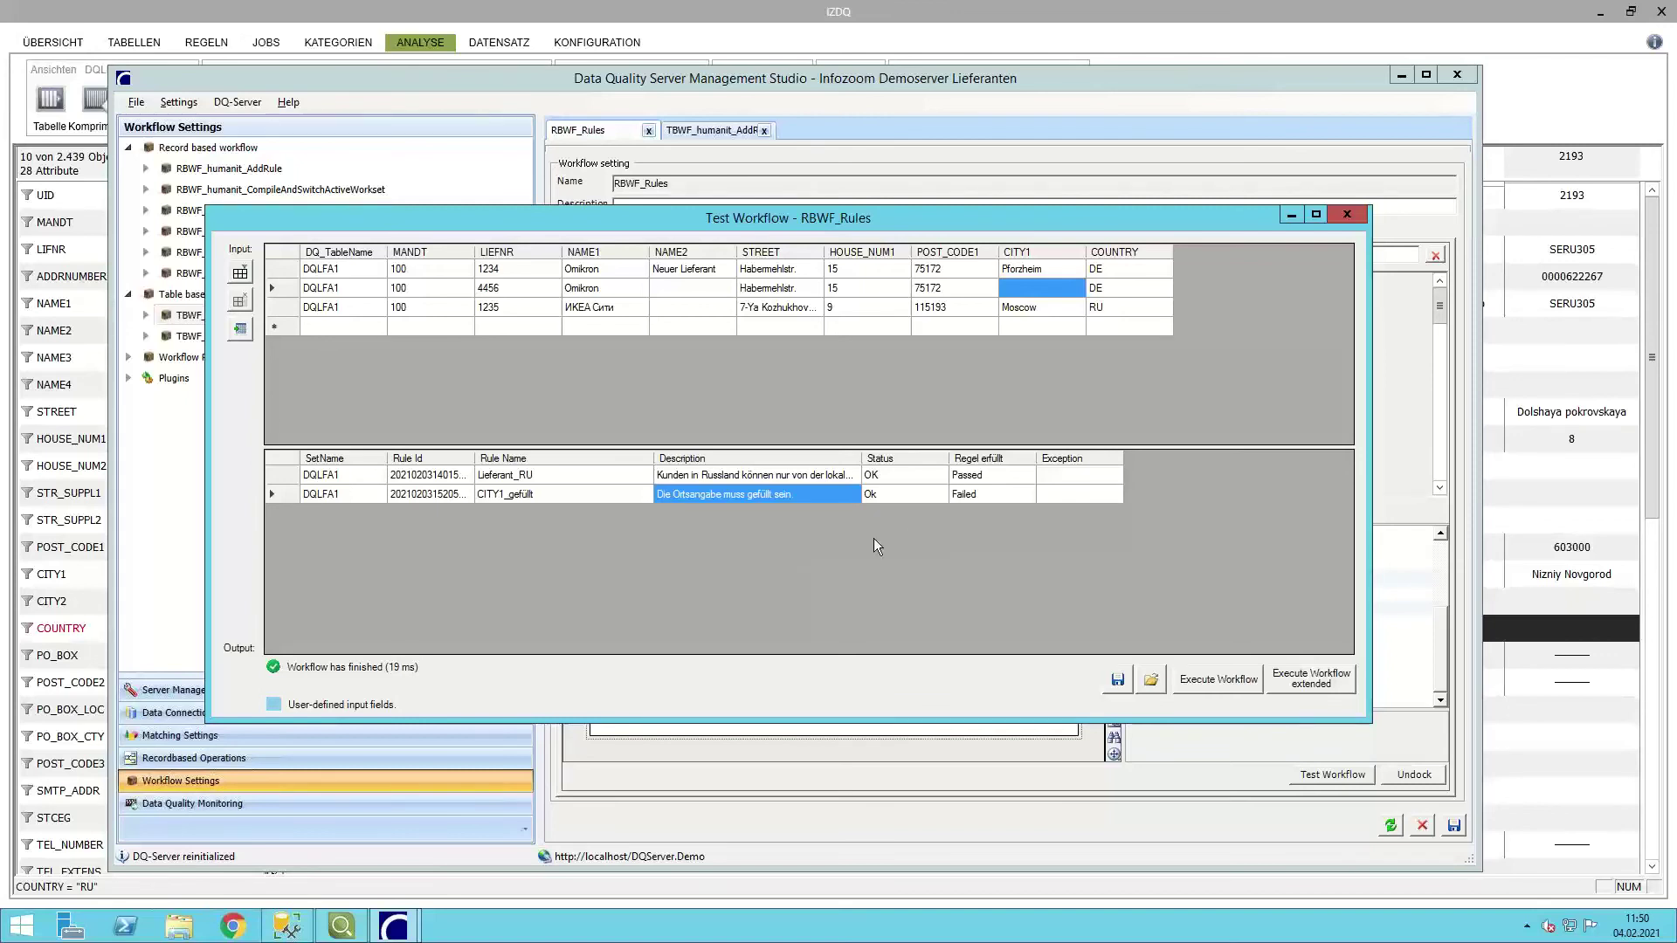
click(973, 495)
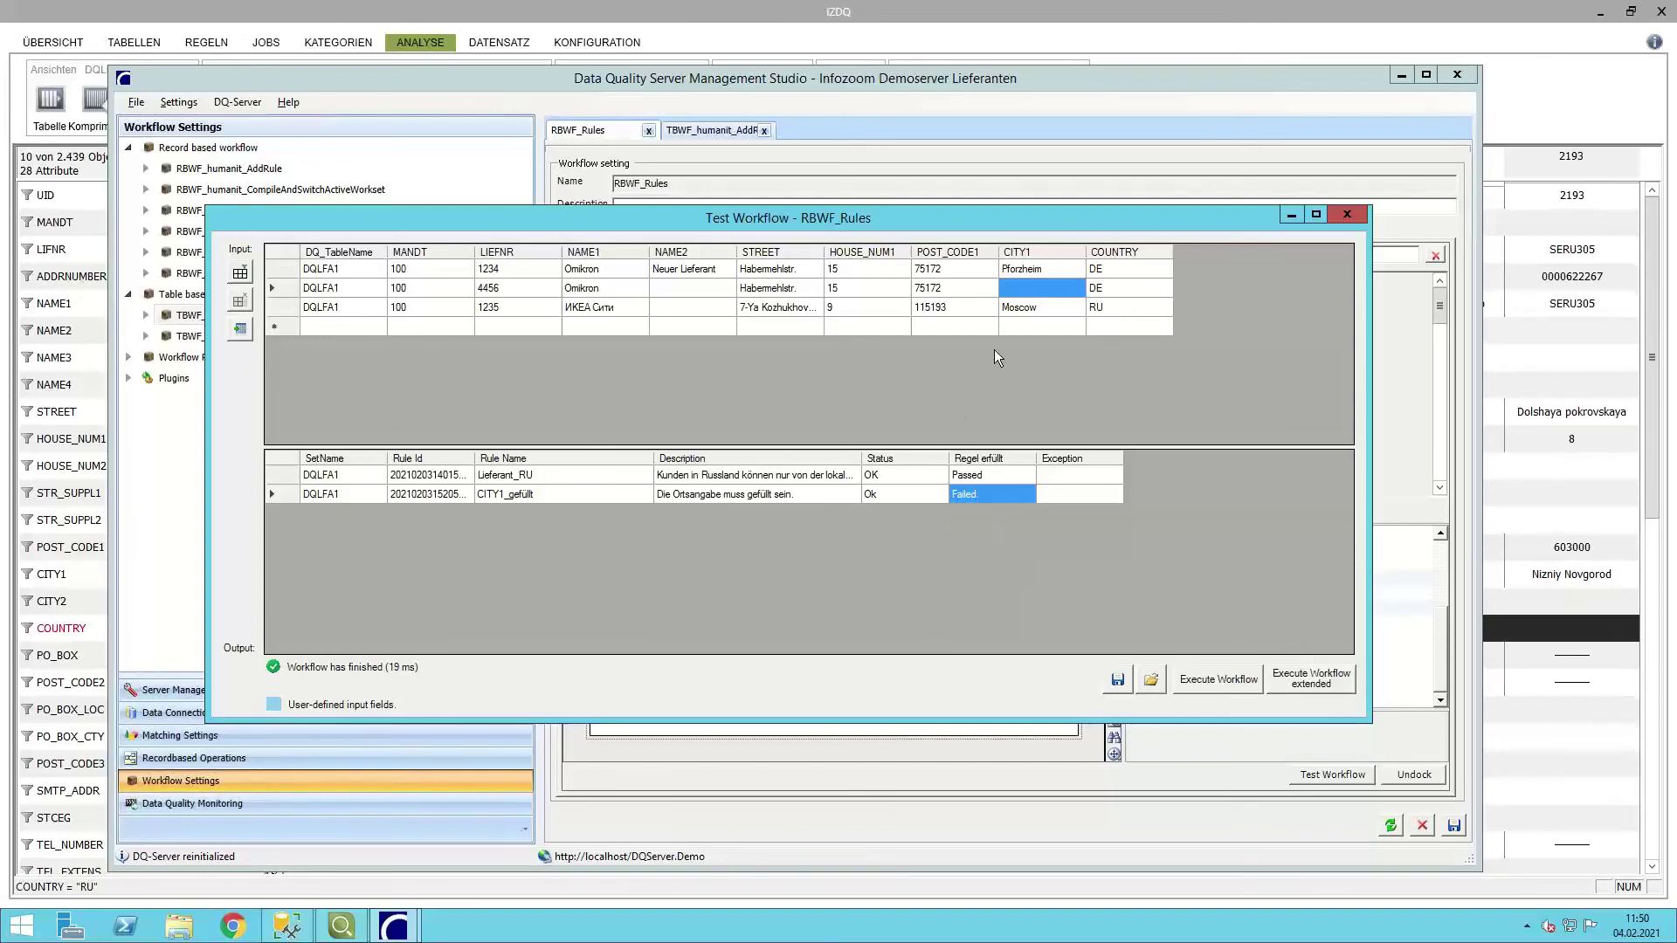
Execute the extended workflow for the Moscow record with COUNTRY RU, and widen the Description and Rule Name columns.
click(1019, 307)
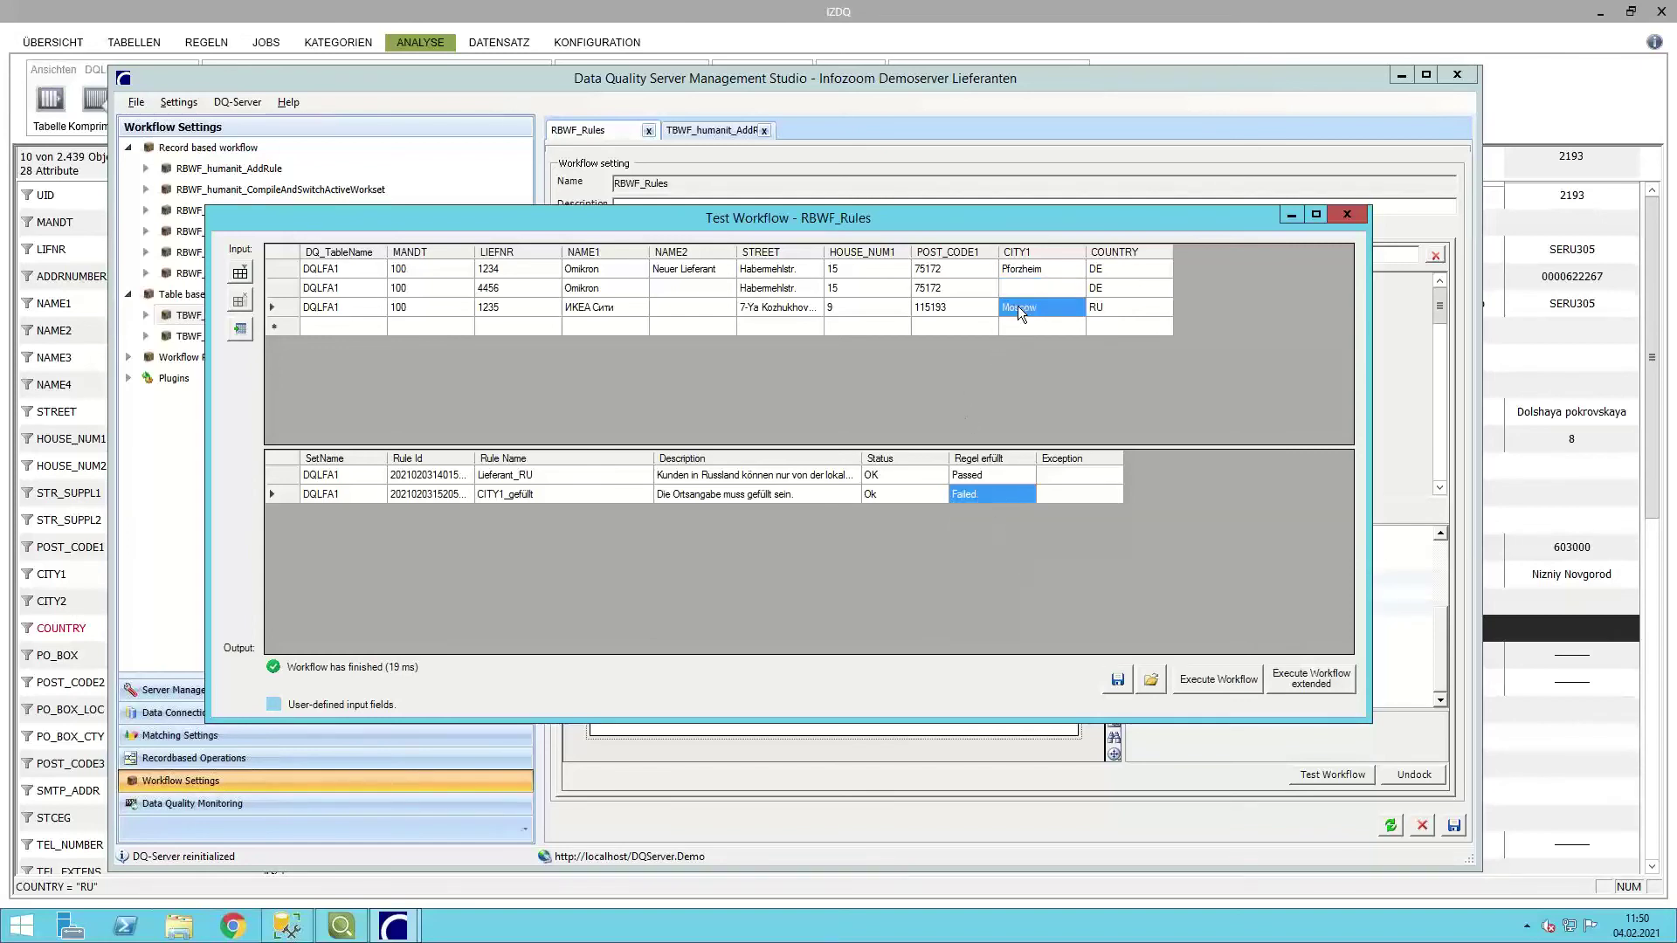
click(1300, 690)
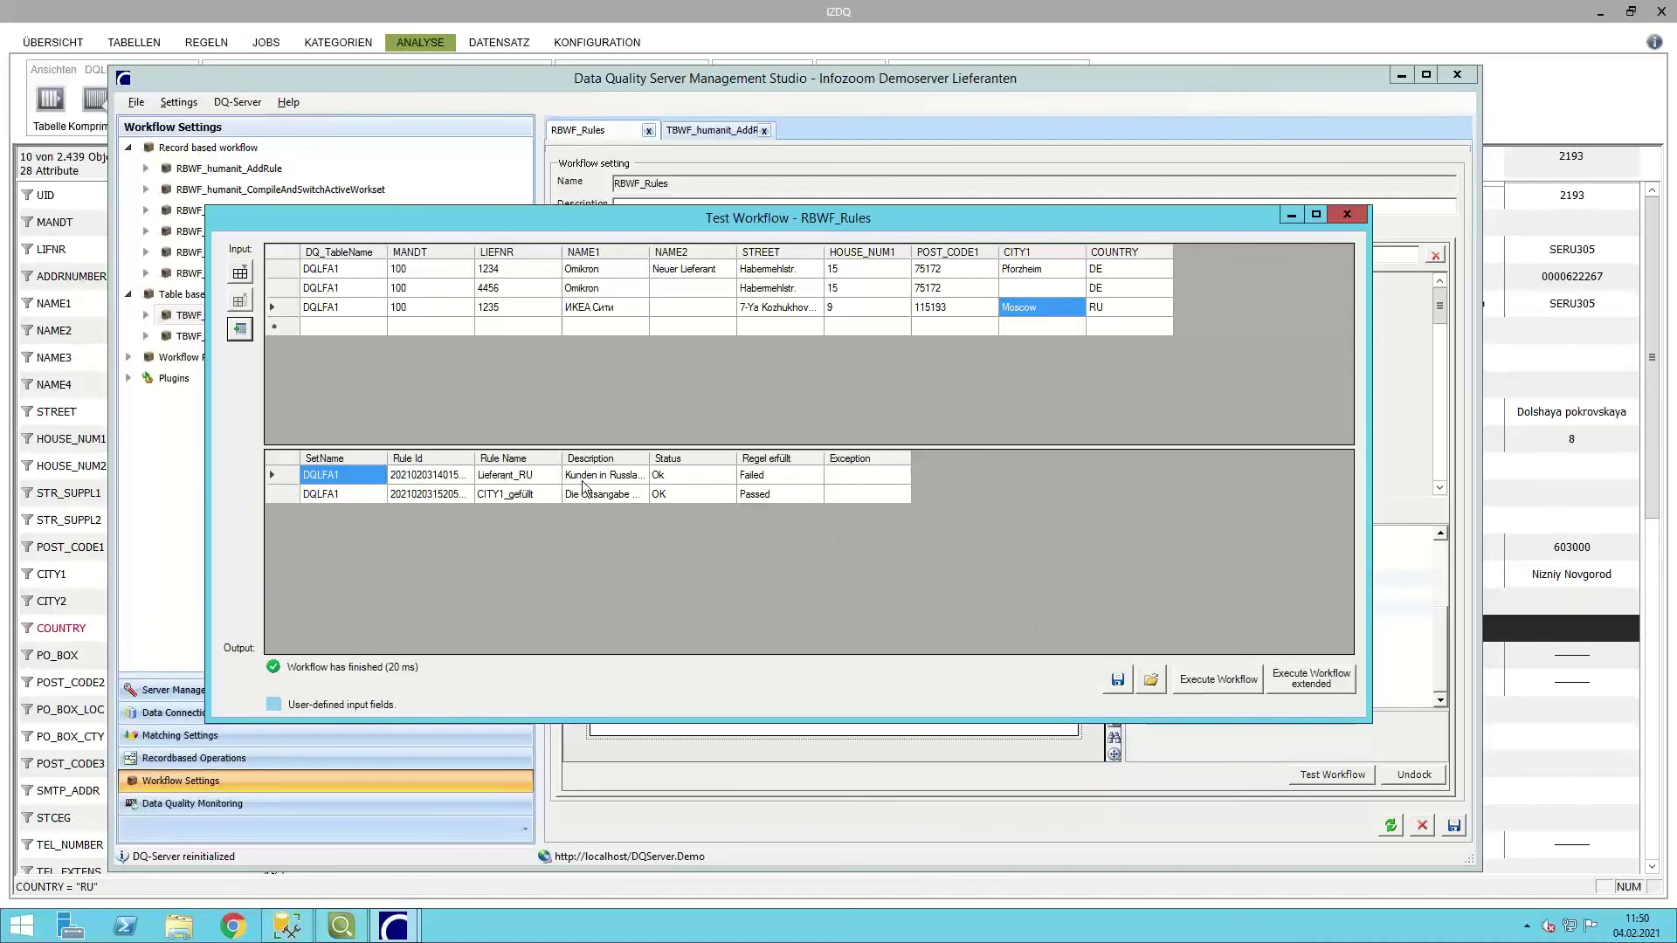
double_click(645, 455)
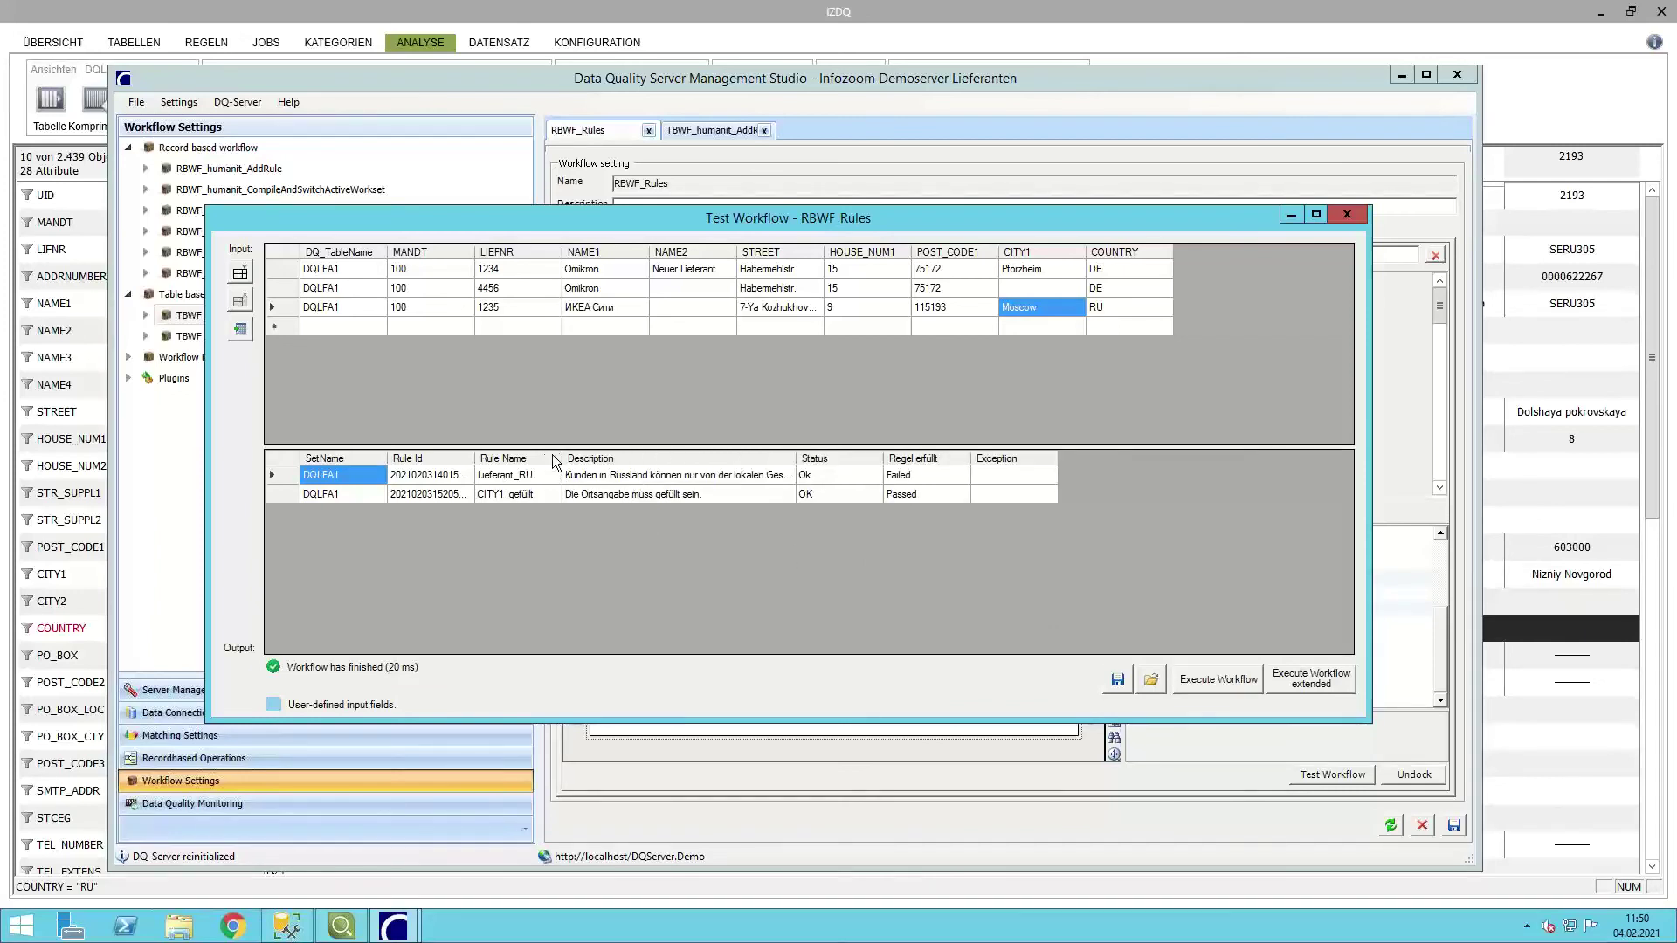
drag(563, 456, 629, 457)
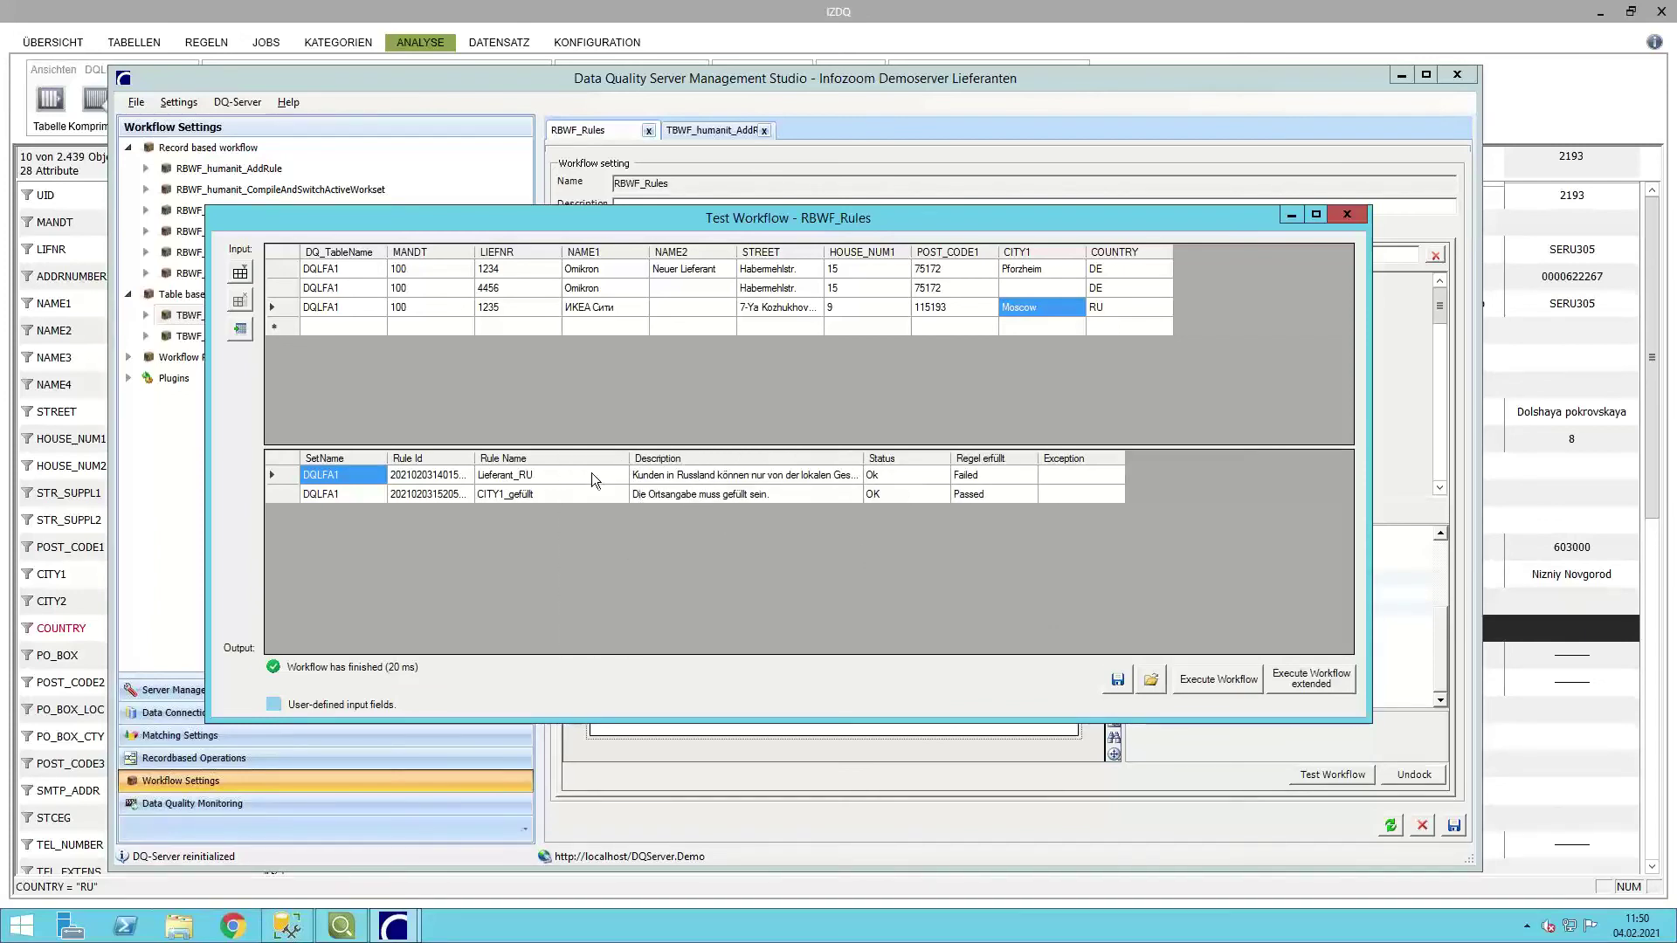
Examine the full rule descriptions and the Regel erfüllt results for the Moscow record.
click(719, 478)
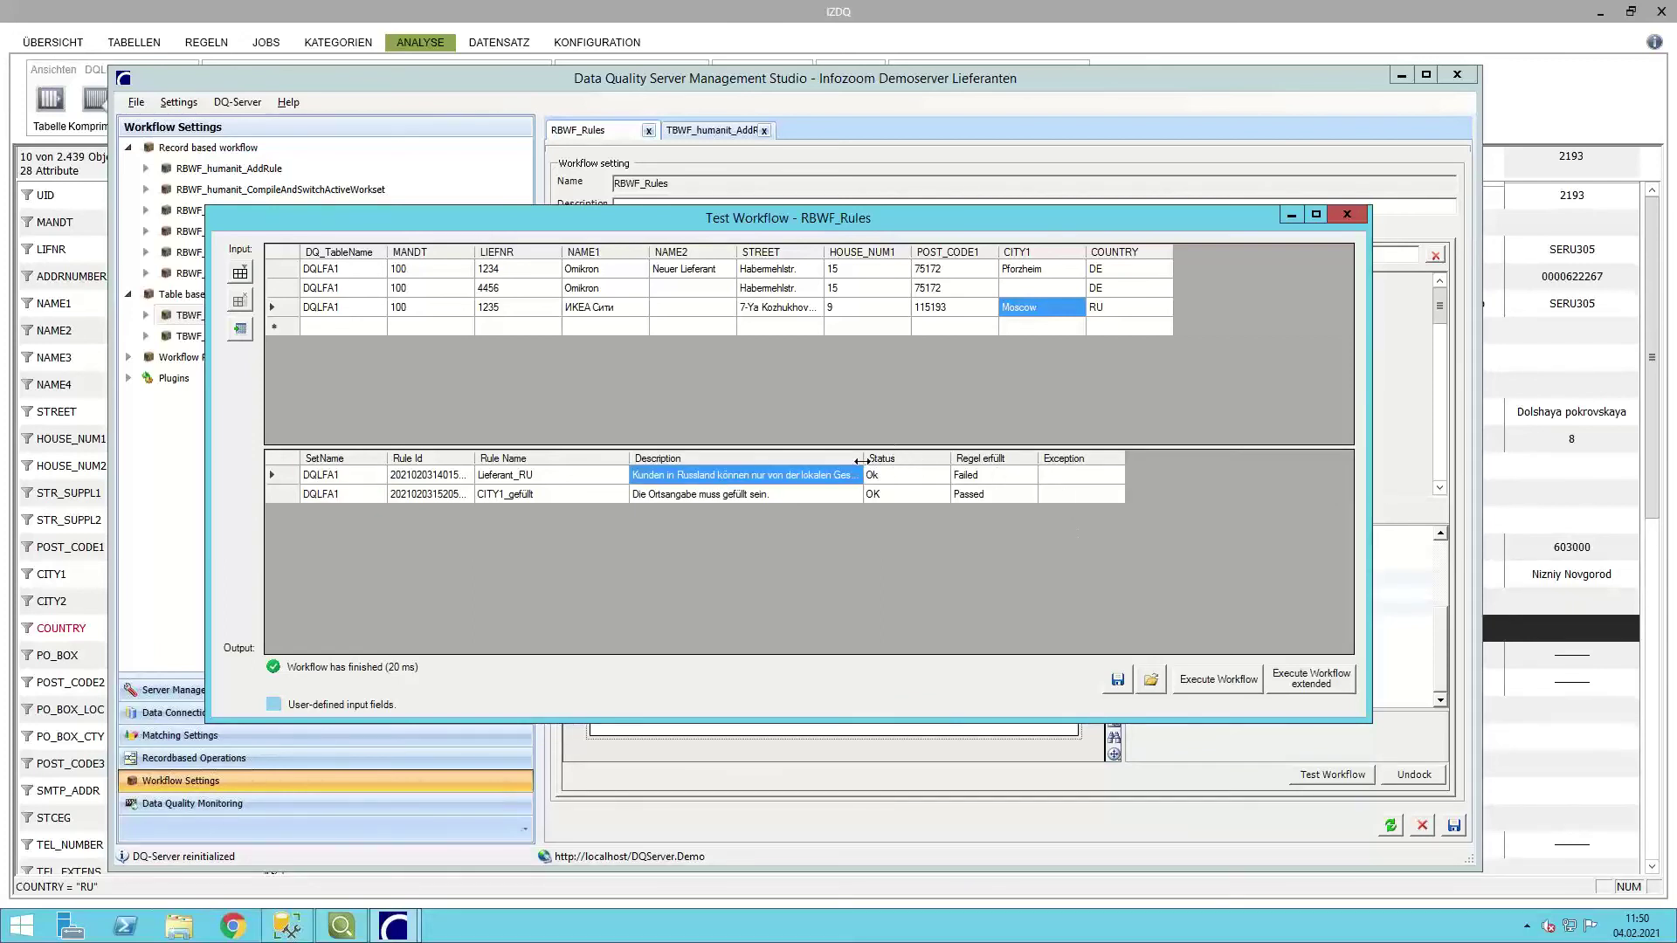
drag(950, 457, 945, 457)
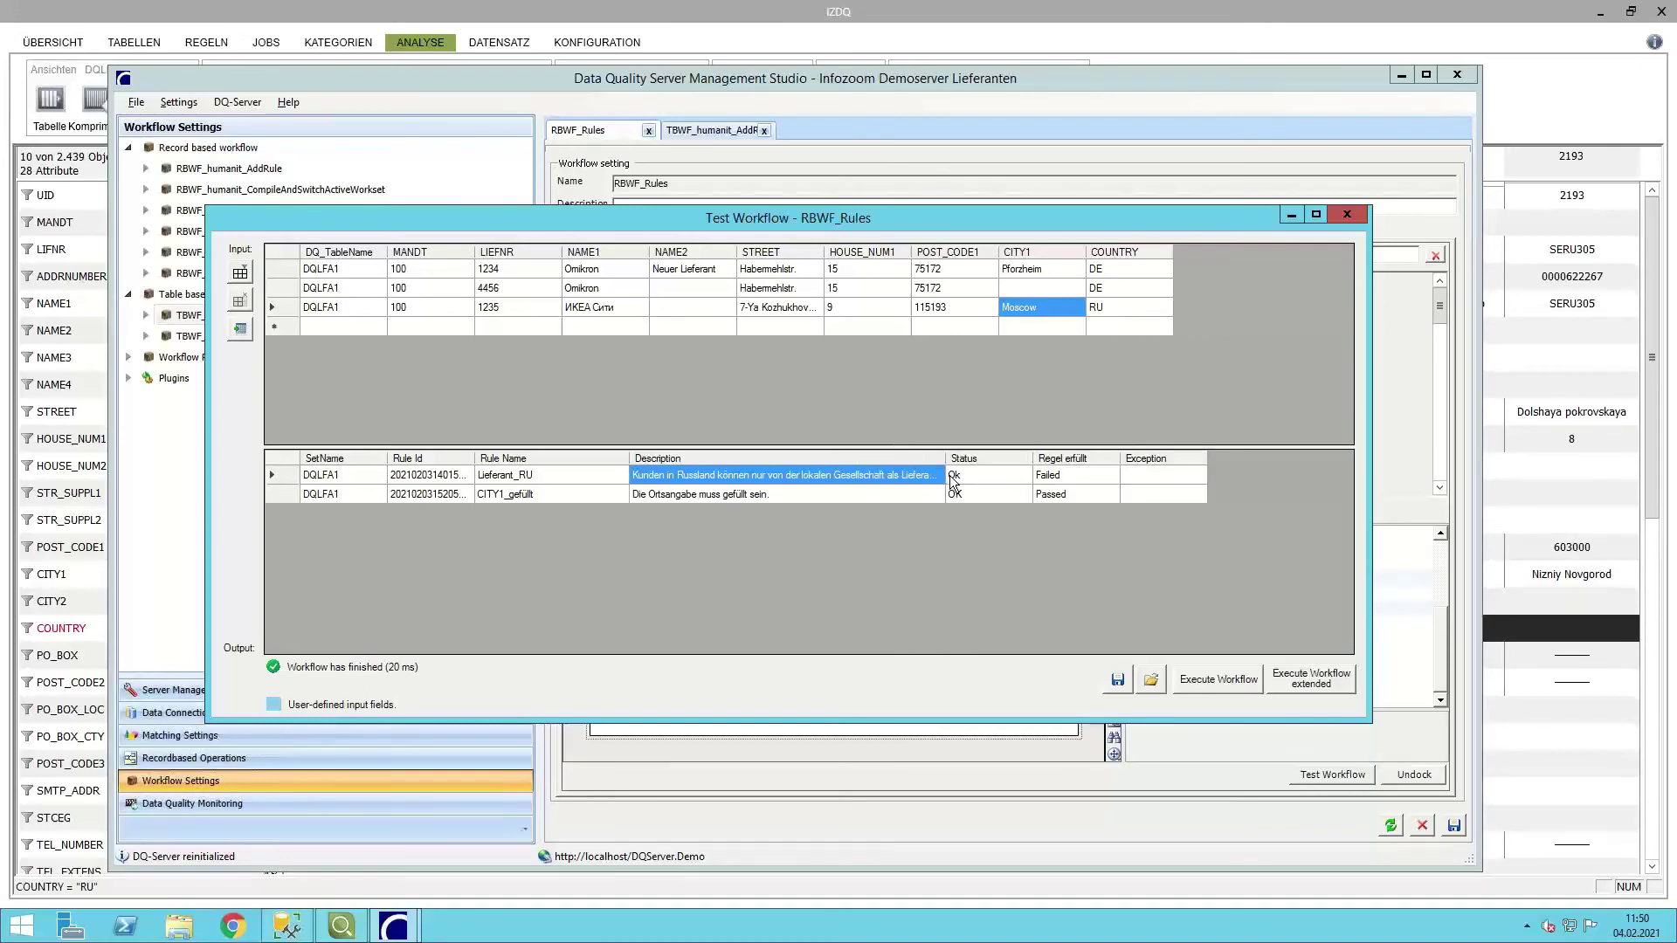
click(1039, 477)
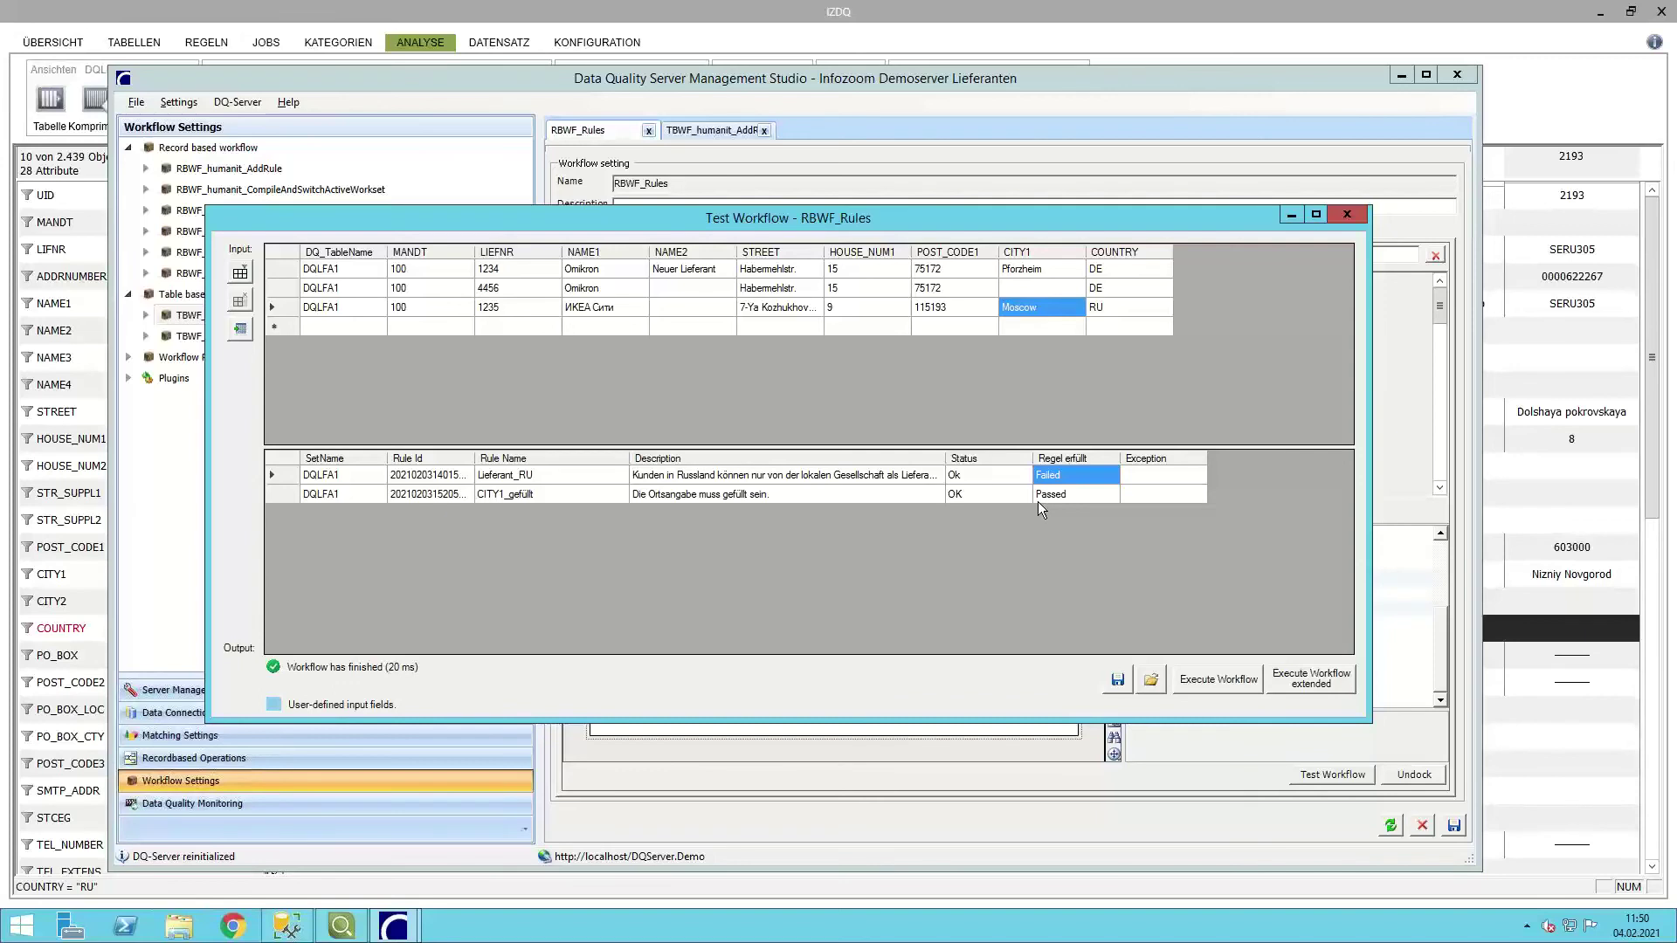
click(810, 490)
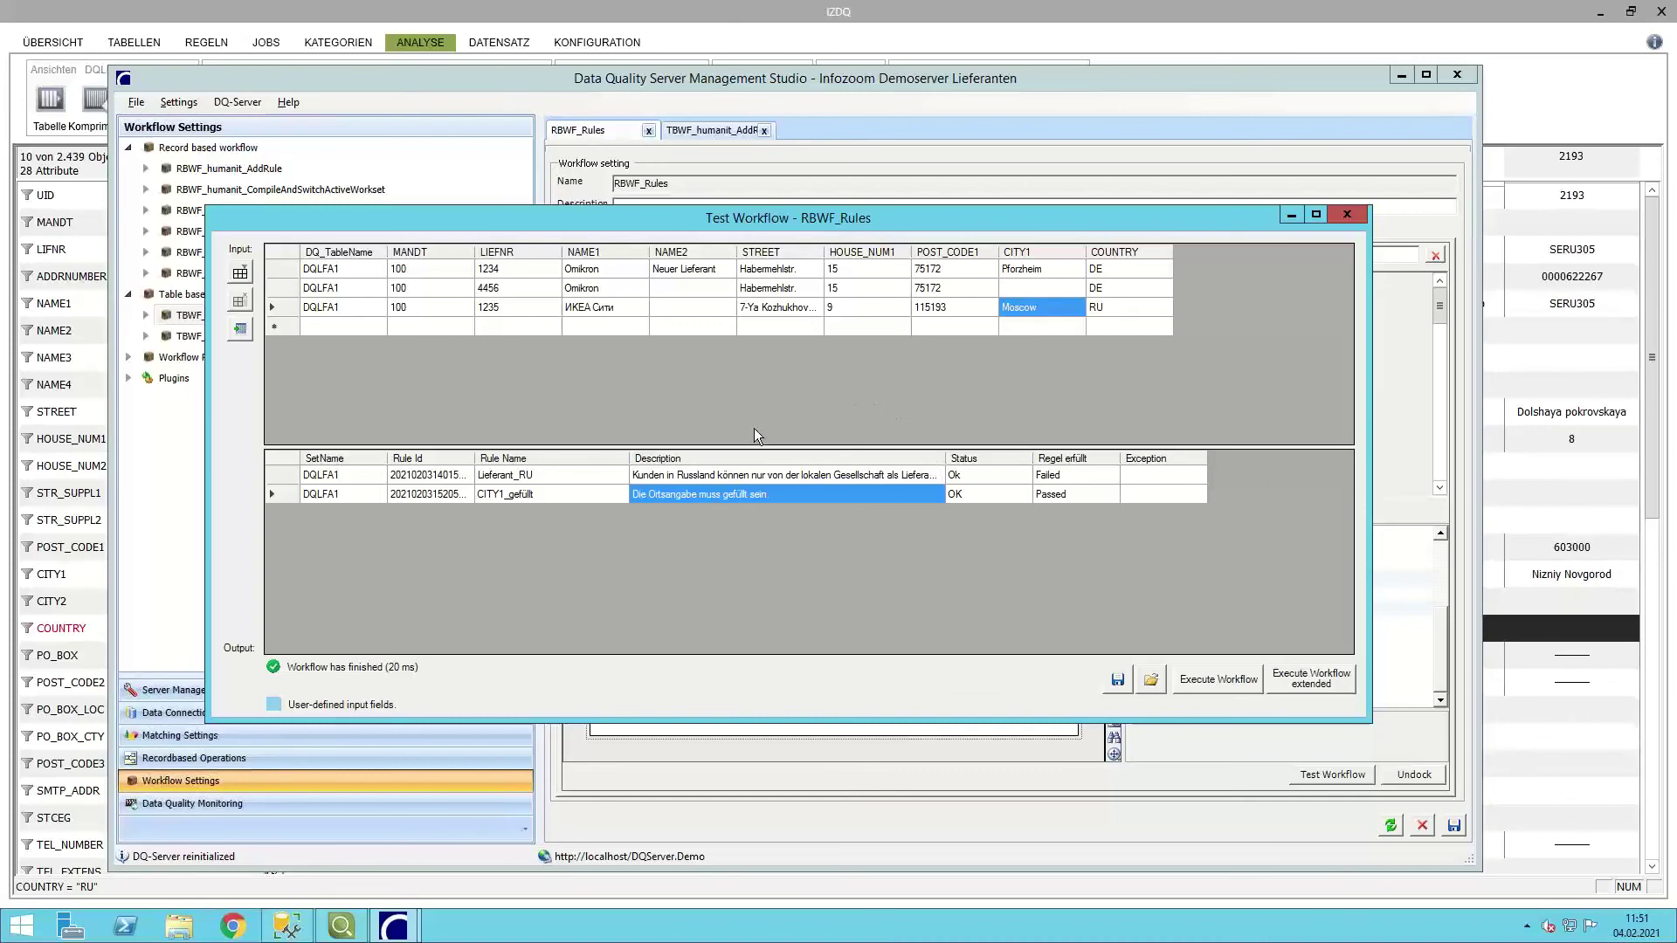
Switch to IZDQ, open the Lieferant_RU rule from the rules overview, and review its options and definition.
click(710, 35)
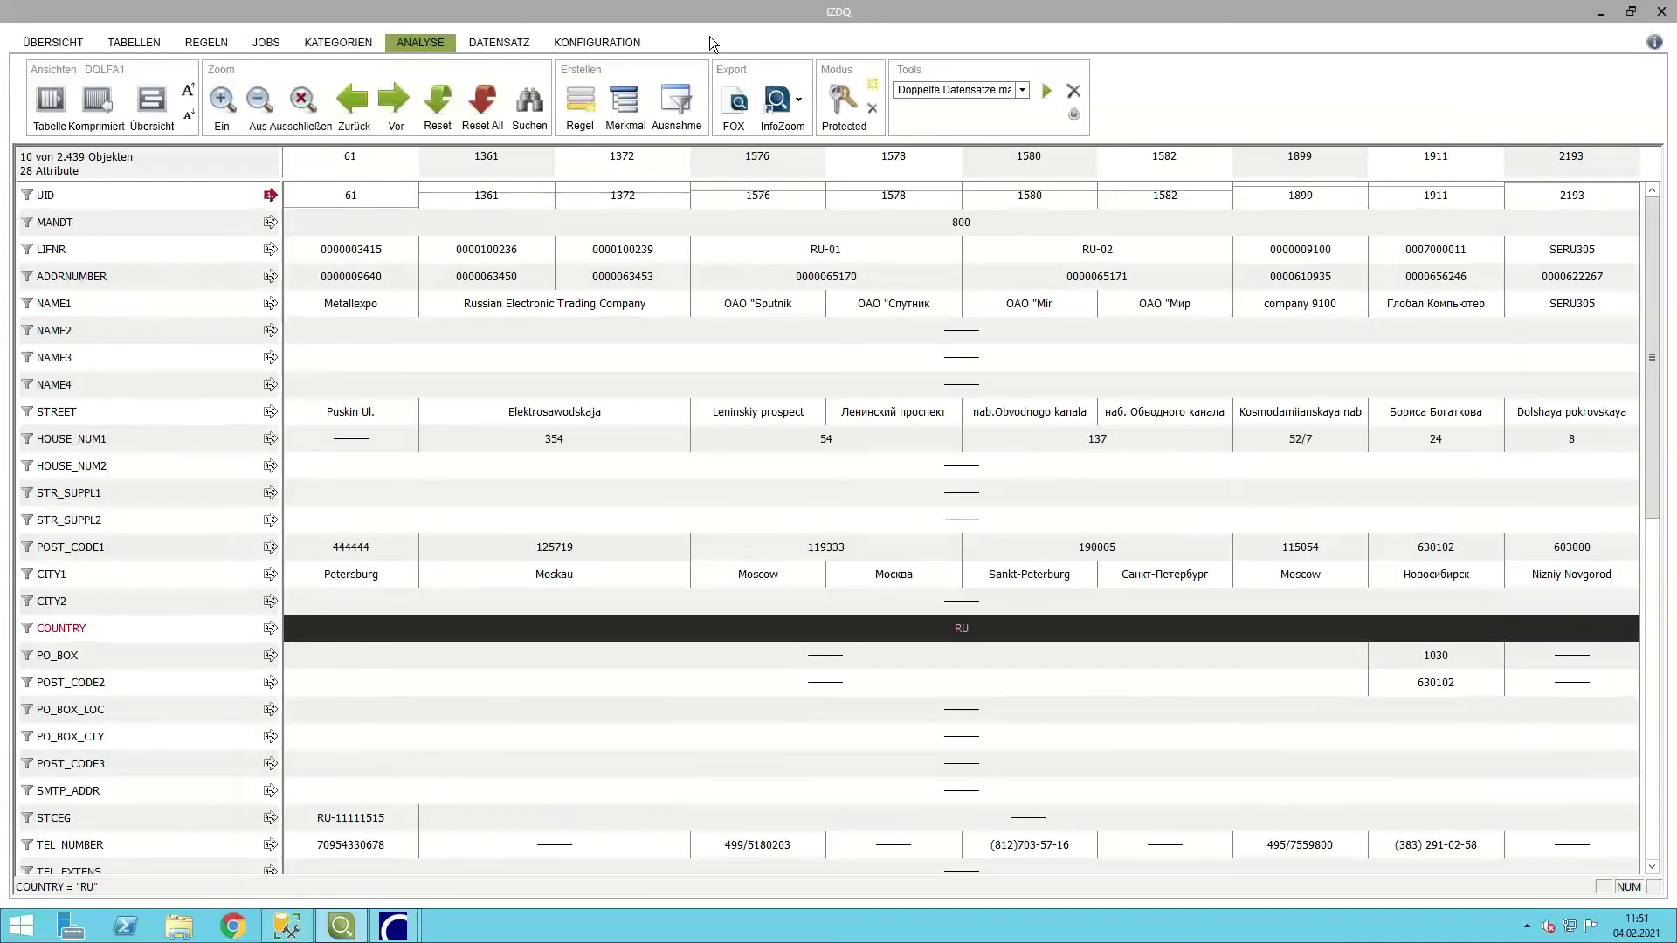
click(202, 45)
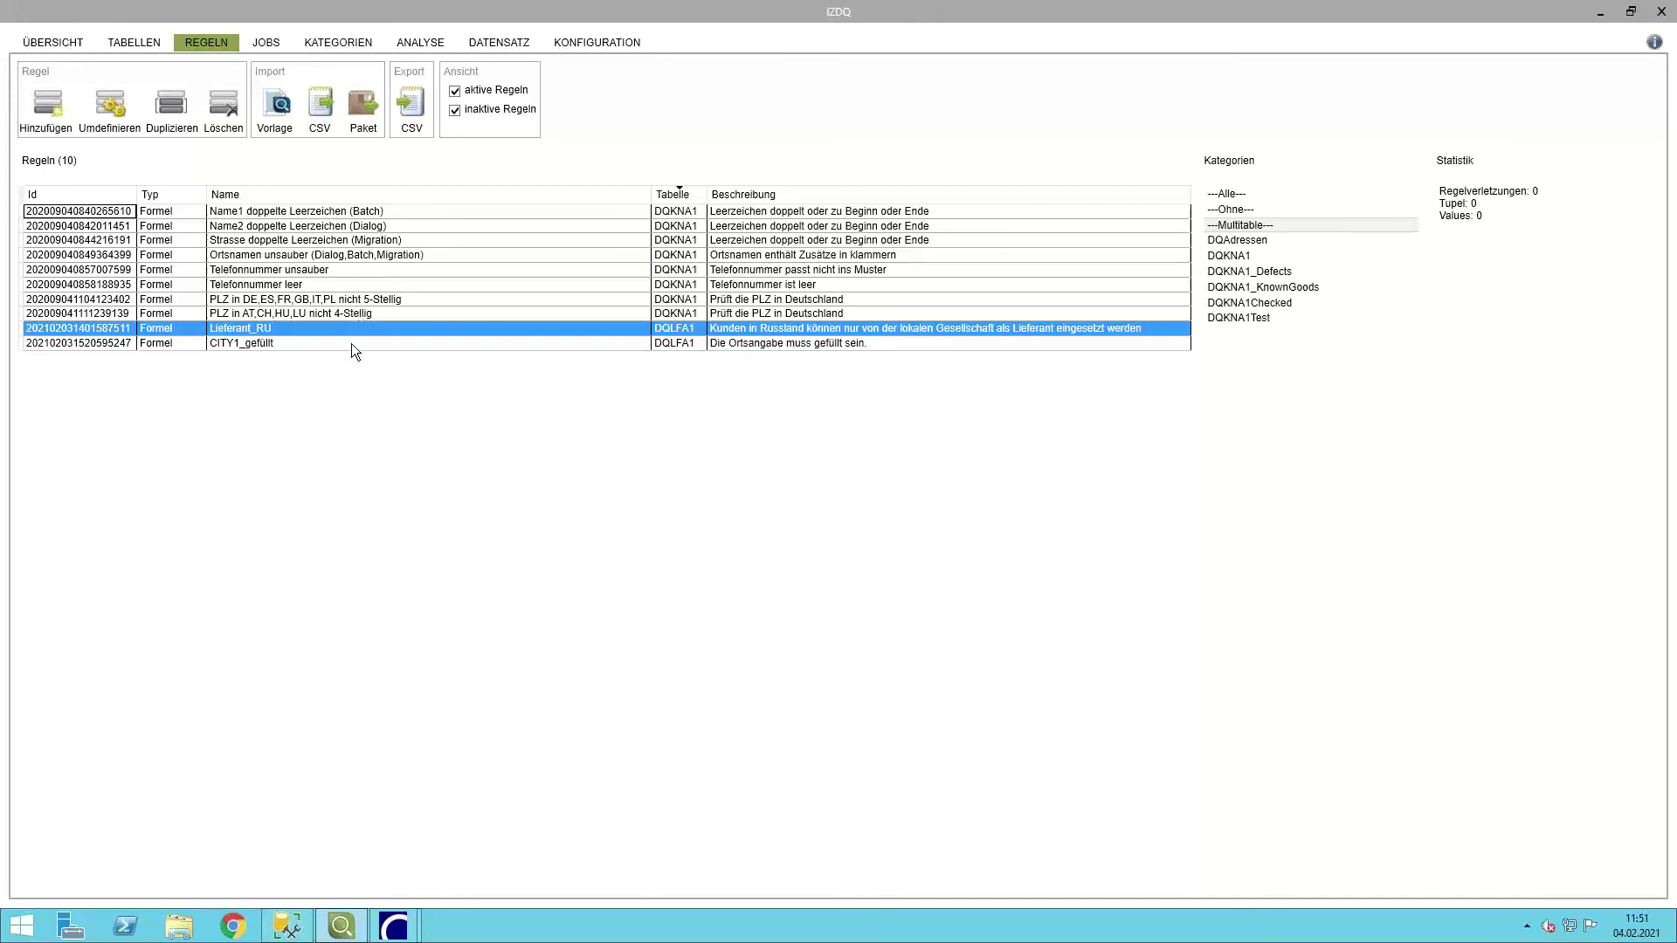
click(351, 344)
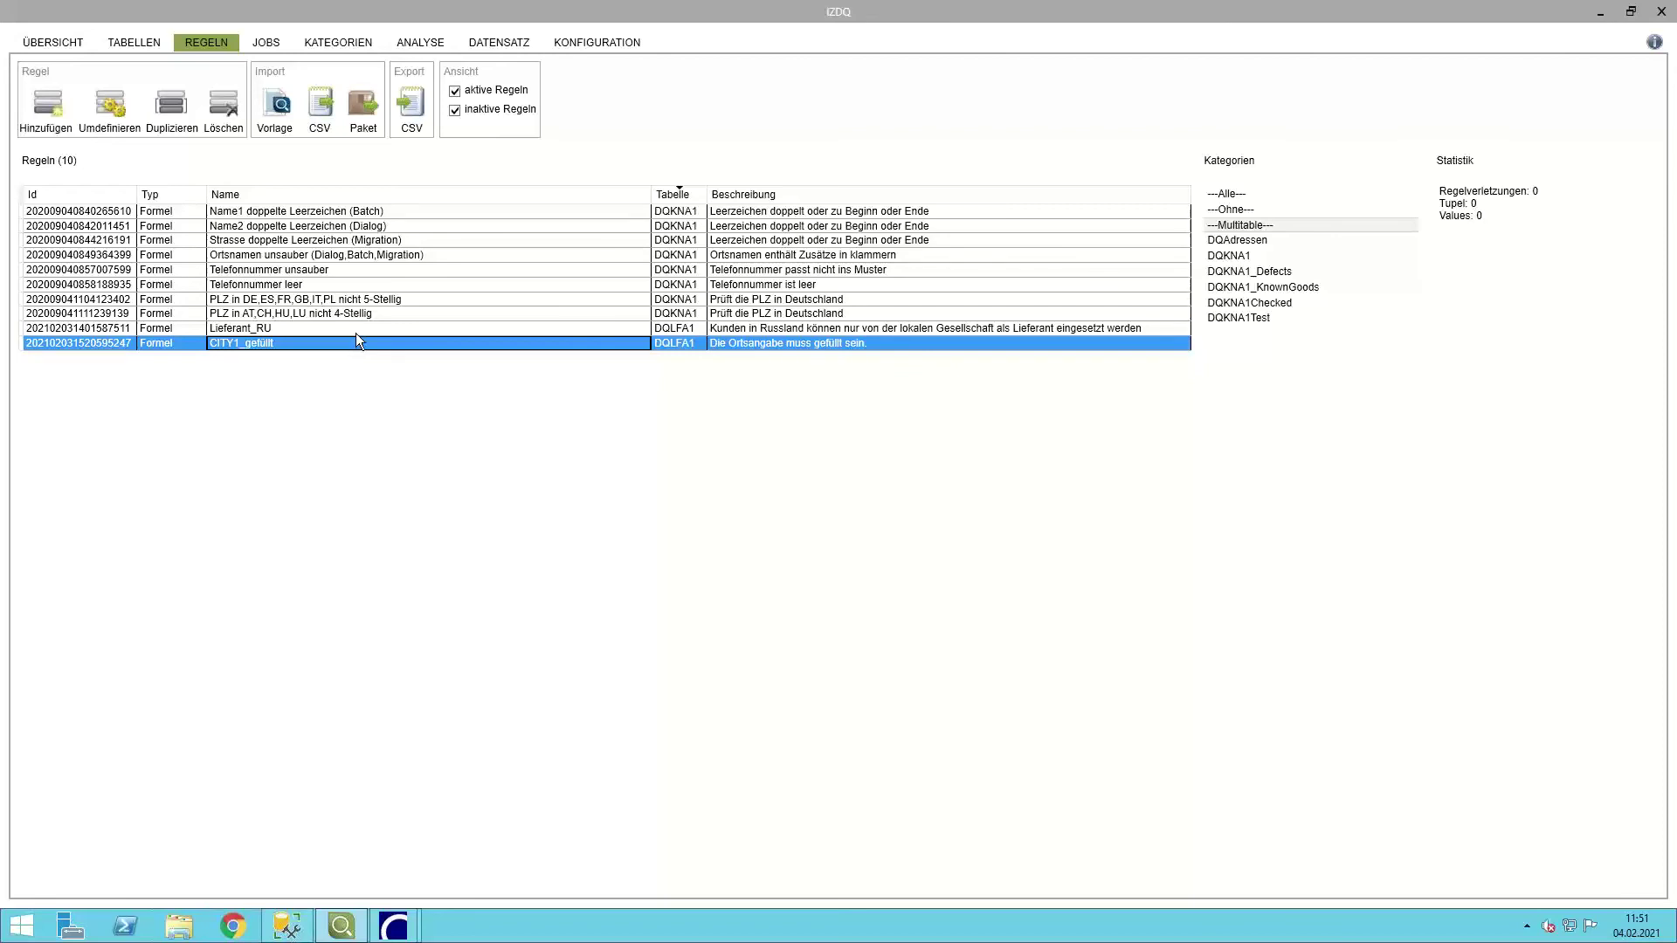
double_click(355, 333)
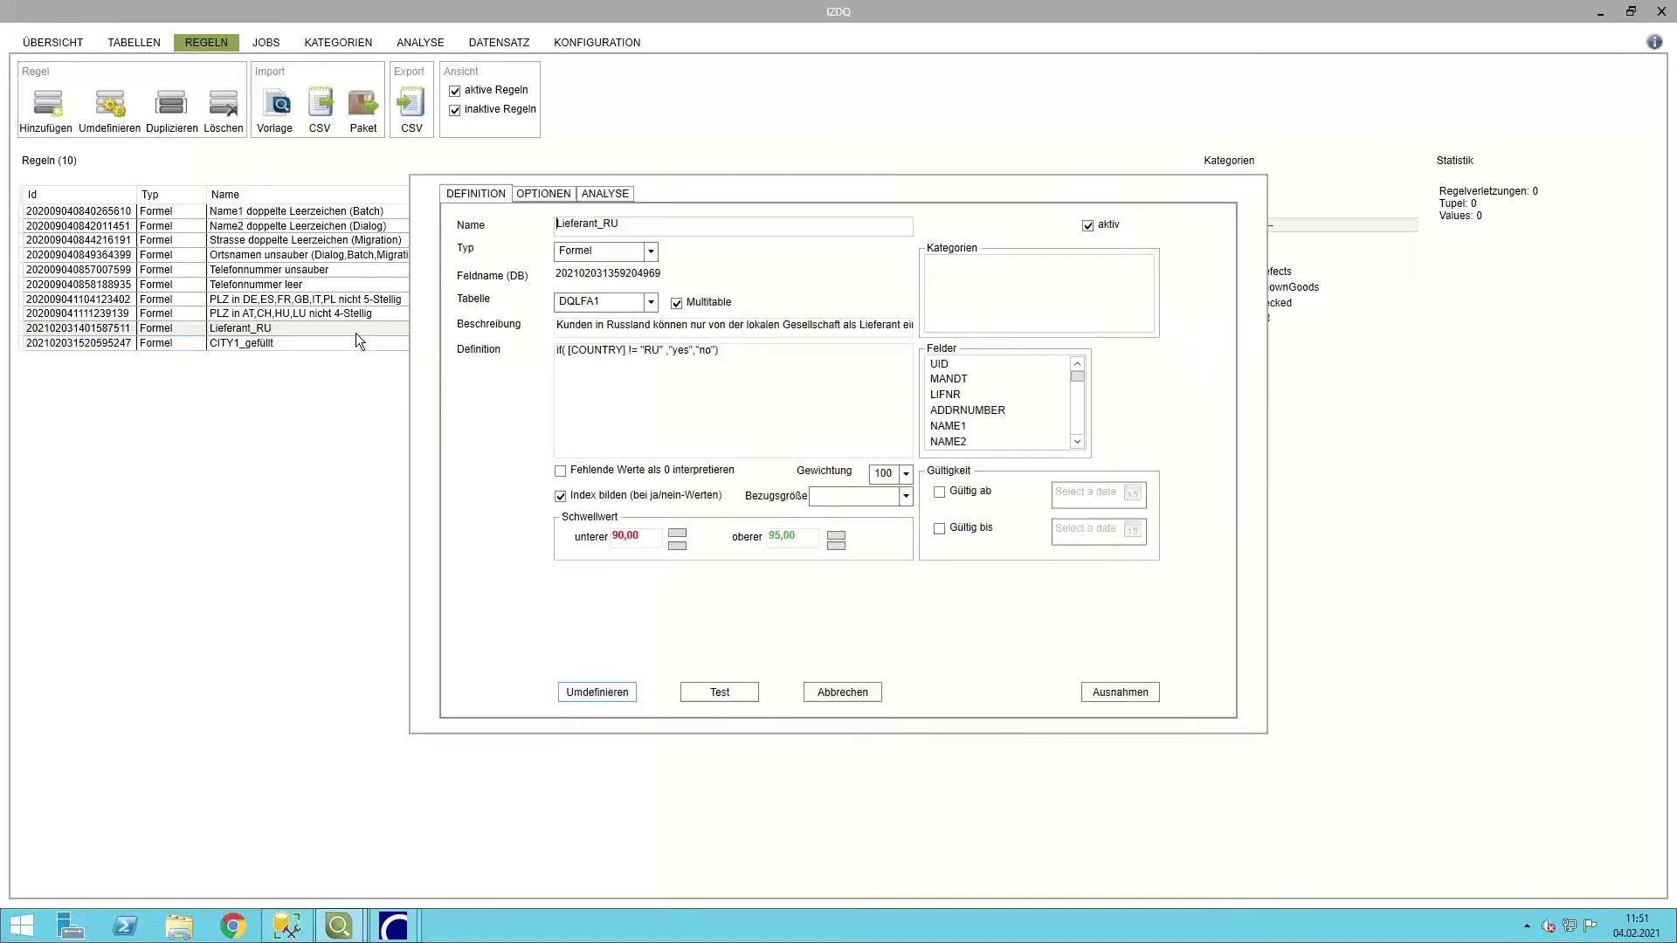
click(542, 194)
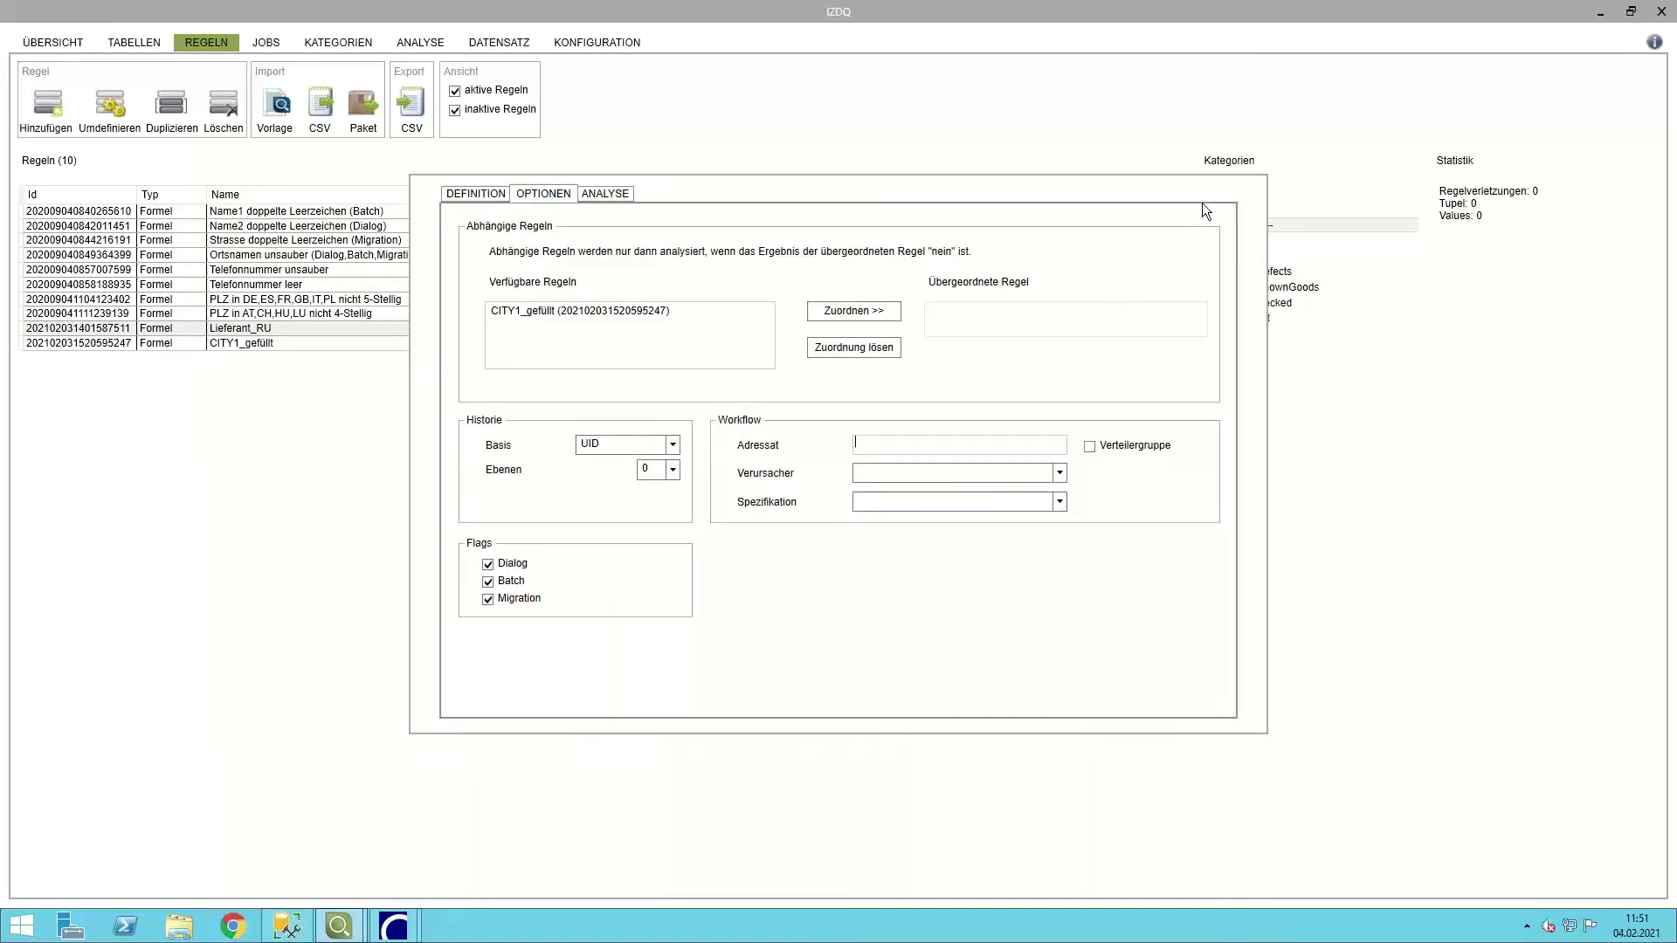
click(461, 196)
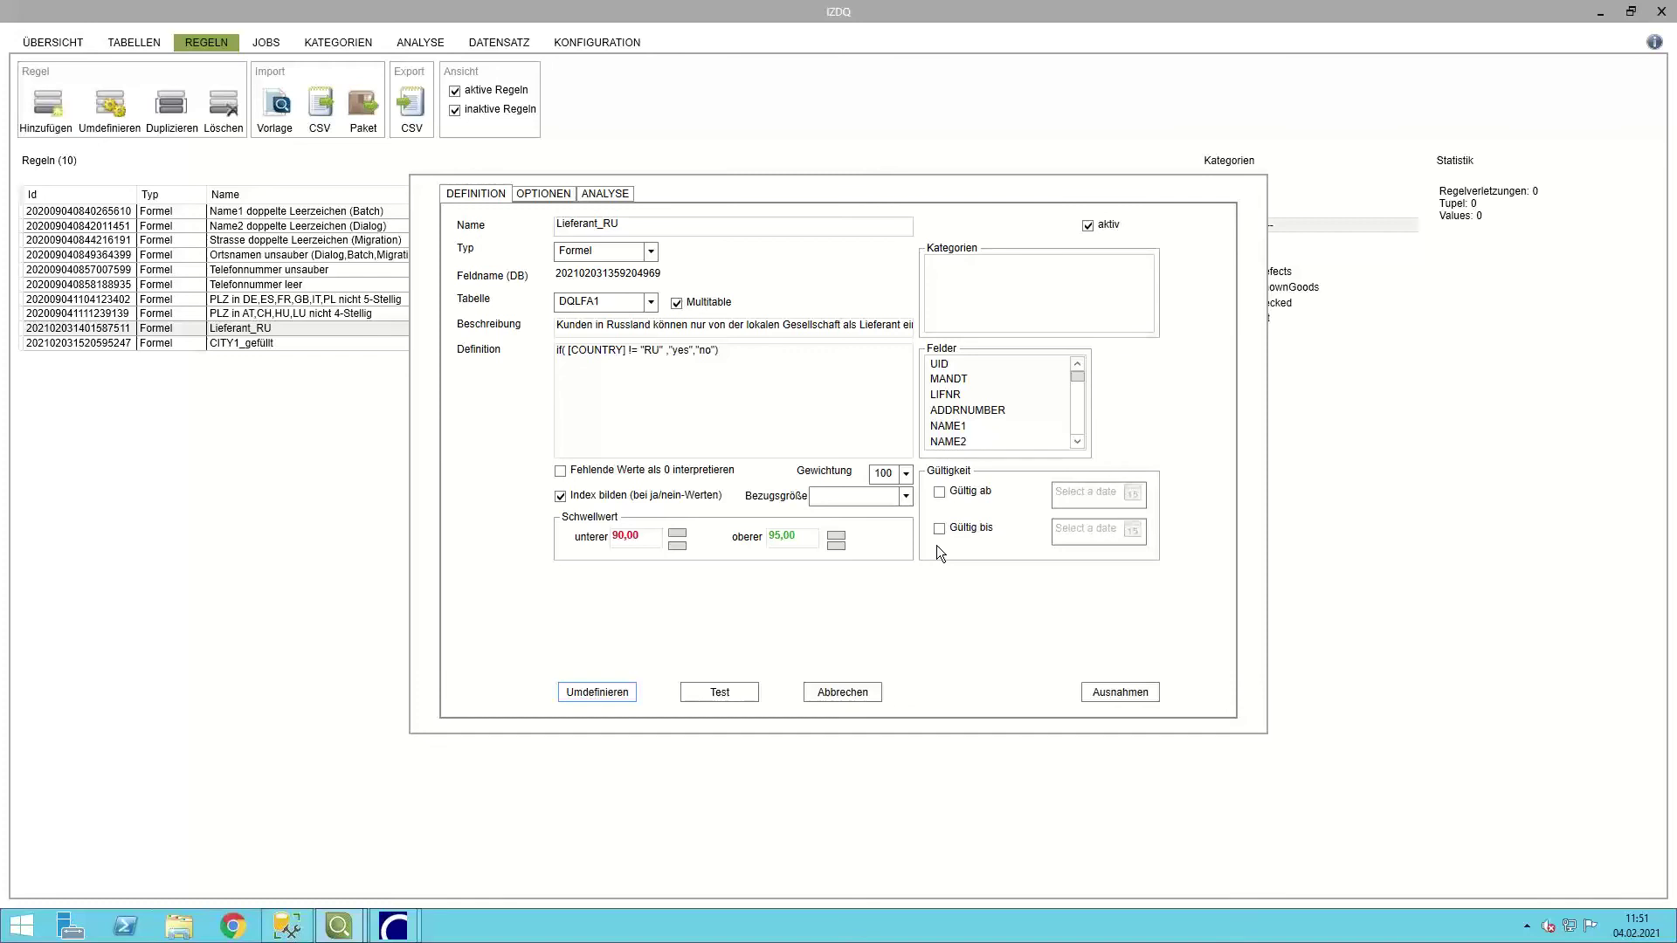
Switch back to the RBWF_Rules test window and leave the remote session for the presentation slides.
key(alt+Tab)
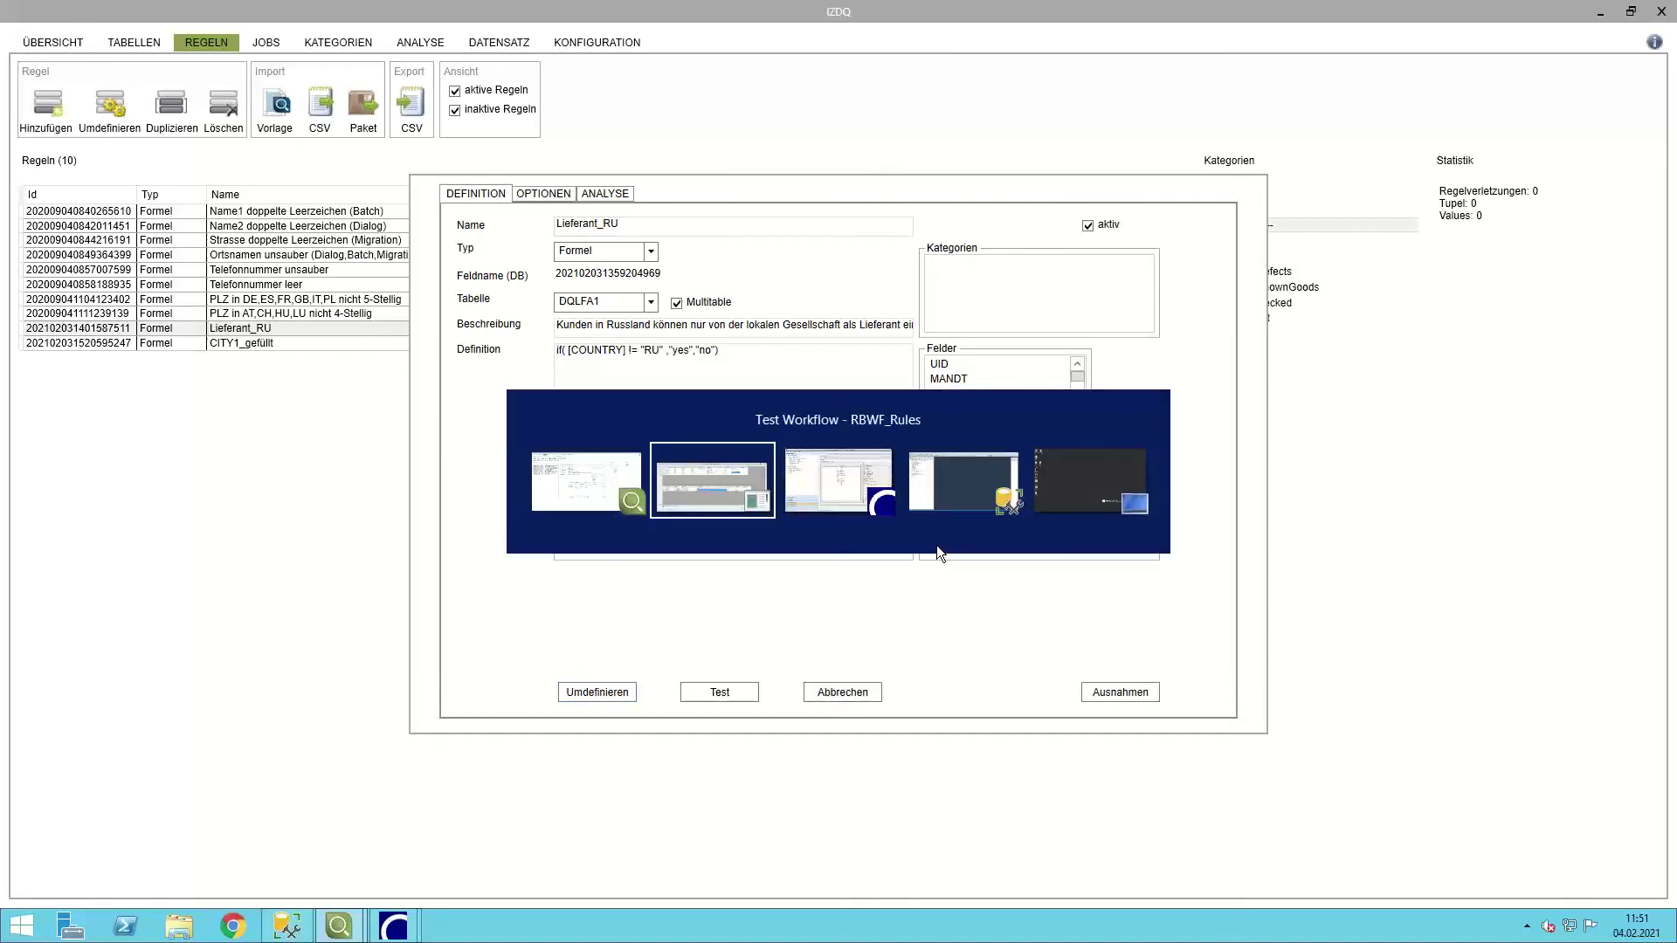
key(Tab)
key(Tab)
key(Tab)
key(Tab)
key(Tab)
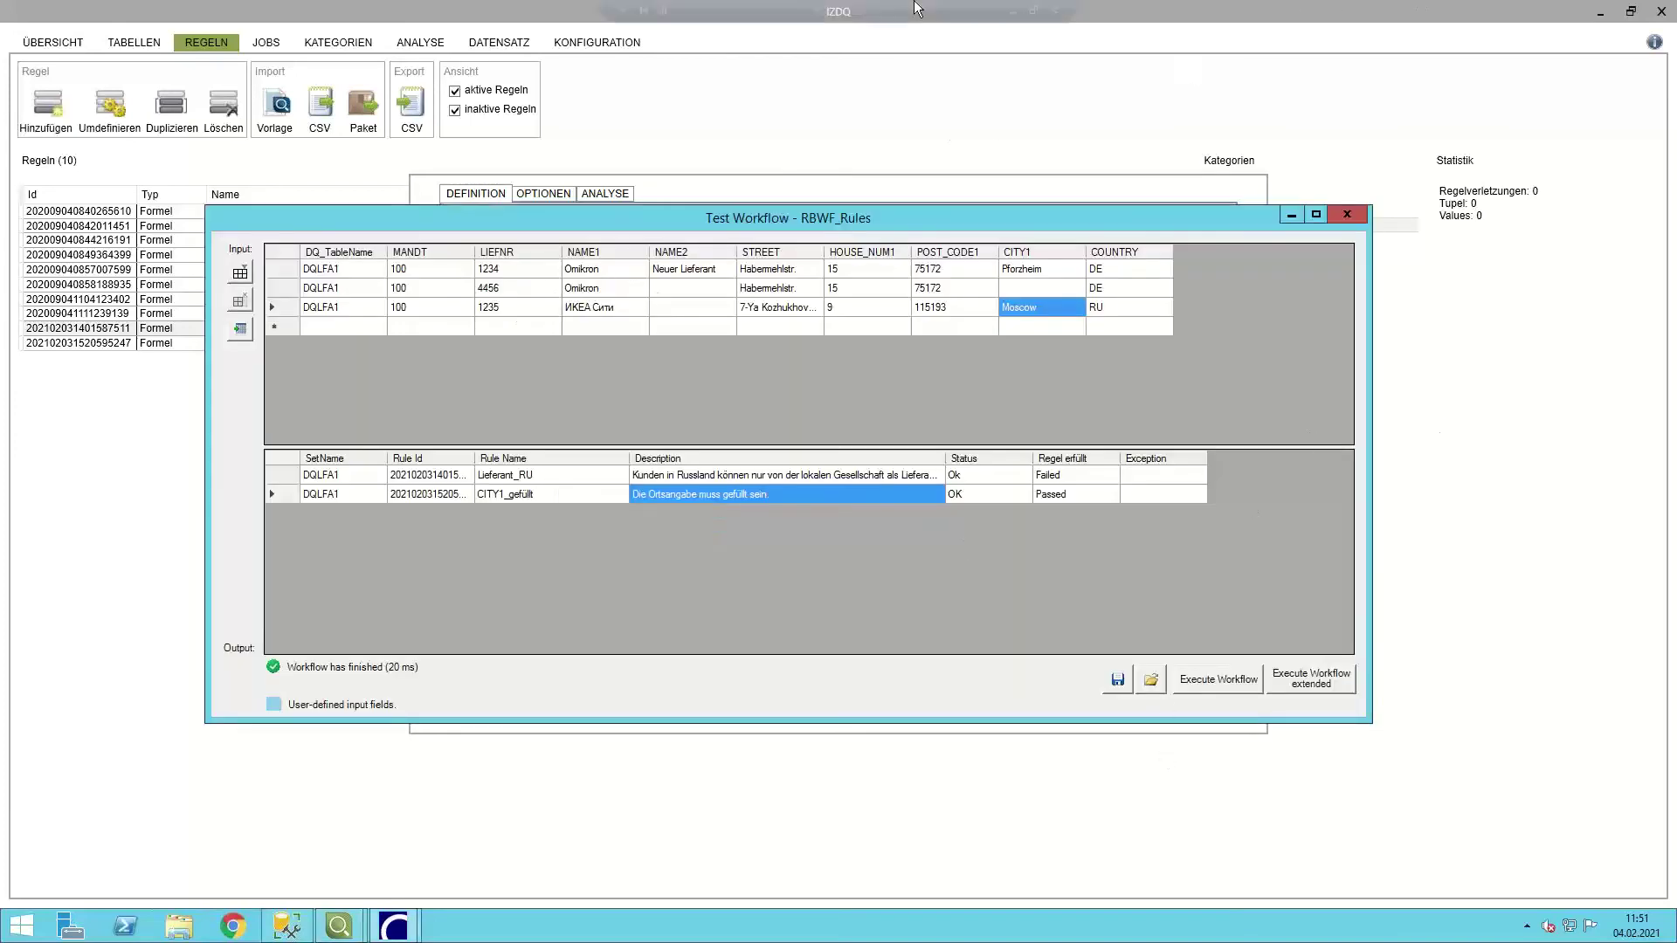
click(1013, 11)
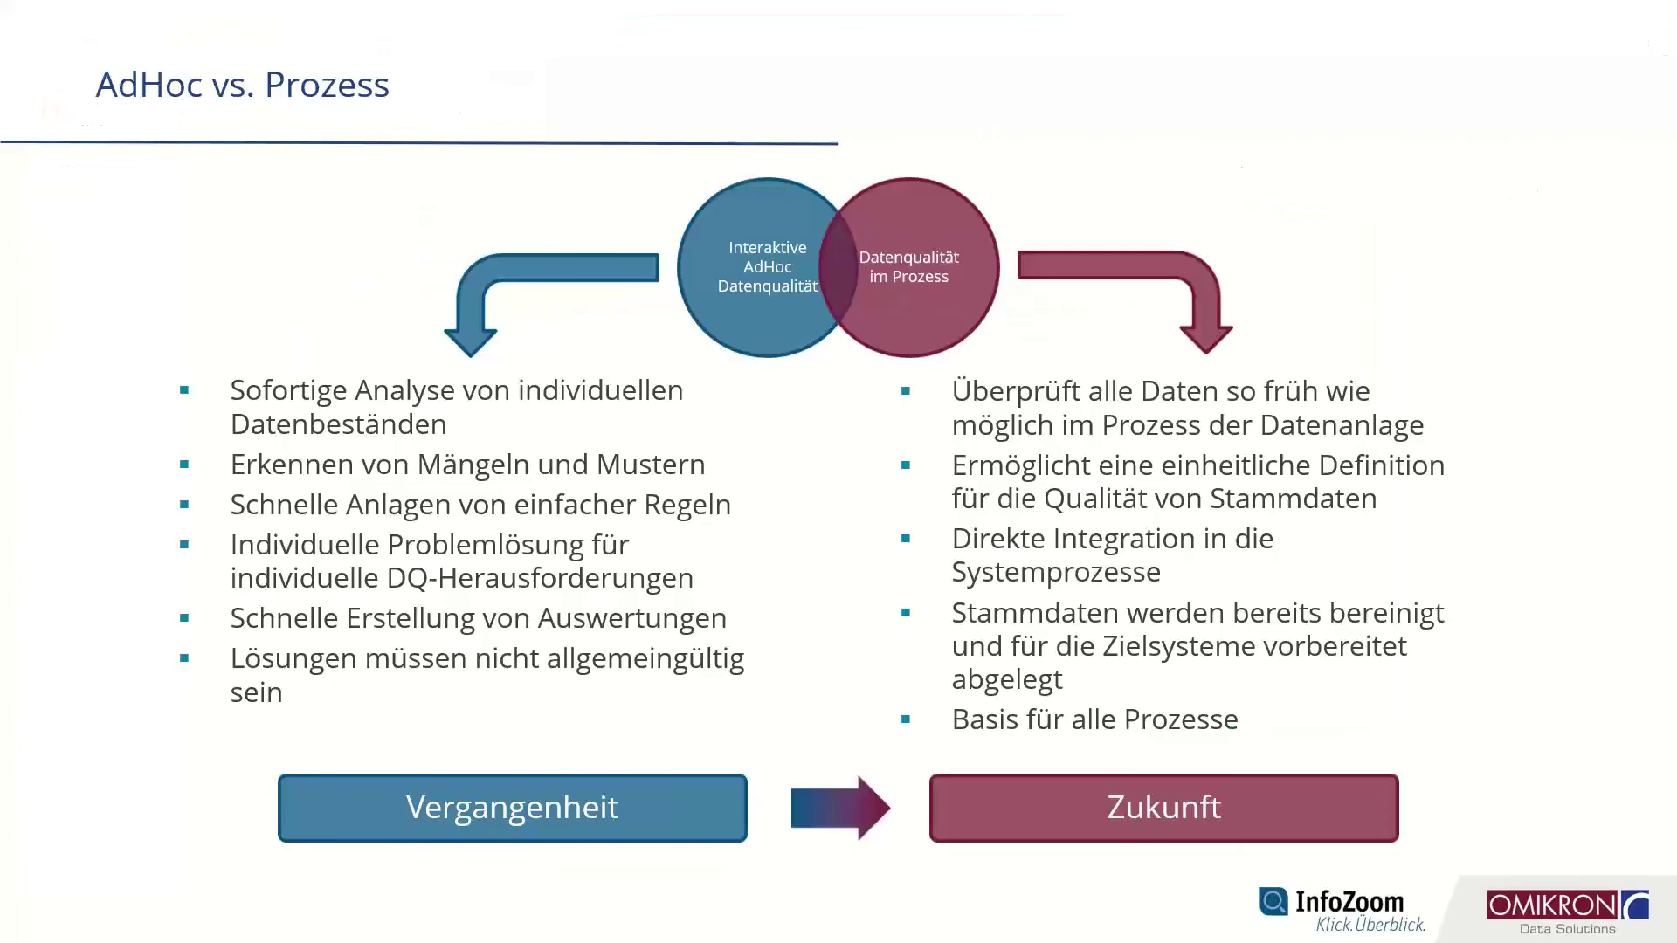
Advance the slide show from the AdHoc vs. Prozess slide through the workflow-engine slides to the closing Ihre Fragen slide.
click(729, 405)
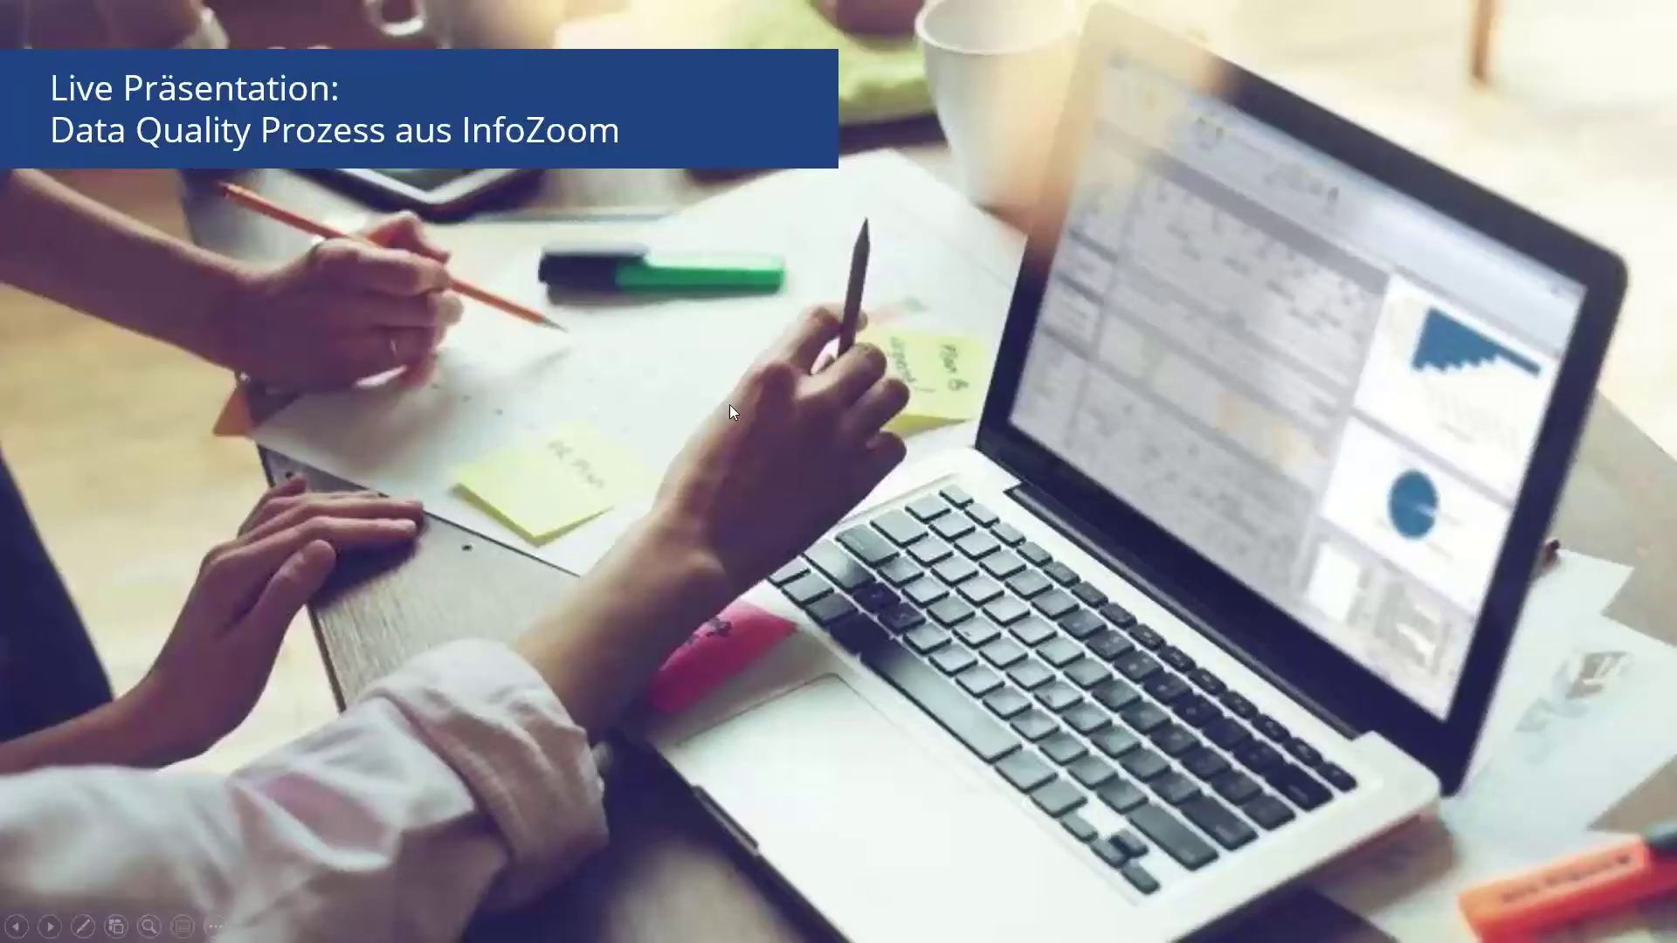
key(Right)
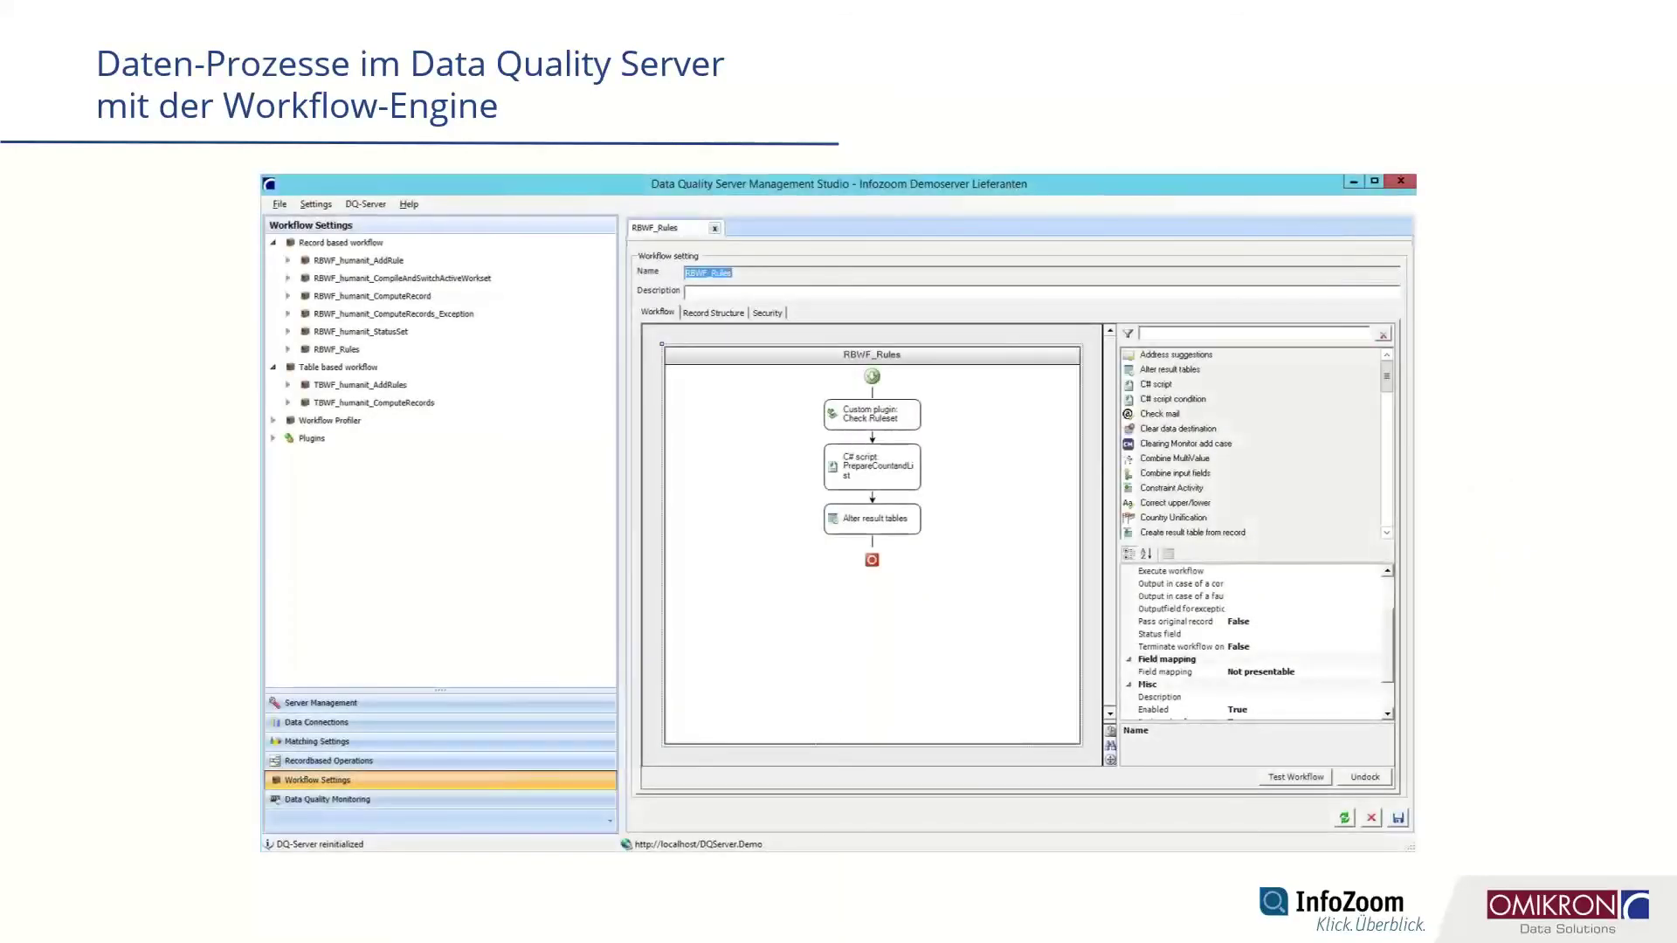
key(Right)
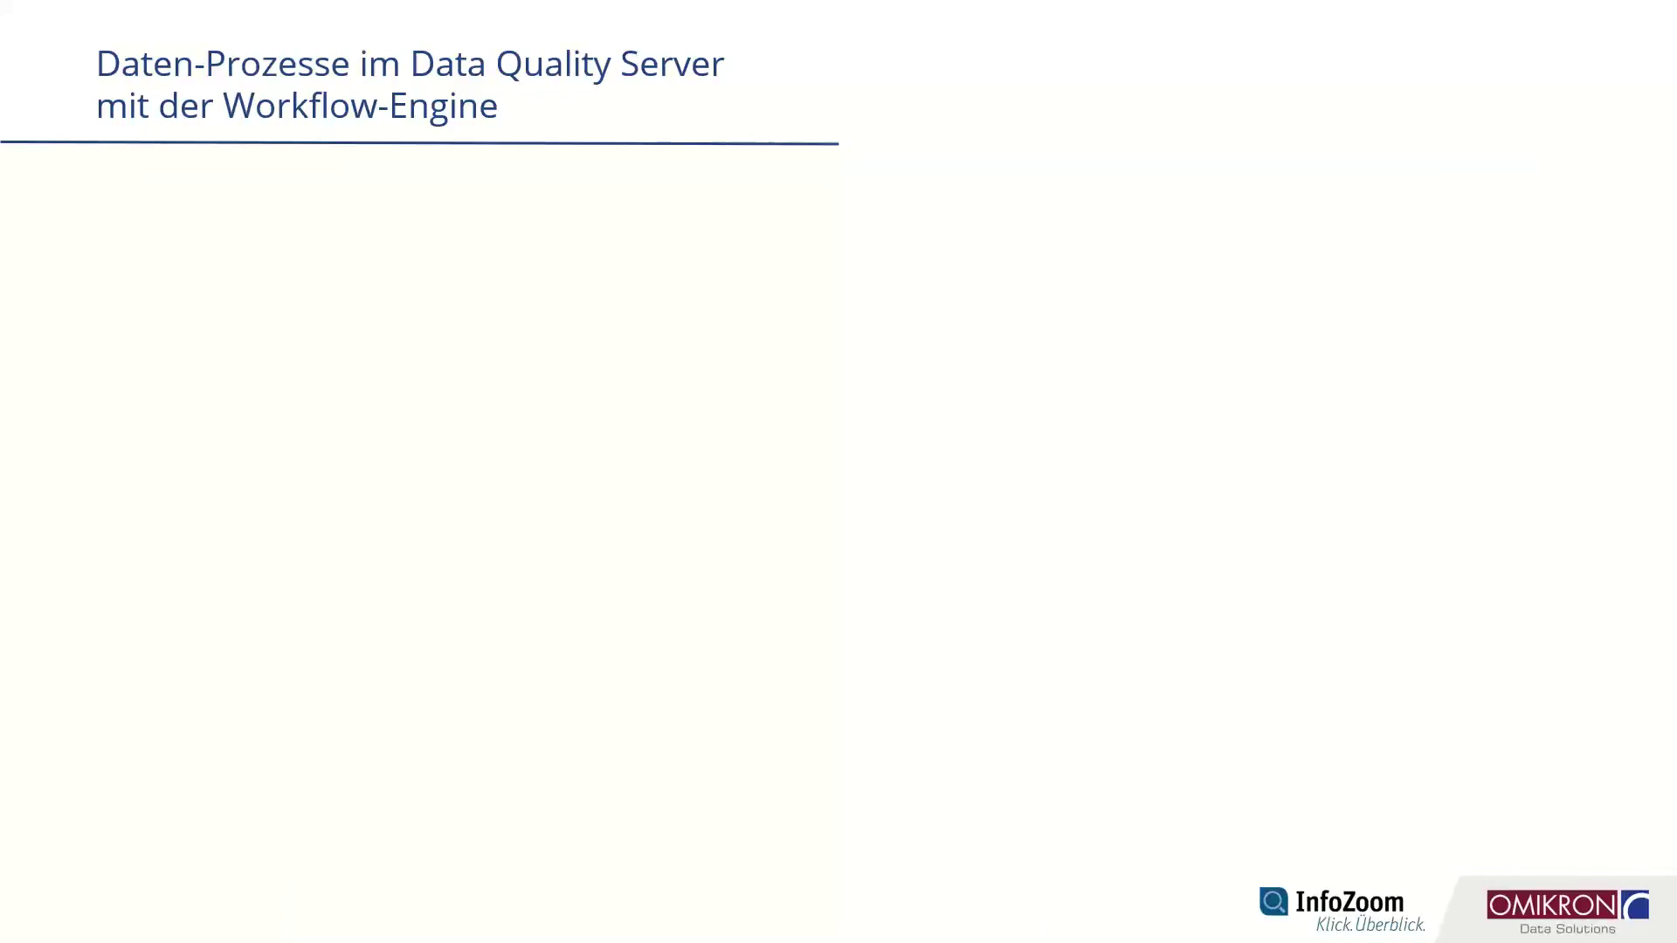
key(Right)
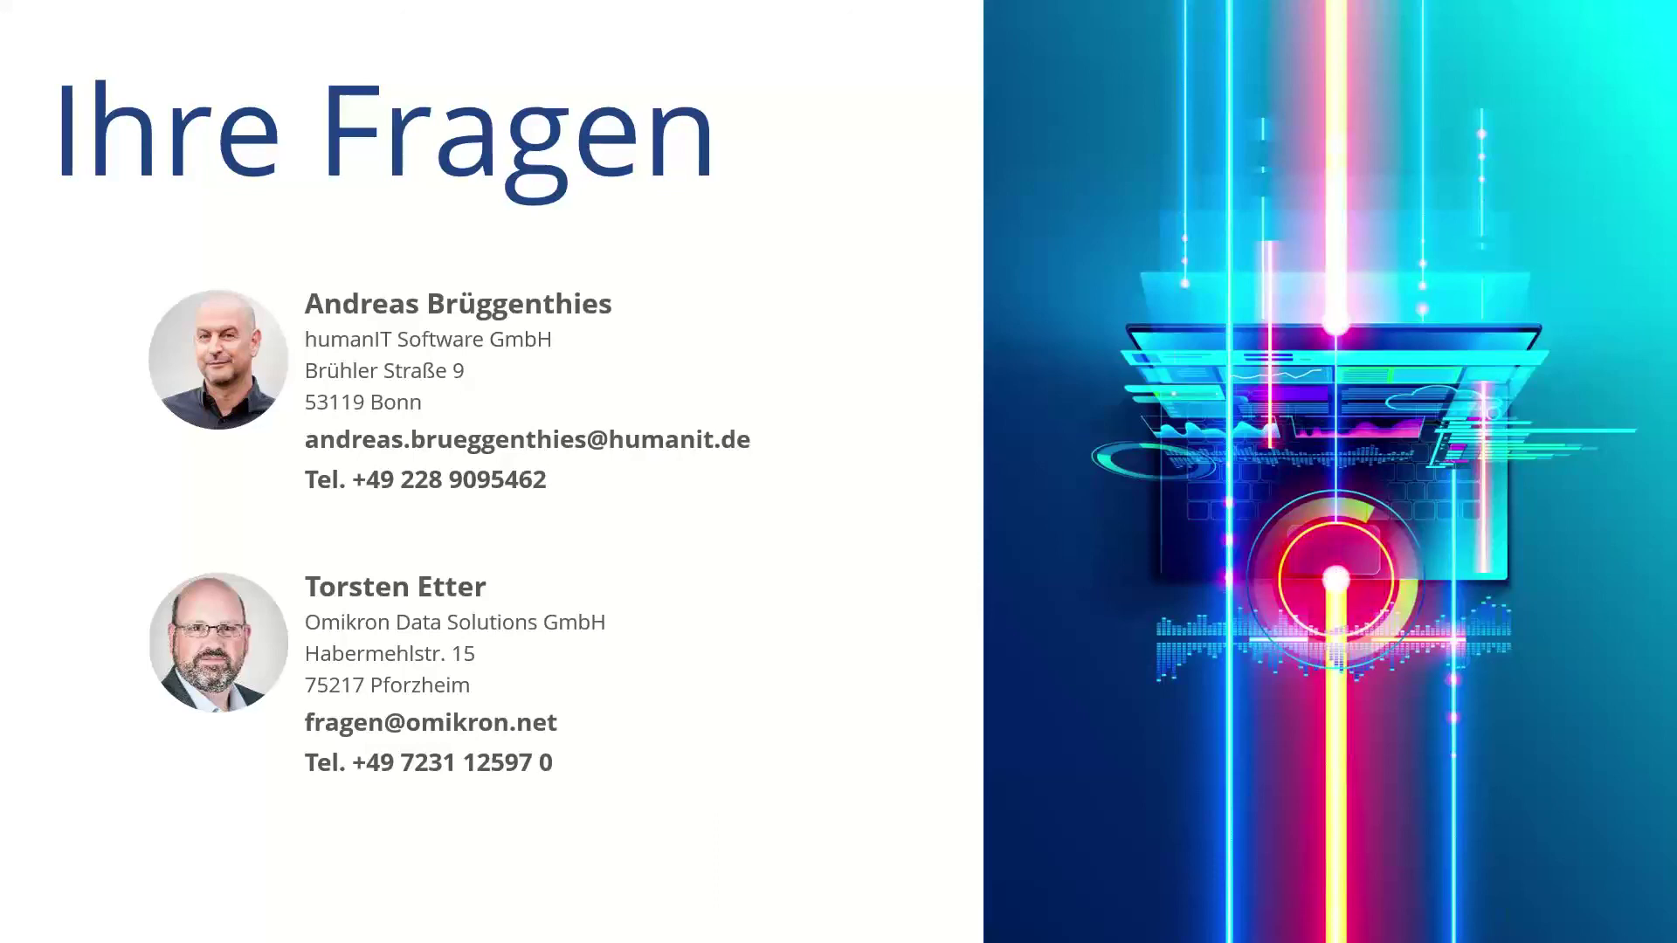
Leave the slide show for the desktop, and restart it in PowerPoint from the Ihre Fragen slide.
key(Escape)
key(super+d)
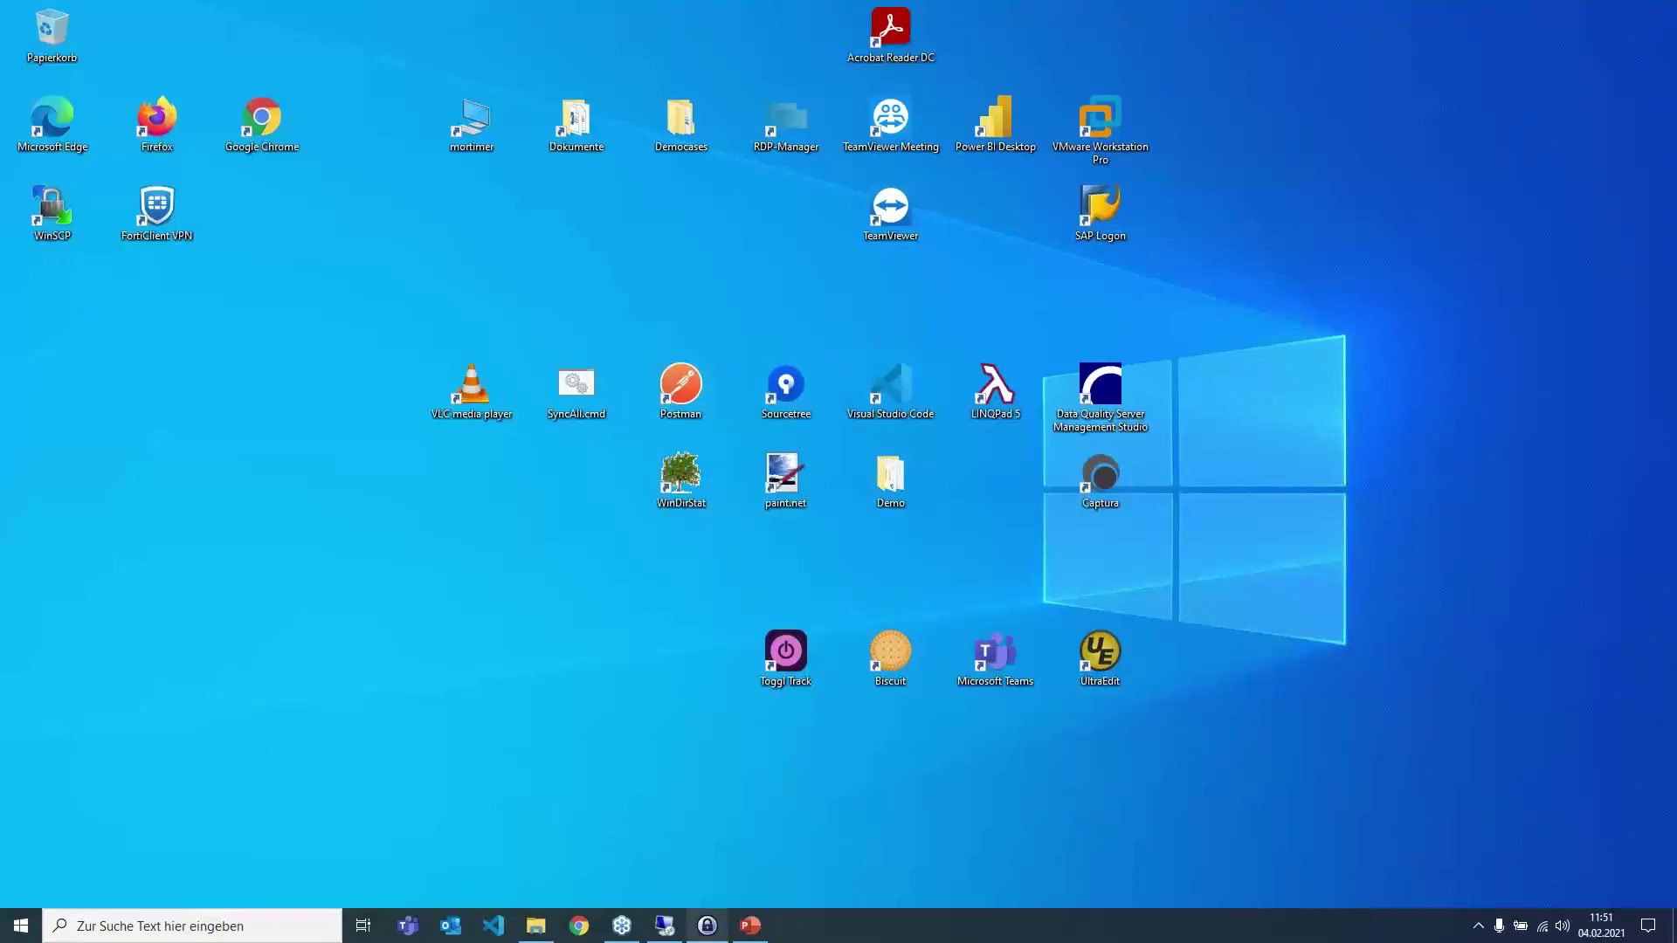
click(751, 928)
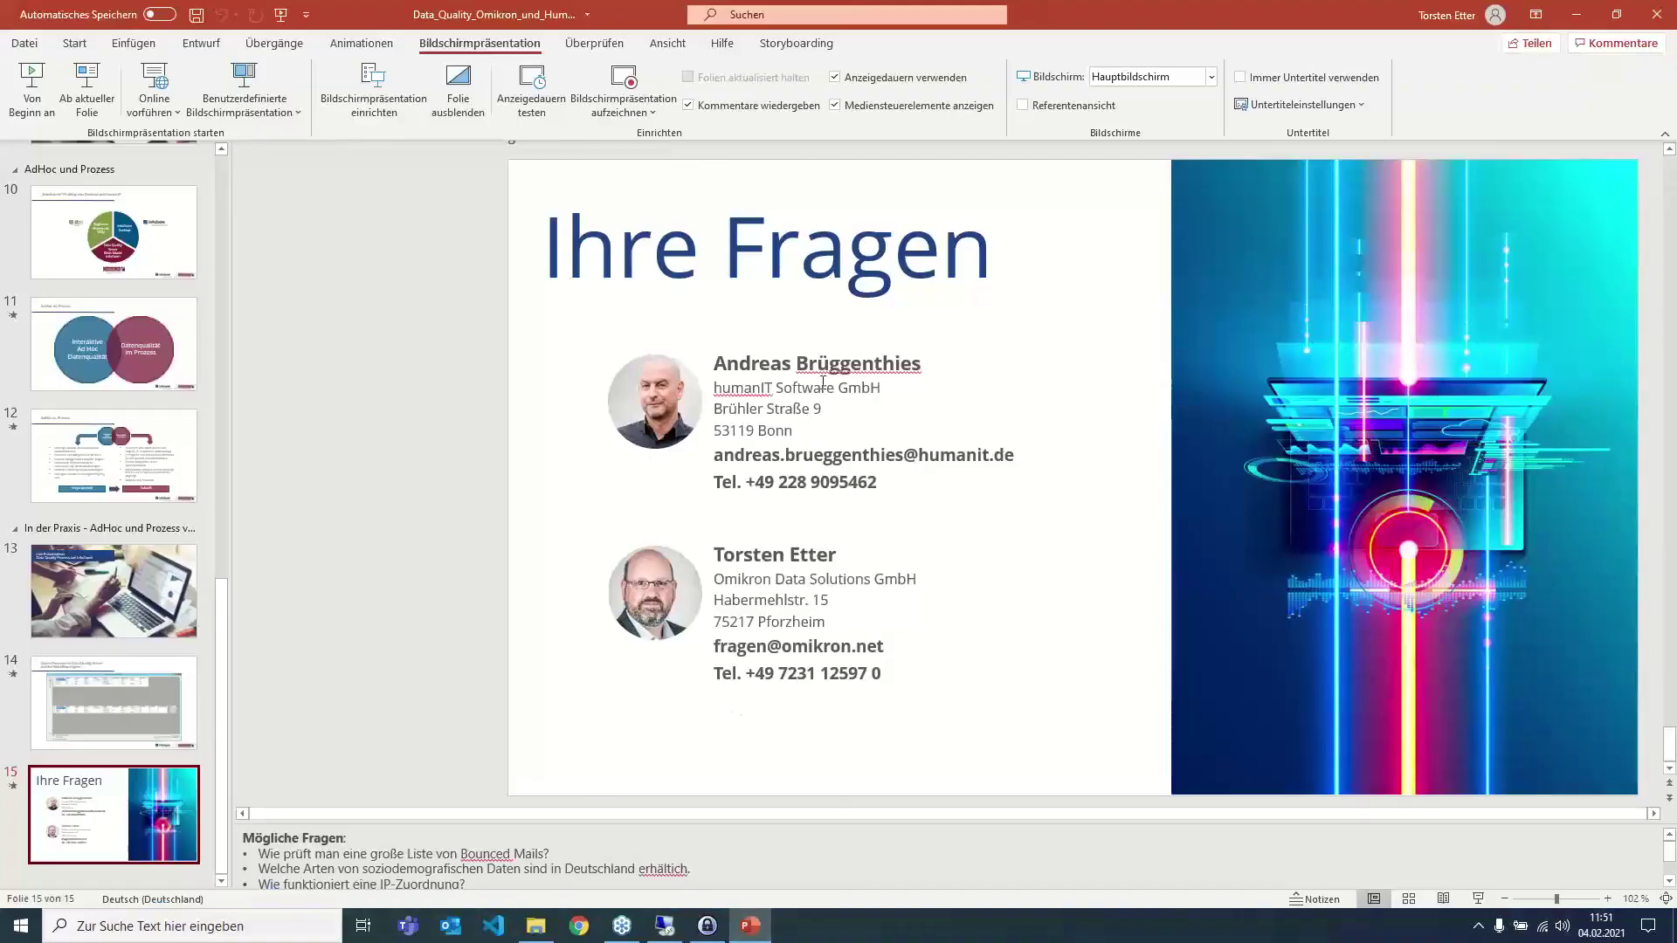
key(shift+F5)
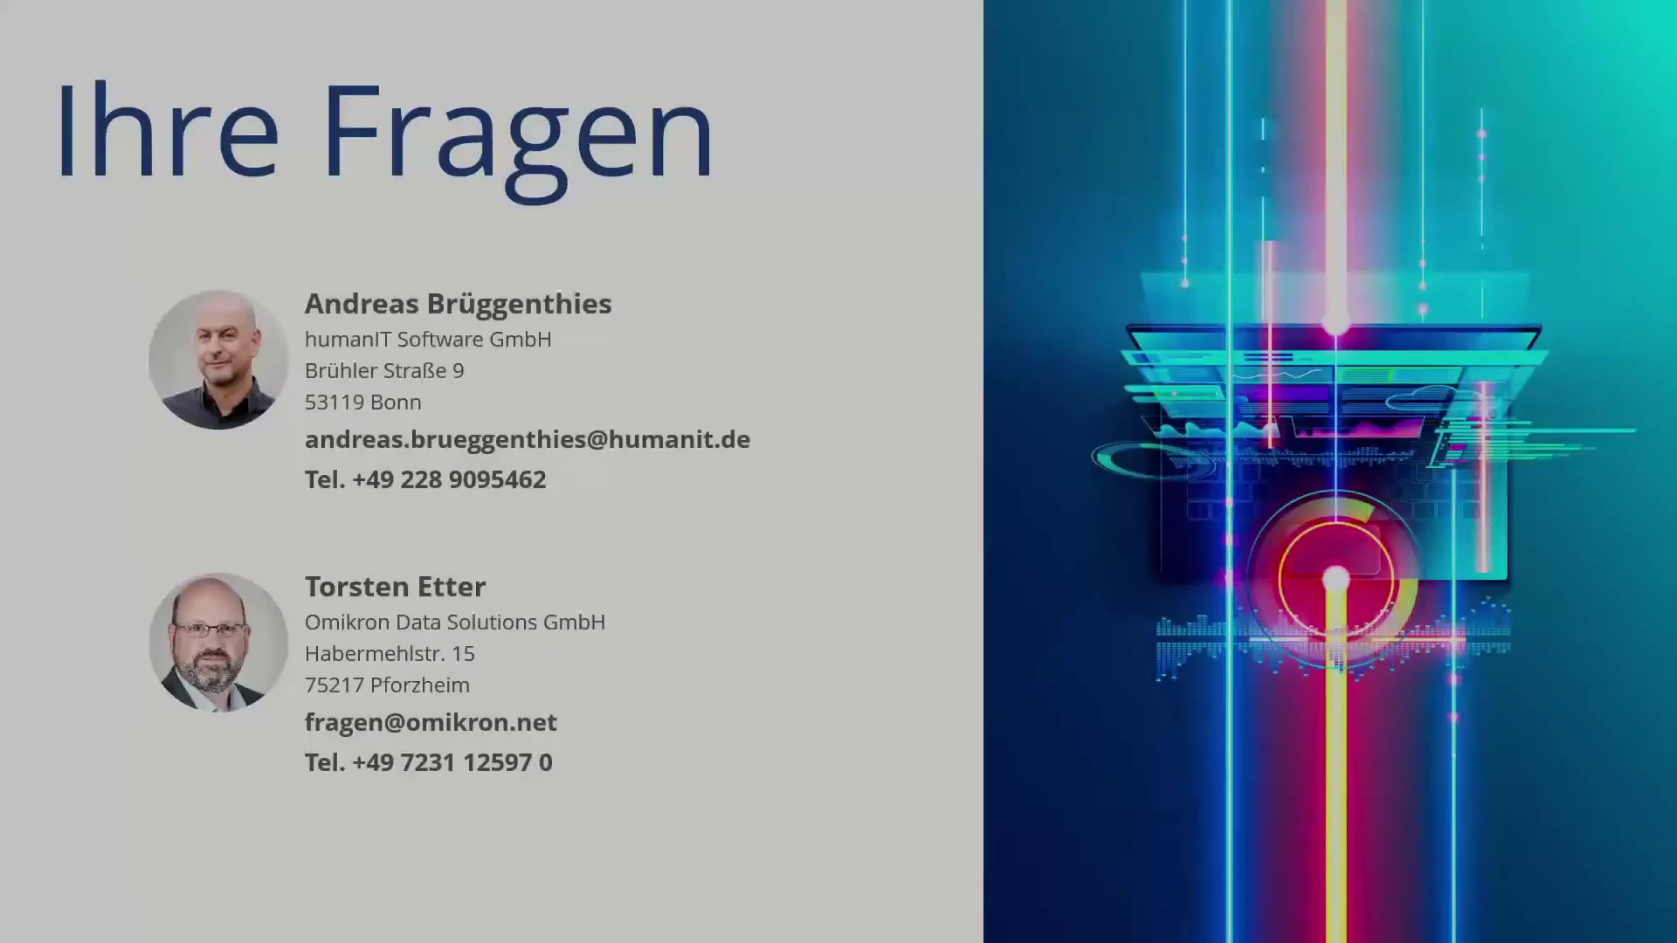